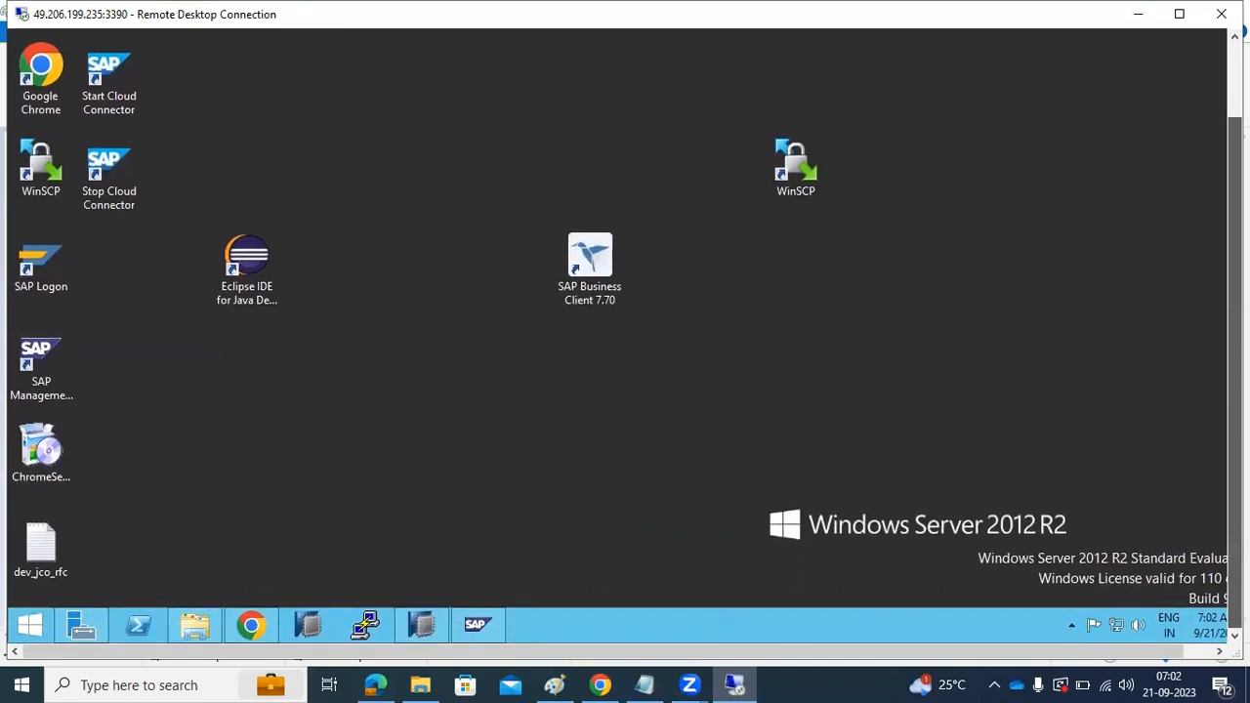
Bring up Chrome on the remote desktop and close the 500 Internal Server note tab and the duplicate NetWeaver start page tab
{"action": "left_click_drag", "start_coordinate": [1235, 239], "coordinate": [1207, 254]}
{"action": "left_click", "coordinate": [251, 625]}
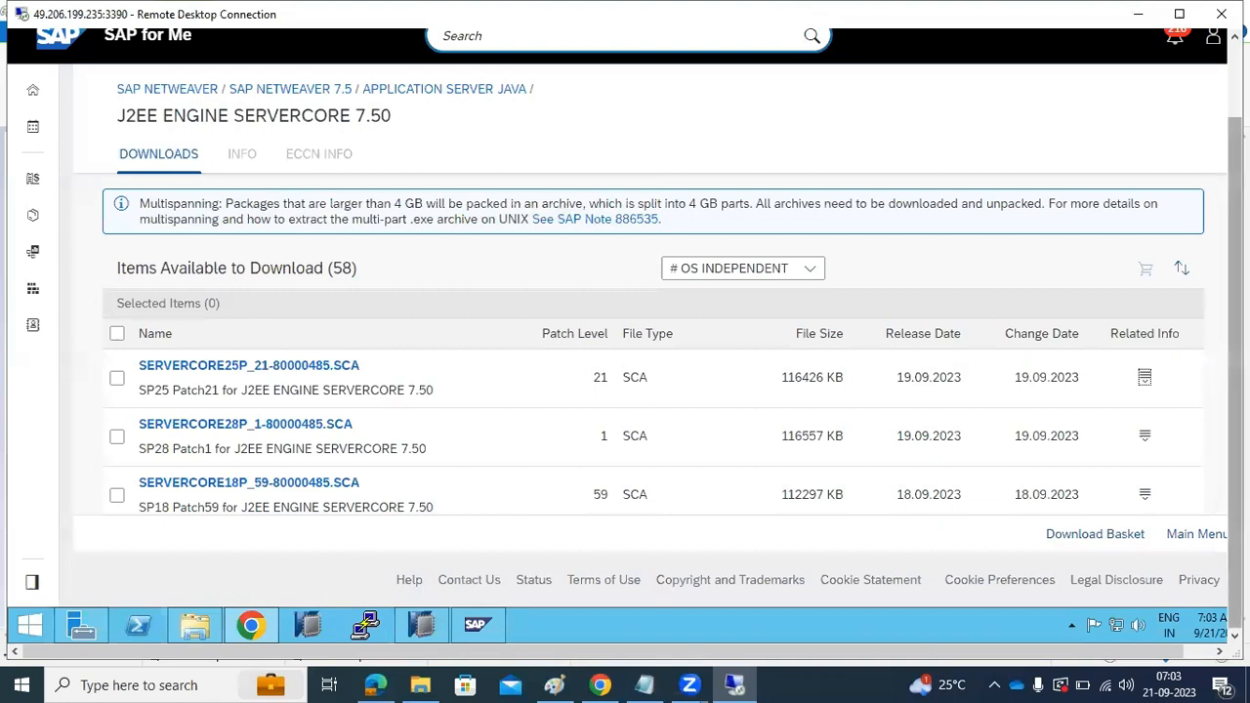
{"action": "left_click_drag", "start_coordinate": [1235, 245], "coordinate": [1236, 168]}
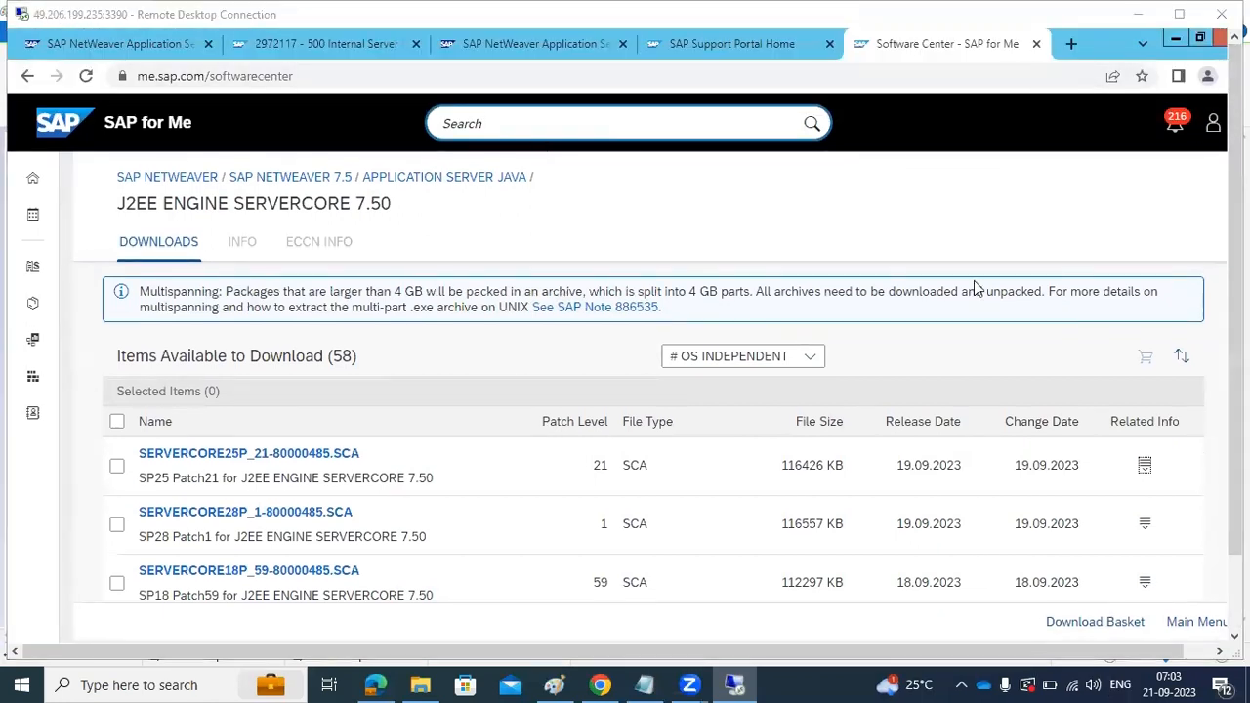
{"action": "left_click", "coordinate": [696, 43]}
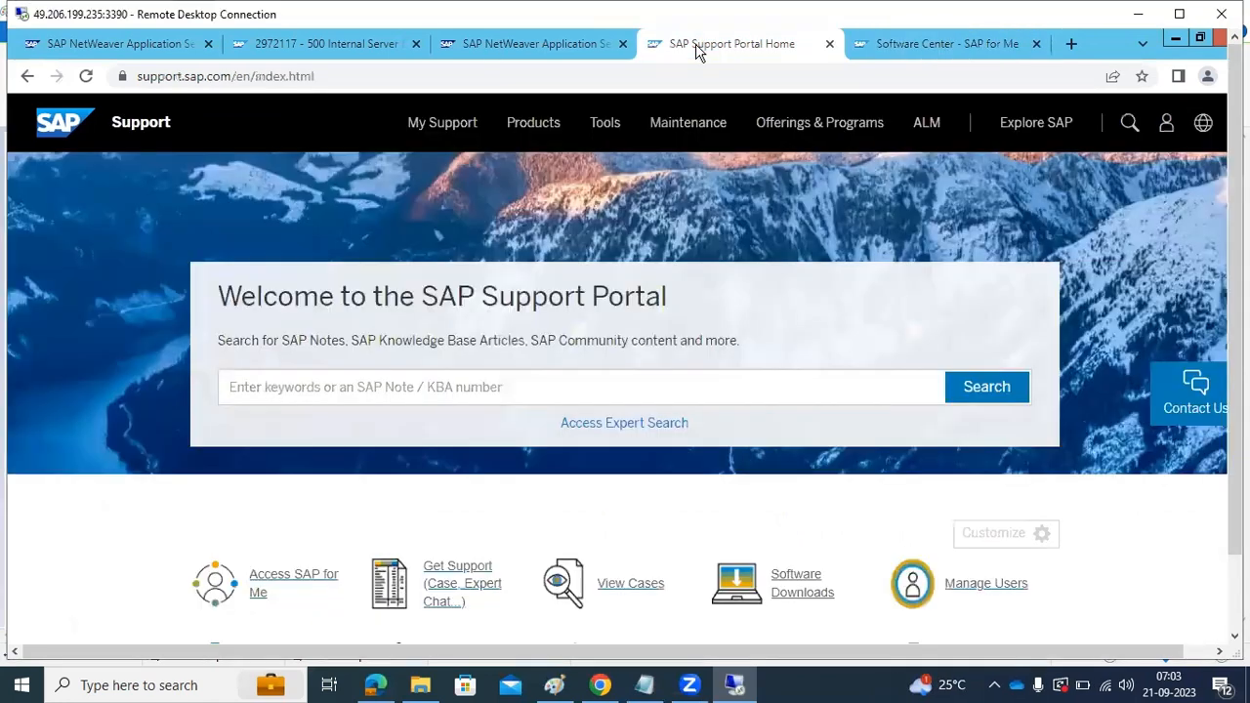
{"action": "left_click", "coordinate": [545, 45]}
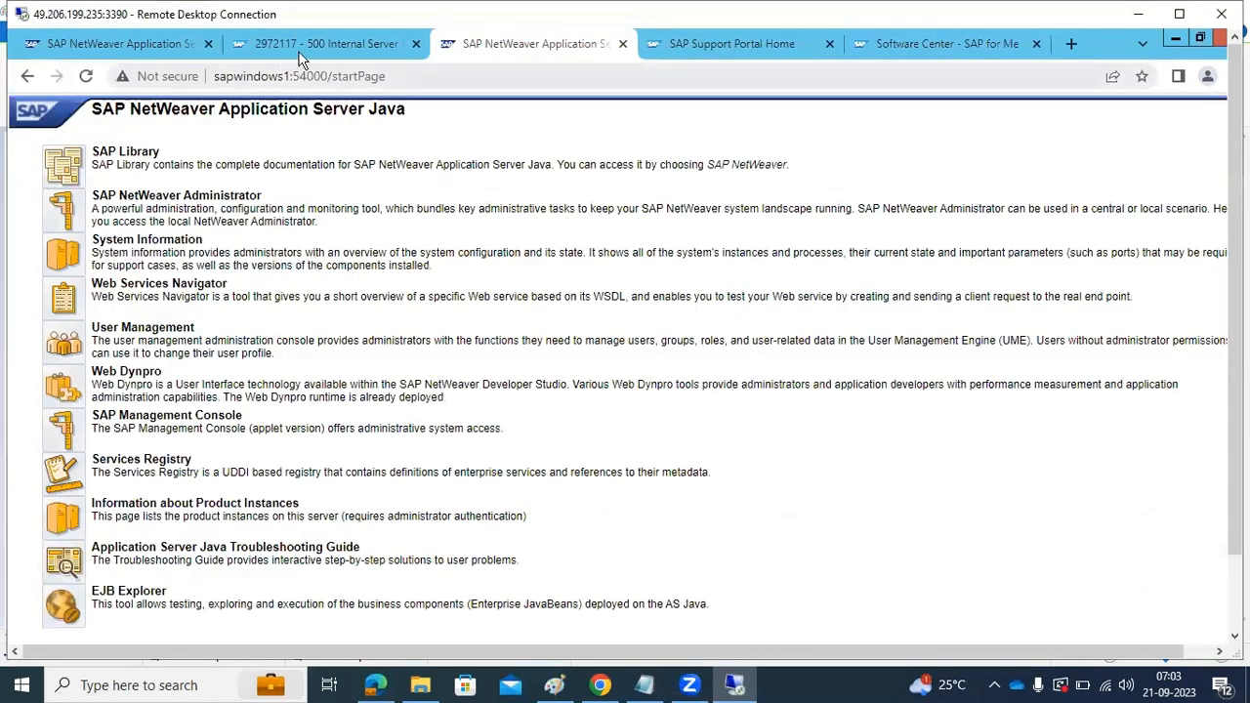
{"action": "left_click", "coordinate": [417, 45]}
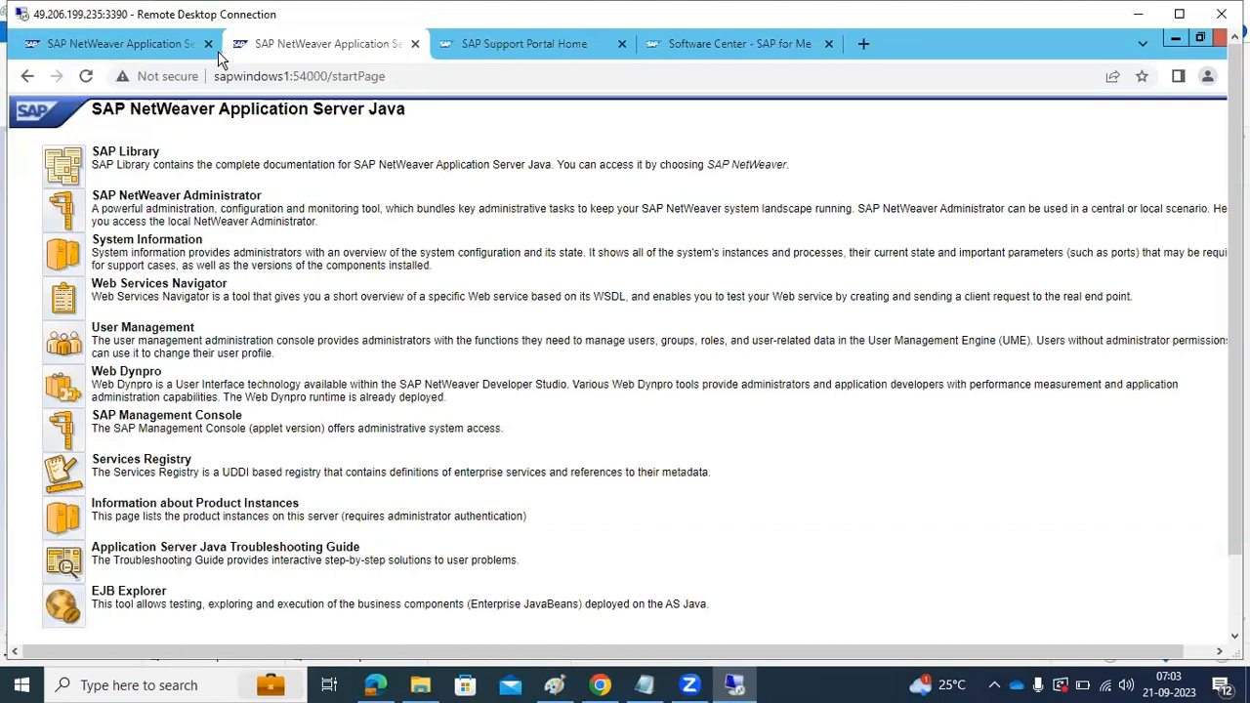
{"action": "left_click", "coordinate": [173, 43]}
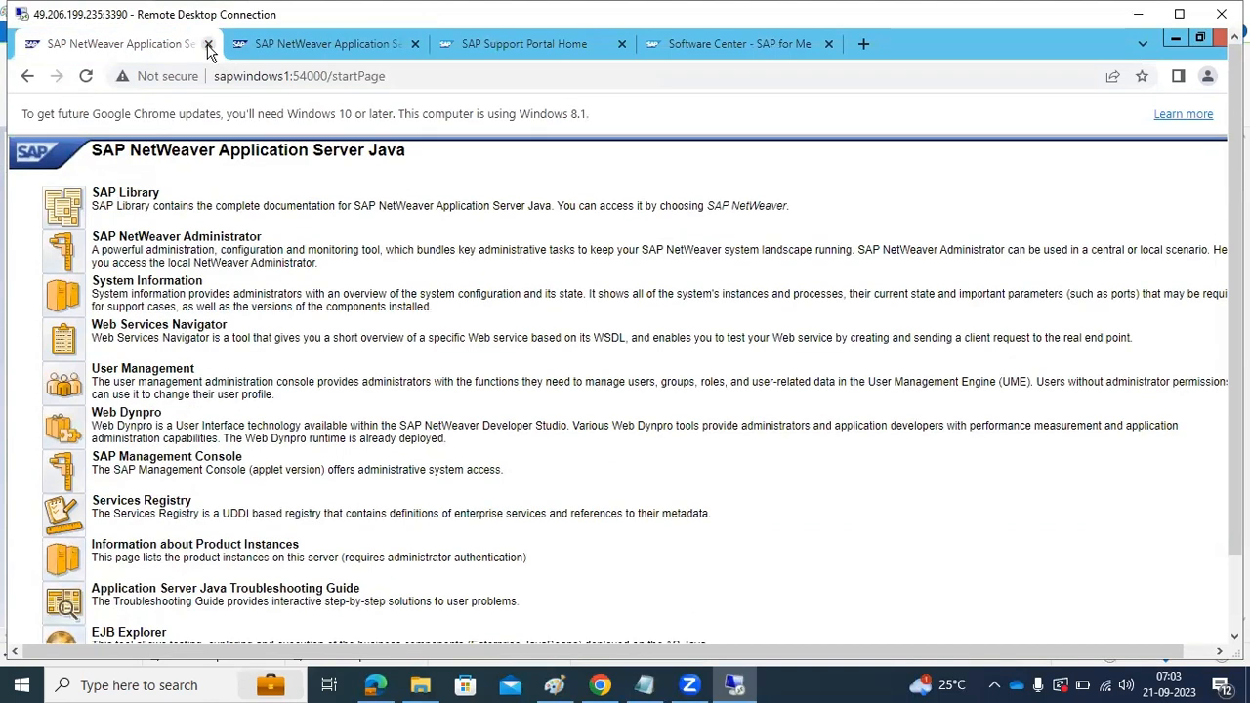
{"action": "left_click", "coordinate": [205, 44]}
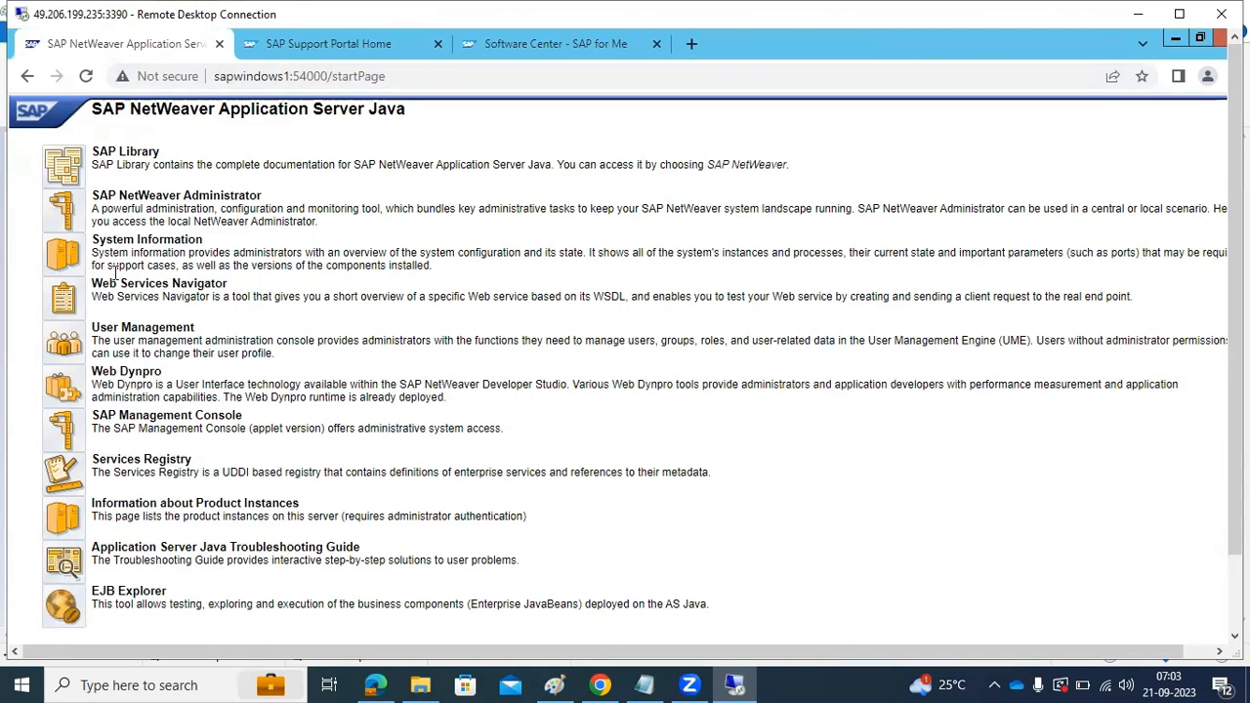
Open the server's System Information at Components Info and close the SAP Support Portal tab
{"action": "left_click", "coordinate": [60, 256]}
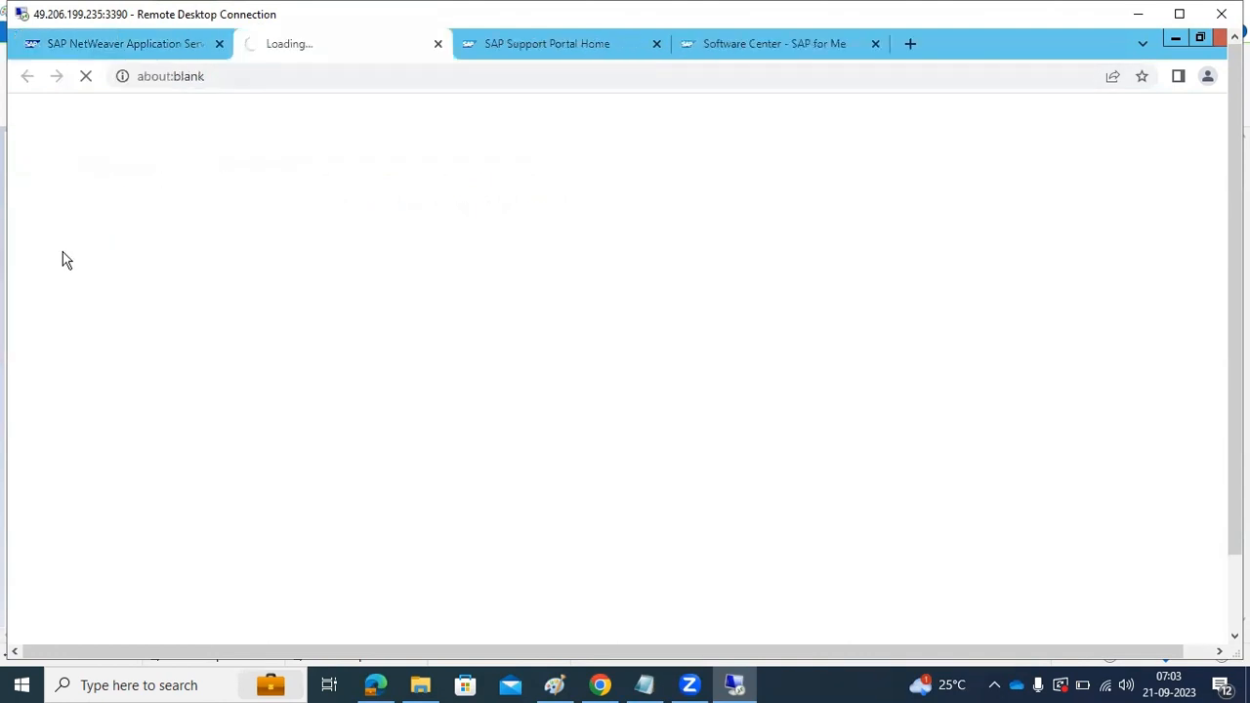
{"action": "left_click", "coordinate": [657, 44]}
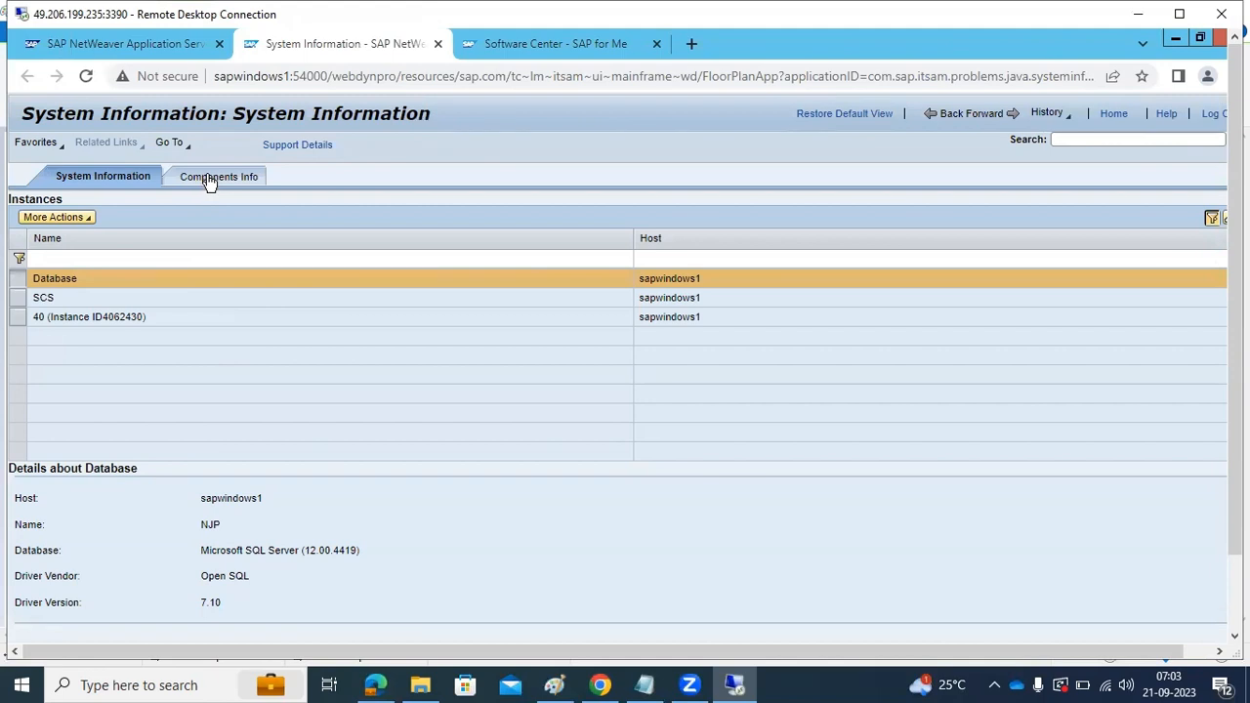
{"action": "left_click", "coordinate": [241, 173]}
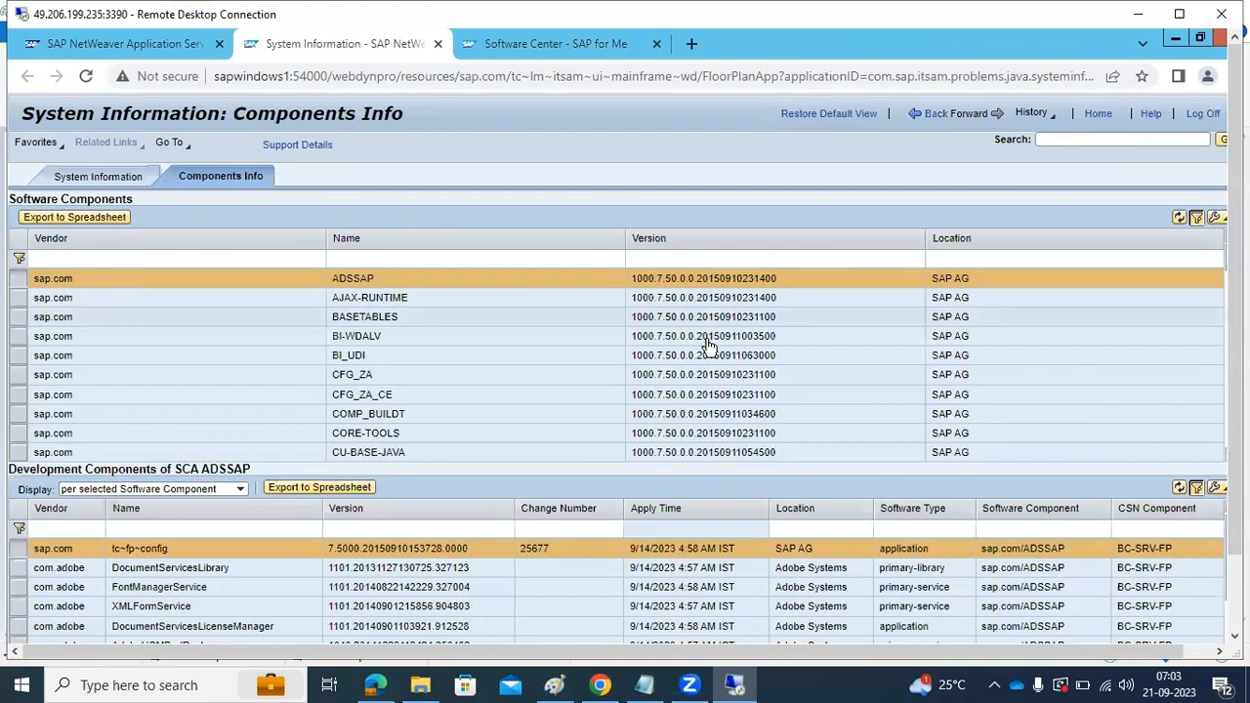
Find UMEADMIN among the software components and show its development components
{"action": "scroll", "coordinate": [668, 401], "scroll_direction": "down", "scroll_amount": 1}
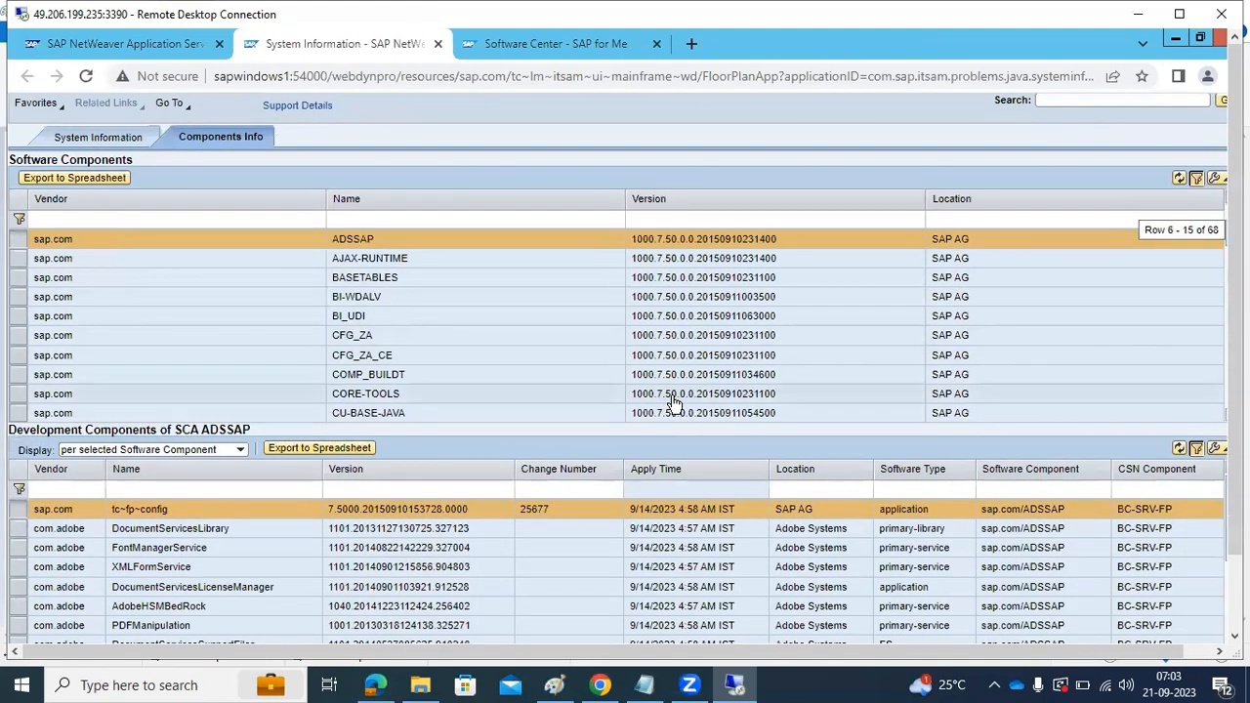
{"action": "scroll", "coordinate": [672, 401], "scroll_direction": "down", "scroll_amount": 1}
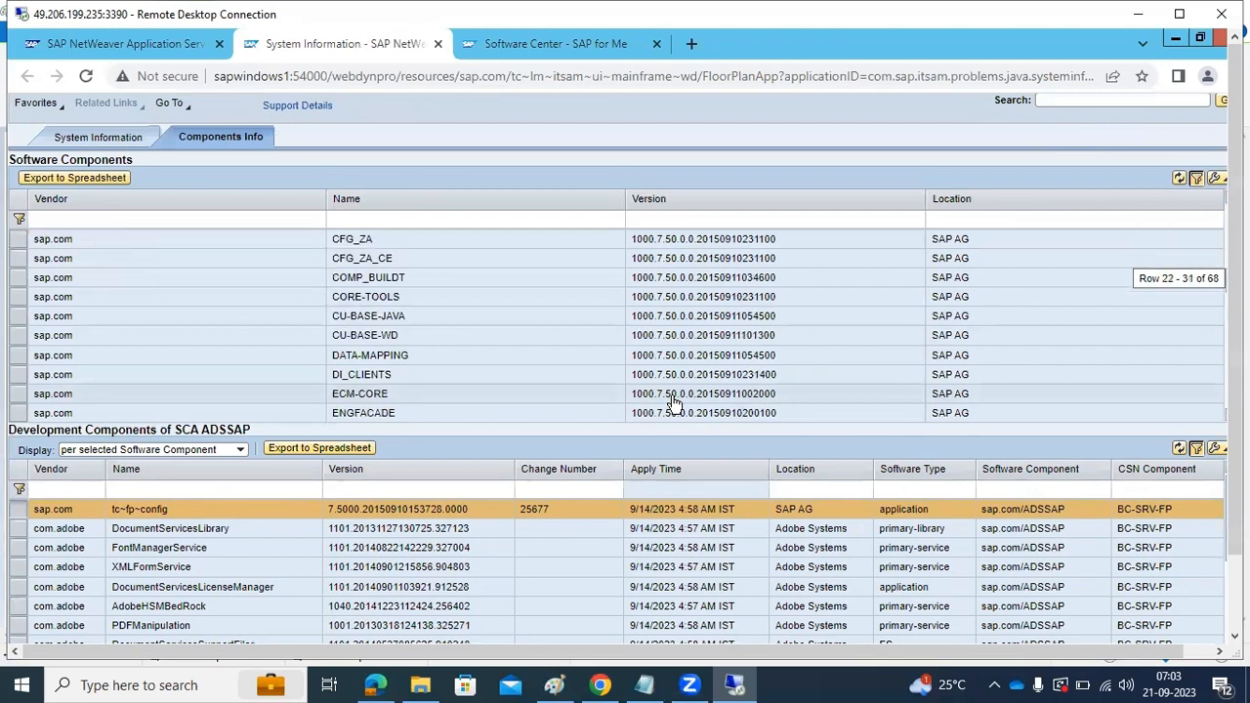
{"action": "scroll", "coordinate": [673, 401], "scroll_direction": "down", "scroll_amount": 2}
{"action": "scroll", "coordinate": [672, 401], "scroll_direction": "down", "scroll_amount": 3}
{"action": "scroll", "coordinate": [672, 401], "scroll_direction": "down", "scroll_amount": 2}
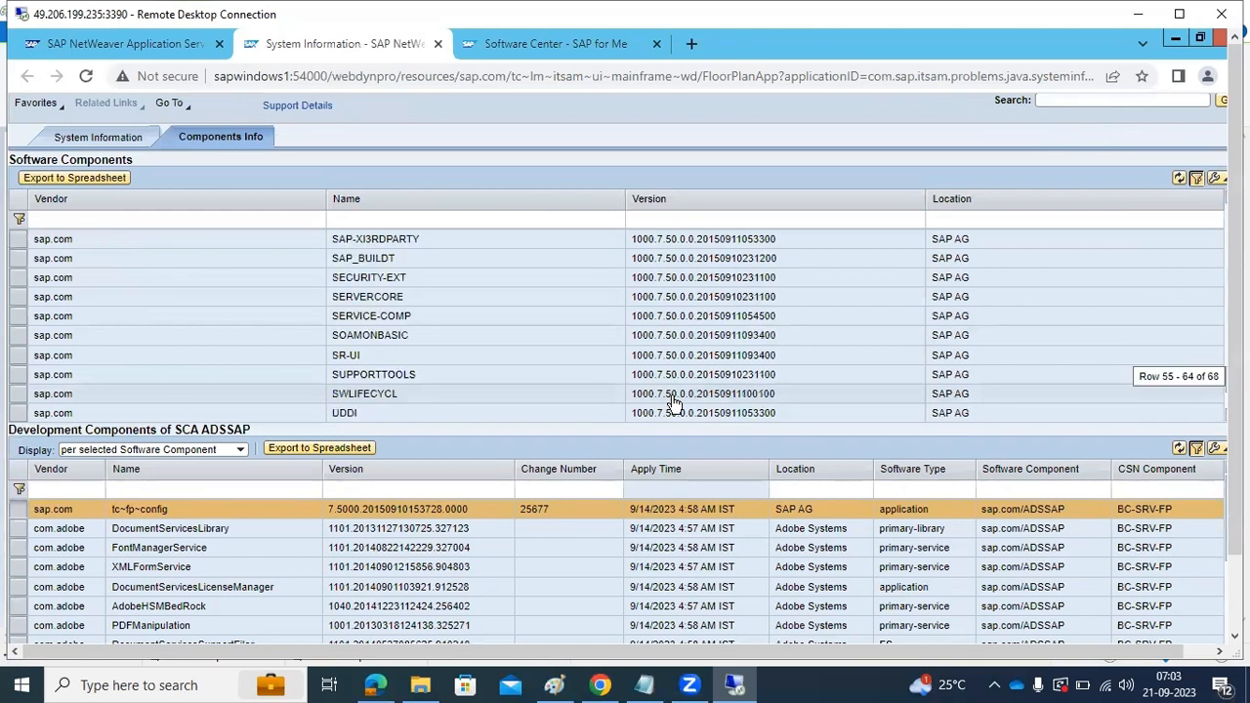
{"action": "scroll", "coordinate": [672, 401], "scroll_direction": "down", "scroll_amount": 1}
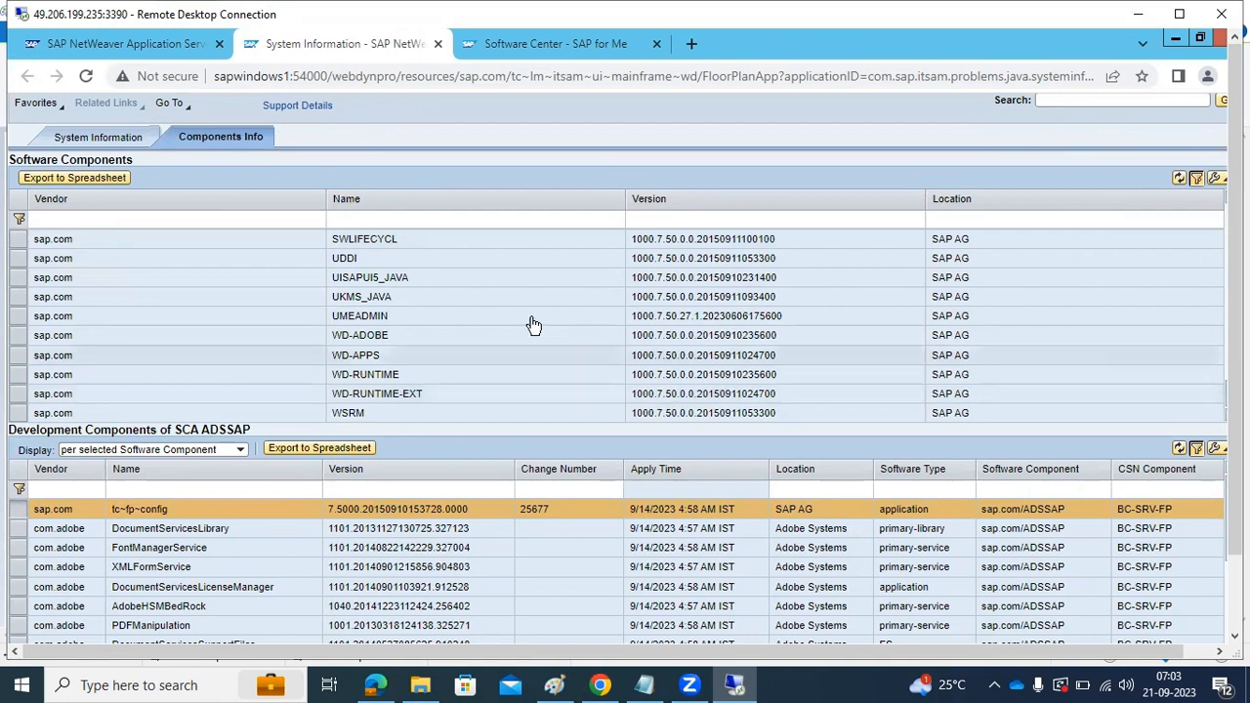
{"action": "left_click", "coordinate": [496, 316]}
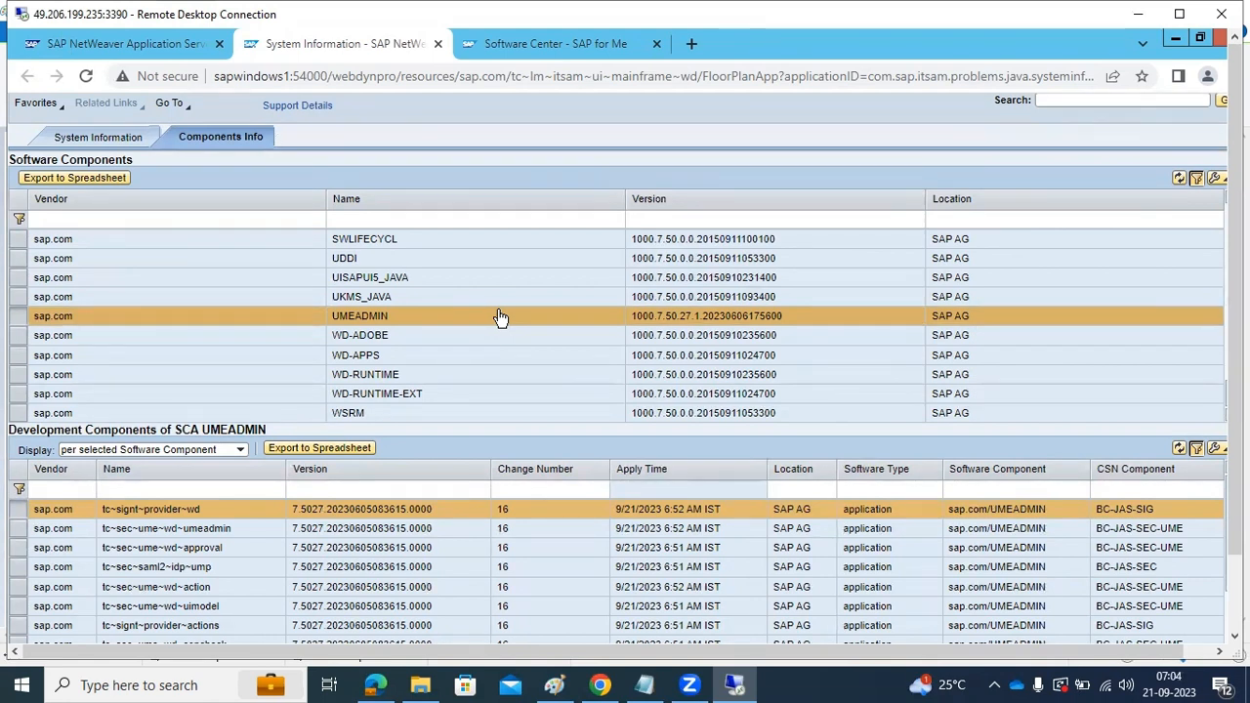
View the related info options for SERVERCORE25P_21-80000485.SCA in the Software Center and return to the NetWeaver start page
{"action": "left_click", "coordinate": [576, 47]}
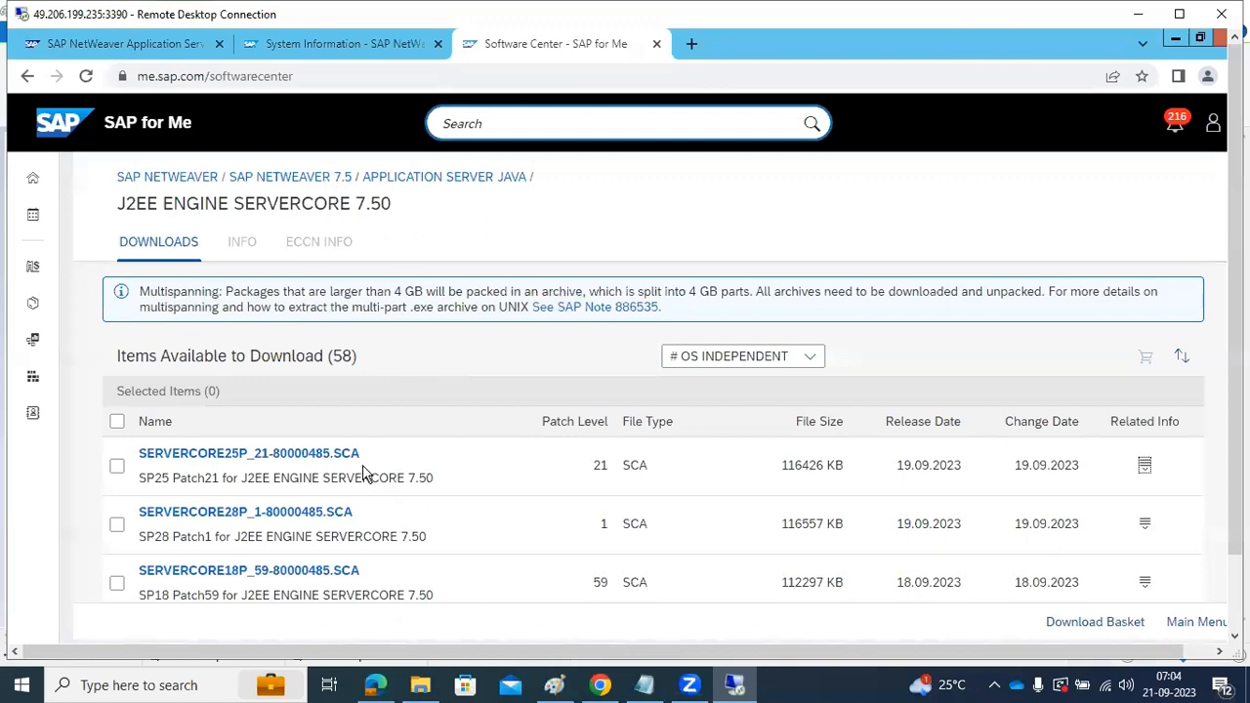
{"action": "left_click", "coordinate": [1145, 468]}
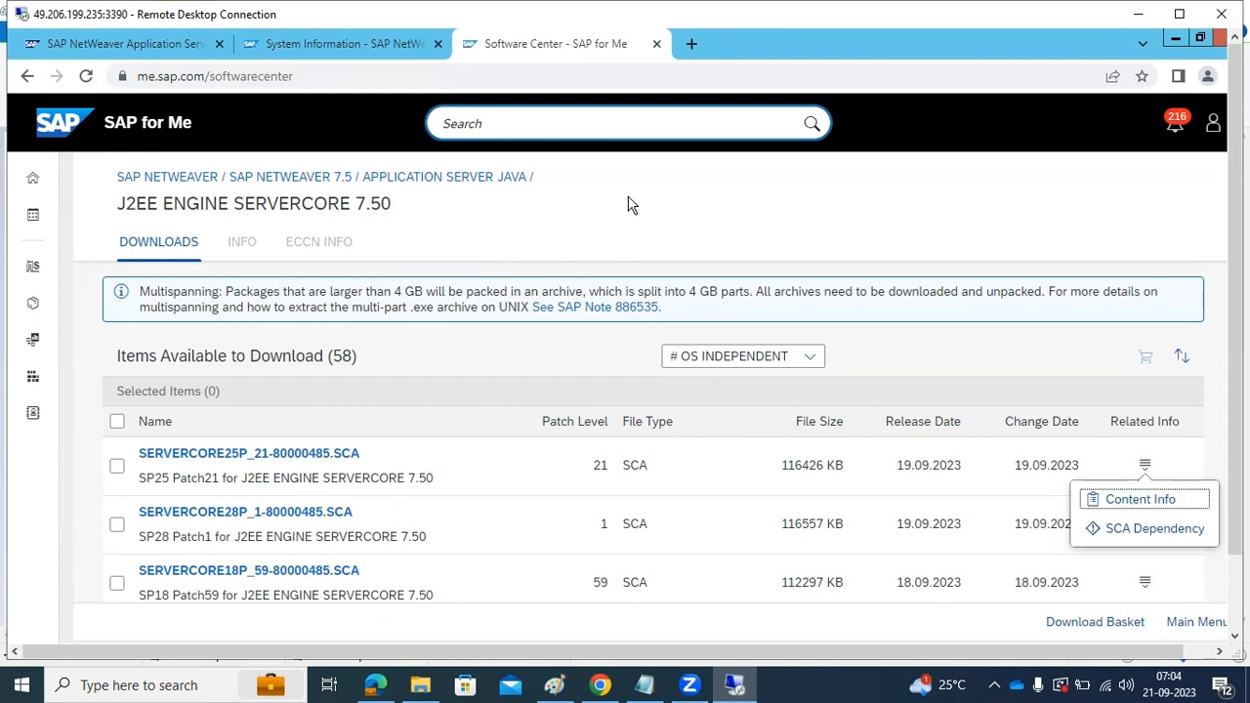
{"action": "left_click", "coordinate": [331, 46]}
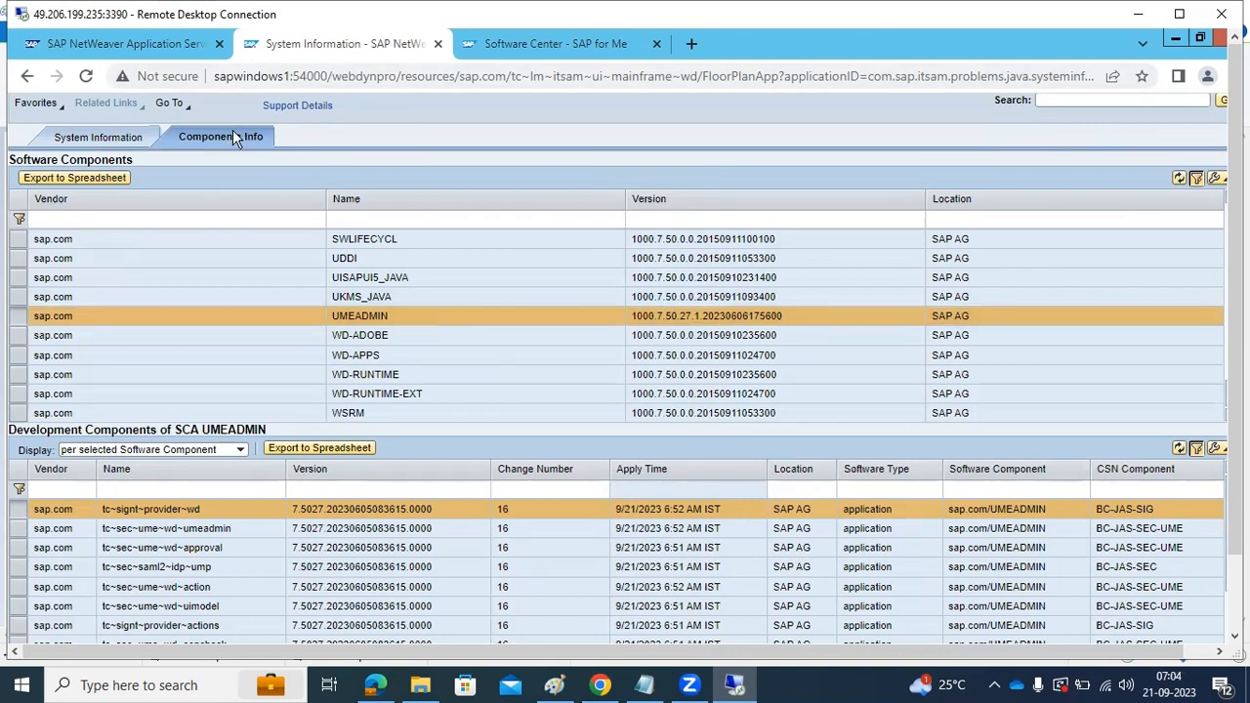
{"action": "left_click", "coordinate": [168, 44]}
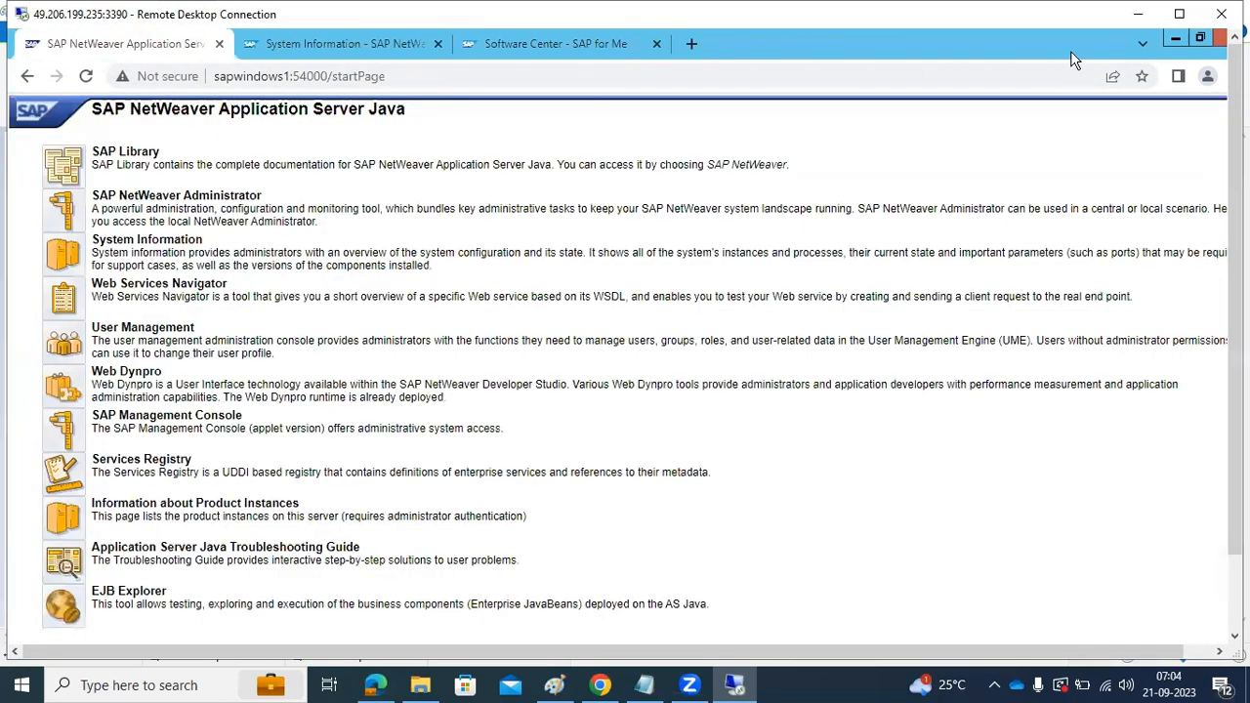
Switch to Paint and complete the heading as "SAP JAVA ADMINISTRATION:" with a line of equals signs and "SLD :" beneath it
{"action": "left_click", "coordinate": [1141, 15]}
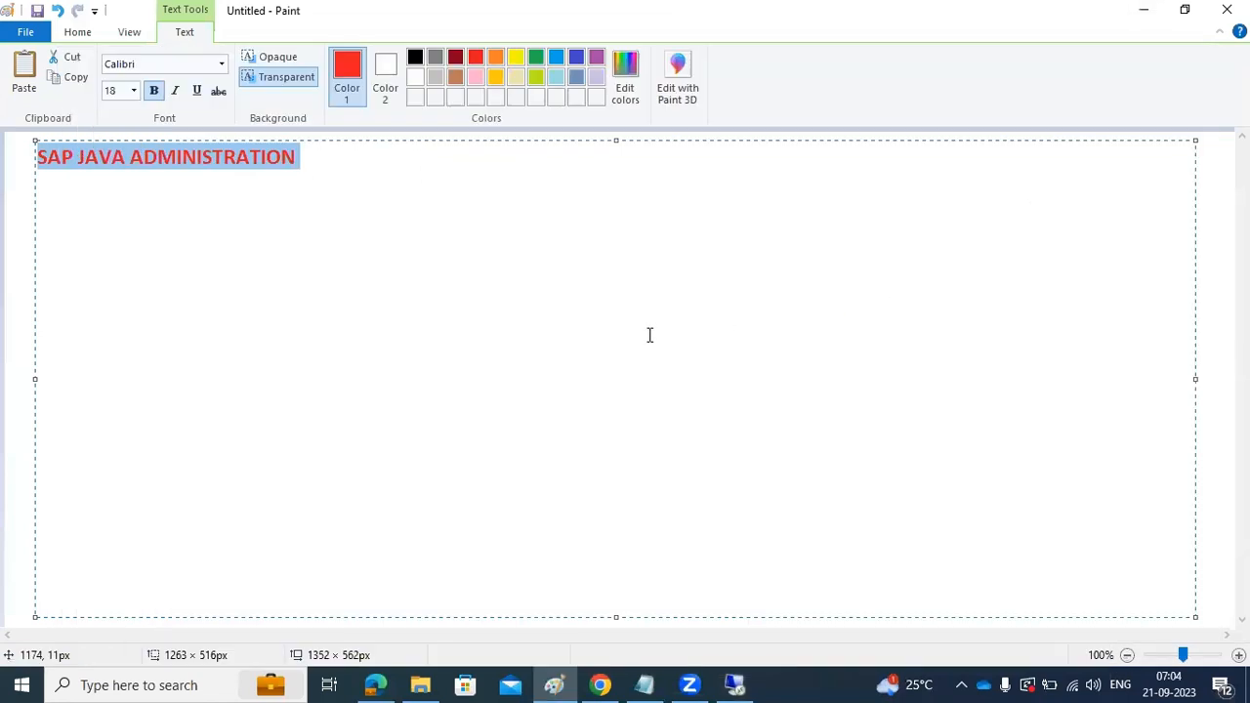
{"action": "left_click", "coordinate": [332, 165]}
{"action": "type", "text": ":"}
{"action": "key", "text": "Return"}
{"action": "type", "text": "========================== "}
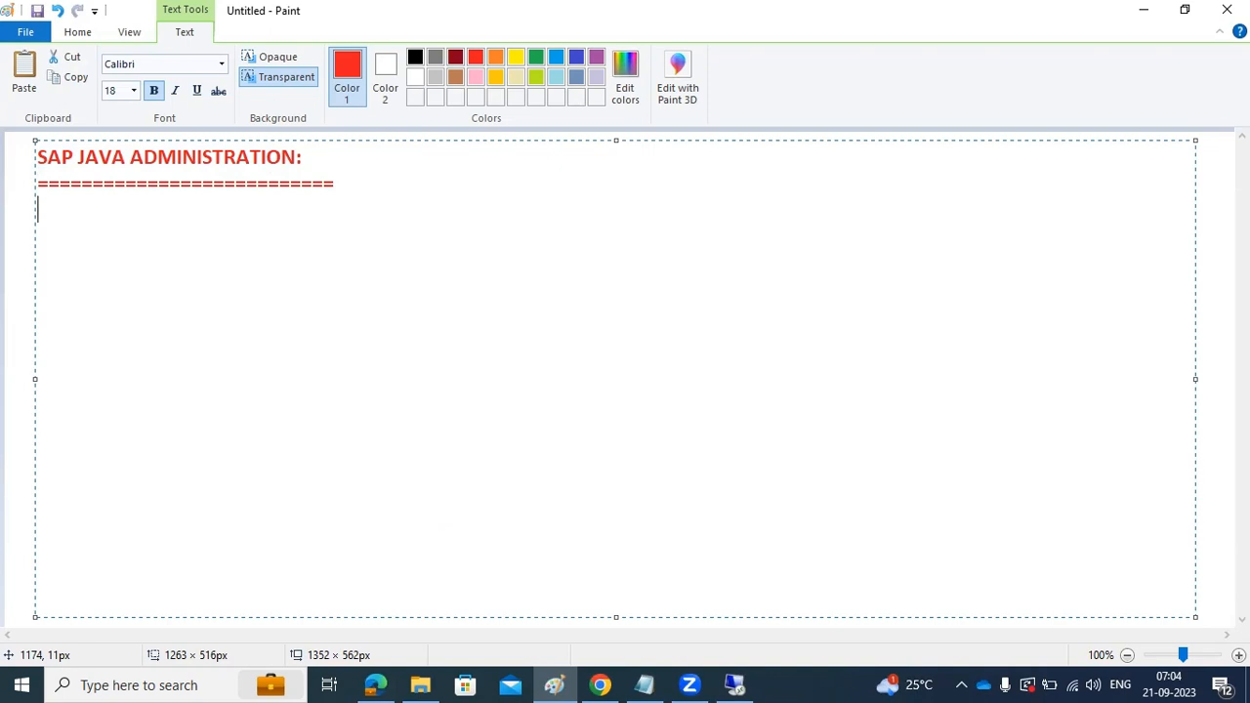
{"action": "type", "text": "SLD :"}
{"action": "left_click", "coordinate": [20, 322]}
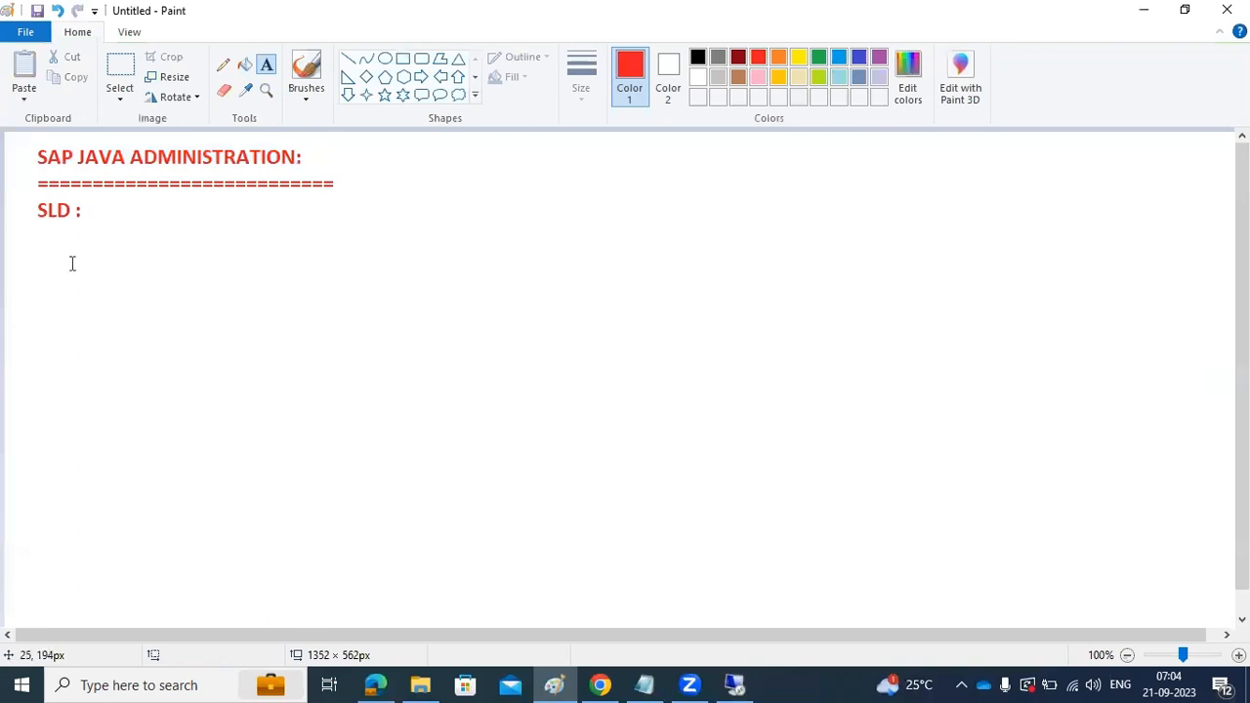
Draw five small rounded rectangles on the left side of the canvas and one larger one on the right
{"action": "left_click", "coordinate": [421, 59]}
{"action": "left_click_drag", "start_coordinate": [123, 216], "coordinate": [241, 276]}
{"action": "left_click_drag", "start_coordinate": [117, 332], "coordinate": [241, 380]}
{"action": "left_click_drag", "start_coordinate": [104, 433], "coordinate": [234, 496]}
{"action": "left_click_drag", "start_coordinate": [117, 538], "coordinate": [219, 593]}
{"action": "left_click_drag", "start_coordinate": [326, 531], "coordinate": [405, 578]}
{"action": "mouse_move", "coordinate": [812, 296]}
{"action": "left_mouse_down"}
{"action": "mouse_move", "coordinate": [868, 352]}
{"action": "mouse_move", "coordinate": [973, 376]}
{"action": "left_mouse_up"}
Connect each of the five left boxes to the right box with straight lines converging in an arrowhead
{"action": "left_click", "coordinate": [349, 61]}
{"action": "mouse_move", "coordinate": [203, 244]}
{"action": "left_mouse_down"}
{"action": "mouse_move", "coordinate": [550, 263]}
{"action": "mouse_move", "coordinate": [786, 293]}
{"action": "mouse_move", "coordinate": [860, 334]}
{"action": "left_mouse_up"}
{"action": "mouse_move", "coordinate": [224, 350]}
{"action": "left_mouse_down"}
{"action": "mouse_move", "coordinate": [907, 338]}
{"action": "mouse_move", "coordinate": [847, 339]}
{"action": "left_mouse_up"}
{"action": "left_click_drag", "start_coordinate": [209, 468], "coordinate": [856, 336]}
{"action": "mouse_move", "coordinate": [200, 548]}
{"action": "left_mouse_down"}
{"action": "mouse_move", "coordinate": [779, 382]}
{"action": "mouse_move", "coordinate": [850, 337]}
{"action": "left_mouse_up"}
{"action": "mouse_move", "coordinate": [405, 549]}
{"action": "left_mouse_down"}
{"action": "mouse_move", "coordinate": [758, 408]}
{"action": "mouse_move", "coordinate": [852, 344]}
{"action": "left_mouse_up"}
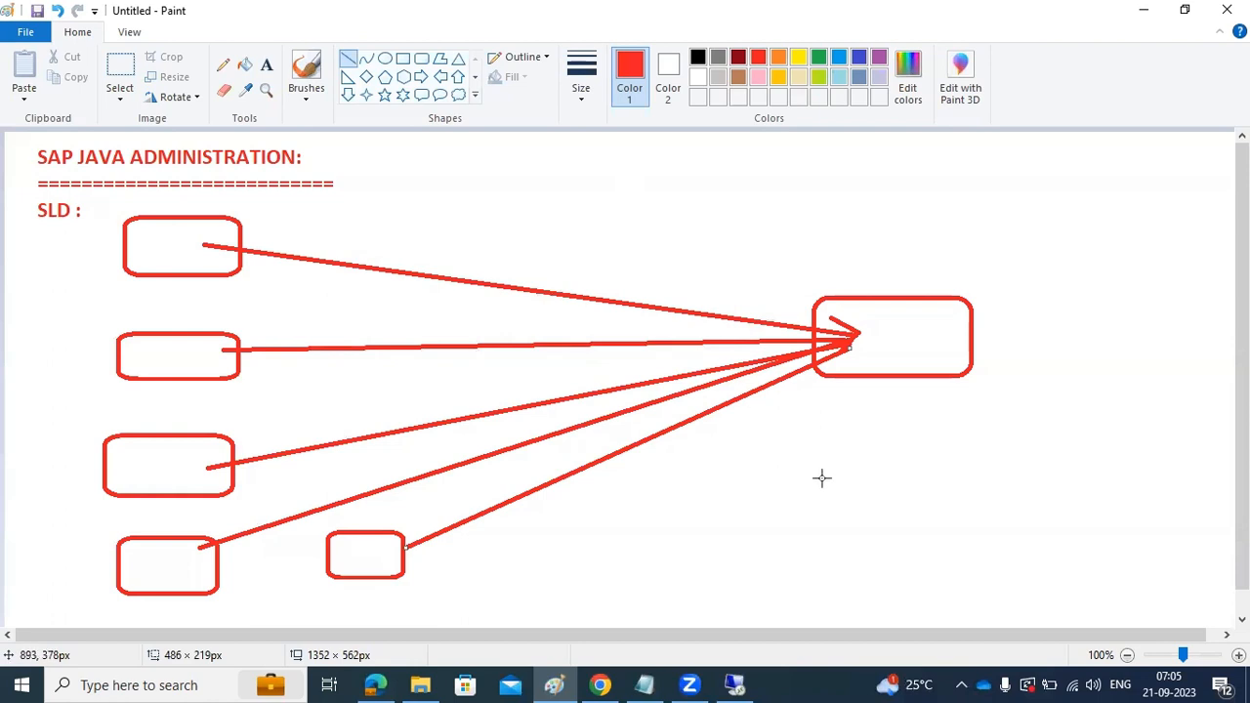
Draw another rounded box below the right one and link them with a downward arrow
{"action": "left_click", "coordinate": [422, 59]}
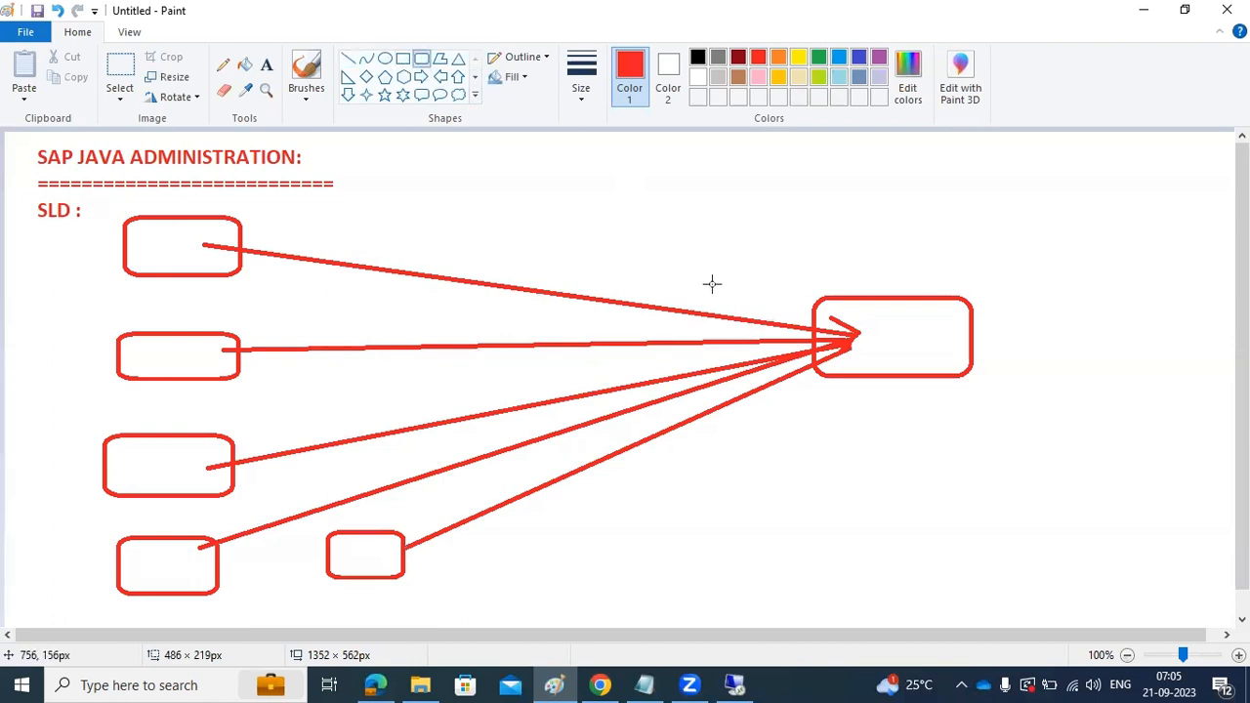
{"action": "left_click_drag", "start_coordinate": [775, 507], "coordinate": [980, 577]}
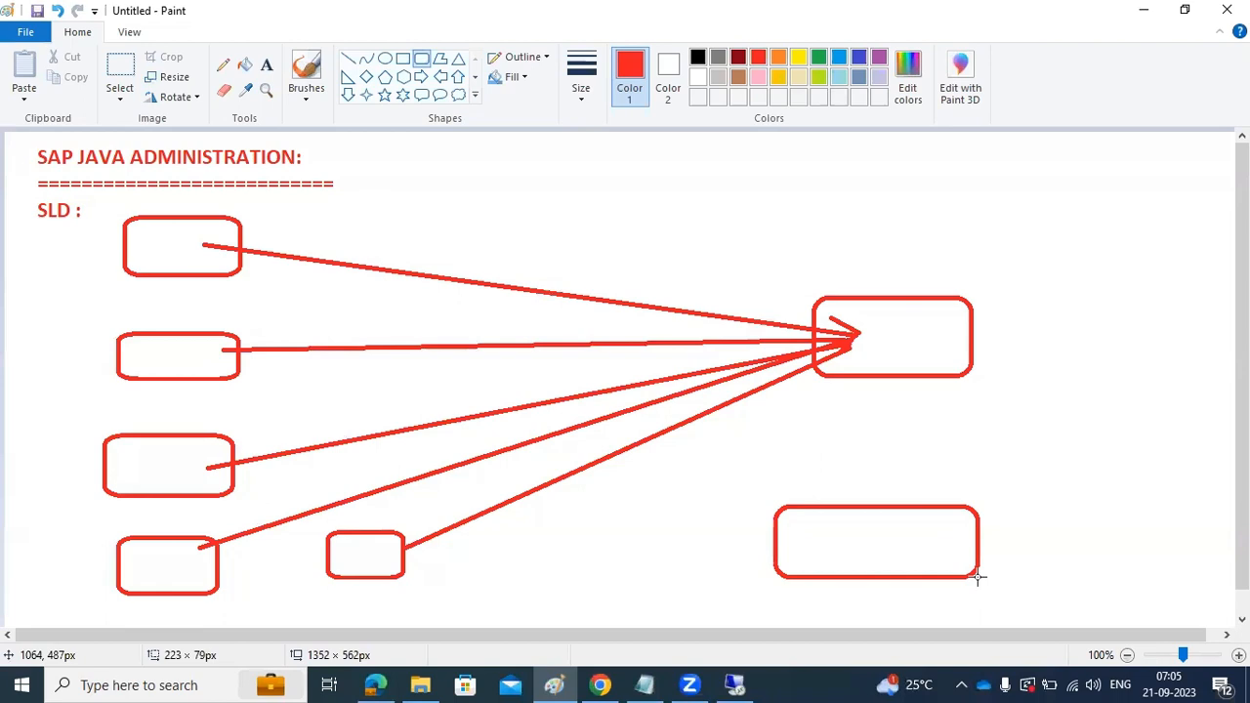
{"action": "left_click", "coordinate": [349, 61]}
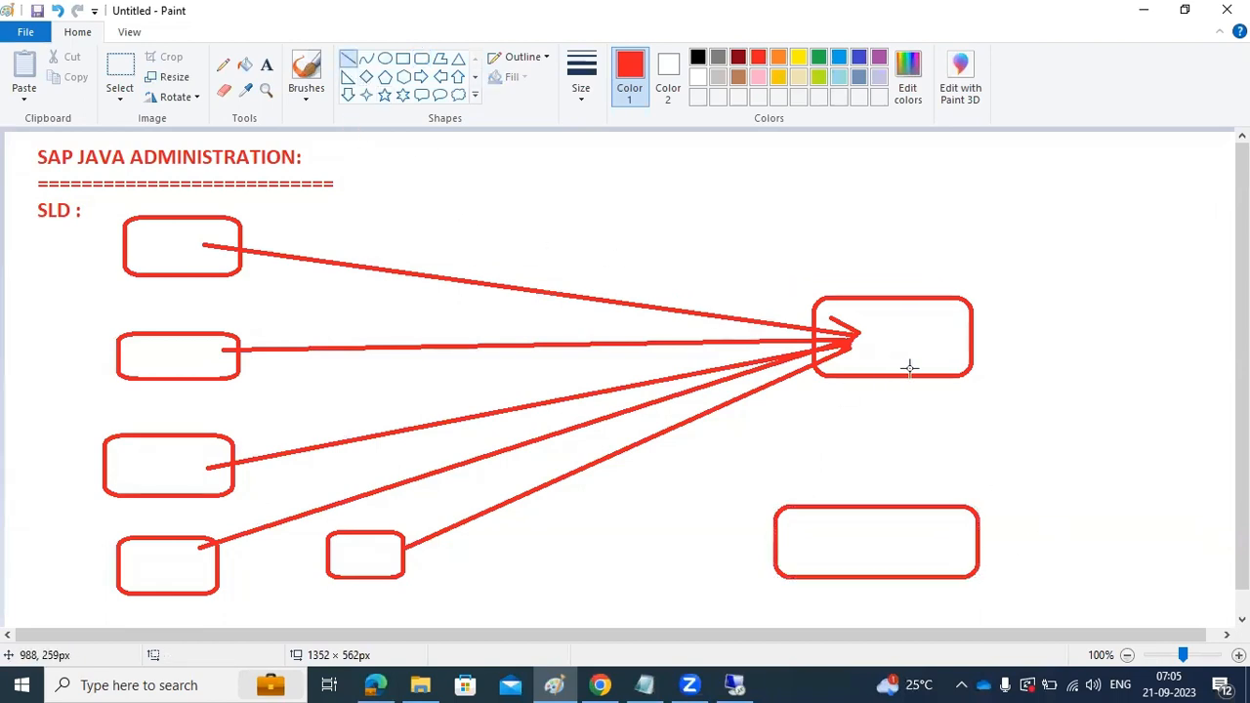
{"action": "mouse_move", "coordinate": [920, 374]}
{"action": "left_mouse_down"}
{"action": "mouse_move", "coordinate": [865, 511]}
{"action": "mouse_move", "coordinate": [851, 491]}
{"action": "mouse_move", "coordinate": [876, 500]}
{"action": "mouse_move", "coordinate": [868, 505]}
{"action": "left_mouse_up"}
{"action": "left_click_drag", "start_coordinate": [907, 333], "coordinate": [909, 344]}
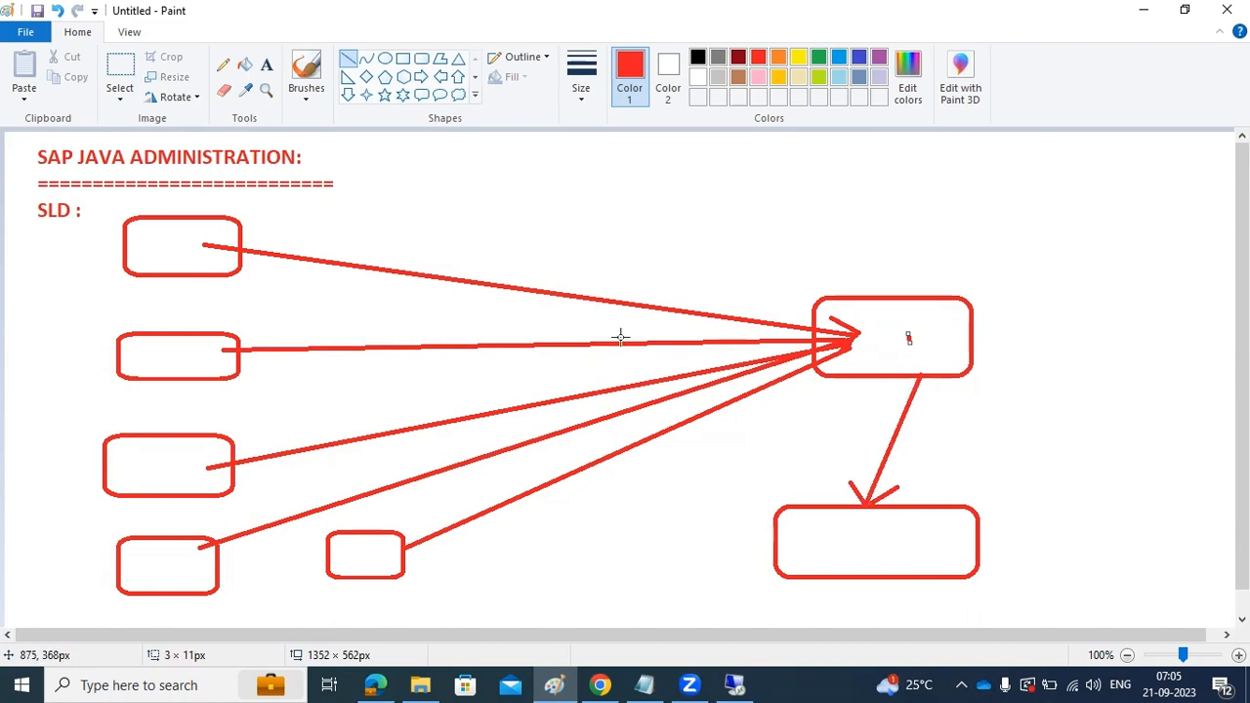
Label both the upper and the lower right-hand boxes "SLD"
{"action": "left_click", "coordinate": [266, 64]}
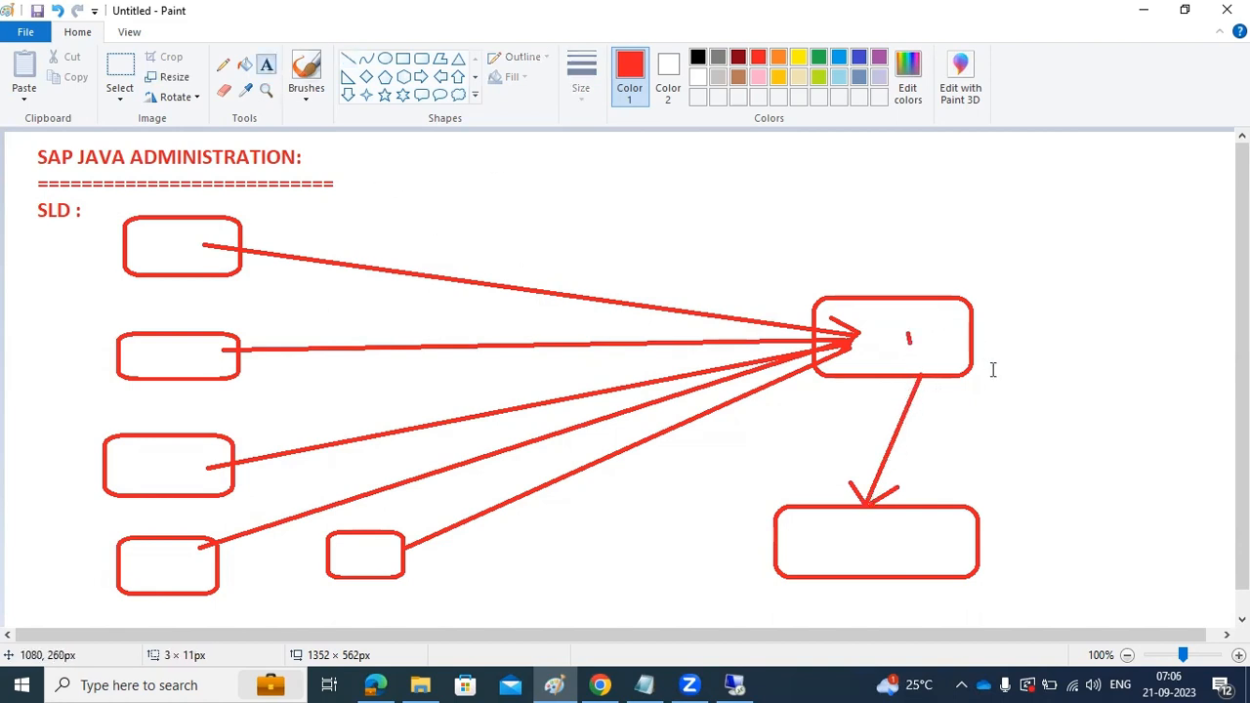
{"action": "left_click", "coordinate": [924, 326]}
{"action": "type", "text": "SLD"}
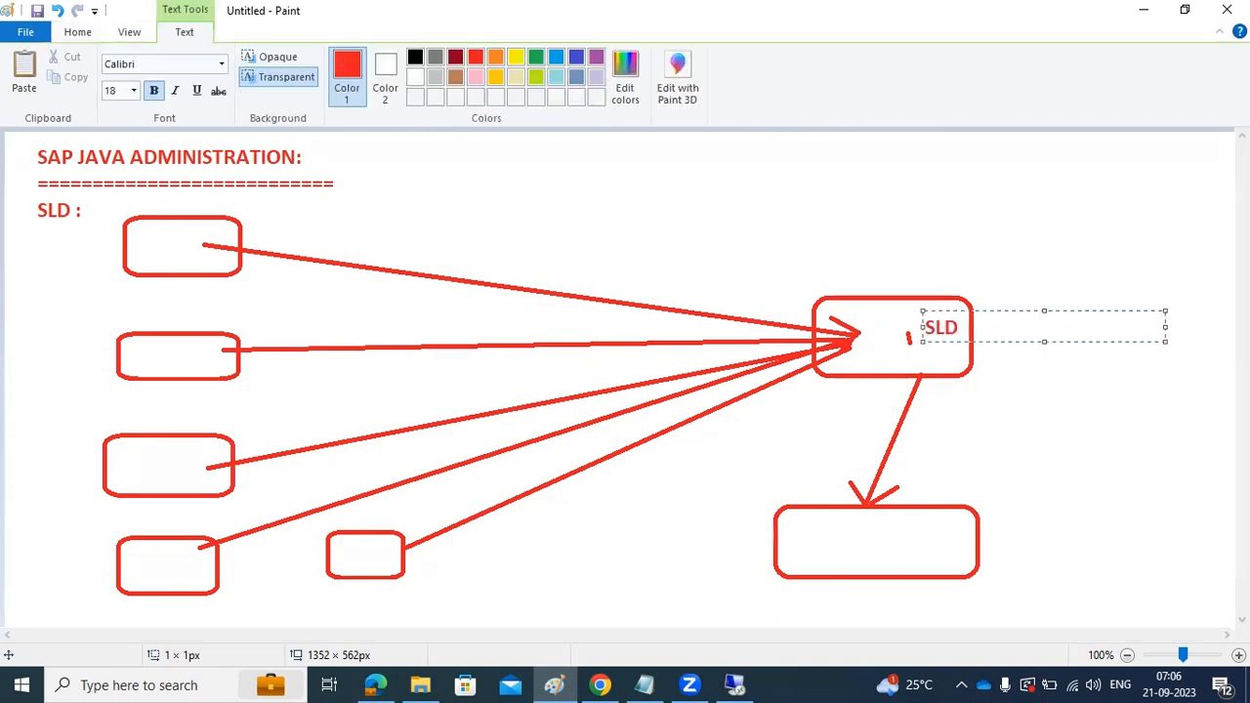
{"action": "left_click", "coordinate": [827, 539]}
{"action": "type", "text": "SLD"}
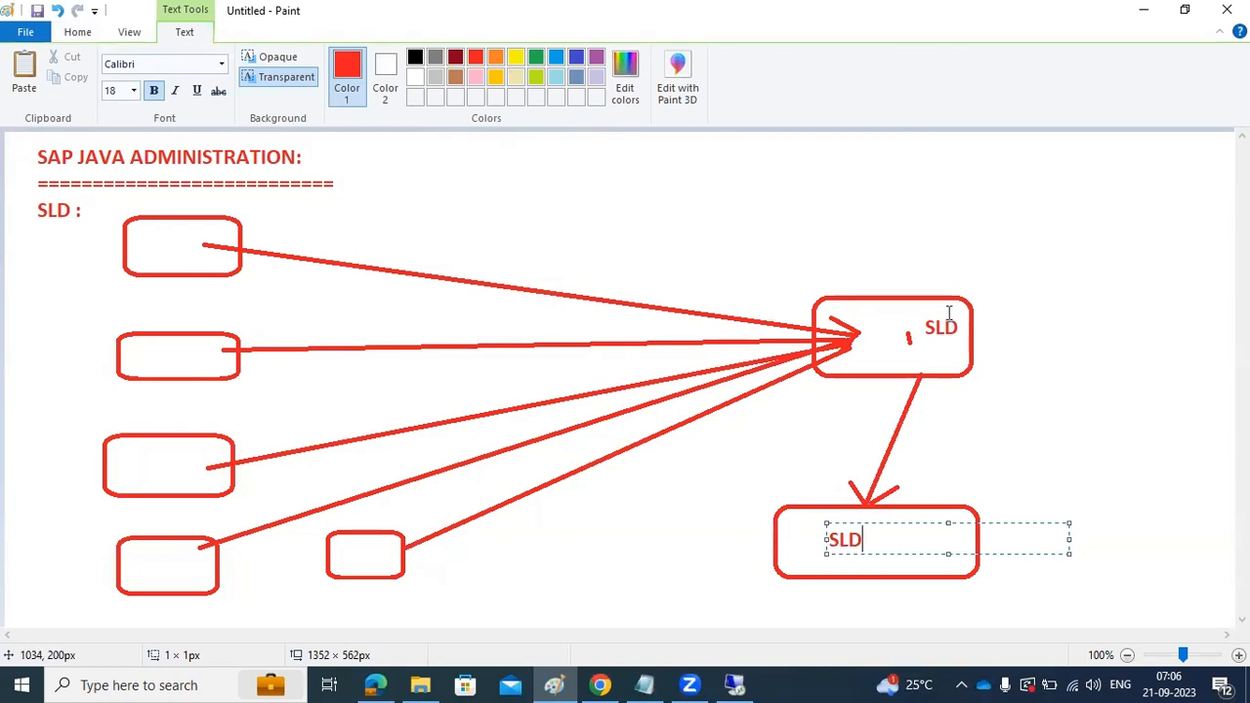
{"action": "left_click", "coordinate": [804, 547]}
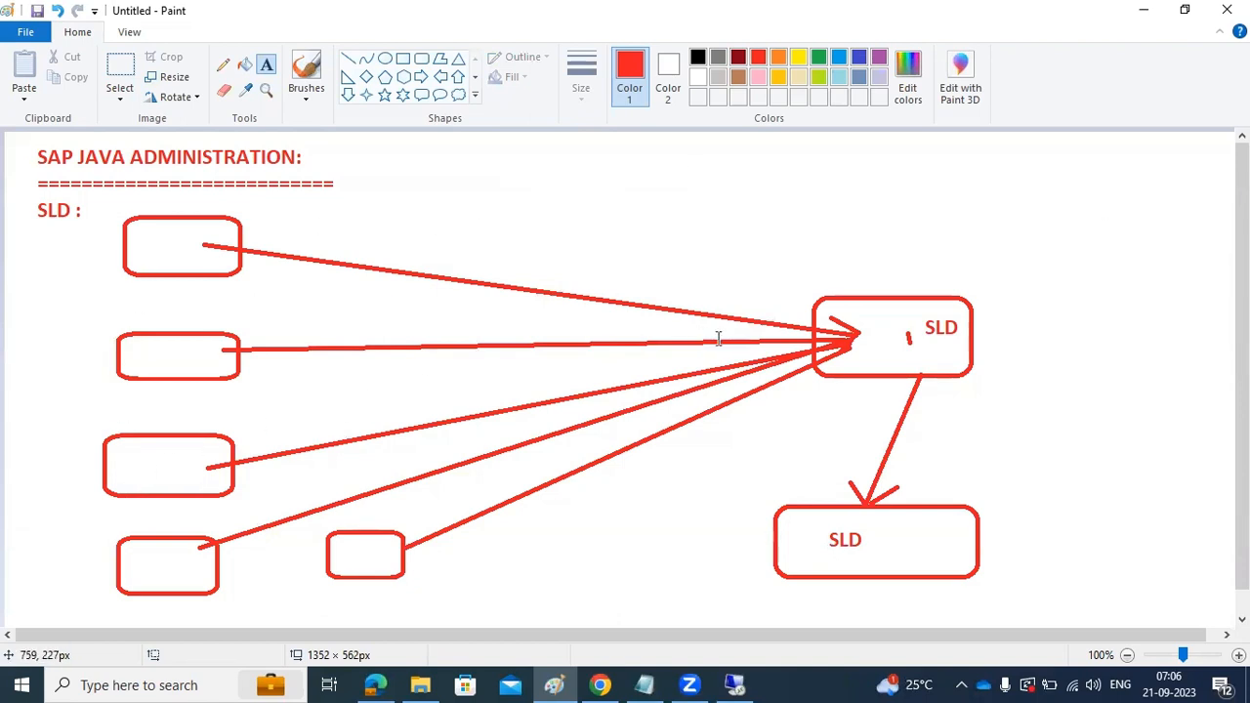
Draw an arrow from the upper SLD box toward the canvas's upper right and a plain line about 213 × 102 px beneath it
{"action": "left_click", "coordinate": [348, 58]}
{"action": "left_click_drag", "start_coordinate": [1150, 184], "coordinate": [950, 305]}
{"action": "mouse_move", "coordinate": [1109, 190]}
{"action": "left_mouse_down"}
{"action": "mouse_move", "coordinate": [1152, 184]}
{"action": "mouse_move", "coordinate": [1154, 209]}
{"action": "left_mouse_up"}
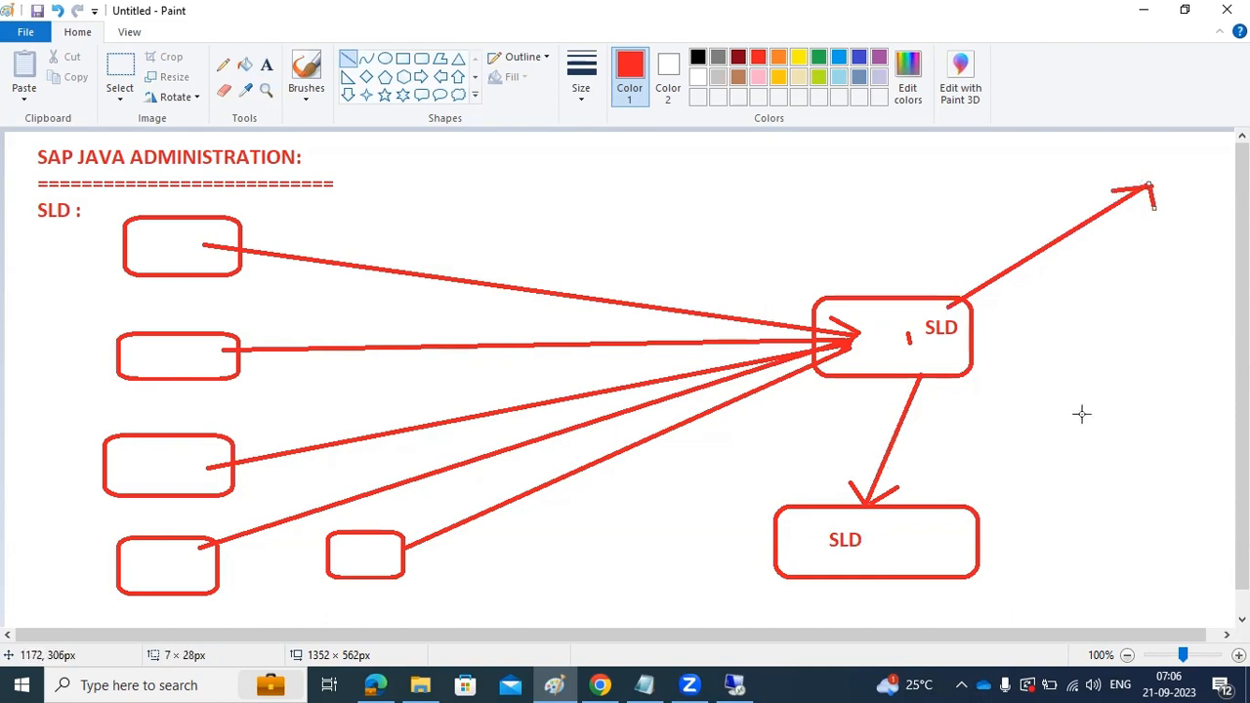
{"action": "left_click_drag", "start_coordinate": [1158, 251], "coordinate": [964, 343]}
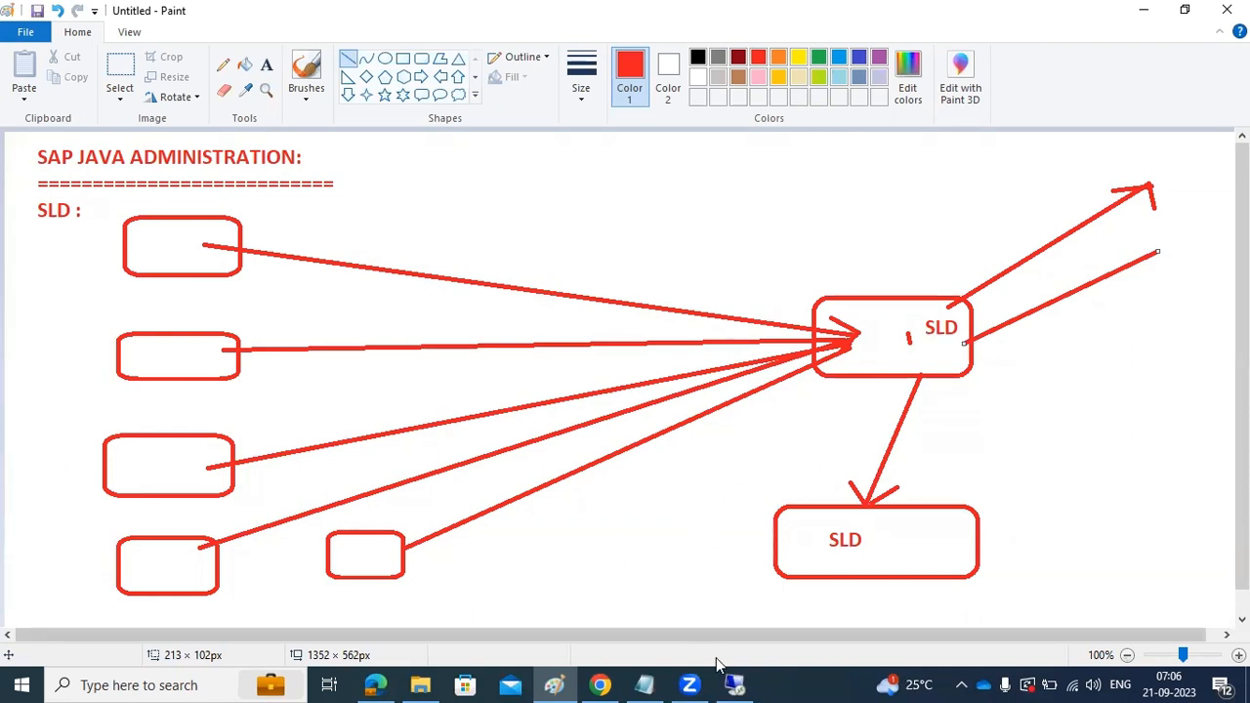
Switch back to the remote desktop showing the SAP NetWeaver start page
{"action": "mouse_move", "coordinate": [736, 685]}
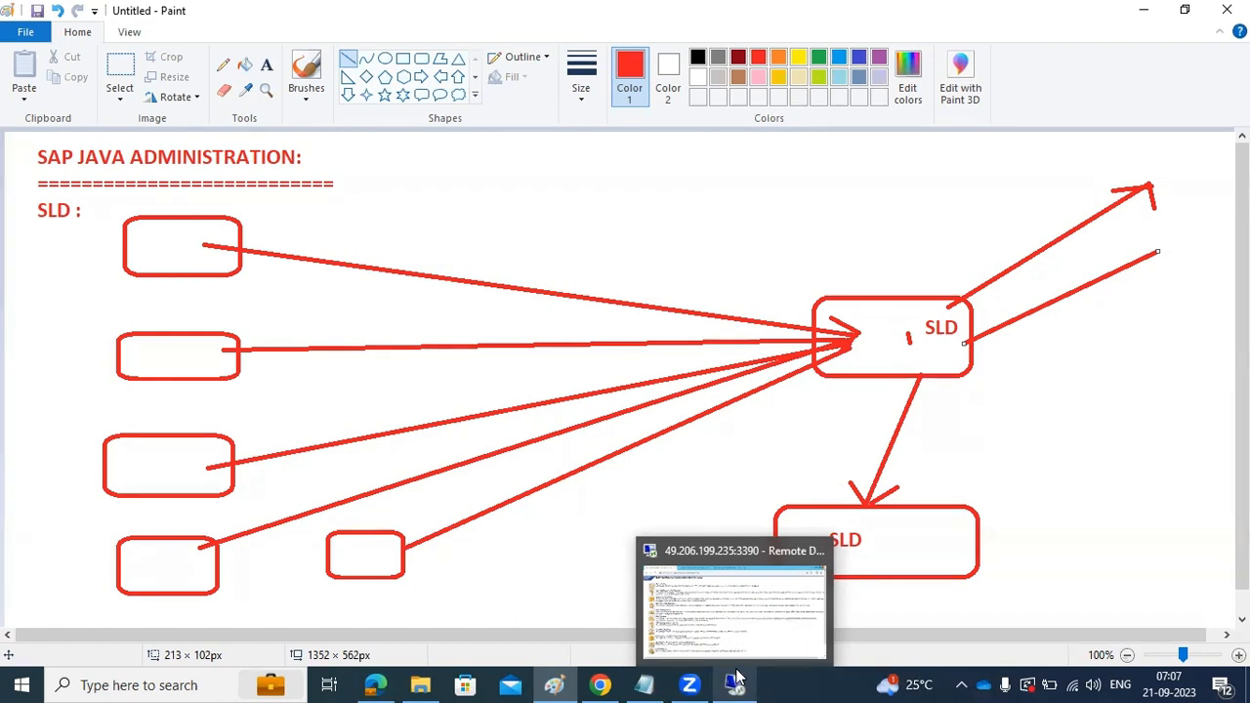
{"action": "left_click", "coordinate": [737, 679]}
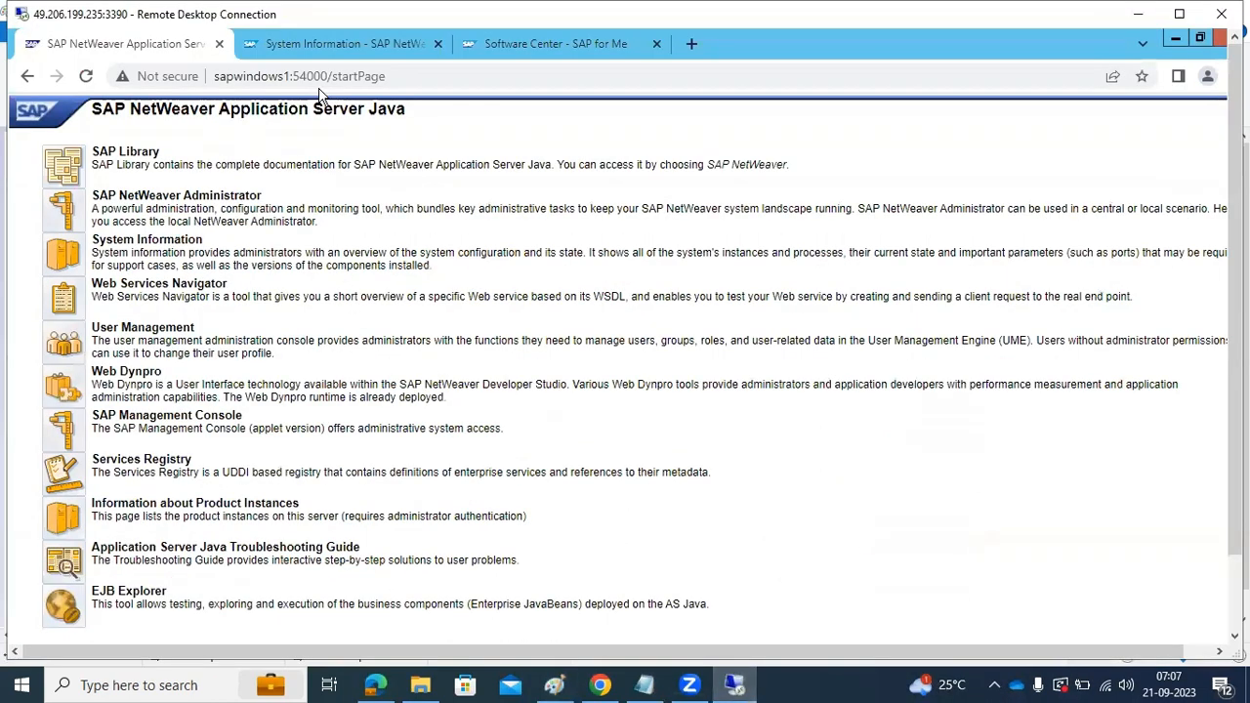
Open the System Landscape Directory page at sapwindows1:54000/sld
{"action": "left_click_drag", "start_coordinate": [332, 76], "coordinate": [403, 80]}
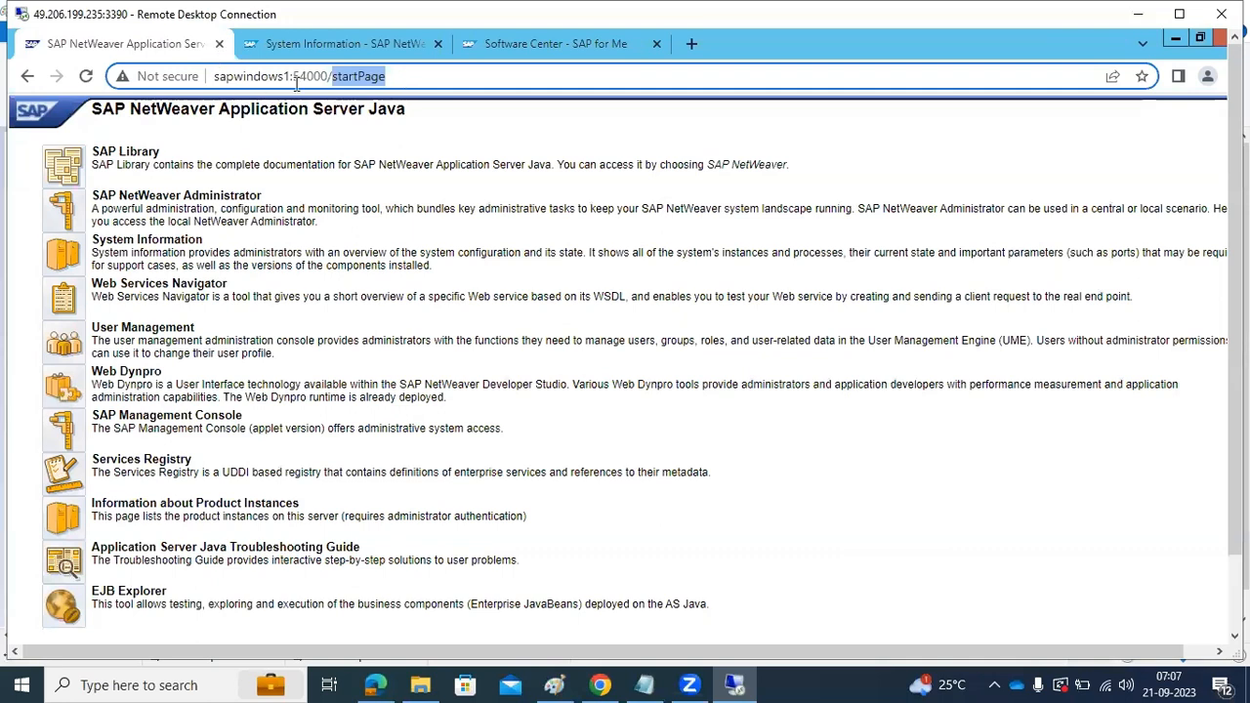
{"action": "type", "text": "sld"}
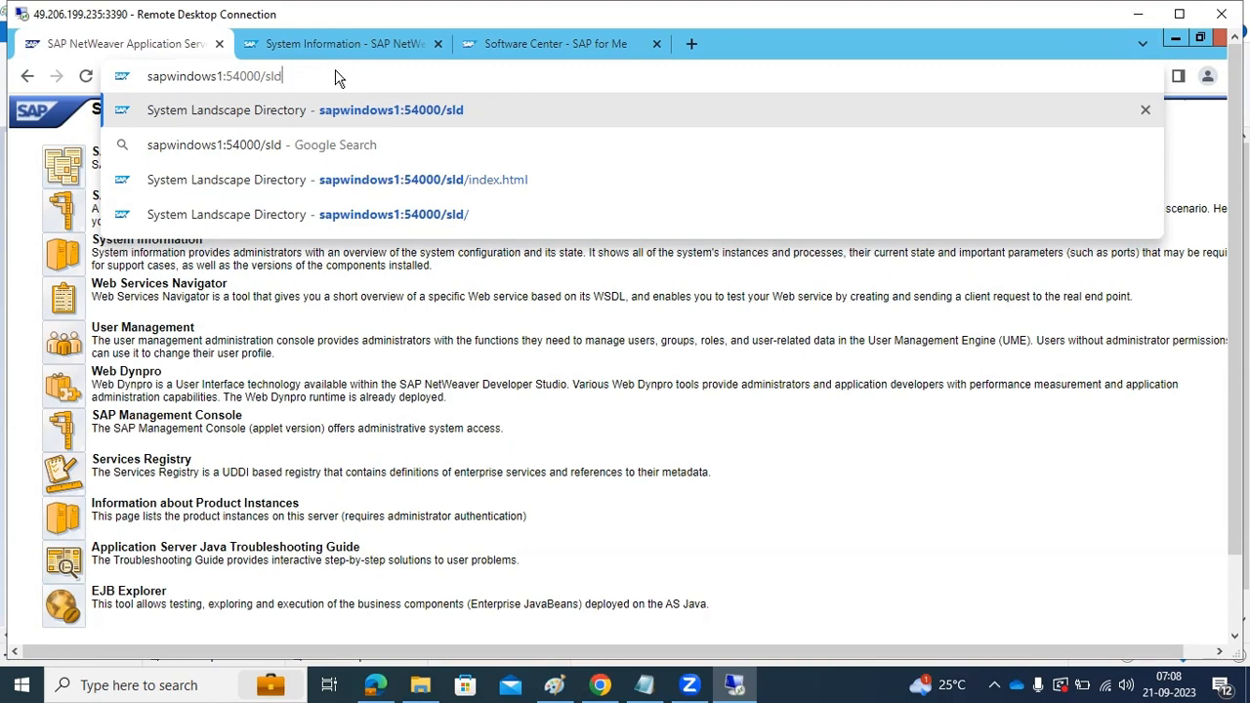
{"action": "key", "text": "Return"}
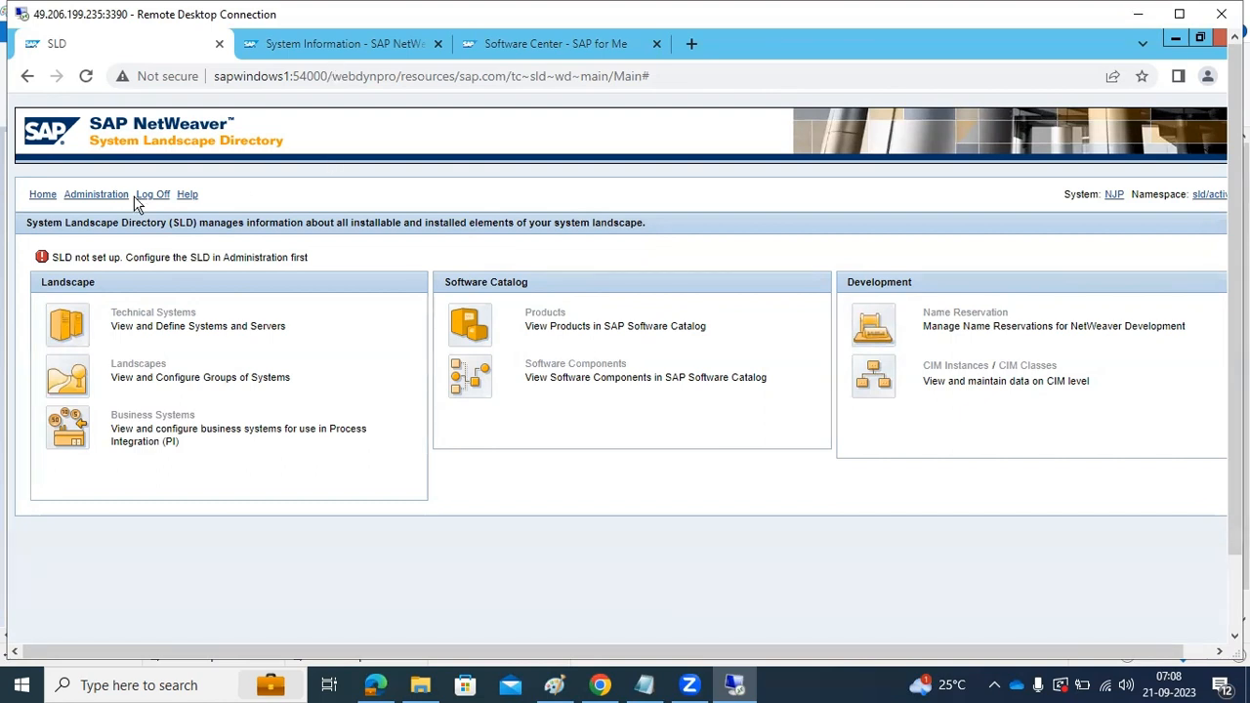
Run the SLD initial setup with object server name sapwindows1 and the software catalog import enabled
{"action": "left_click", "coordinate": [96, 196]}
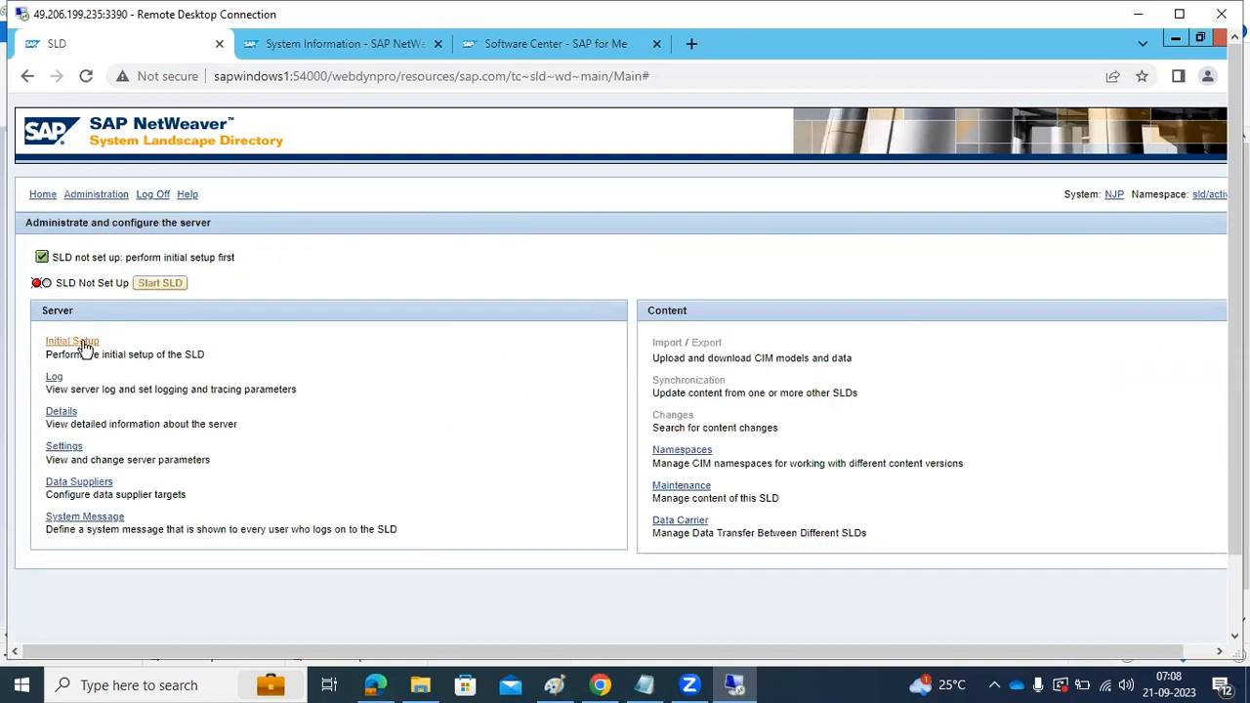
{"action": "left_click", "coordinate": [689, 684]}
{"action": "left_click", "coordinate": [68, 344]}
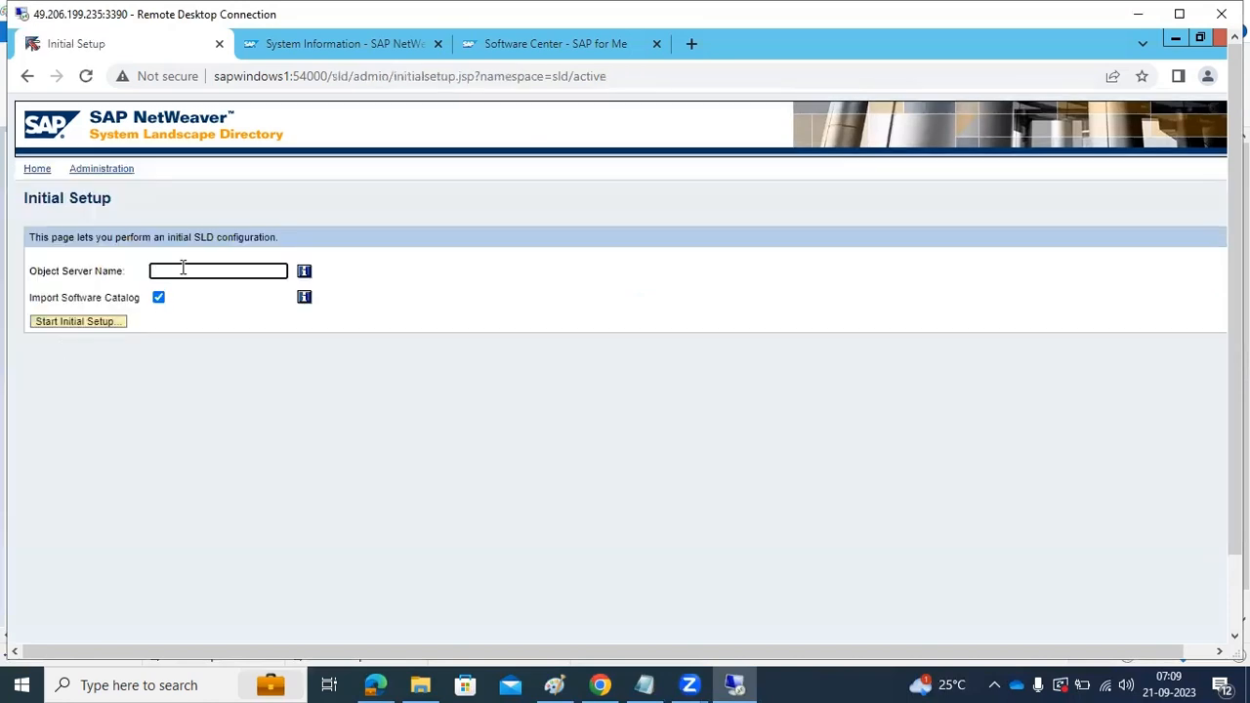
{"action": "type", "text": "sapwindows1"}
{"action": "left_click", "coordinate": [107, 330]}
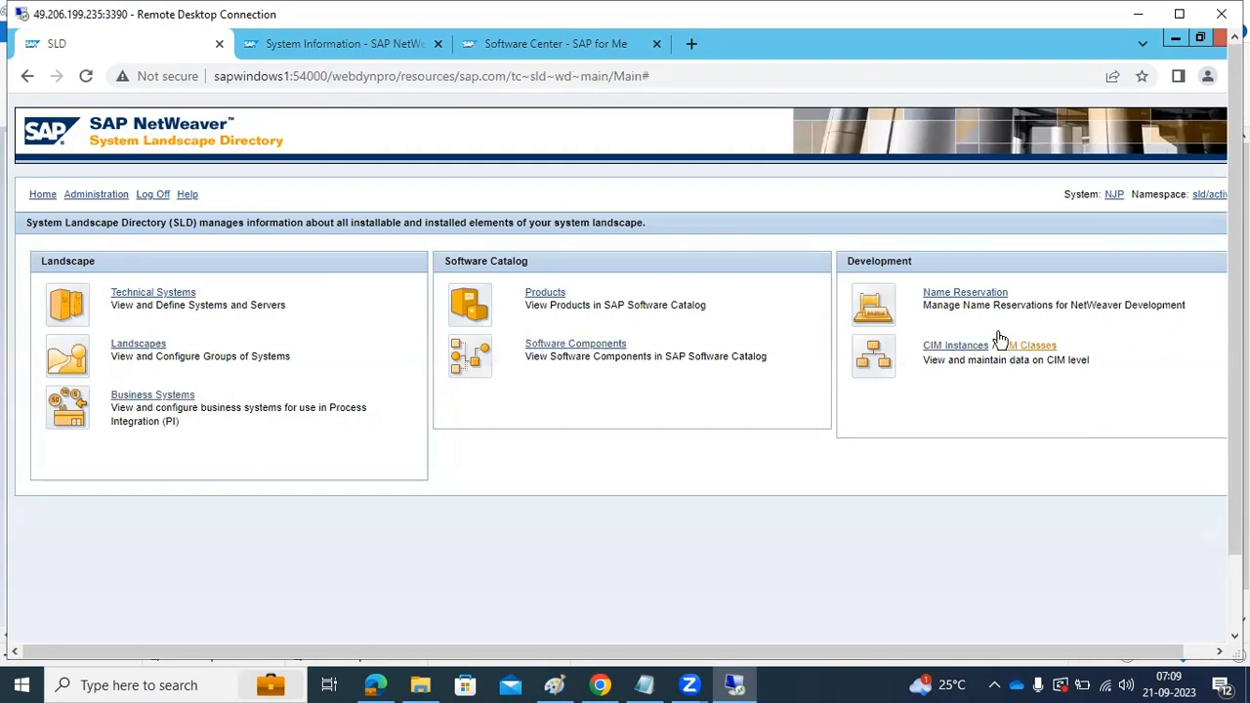
Check the content import progress and the server log in the SLD administration
{"action": "left_click", "coordinate": [83, 196]}
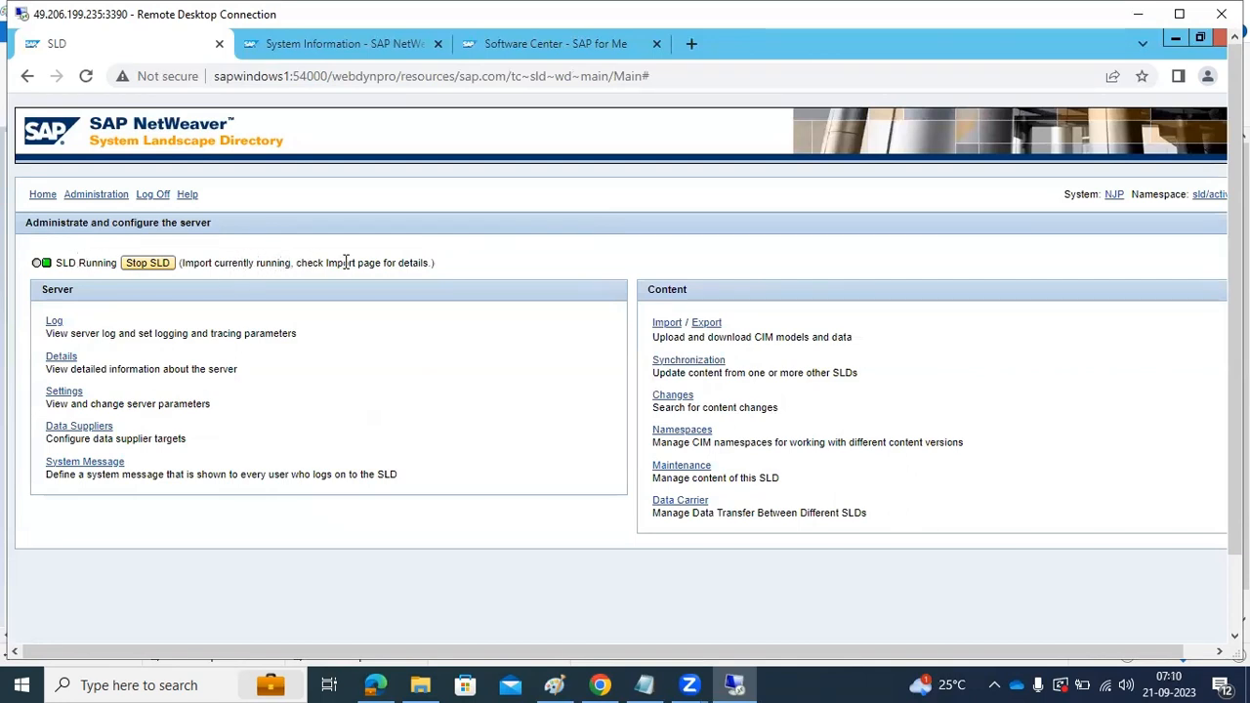
{"action": "left_click", "coordinate": [667, 325]}
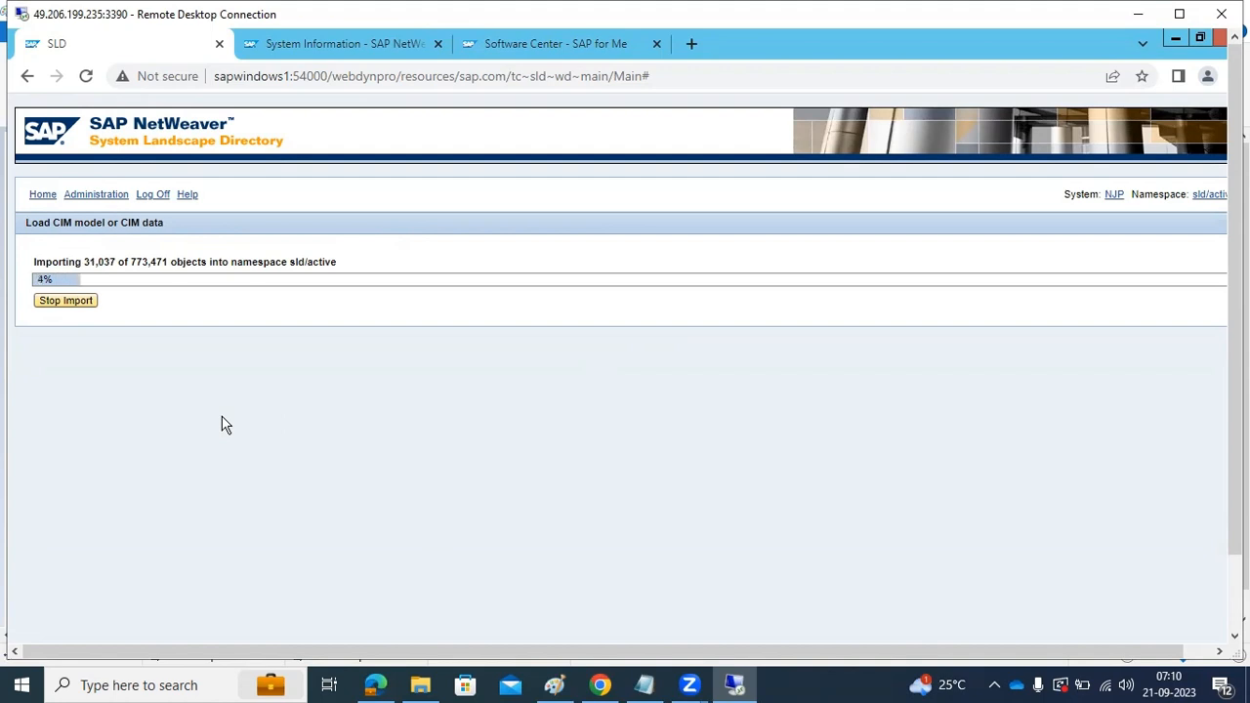
{"action": "left_click", "coordinate": [85, 200]}
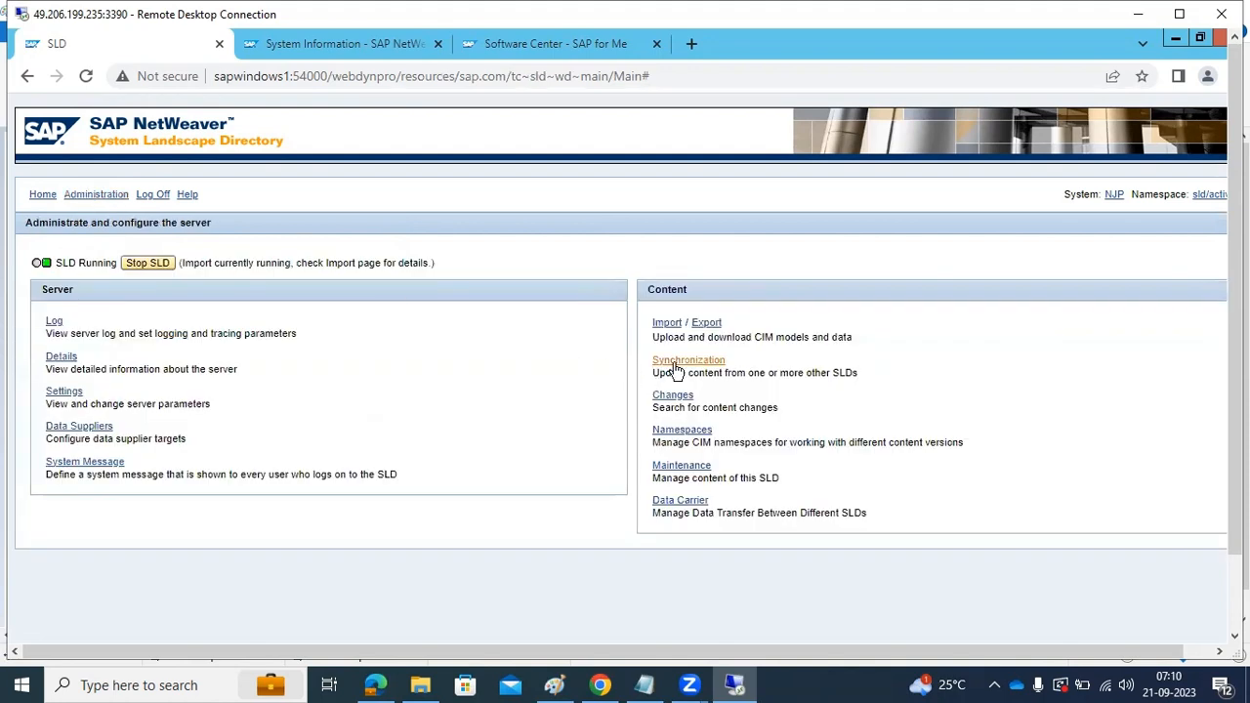
{"action": "left_click", "coordinate": [54, 324]}
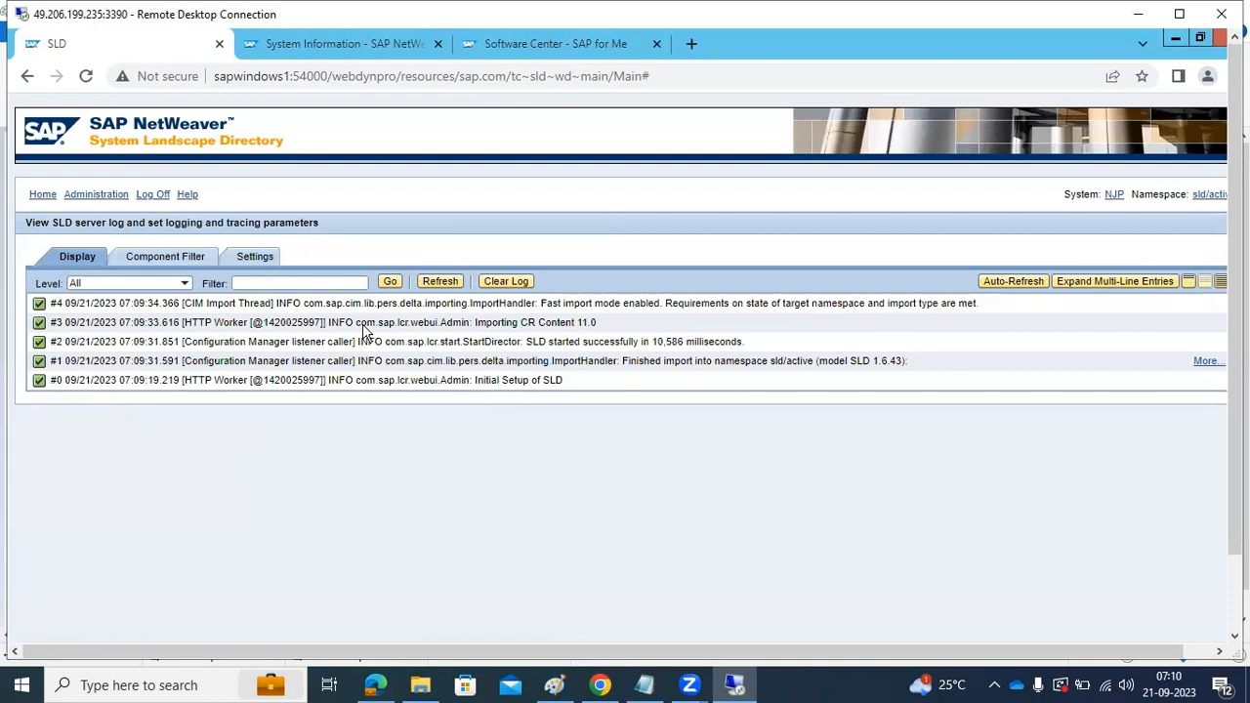
{"action": "left_click", "coordinate": [43, 196]}
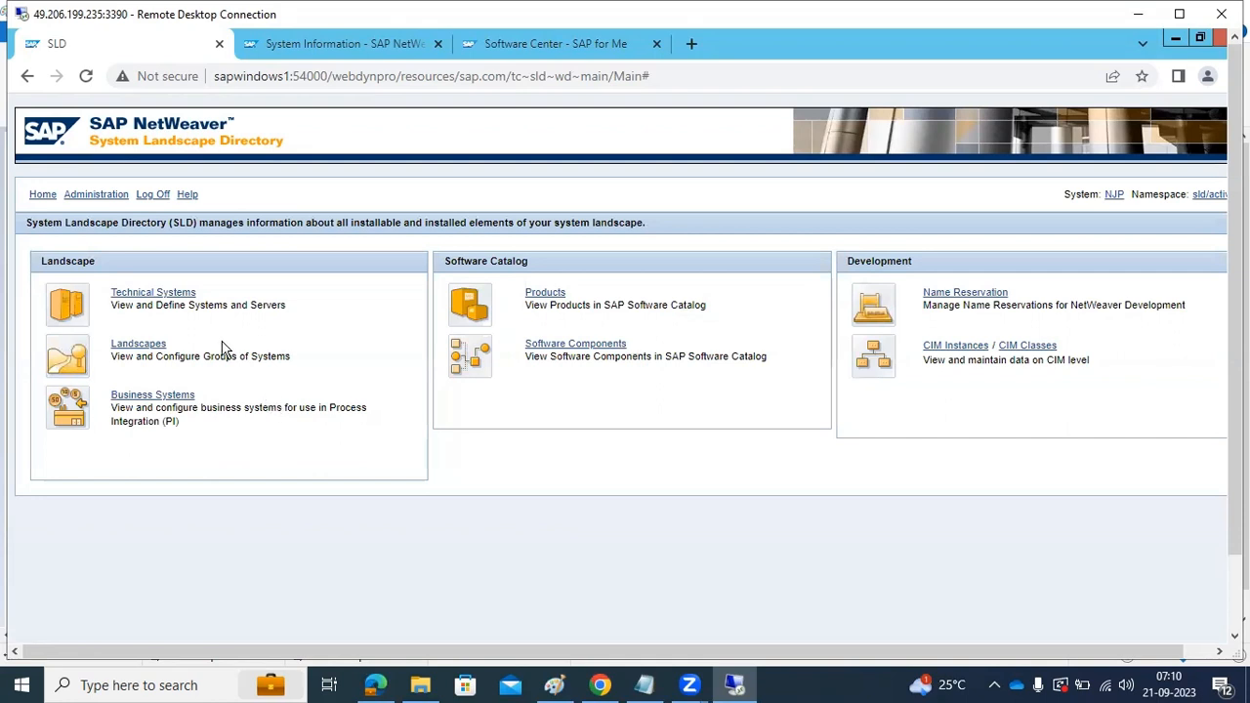
{"action": "left_click", "coordinate": [87, 196]}
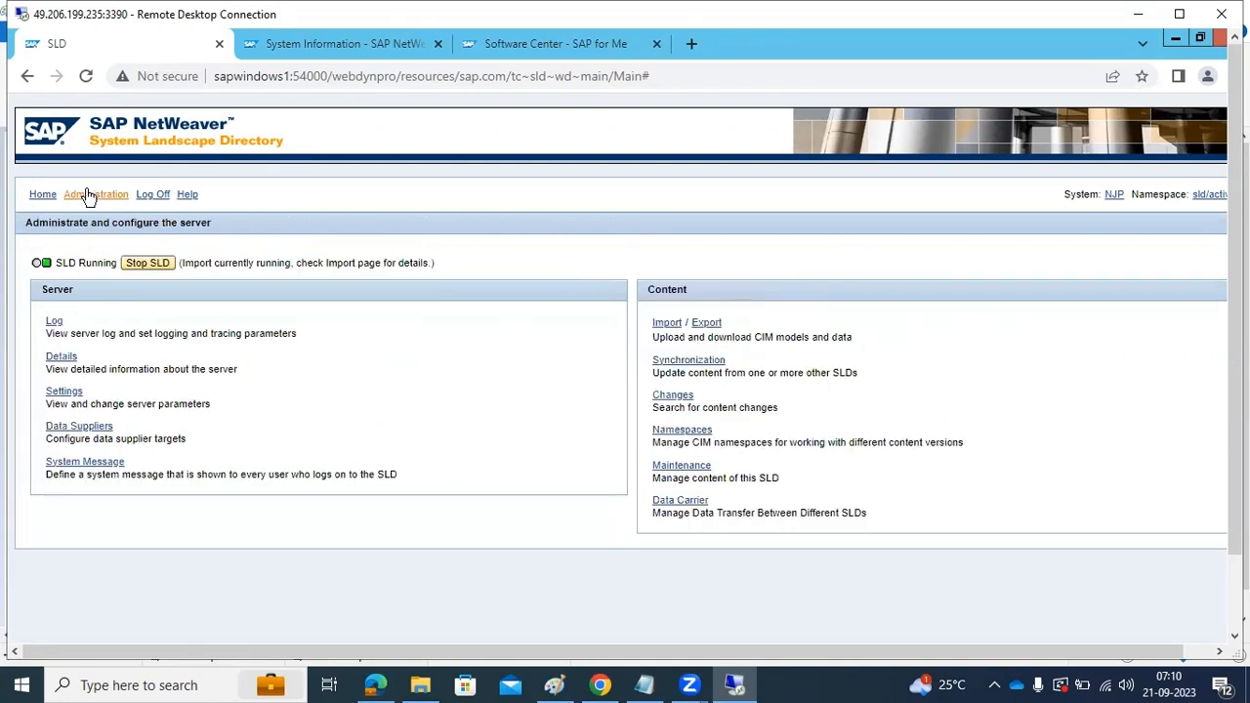
{"action": "left_click", "coordinate": [660, 326]}
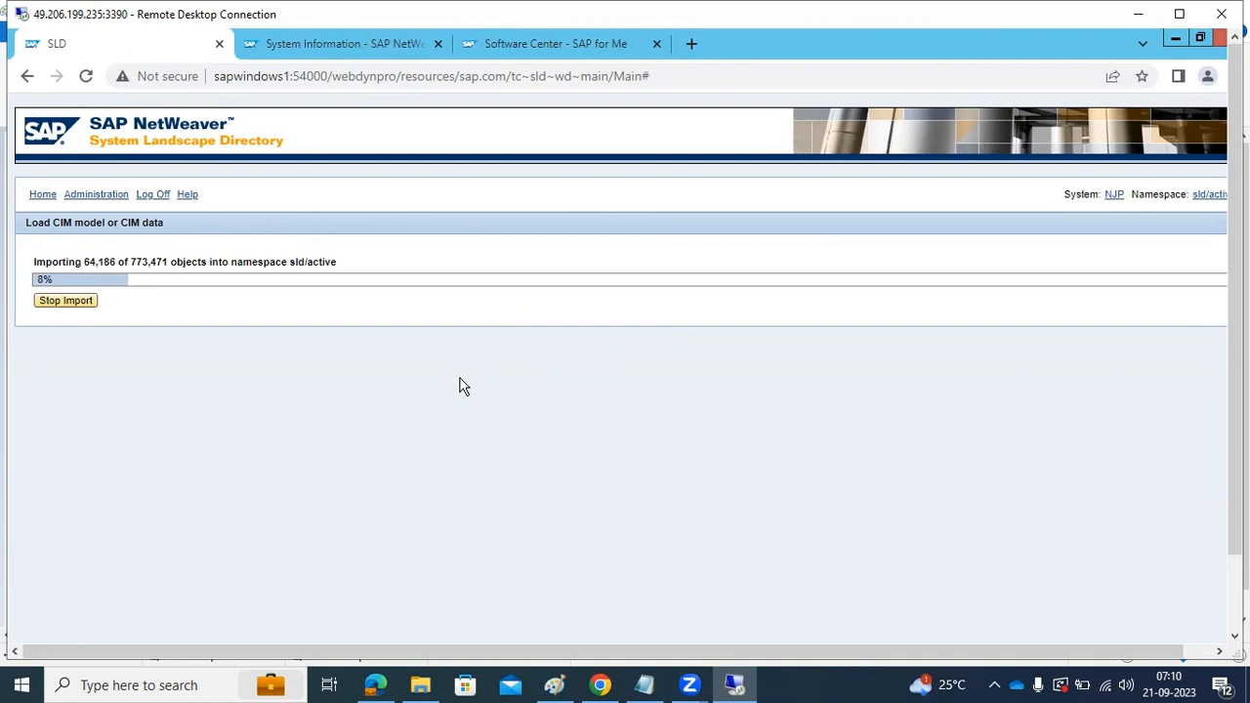
Open the SLD server settings and view the parameters of the ObjectManager section
{"action": "left_click", "coordinate": [88, 196]}
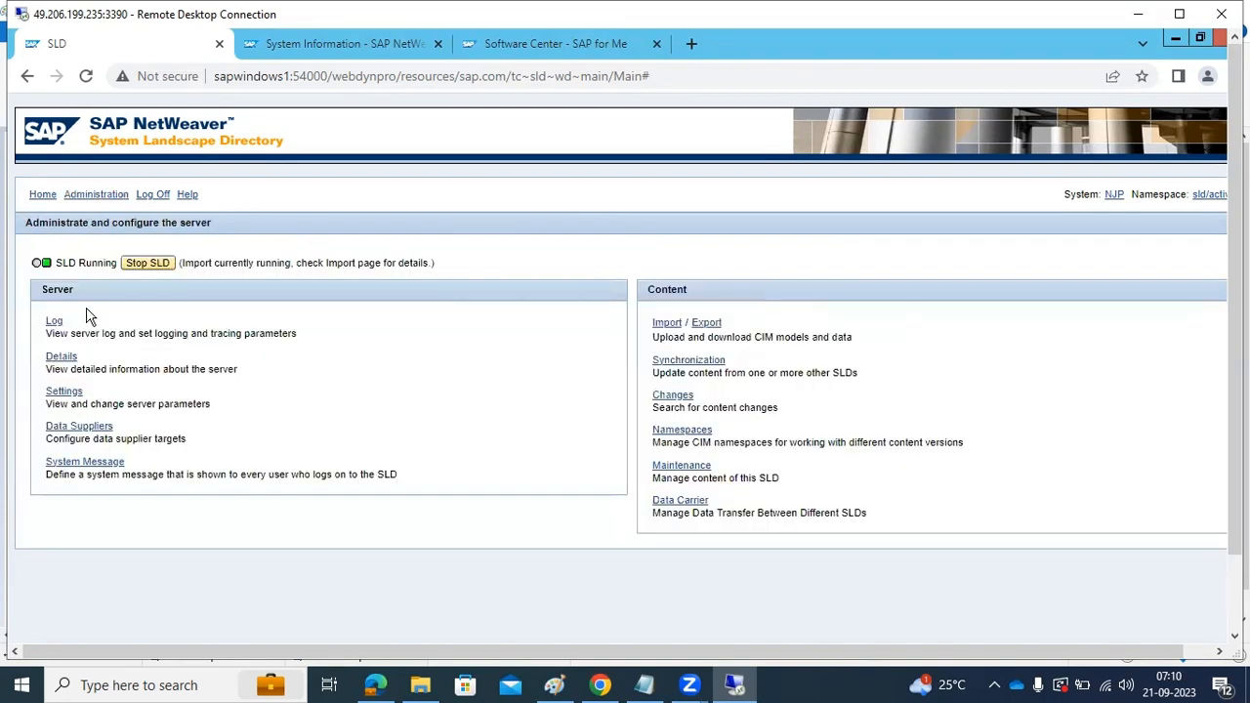
{"action": "left_click", "coordinate": [61, 394]}
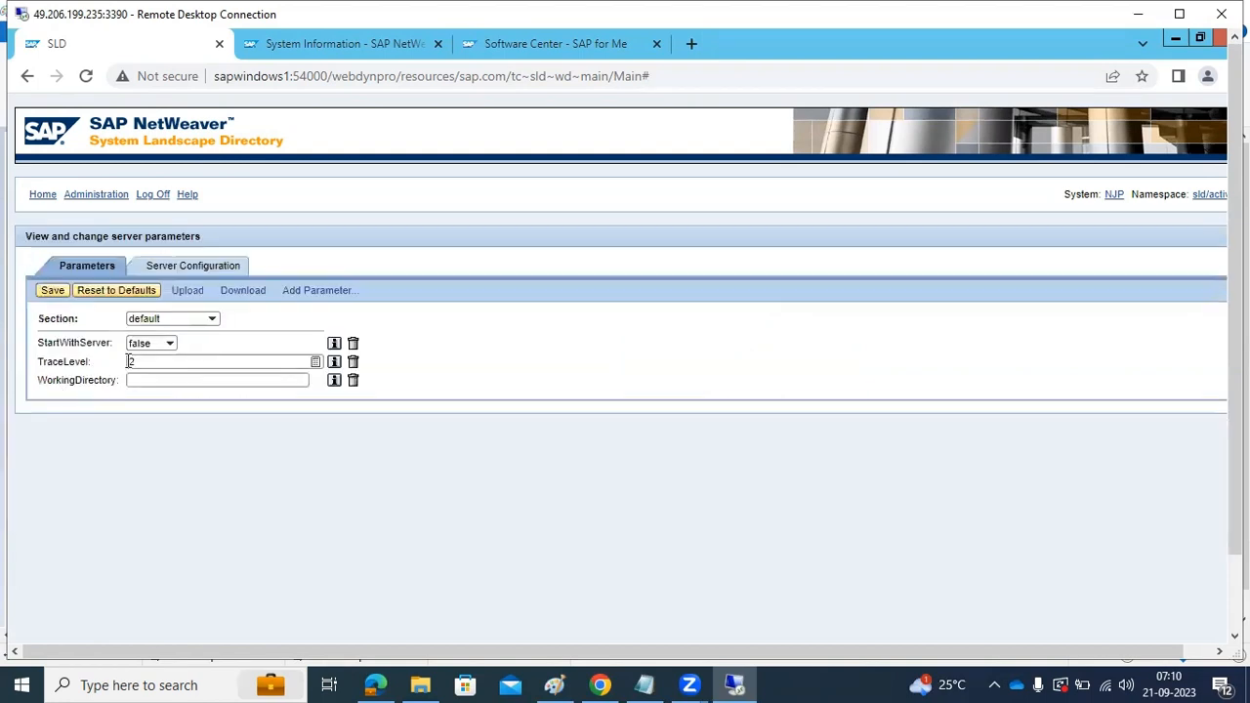
{"action": "left_click", "coordinate": [174, 270]}
{"action": "left_click", "coordinate": [149, 301]}
{"action": "left_click", "coordinate": [101, 273]}
{"action": "left_click", "coordinate": [209, 319]}
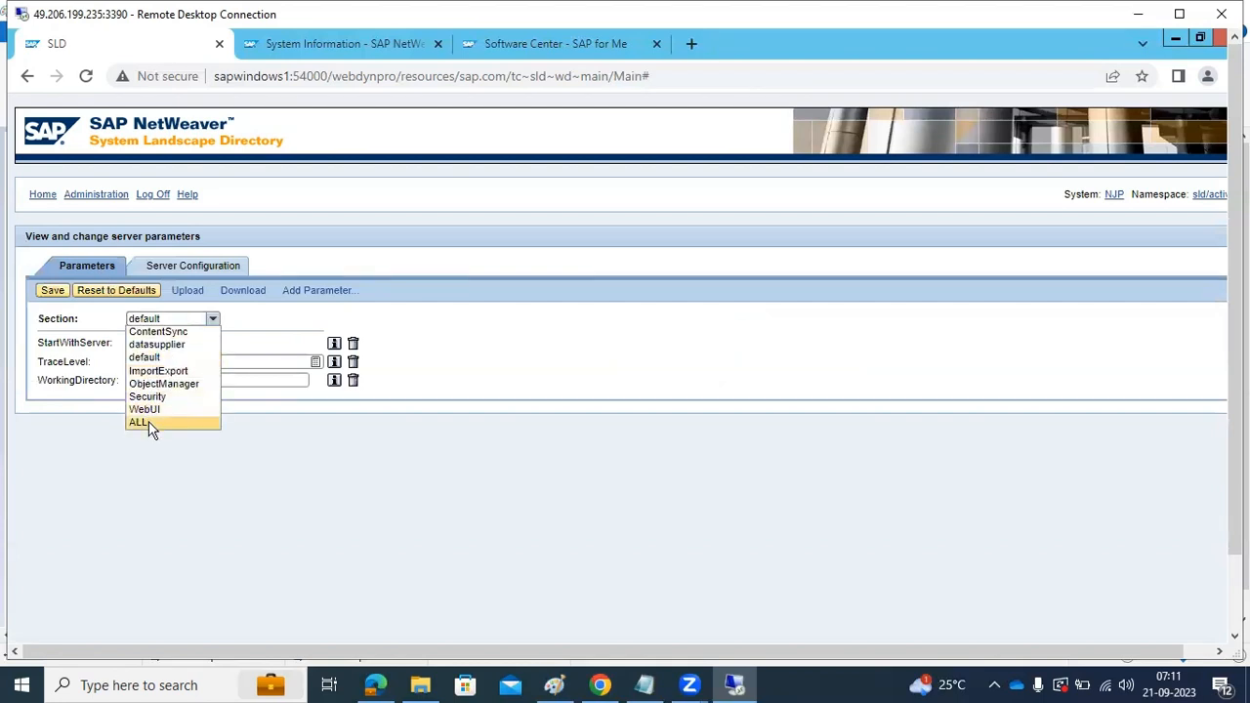
{"action": "left_click", "coordinate": [152, 386]}
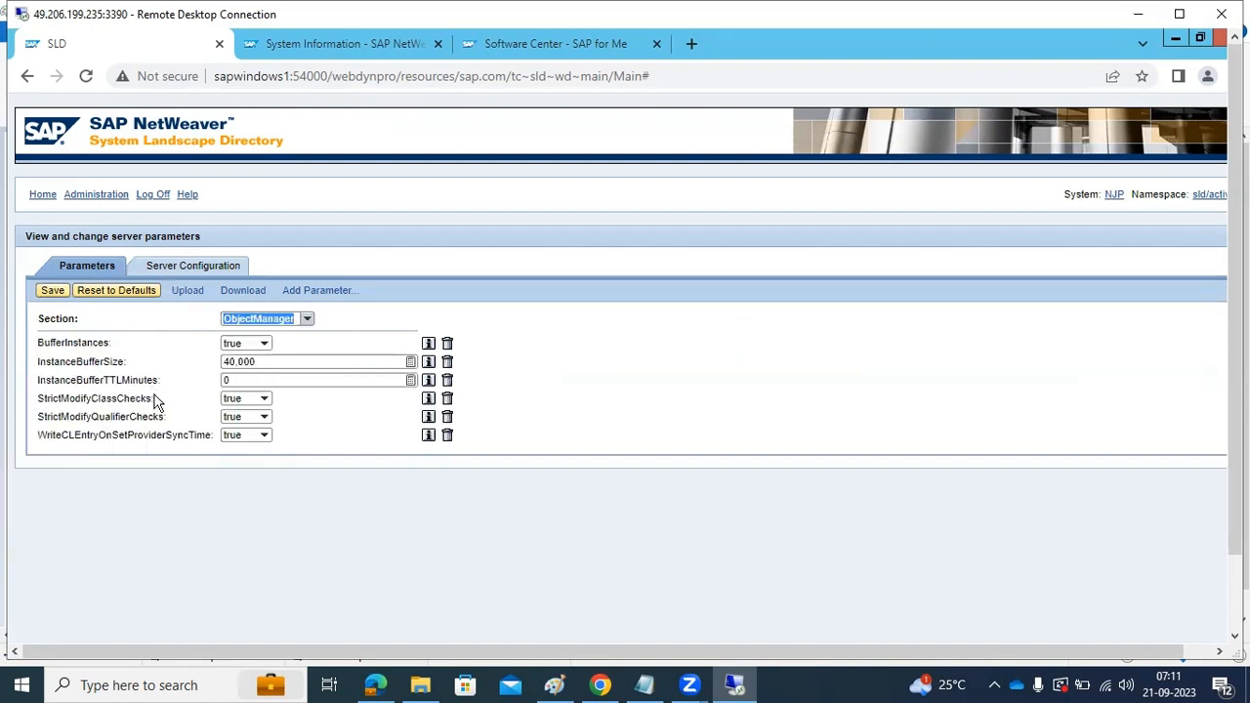
Show the server parameters of all sections and review the full list
{"action": "left_click", "coordinate": [306, 320]}
{"action": "left_click", "coordinate": [250, 423]}
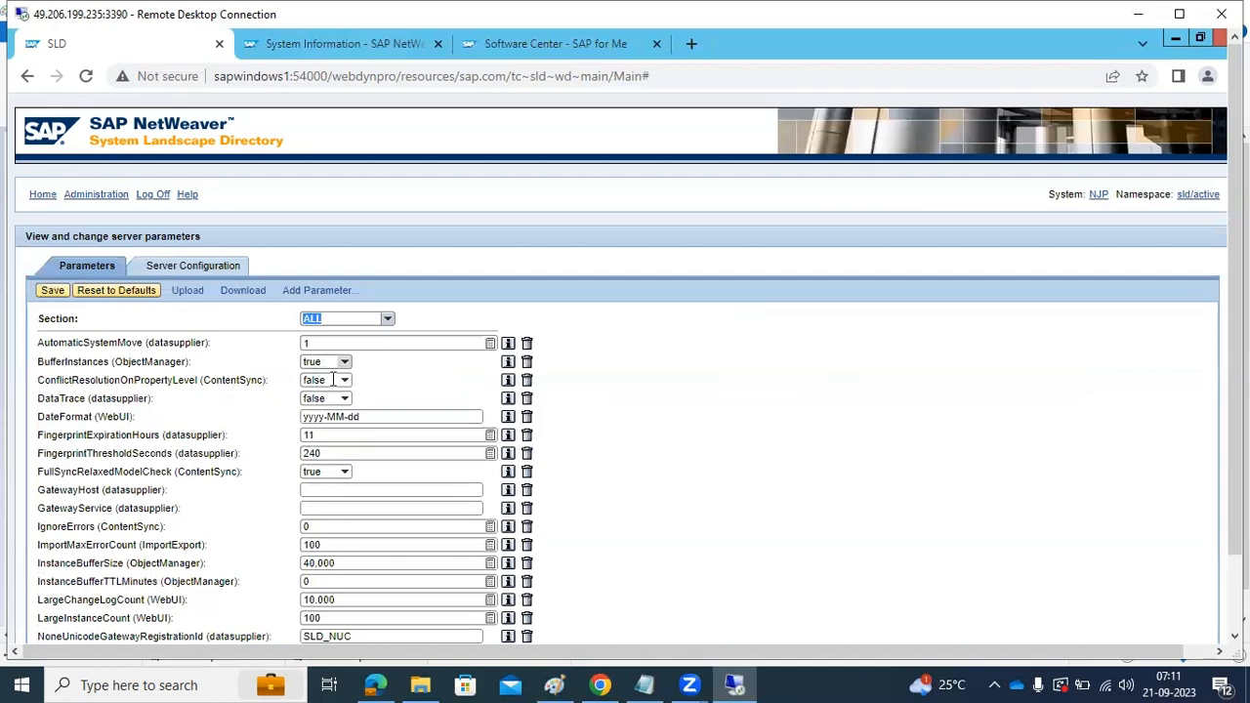
{"action": "scroll", "coordinate": [344, 479], "scroll_direction": "down", "scroll_amount": 4}
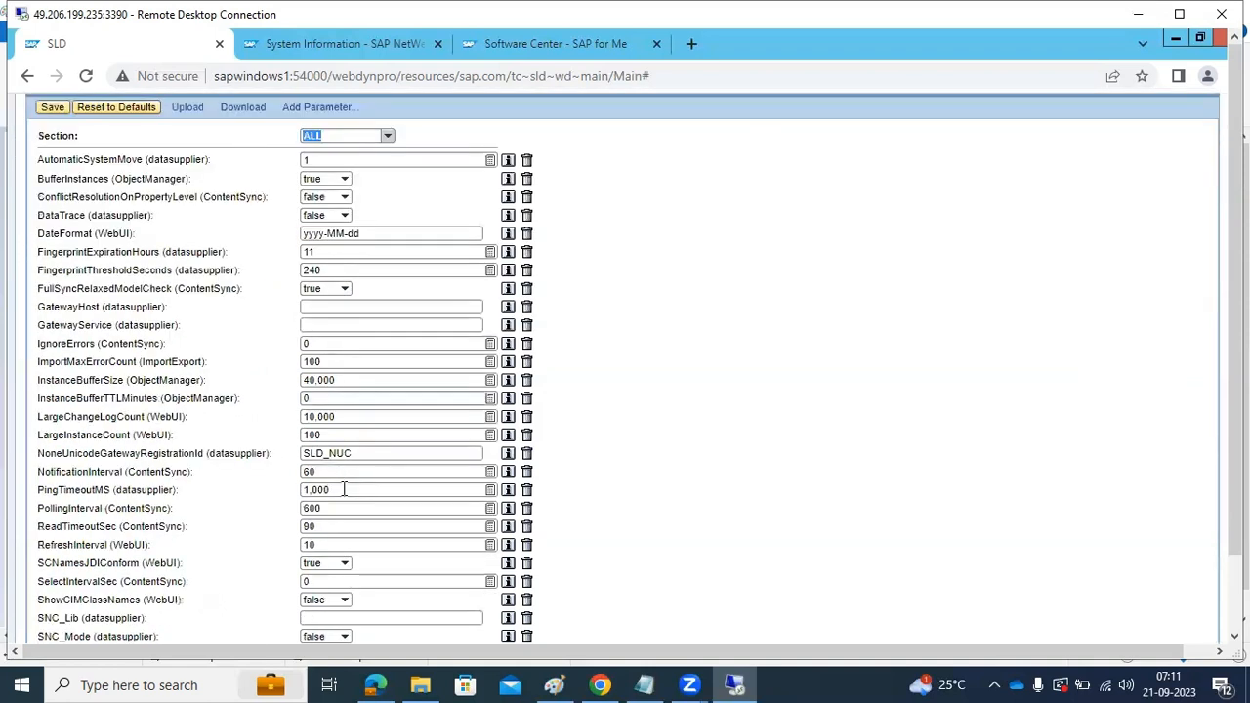
{"action": "scroll", "coordinate": [344, 488], "scroll_direction": "down", "scroll_amount": 1}
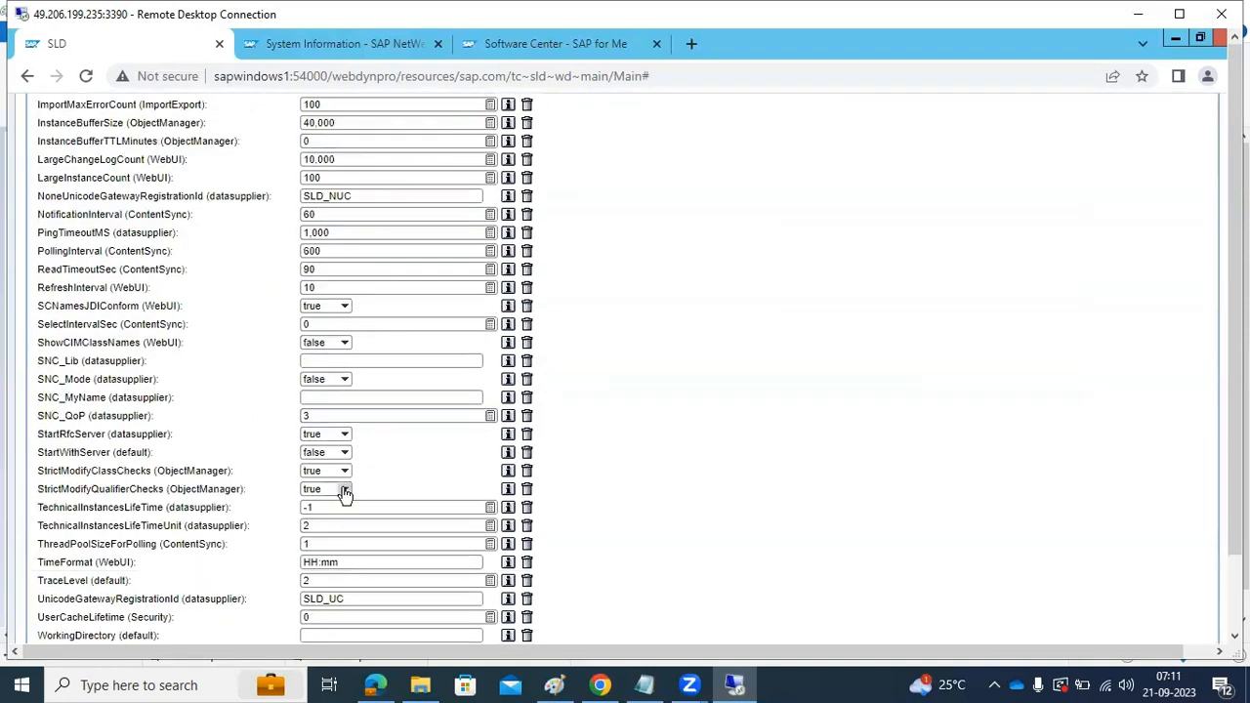
{"action": "scroll", "coordinate": [360, 555], "scroll_direction": "up", "scroll_amount": 5}
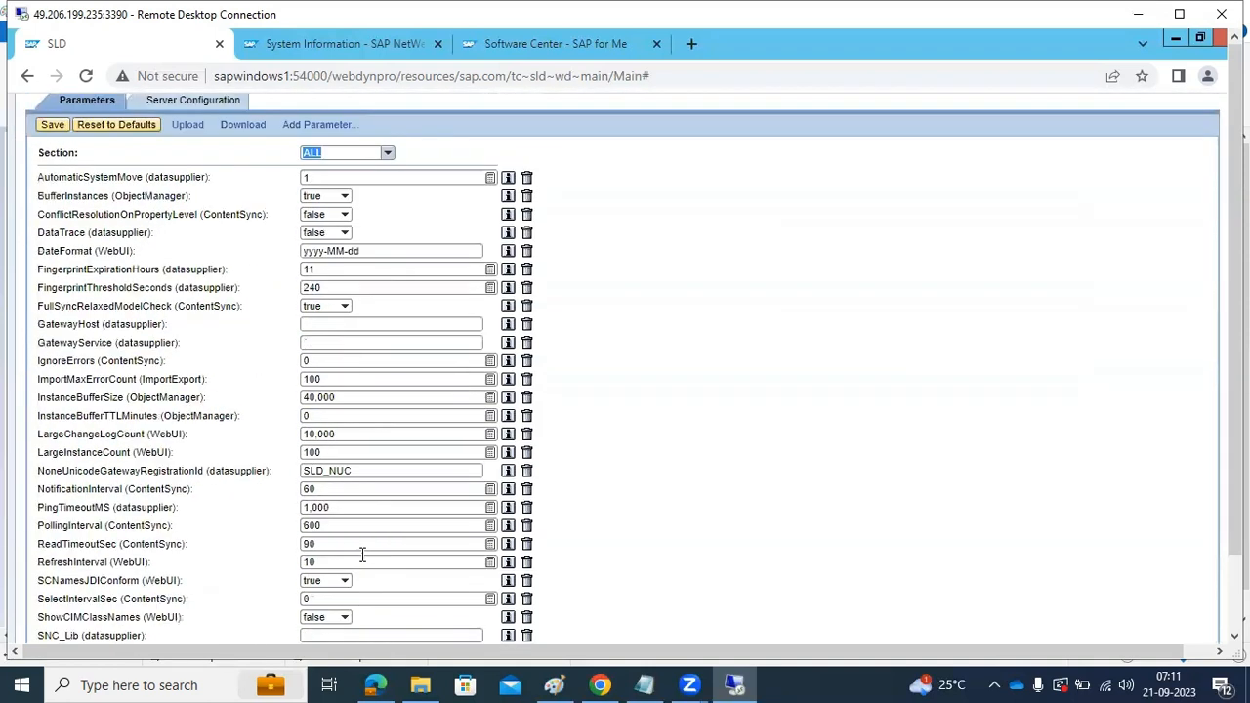
Inspect the write protection and object server settings in the server configuration, cancelling out of each
{"action": "left_click", "coordinate": [188, 268]}
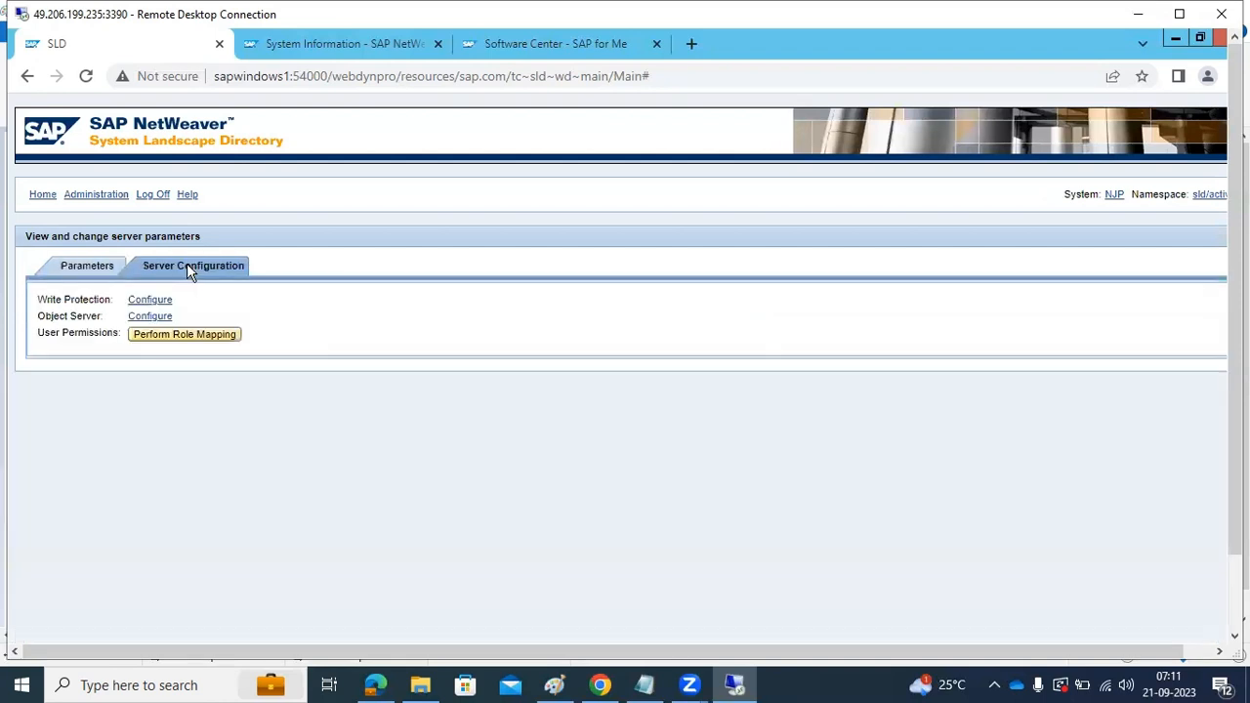
{"action": "left_click", "coordinate": [150, 300]}
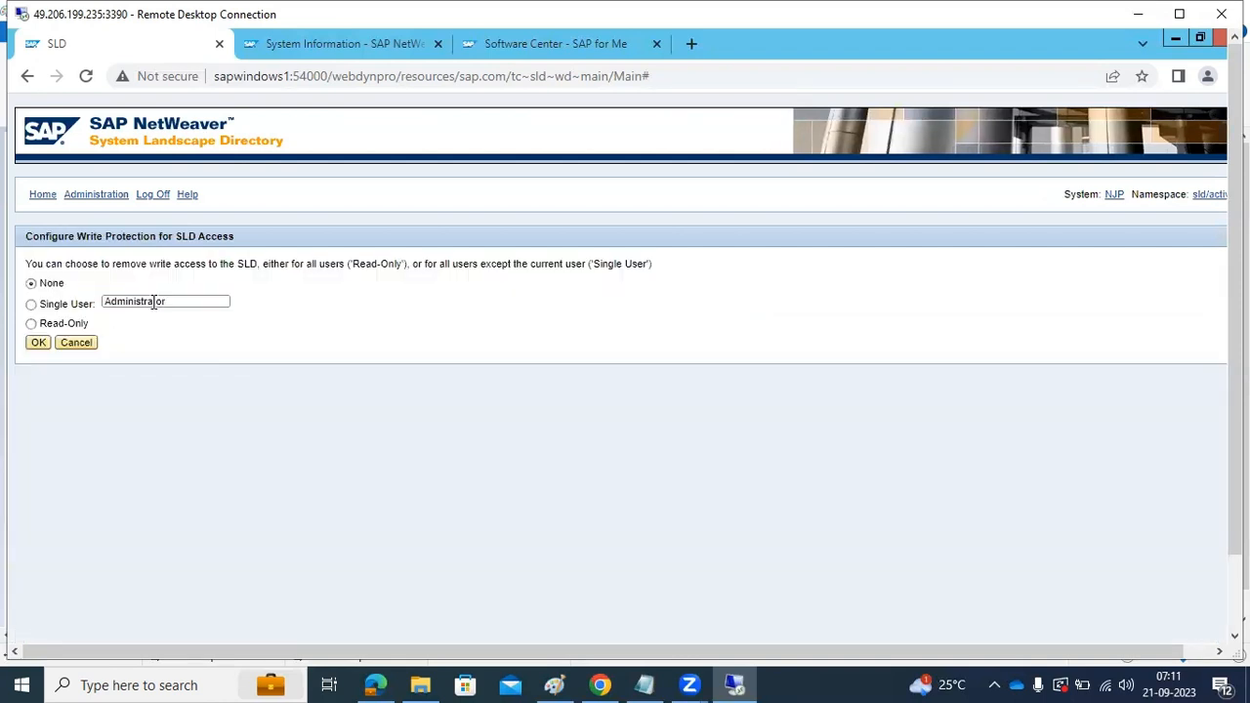
{"action": "left_click", "coordinate": [88, 343]}
{"action": "left_click", "coordinate": [138, 323]}
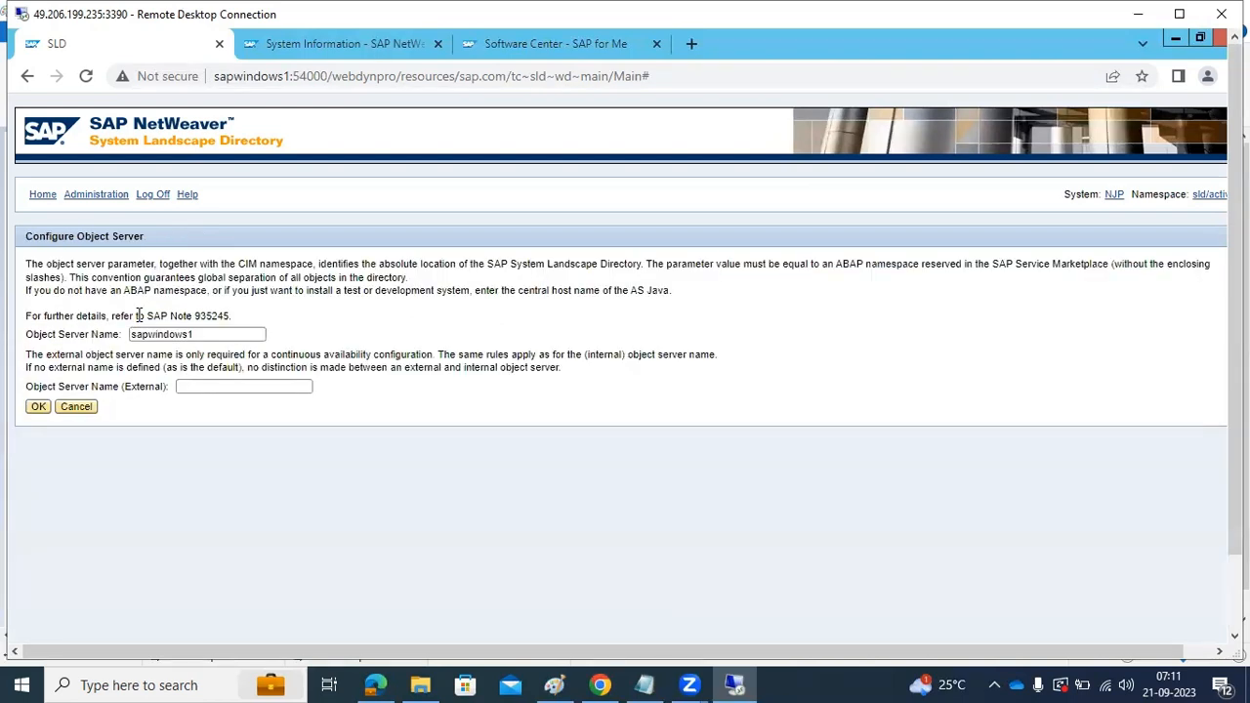
{"action": "left_click_drag", "start_coordinate": [193, 333], "coordinate": [125, 341]}
{"action": "left_click", "coordinate": [38, 408]}
{"action": "left_click", "coordinate": [68, 407]}
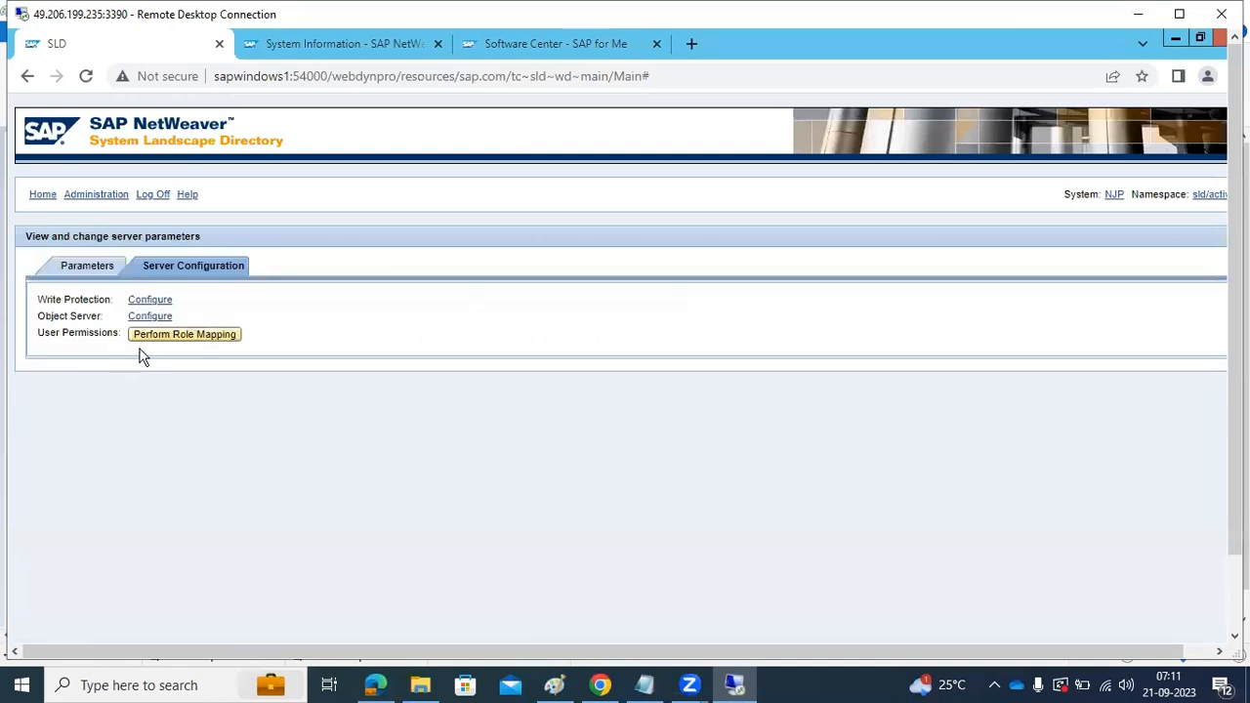
Perform the user permissions role mapping so the listed SAP_SLD groups are mapped to the SLD roles
{"action": "left_click", "coordinate": [154, 339]}
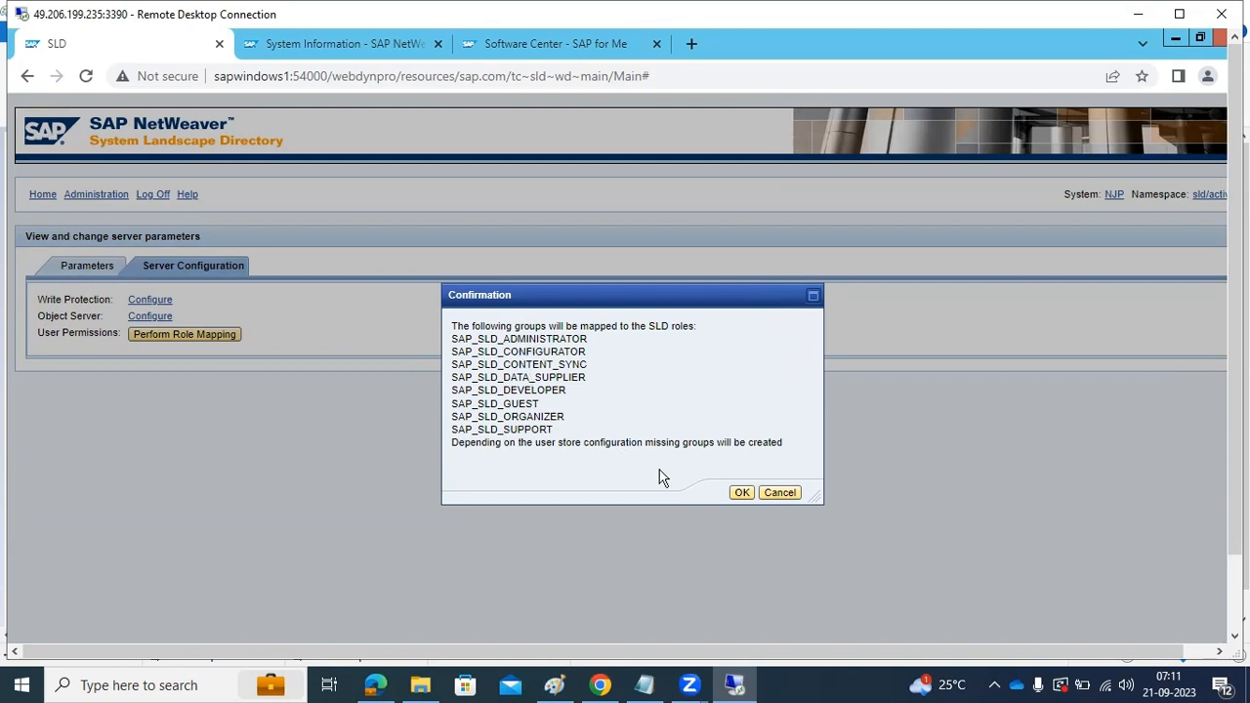
{"action": "left_click", "coordinate": [741, 496]}
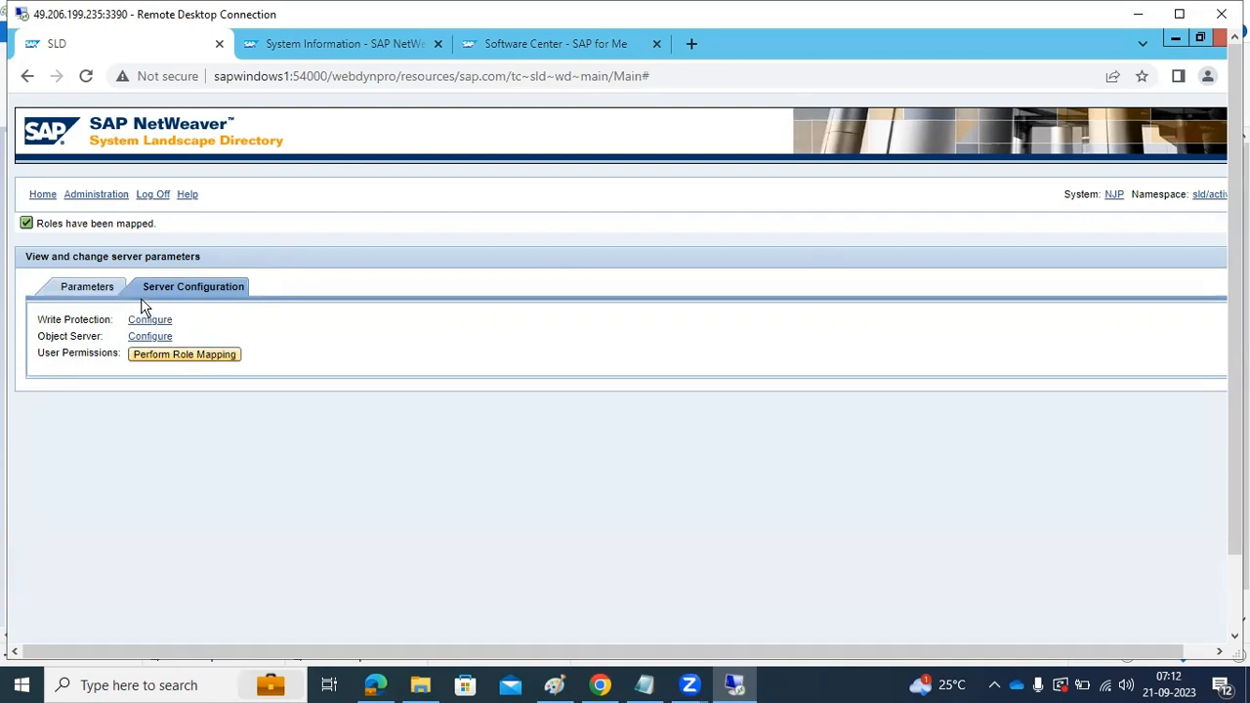
Reload the SLD page at sapwindows1:54000/sld and check the import progress again
{"action": "left_click_drag", "start_coordinate": [332, 75], "coordinate": [949, 122]}
{"action": "type", "text": "sld"}
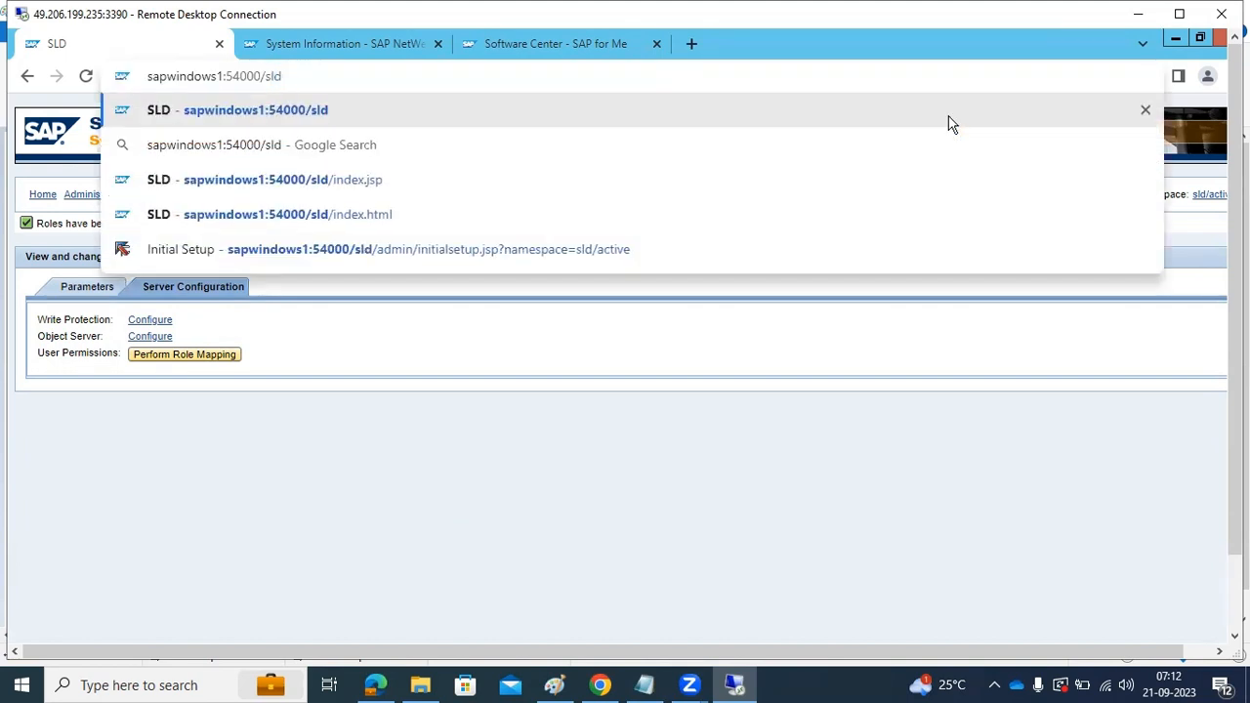
{"action": "key", "text": "Return"}
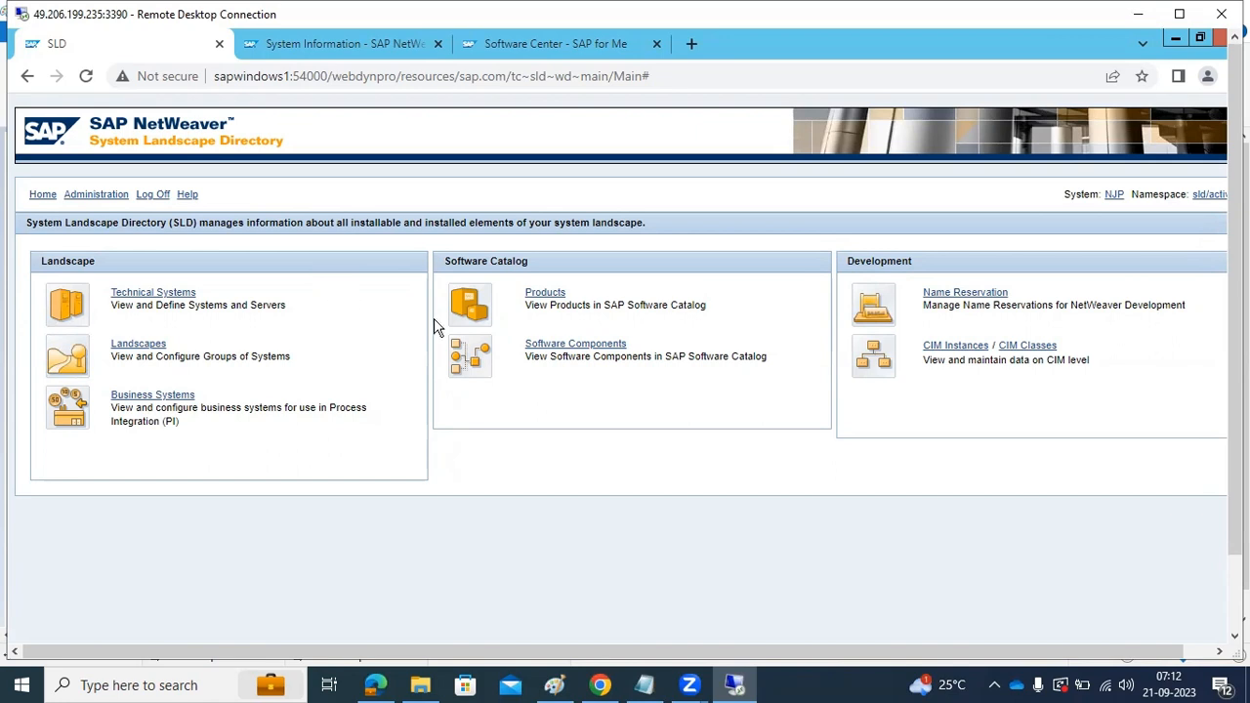
{"action": "left_click", "coordinate": [91, 195]}
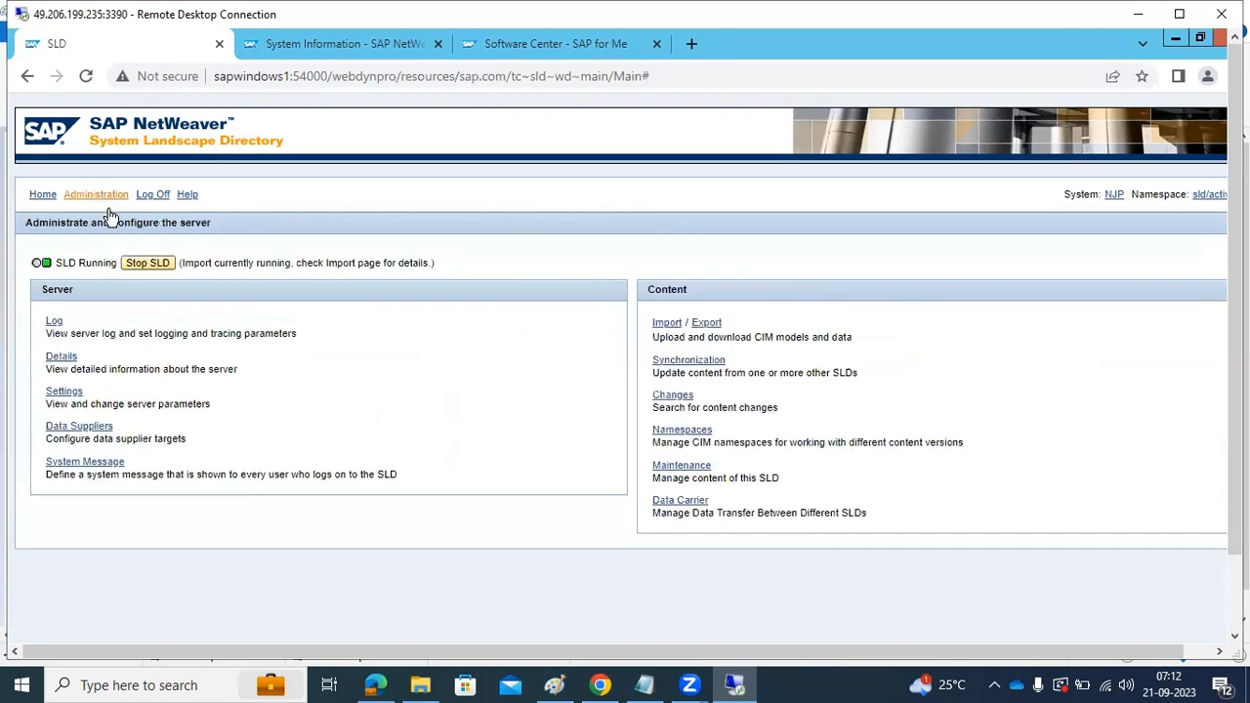
{"action": "left_click", "coordinate": [666, 324]}
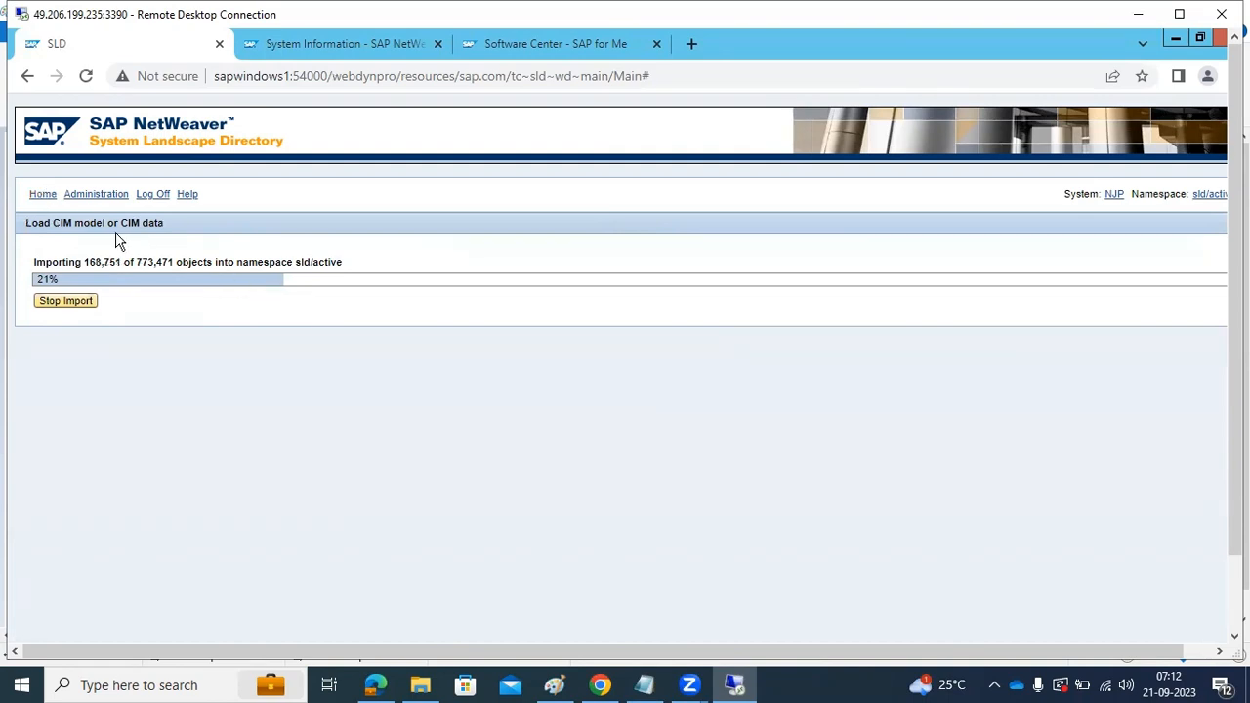
Open the data supplier configuration and bring up the form for adding another SLD as a target
{"action": "left_click", "coordinate": [42, 195]}
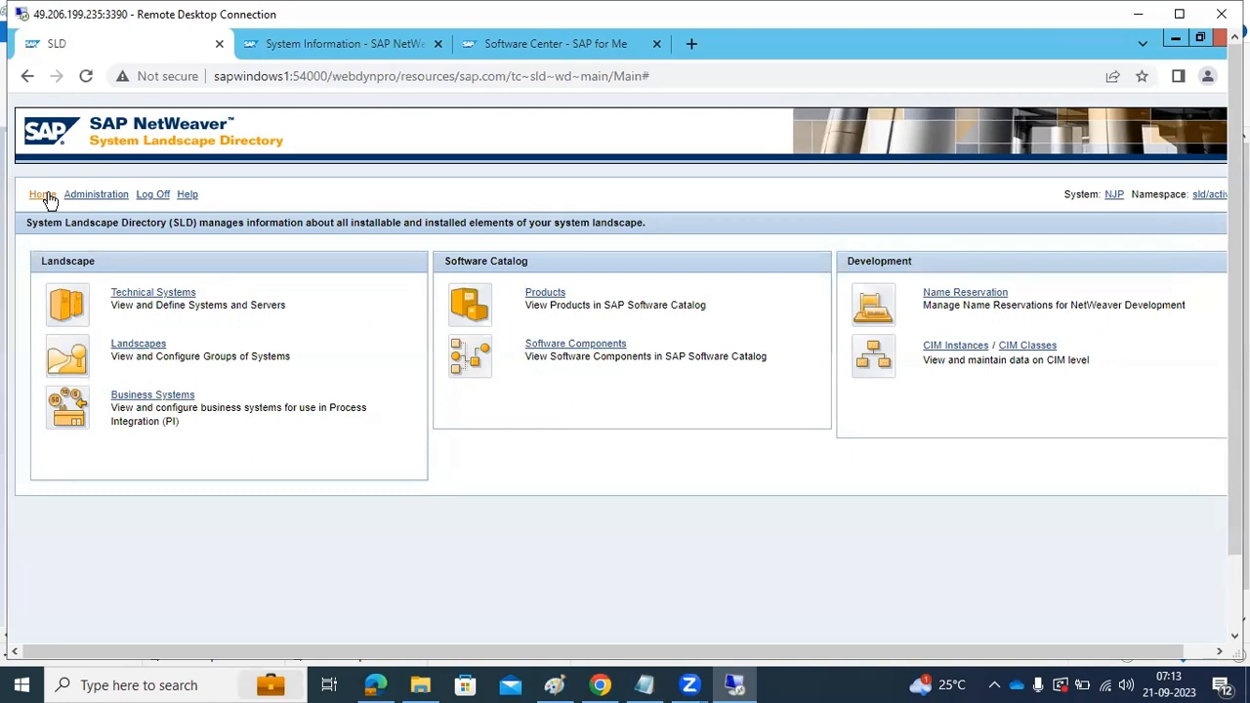
{"action": "left_click", "coordinate": [83, 199]}
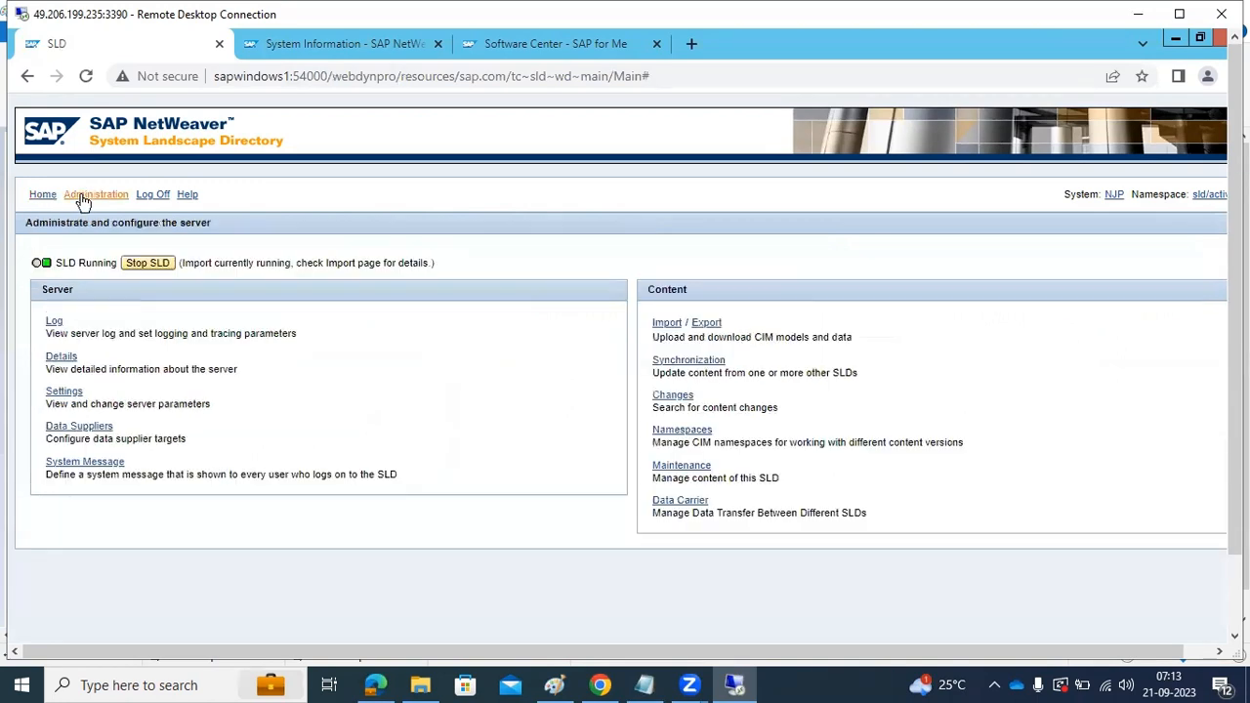
{"action": "left_click", "coordinate": [78, 426]}
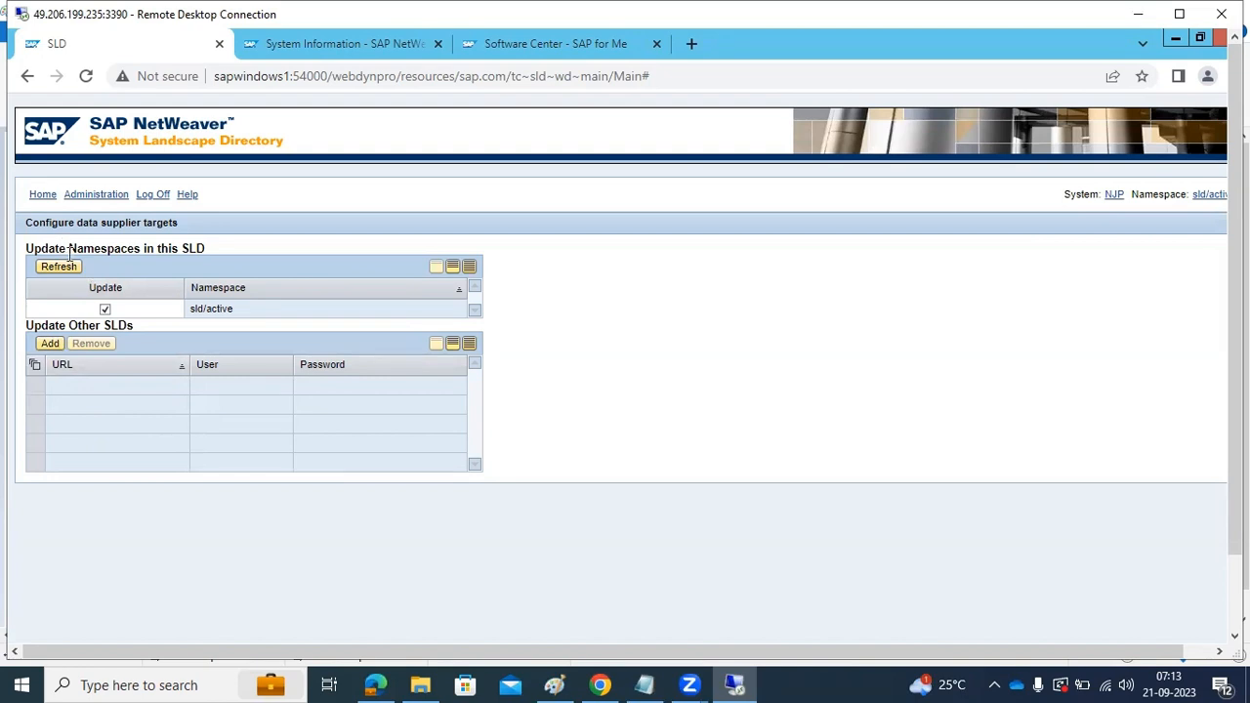
{"action": "left_click", "coordinate": [51, 343]}
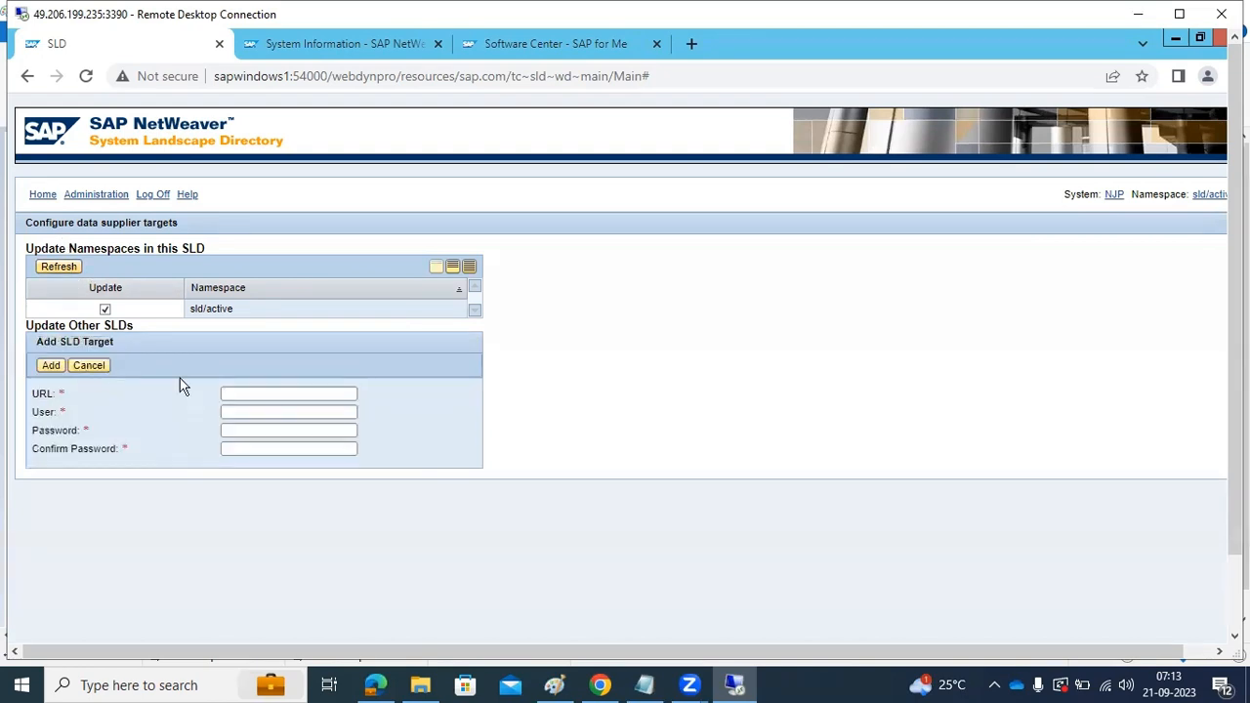
Glance at the SLD diagram in Paint, and examine the available technical system types on the SLD Technical Systems page
{"action": "left_click", "coordinate": [554, 685]}
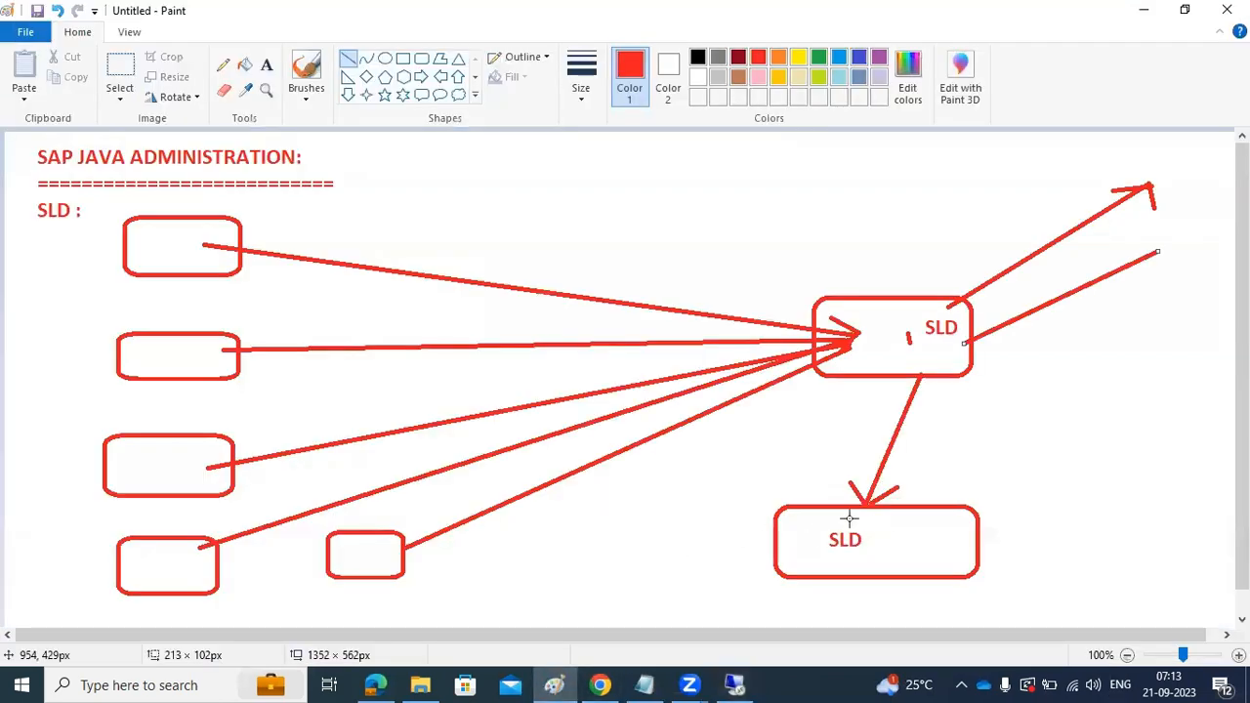
{"action": "left_click", "coordinate": [554, 684]}
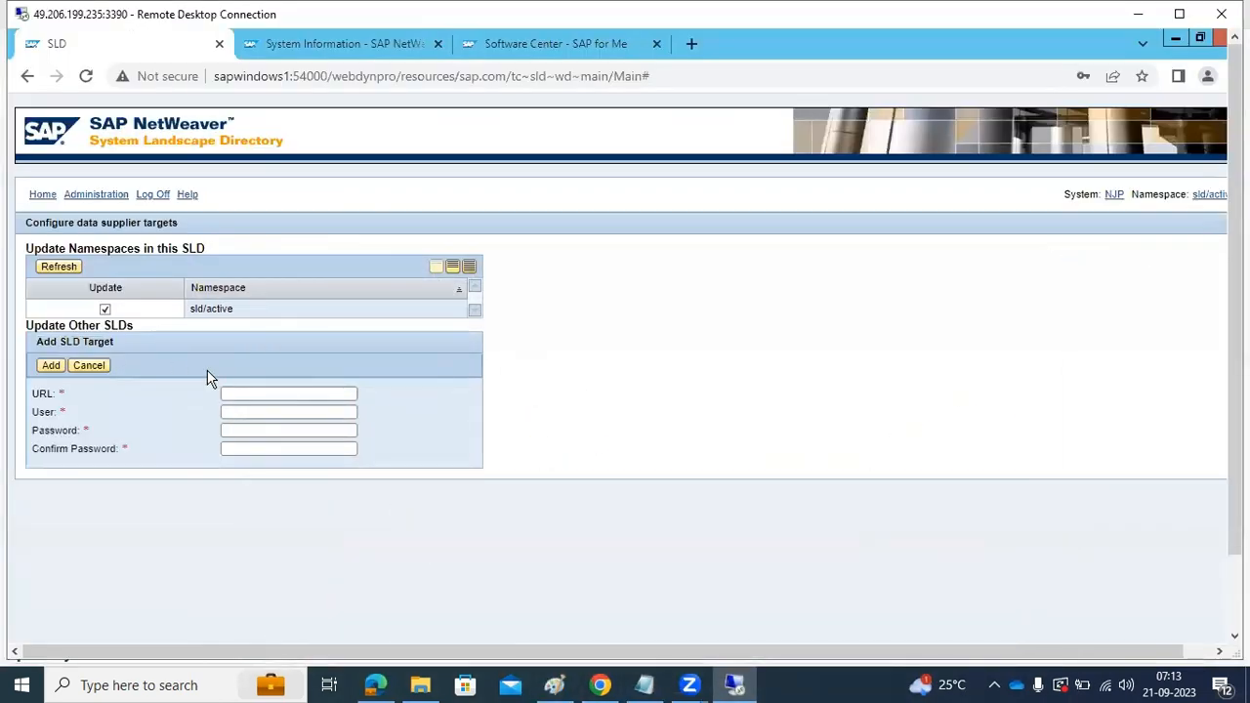
{"action": "left_click", "coordinate": [43, 195]}
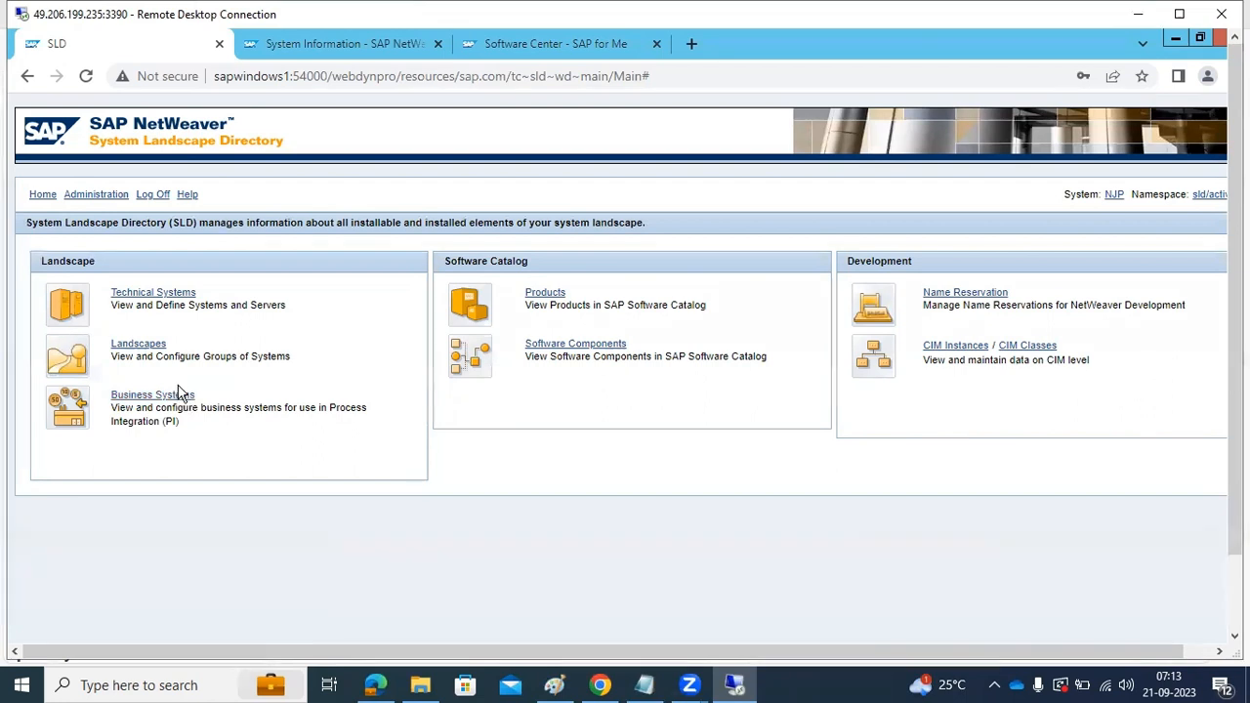
{"action": "left_click", "coordinate": [128, 295]}
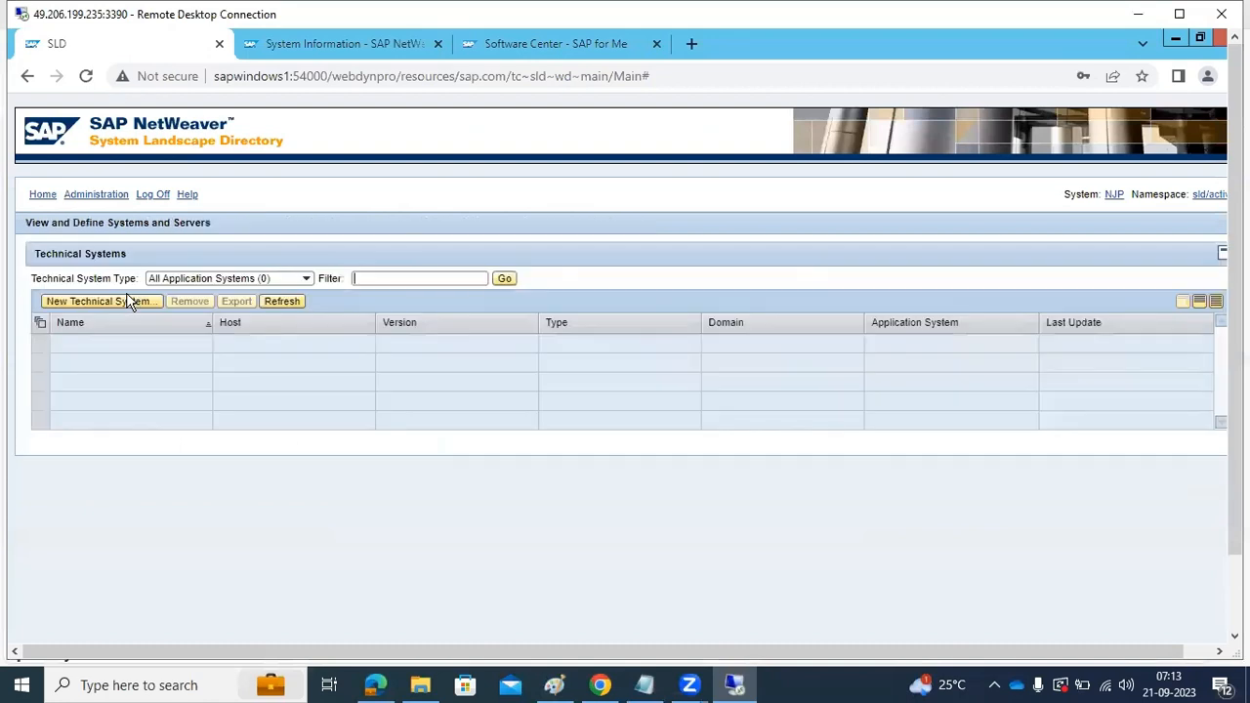
{"action": "left_click", "coordinate": [309, 279]}
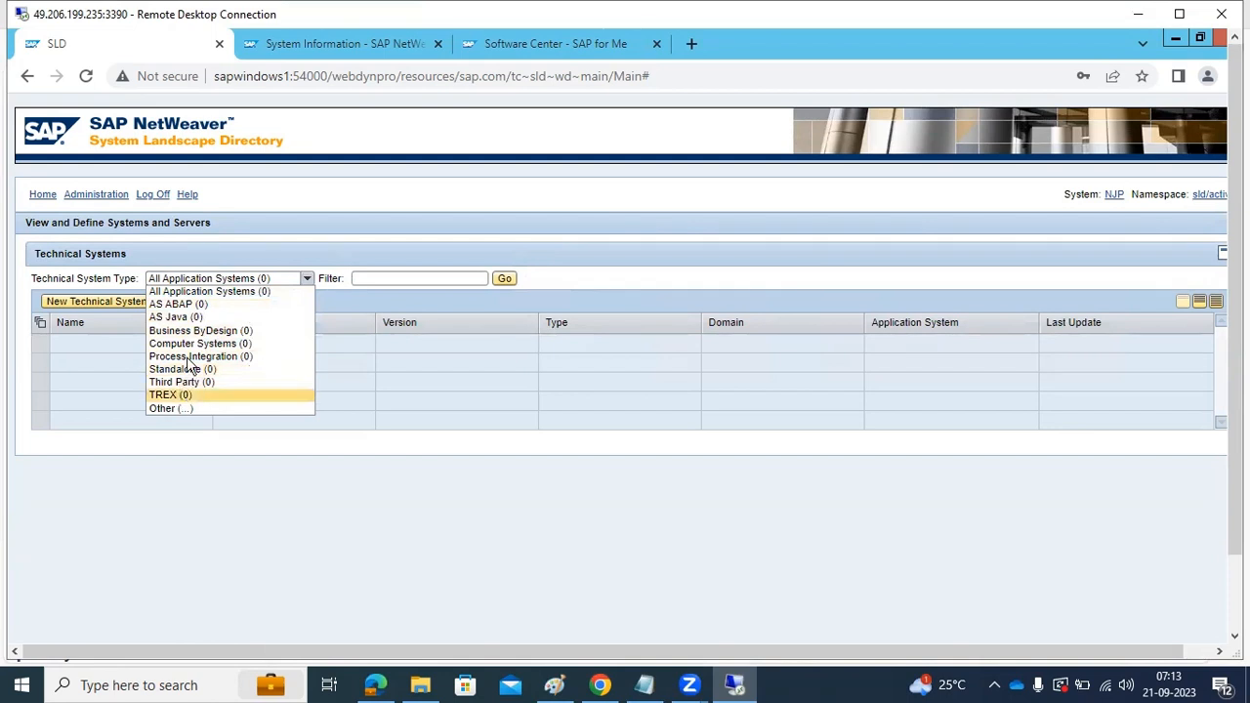
{"action": "left_click", "coordinate": [433, 452]}
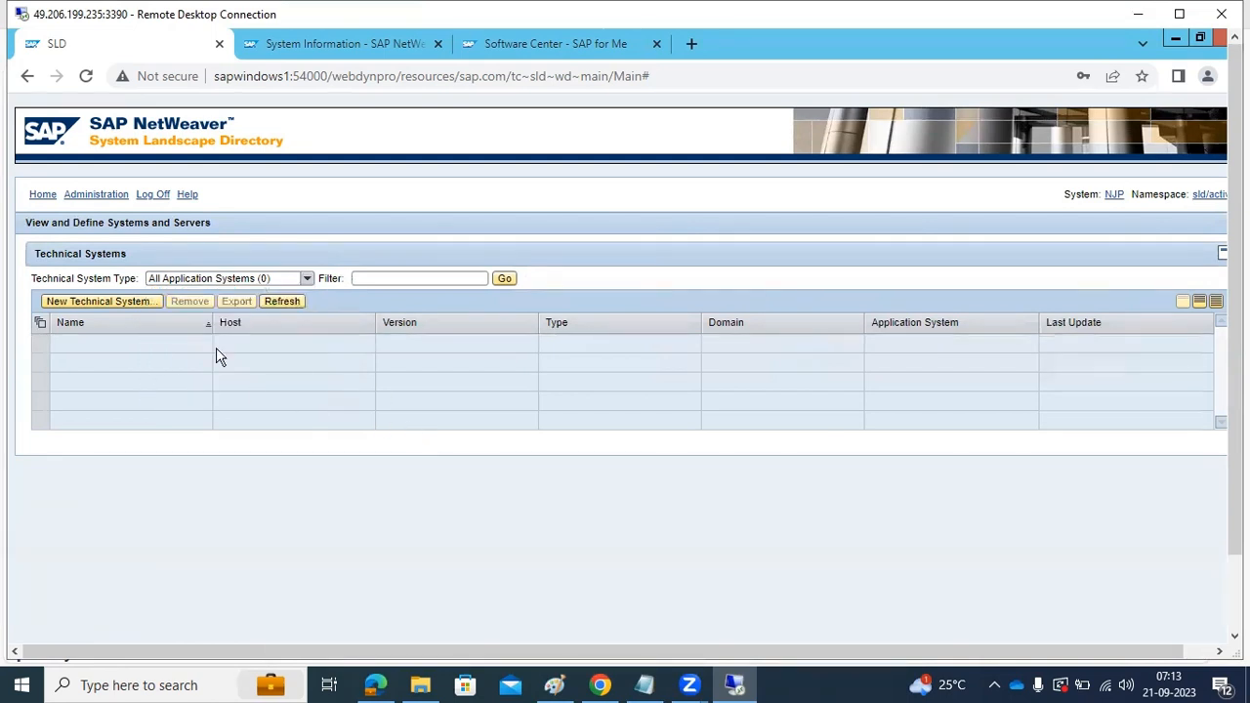
Check the CIM import progress from the SLD administration area and return to the server administration page
{"action": "left_click", "coordinate": [92, 194]}
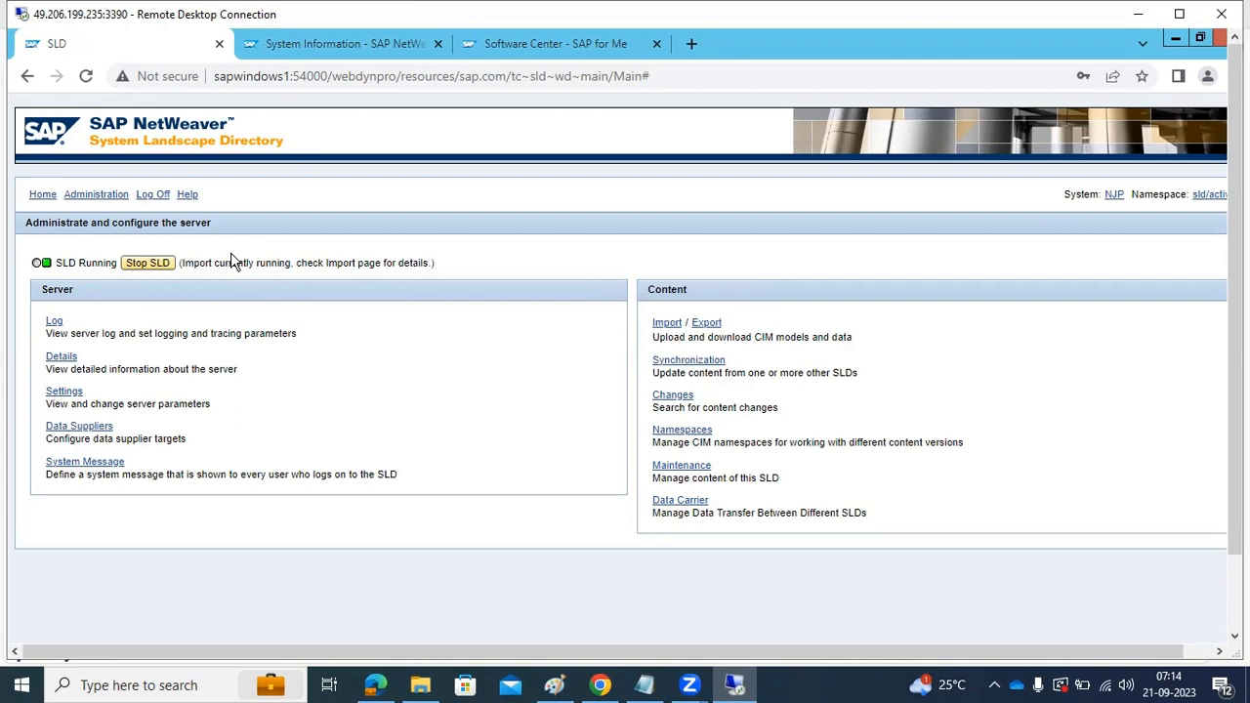
{"action": "left_click", "coordinate": [664, 323]}
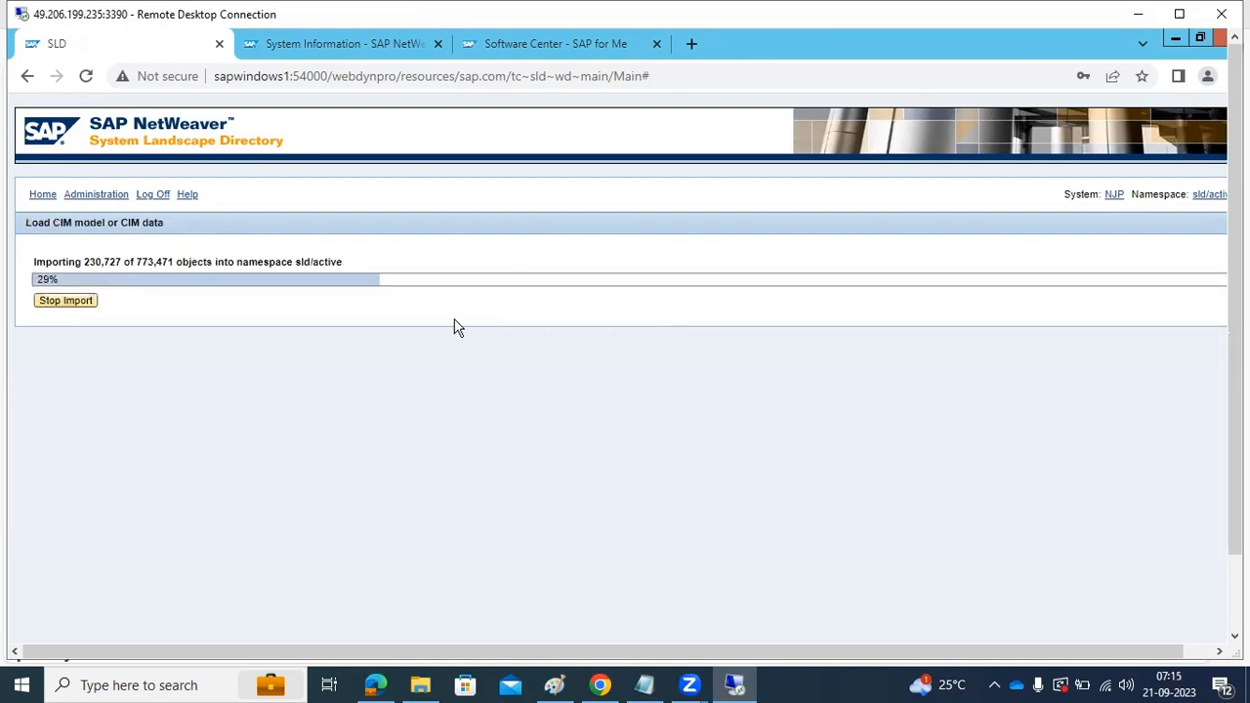
{"action": "left_click", "coordinate": [41, 195]}
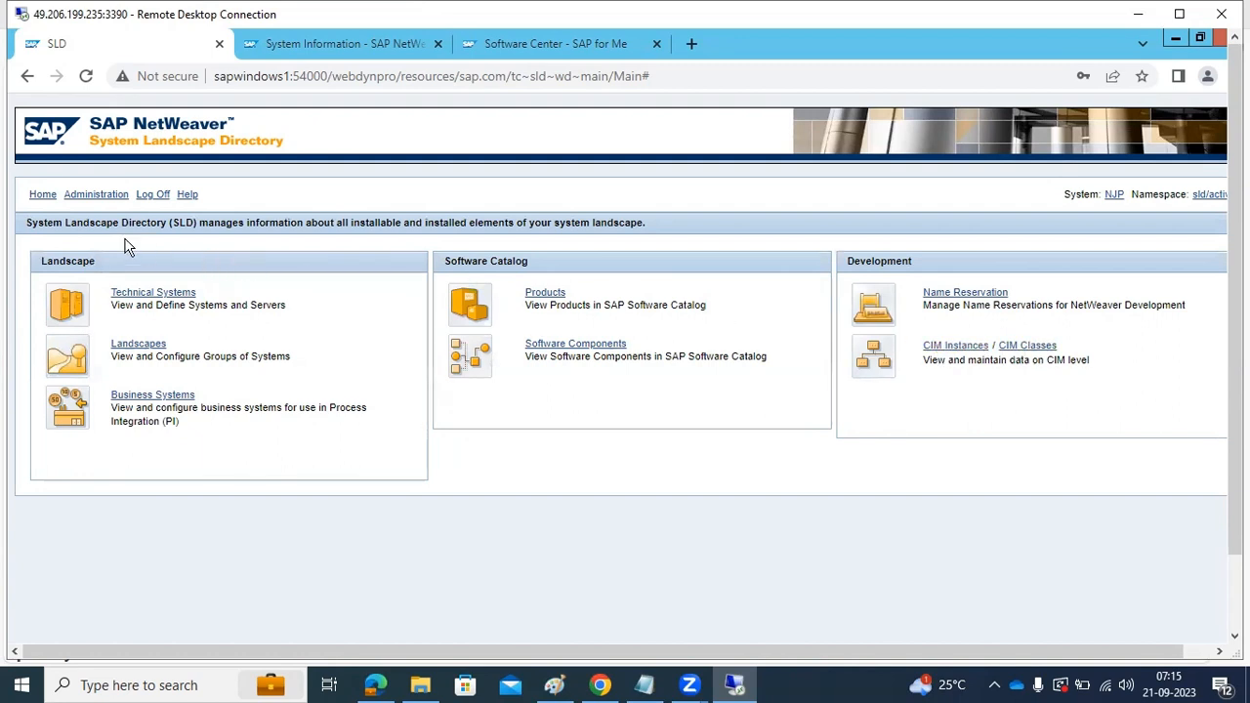
{"action": "left_click", "coordinate": [93, 195]}
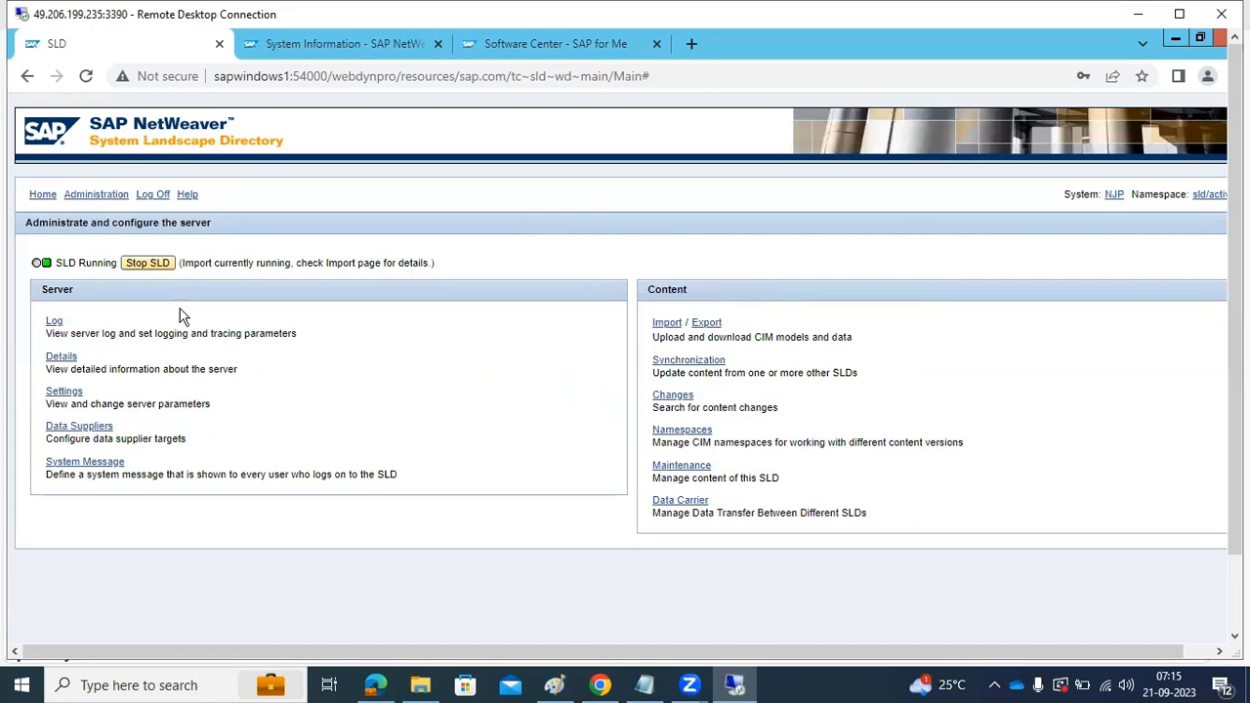
Open the SAP NetWeaver Administrator home page at sapwindows1:54000/nwa instead of the suggested sysinfo address
{"action": "left_click_drag", "start_coordinate": [334, 77], "coordinate": [728, 82]}
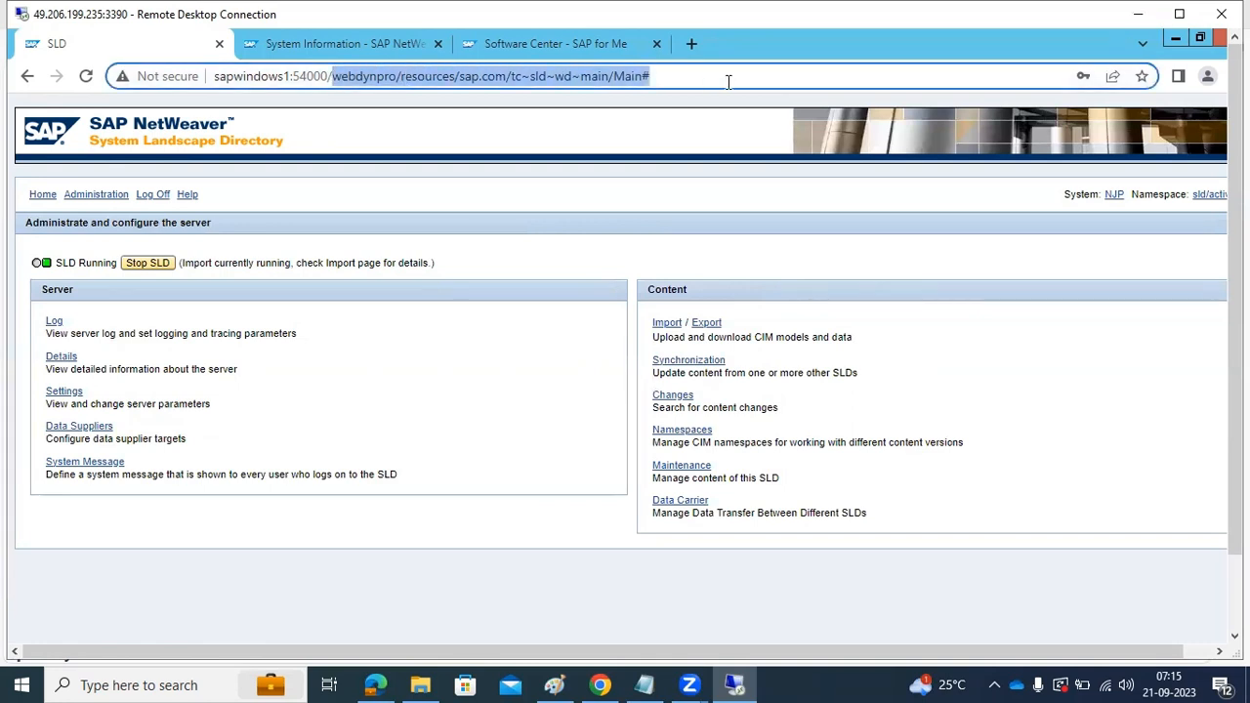
{"action": "type", "text": "nwa"}
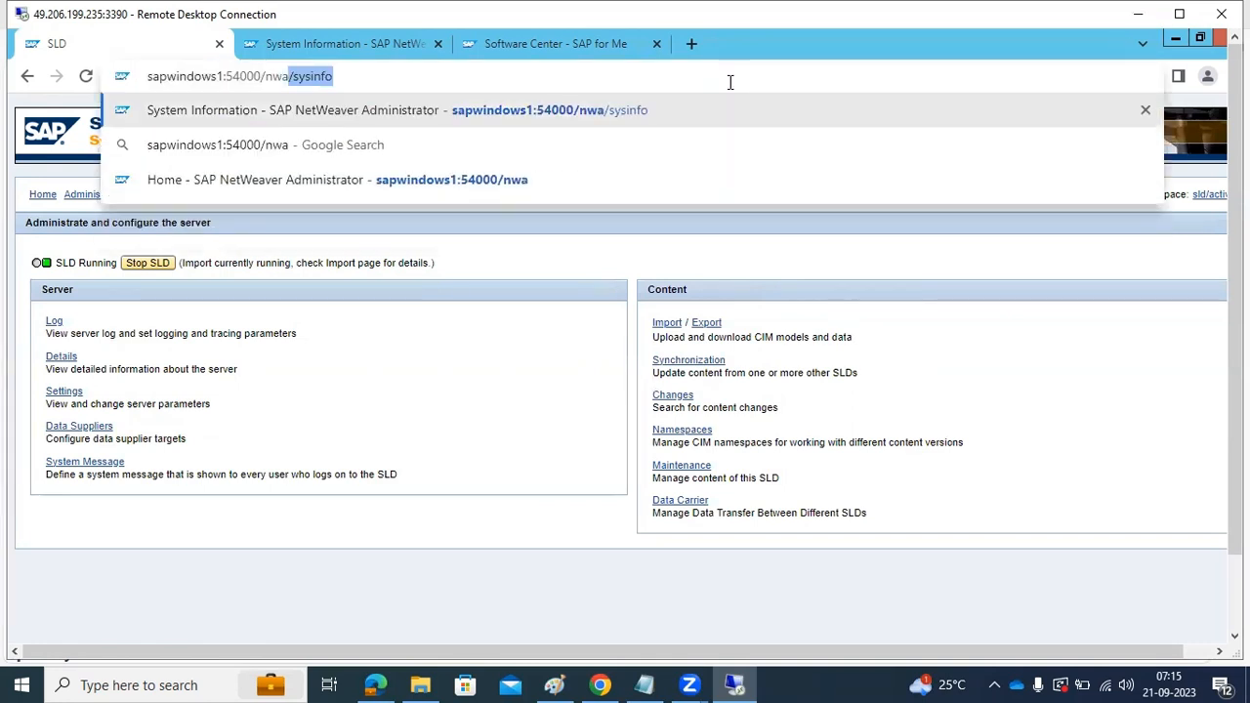
{"action": "key", "text": "Return"}
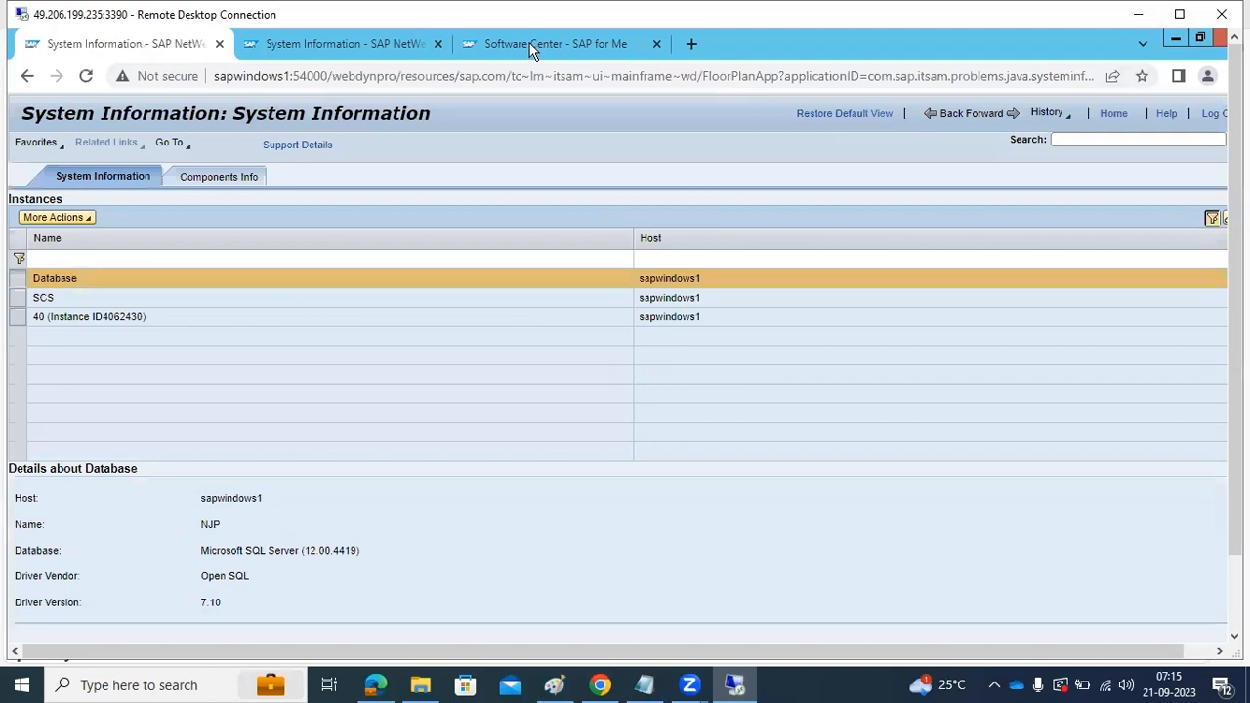
{"action": "left_click_drag", "start_coordinate": [329, 78], "coordinate": [1095, 78]}
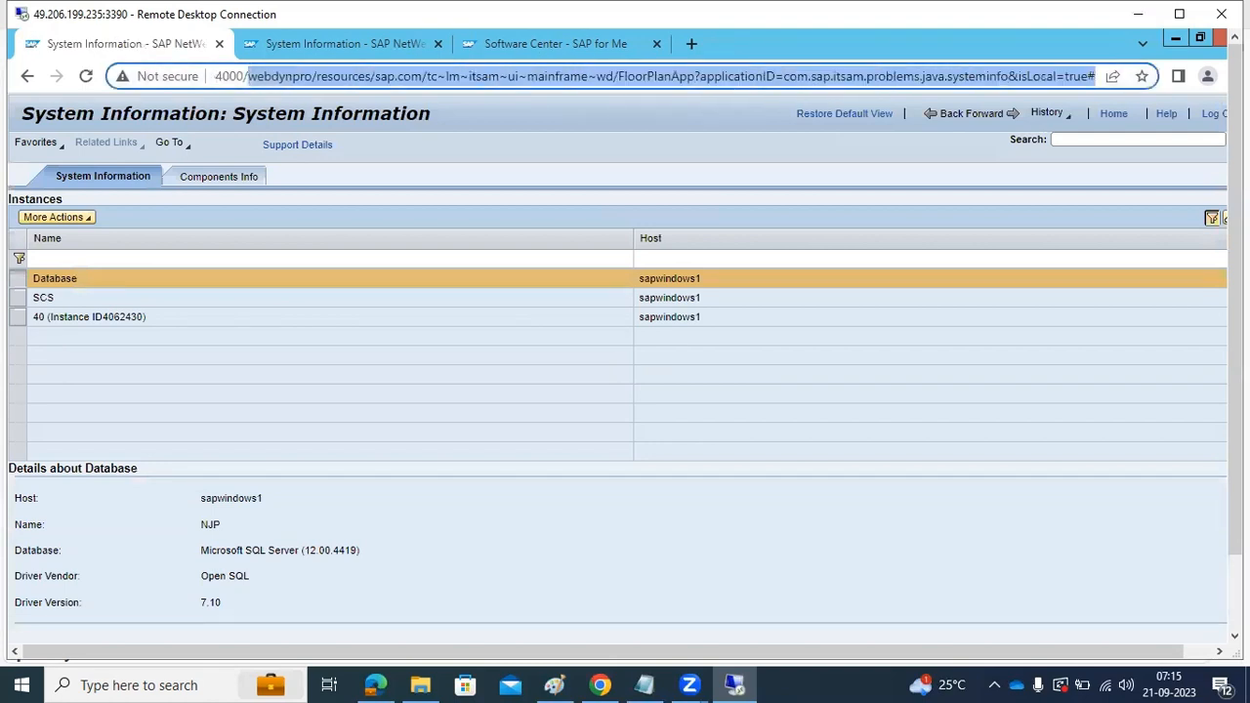
{"action": "key", "text": "BackSpace"}
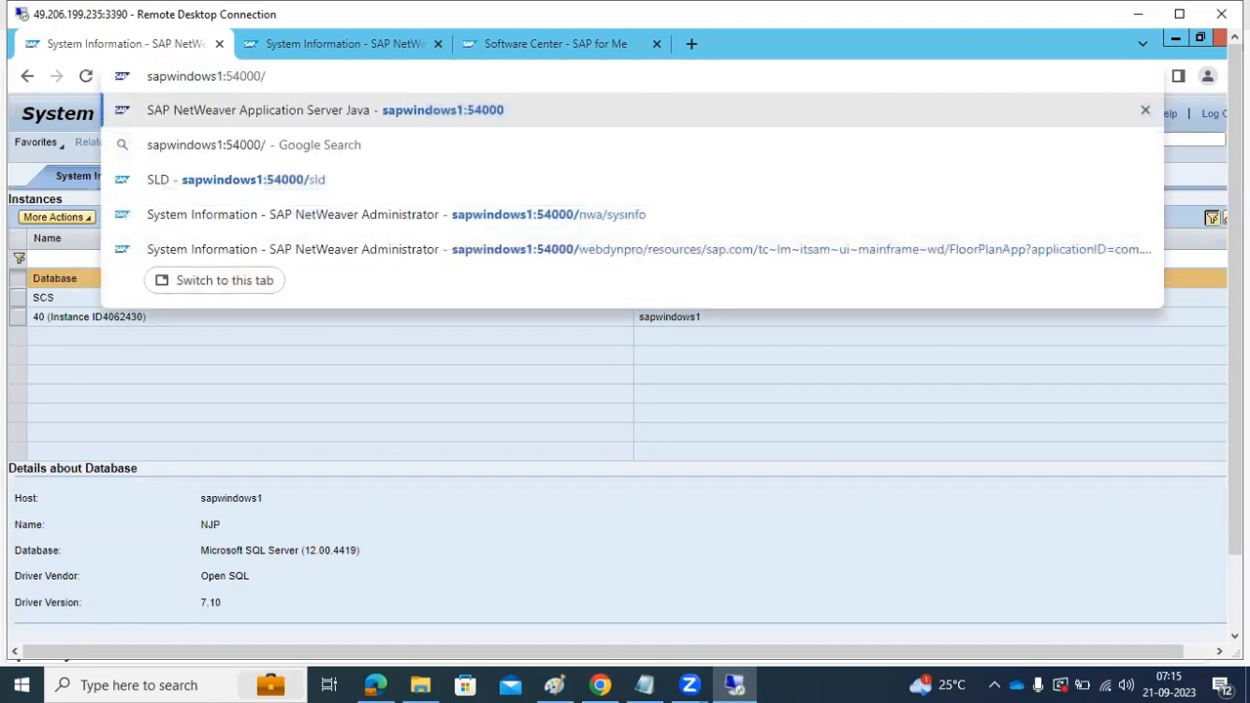
{"action": "type", "text": "nwa"}
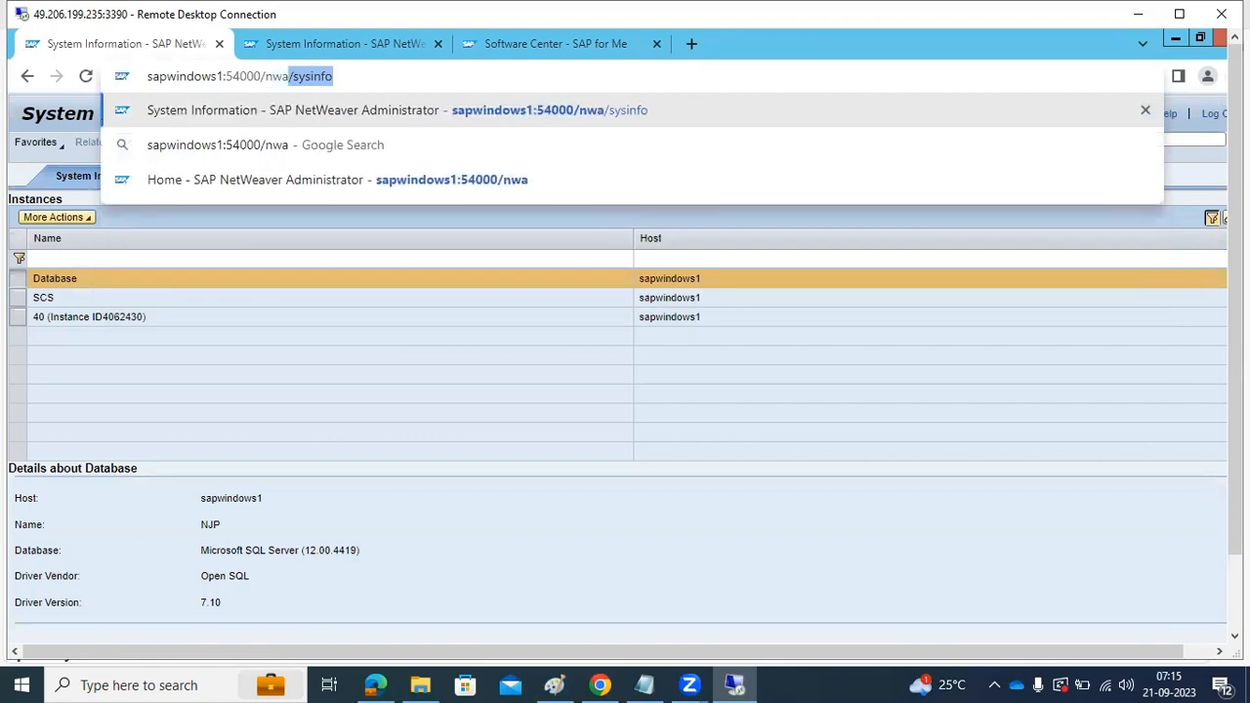
{"action": "key", "text": "Delete"}
{"action": "key", "text": "Return"}
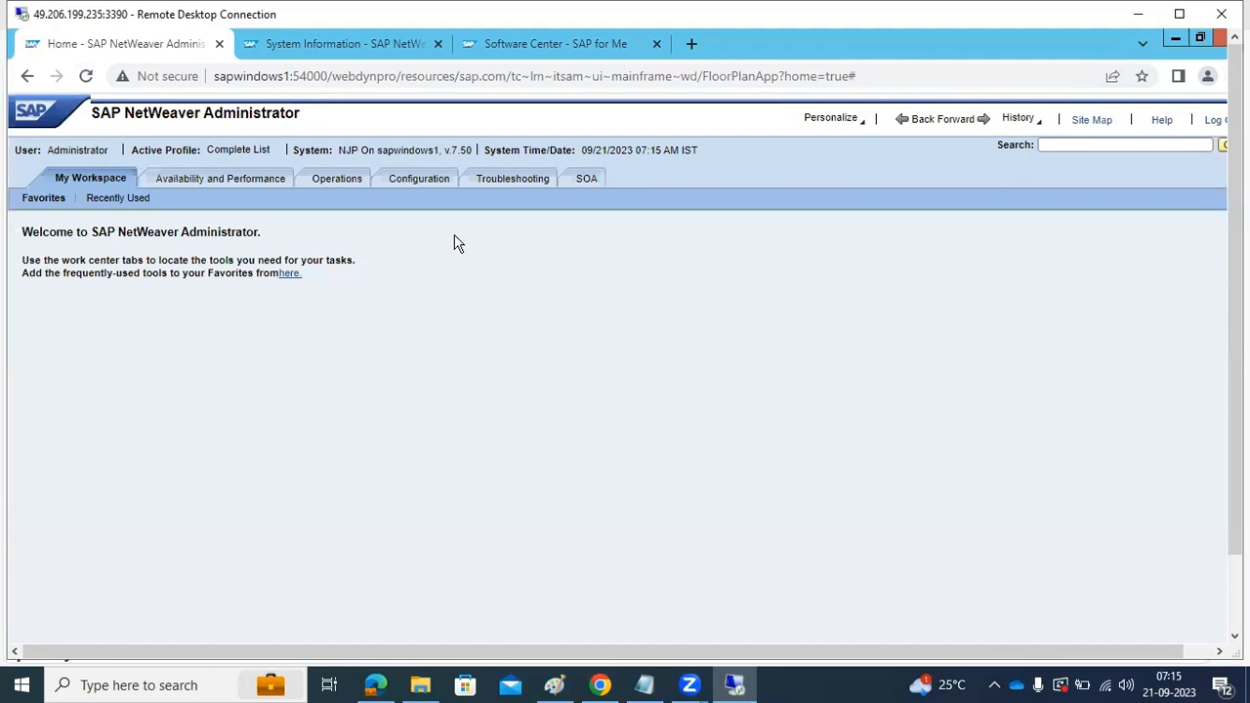
Try to view the Availability and Performance work center and move on to Operations, reloading the page in between
{"action": "left_click", "coordinate": [251, 186]}
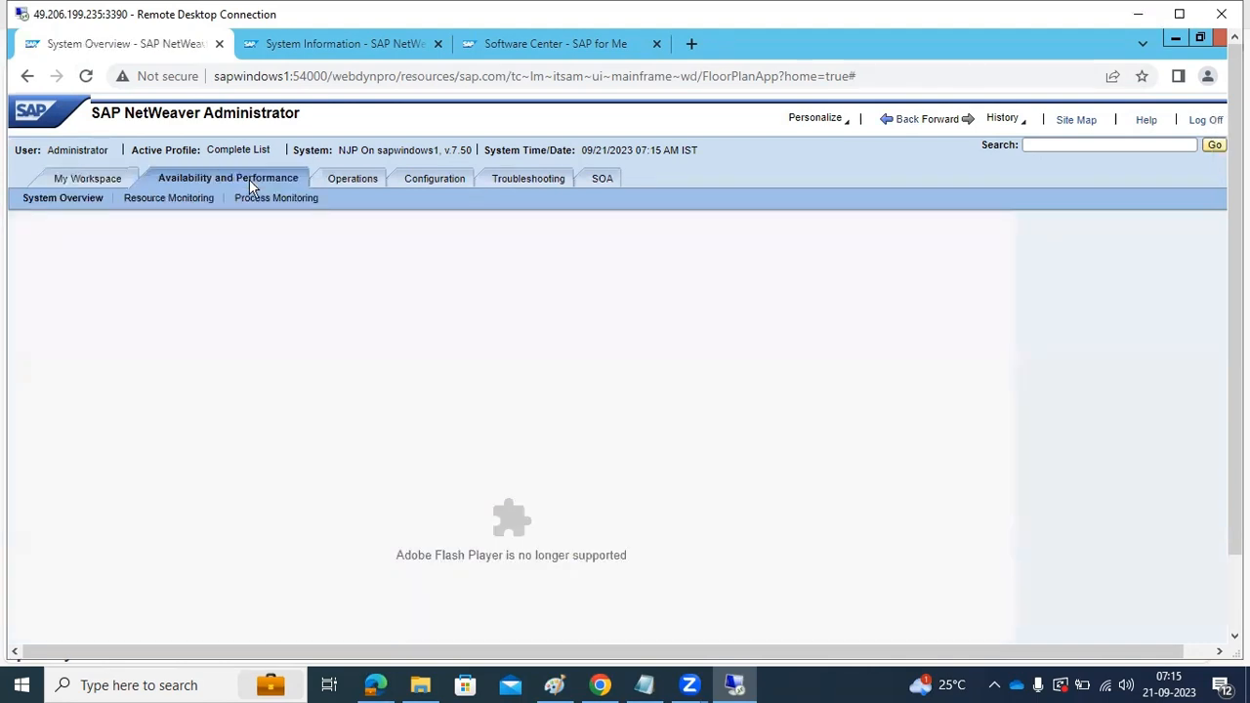
{"action": "left_click", "coordinate": [106, 183]}
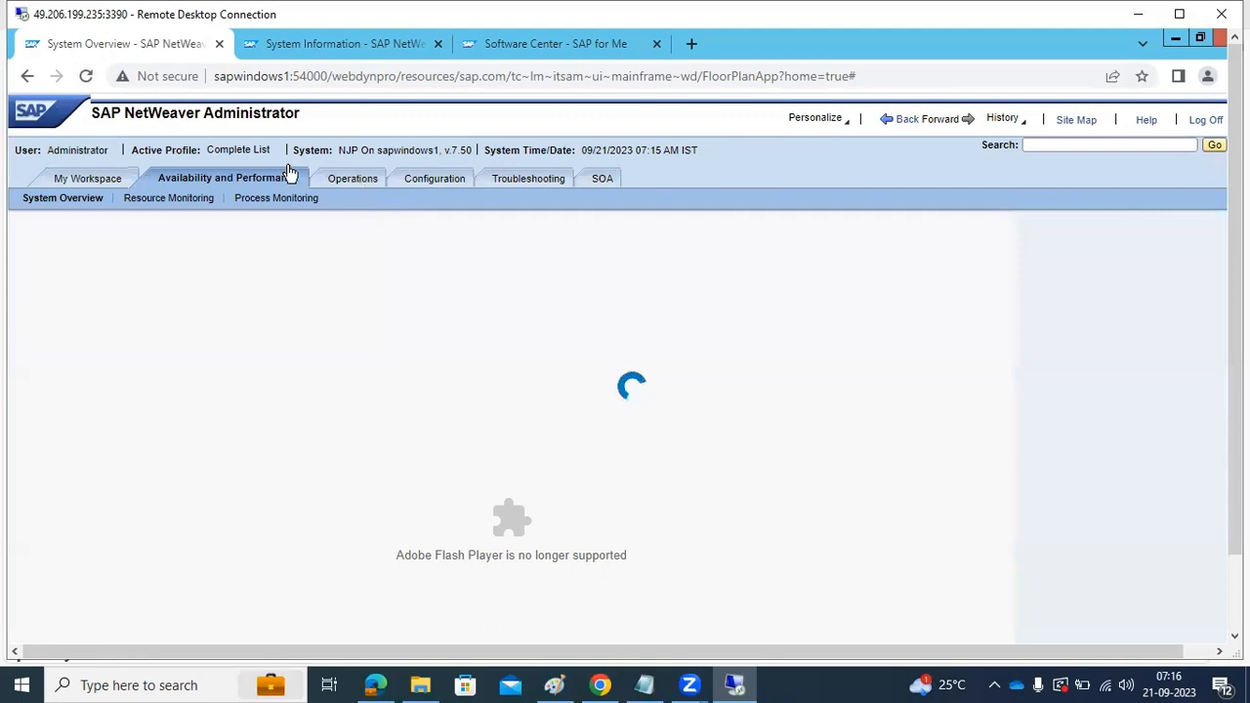
{"action": "left_click", "coordinate": [85, 76]}
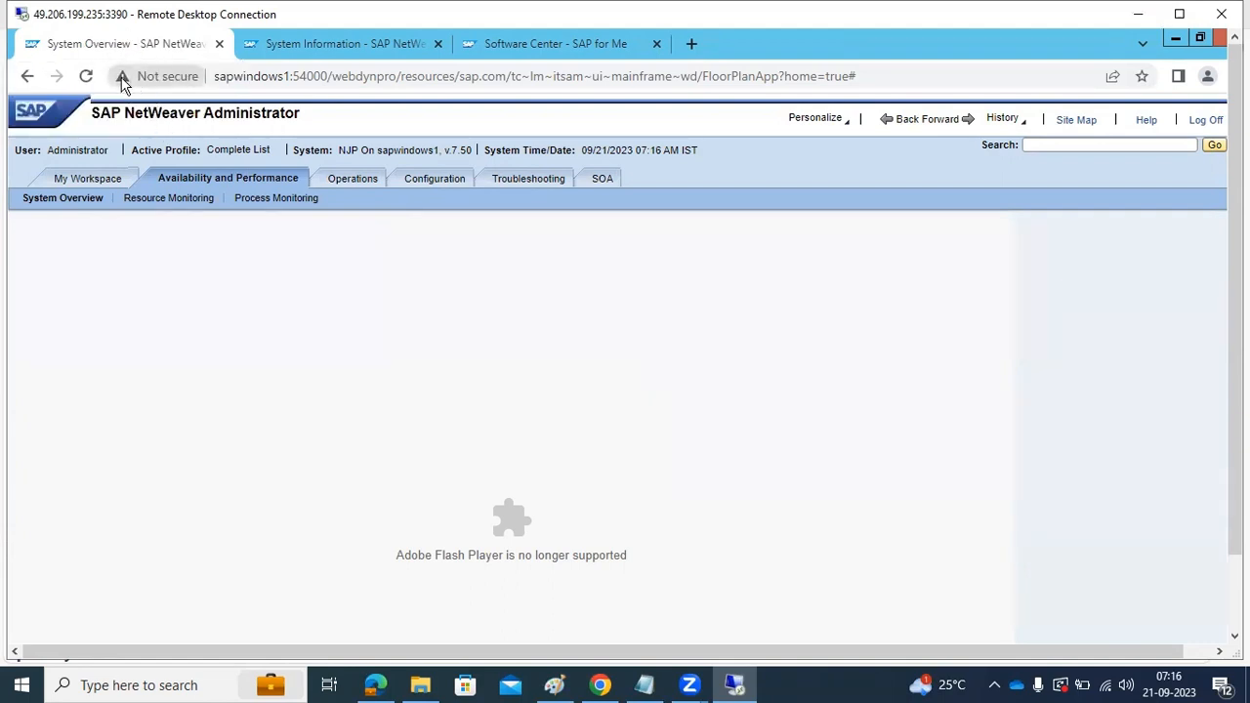
{"action": "left_click", "coordinate": [358, 186]}
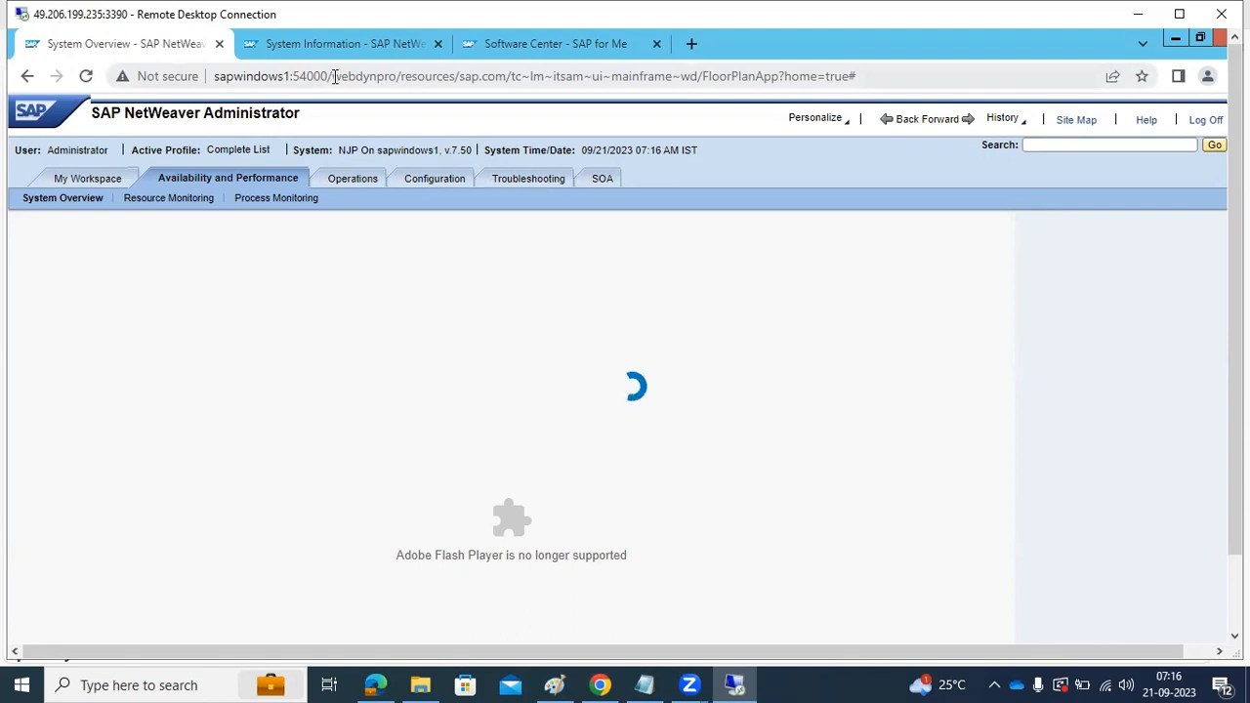
Retry the sapwindows1:54000/nwa address, close that tab and try the same address in the System Information tab
{"action": "left_click_drag", "start_coordinate": [335, 76], "coordinate": [1018, 72]}
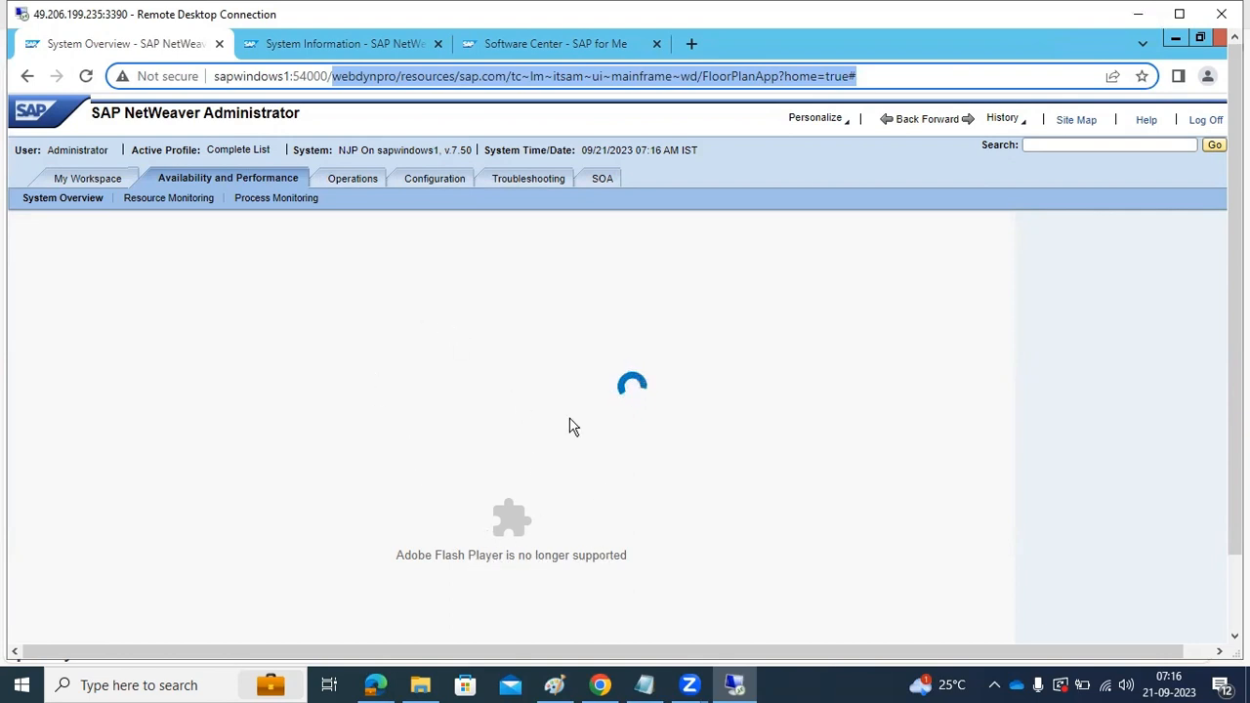
{"action": "key", "text": "BackSpace"}
{"action": "type", "text": "nwa"}
{"action": "key", "text": "Return"}
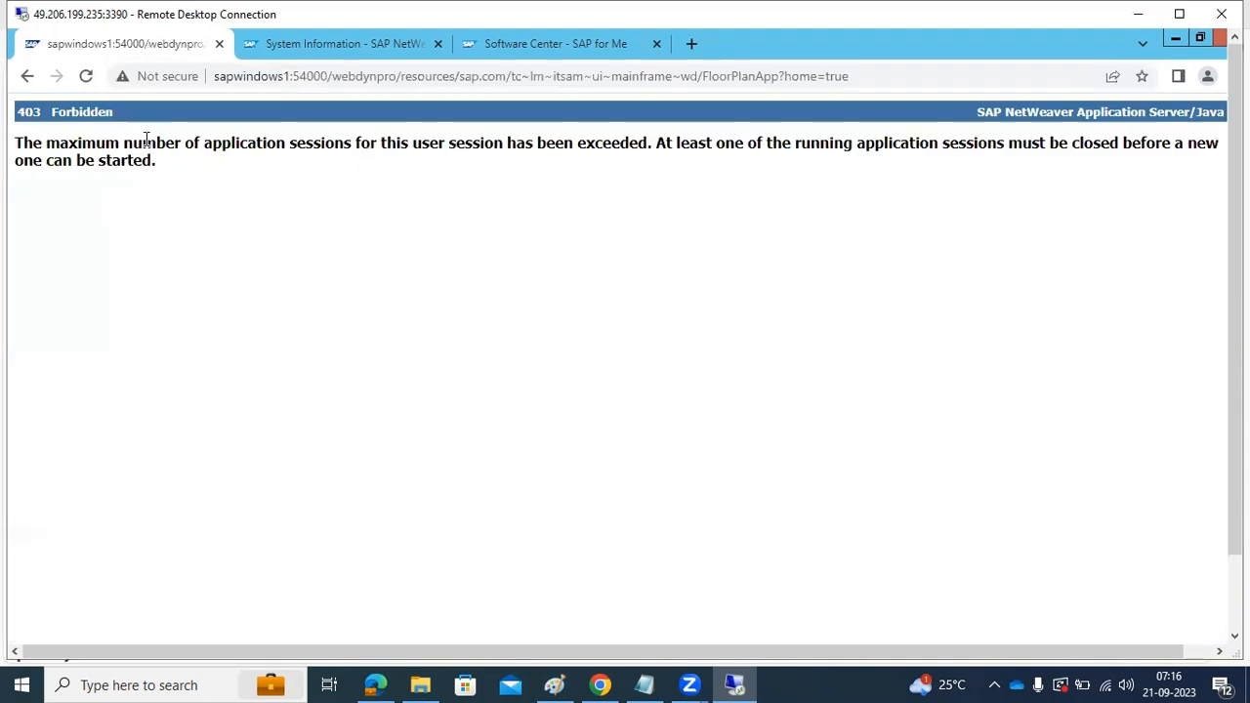
{"action": "left_click", "coordinate": [219, 44]}
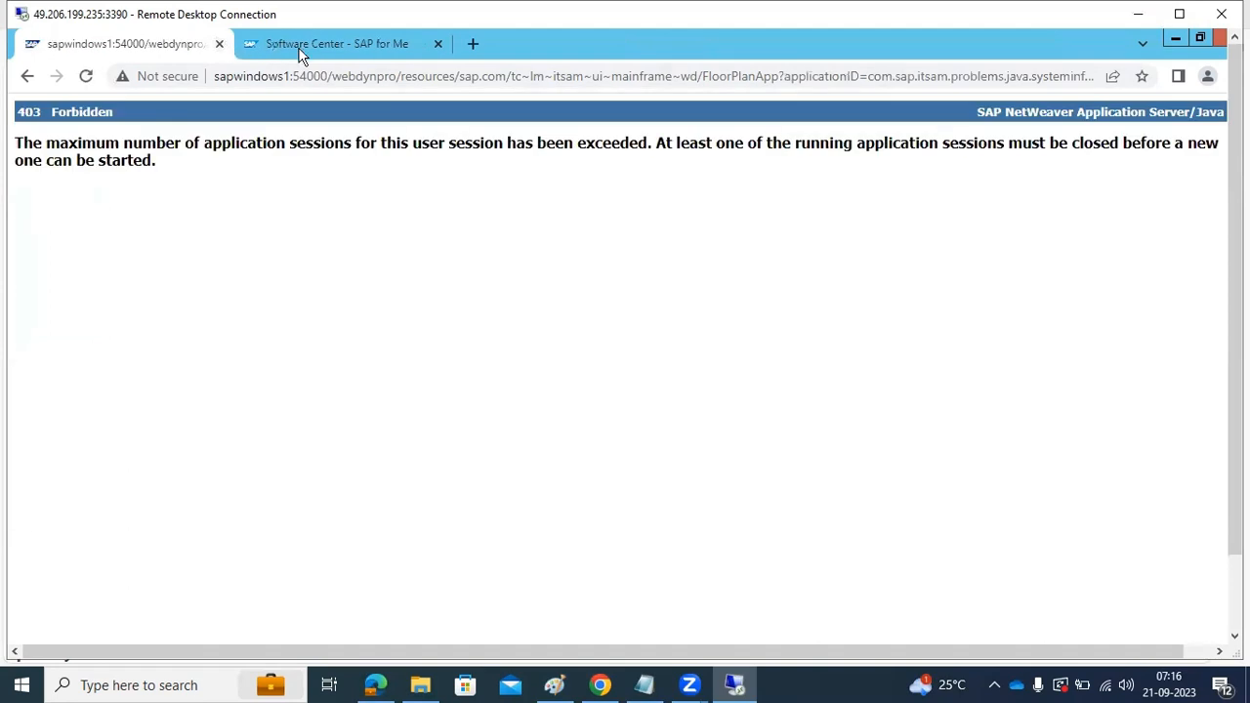
{"action": "left_click_drag", "start_coordinate": [333, 76], "coordinate": [1096, 76]}
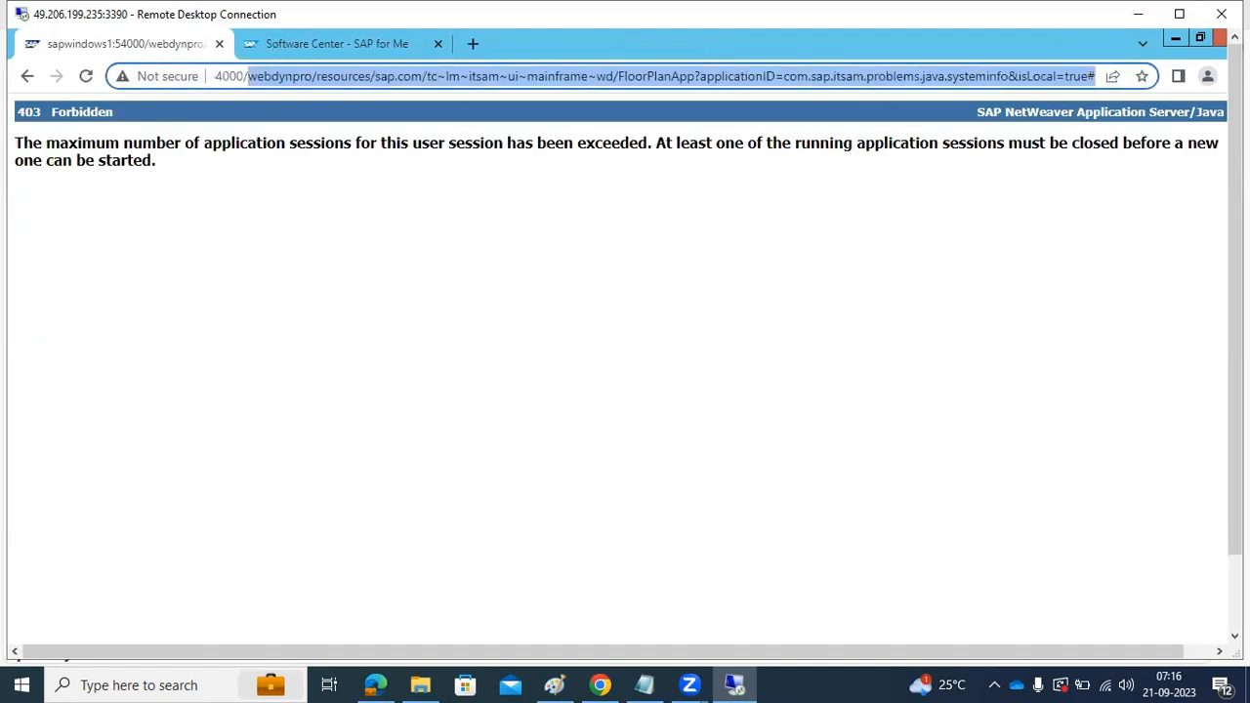
{"action": "key", "text": "BackSpace"}
{"action": "type", "text": "nwa"}
{"action": "key", "text": "Escape"}
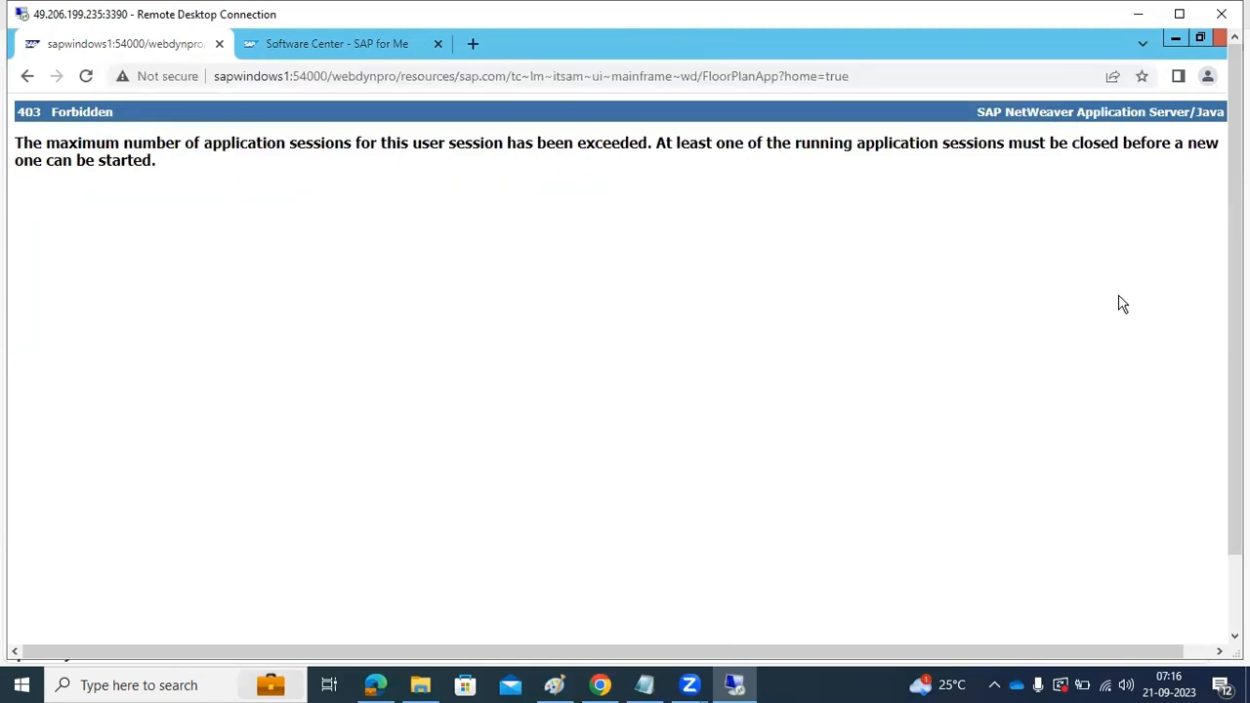
Close the remaining browser tabs and restart Chrome on the SAP NetWeaver Application Server Java start page
{"action": "left_click", "coordinate": [219, 47]}
{"action": "left_click", "coordinate": [219, 47]}
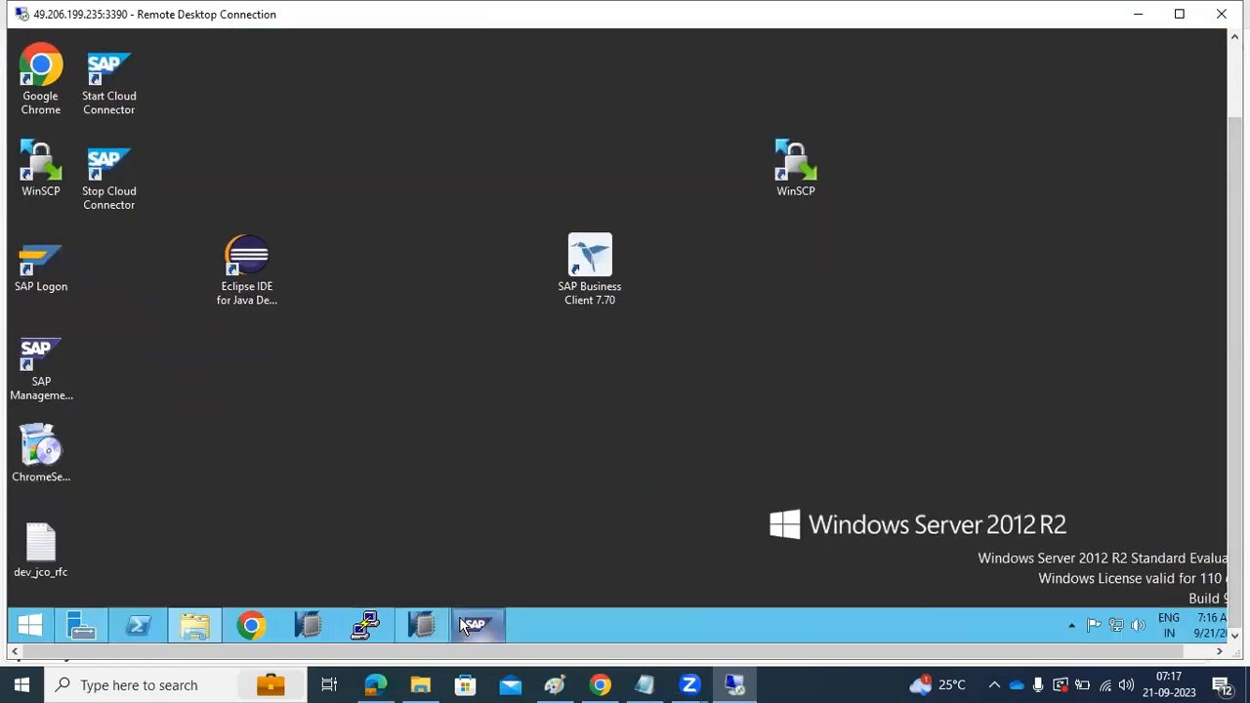
{"action": "left_click", "coordinate": [252, 628]}
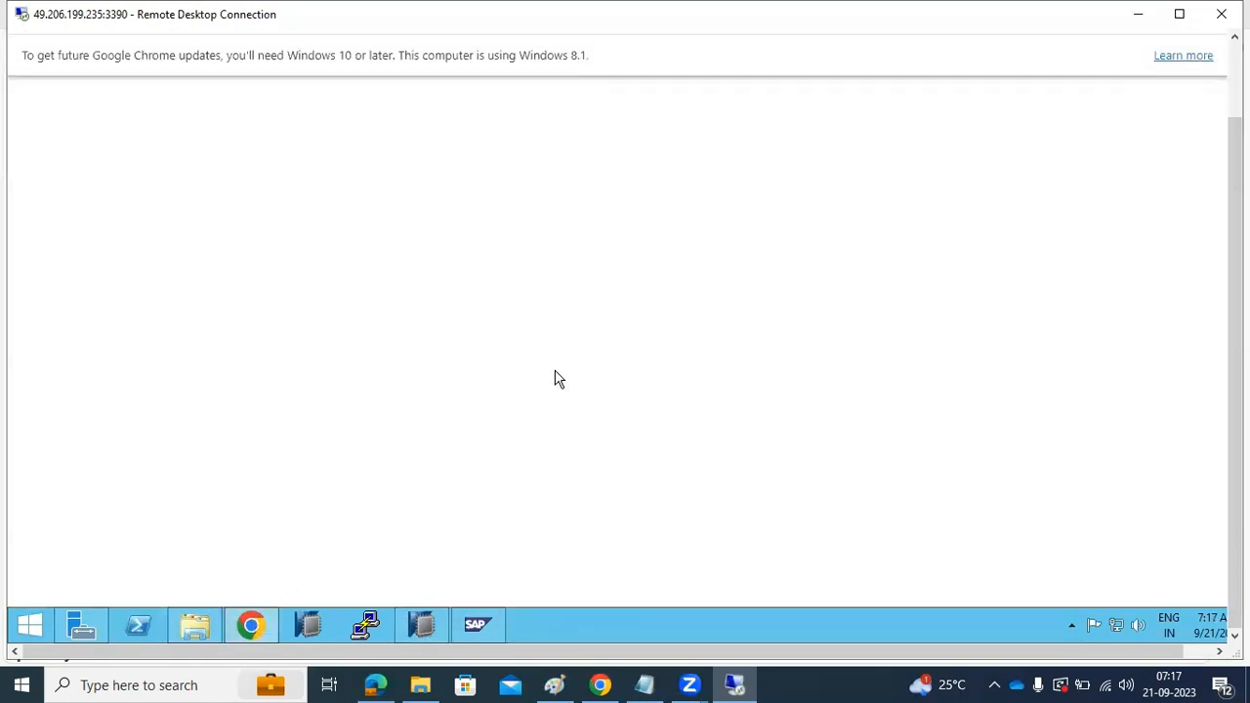
{"action": "left_click", "coordinate": [513, 472]}
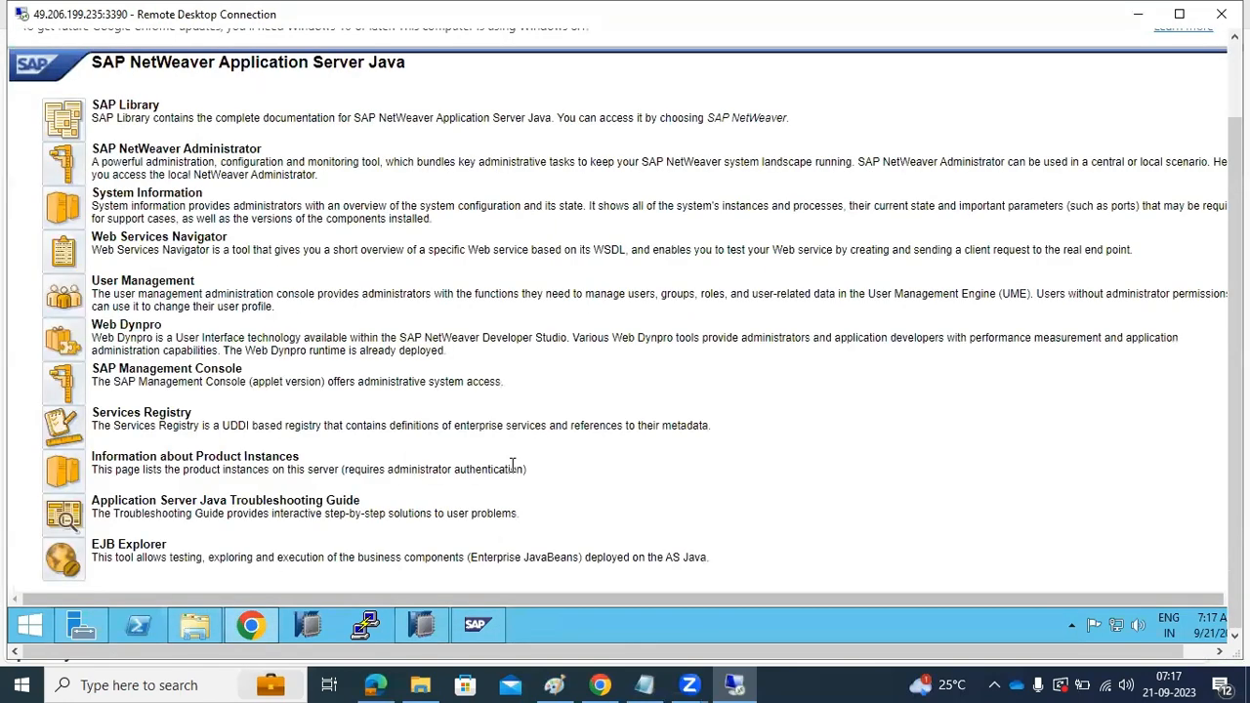
Open SAP NetWeaver Administrator from the start page and log on with the saved Administrator user and account password
{"action": "left_click", "coordinate": [71, 166]}
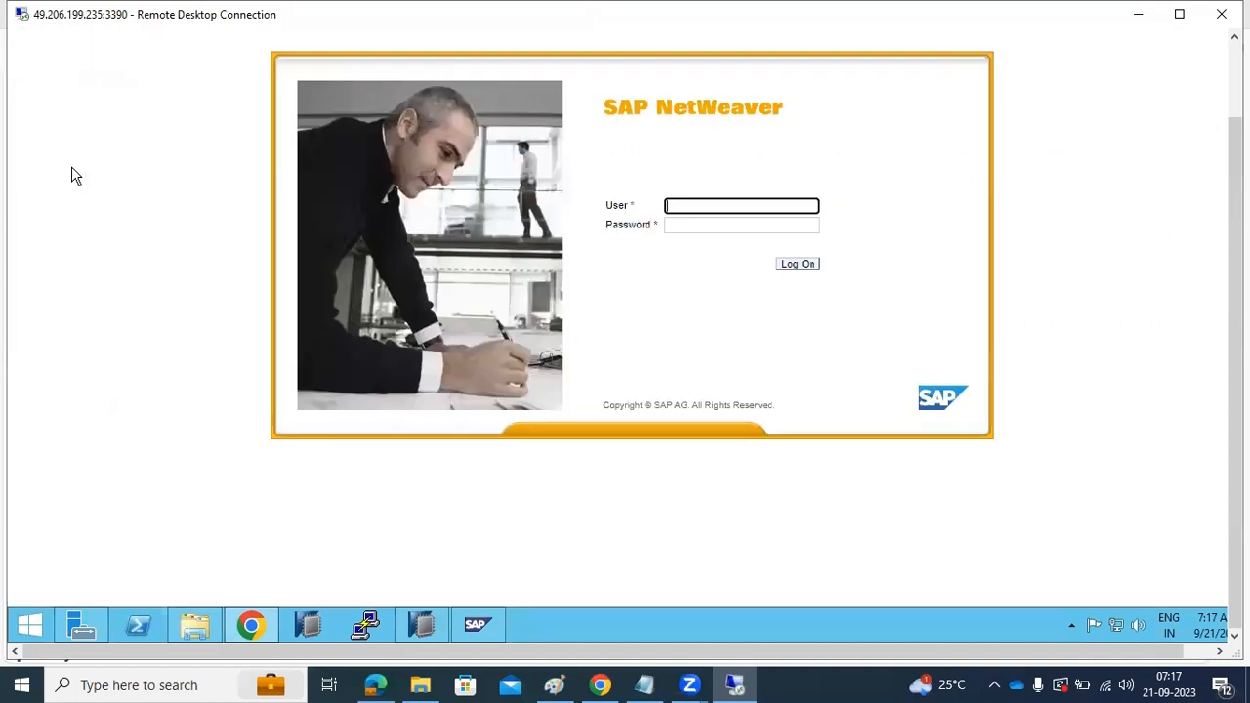
{"action": "left_click", "coordinate": [741, 206]}
{"action": "left_click", "coordinate": [770, 269]}
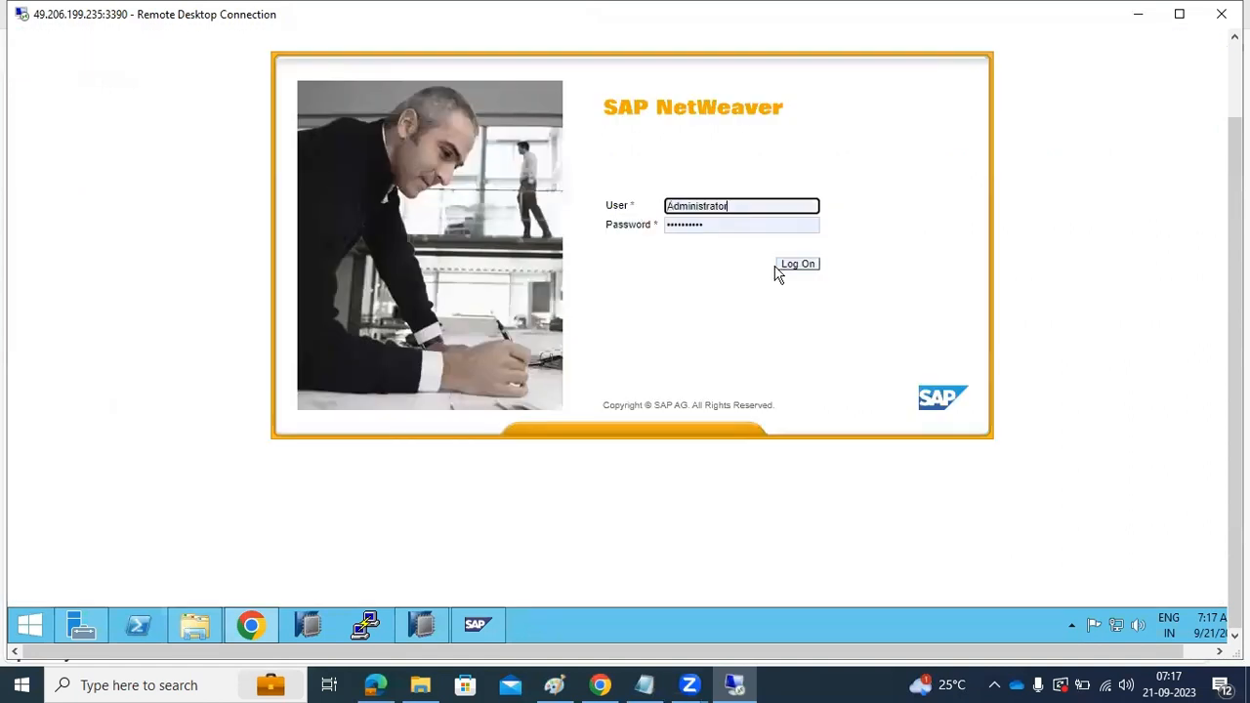
{"action": "left_click", "coordinate": [799, 269]}
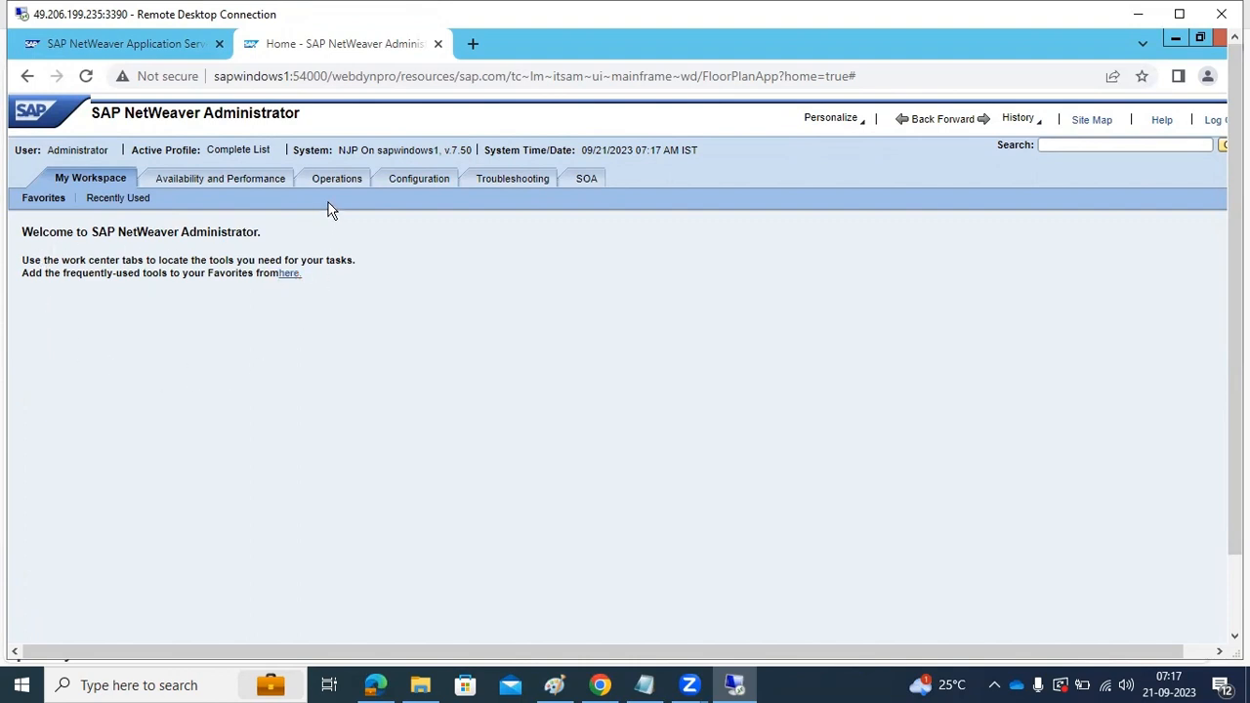
Open the Availability and Performance work center and bookmark its System Overview page in the bookmarks bar
{"action": "left_click", "coordinate": [270, 181]}
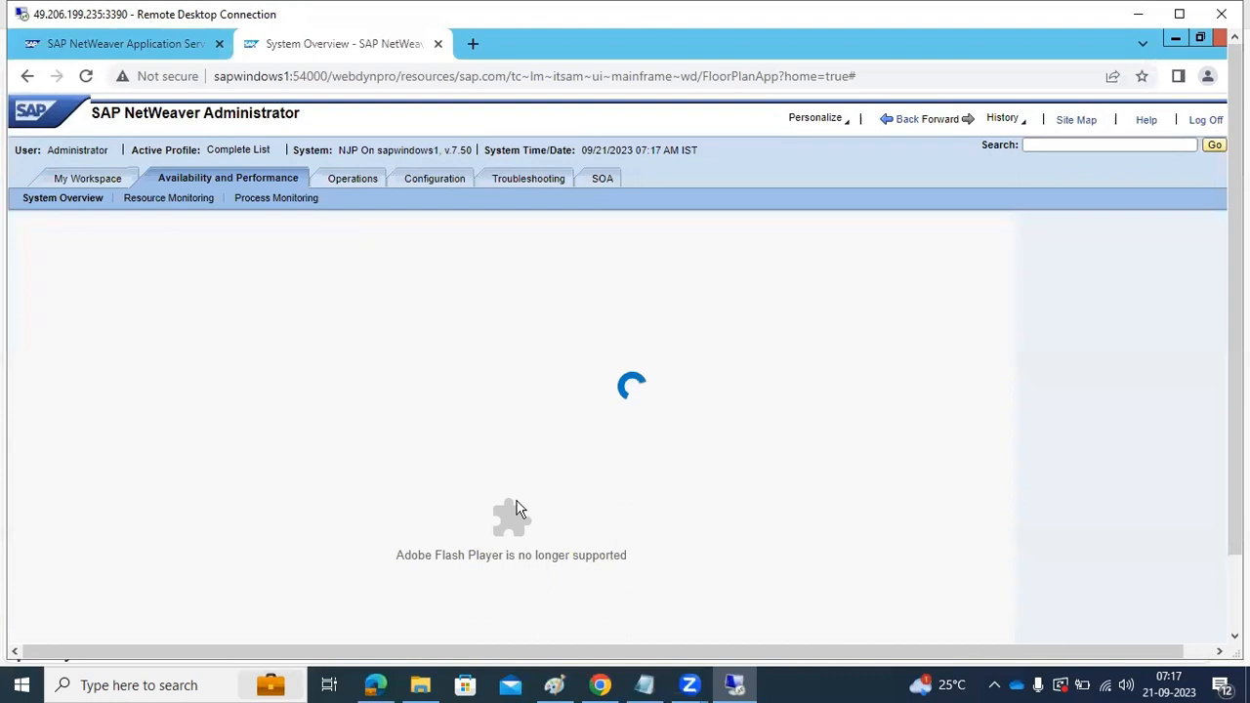
{"action": "left_click_drag", "start_coordinate": [1007, 652], "coordinate": [1103, 642]}
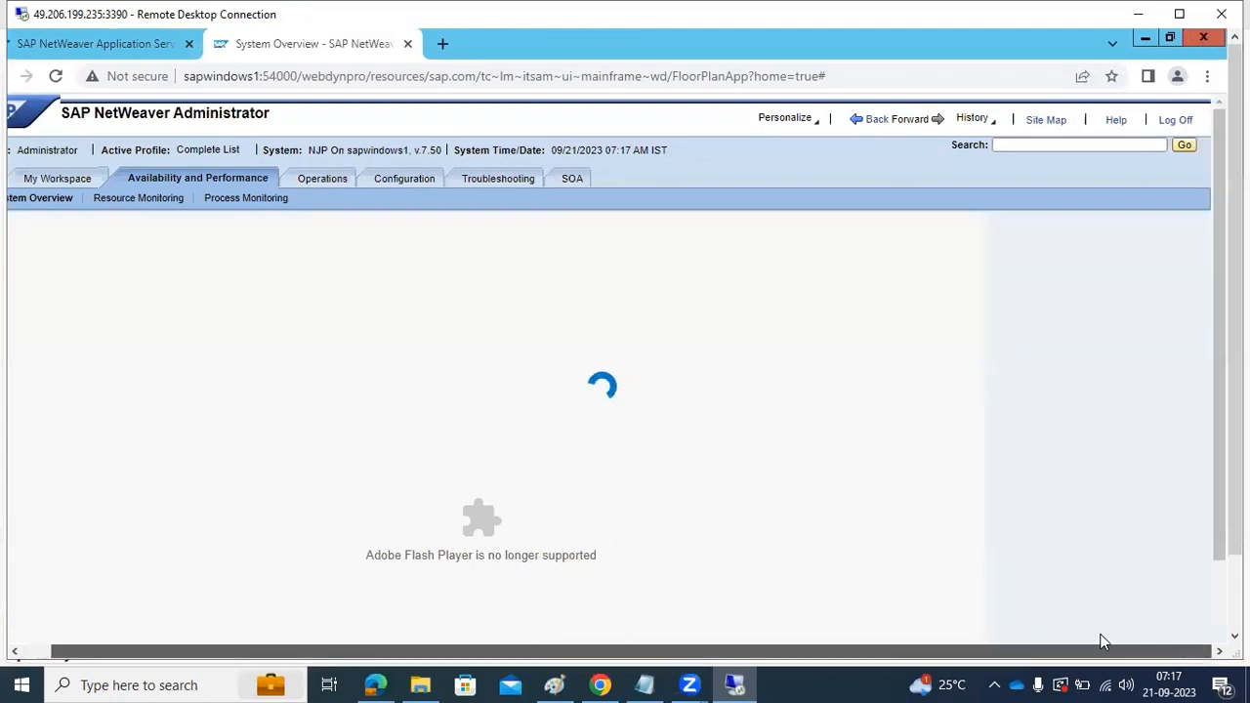
{"action": "left_click", "coordinate": [1207, 76]}
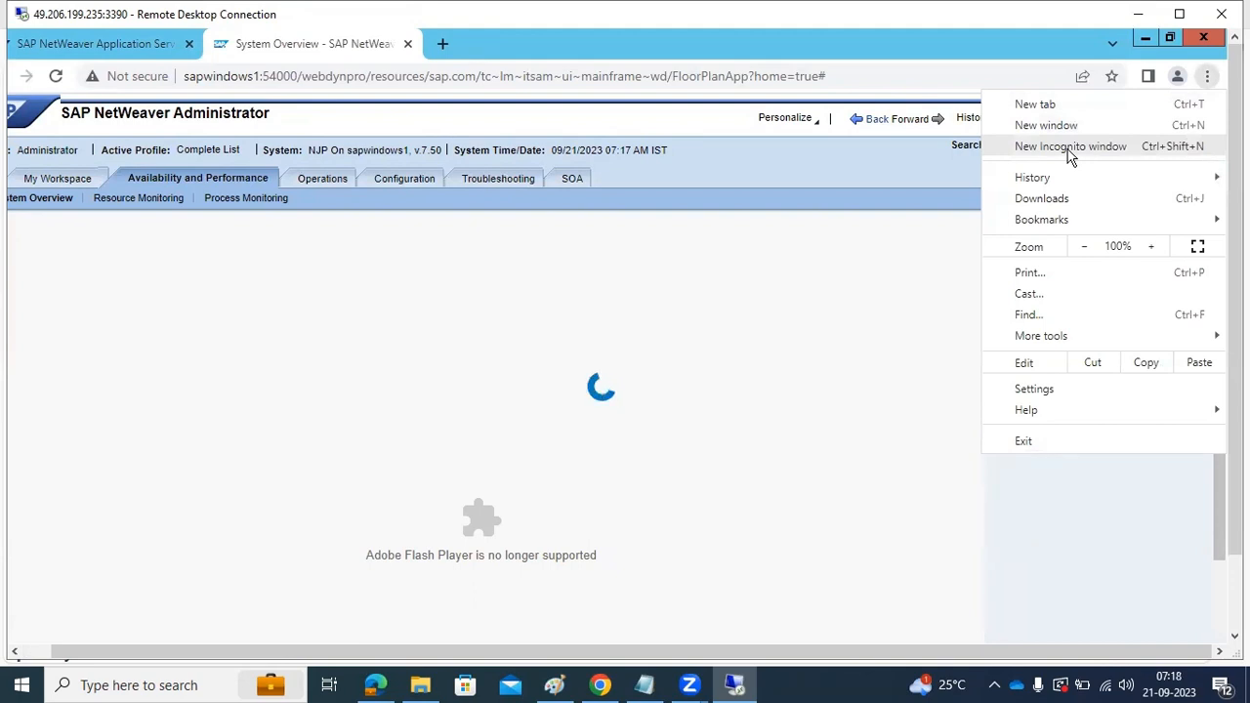
{"action": "left_click", "coordinate": [1111, 77]}
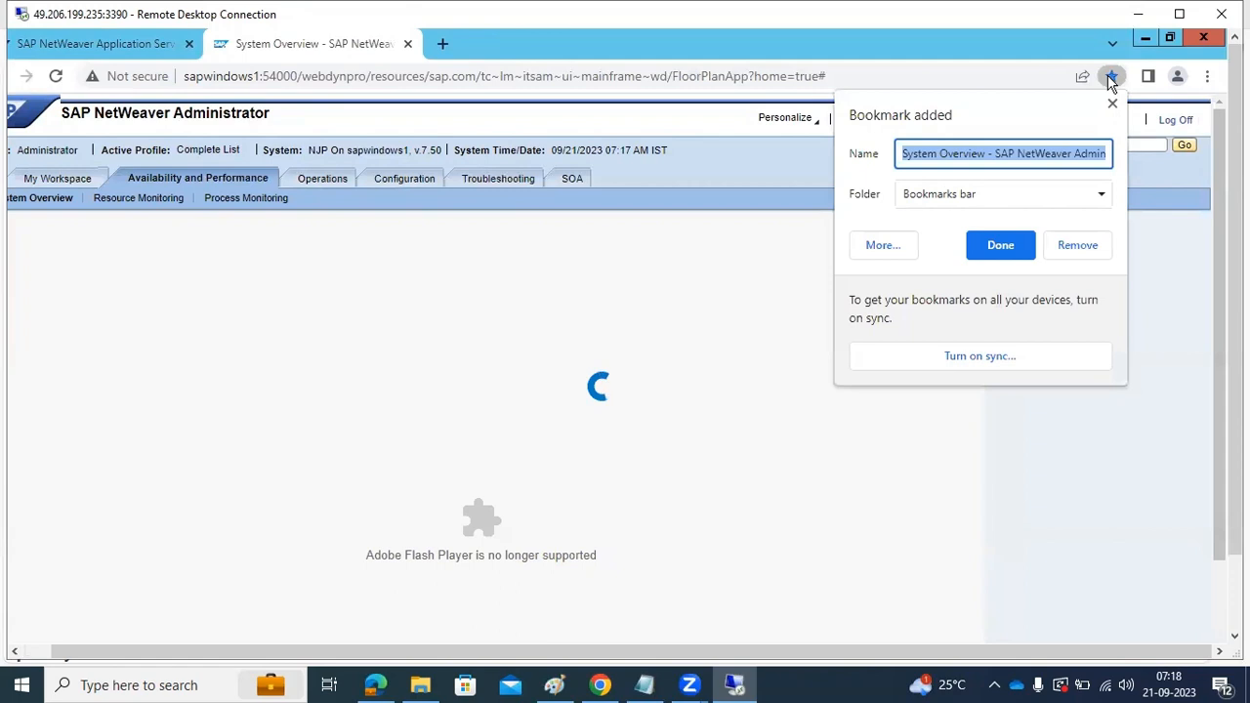
{"action": "left_click", "coordinate": [1113, 103]}
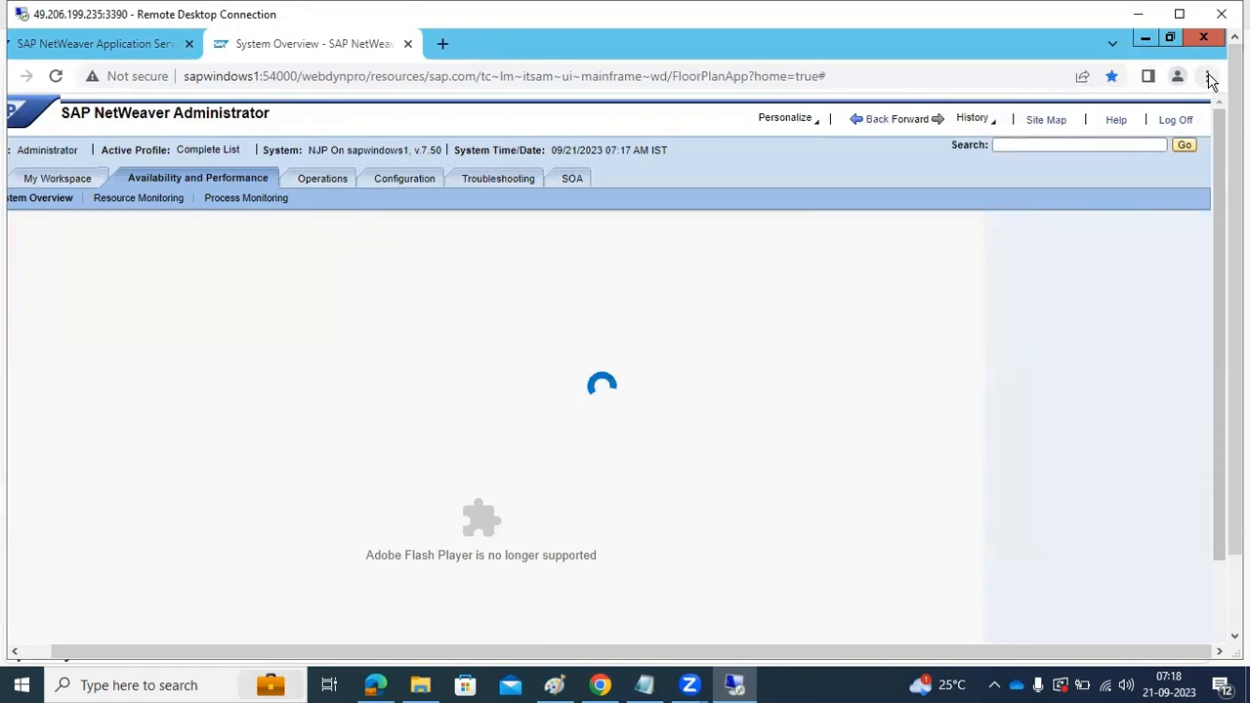
Search the installed Chrome extensions for "adobe" and clear the search
{"action": "left_click", "coordinate": [1208, 77]}
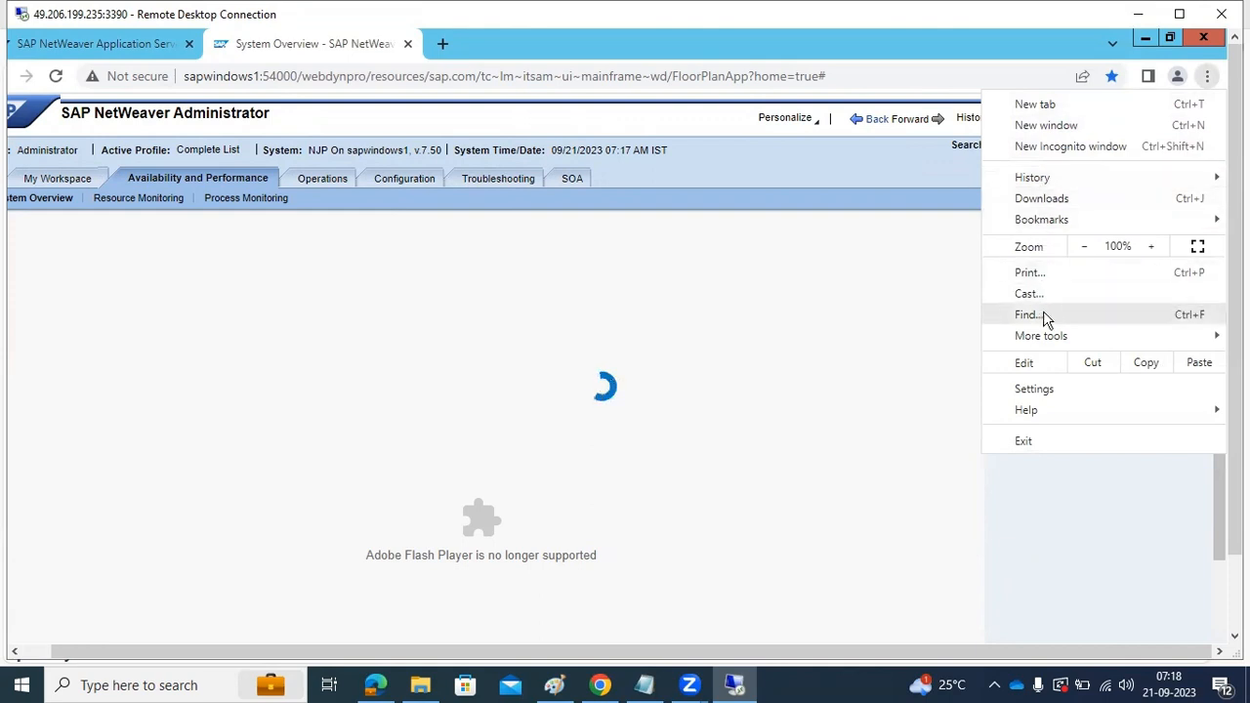
{"action": "mouse_move", "coordinate": [1045, 330]}
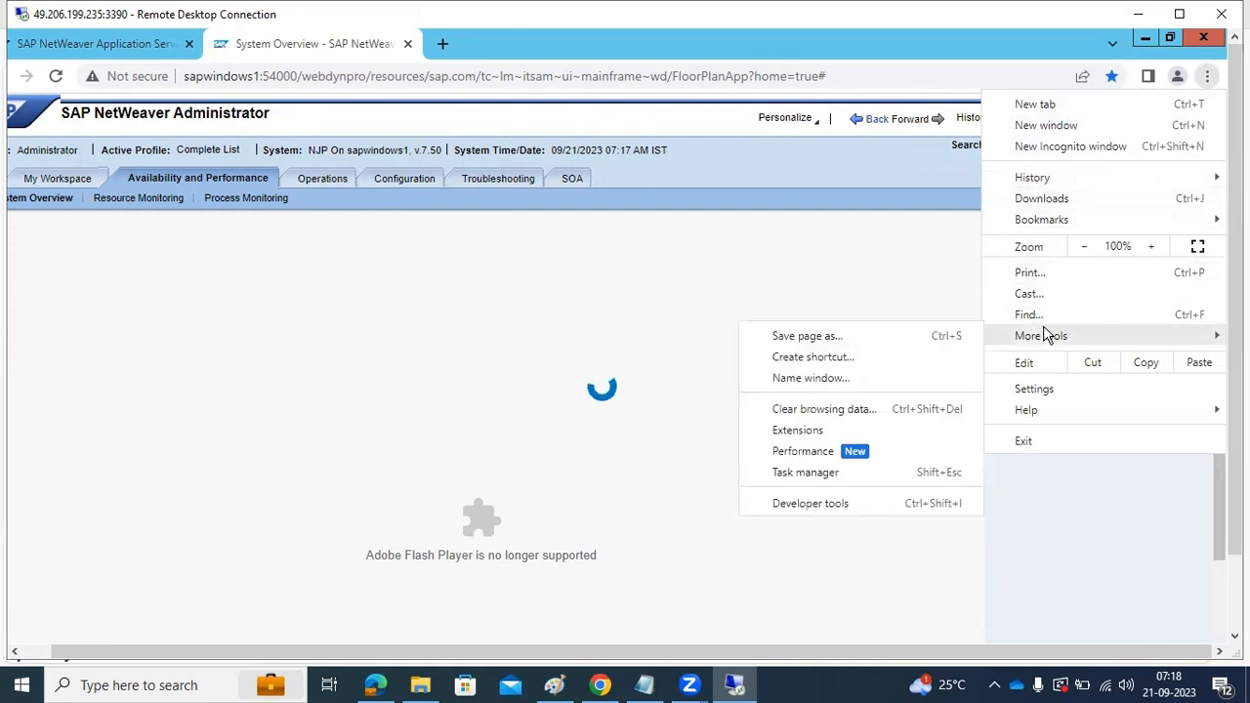
{"action": "left_click", "coordinate": [811, 432]}
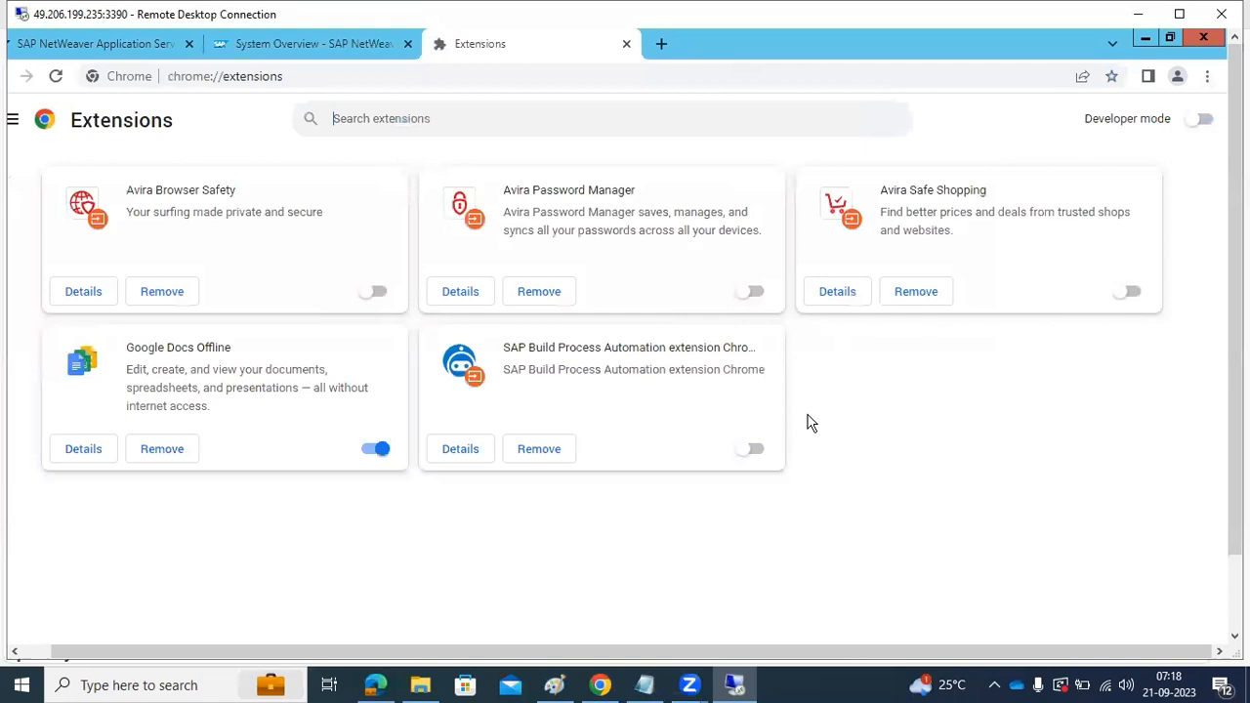
{"action": "left_click", "coordinate": [388, 112]}
{"action": "type", "text": "adobe"}
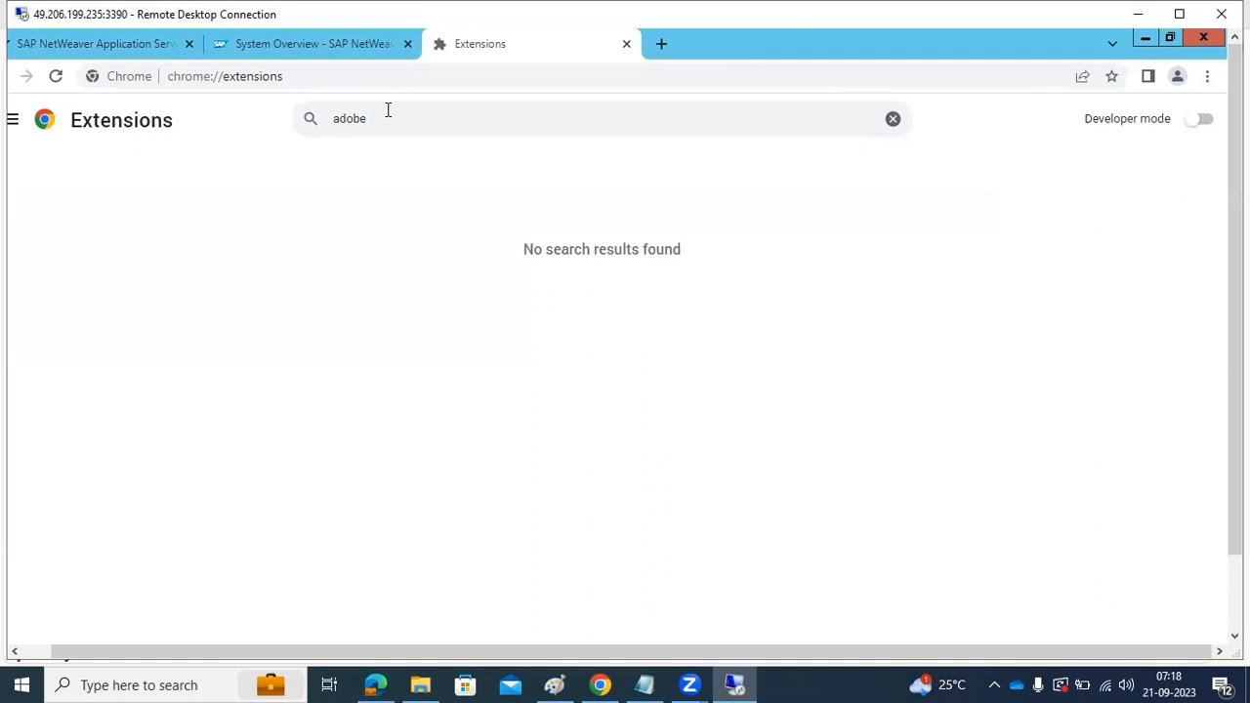
{"action": "key", "text": "BackSpace"}
{"action": "key", "text": "BackSpace"}
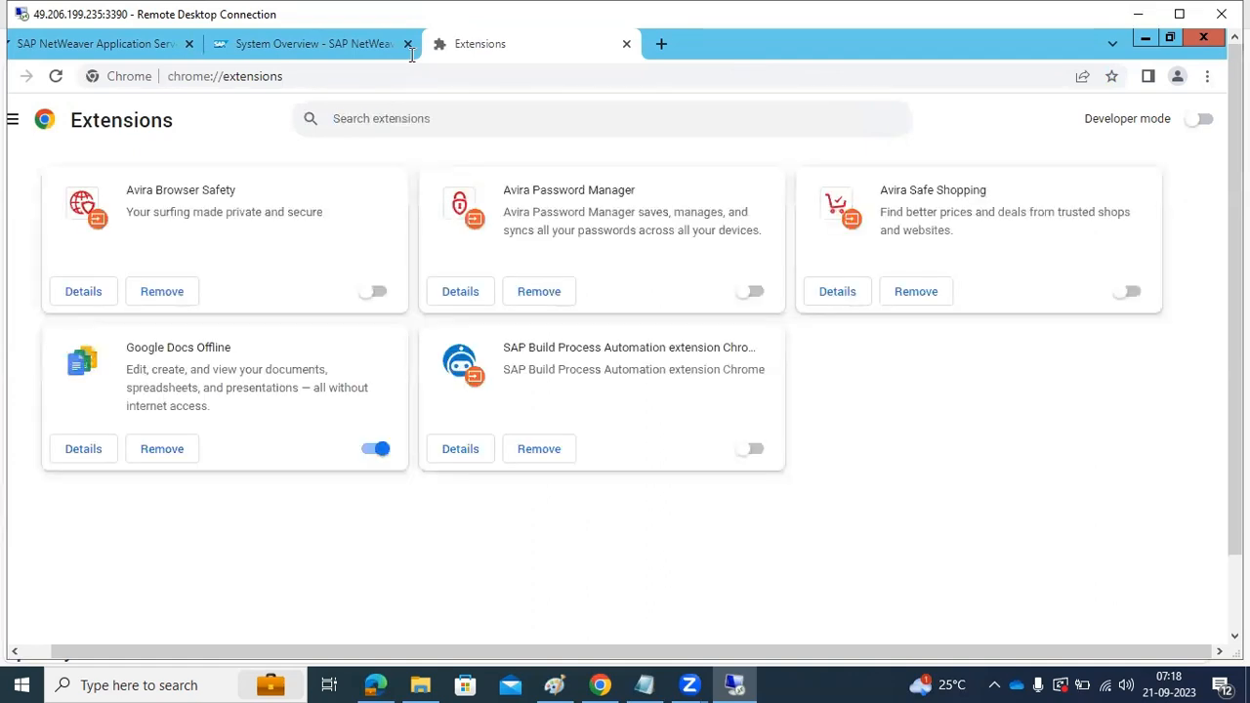
Reload the System Overview page and try to open the Operations work center
{"action": "left_click", "coordinate": [411, 53]}
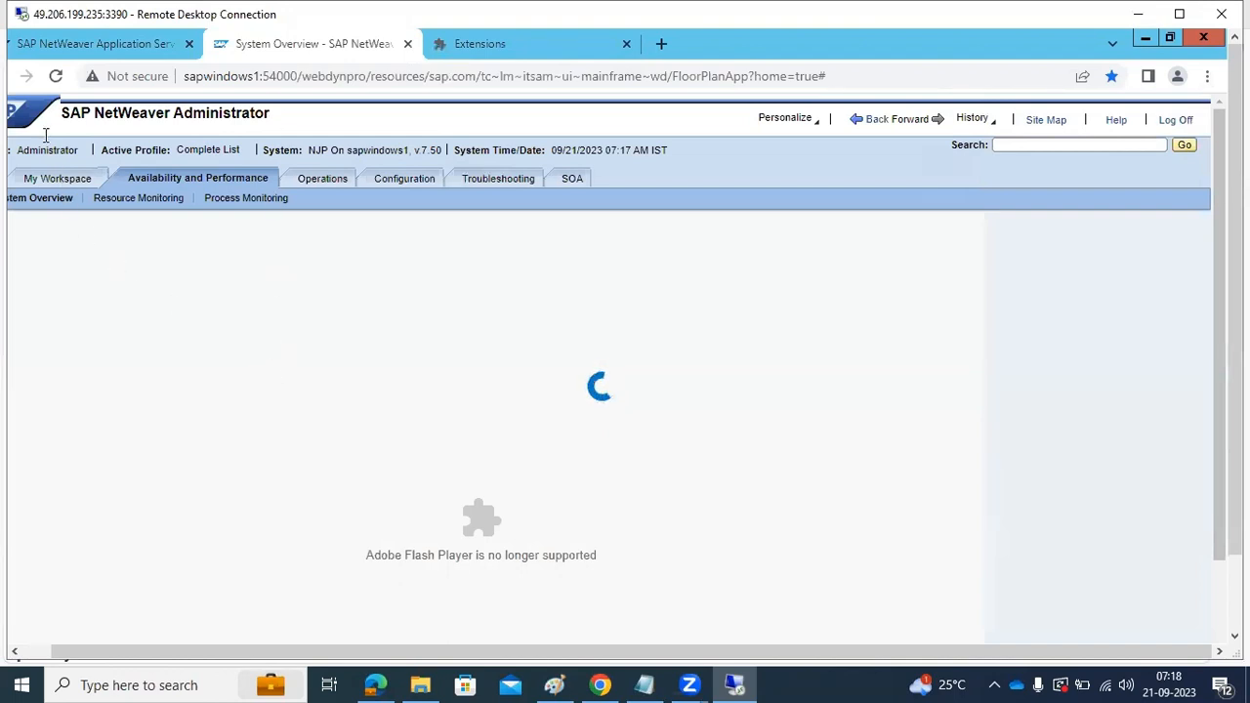
{"action": "left_click", "coordinate": [55, 76]}
{"action": "left_click", "coordinate": [312, 187]}
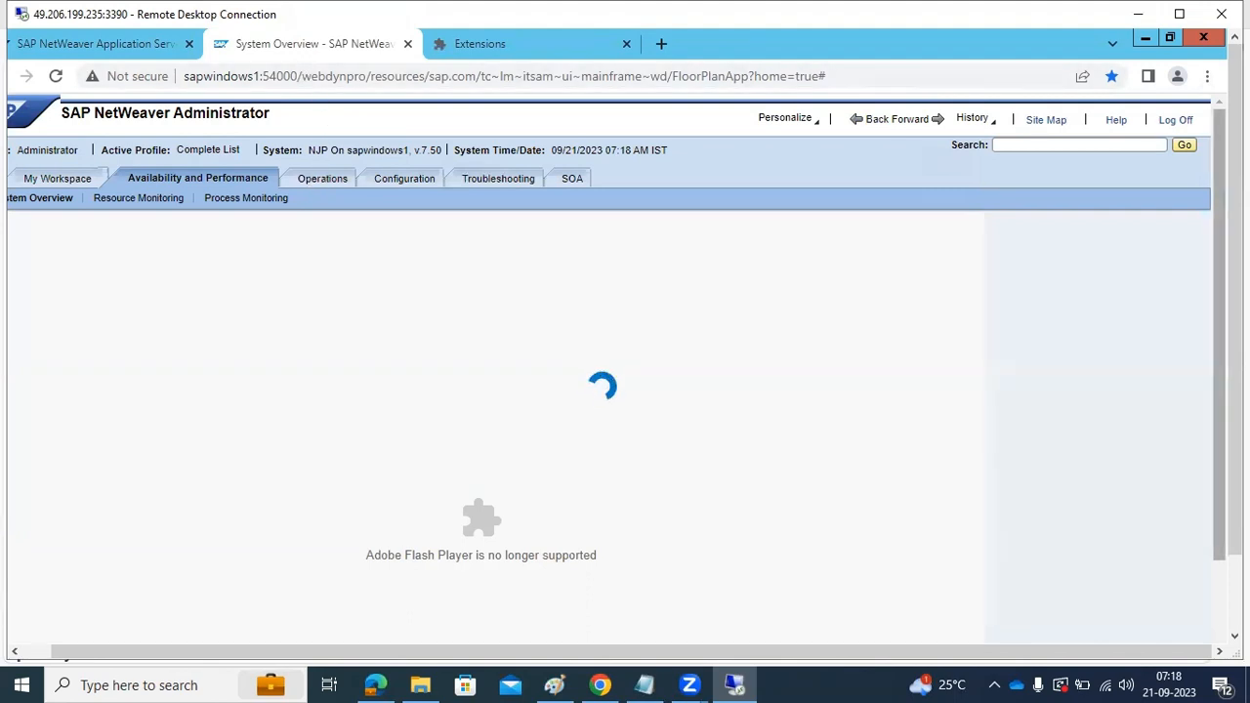
Close the System Overview and Extensions tabs, reopen SAP NetWeaver Administrator from the start page and retry the Operations work center
{"action": "left_click", "coordinate": [125, 44]}
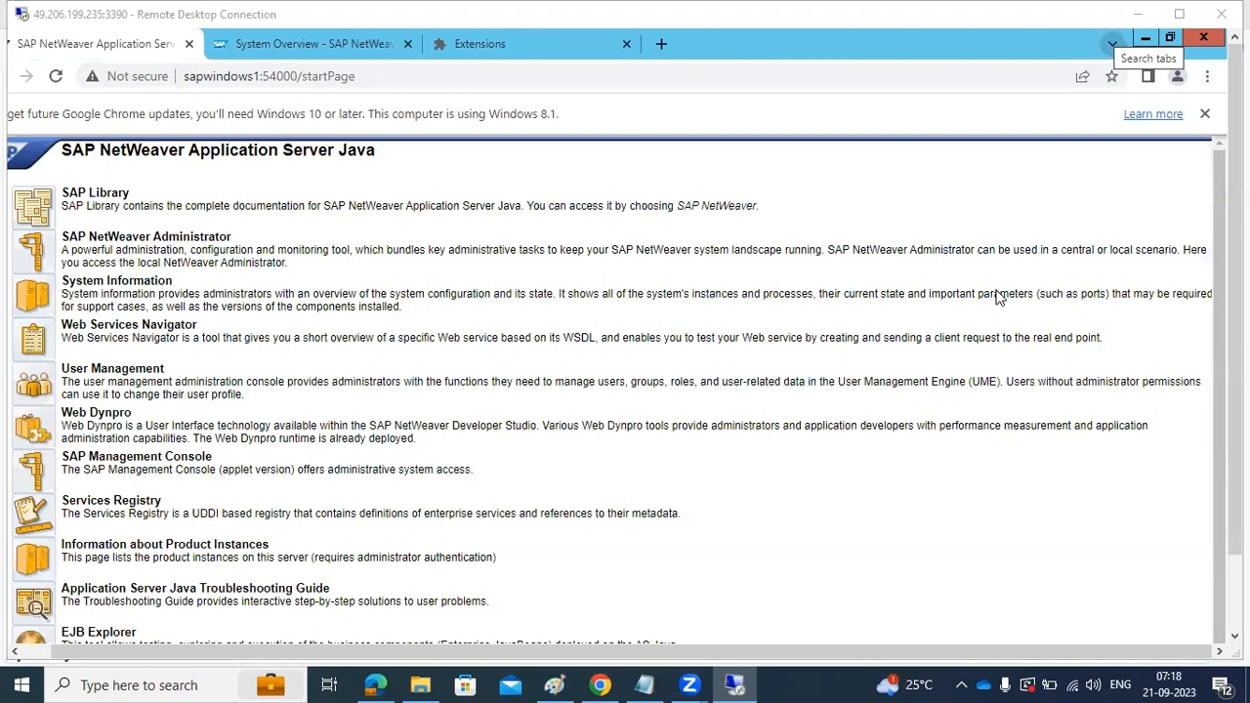
{"action": "left_click", "coordinate": [406, 43]}
{"action": "left_click", "coordinate": [406, 43]}
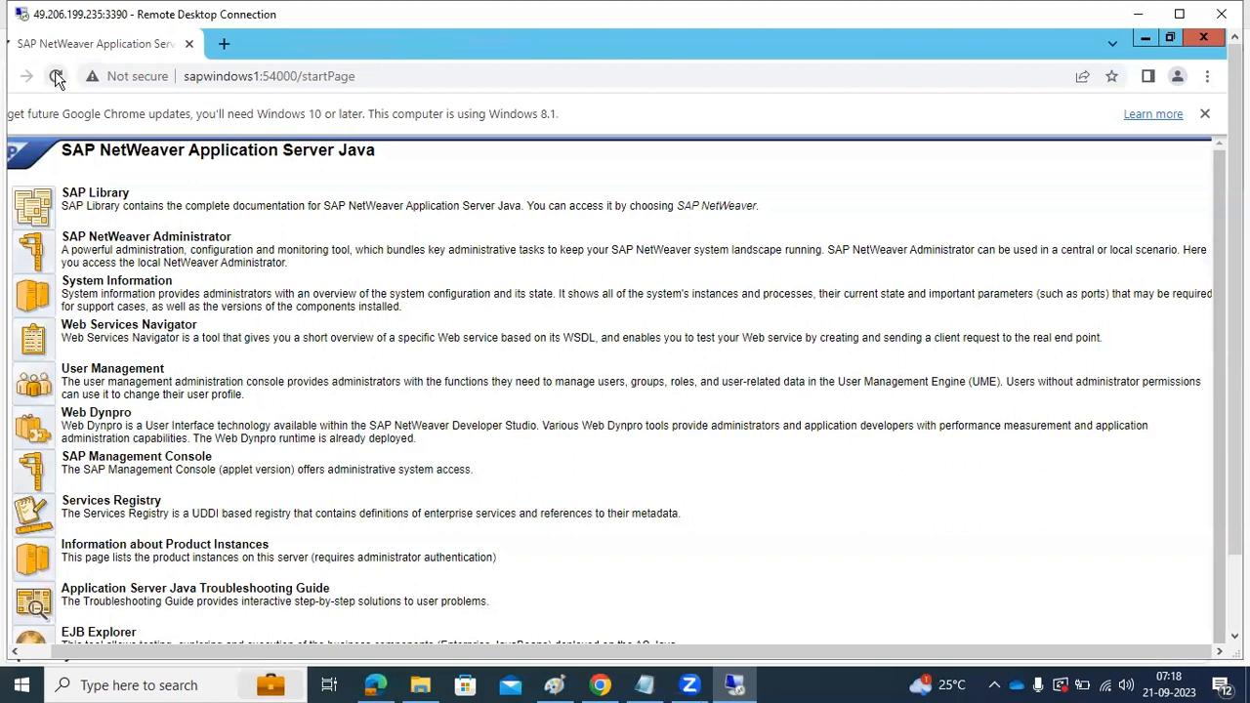
{"action": "left_click", "coordinate": [30, 262]}
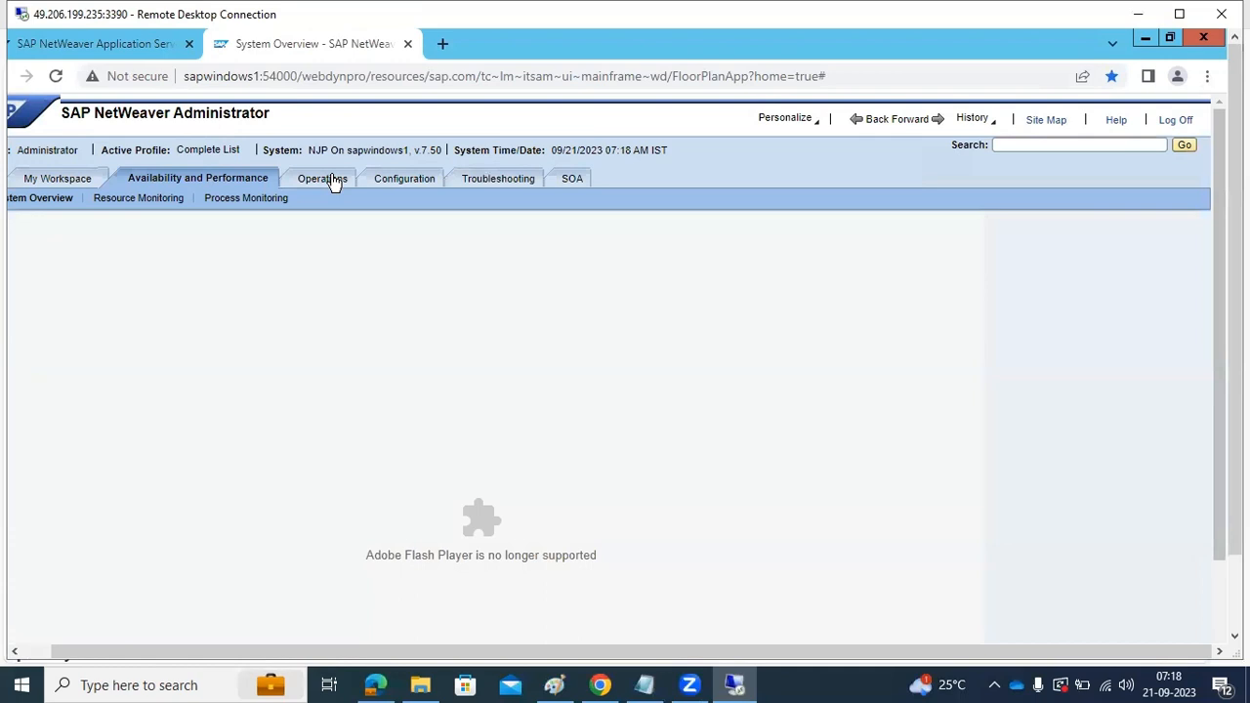
{"action": "left_click", "coordinate": [336, 186]}
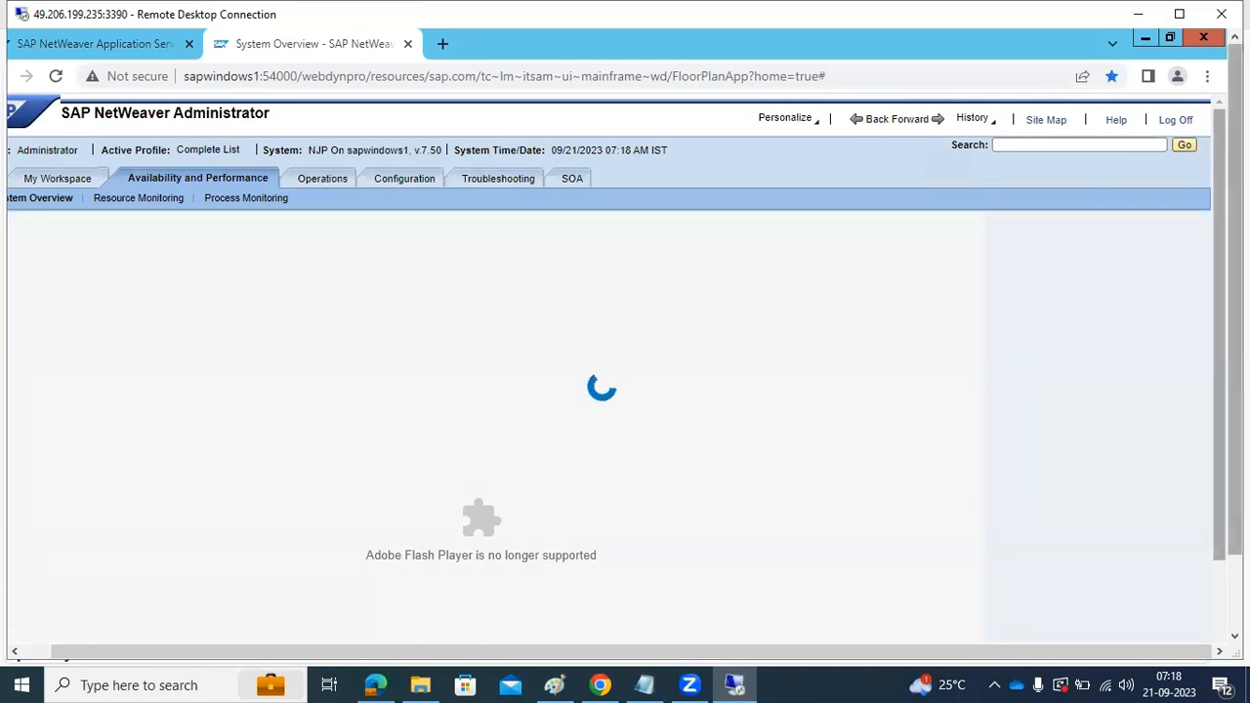
Open sapwindows1:54000/sld in a new tab and check the CIM import progress in the SLD administration
{"action": "left_click", "coordinate": [442, 43]}
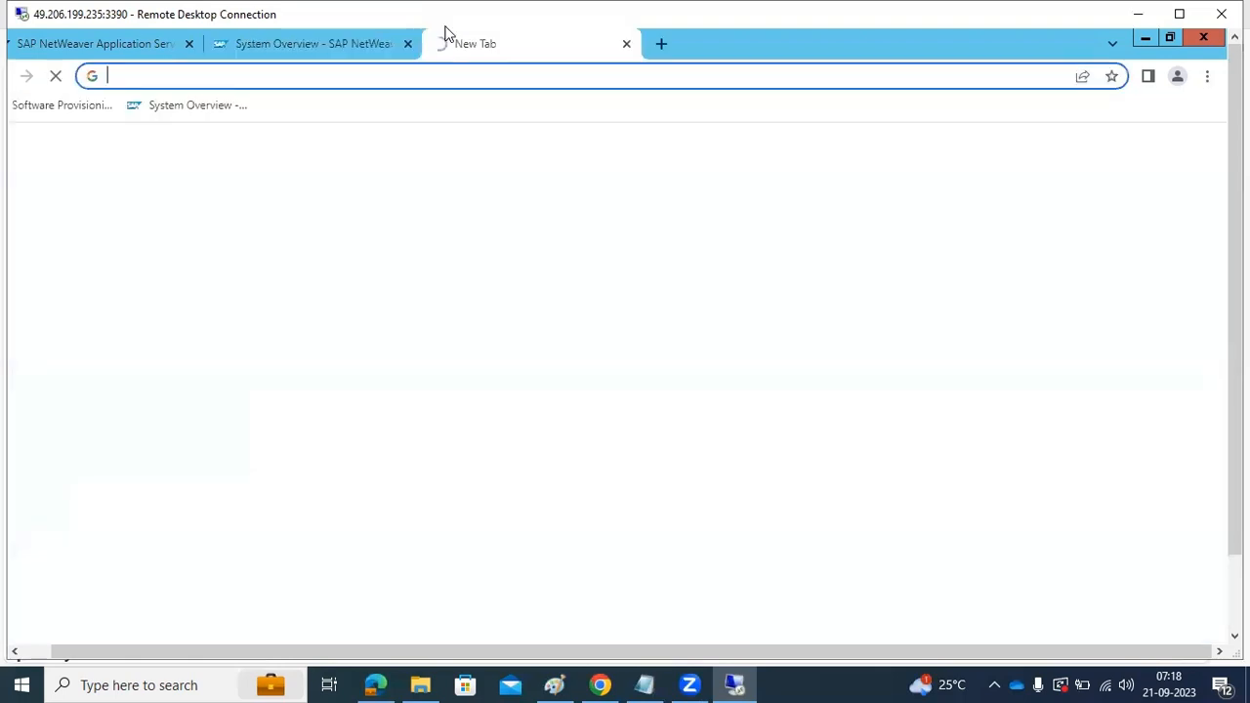
{"action": "type", "text": "sld"}
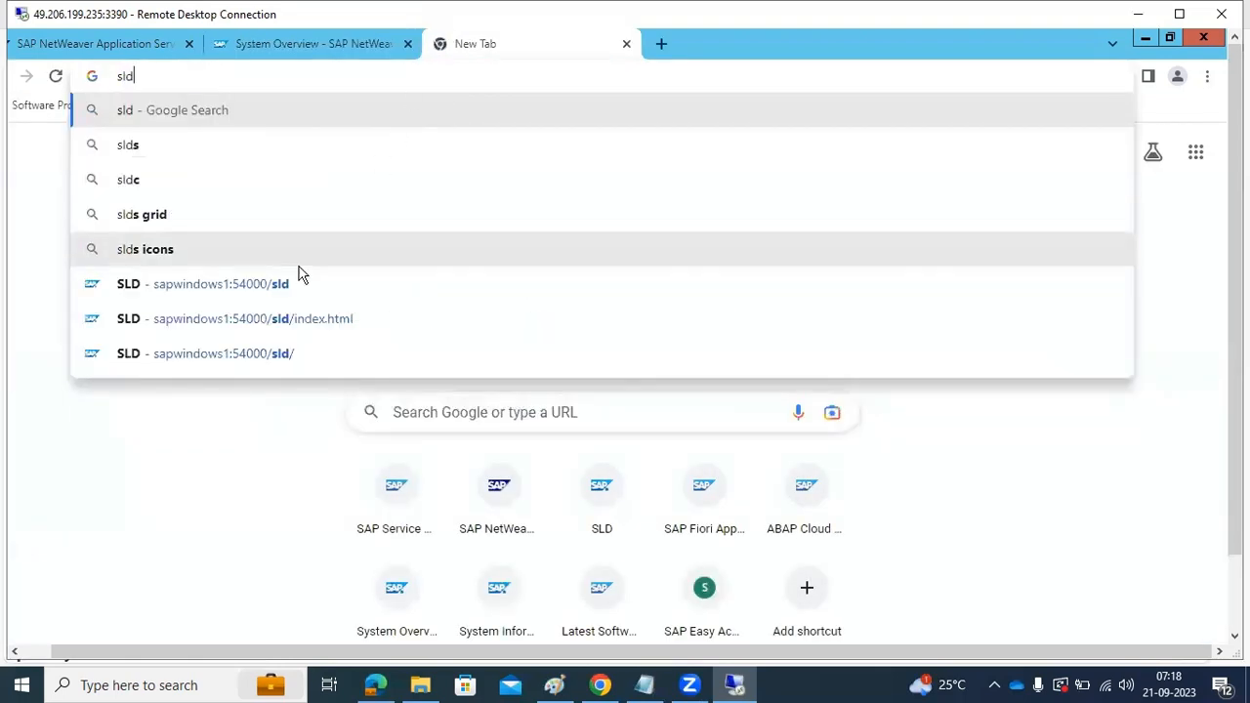
{"action": "left_click", "coordinate": [261, 285]}
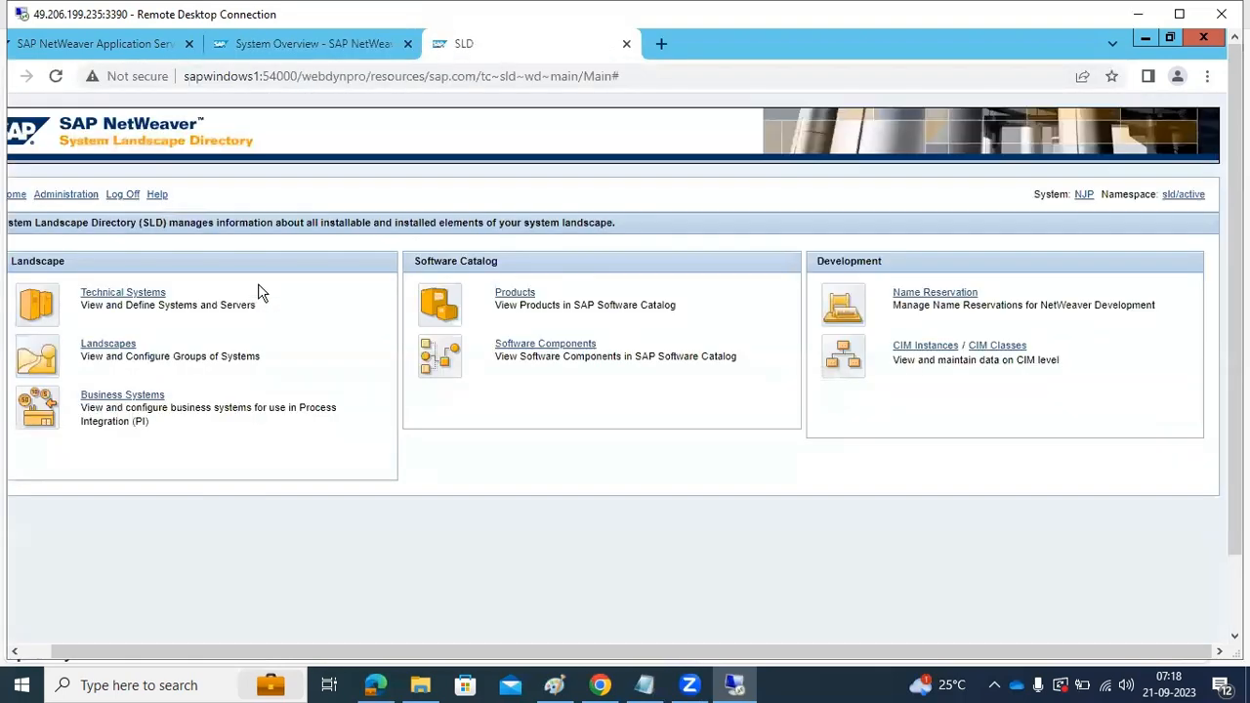
{"action": "left_click", "coordinate": [44, 200]}
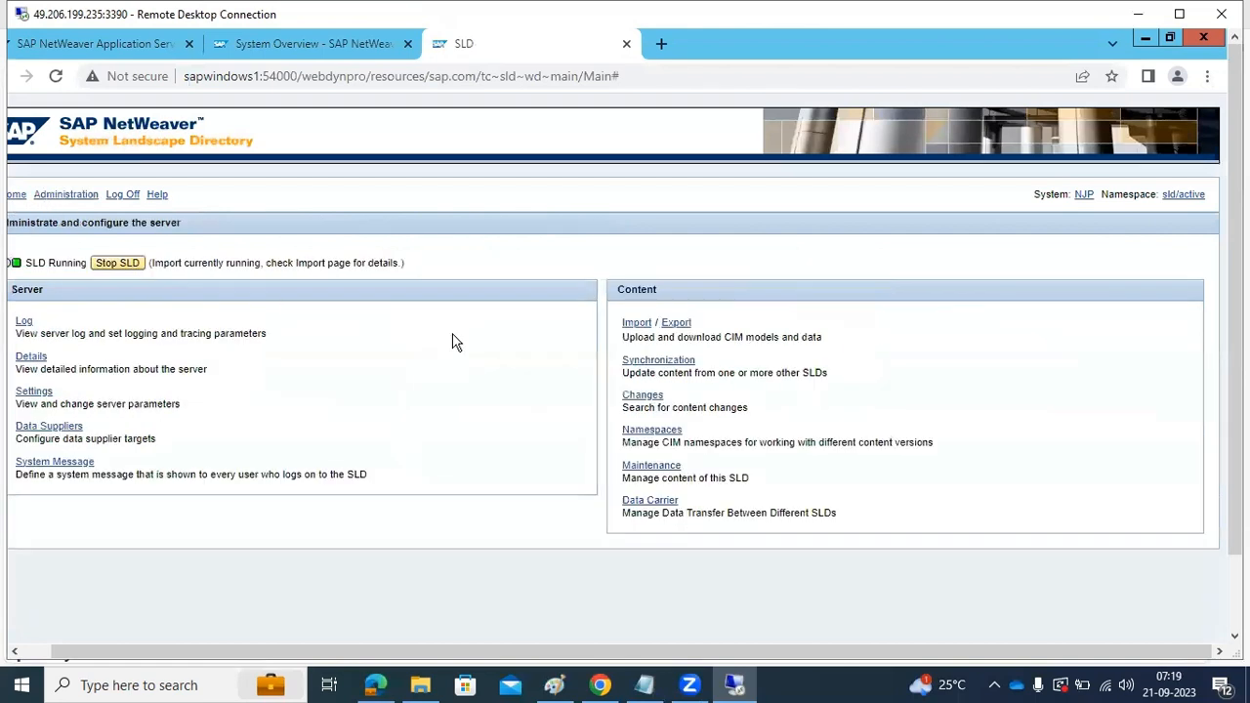
{"action": "left_click", "coordinate": [632, 324]}
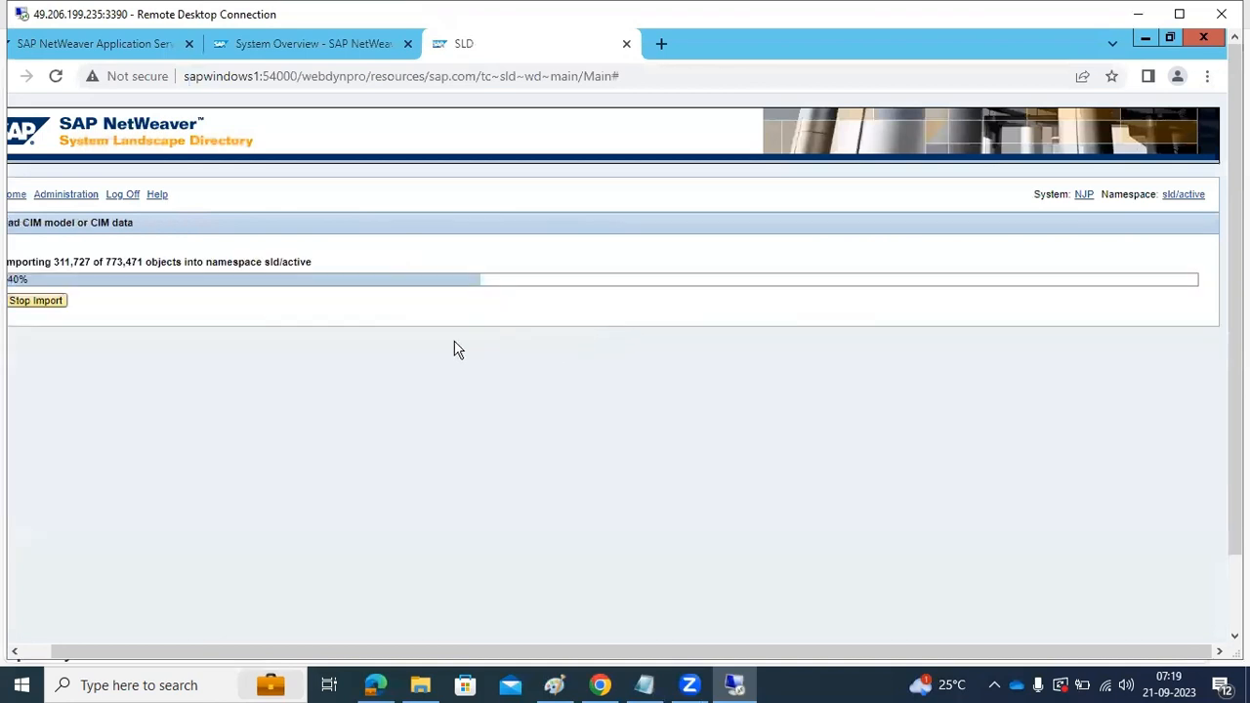
{"action": "left_click", "coordinate": [42, 655]}
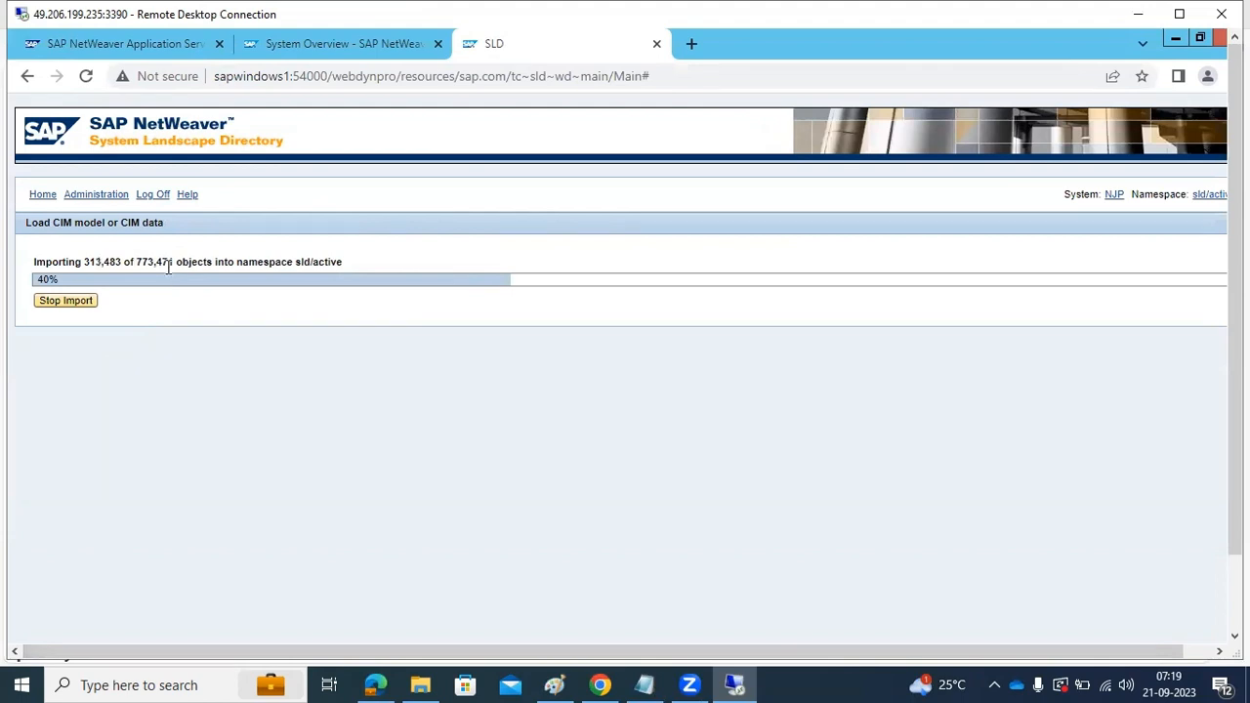
Schedule the required Windows restart in 5 minutes and view the Software Components catalog and its software types from the SLD home page
{"action": "left_click", "coordinate": [34, 198]}
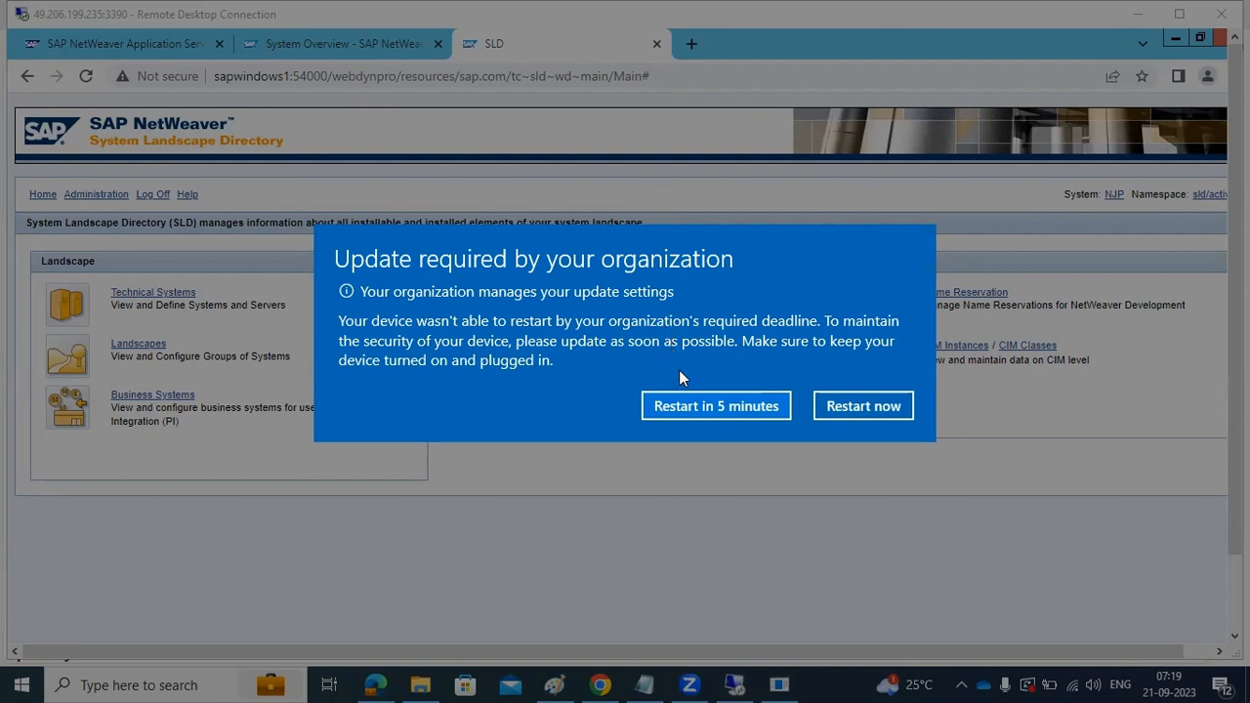
{"action": "left_click", "coordinate": [704, 408]}
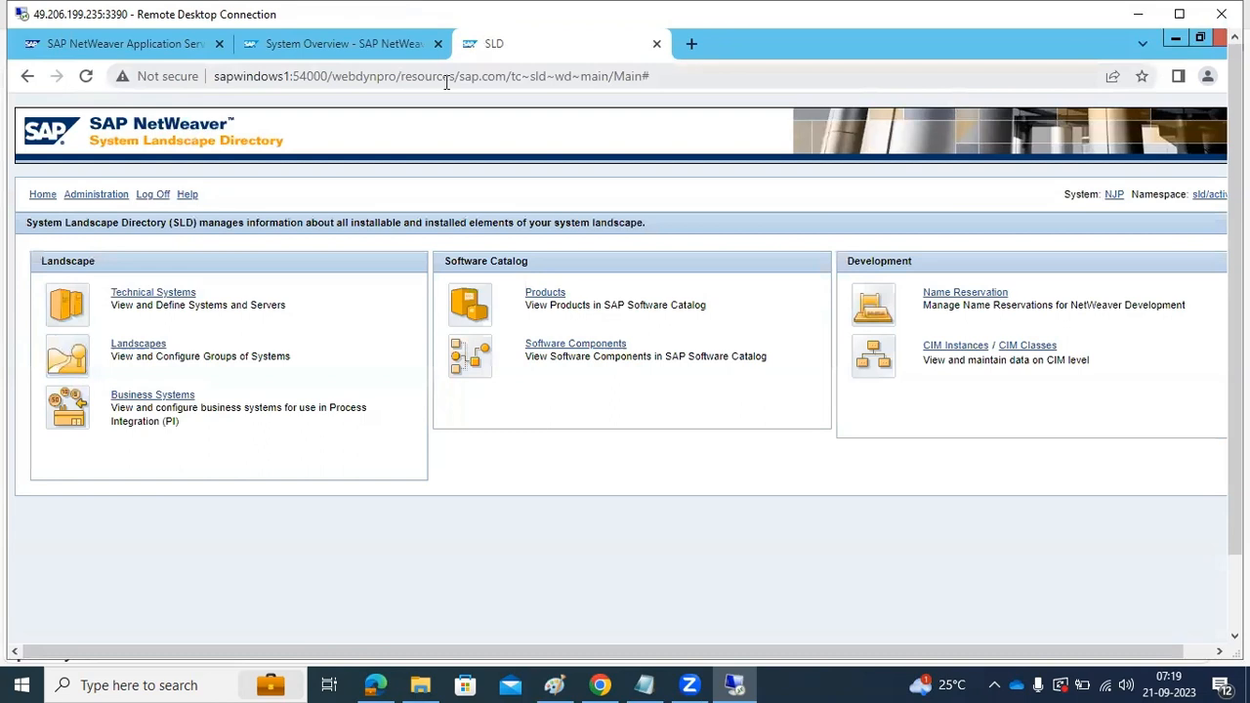
{"action": "left_click", "coordinate": [582, 348]}
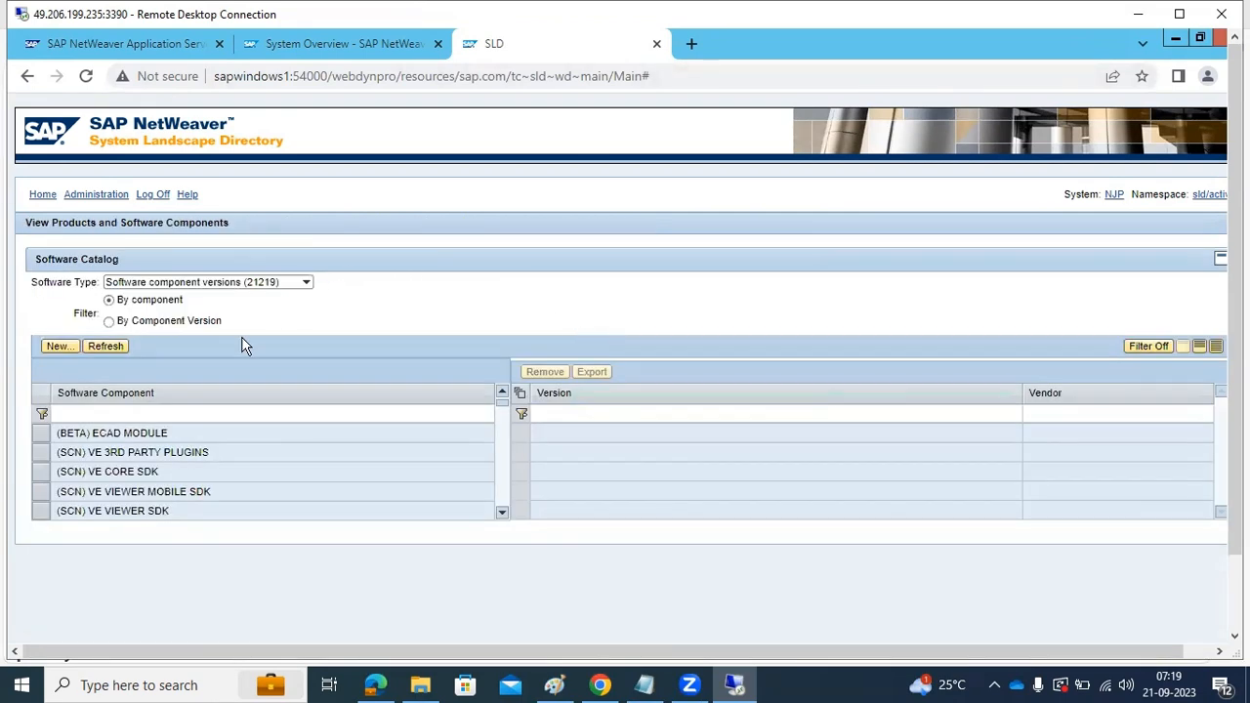
{"action": "left_click", "coordinate": [306, 282]}
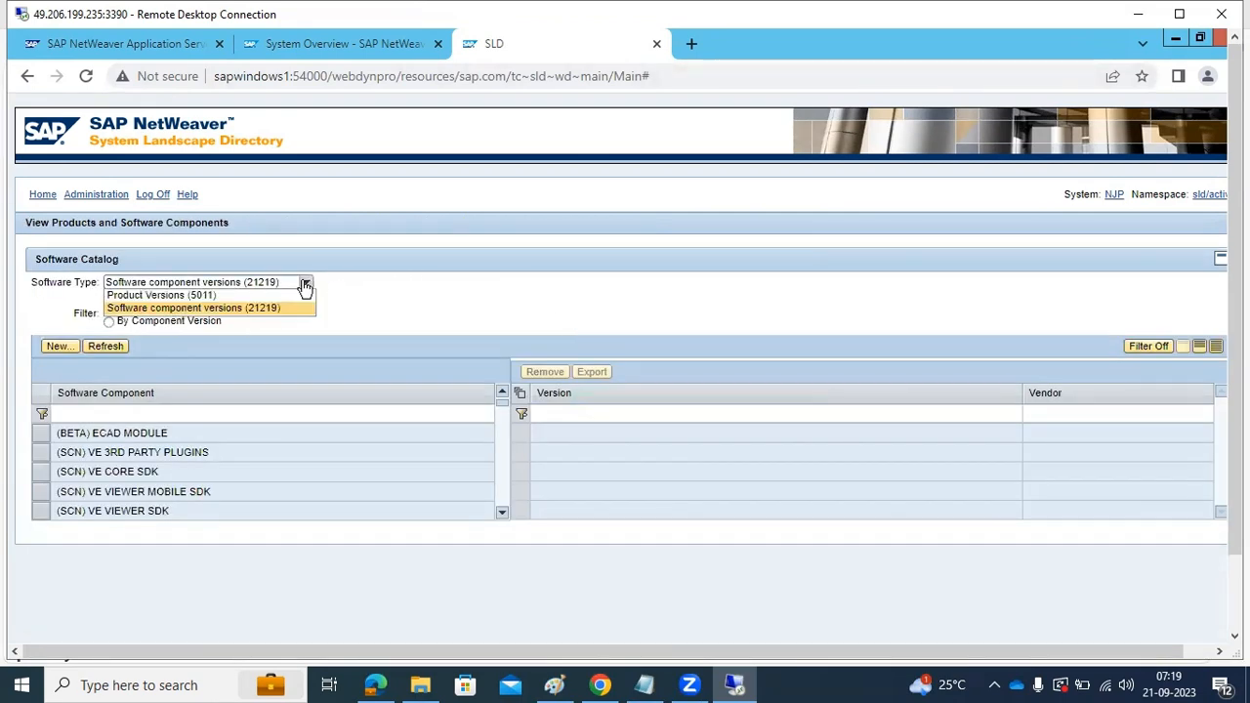
{"action": "left_click", "coordinate": [465, 299]}
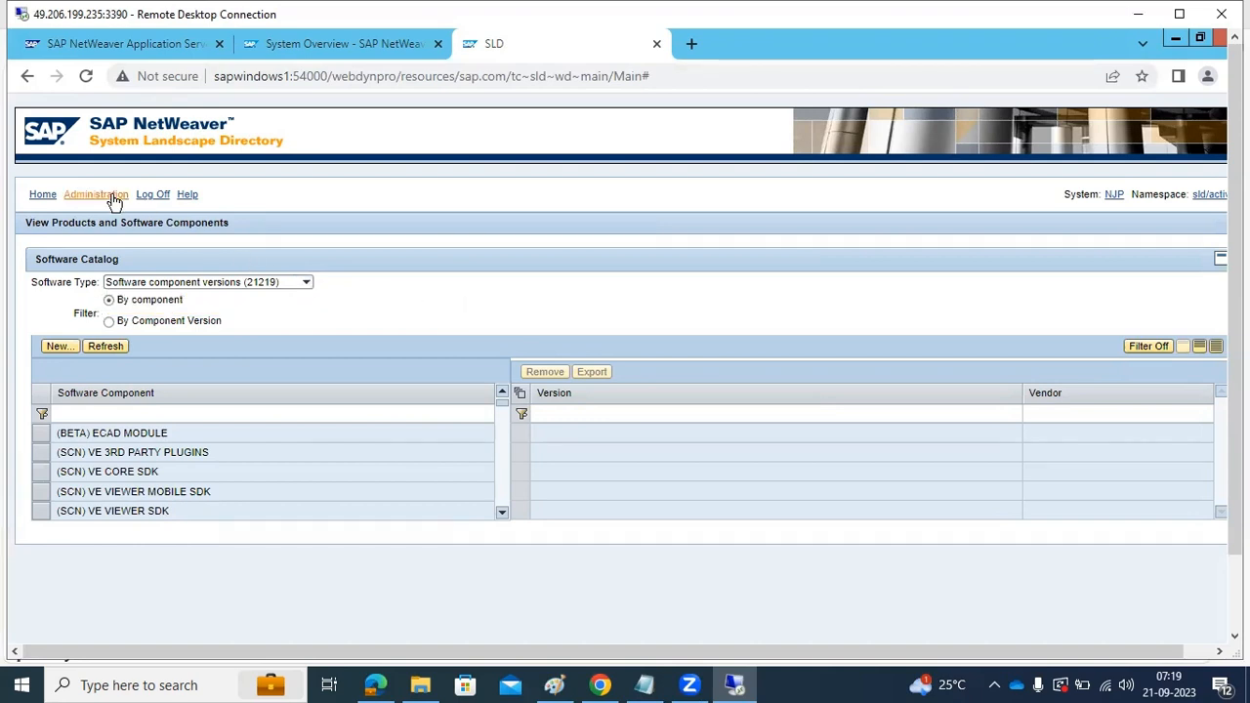
View the SLD Administration page, return to the SLD home page and close the System Overview tab
{"action": "left_click", "coordinate": [98, 194]}
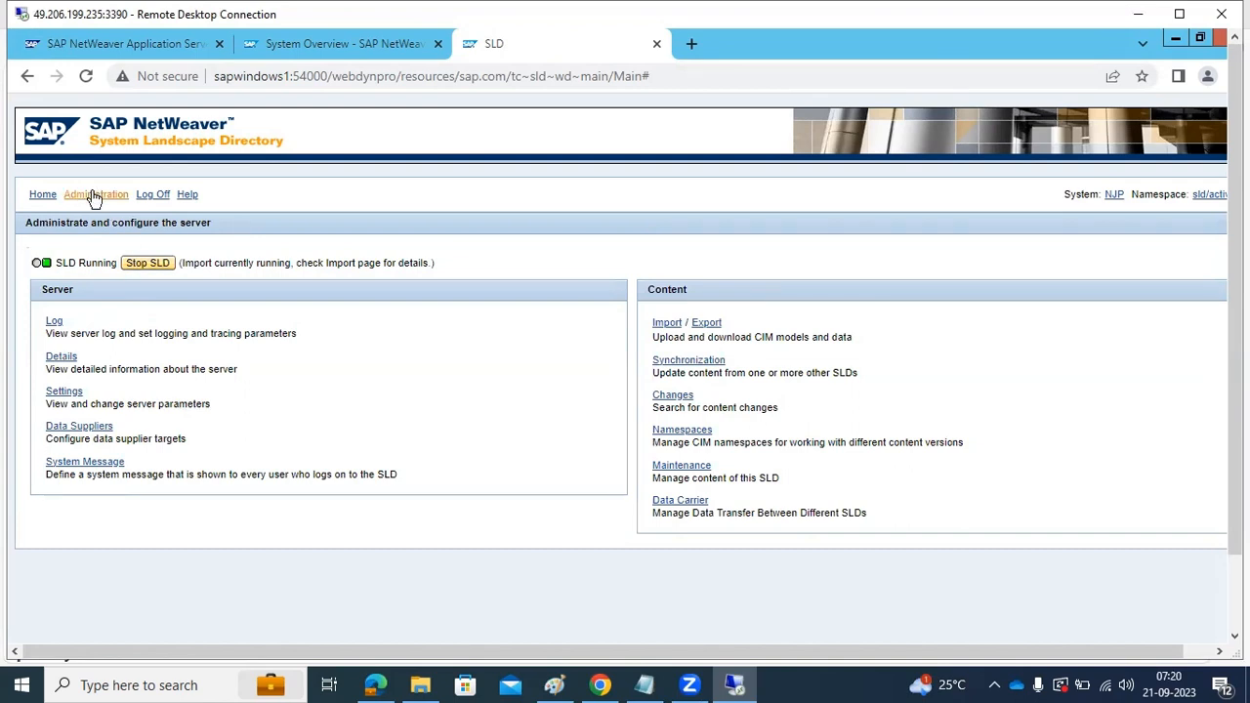
{"action": "left_click", "coordinate": [41, 195]}
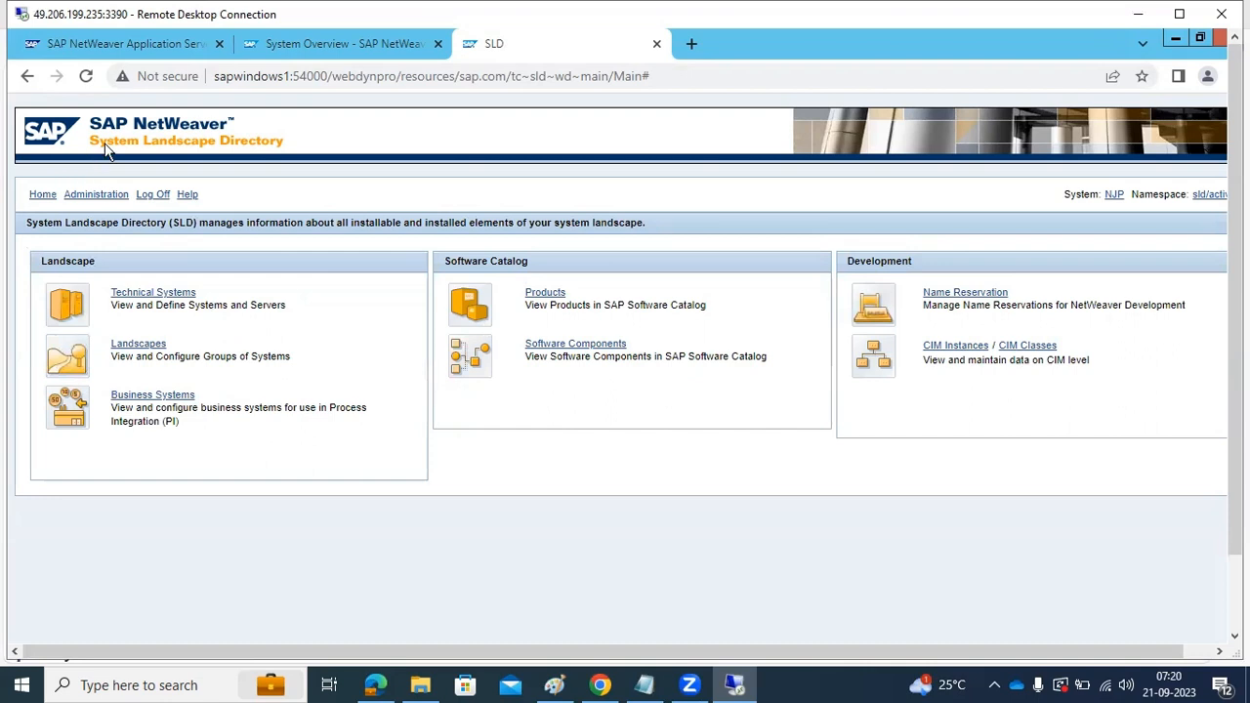
{"action": "left_click", "coordinate": [292, 45]}
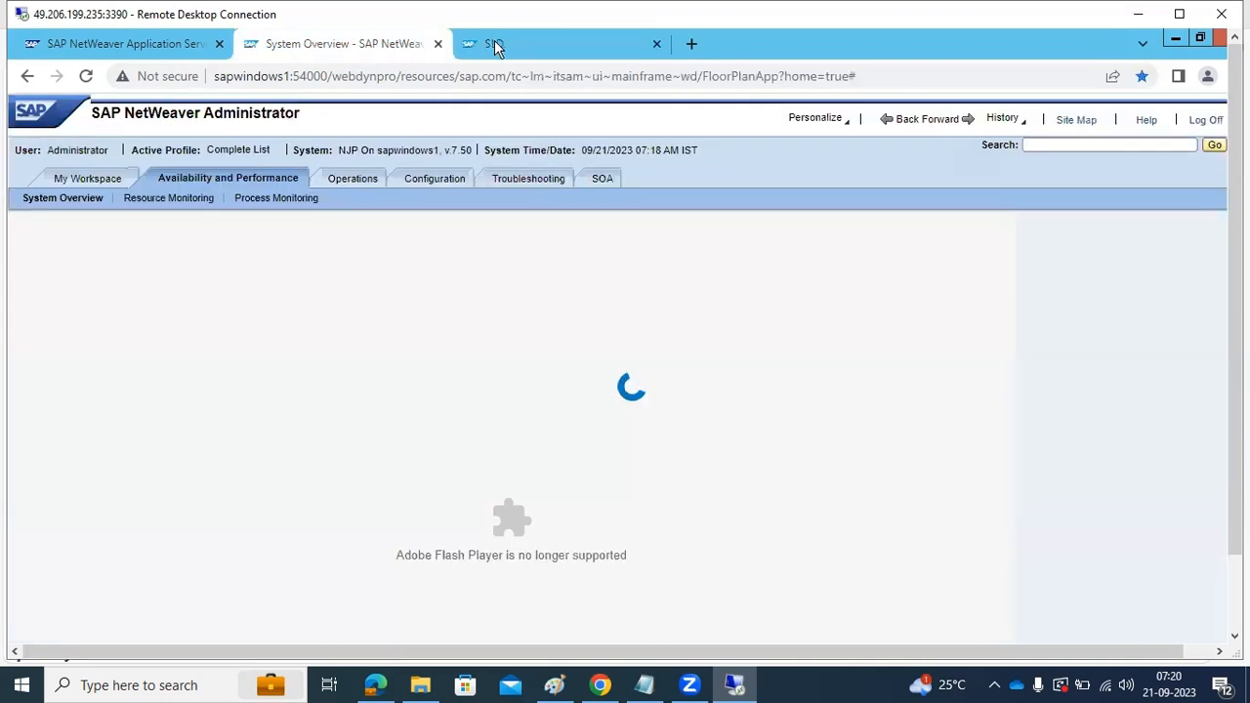
{"action": "left_click", "coordinate": [438, 44]}
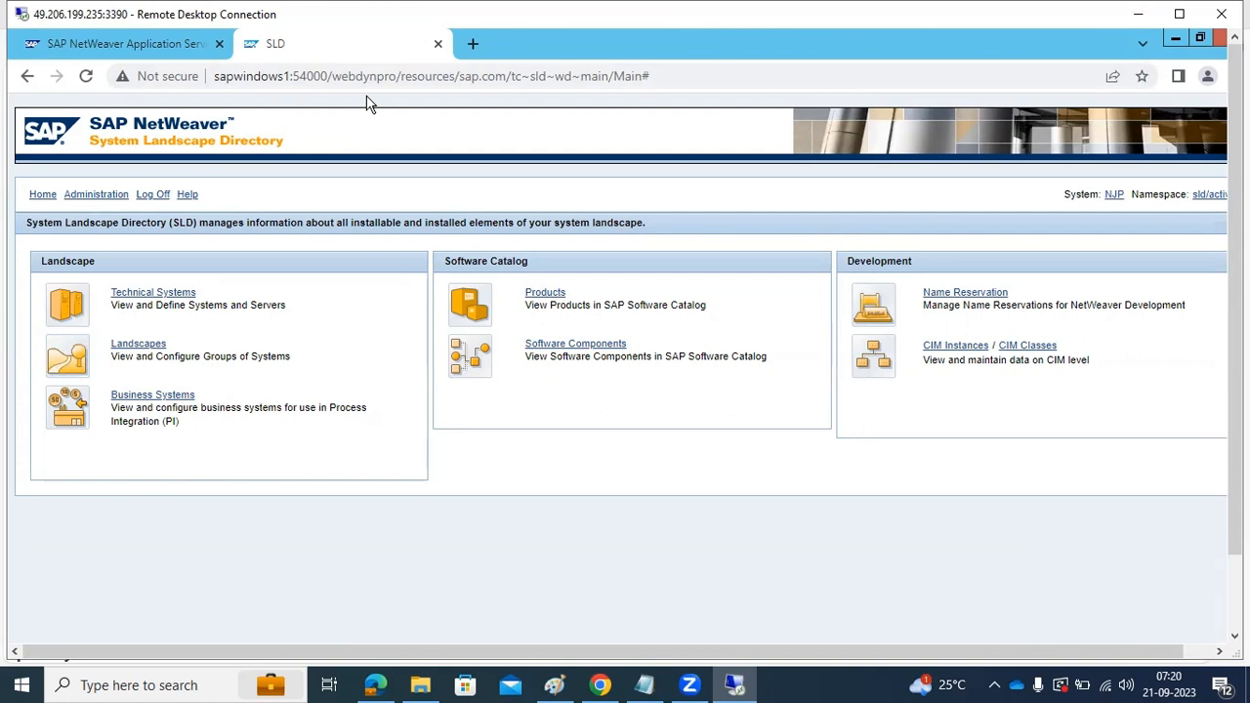
View the SLD server details and the Technical Systems list, ending on the SLD Administration page
{"action": "left_click", "coordinate": [87, 196]}
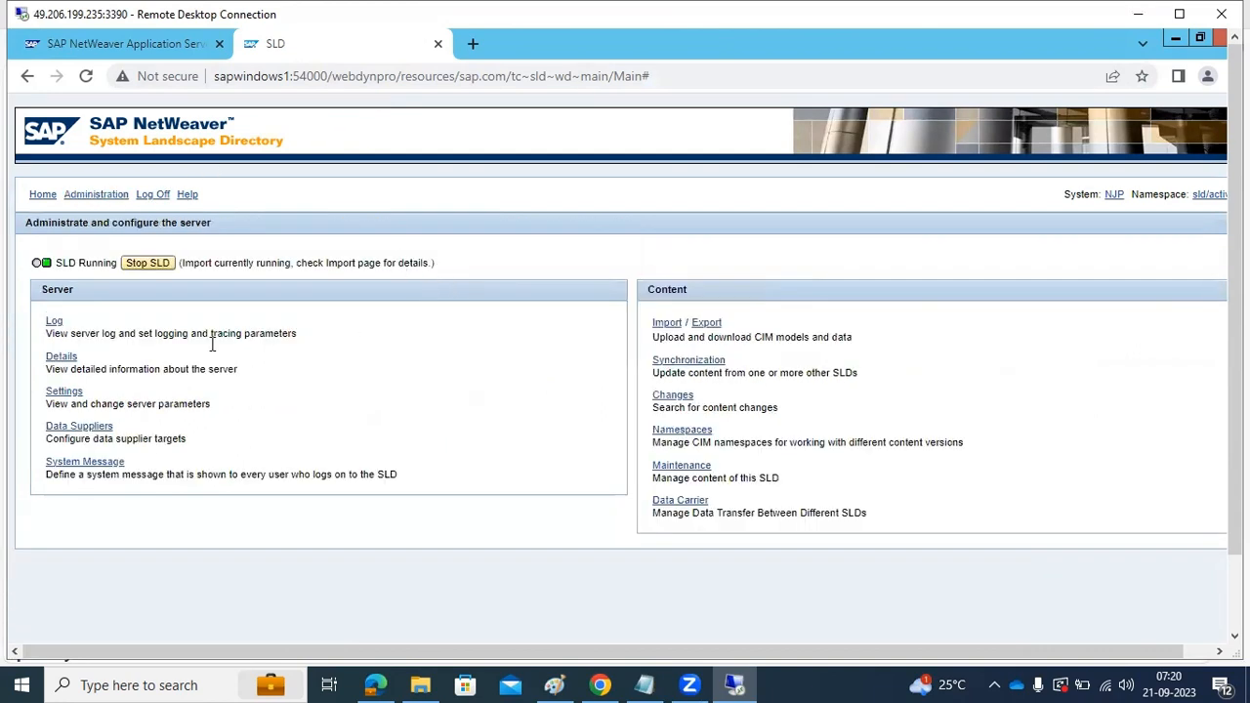
{"action": "left_click", "coordinate": [61, 357]}
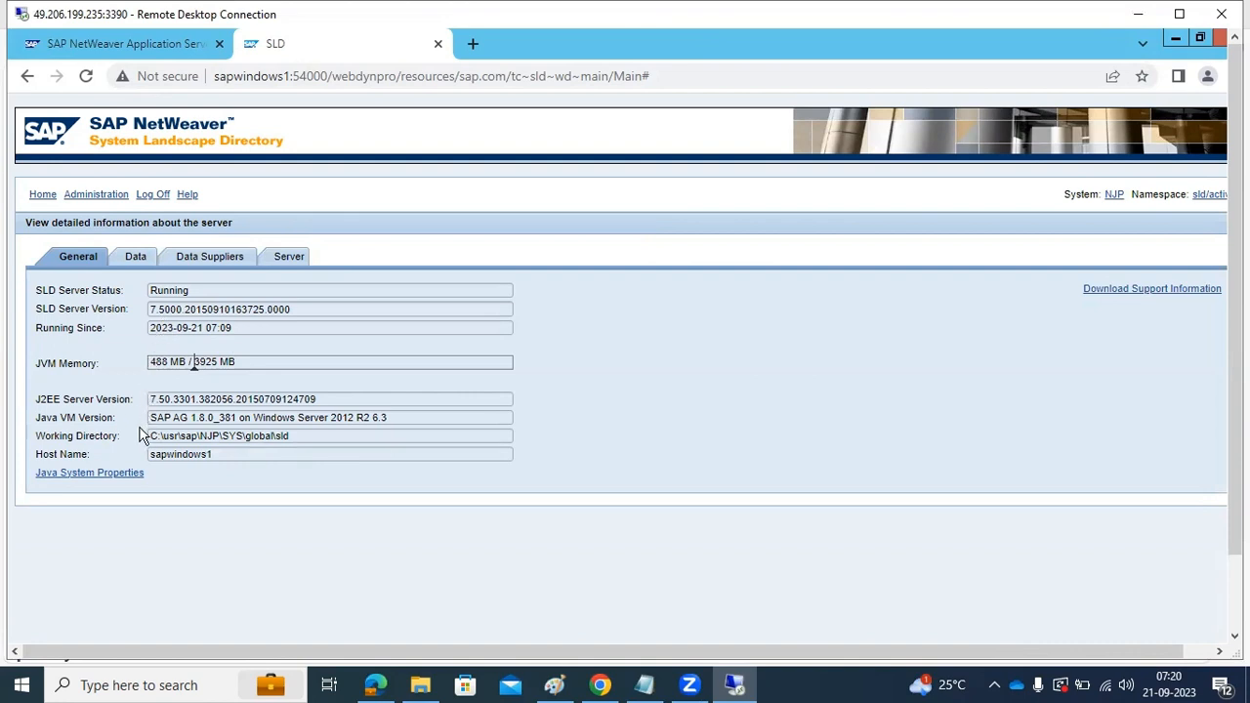
{"action": "left_click", "coordinate": [42, 195]}
{"action": "left_click", "coordinate": [124, 293]}
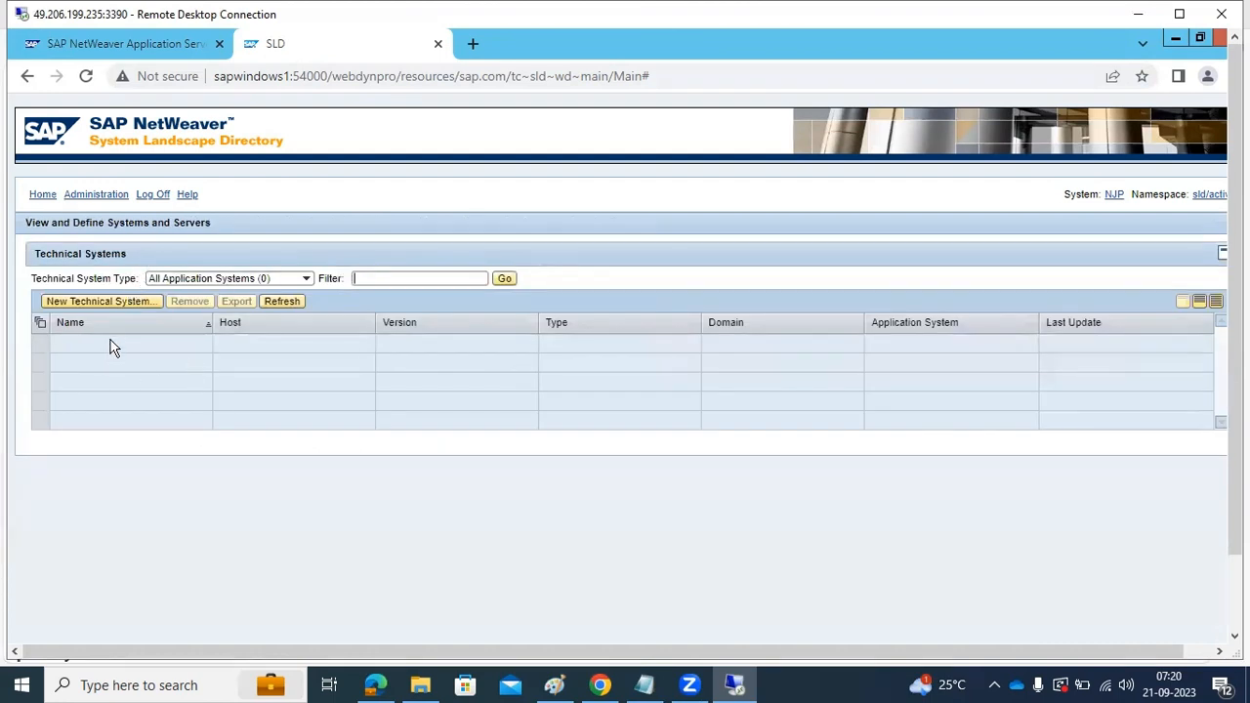
{"action": "left_click", "coordinate": [107, 200]}
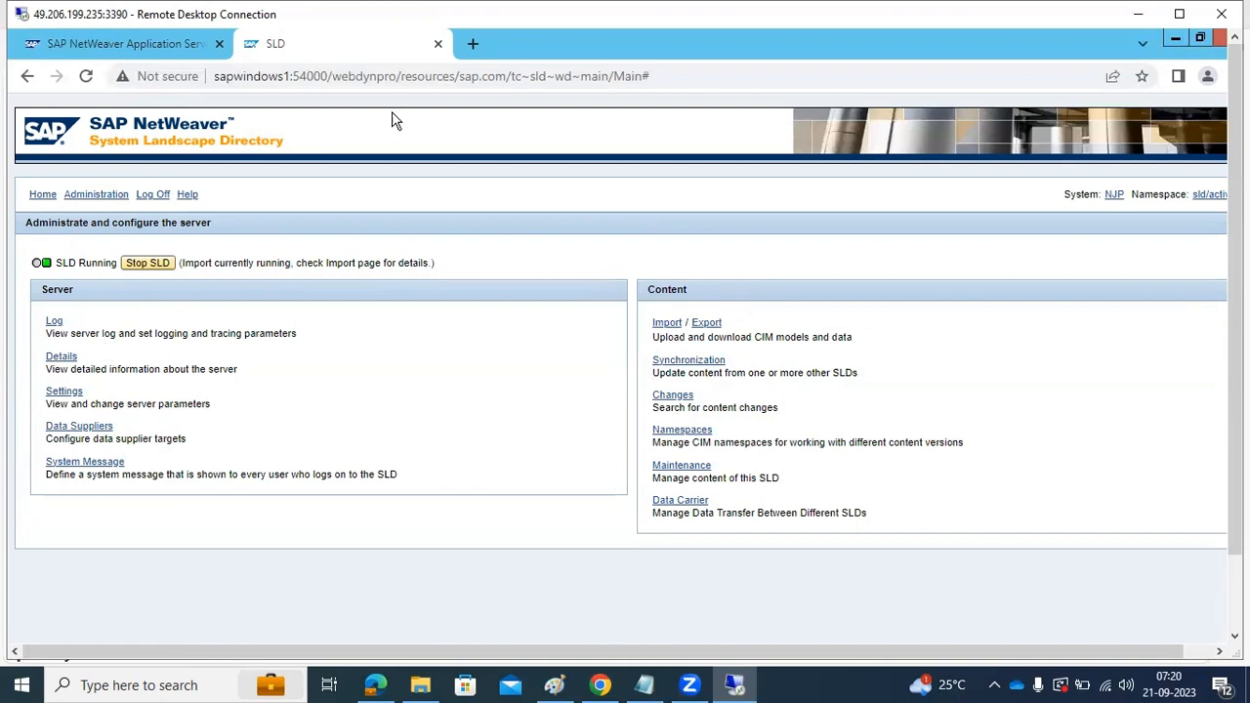
Launch SAP Logon from the server desktop and log on to the ECD system, client 101, as basis with the account password
{"action": "left_click", "coordinate": [1172, 39]}
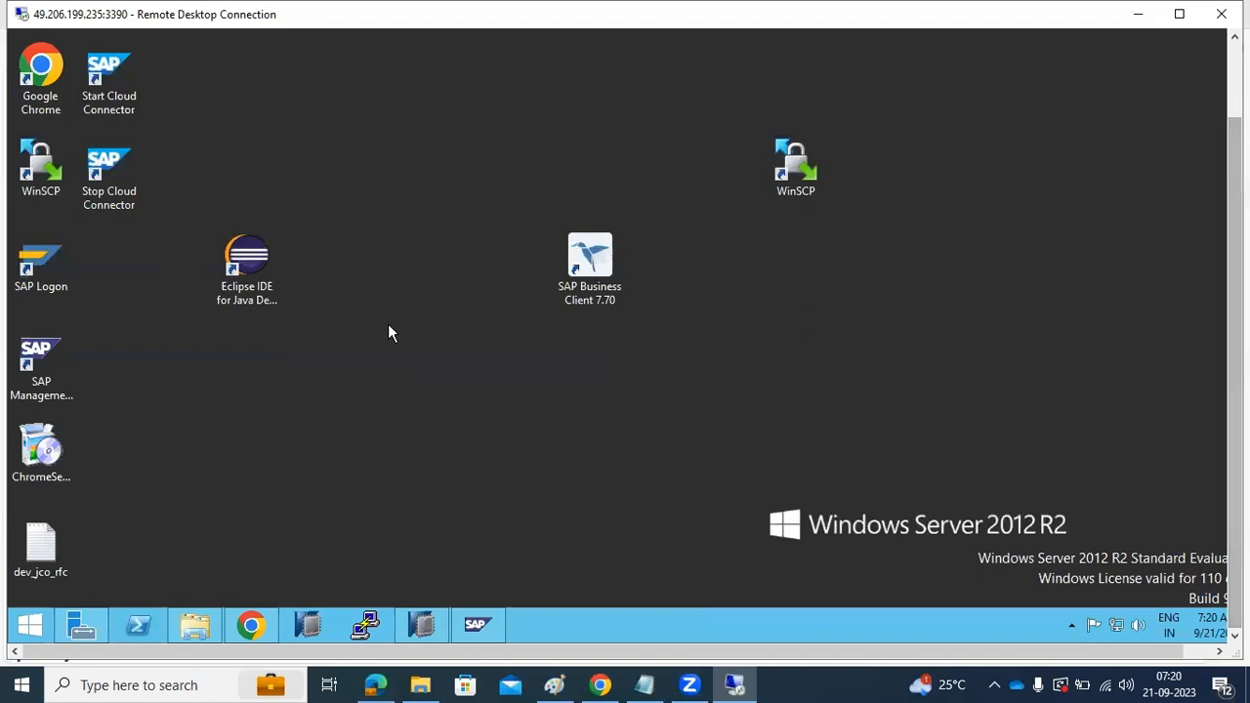
{"action": "left_click_drag", "start_coordinate": [58, 266], "coordinate": [449, 256]}
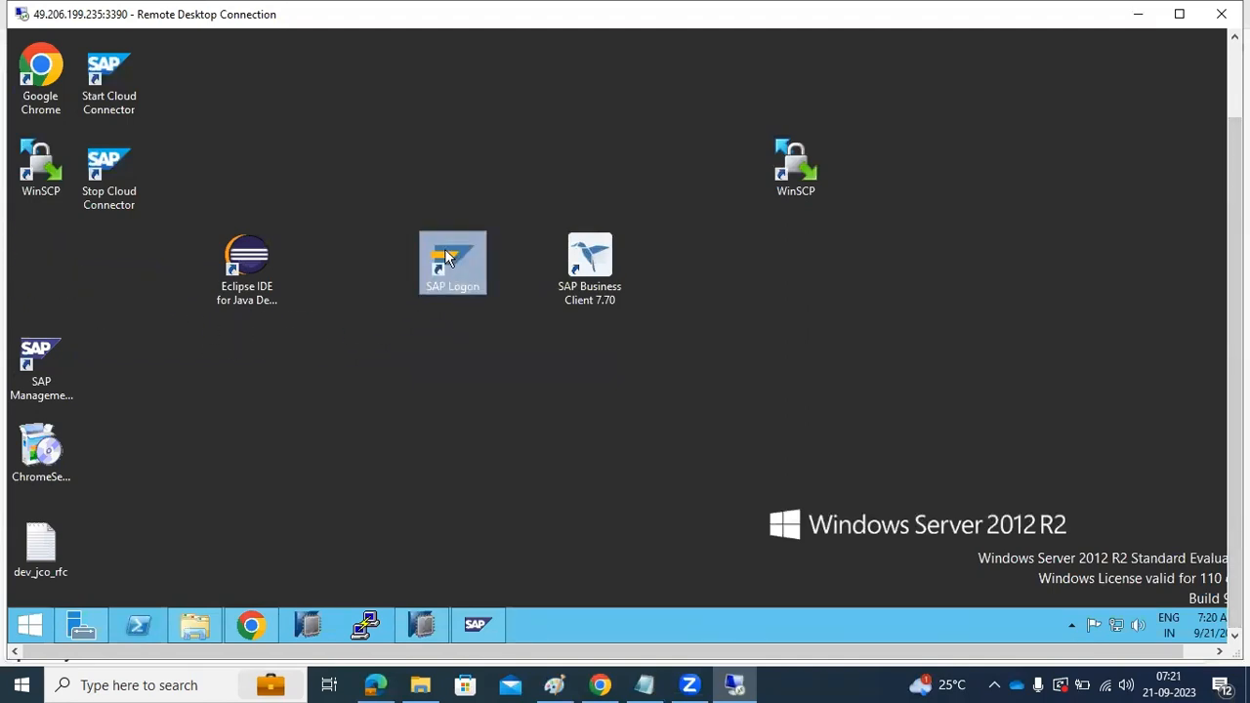
{"action": "double_click", "coordinate": [446, 257]}
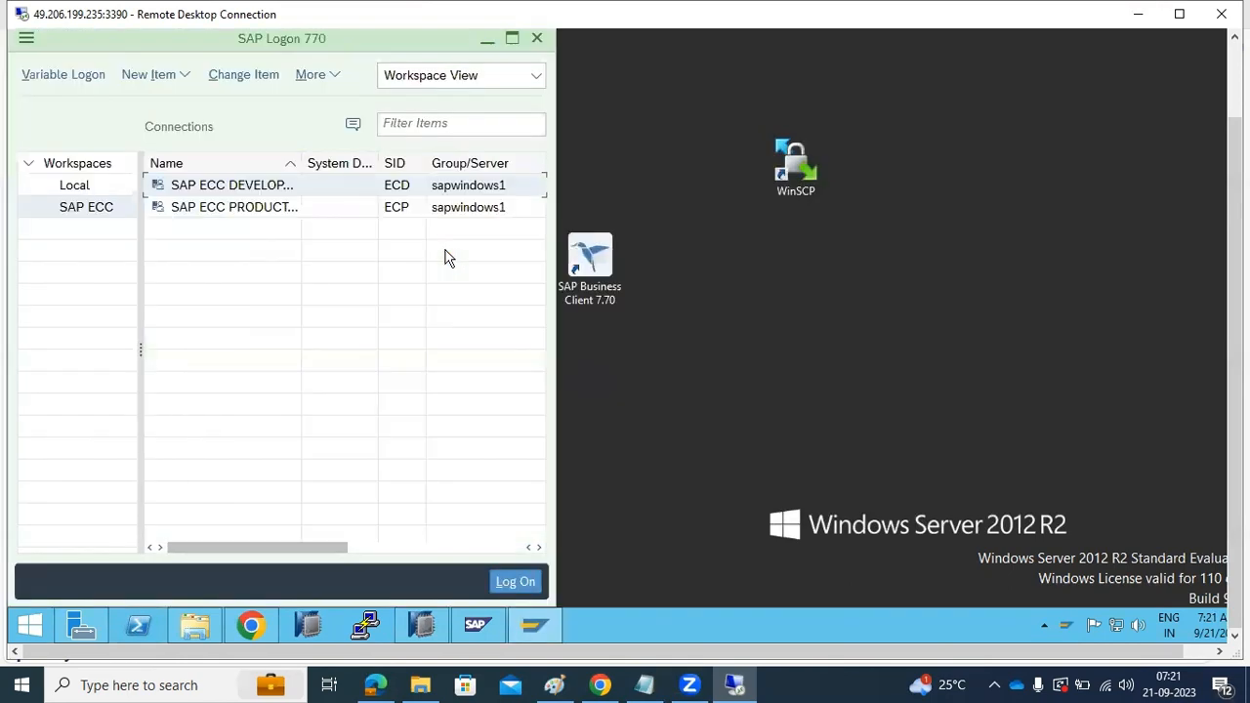
{"action": "double_click", "coordinate": [228, 193]}
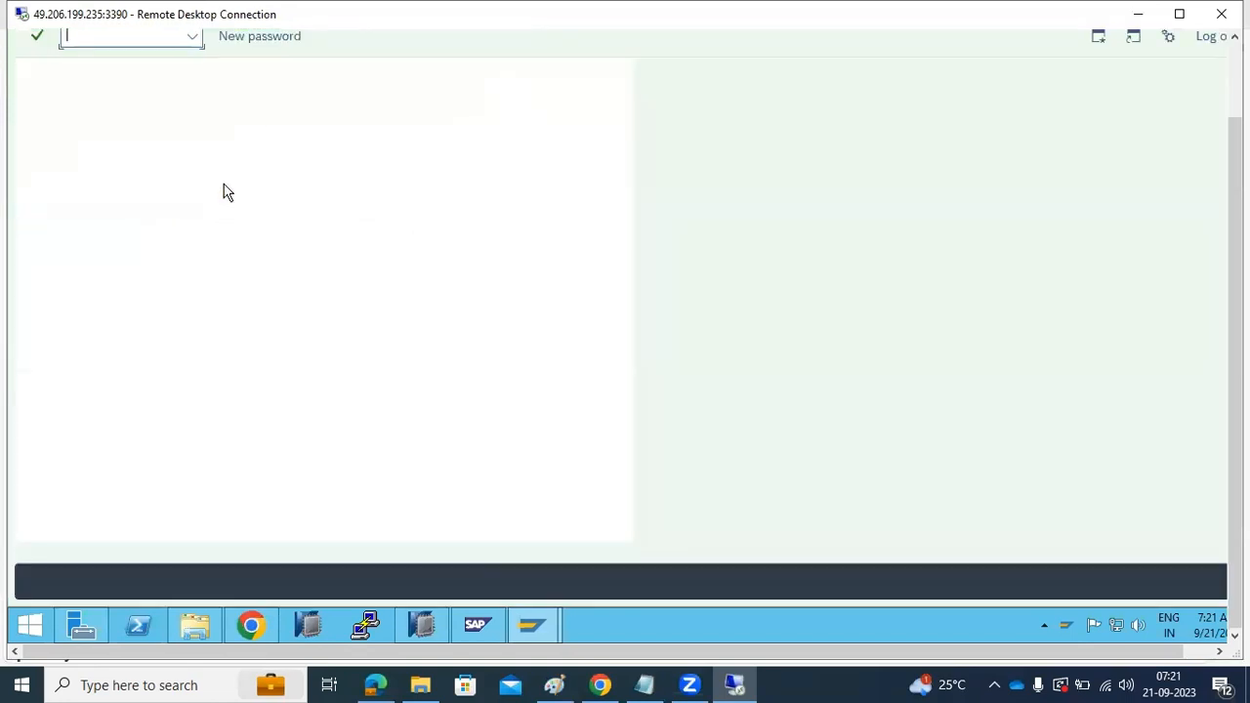
{"action": "type", "text": "b"}
{"action": "left_click", "coordinate": [188, 162]}
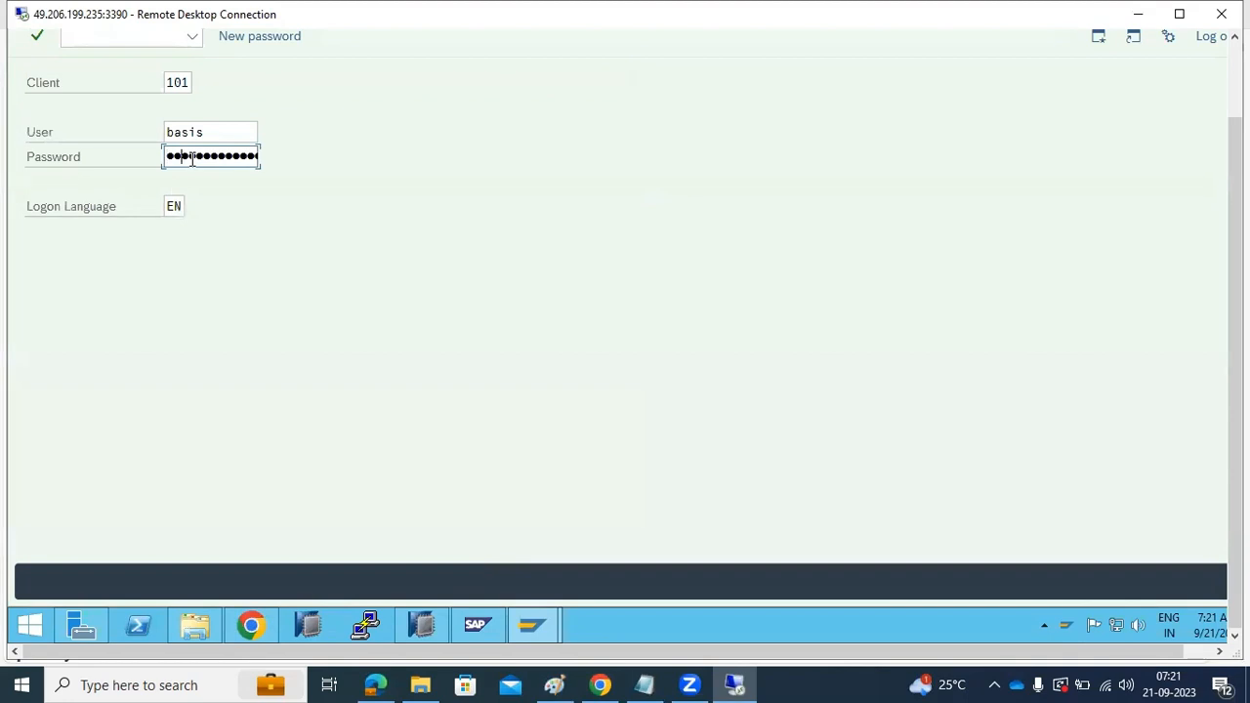
{"action": "type", "text": "••"}
{"action": "key", "text": "Return"}
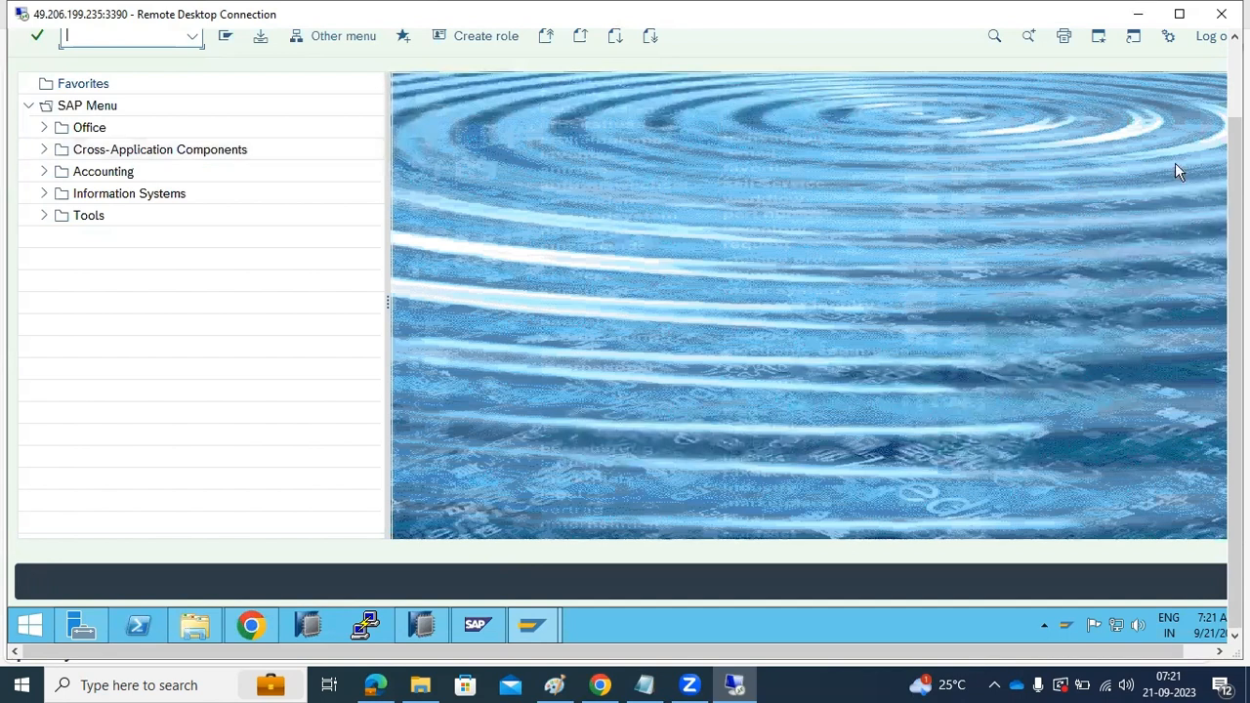
Run transaction RZ70 and set the SLD gateway host to sapwindows1 and the gateway service to sapgw41
{"action": "left_click_drag", "start_coordinate": [1236, 151], "coordinate": [1236, 73]}
{"action": "type", "text": "rz70"}
{"action": "key", "text": "Return"}
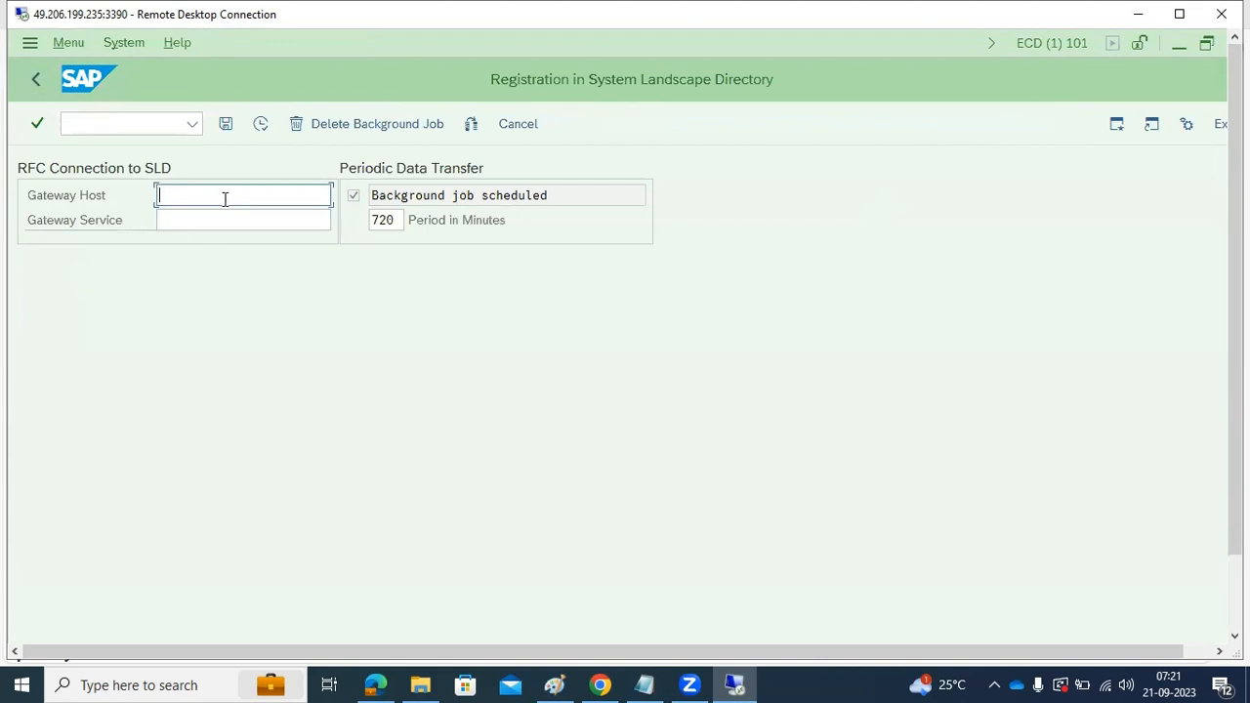
{"action": "type", "text": "apwindows"}
{"action": "key", "text": "Tab"}
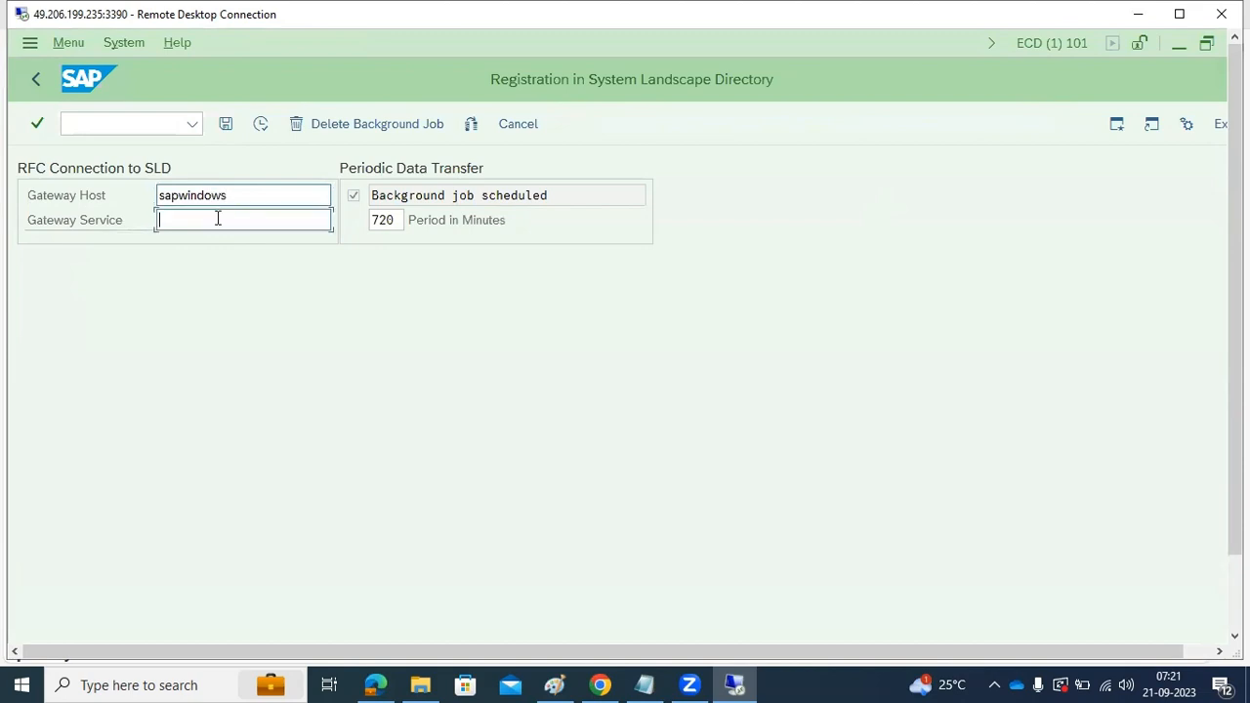
{"action": "left_click", "coordinate": [292, 195]}
{"action": "type", "text": "1"}
{"action": "key", "text": "Tab"}
{"action": "type", "text": "sapgw41"}
Start the SLD data collection with periodic scheduling, review its execution log and exit the local SLD administration
{"action": "left_click", "coordinate": [259, 125]}
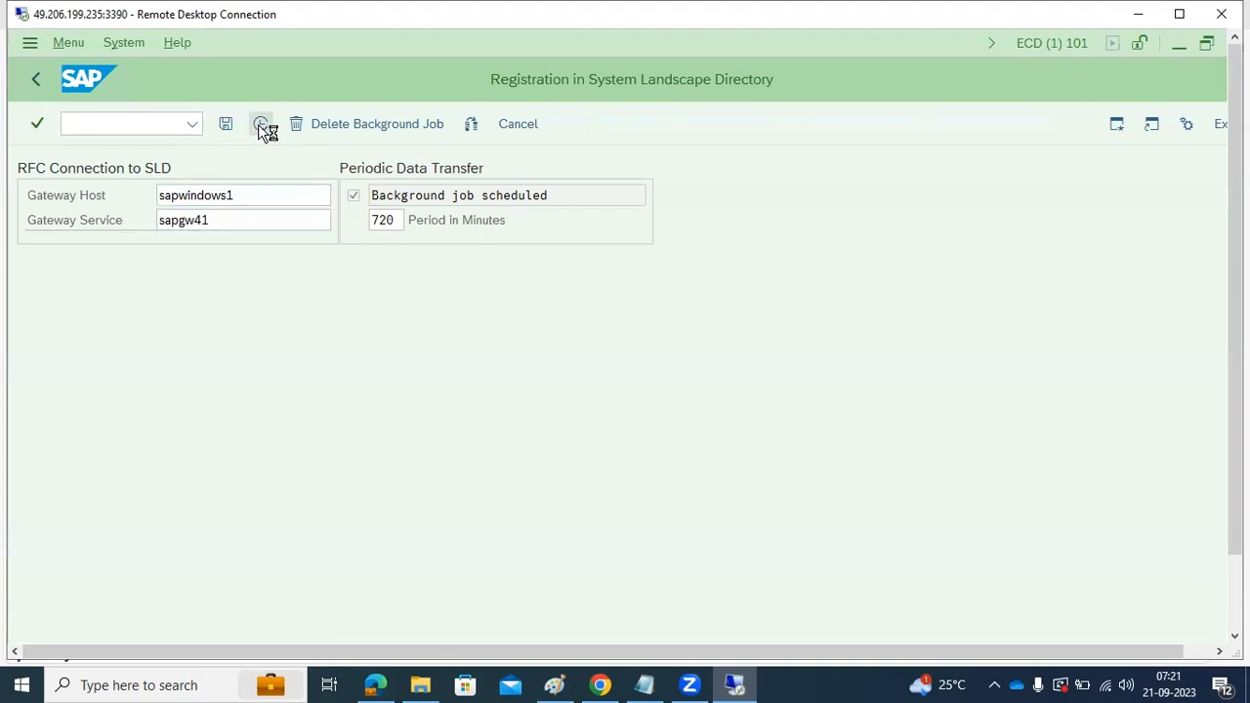
{"action": "left_click", "coordinate": [320, 459]}
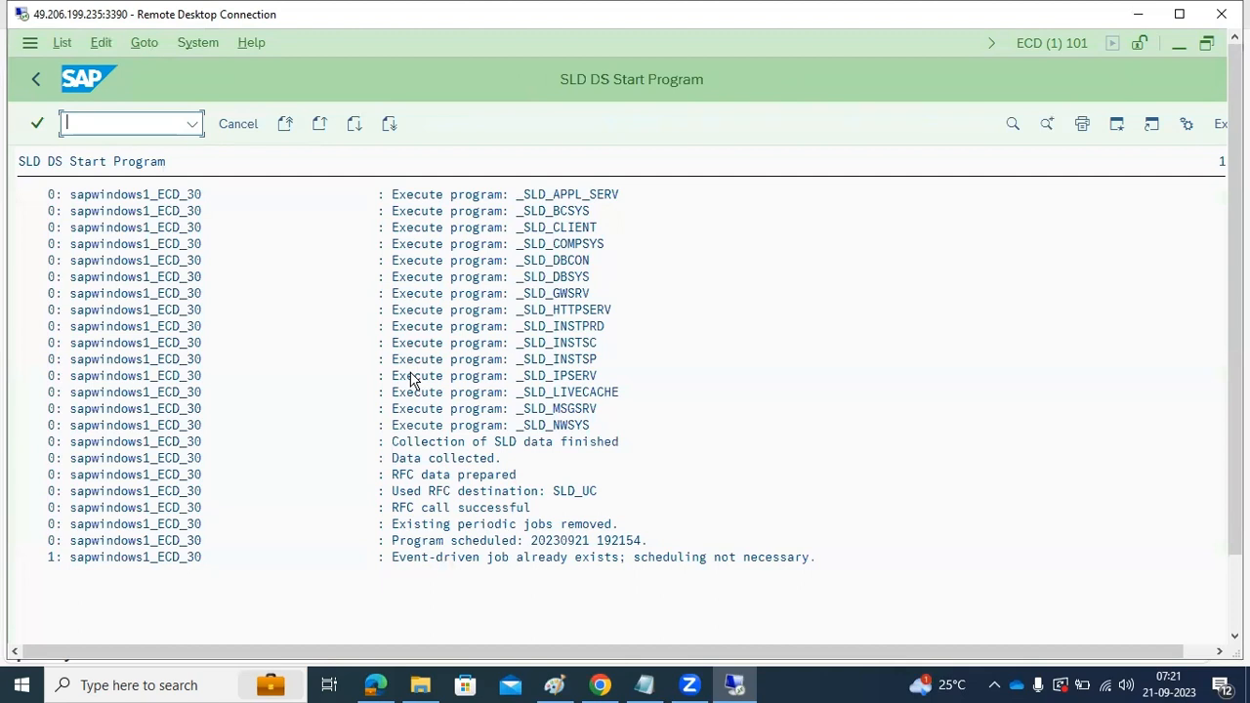
{"action": "left_click", "coordinate": [417, 509]}
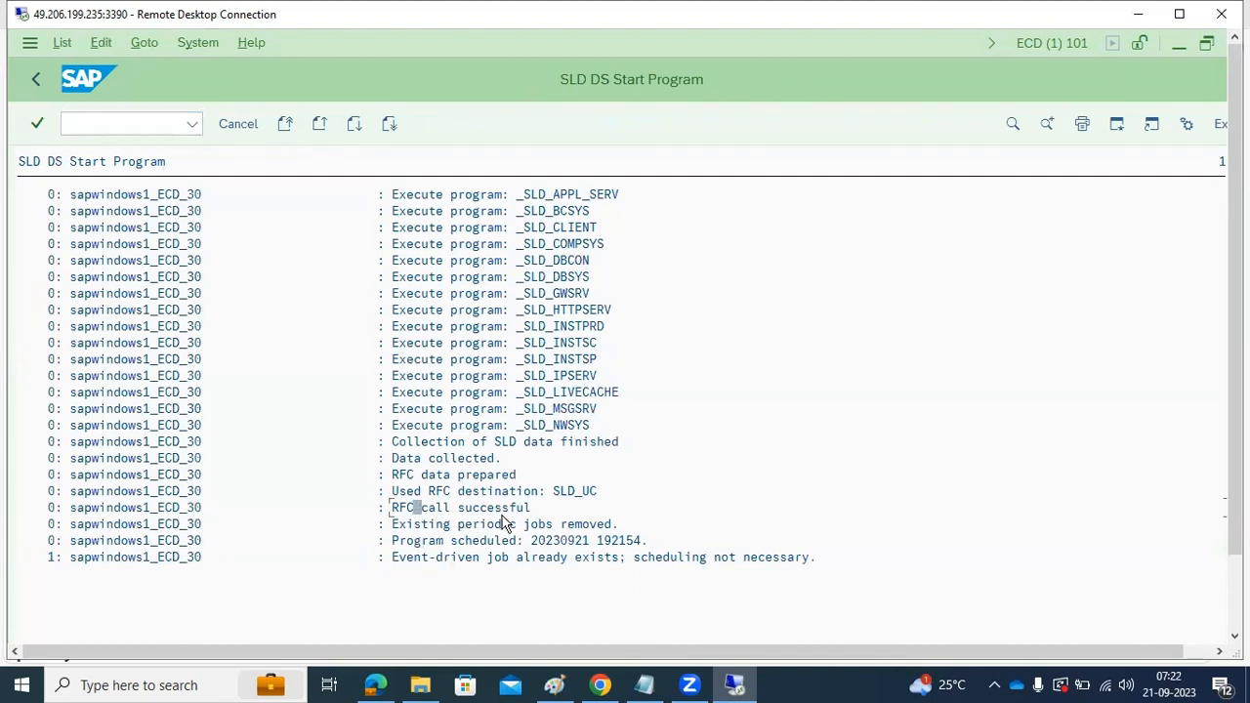
{"action": "left_click", "coordinate": [34, 83]}
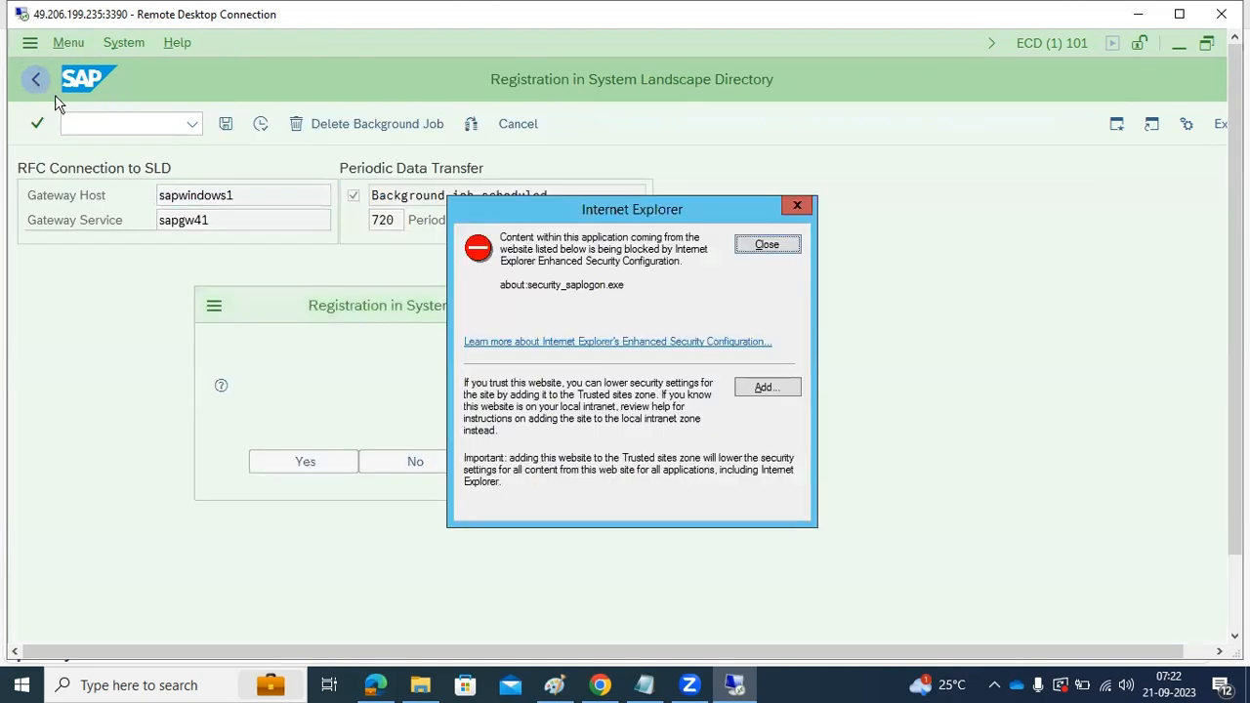
{"action": "left_click", "coordinate": [764, 247]}
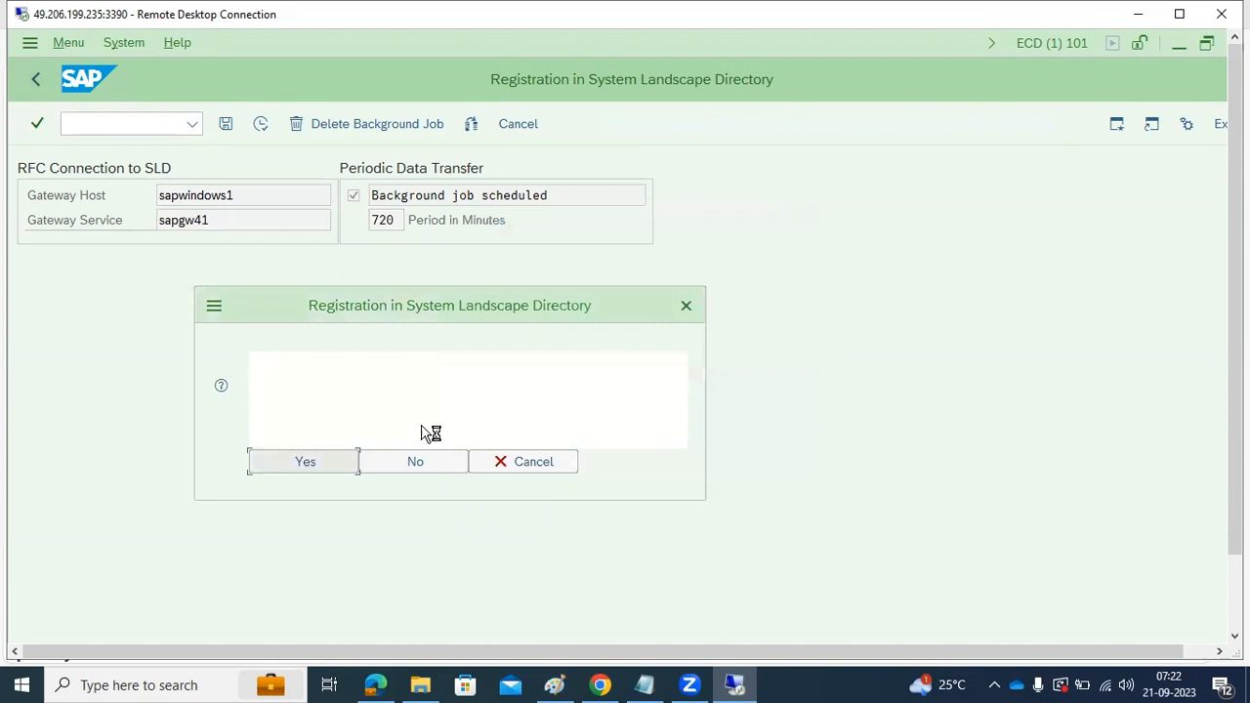
{"action": "left_click", "coordinate": [328, 463]}
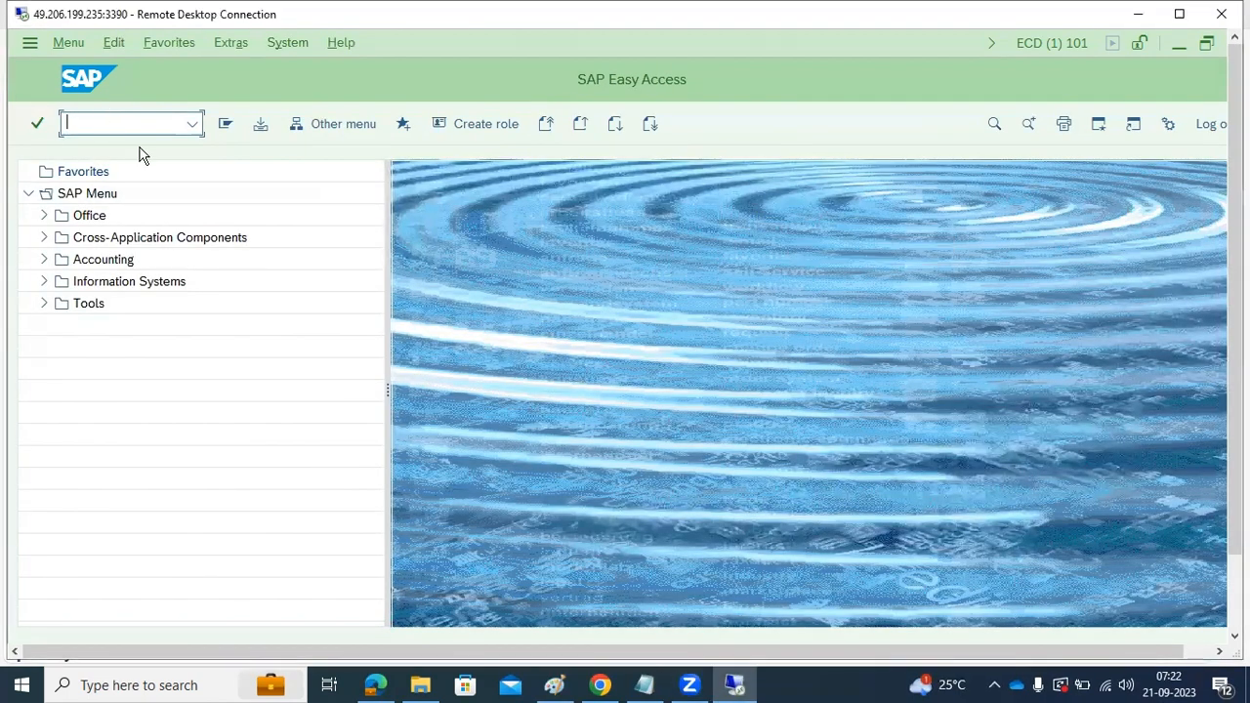
Run transaction SLDAPICUST, switch the SLD access data to change mode and insert a new connection row
{"action": "type", "text": "sldapicust"}
{"action": "key", "text": "Return"}
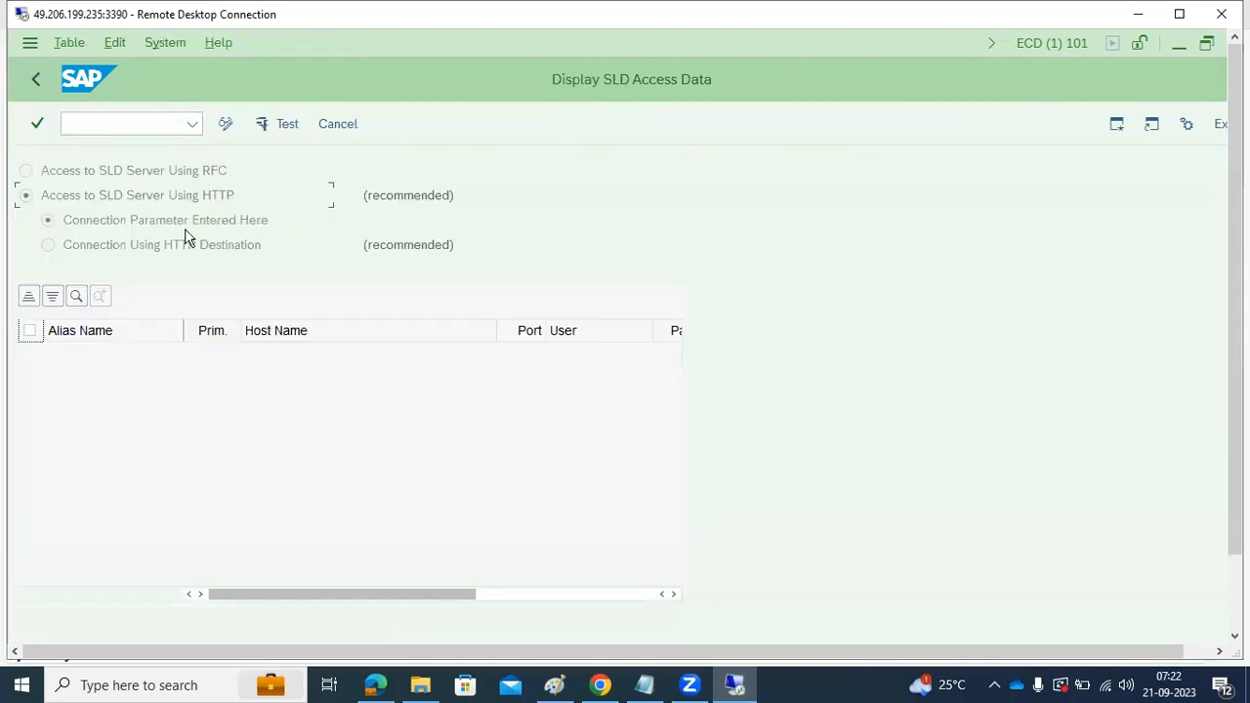
{"action": "left_click", "coordinate": [225, 128]}
{"action": "left_click", "coordinate": [136, 298]}
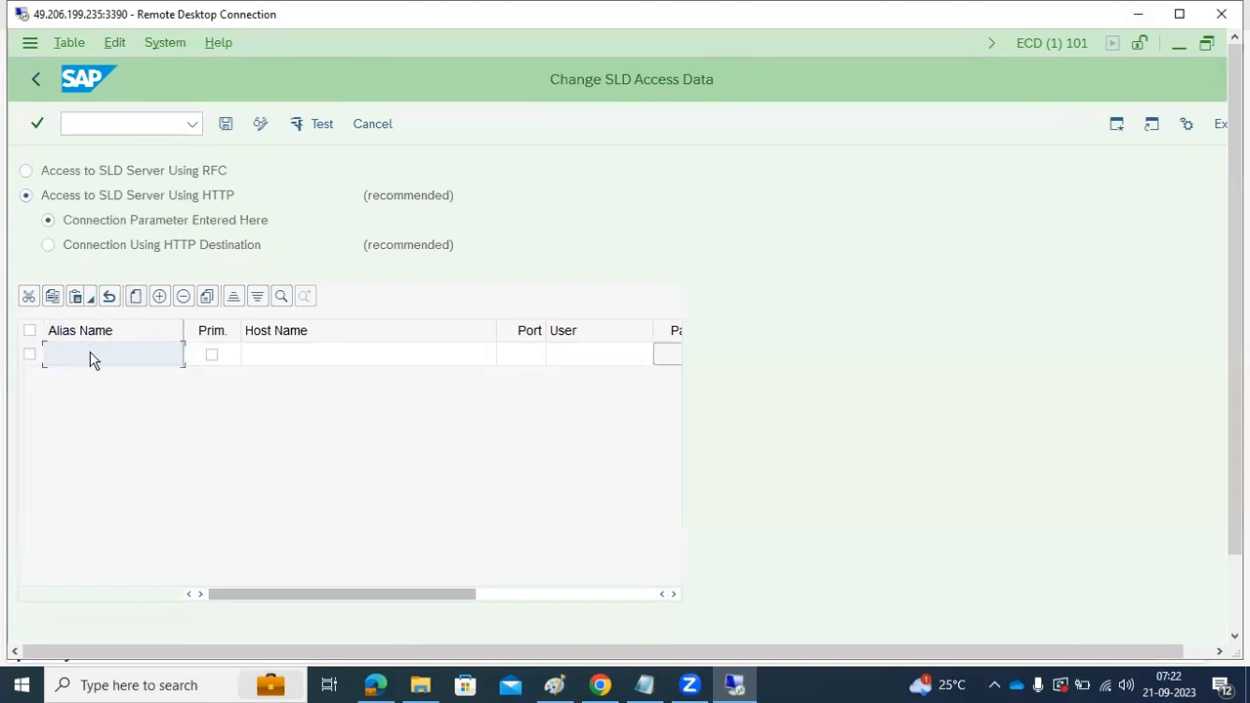
Fill in the new SLD access entry with alias SLD_ECD, host name sapwindows1 and port 54000
{"action": "type", "text": "SLD_ECD"}
{"action": "left_click", "coordinate": [278, 359]}
{"action": "type", "text": "sapw"}
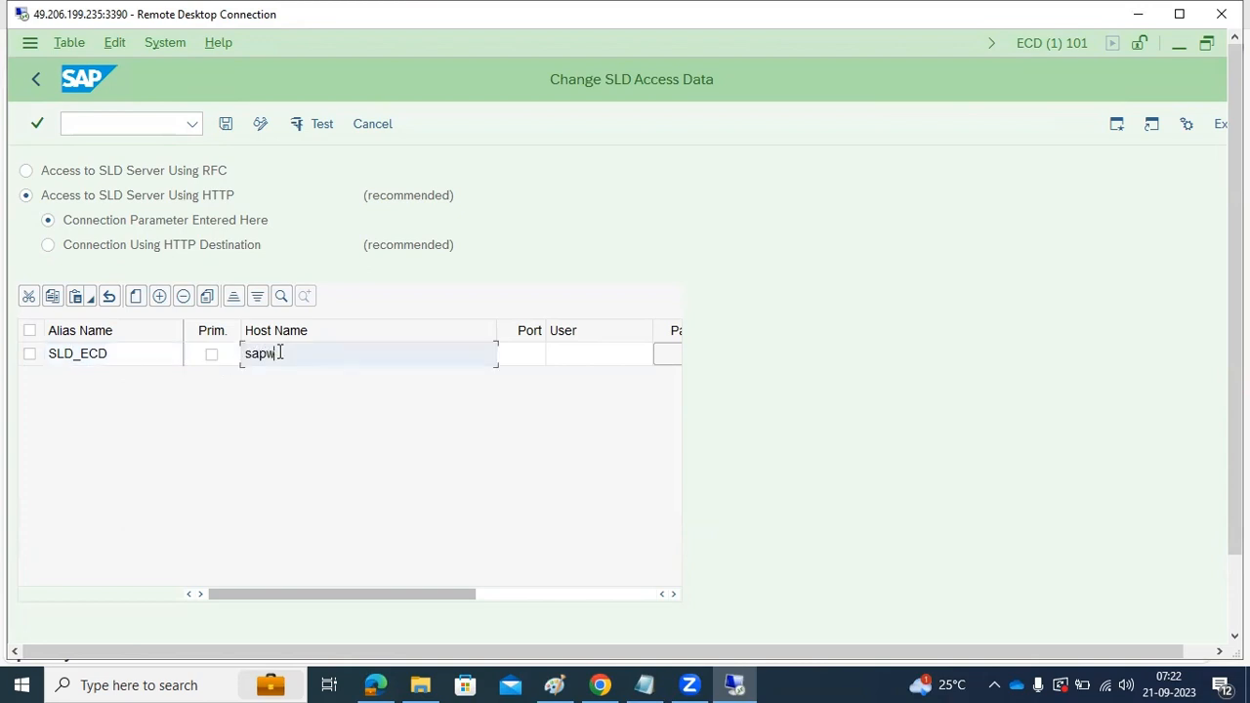
{"action": "type", "text": "indows1"}
{"action": "left_click", "coordinate": [512, 357]}
{"action": "type", "text": "54"}
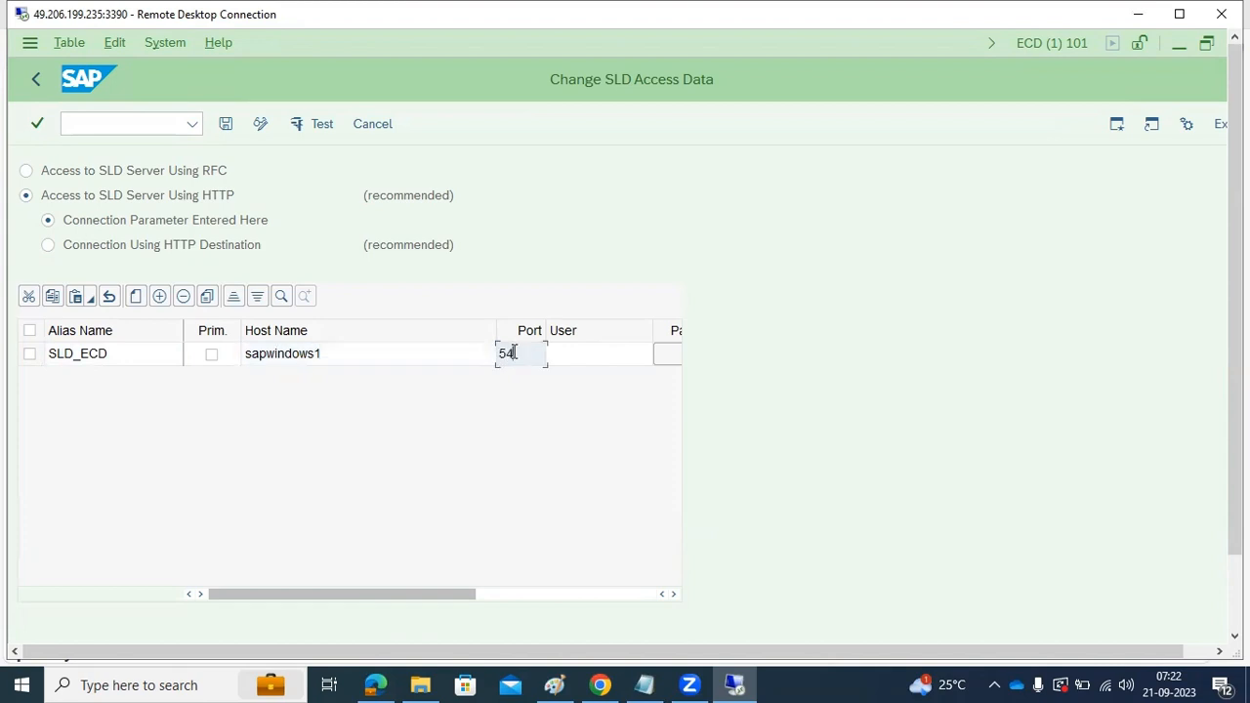
{"action": "type", "text": "000"}
Set the SLD access entry's user to Administrator and store that account's password
{"action": "left_click", "coordinate": [579, 352]}
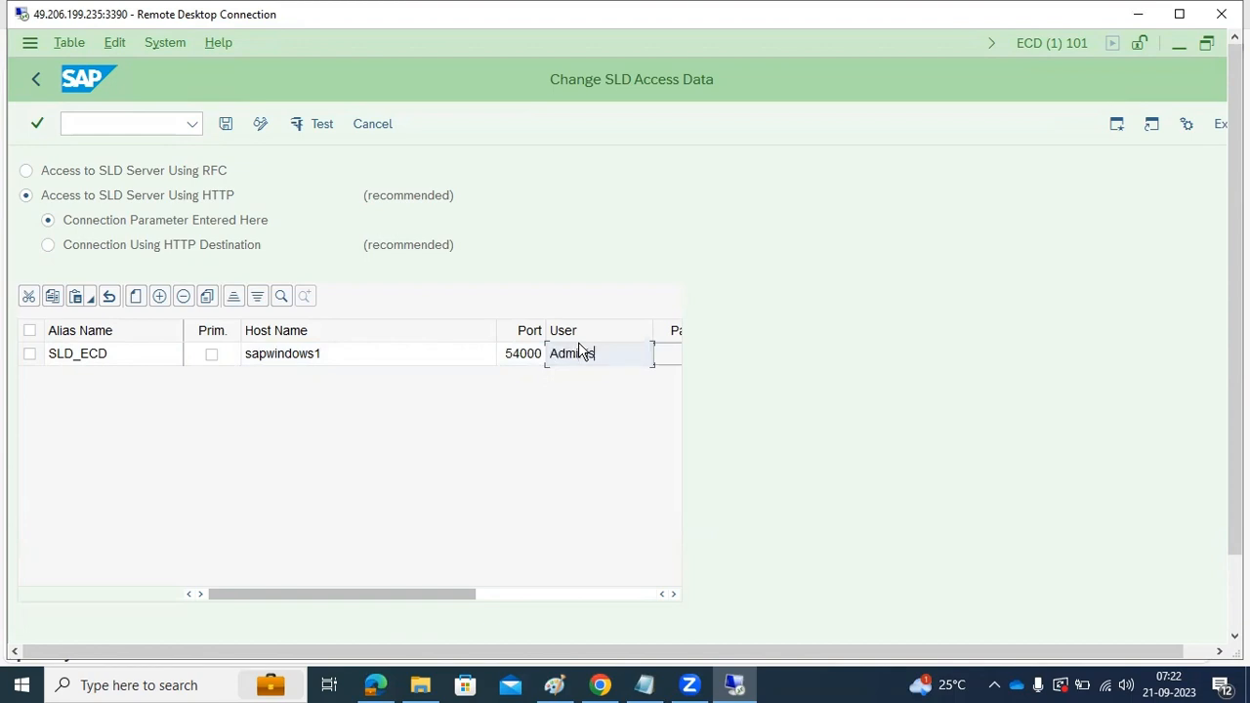
{"action": "type", "text": "Administrator"}
{"action": "left_click", "coordinate": [668, 358]}
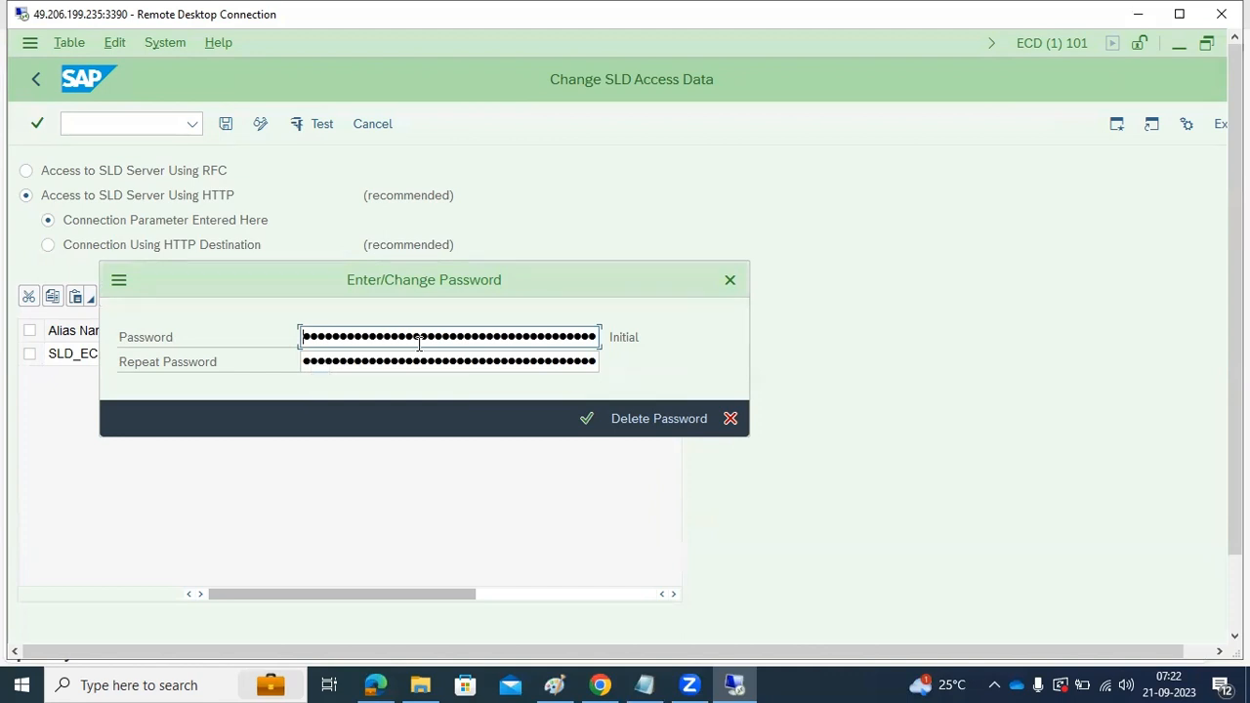
{"action": "type", "text": "•••"}
{"action": "key", "text": "Tab"}
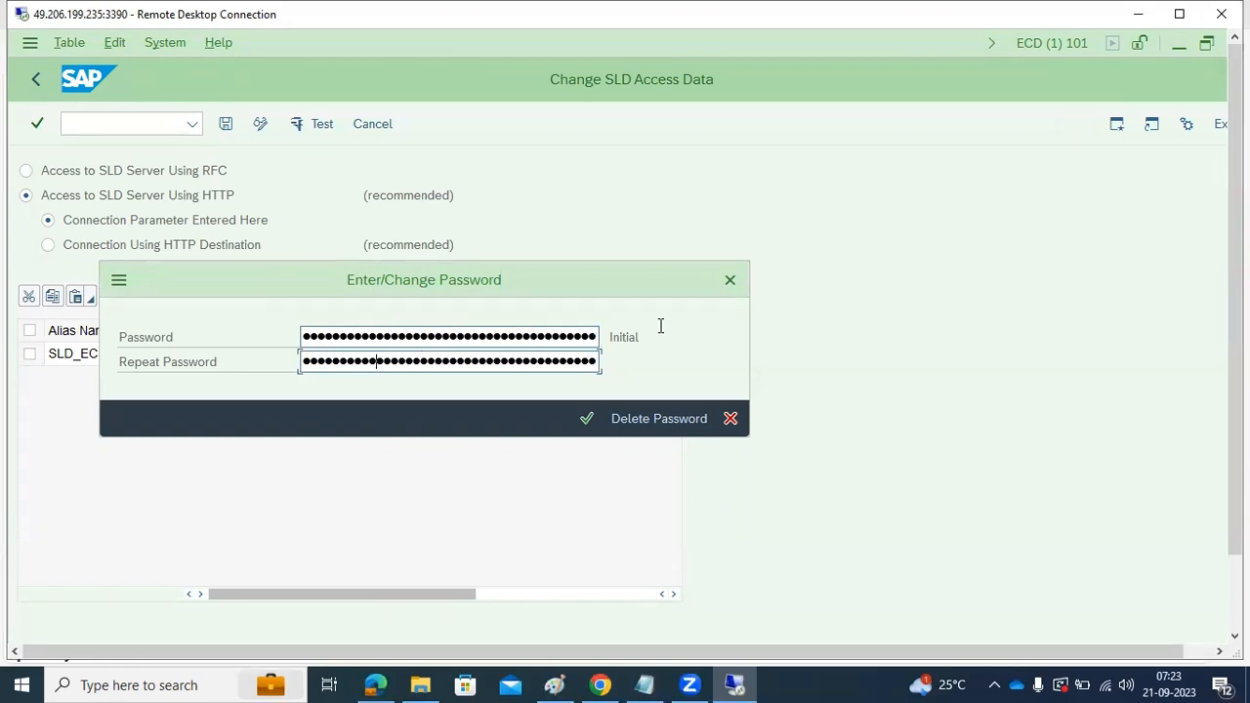
{"action": "left_click", "coordinate": [587, 418]}
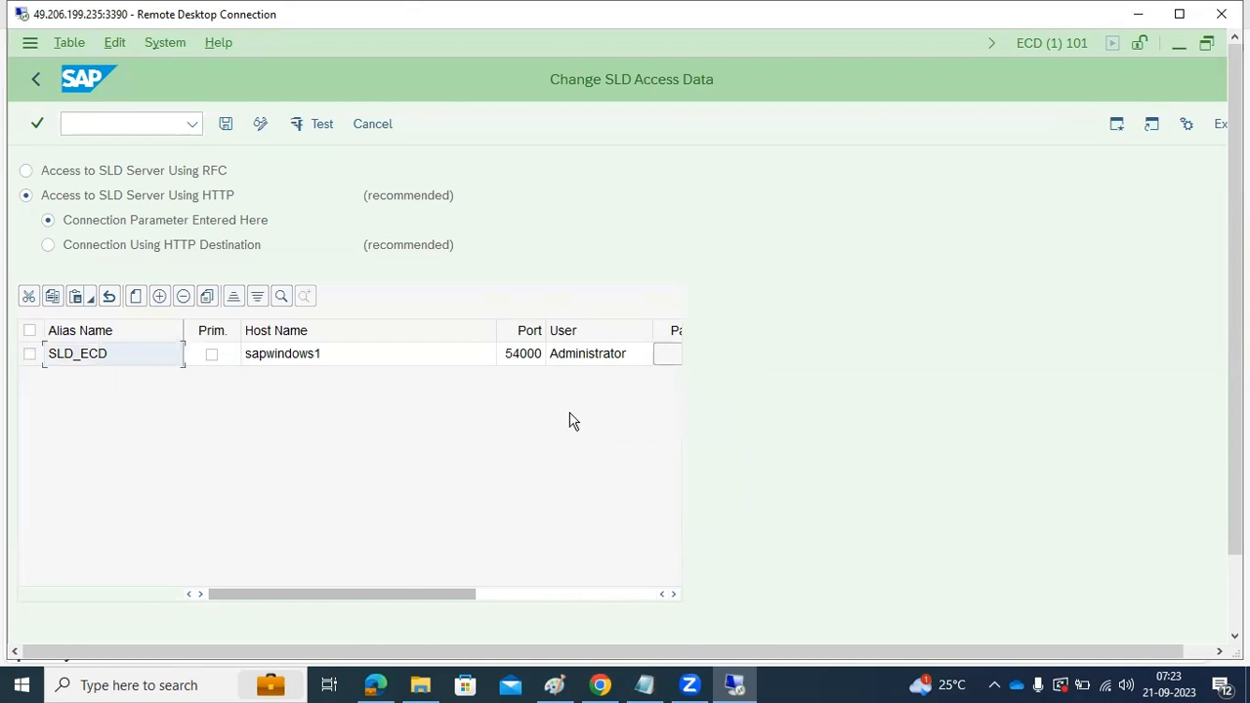
Mark the SLD_ECD entry as primary, select its row and save the SLD access data
{"action": "left_click", "coordinate": [211, 357]}
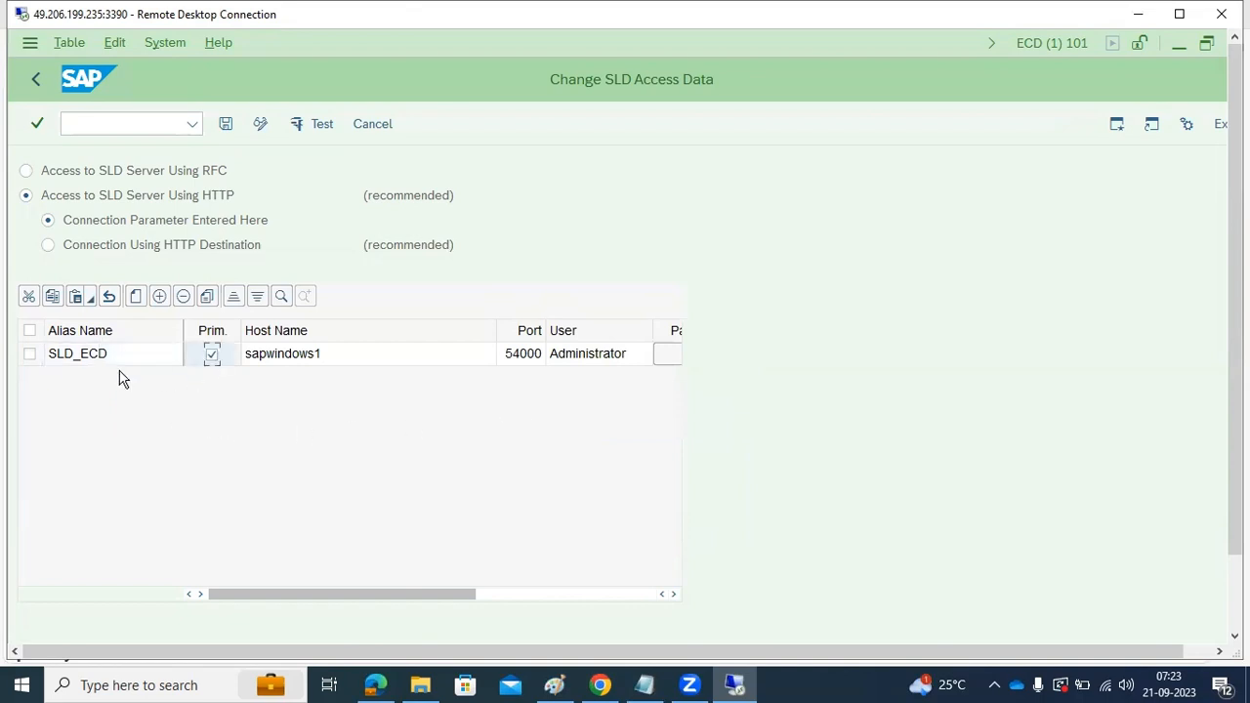
{"action": "left_click", "coordinate": [29, 357]}
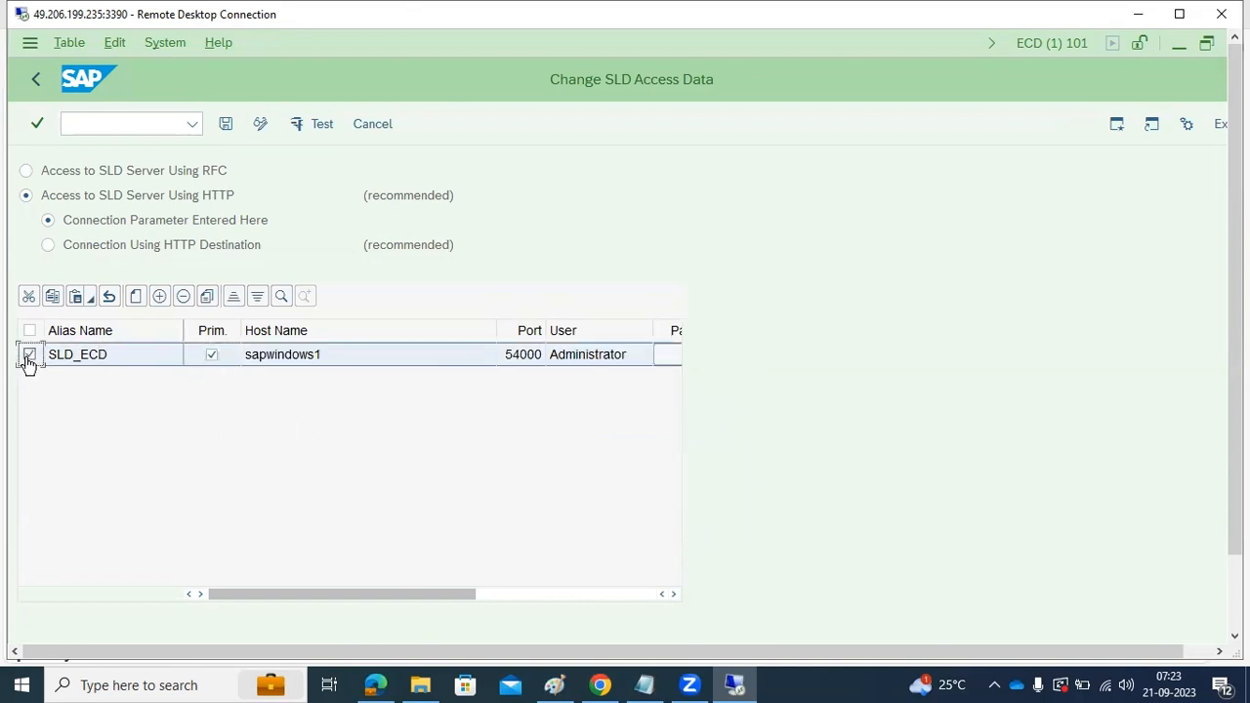
{"action": "left_click", "coordinate": [225, 125]}
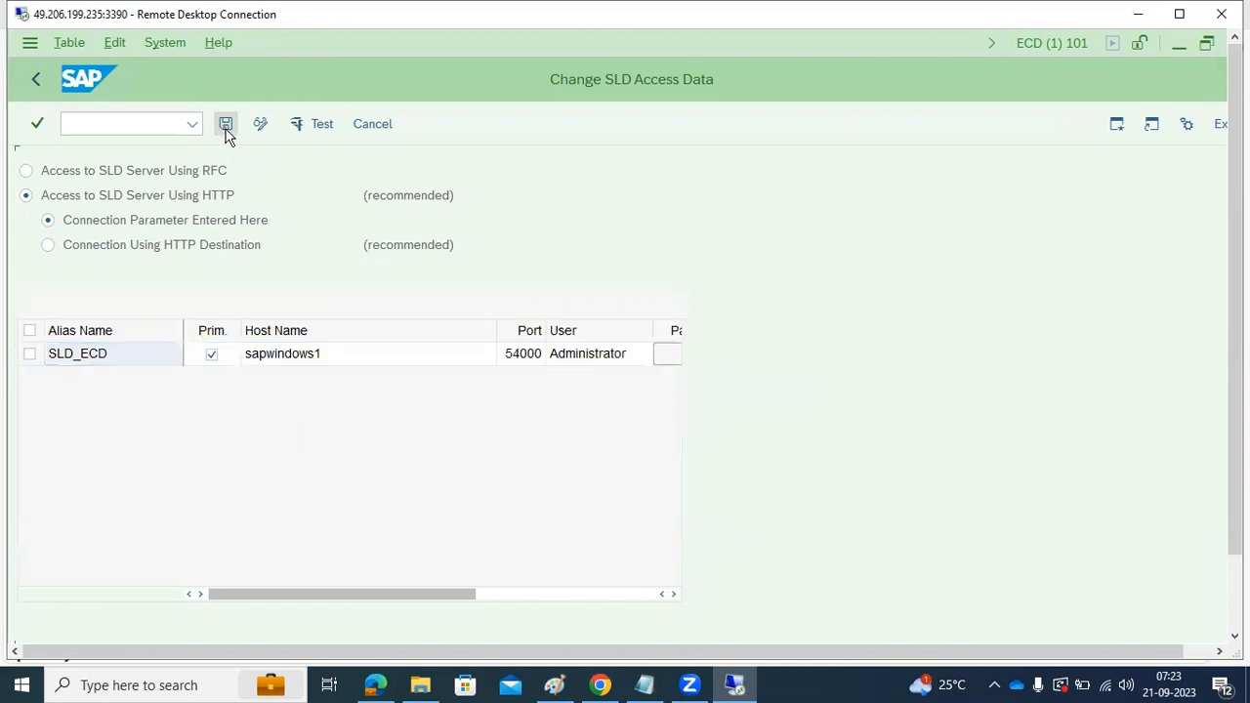
Request the SLD connection test, dismiss the security notices and leave the SLD access data with the changes saved
{"action": "left_click", "coordinate": [306, 129]}
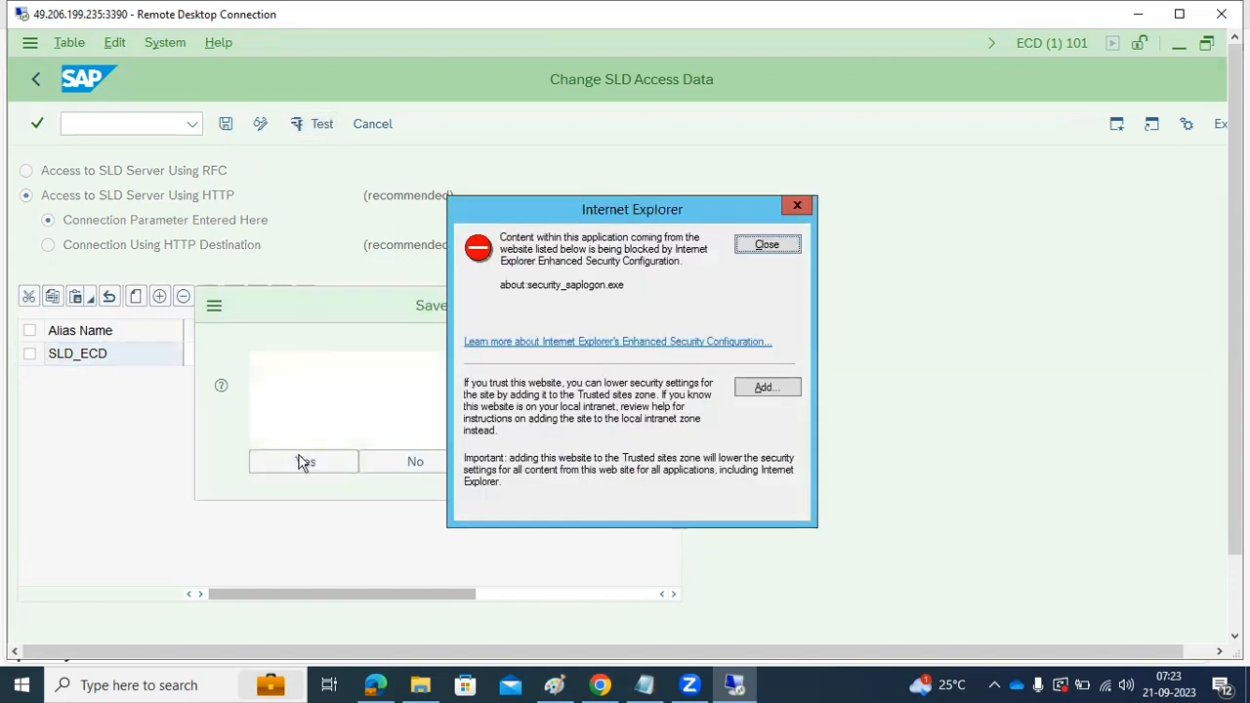
{"action": "left_click", "coordinate": [306, 451]}
{"action": "left_click", "coordinate": [767, 245]}
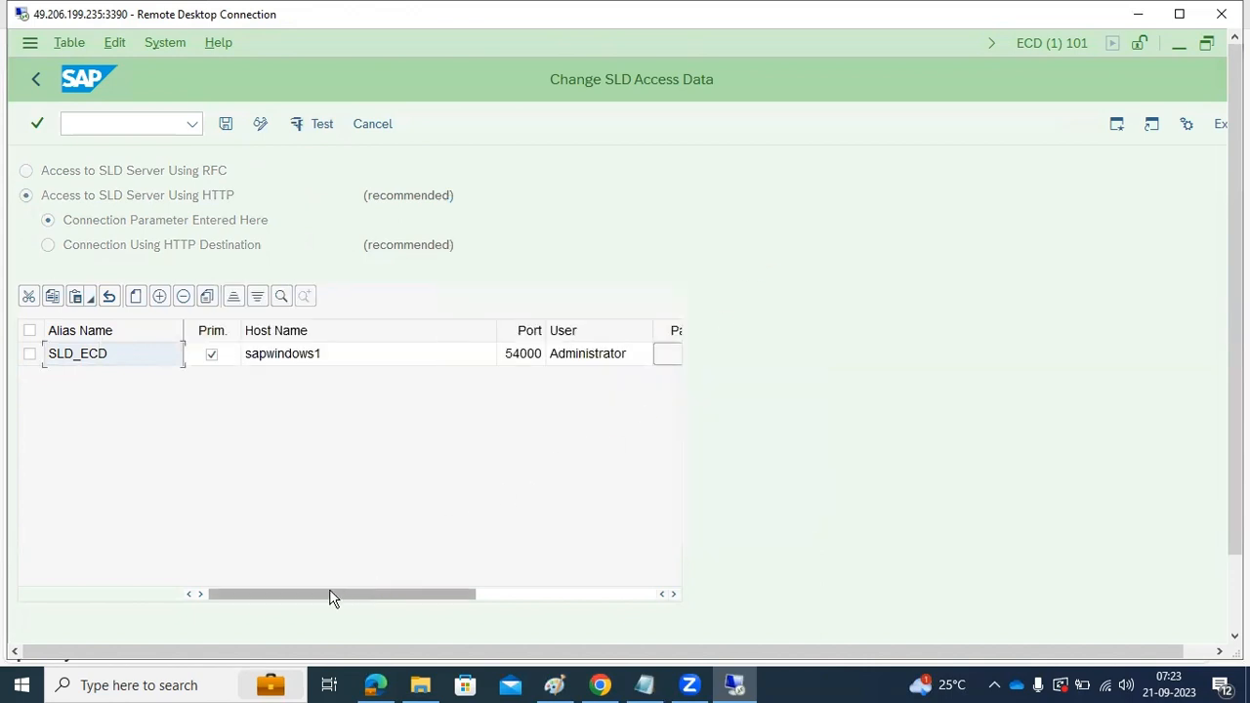
{"action": "left_click", "coordinate": [36, 83]}
{"action": "left_click", "coordinate": [274, 461]}
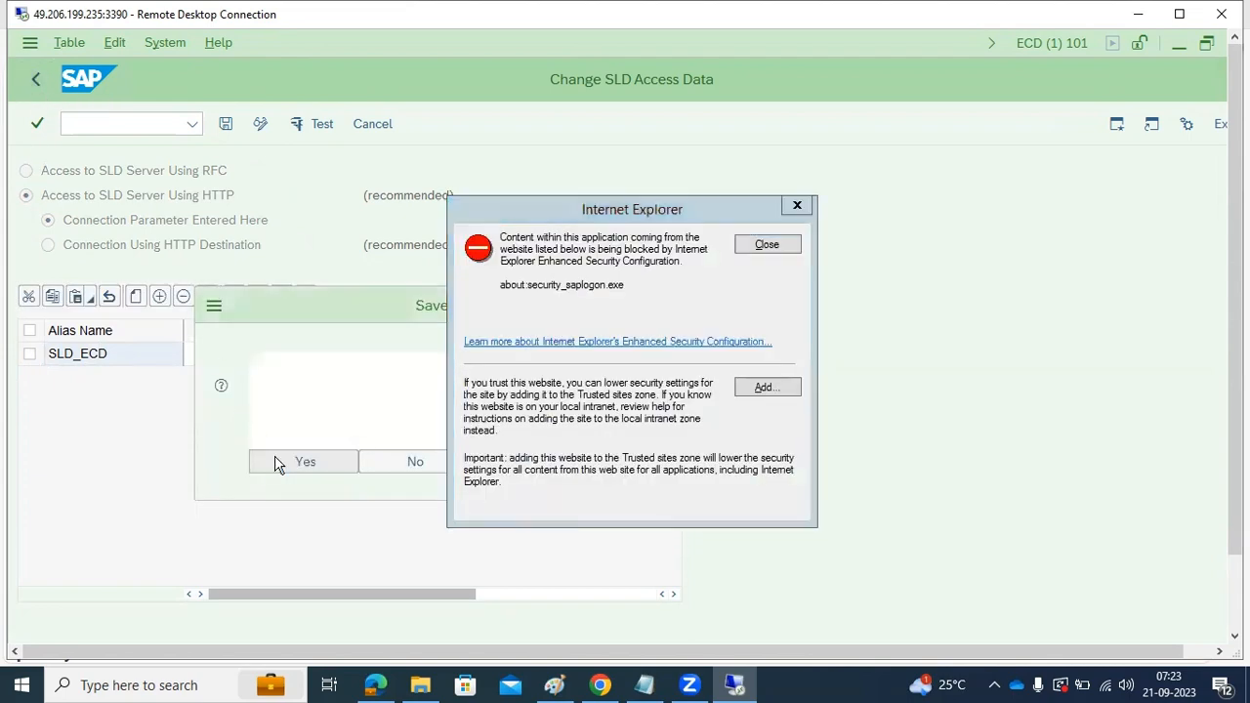
{"action": "left_click", "coordinate": [787, 245]}
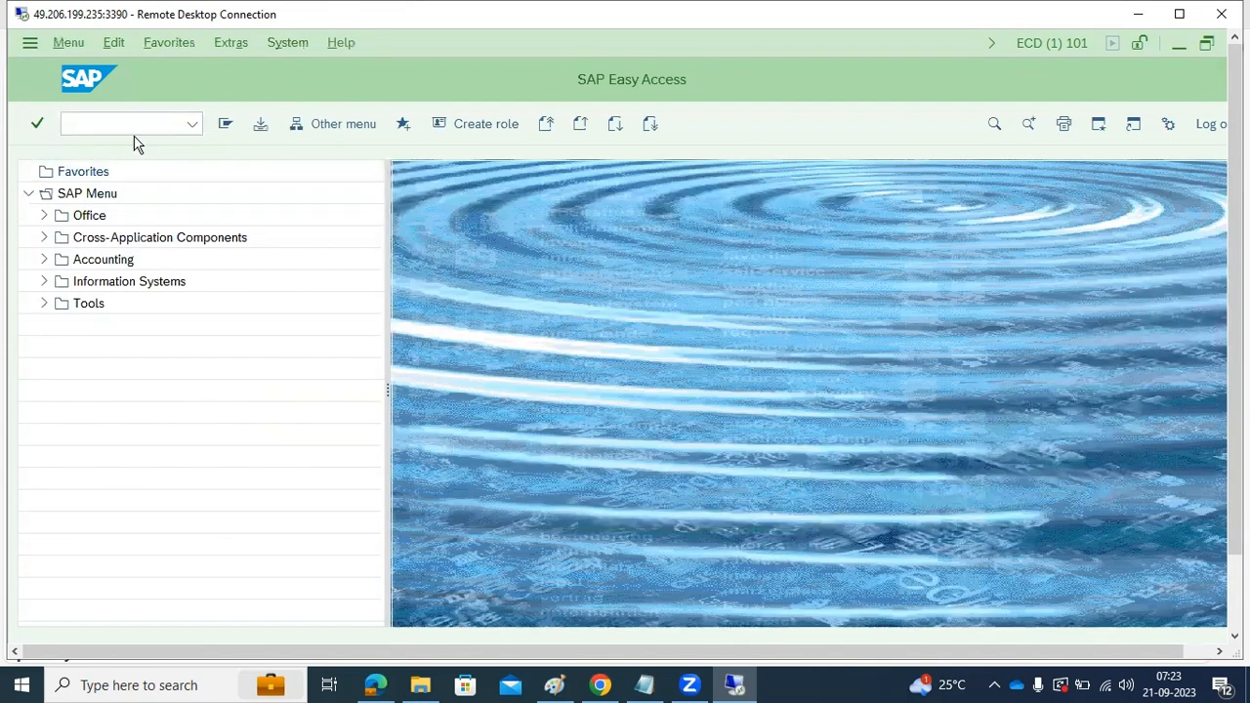
{"action": "type", "text": "sld"}
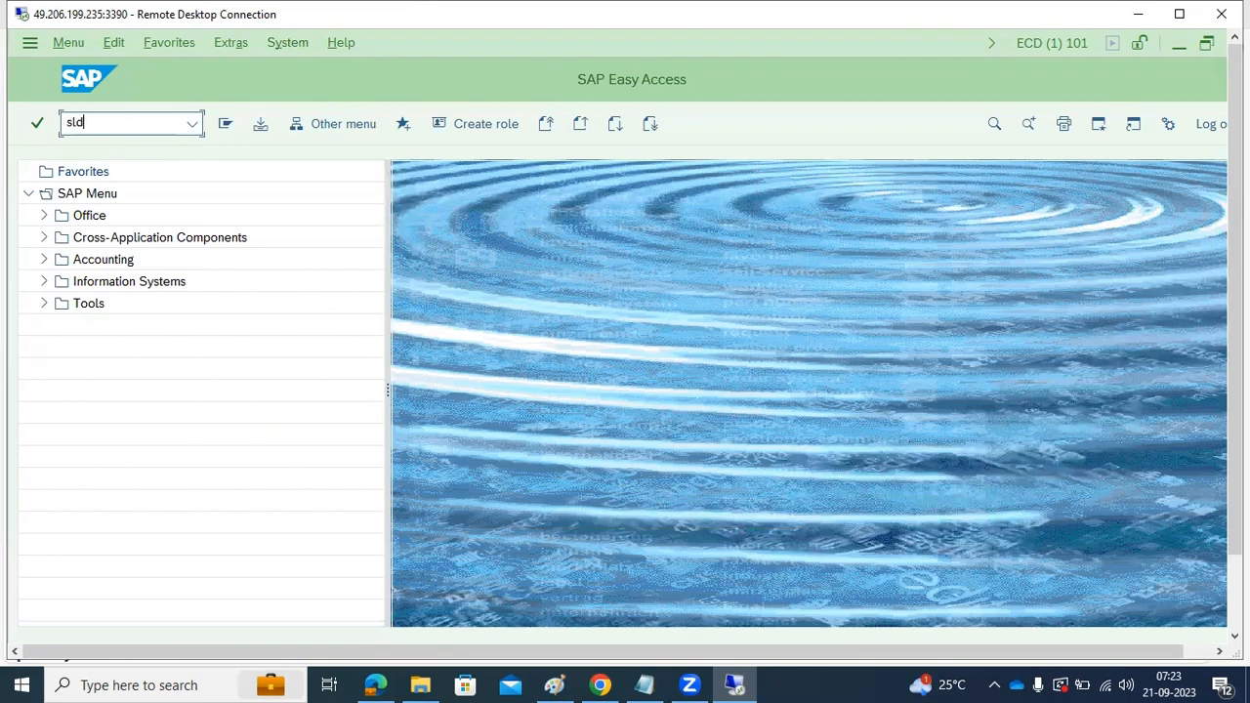
{"action": "type", "text": "check"}
{"action": "key", "text": "Return"}
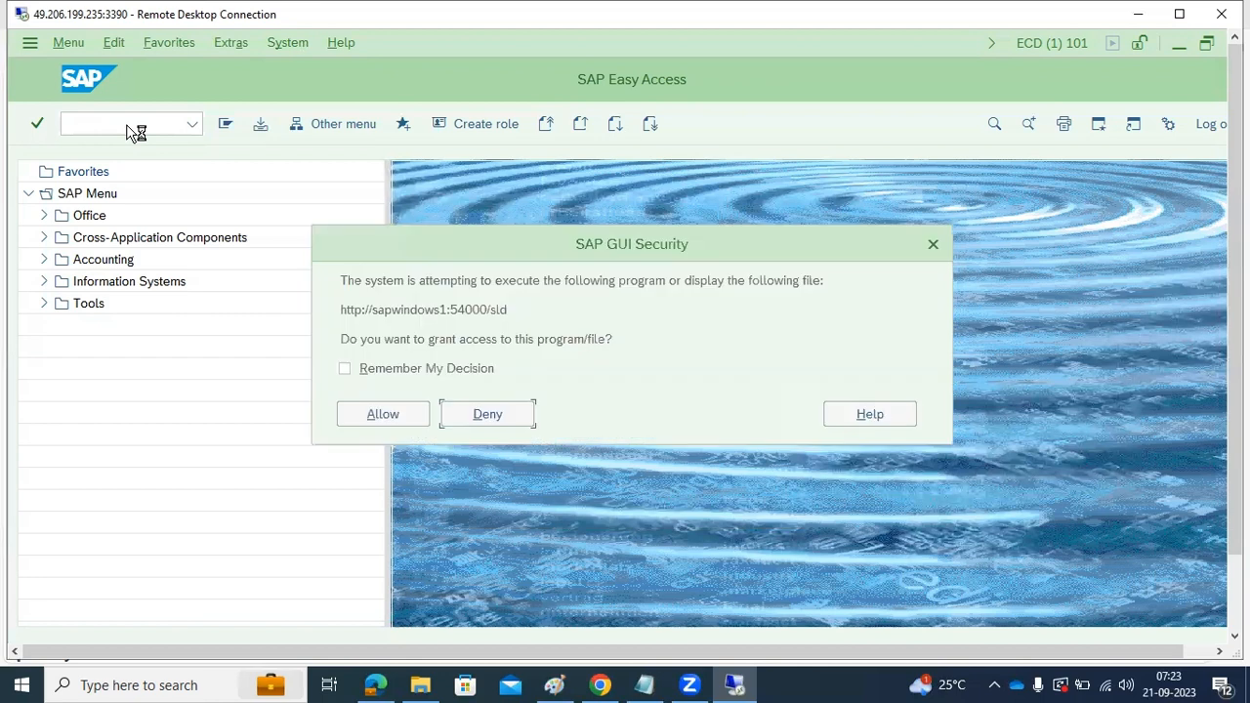
{"action": "left_click_drag", "start_coordinate": [341, 305], "coordinate": [508, 310]}
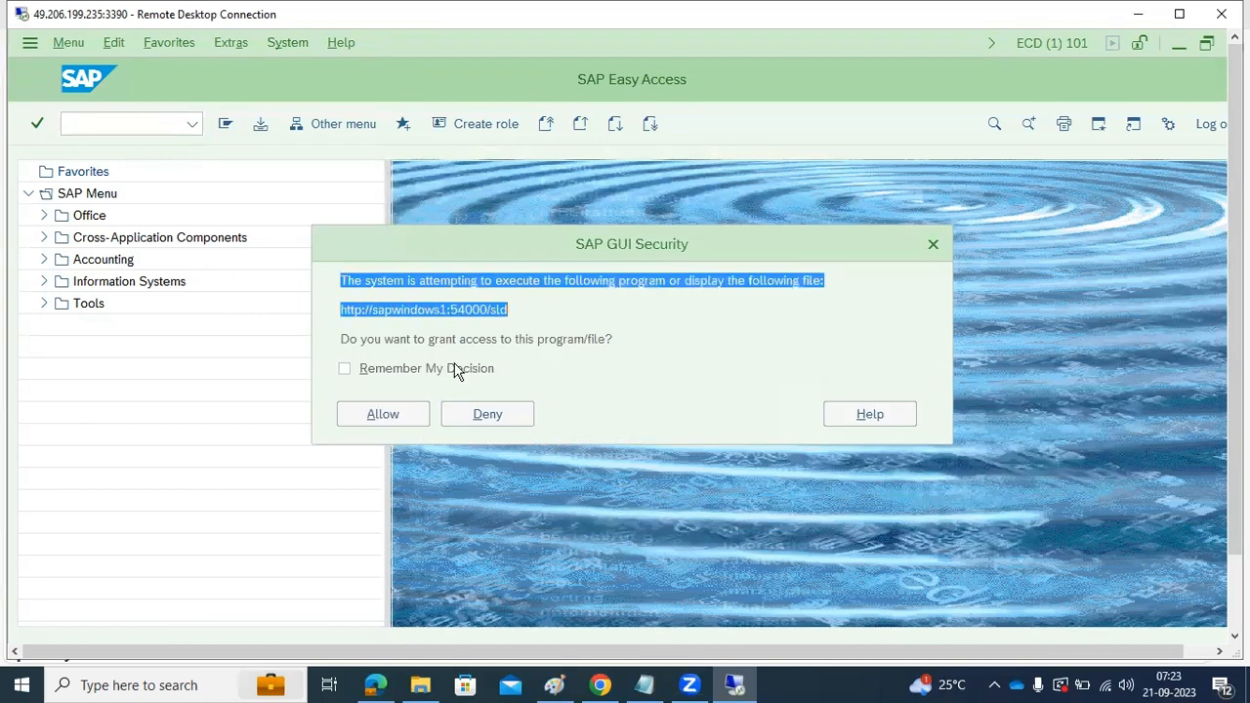
{"action": "left_click", "coordinate": [387, 415]}
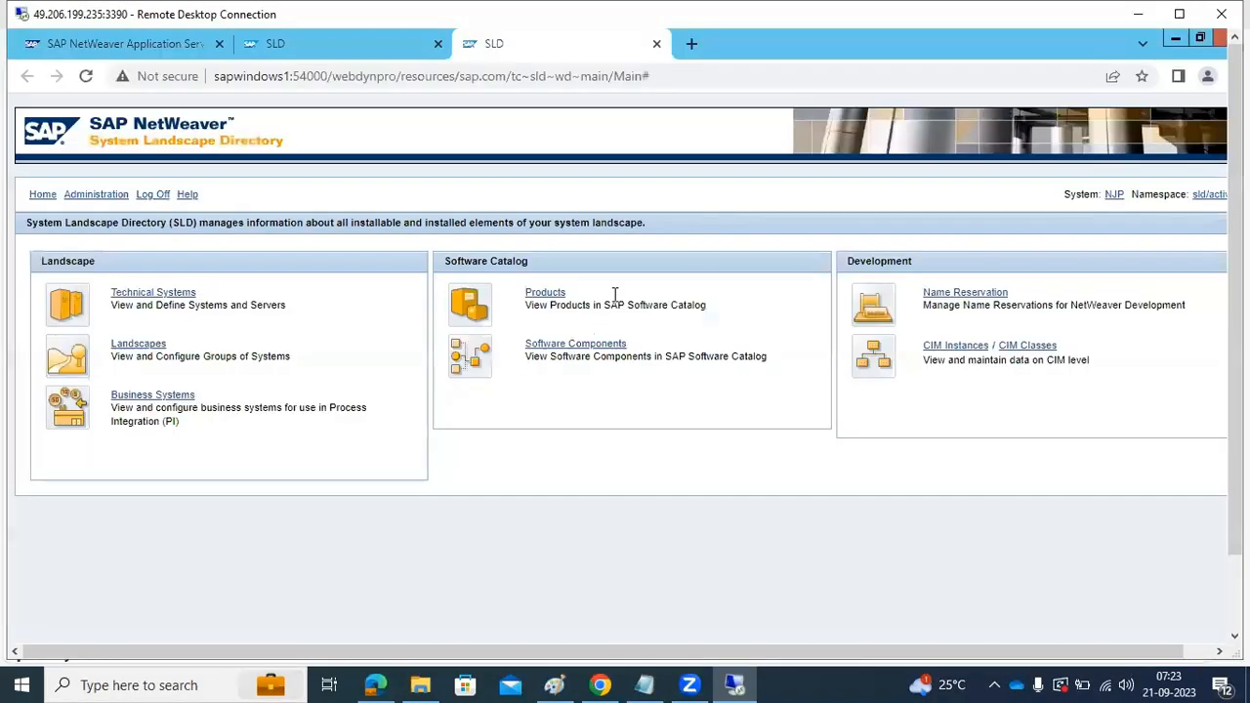
{"action": "left_click", "coordinate": [1177, 40]}
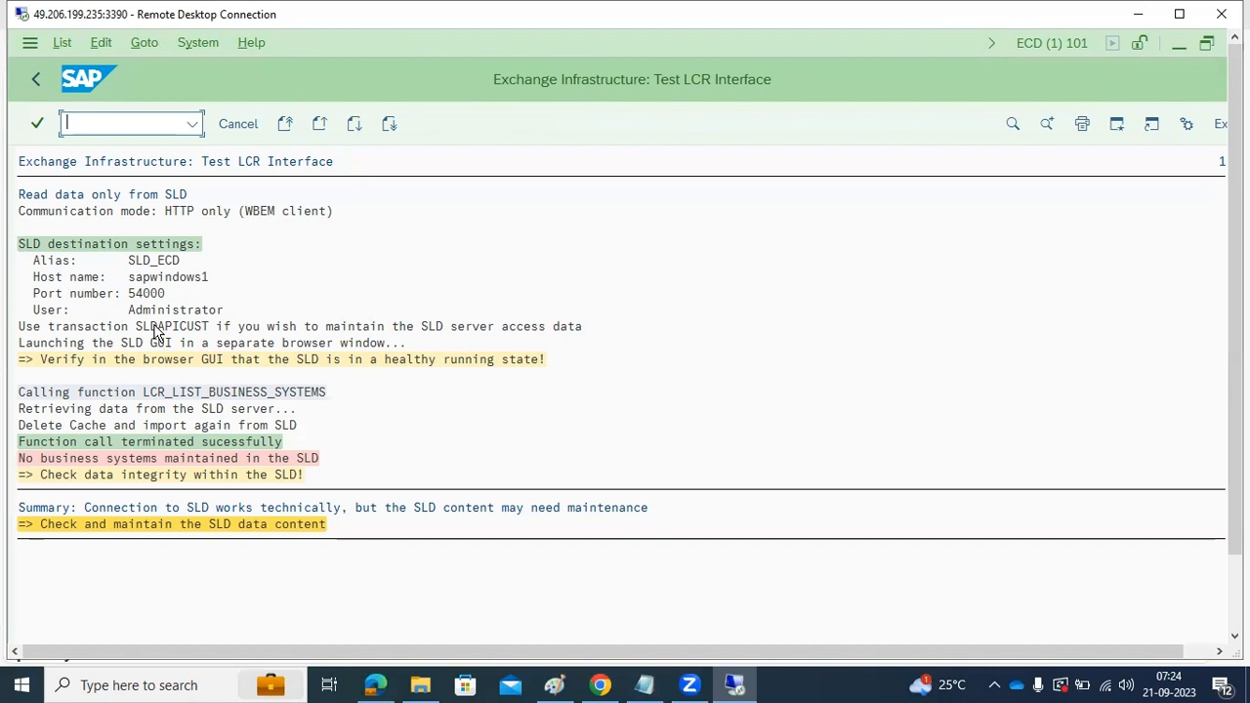
{"action": "left_click", "coordinate": [37, 80]}
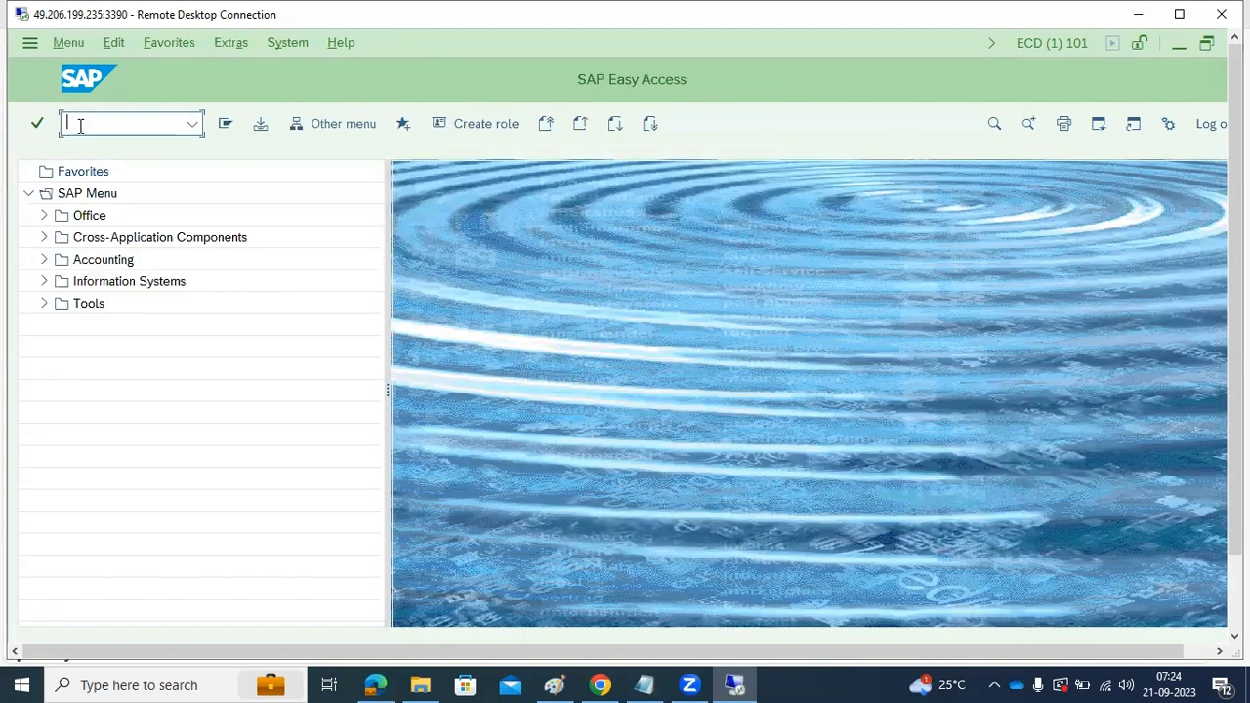
Enter RZ70 in the SAP command field, then switch to Paint and mark the upper three source-system boxes with short strokes
{"action": "type", "text": "rz70"}
{"action": "left_click", "coordinate": [553, 685]}
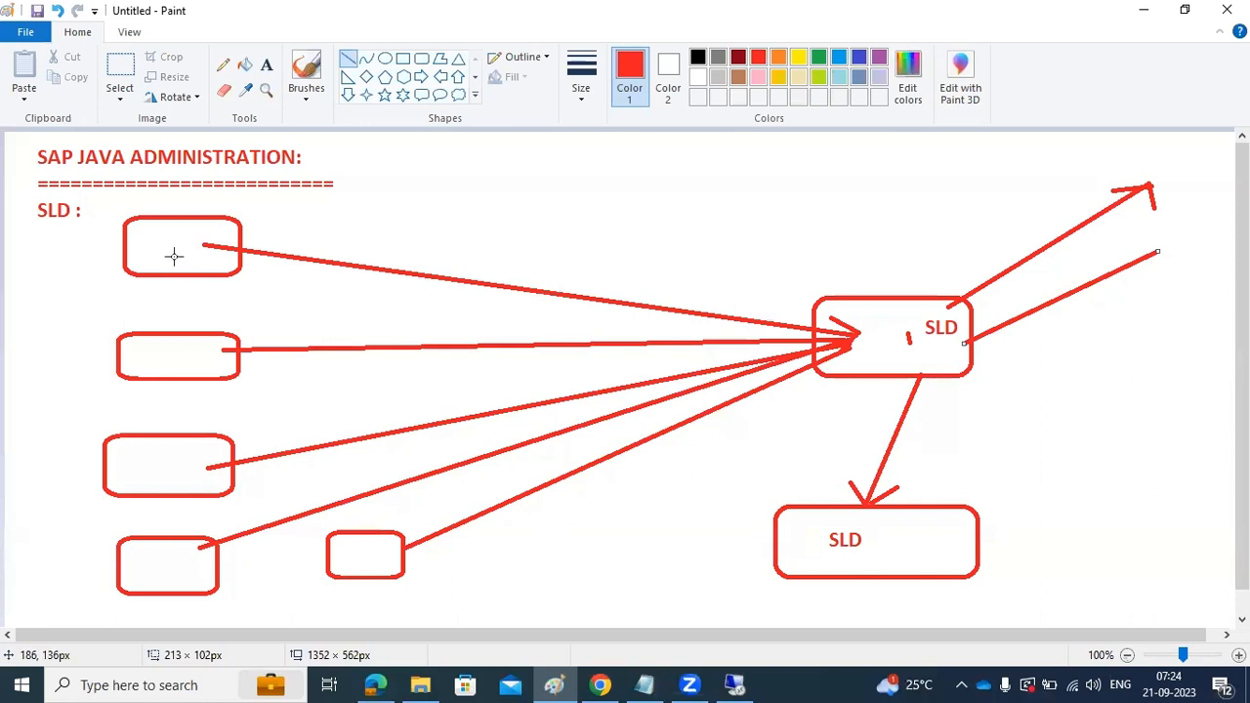
{"action": "left_click_drag", "start_coordinate": [174, 240], "coordinate": [181, 242]}
{"action": "left_click_drag", "start_coordinate": [170, 349], "coordinate": [175, 355]}
{"action": "left_click_drag", "start_coordinate": [169, 452], "coordinate": [180, 475]}
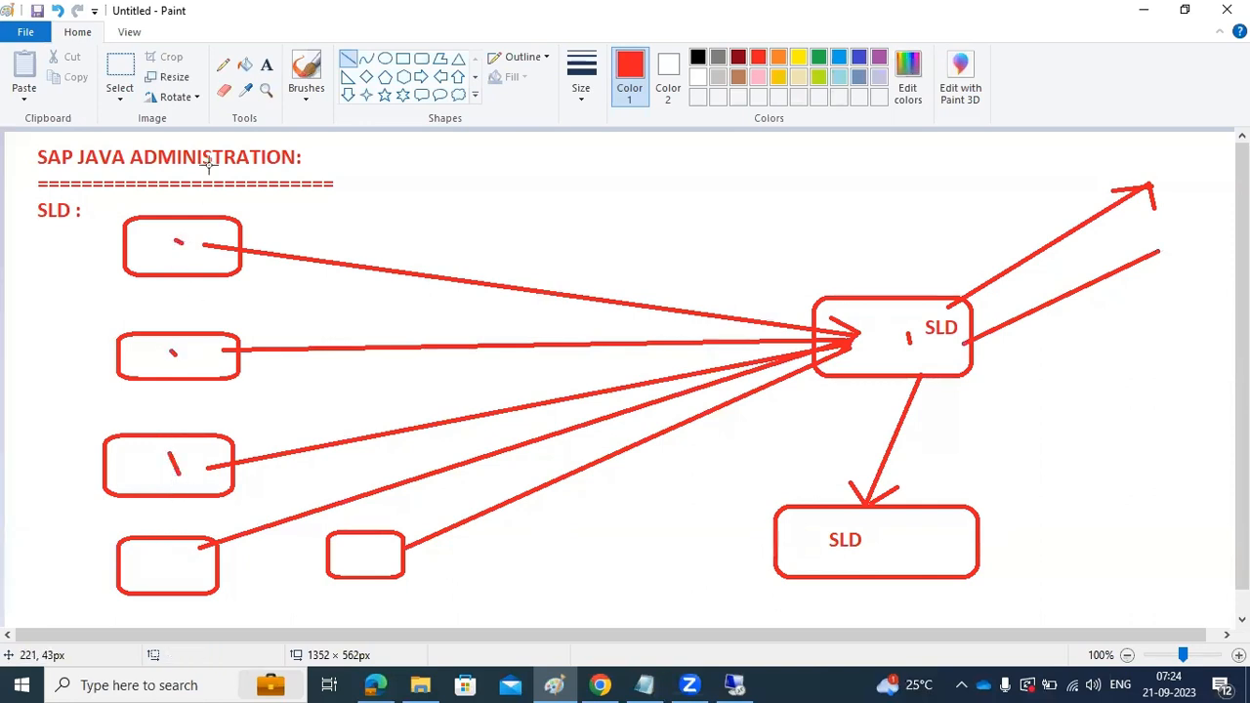
Add the text RZ70 beside the topmost source-system box in the SLD diagram
{"action": "left_click", "coordinate": [266, 64]}
{"action": "left_click_drag", "start_coordinate": [266, 200], "coordinate": [334, 282]}
{"action": "type", "text": "RZ70"}
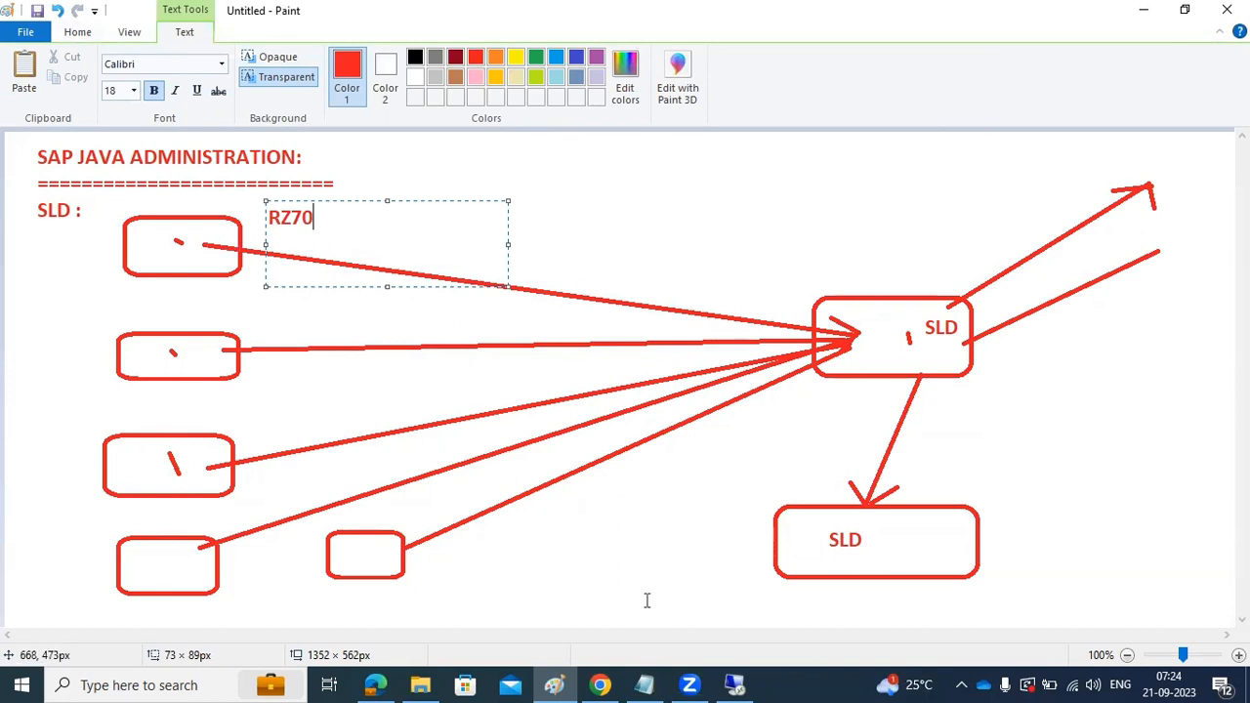
Switch to the SLD page in the remote desktop's Chrome and check the system types offered for the Technical Systems list
{"action": "left_click", "coordinate": [735, 685]}
{"action": "left_click_drag", "start_coordinate": [1235, 498], "coordinate": [1233, 576]}
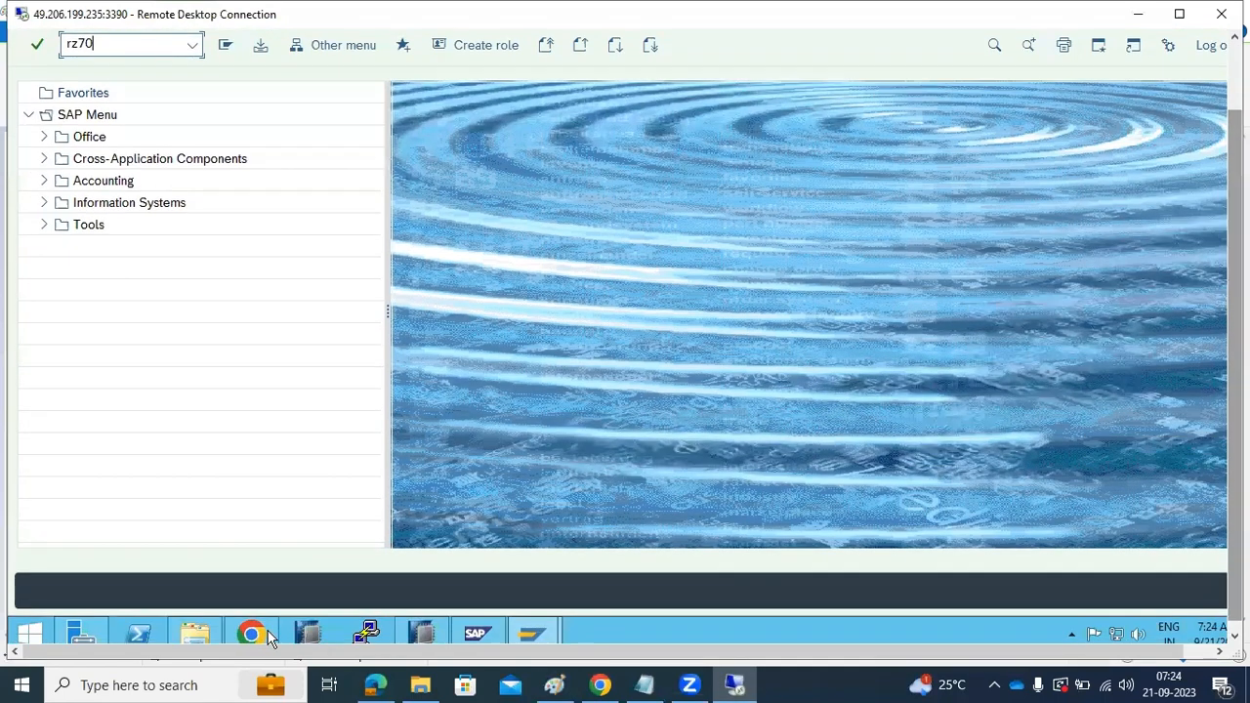
{"action": "left_click", "coordinate": [270, 638]}
{"action": "left_click", "coordinate": [171, 215]}
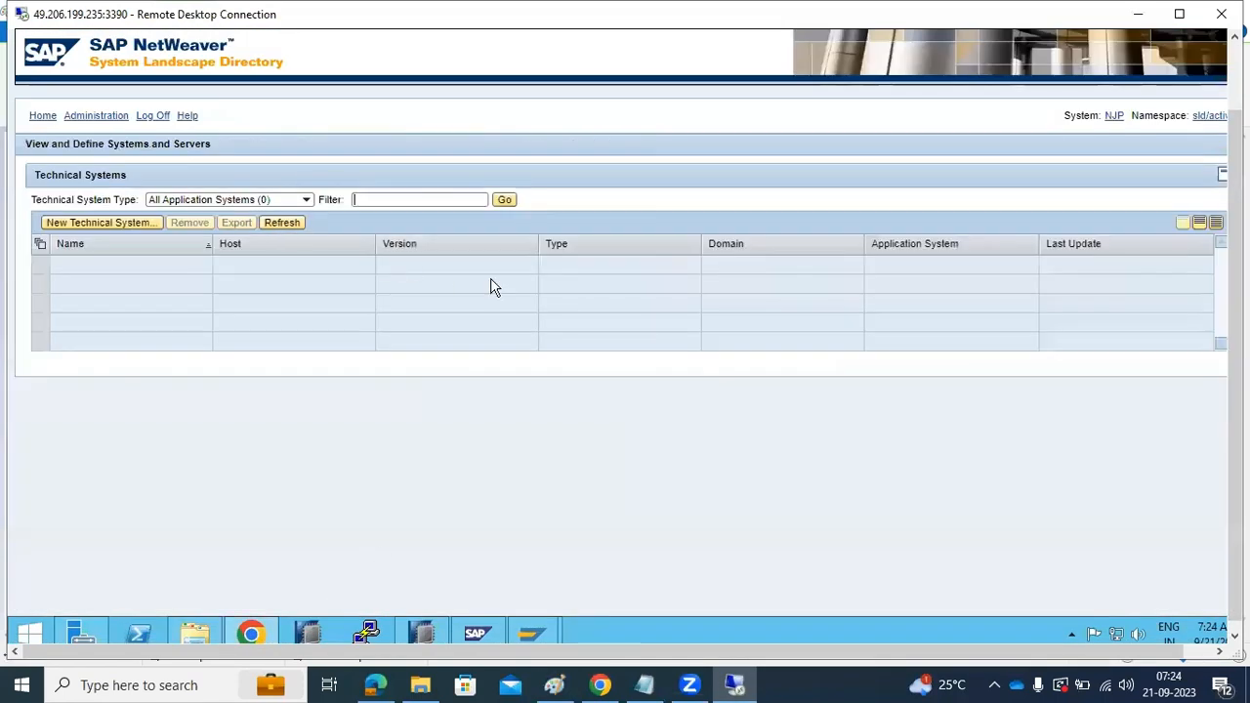
{"action": "left_click", "coordinate": [306, 199]}
{"action": "left_click", "coordinate": [306, 199]}
Review the server log in SLD administration, then go back through the SLD home page to the Technical Systems list
{"action": "left_click", "coordinate": [1235, 75]}
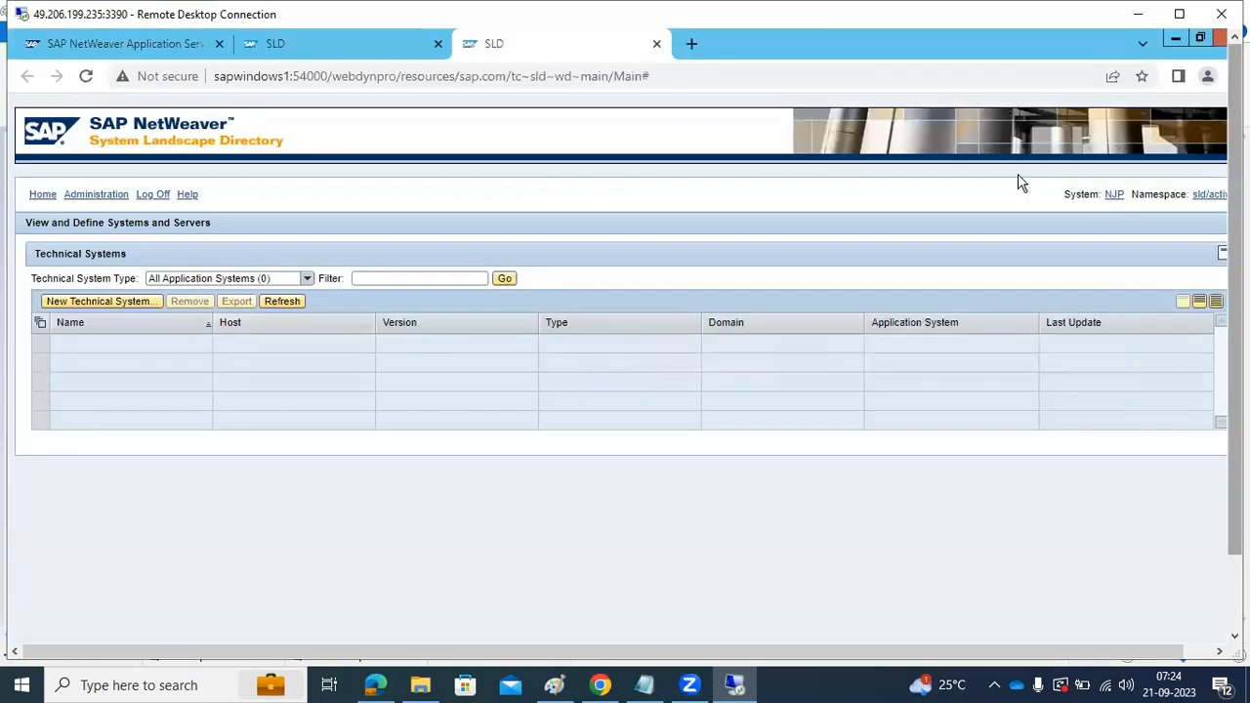
{"action": "left_click", "coordinate": [51, 194]}
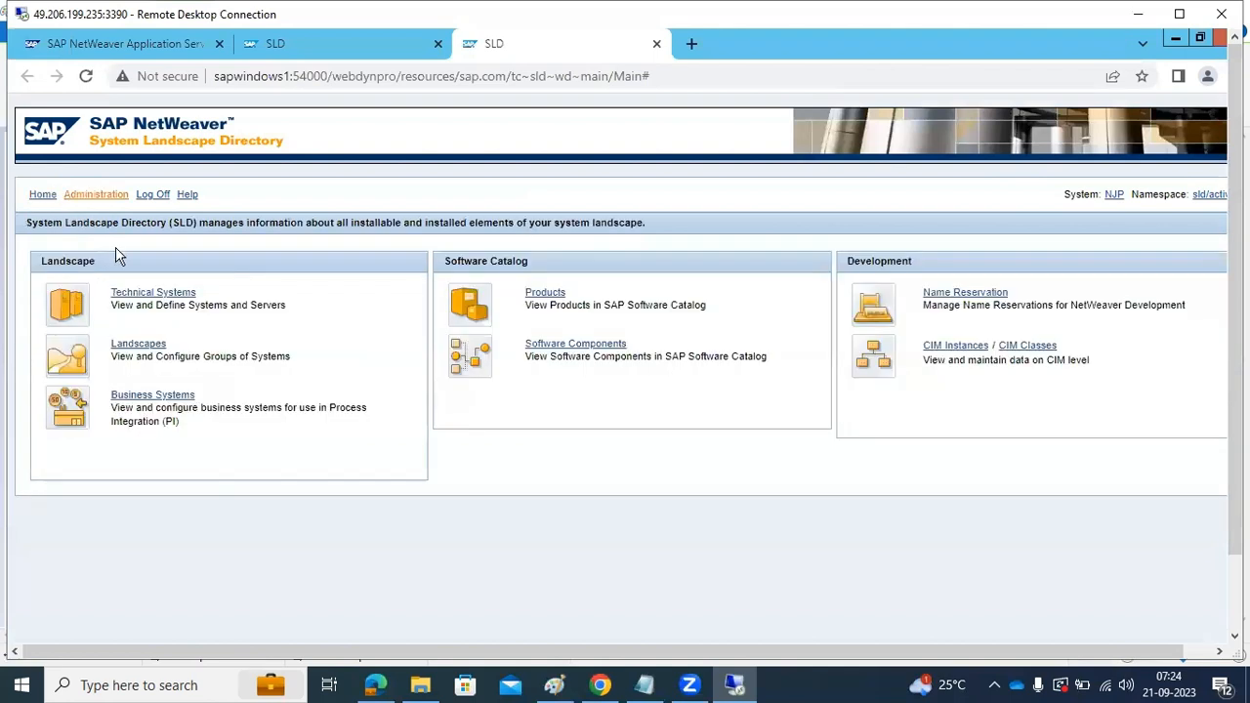
{"action": "left_click", "coordinate": [83, 197]}
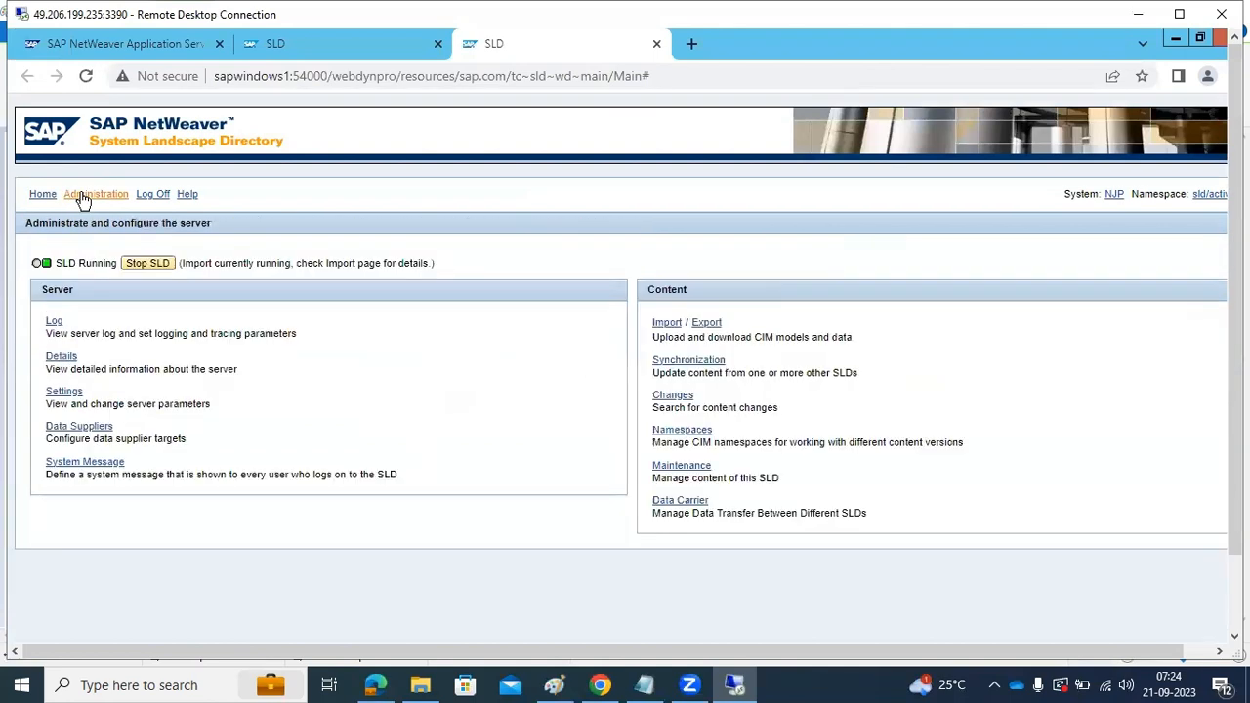
{"action": "left_click", "coordinate": [52, 322]}
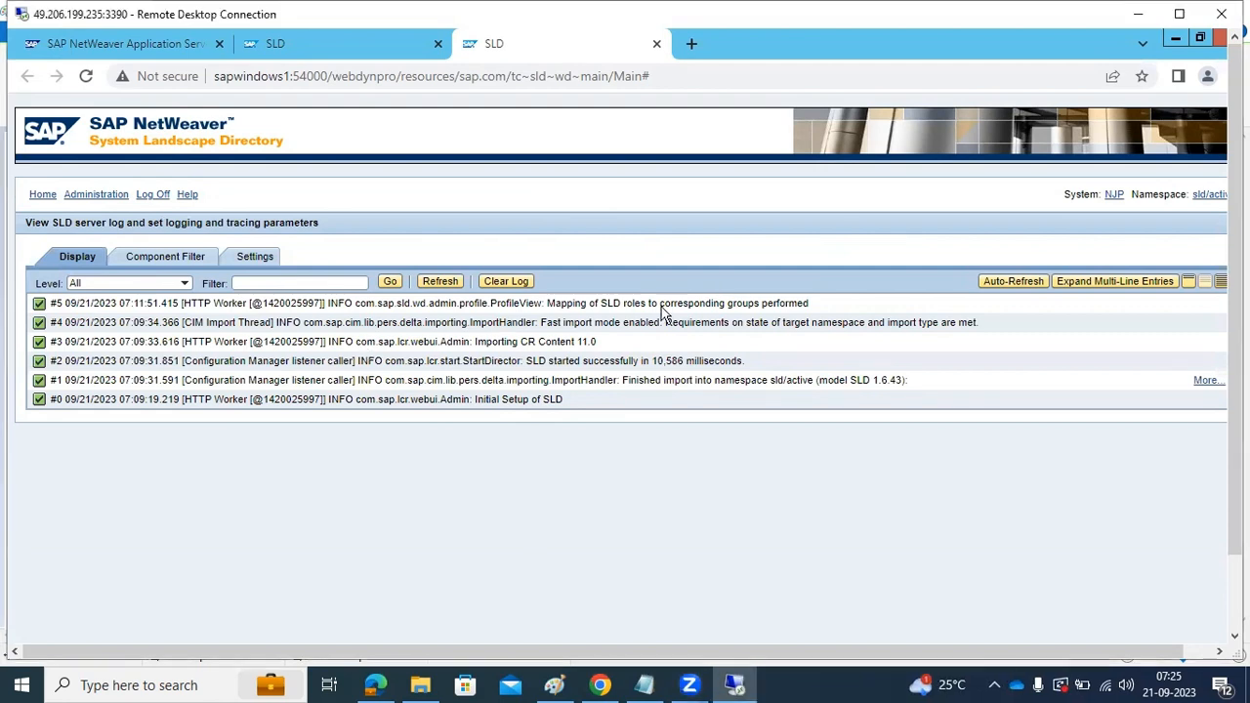
{"action": "left_click", "coordinate": [42, 196]}
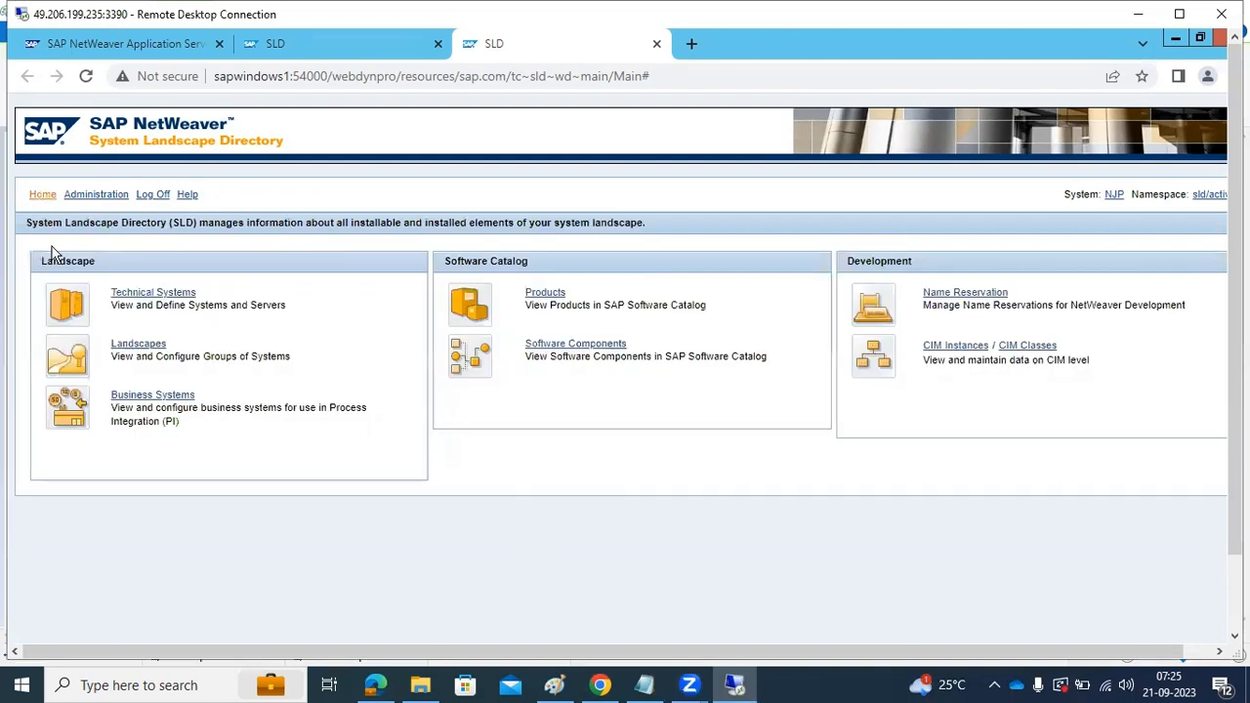
{"action": "left_click", "coordinate": [153, 293]}
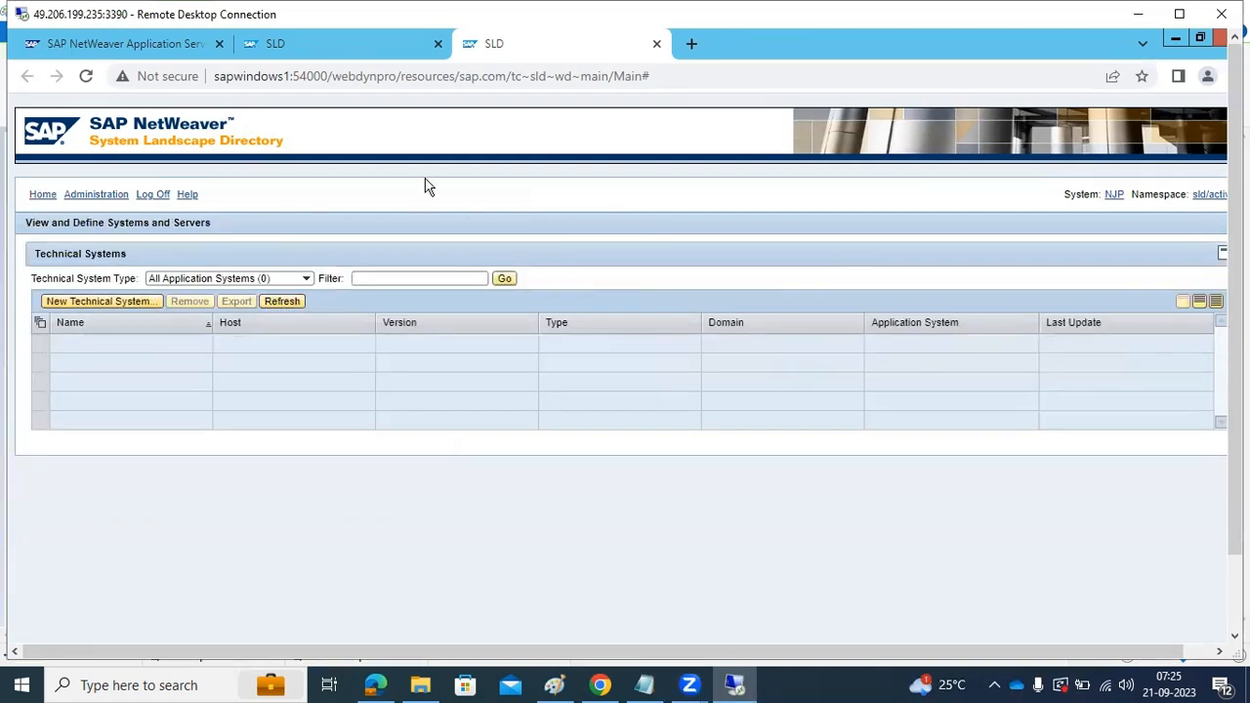
Run RZ70 in SAP, start SLD data collection using gateway host sapwindows1 and service sapgw41, and dismiss the security notice
{"action": "left_click", "coordinate": [1176, 39]}
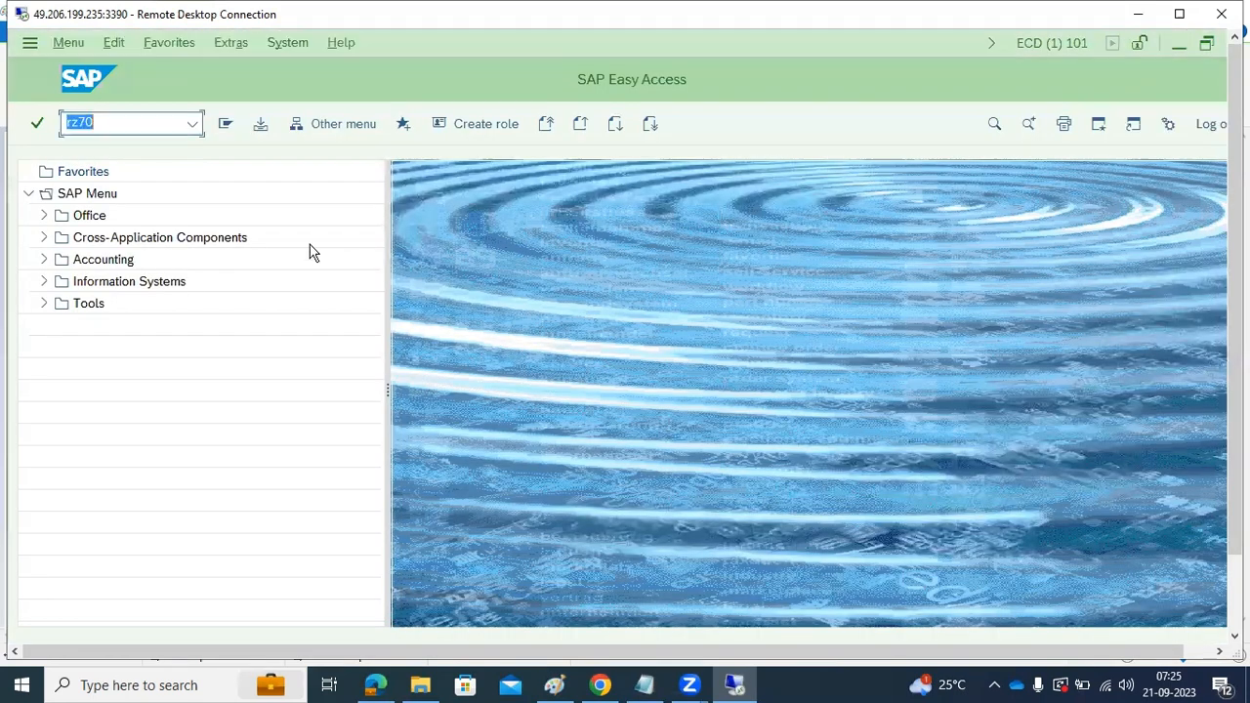
{"action": "left_click", "coordinate": [107, 122]}
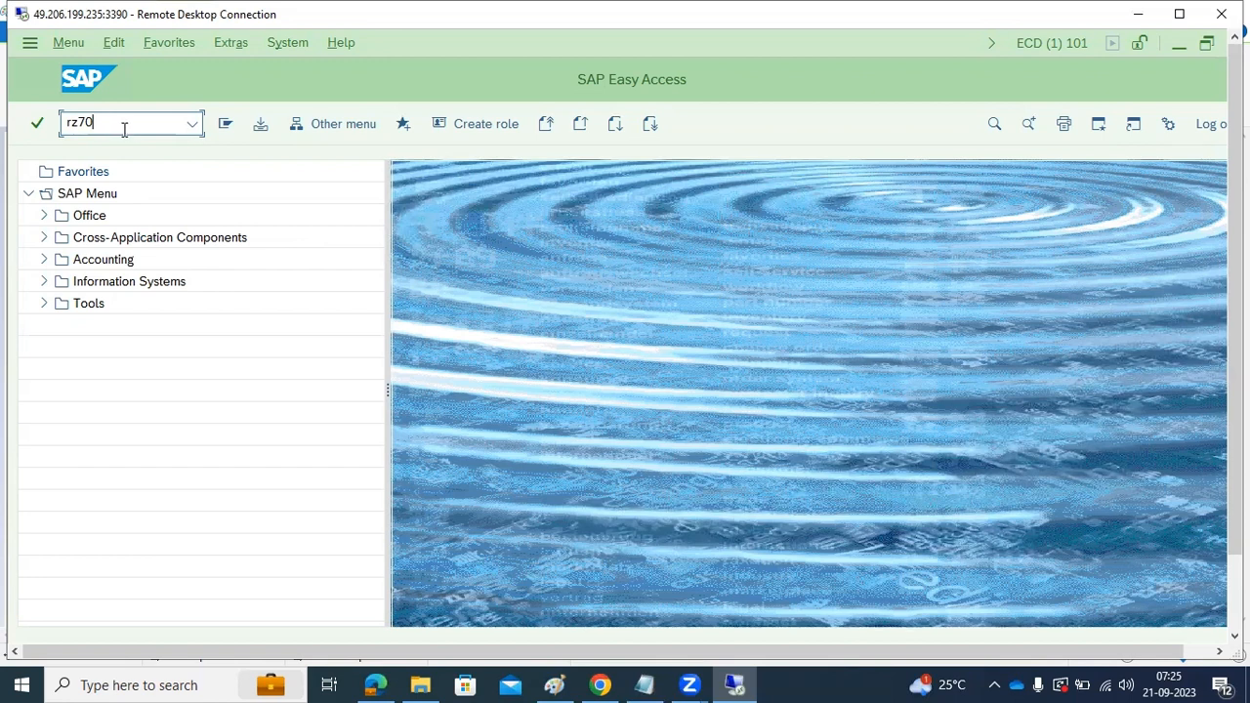
{"action": "key", "text": "Return"}
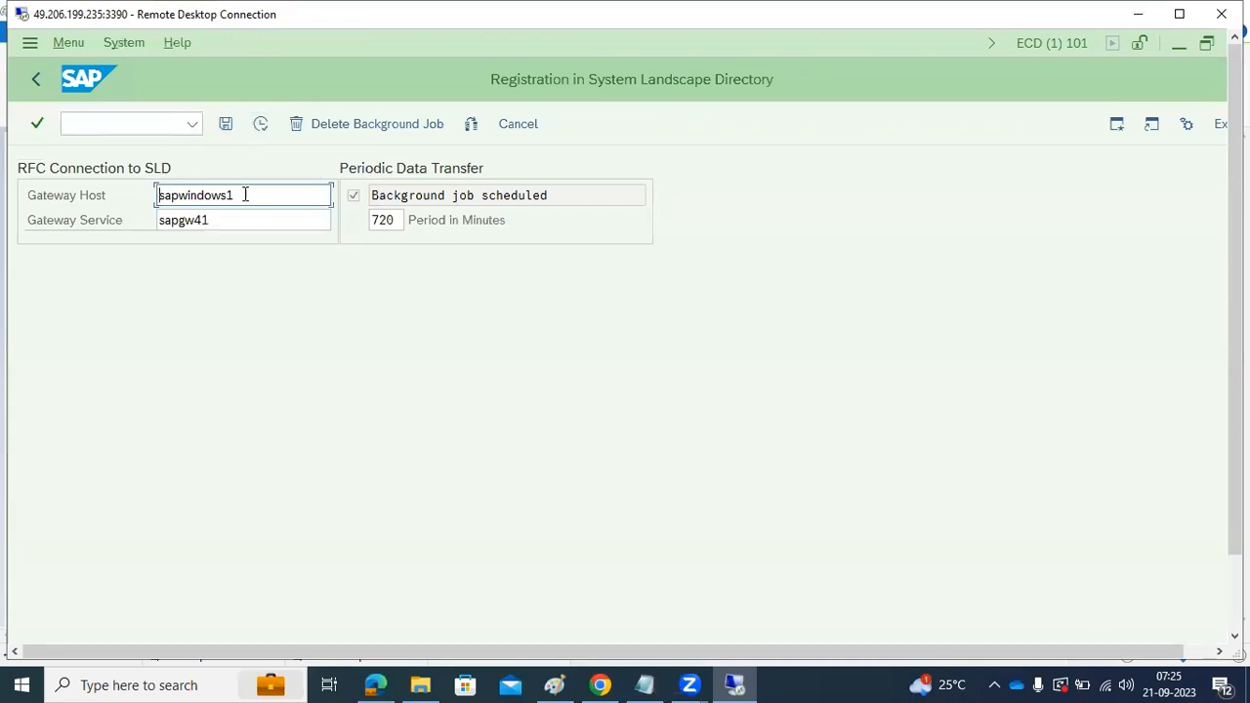
{"action": "left_click", "coordinate": [260, 123]}
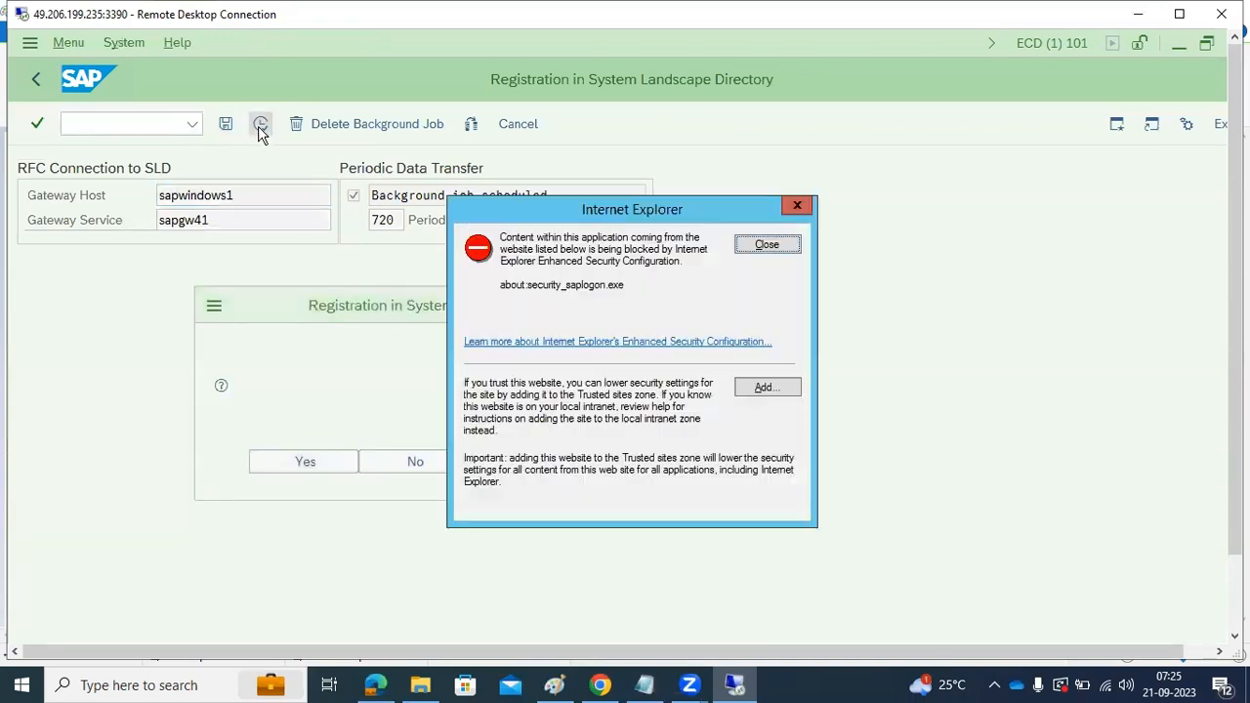
{"action": "left_click", "coordinate": [344, 461]}
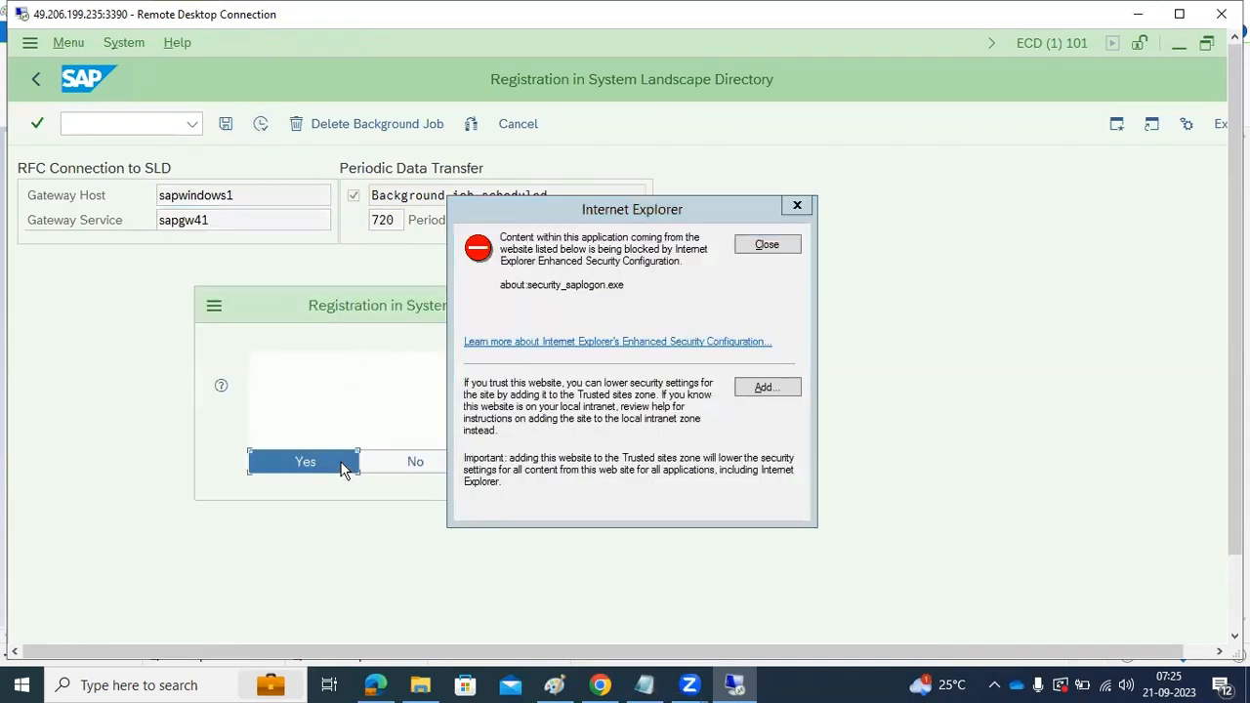
{"action": "left_click", "coordinate": [759, 246]}
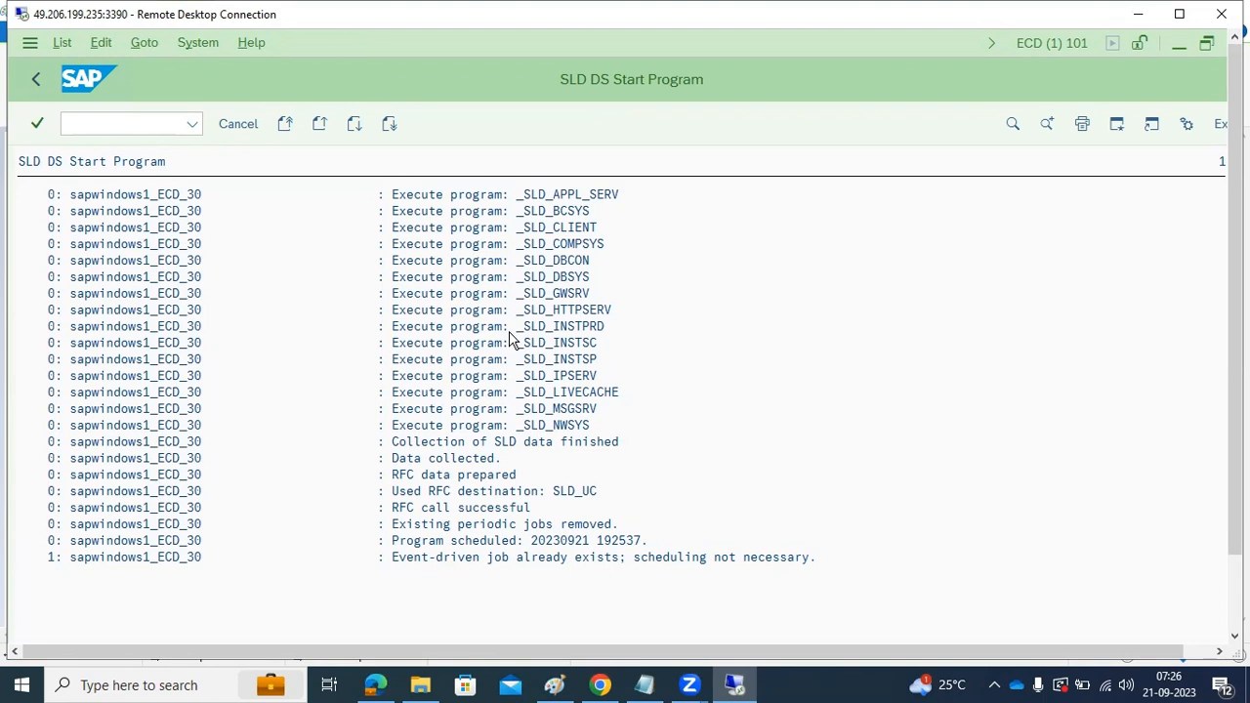
Return to the SLD in Chrome and check the administration page and the Technical Systems list for the registered system
{"action": "left_click_drag", "start_coordinate": [1236, 499], "coordinate": [1236, 587]}
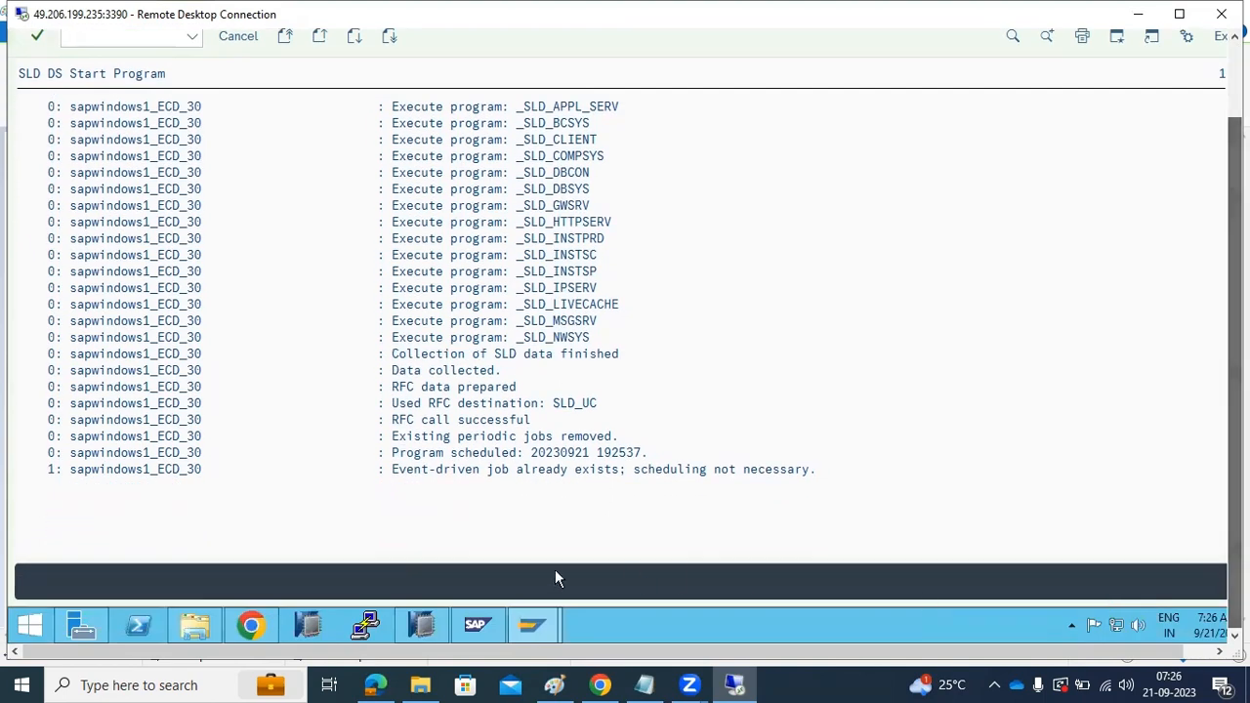
{"action": "left_click", "coordinate": [246, 625]}
{"action": "left_click", "coordinate": [78, 110]}
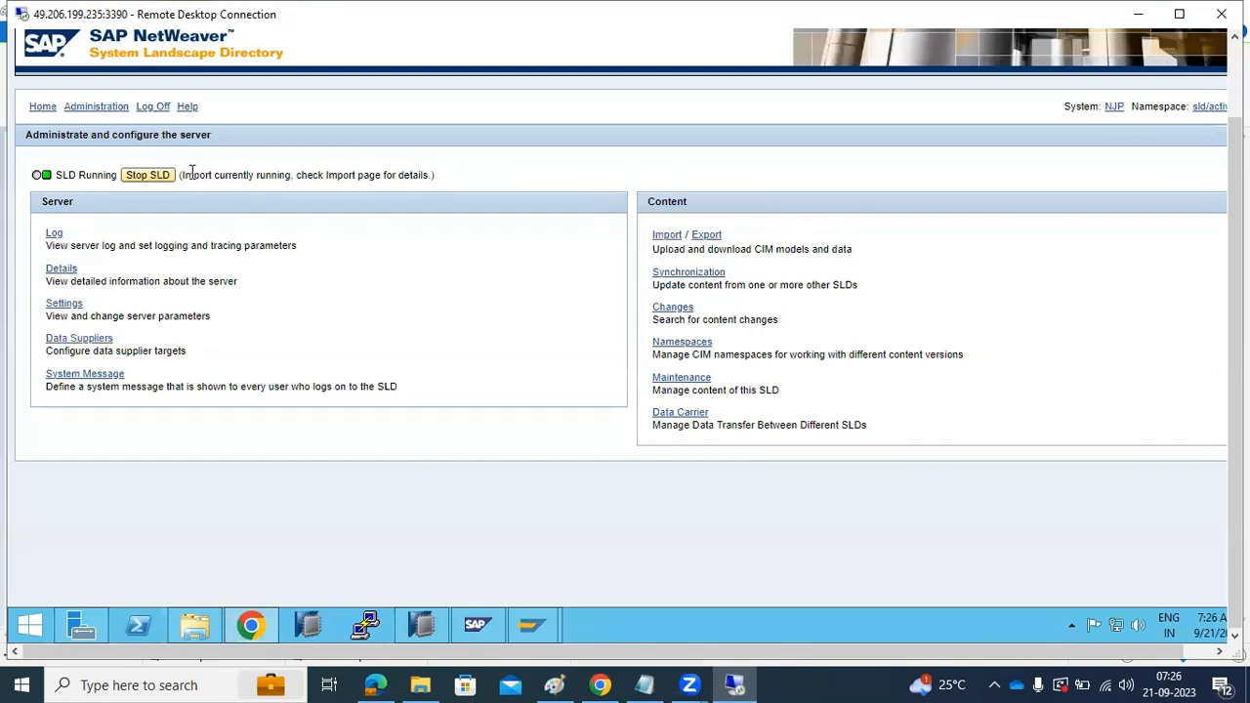
{"action": "left_click", "coordinate": [42, 107]}
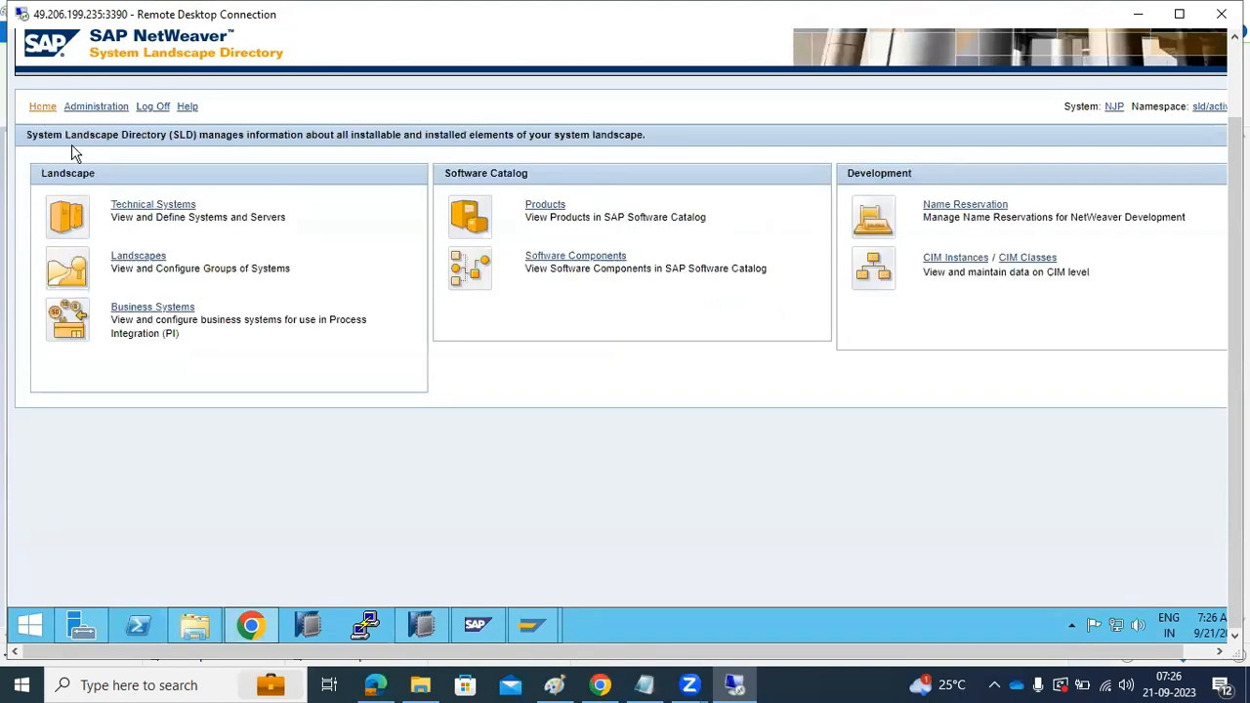
{"action": "left_click", "coordinate": [127, 210]}
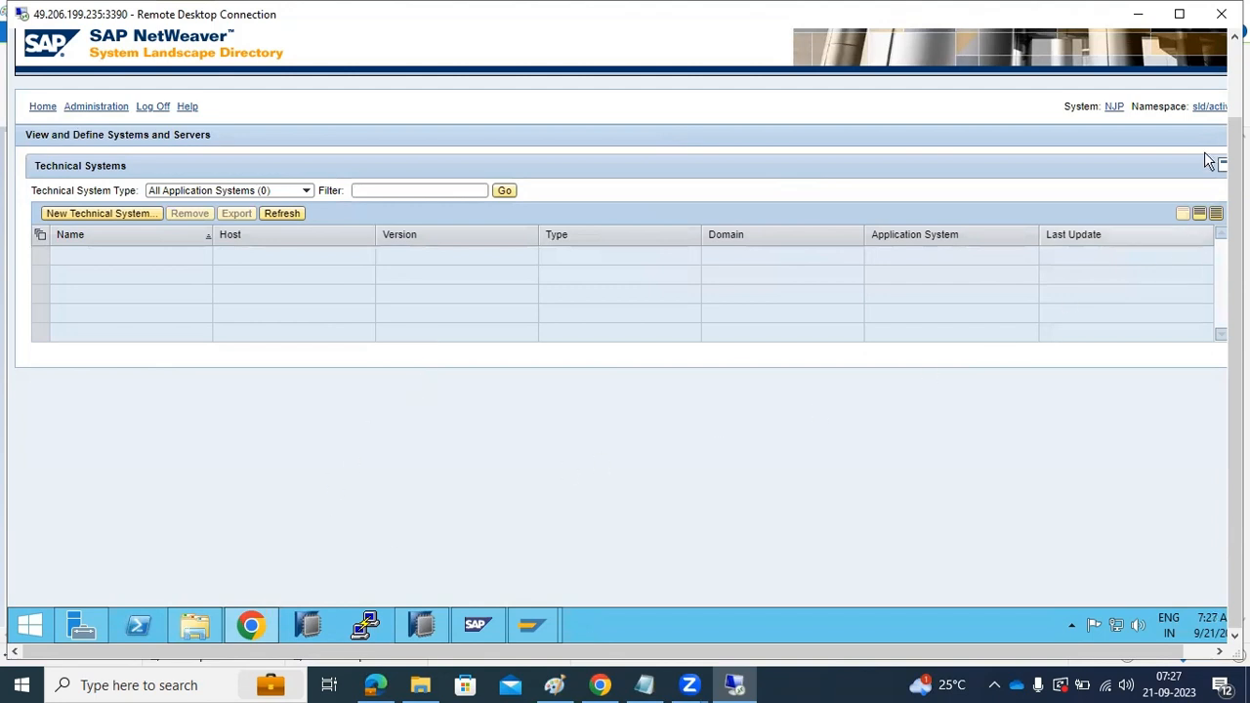
{"action": "key", "text": "F11"}
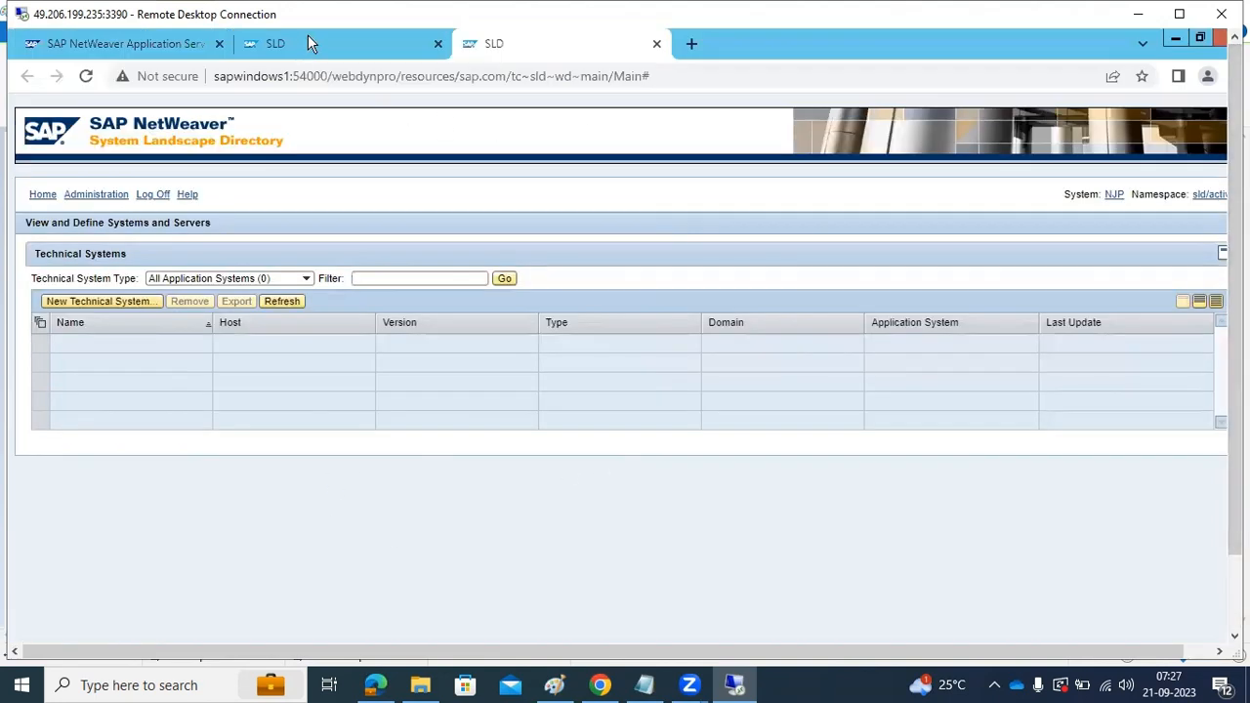
{"action": "left_click", "coordinate": [307, 39]}
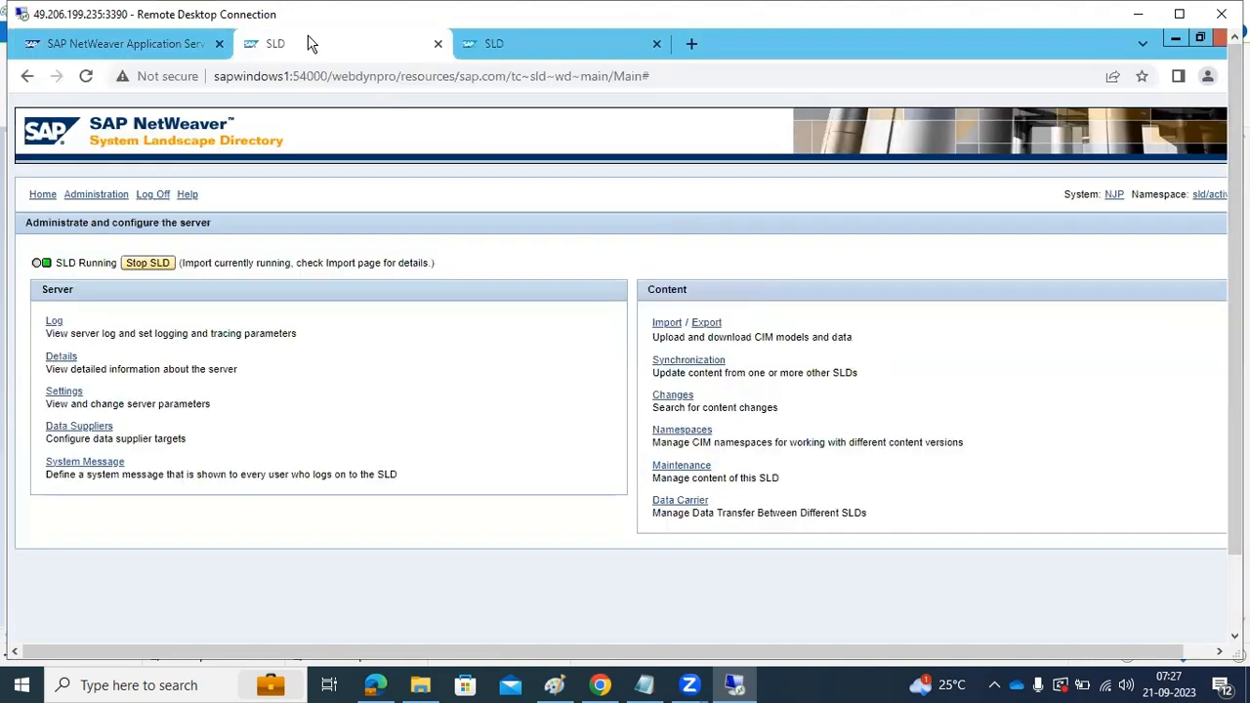
{"action": "left_click", "coordinate": [166, 56]}
{"action": "left_click", "coordinate": [64, 267]}
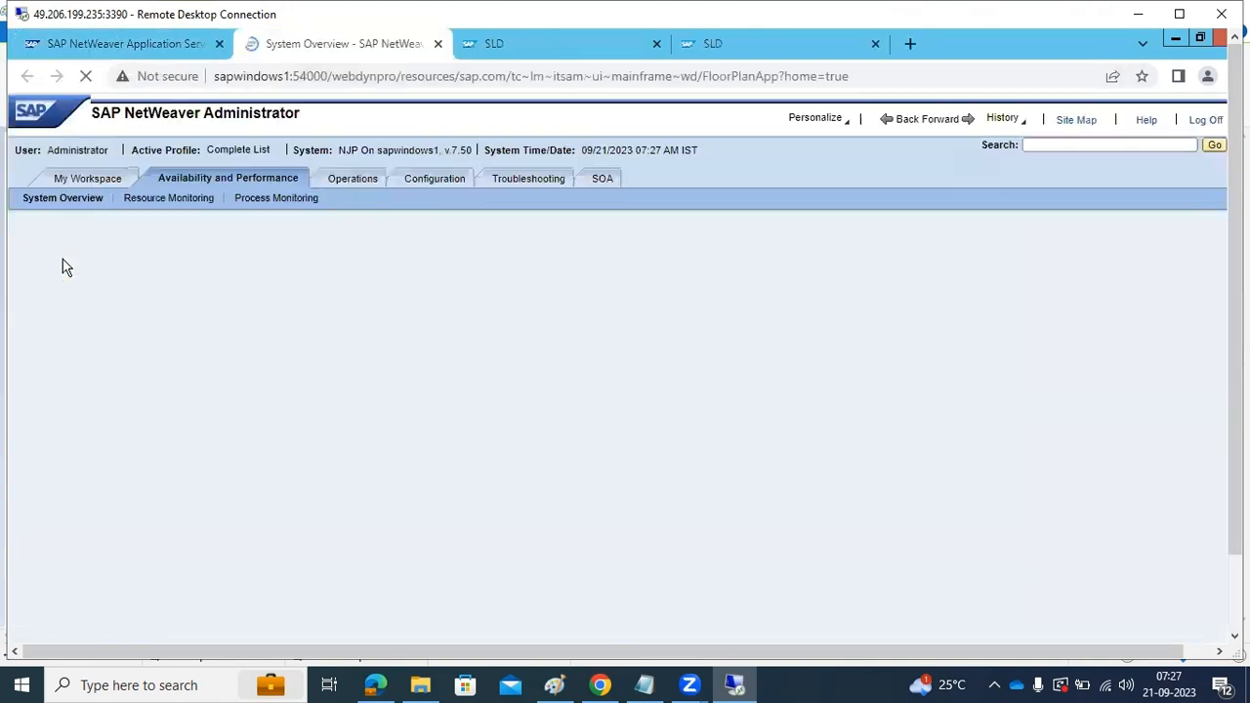
{"action": "left_click", "coordinate": [1133, 144]}
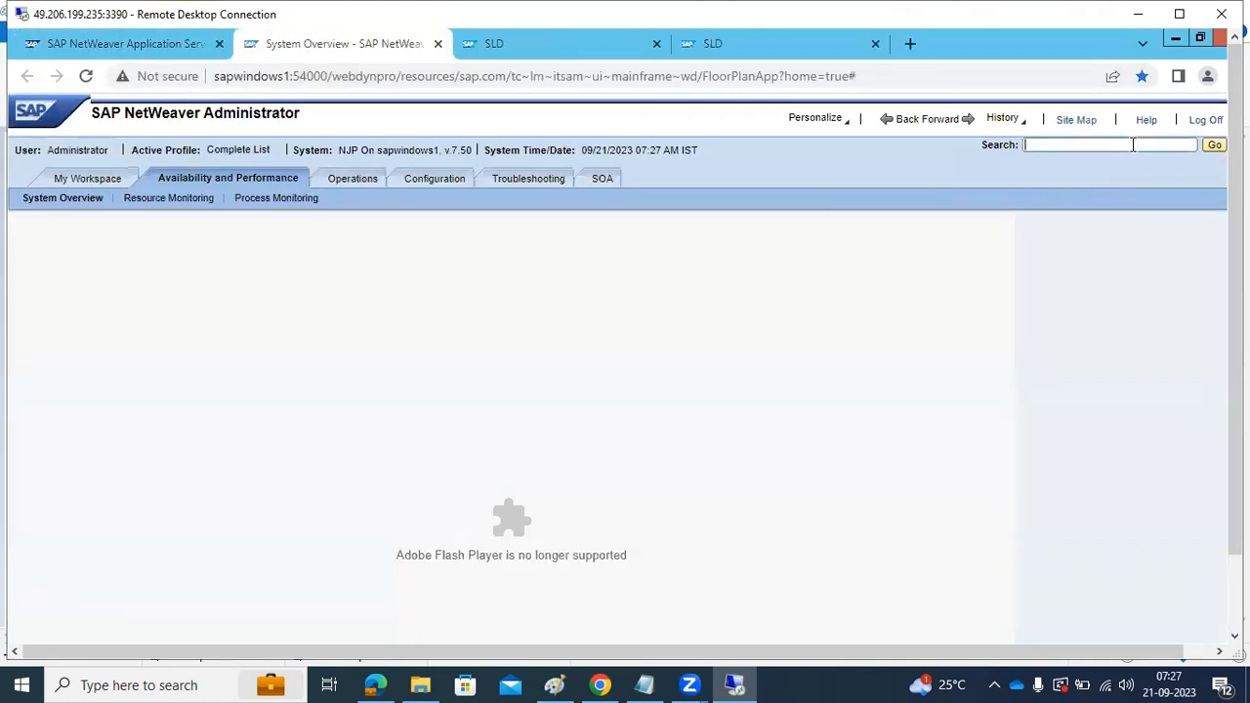
{"action": "type", "text": "desti"}
{"action": "left_click", "coordinate": [1214, 146]}
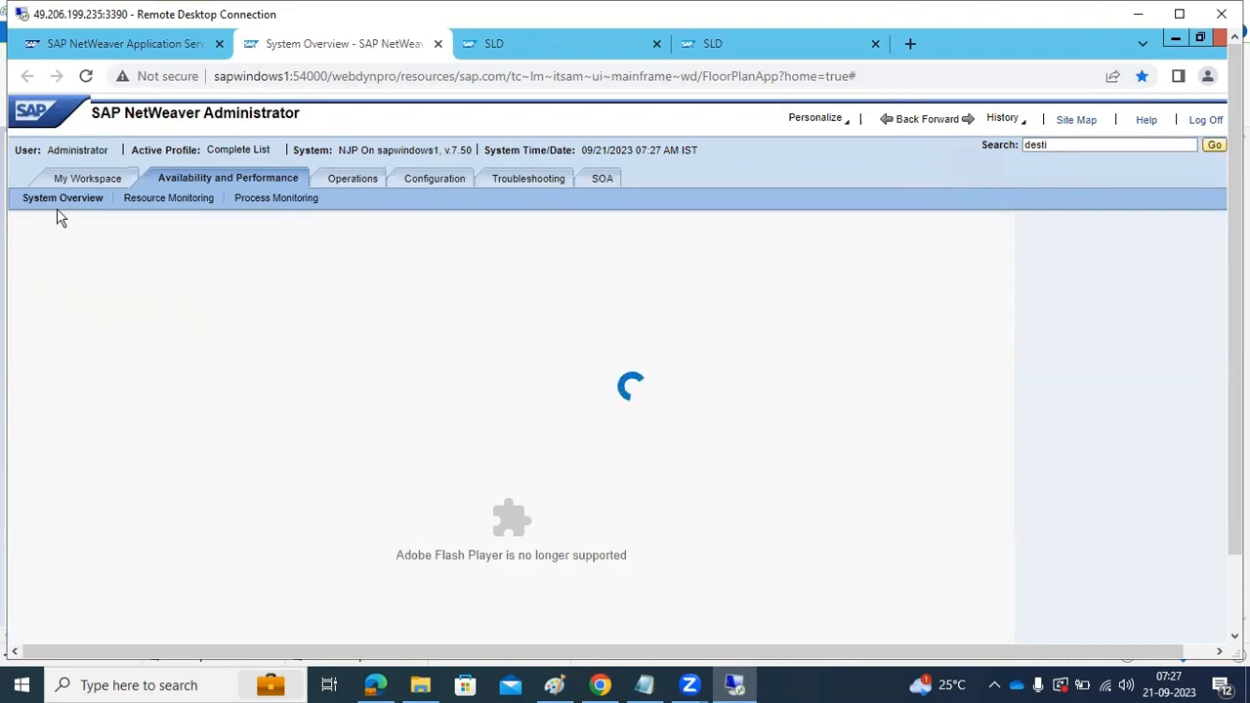
{"action": "left_click", "coordinate": [438, 43]}
{"action": "left_click", "coordinate": [438, 43]}
{"action": "left_click", "coordinate": [437, 43]}
{"action": "left_click", "coordinate": [219, 43]}
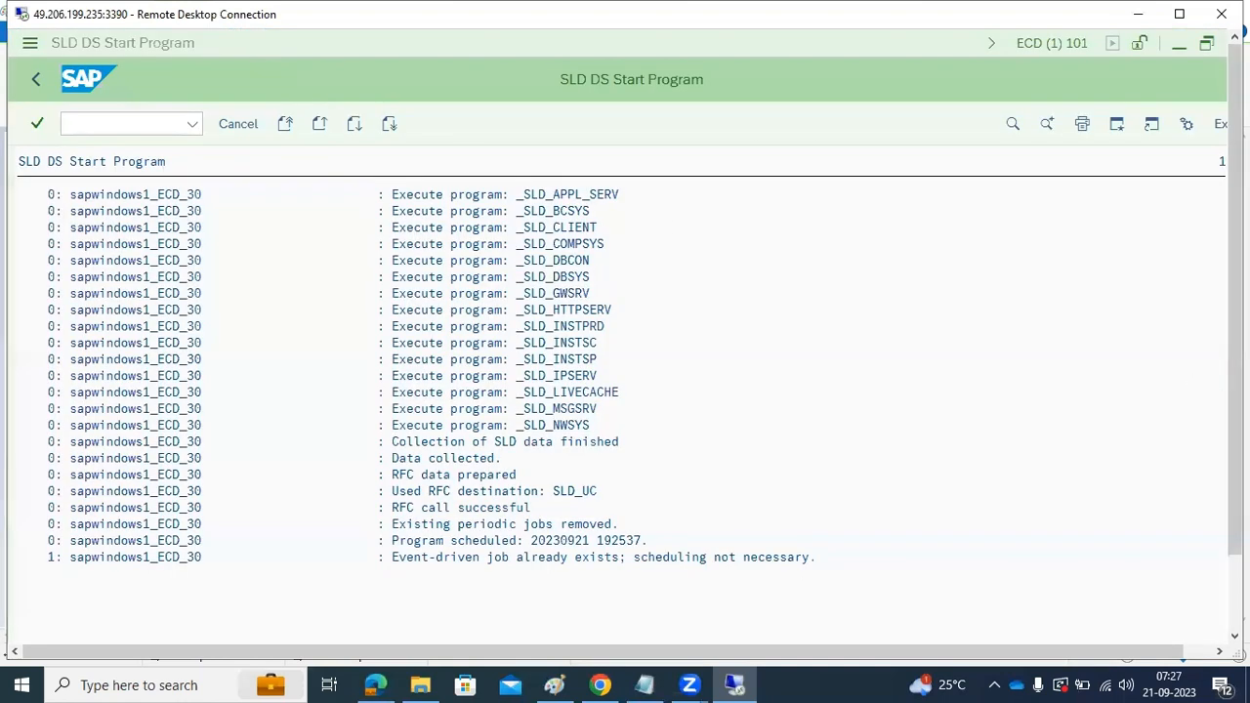
Reopen Chrome and load the SAP NetWeaver Application Server Java start page at sapwindows1:54000/startPage in a new tab
{"action": "left_click_drag", "start_coordinate": [1235, 498], "coordinate": [1198, 534]}
{"action": "left_click", "coordinate": [262, 620]}
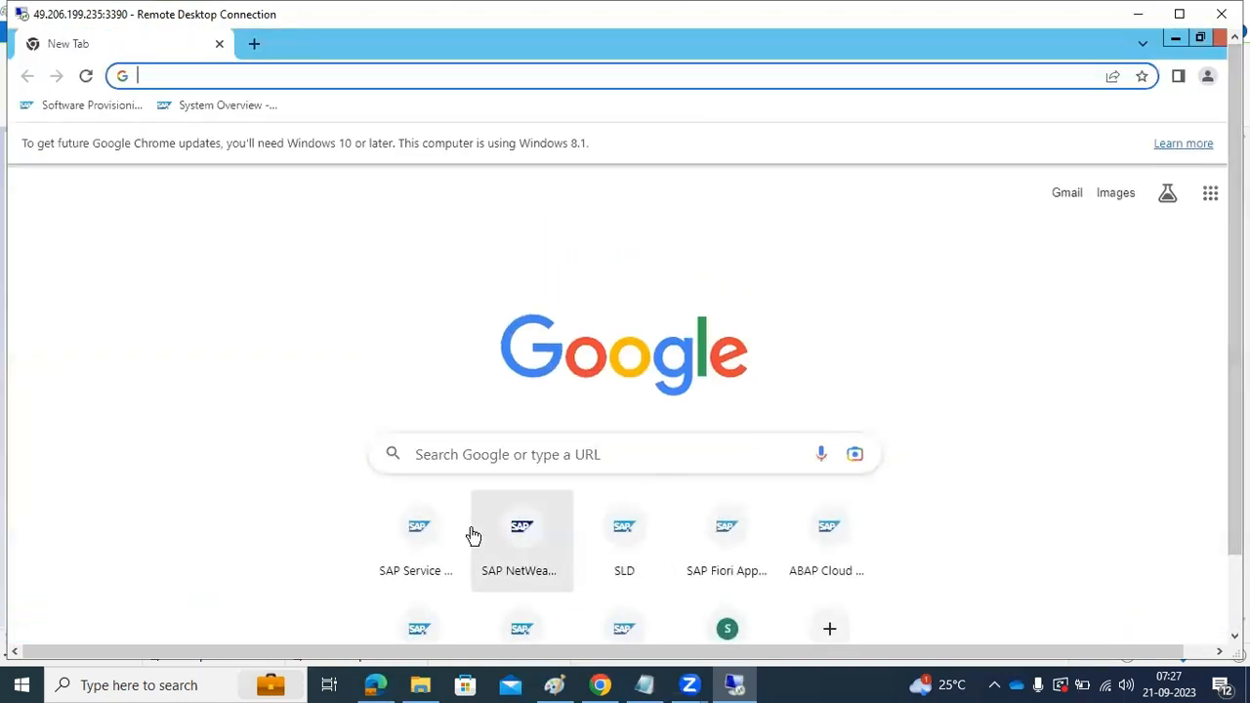
{"action": "left_click", "coordinate": [433, 537]}
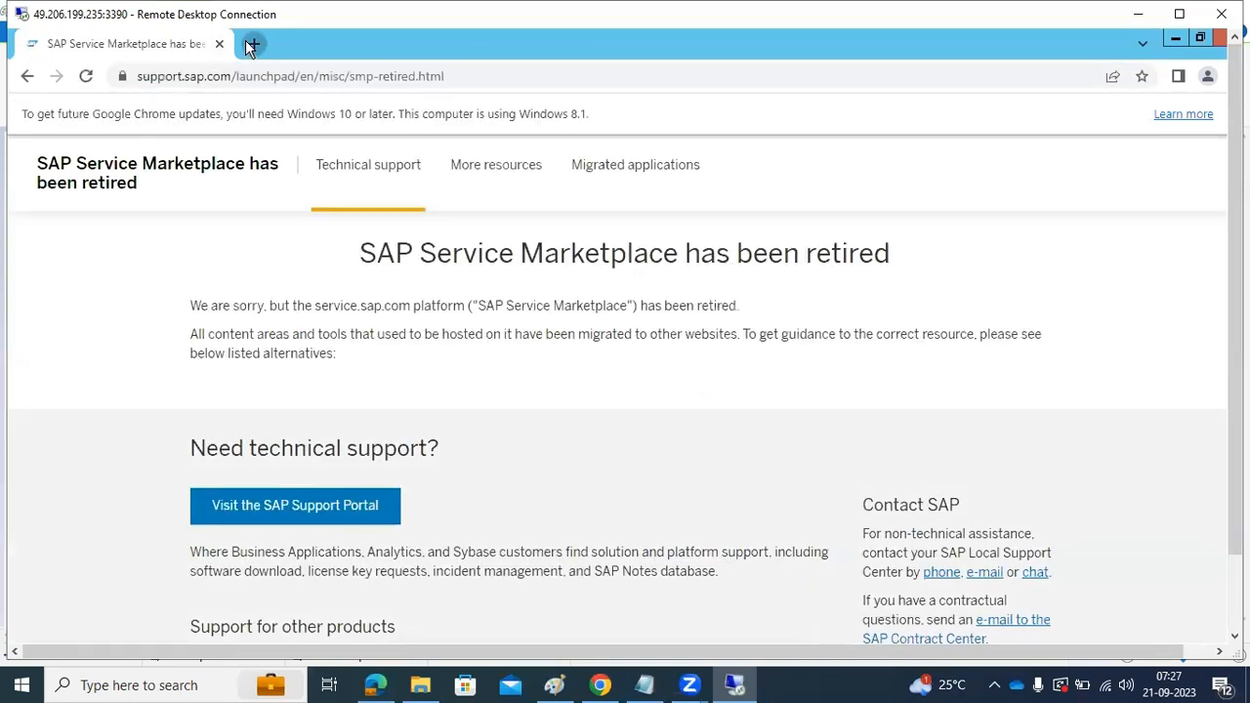
{"action": "left_click", "coordinate": [251, 44]}
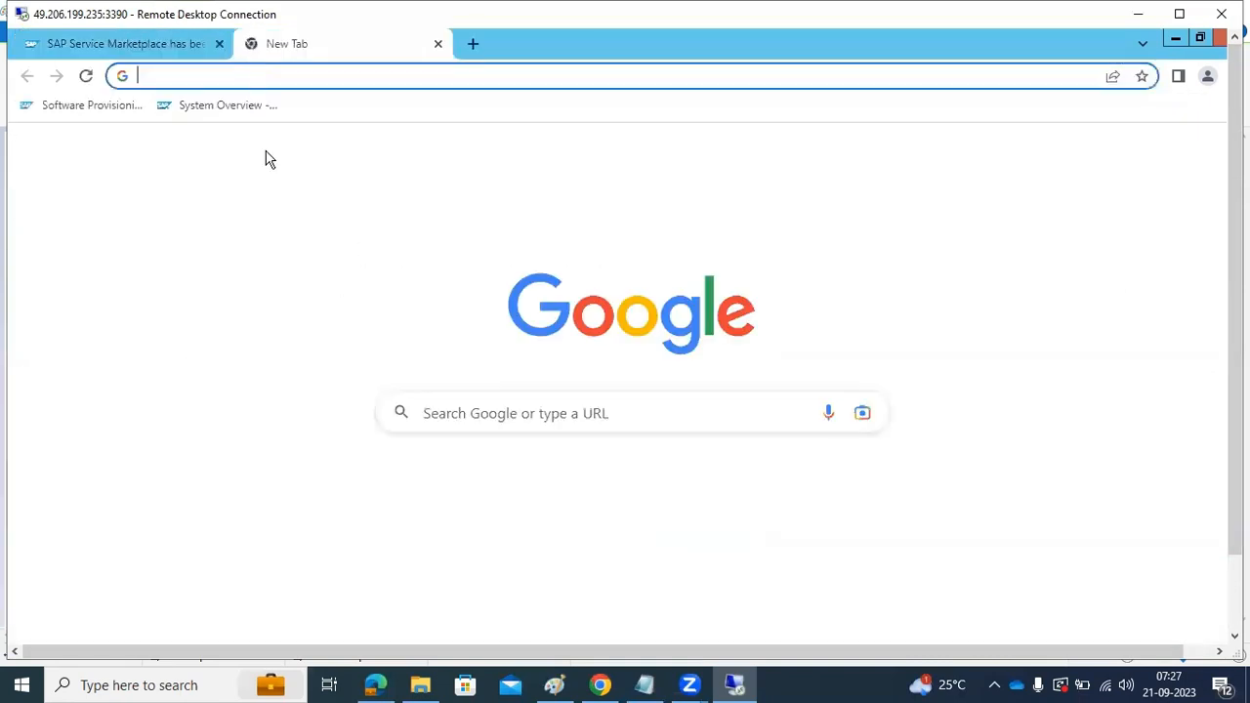
{"action": "left_click", "coordinate": [531, 503]}
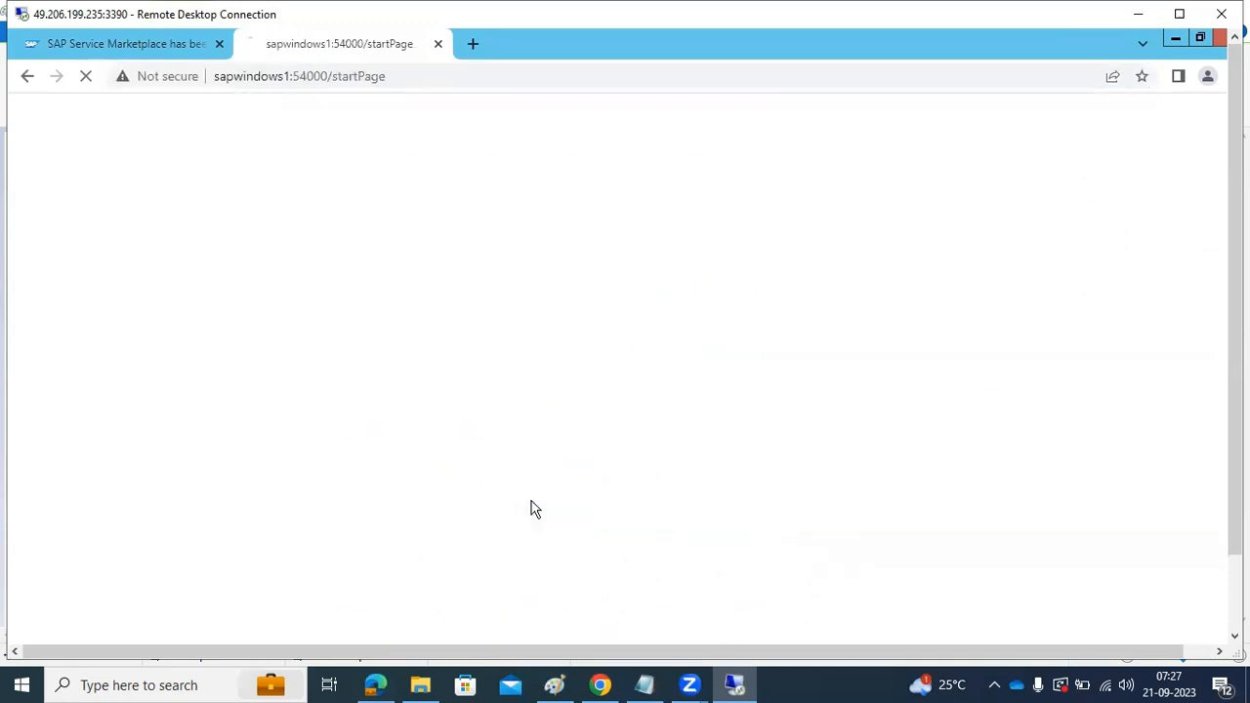
Open SAP NetWeaver Administrator and log on as Administrator with the saved account password
{"action": "left_click", "coordinate": [70, 222]}
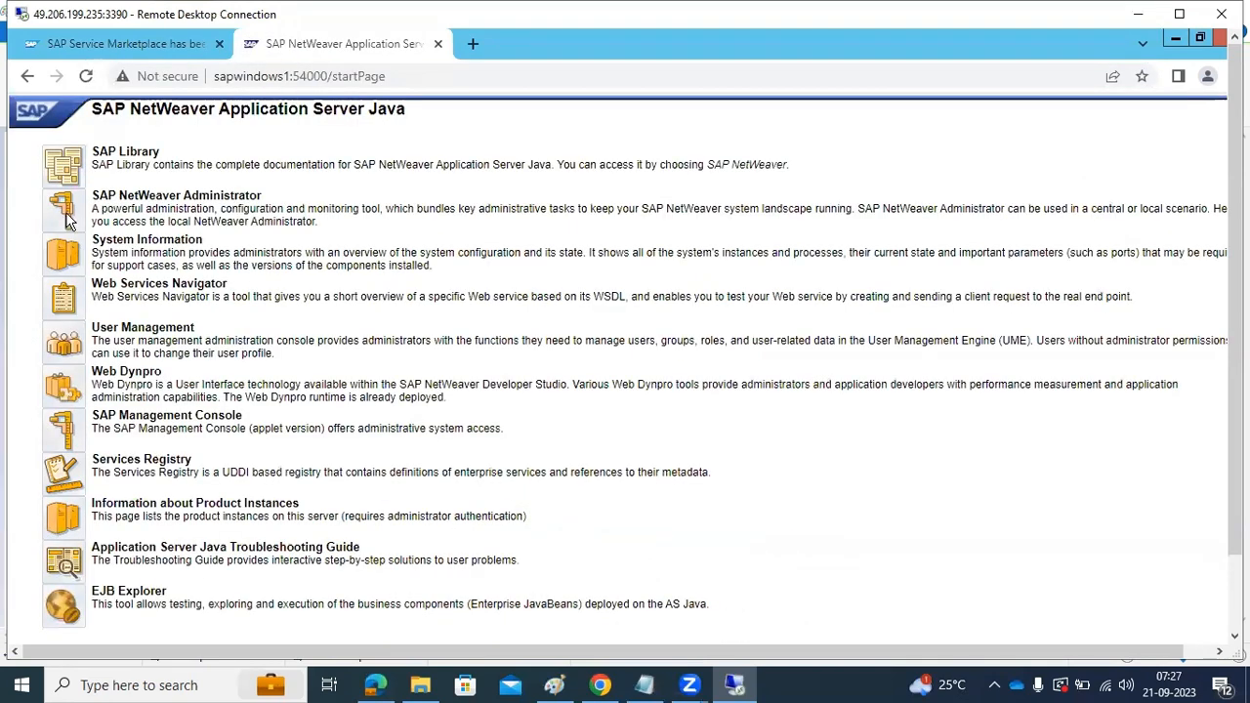
{"action": "left_click", "coordinate": [681, 293]}
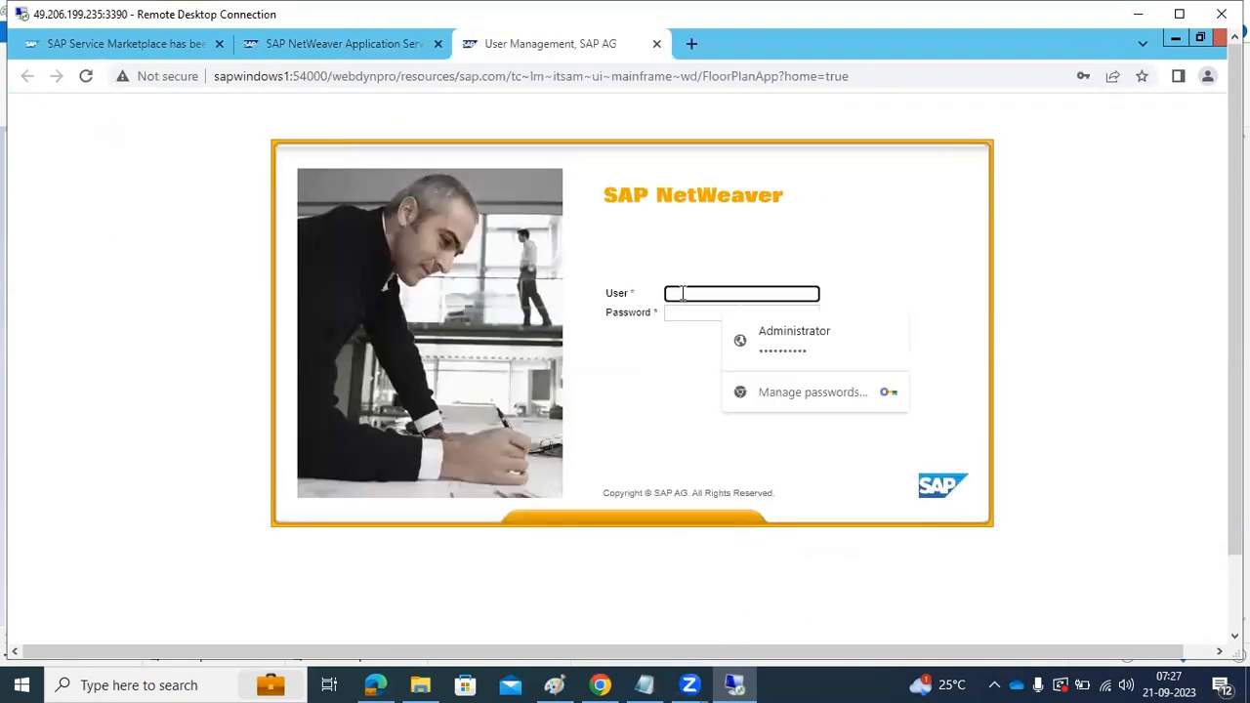
{"action": "left_click", "coordinate": [767, 339]}
{"action": "left_click", "coordinate": [787, 355]}
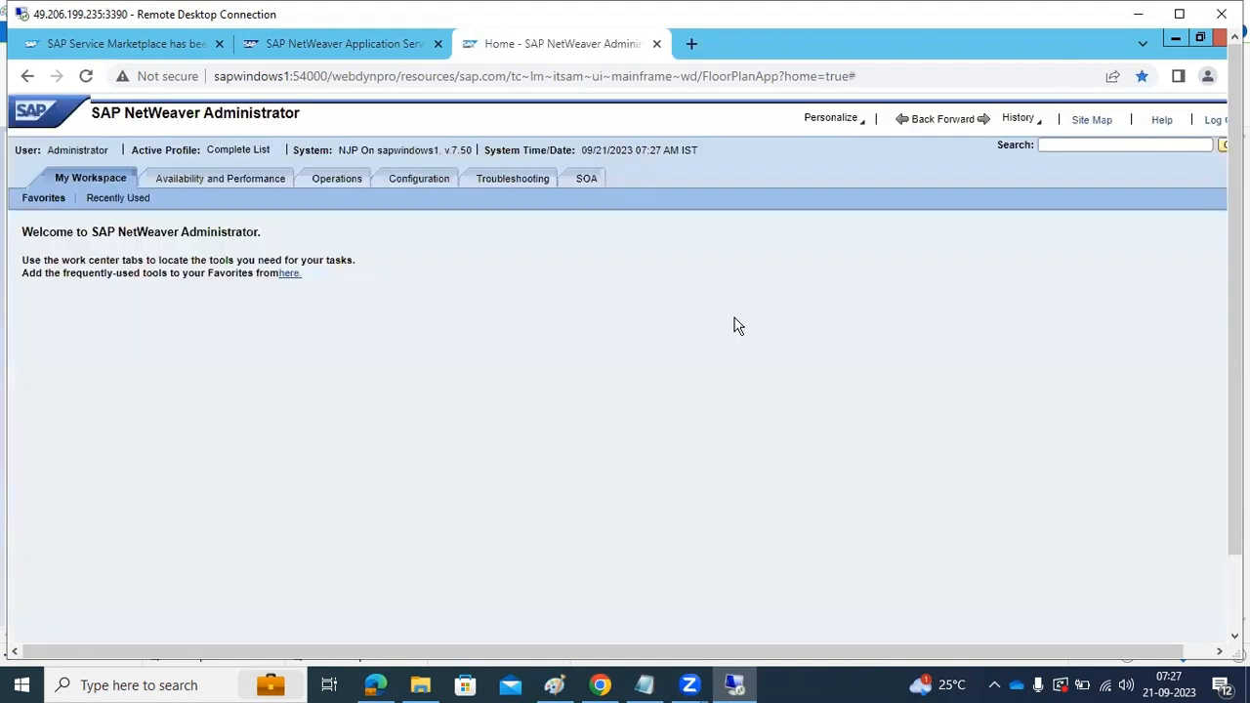
Search SAP NetWeaver Administrator for desti and open the Destinations tool
{"action": "left_click", "coordinate": [1134, 146]}
{"action": "type", "text": "desti"}
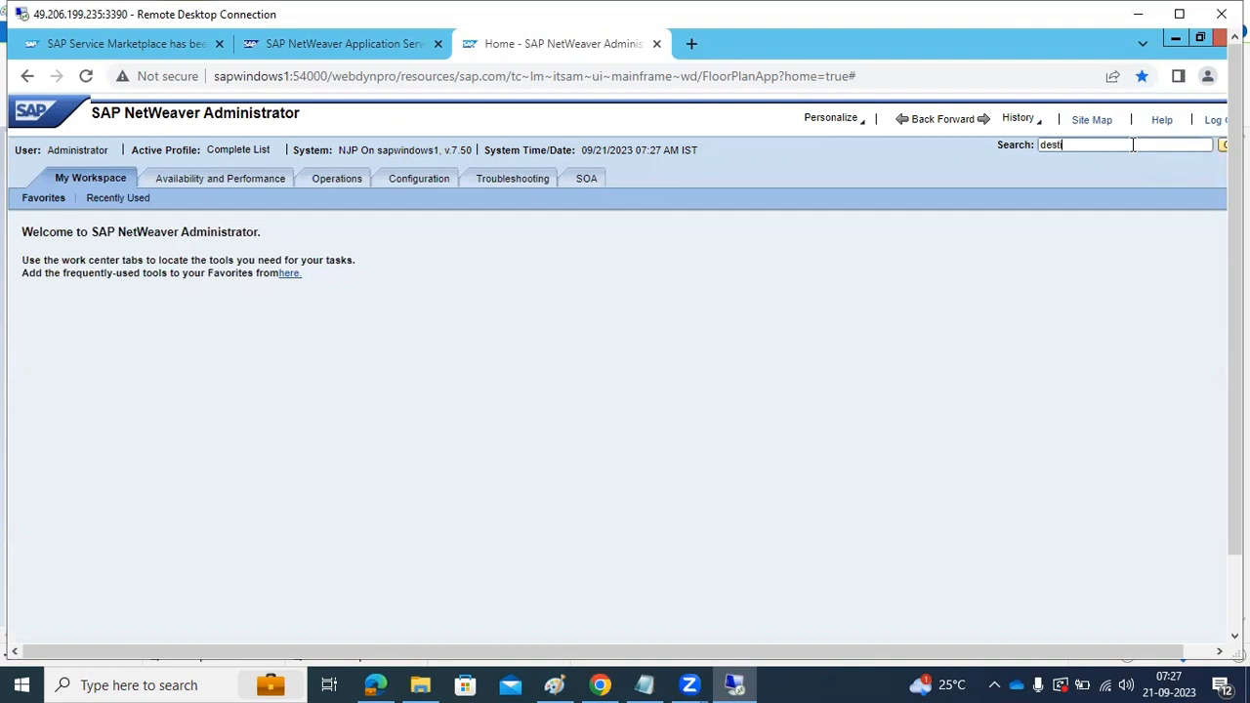
{"action": "double_click", "coordinate": [1051, 147]}
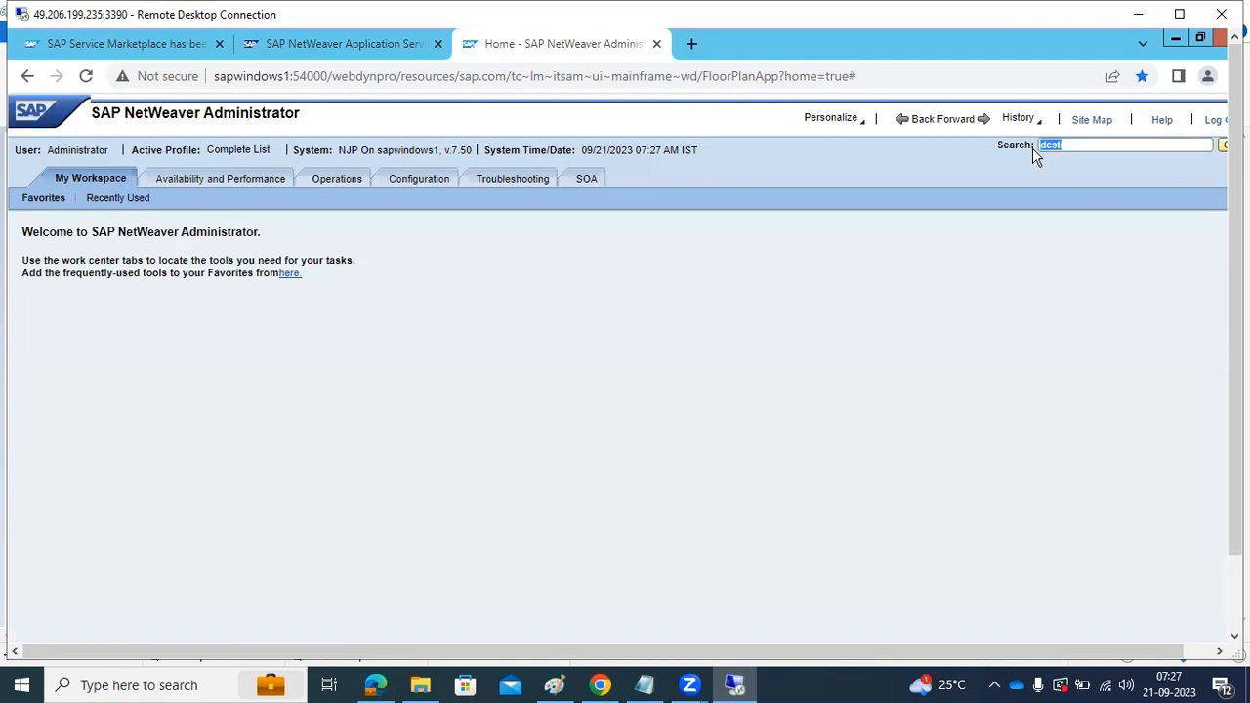
{"action": "left_click", "coordinate": [1221, 147]}
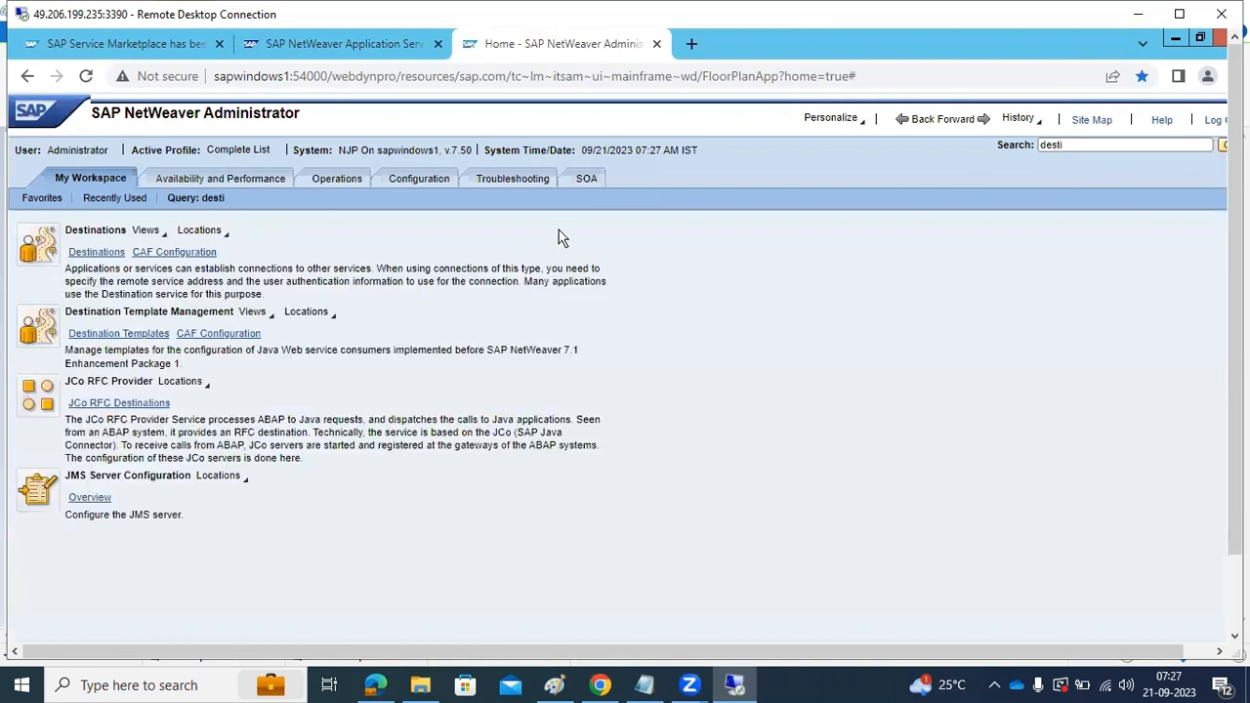
{"action": "left_click", "coordinate": [99, 253]}
{"action": "left_click", "coordinate": [108, 256]}
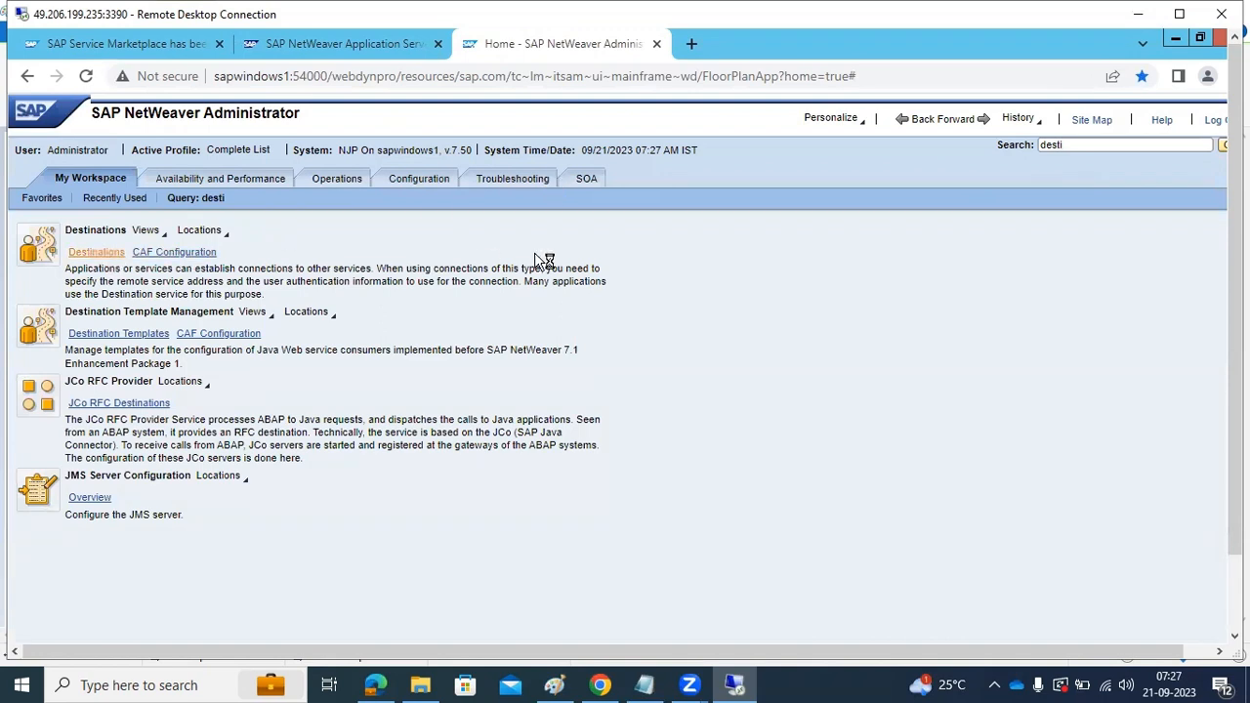
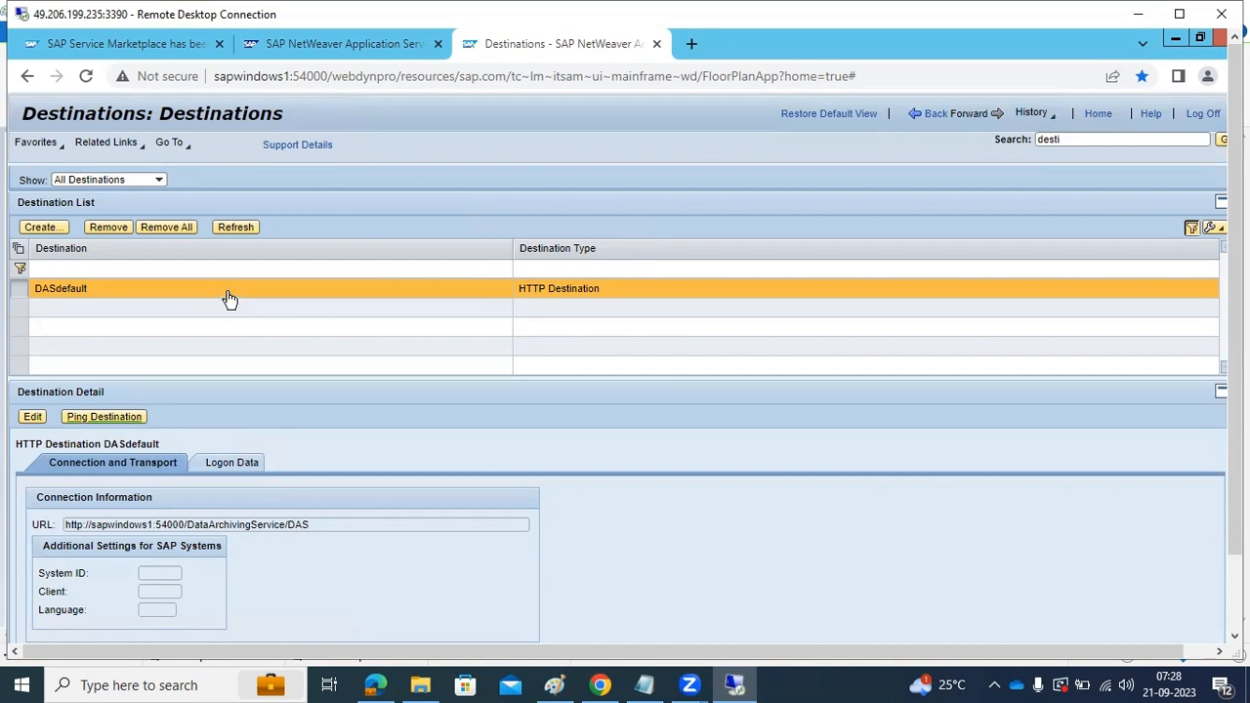
Create a new destination named ECD of type HTTP on Local Java System NJP and continue to its connection settings
{"action": "left_click", "coordinate": [331, 43]}
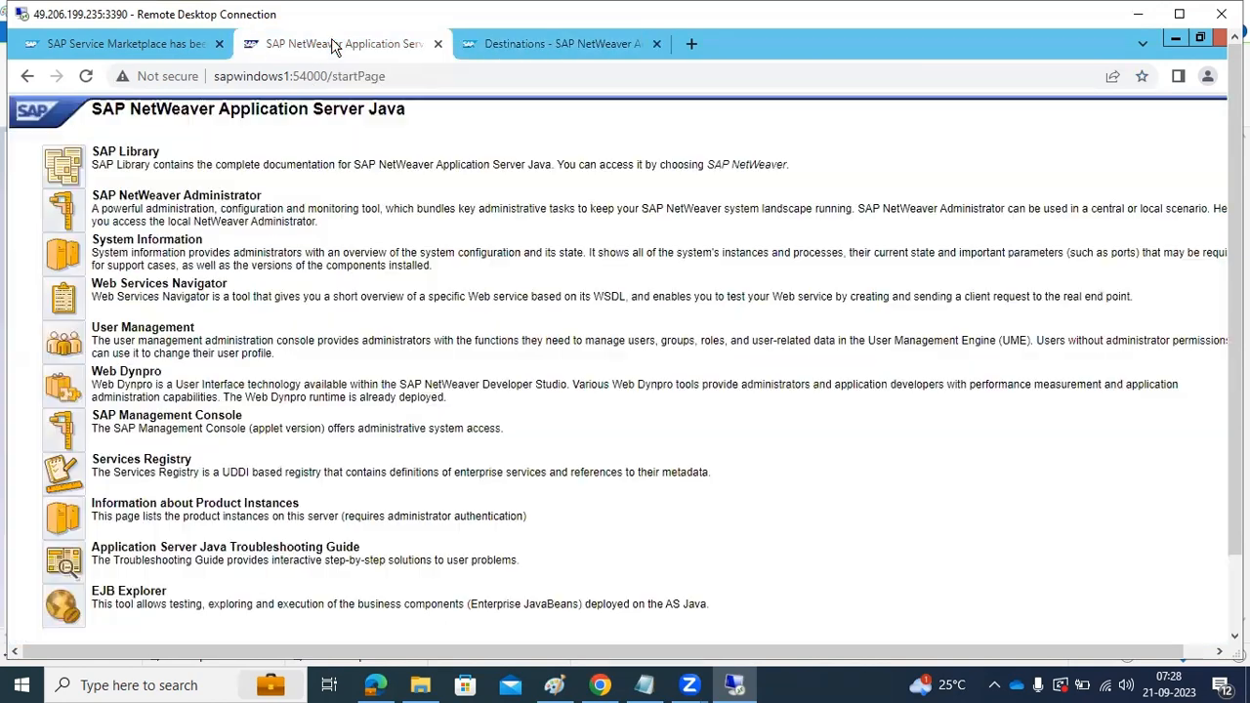
{"action": "left_click", "coordinate": [537, 49]}
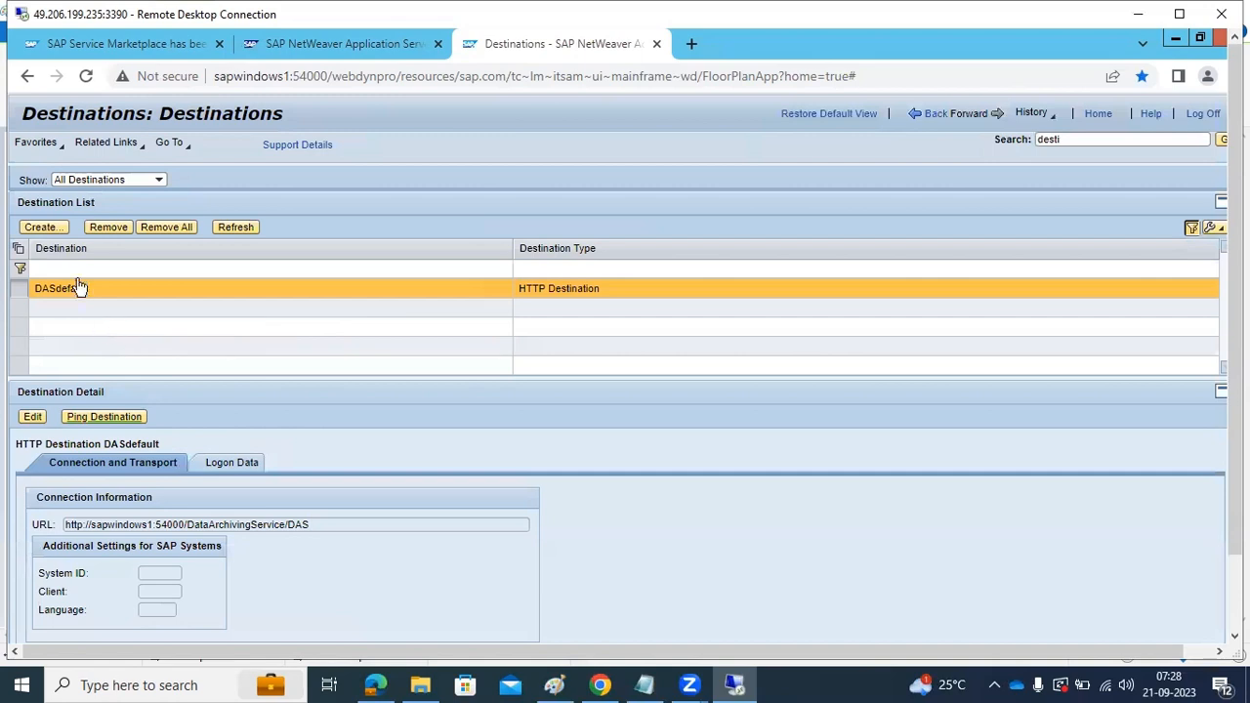
{"action": "left_click", "coordinate": [44, 227]}
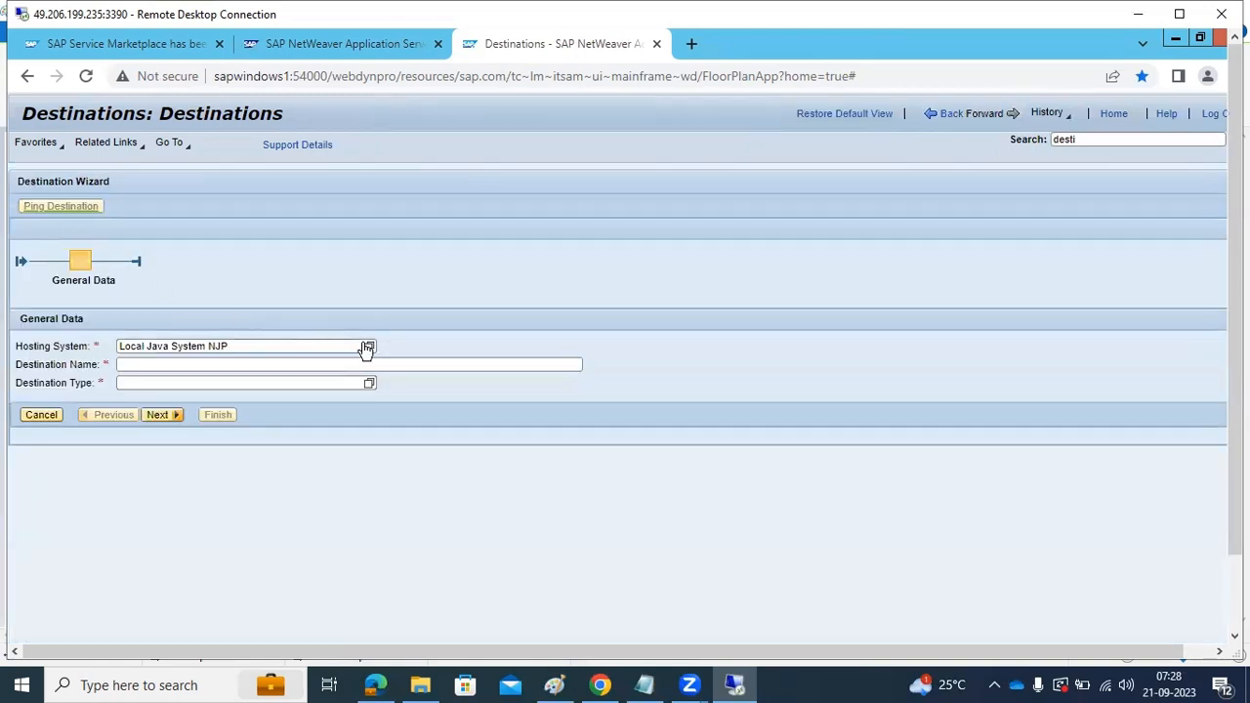
{"action": "left_click", "coordinate": [155, 365]}
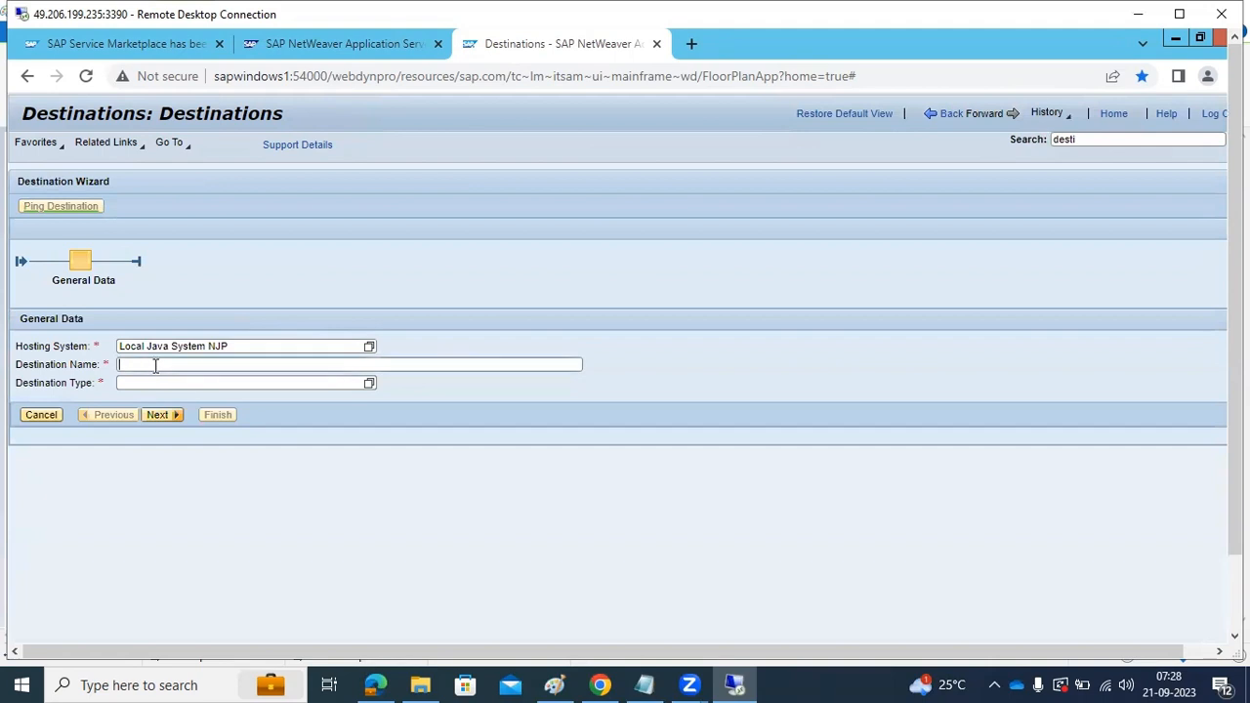
{"action": "type", "text": "ECD"}
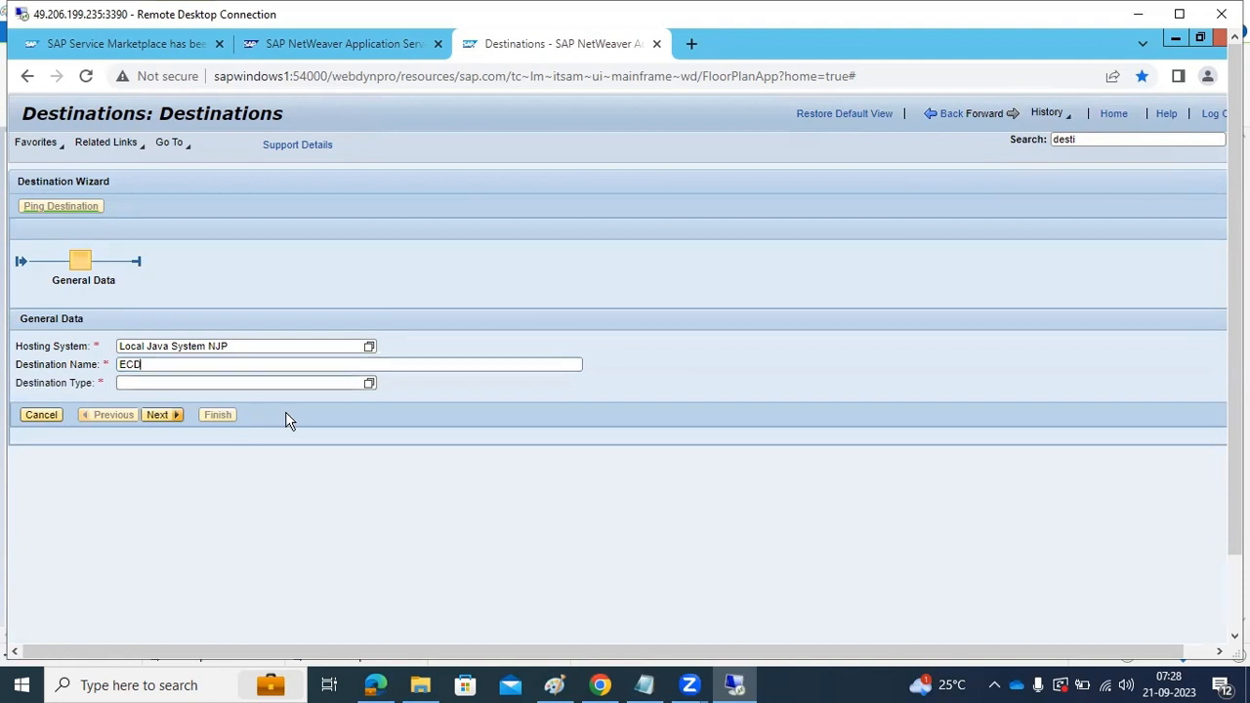
{"action": "left_click", "coordinate": [364, 384]}
{"action": "left_click", "coordinate": [368, 385]}
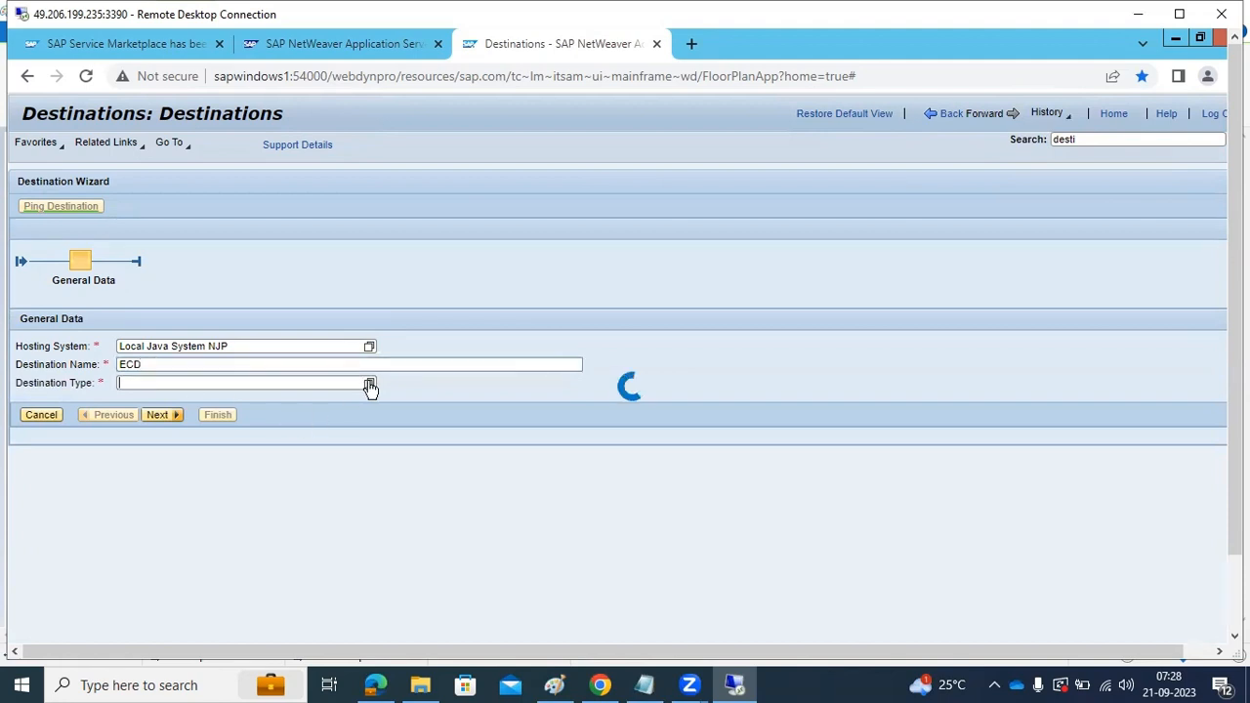
{"action": "left_click", "coordinate": [549, 319]}
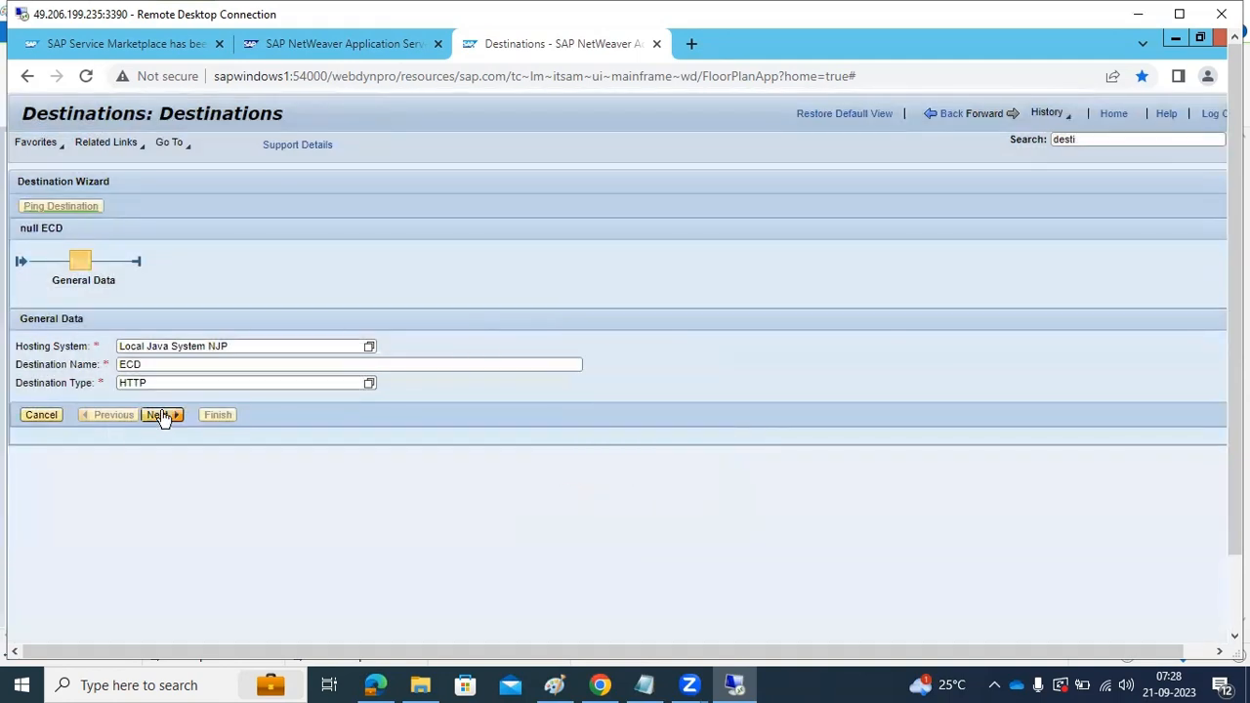
{"action": "left_click", "coordinate": [162, 416]}
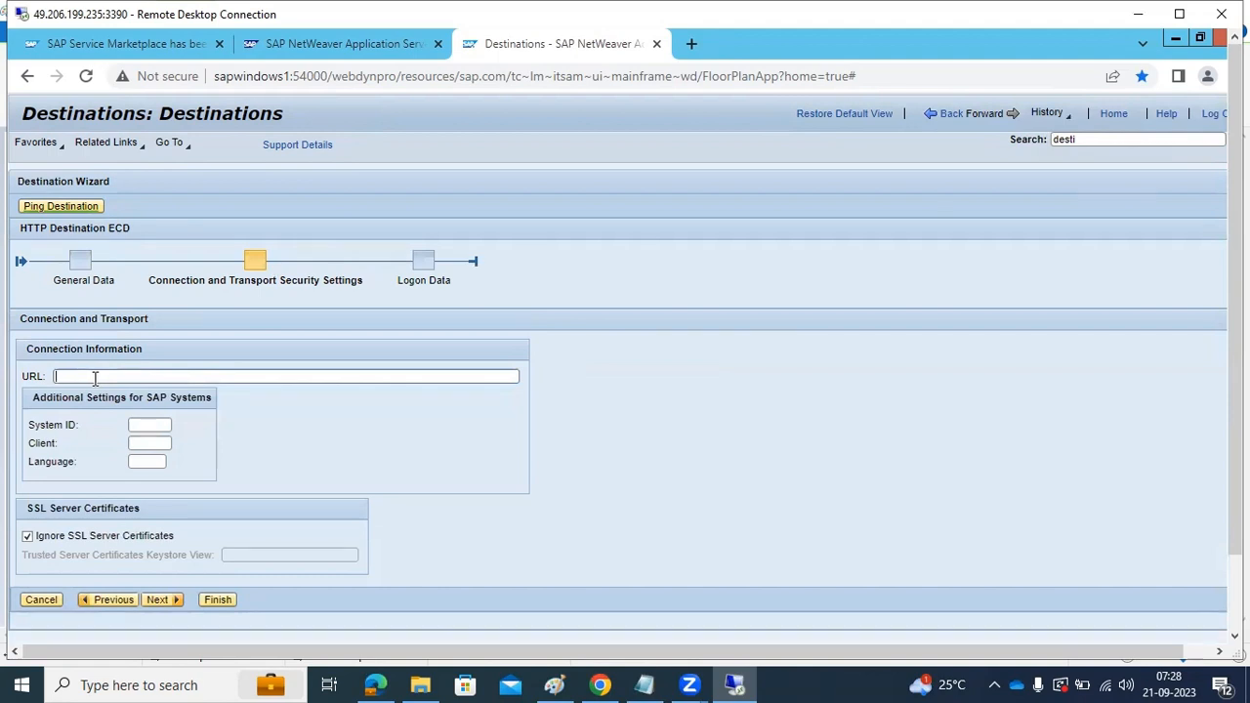
{"action": "type", "text": "http://sapwindows1:8"}
Switch to the ECD session in SAP GUI, start the ICM Monitor with /nsmicm, and display its active services
{"action": "scroll", "coordinate": [1233, 480], "scroll_direction": "down", "scroll_amount": 2}
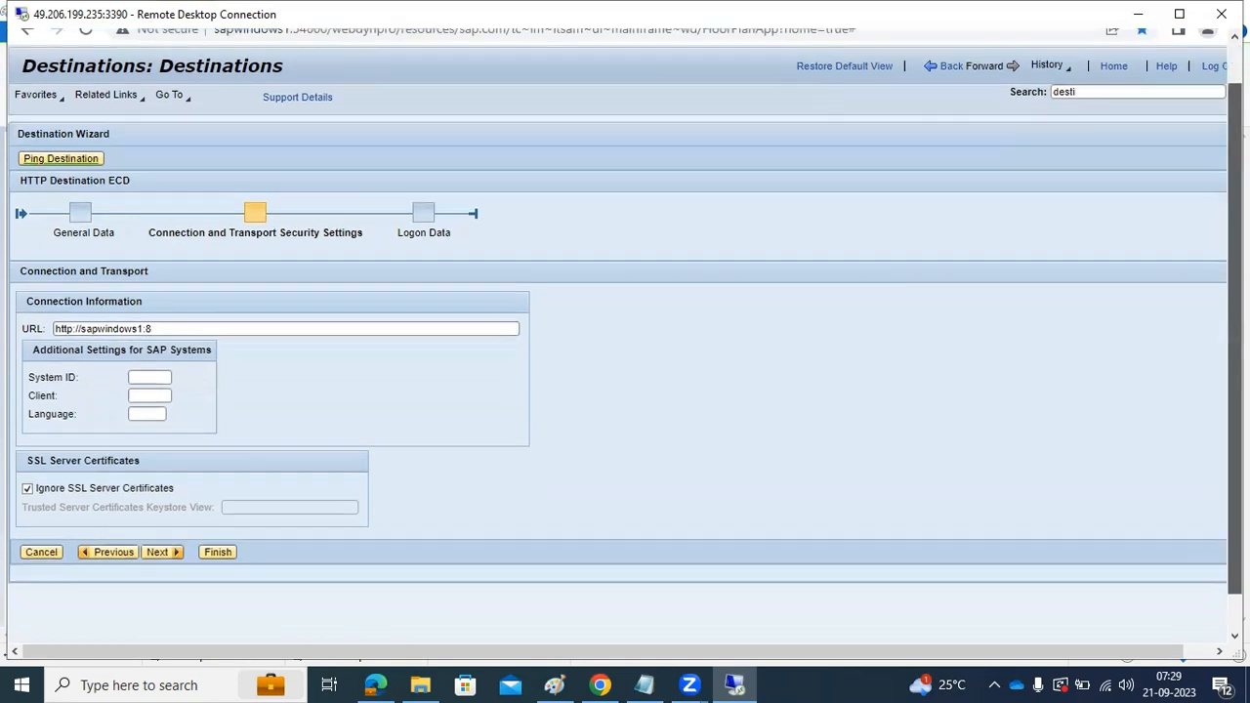
{"action": "mouse_move", "coordinate": [532, 625]}
{"action": "left_click", "coordinate": [592, 575]}
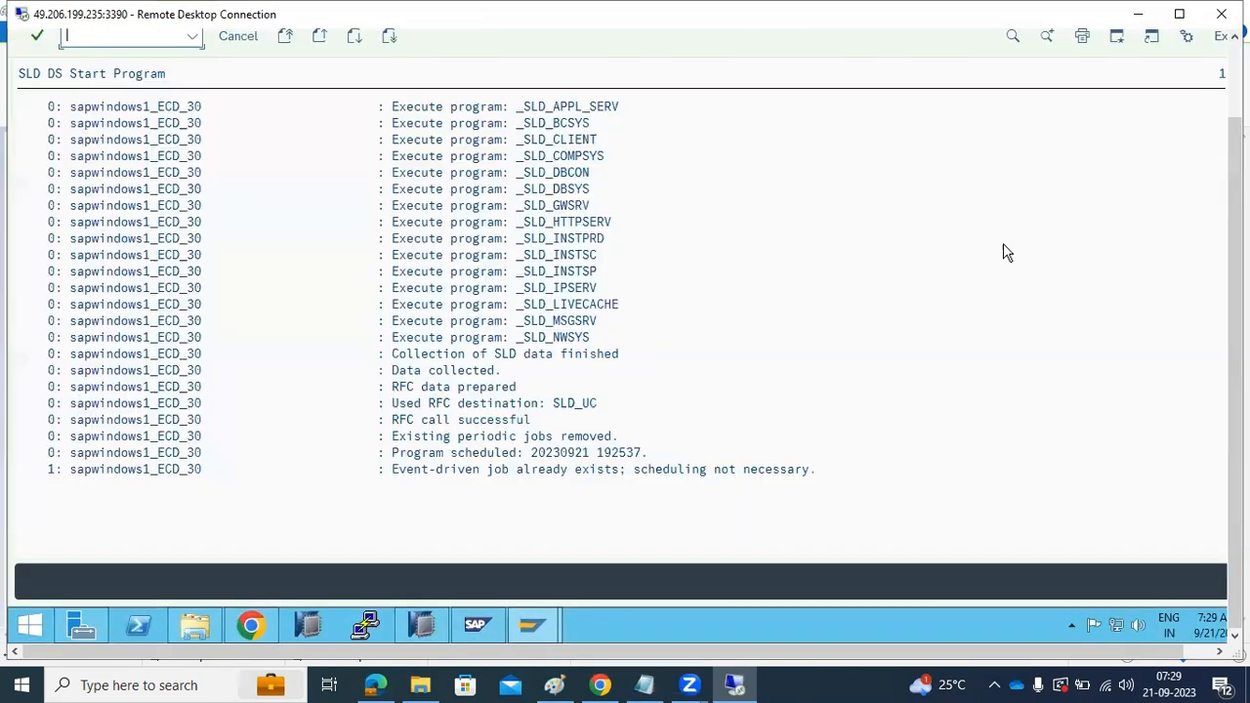
{"action": "left_click_drag", "start_coordinate": [1236, 411], "coordinate": [1236, 327]}
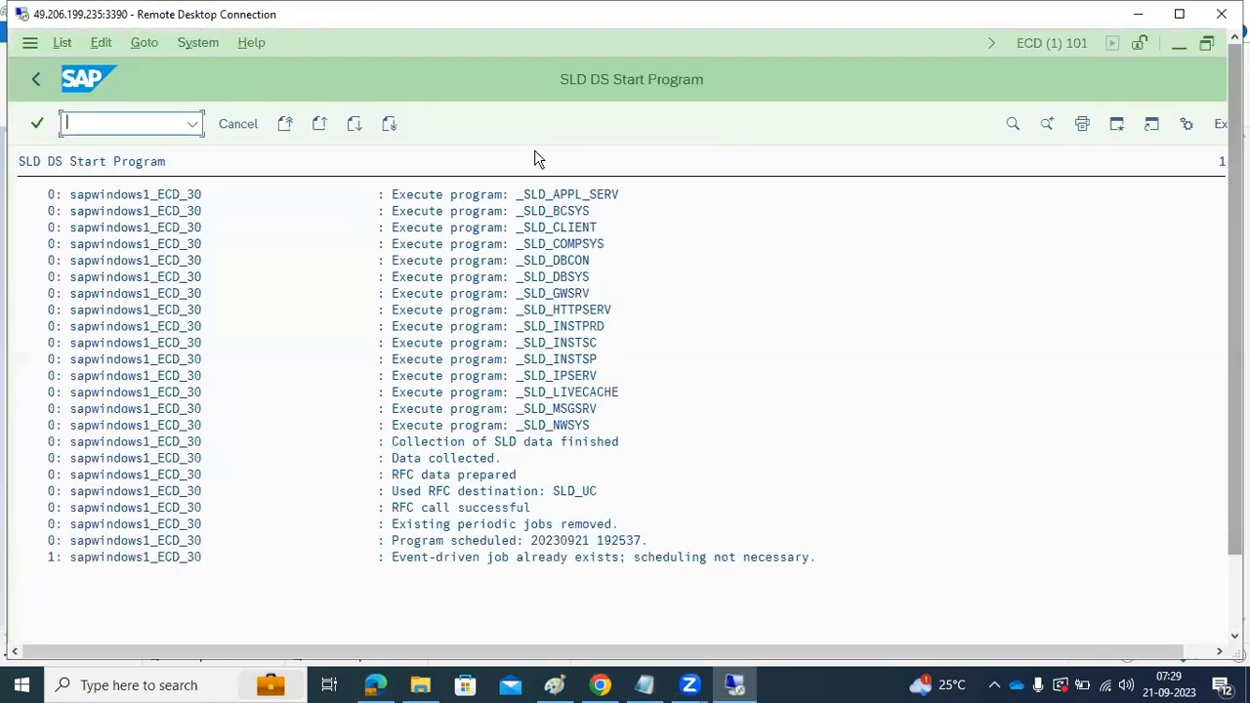
{"action": "left_click", "coordinate": [144, 123]}
{"action": "type", "text": "/nsmicm"}
{"action": "key", "text": "Return"}
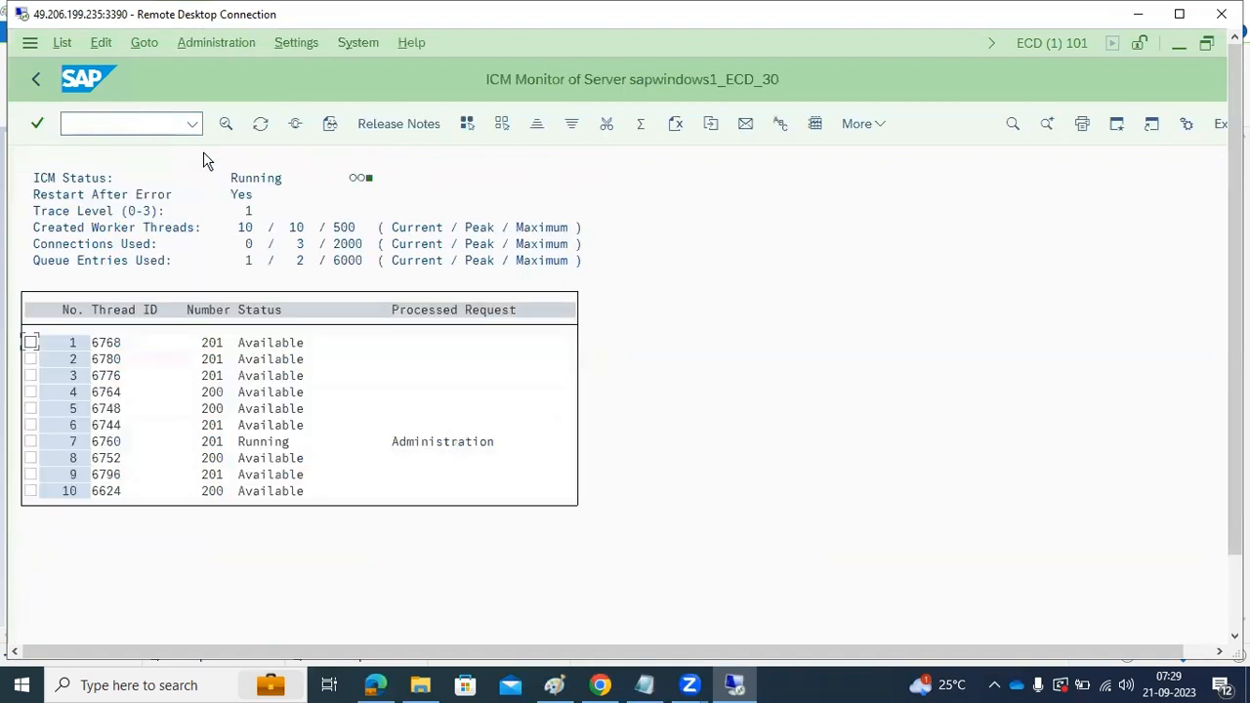
{"action": "left_click", "coordinate": [295, 125]}
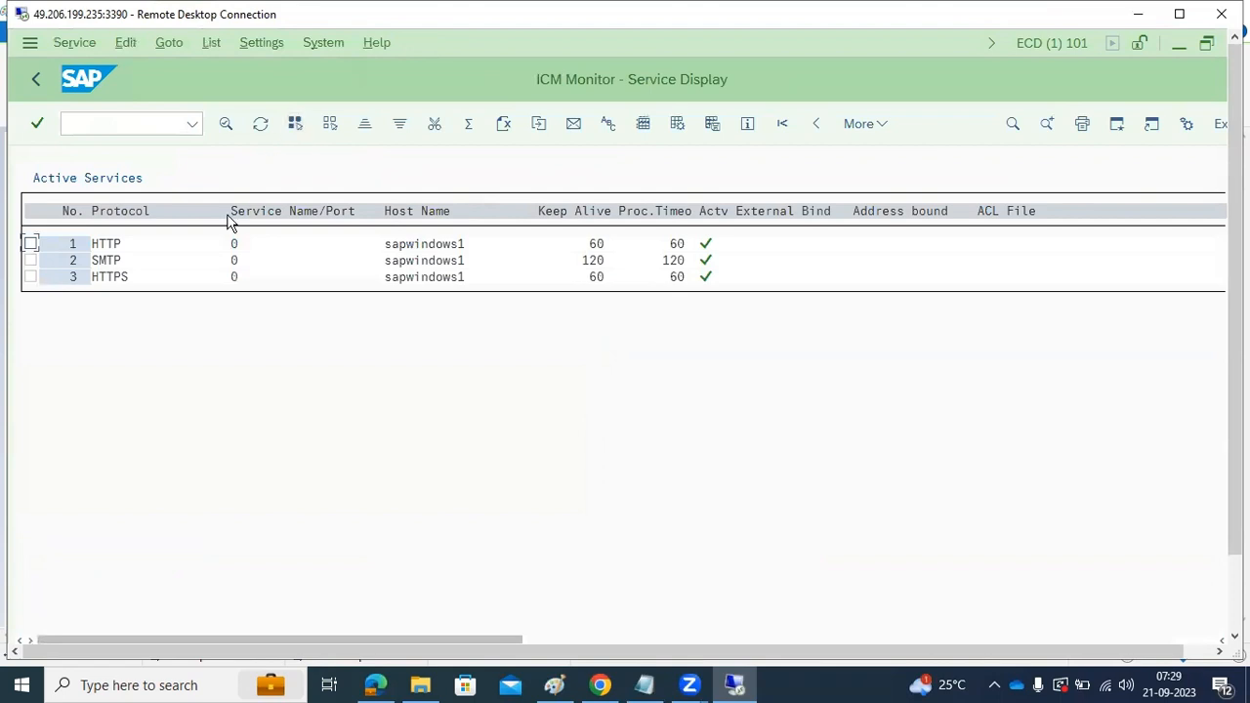
Create a new ICM service for the HTTP protocol on port 8080
{"action": "left_click", "coordinate": [71, 47]}
{"action": "left_click", "coordinate": [96, 73]}
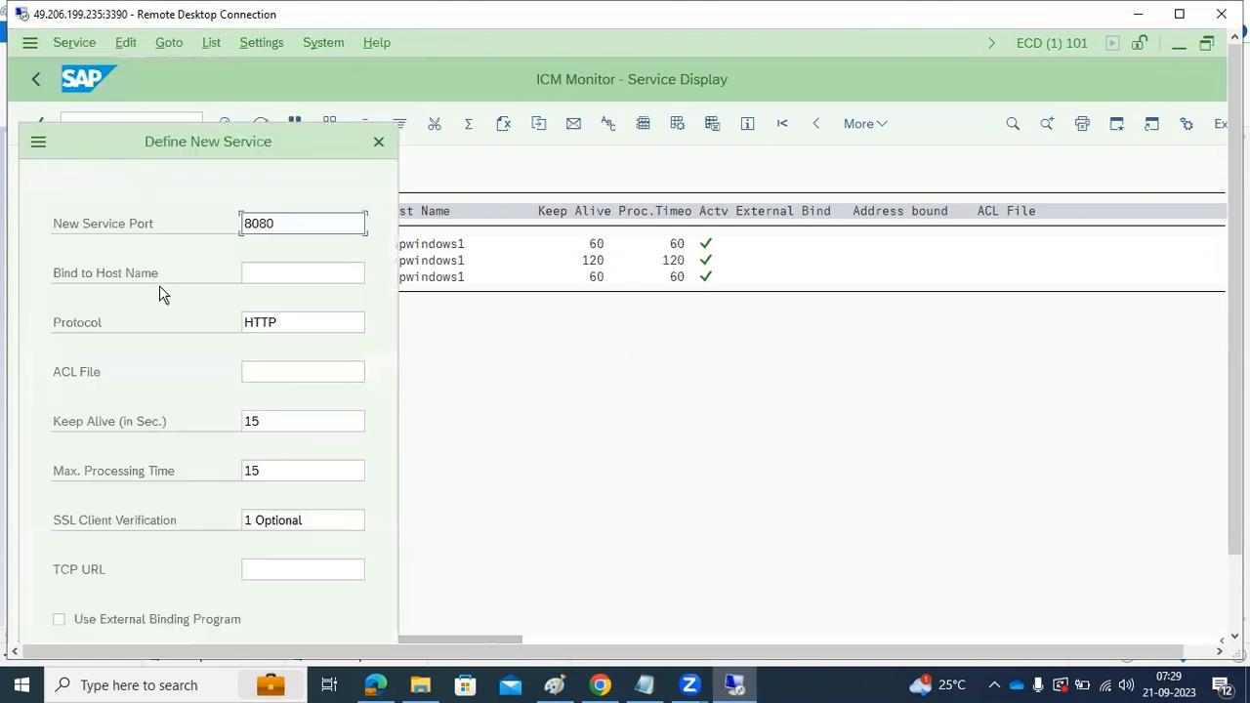
{"action": "left_click_drag", "start_coordinate": [1235, 473], "coordinate": [1235, 555]}
{"action": "left_click", "coordinate": [350, 587]}
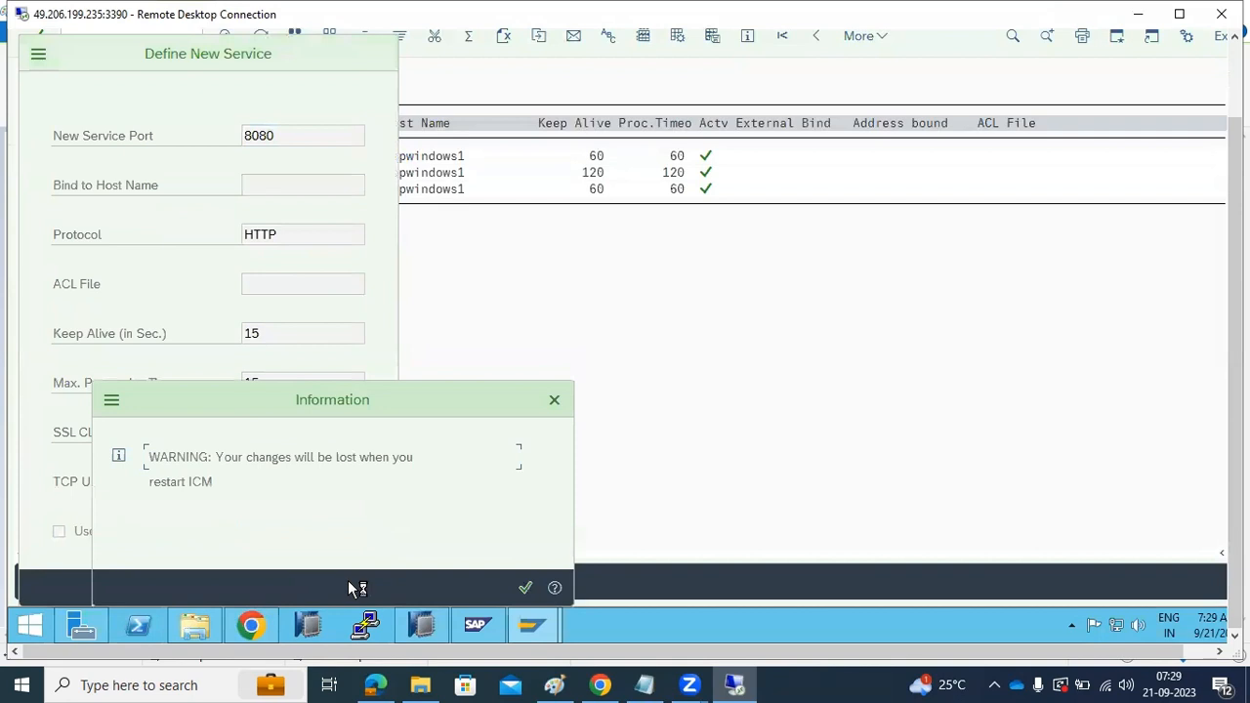
{"action": "left_click", "coordinate": [532, 584]}
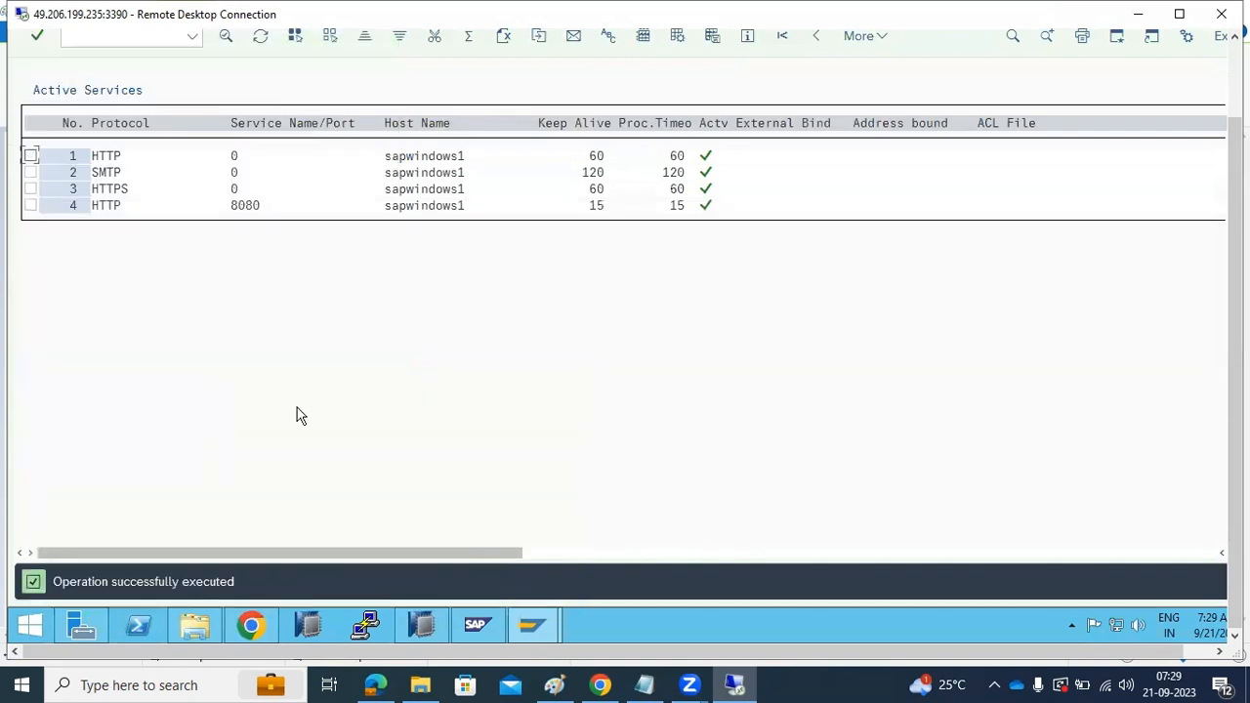
Delete the HTTP service with port 0 from the ICM services and answer the Windows update prompt with a restart in 5 minutes
{"action": "left_click", "coordinate": [30, 156]}
{"action": "left_click", "coordinate": [1236, 86]}
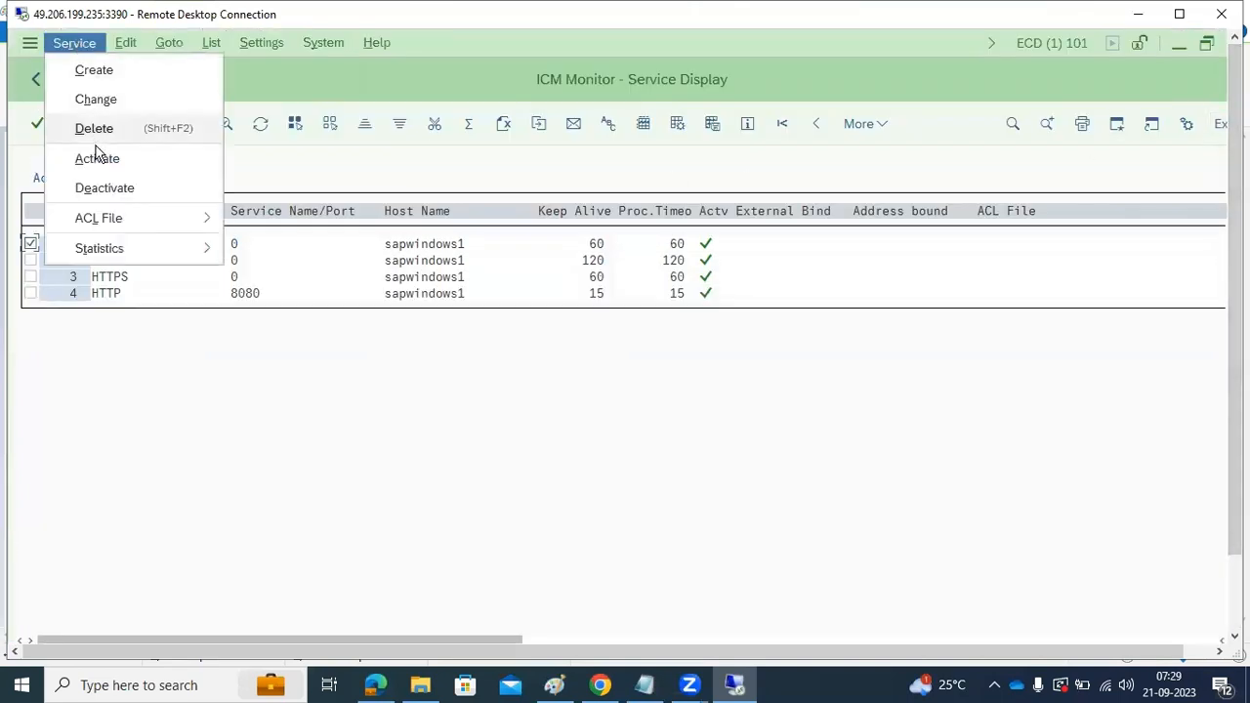
{"action": "left_click", "coordinate": [100, 133]}
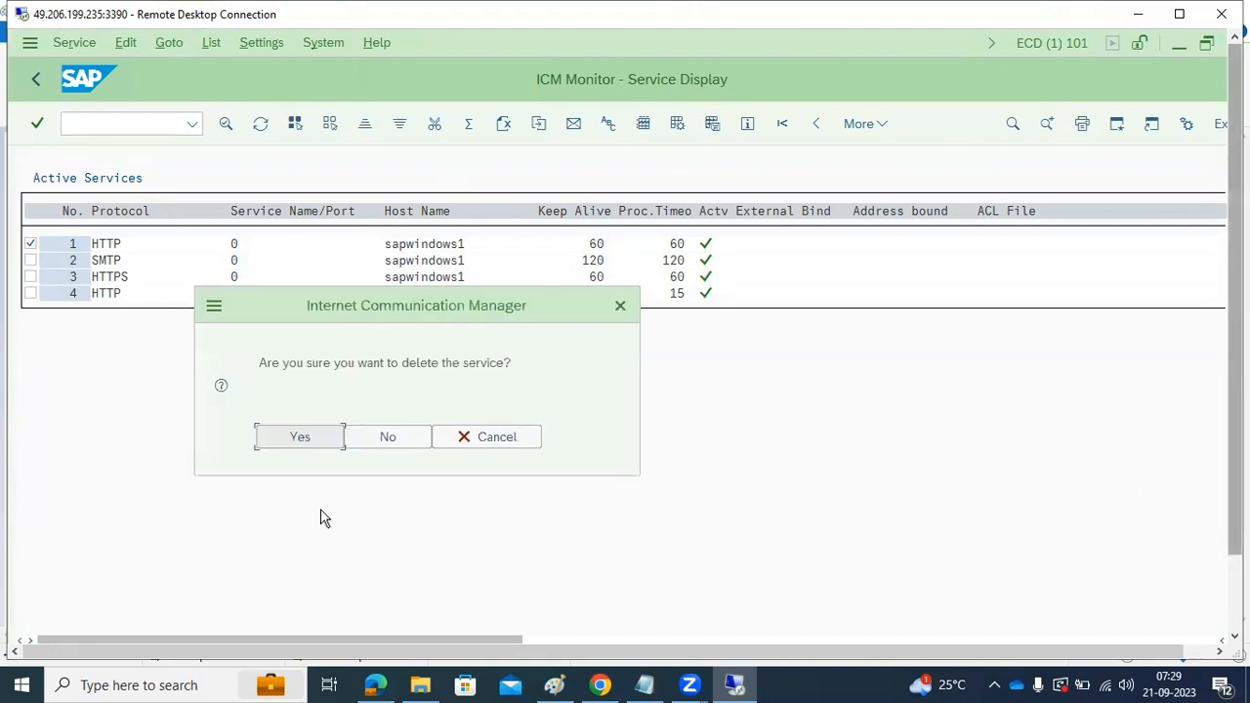
{"action": "left_click", "coordinate": [291, 442]}
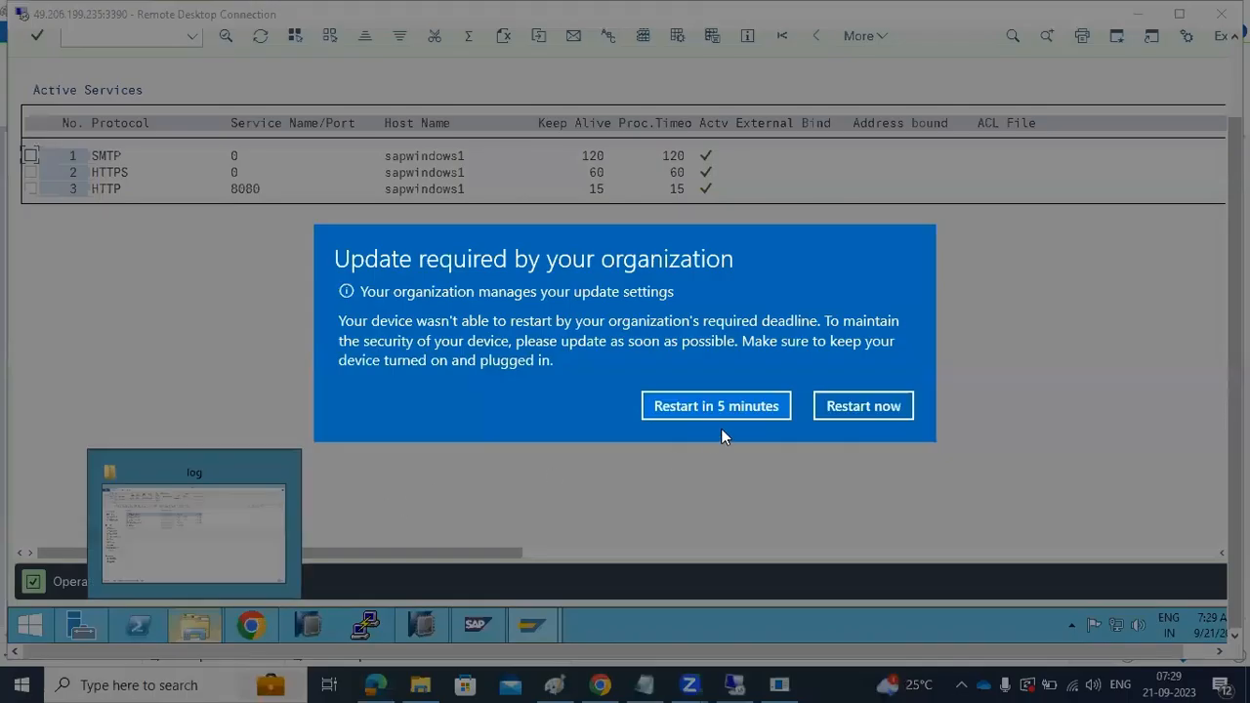
{"action": "left_click", "coordinate": [725, 416]}
{"action": "left_click", "coordinate": [250, 625]}
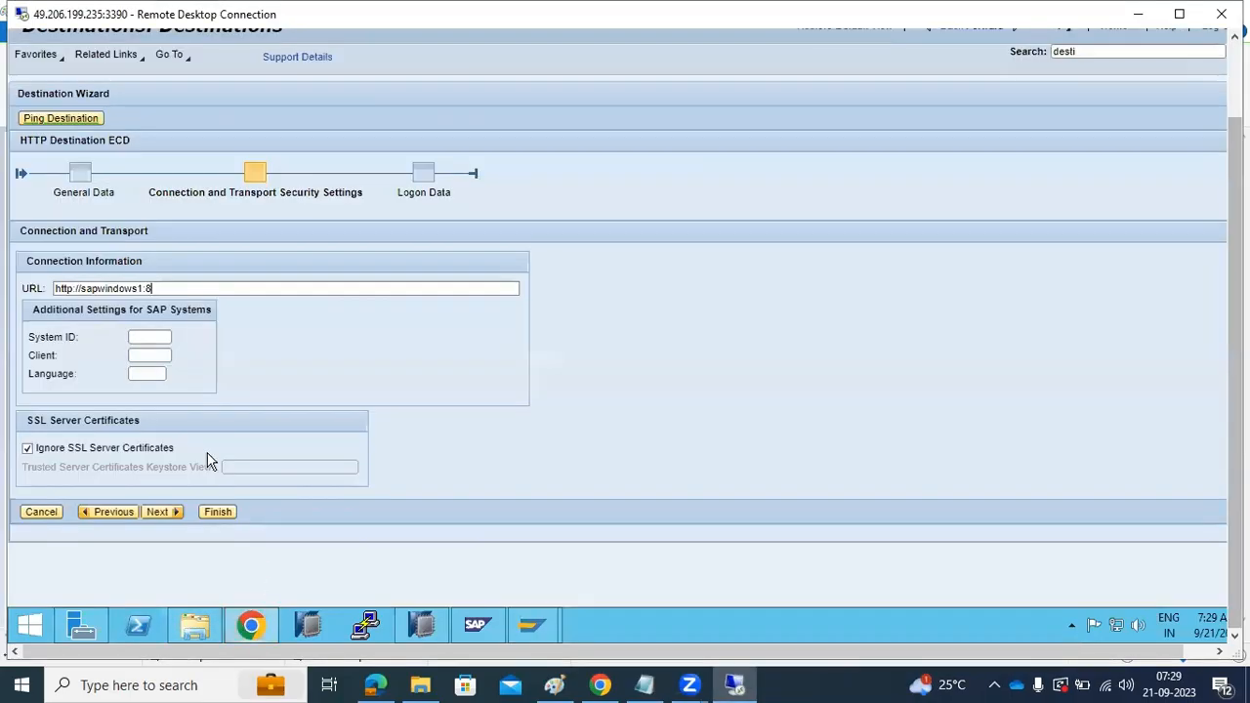
{"action": "left_click", "coordinate": [172, 290]}
{"action": "type", "text": "080/"}
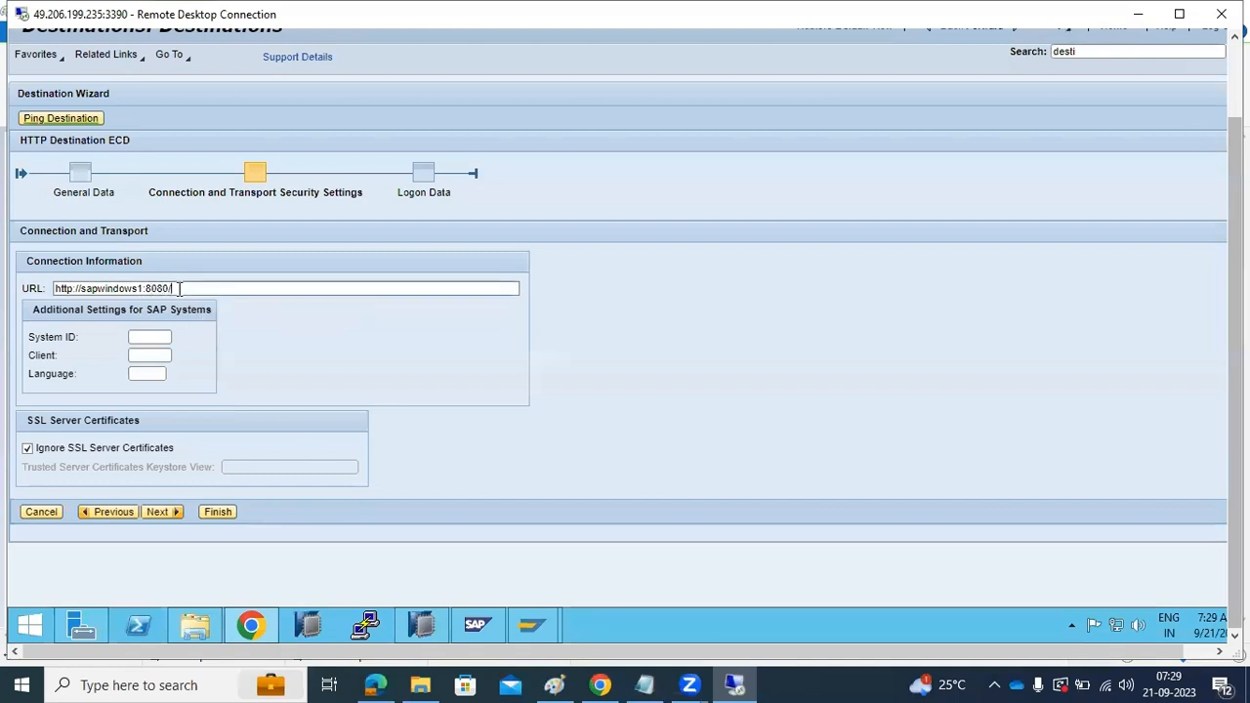
{"action": "left_click", "coordinate": [138, 336]}
{"action": "type", "text": "ECD"}
{"action": "left_click", "coordinate": [142, 355]}
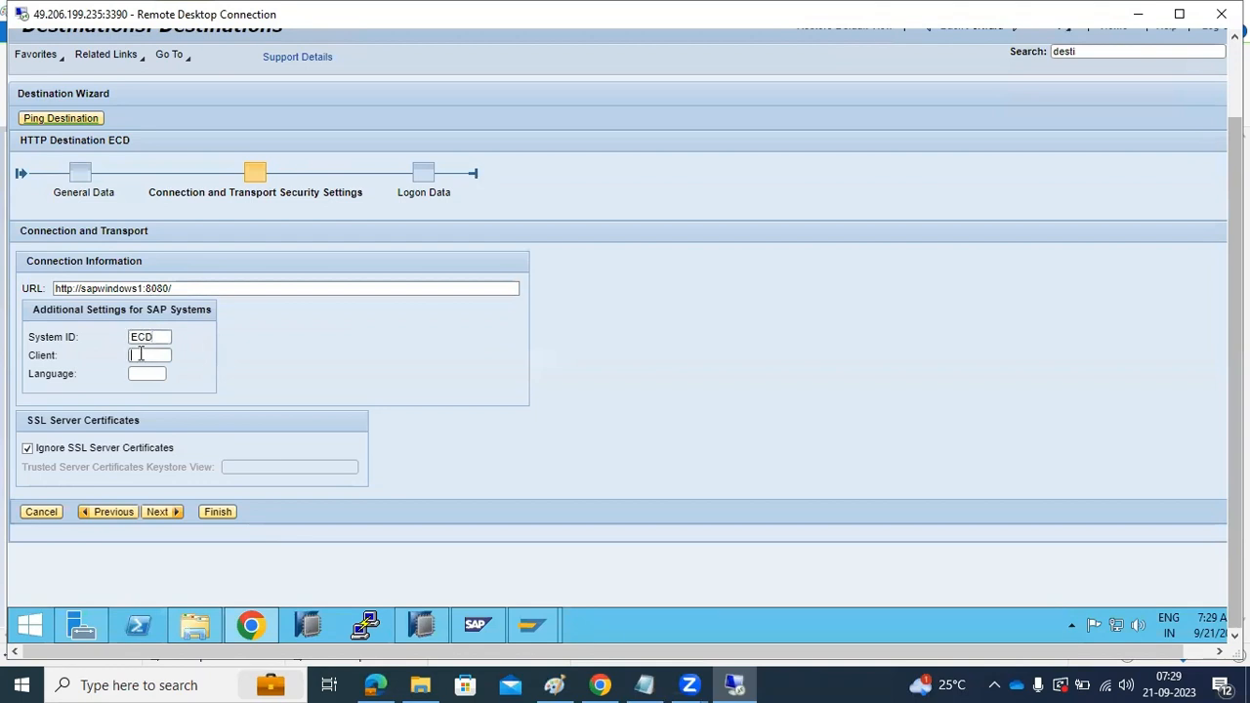
{"action": "left_click", "coordinate": [141, 373]}
{"action": "type", "text": "en"}
{"action": "left_click", "coordinate": [158, 510]}
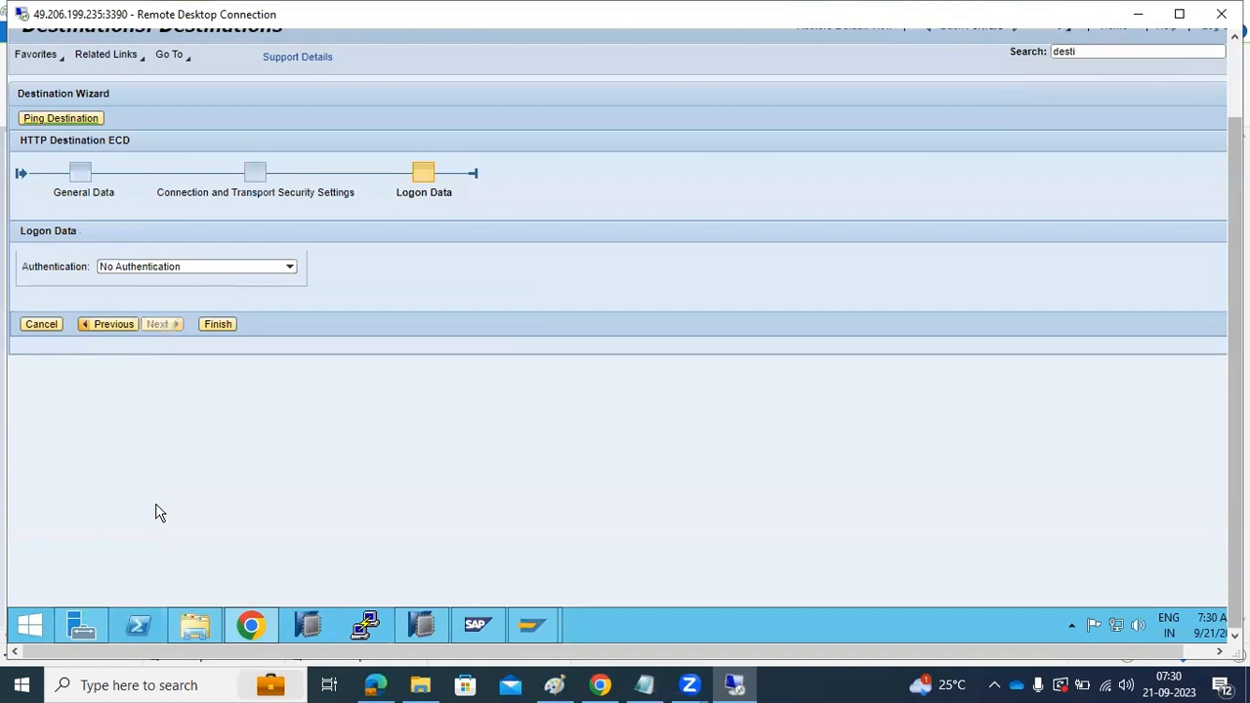
Set Basic (User ID and Password) authentication with user name basis and the account password, finish the destination, and save the password in the browser
{"action": "left_click", "coordinate": [289, 266]}
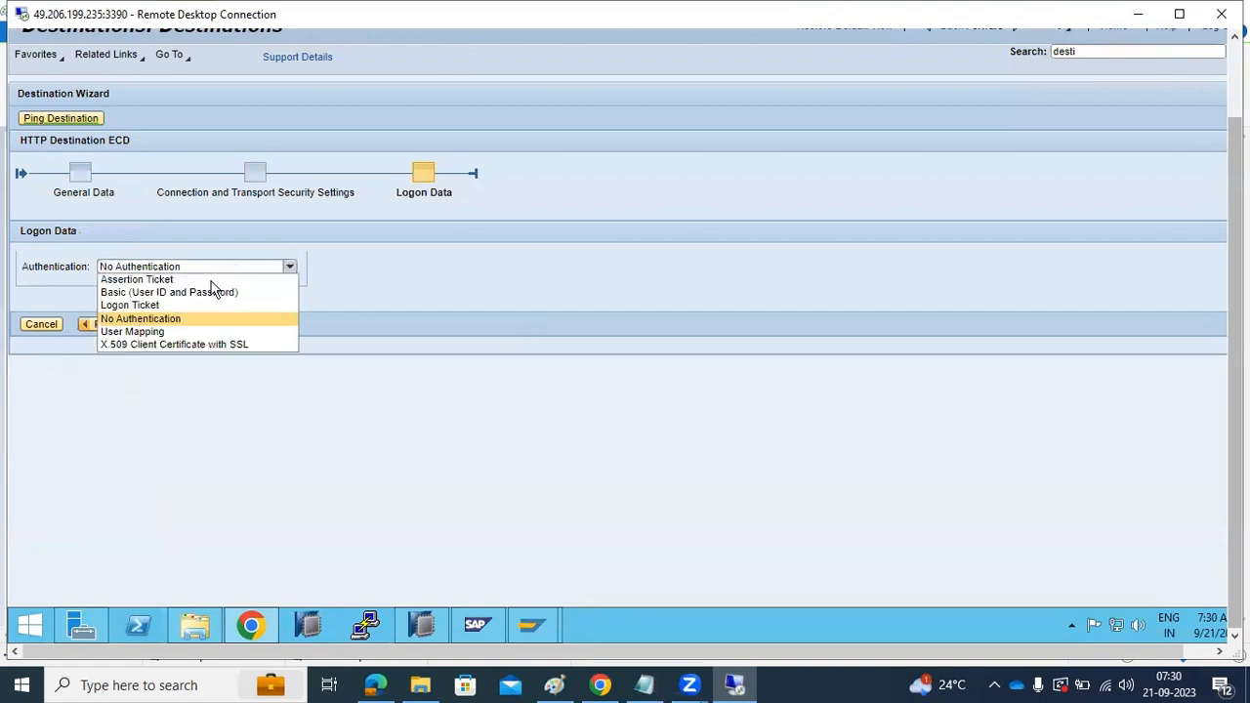
{"action": "left_click", "coordinate": [137, 294]}
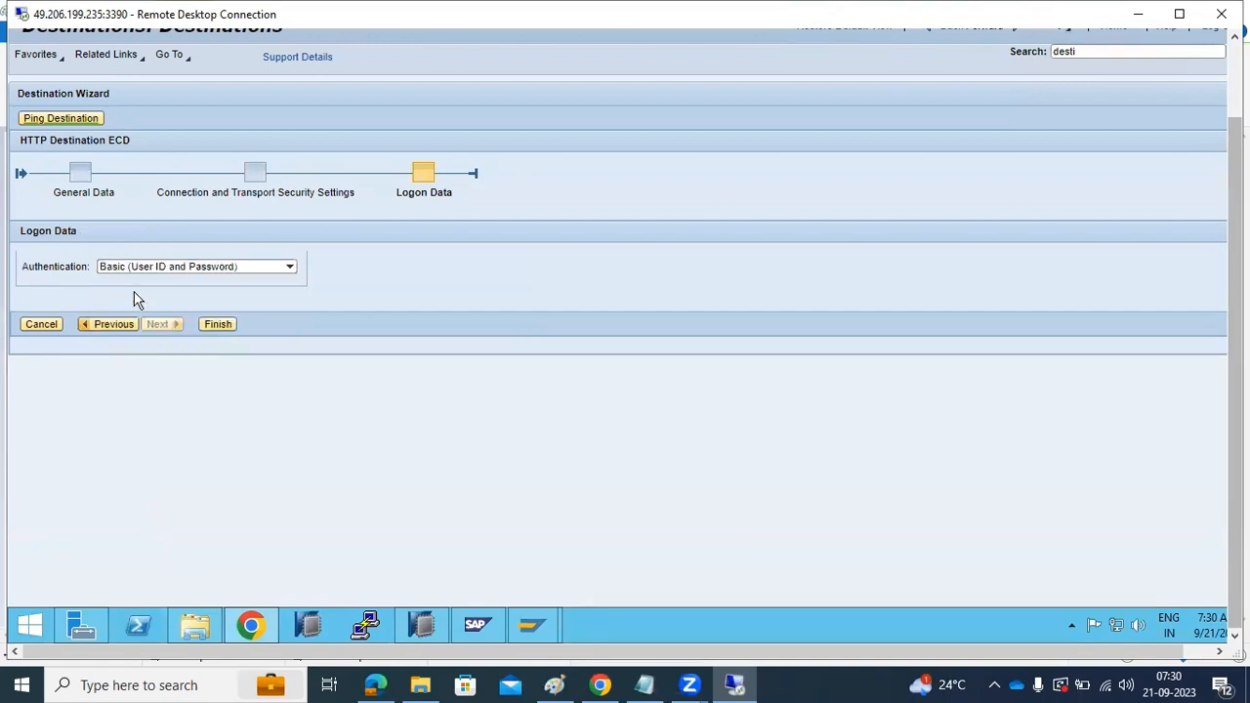
{"action": "left_click", "coordinate": [108, 341]}
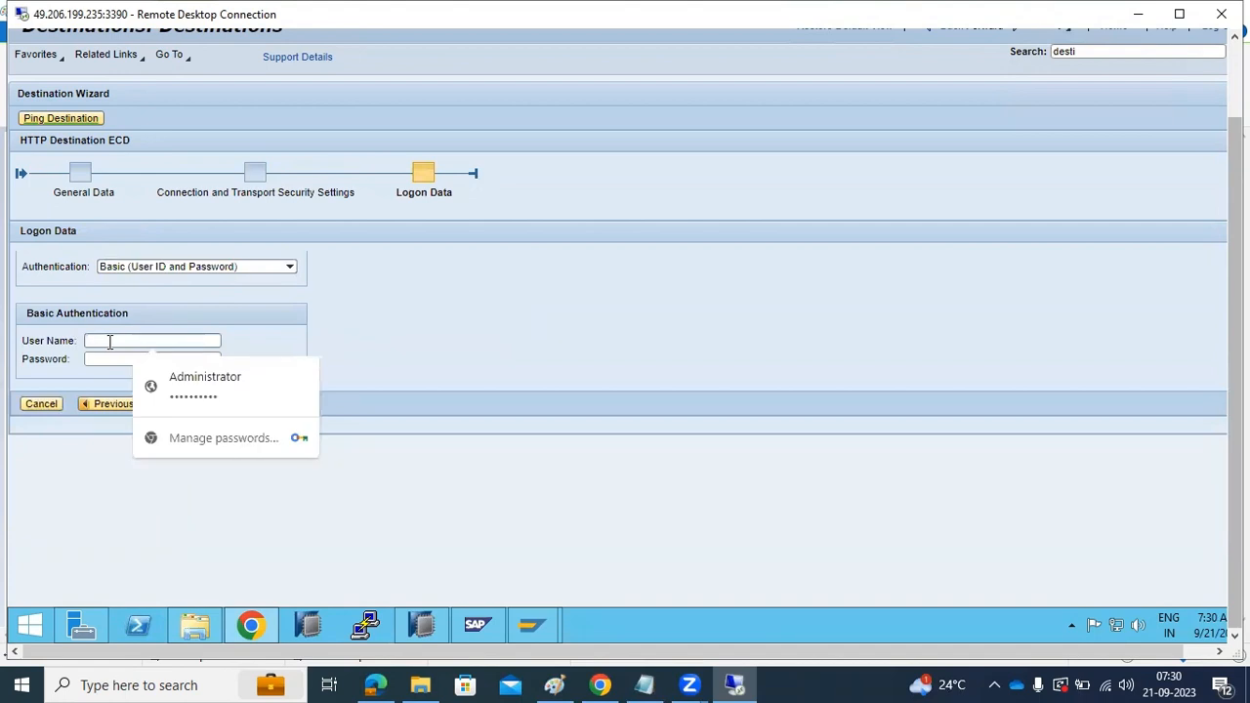
{"action": "type", "text": "basis"}
{"action": "key", "text": "Tab"}
{"action": "type", "text": "***"}
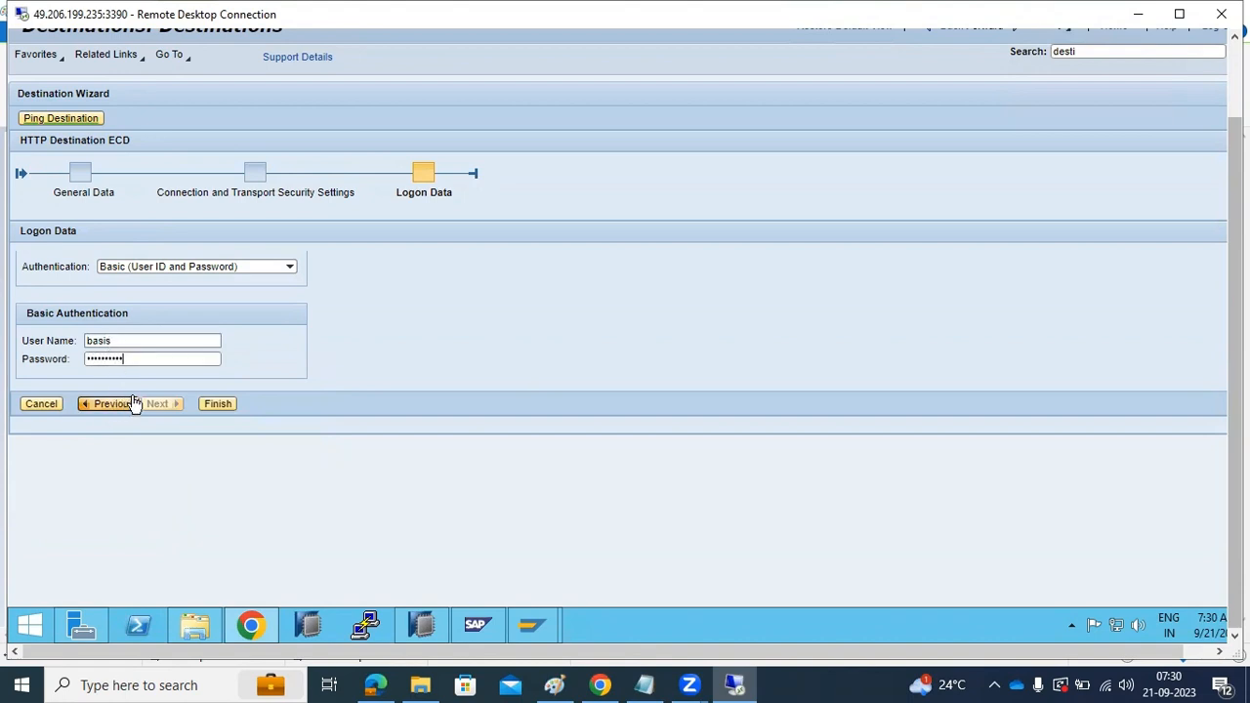
{"action": "left_click", "coordinate": [216, 403]}
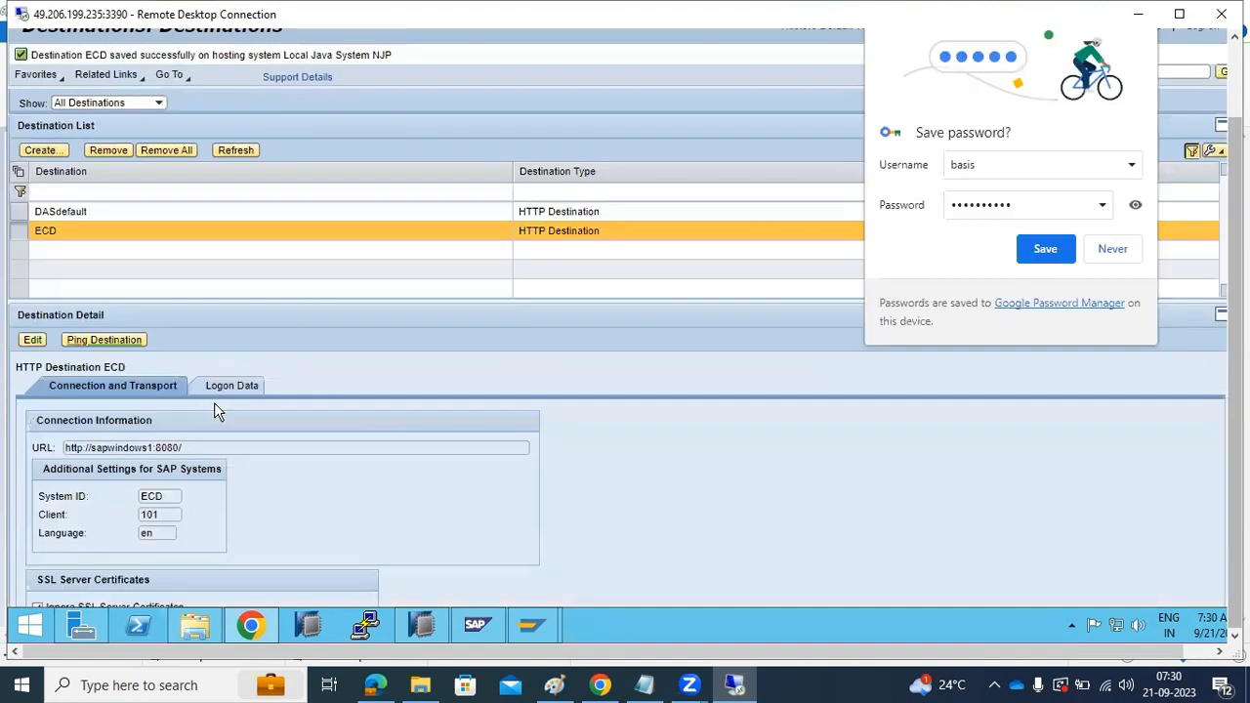
{"action": "left_click", "coordinate": [1072, 256]}
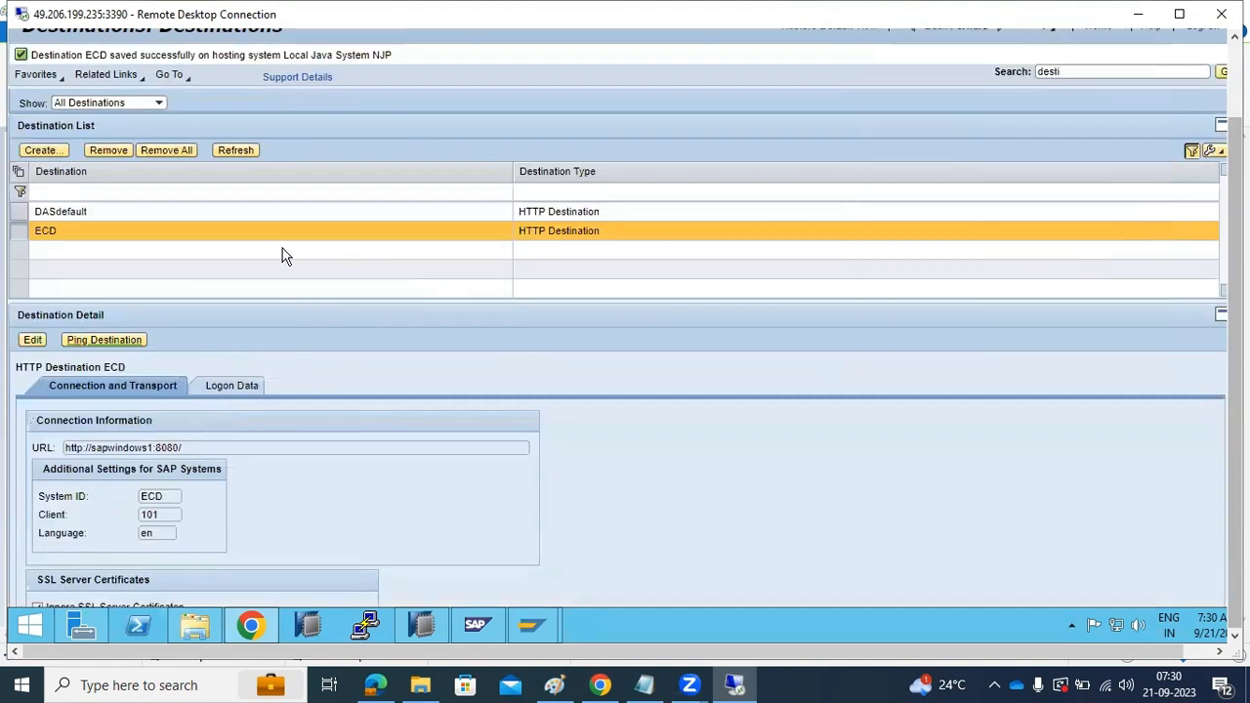
Ping the ECD destination before and after refreshing the destination list
{"action": "left_click", "coordinate": [135, 344]}
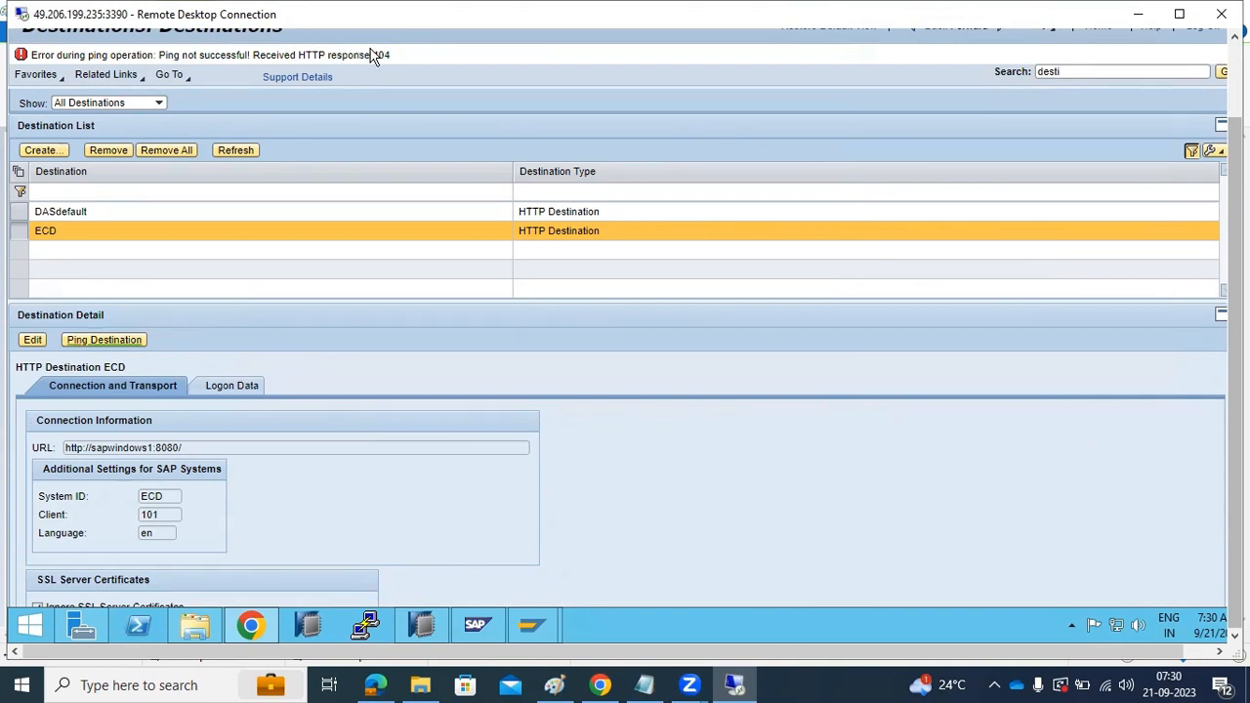
{"action": "left_click", "coordinate": [233, 152]}
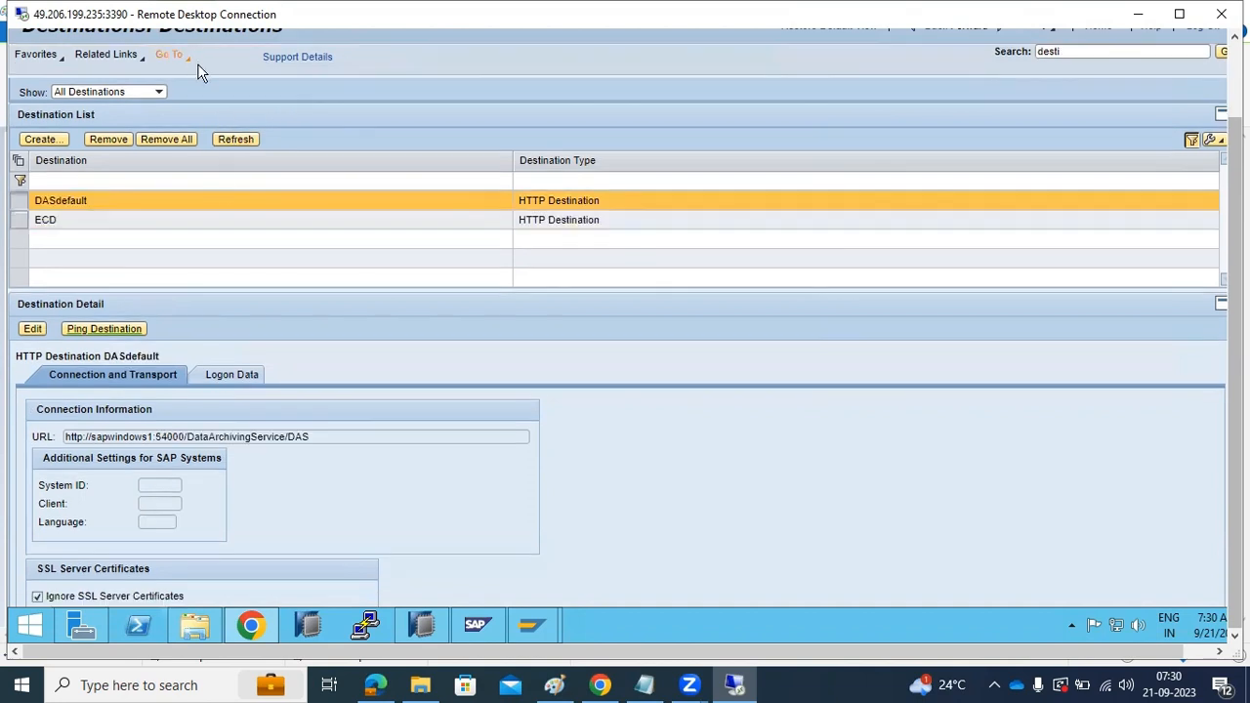
{"action": "left_click", "coordinate": [49, 225]}
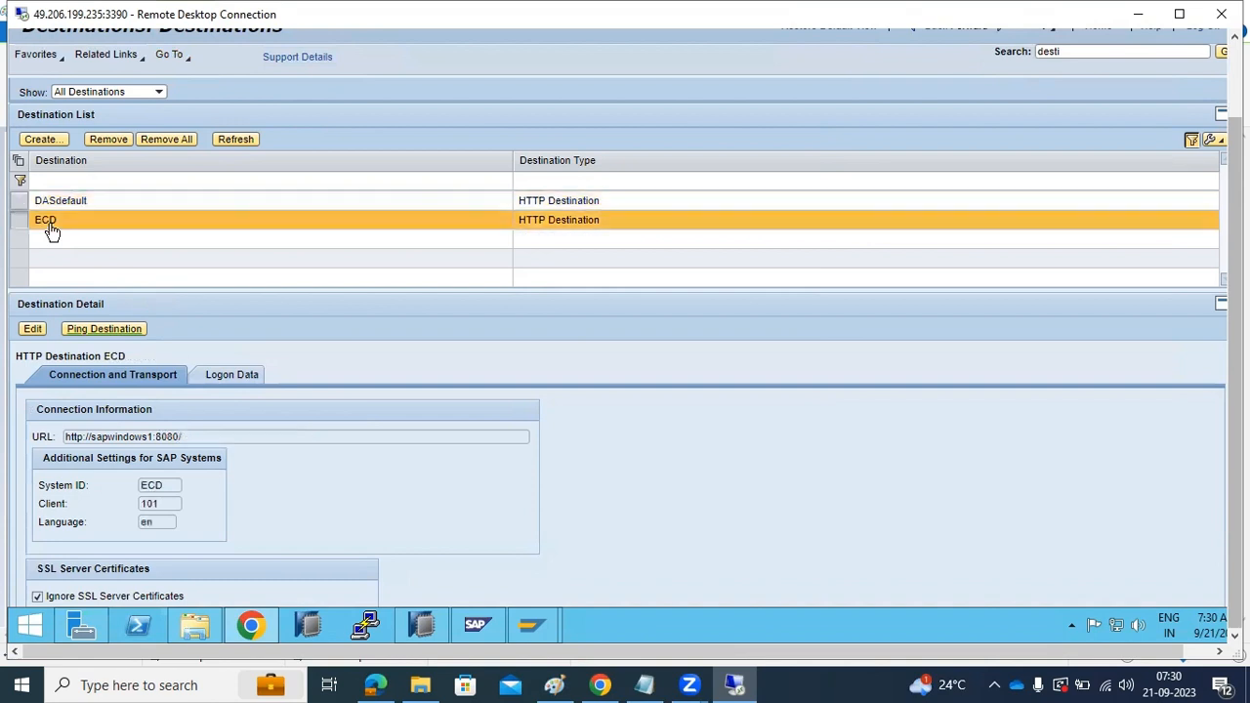
{"action": "left_click", "coordinate": [108, 330]}
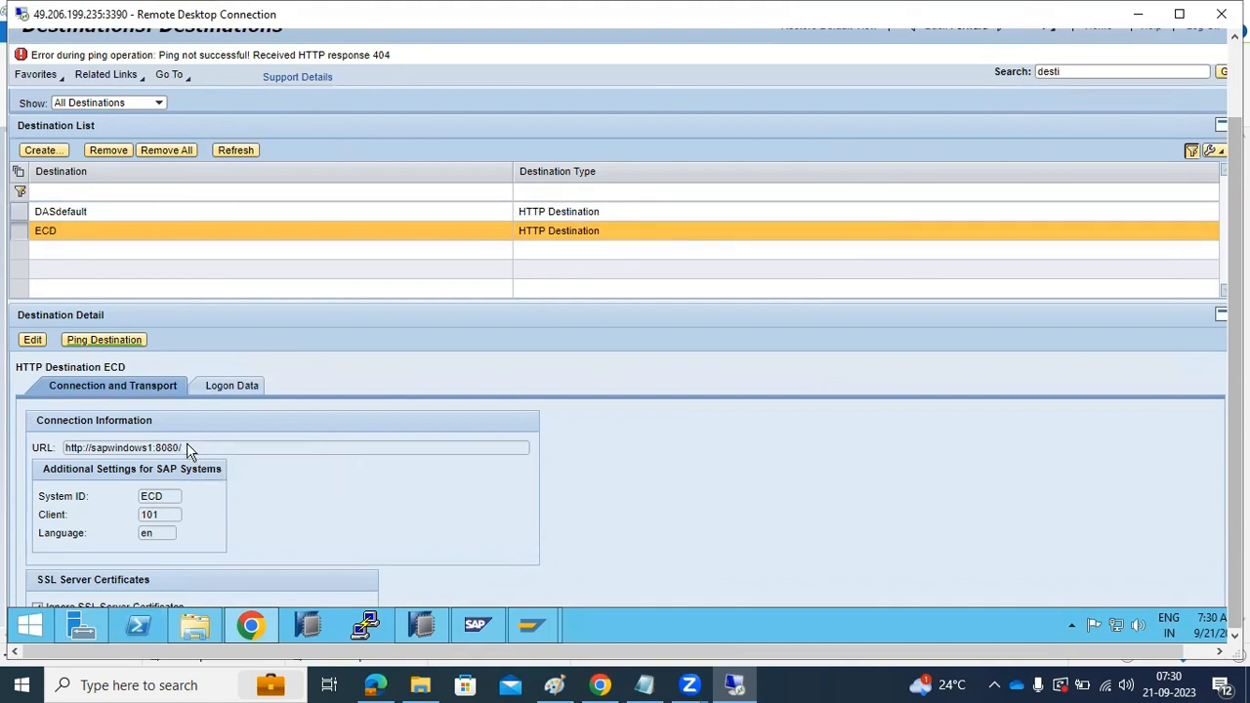
Examine the ECD destination's connection settings and logon data, and switch back to the ICM service display in SAP GUI
{"action": "scroll", "coordinate": [187, 449], "scroll_direction": "down", "scroll_amount": 2}
{"action": "scroll", "coordinate": [206, 420], "scroll_direction": "up", "scroll_amount": 2}
{"action": "left_click", "coordinate": [230, 387]}
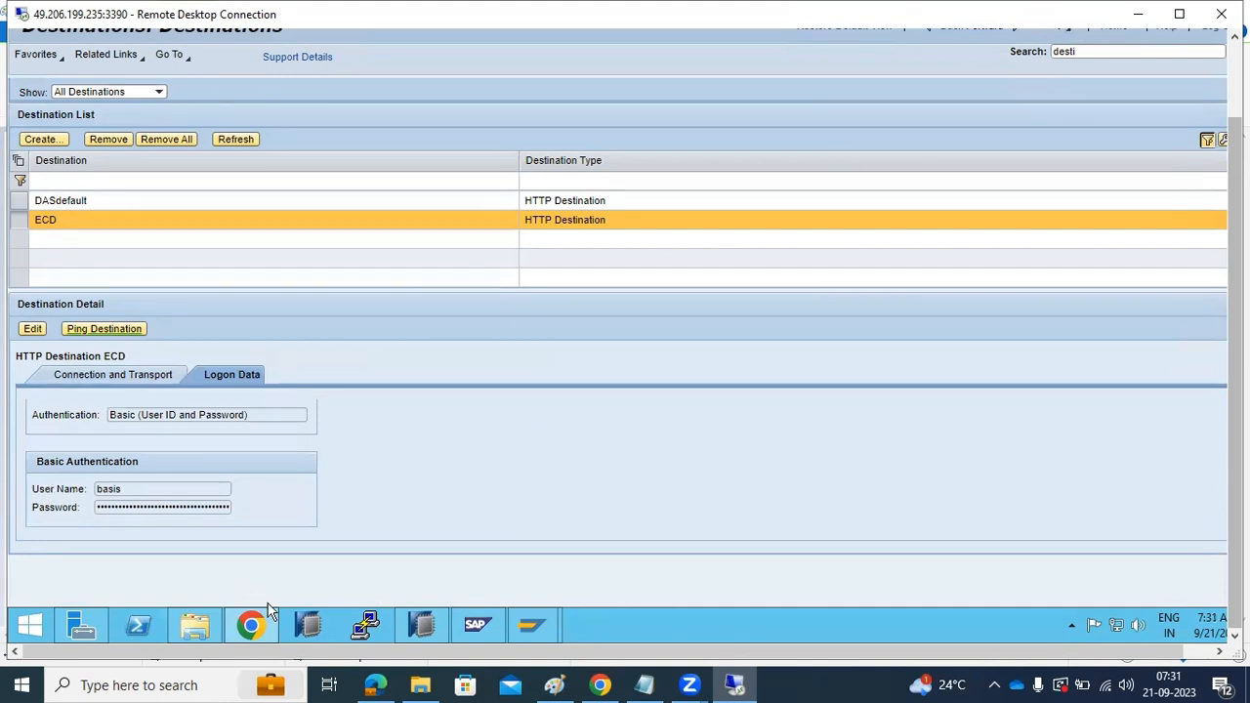
{"action": "mouse_move", "coordinate": [549, 621]}
{"action": "left_click", "coordinate": [581, 550]}
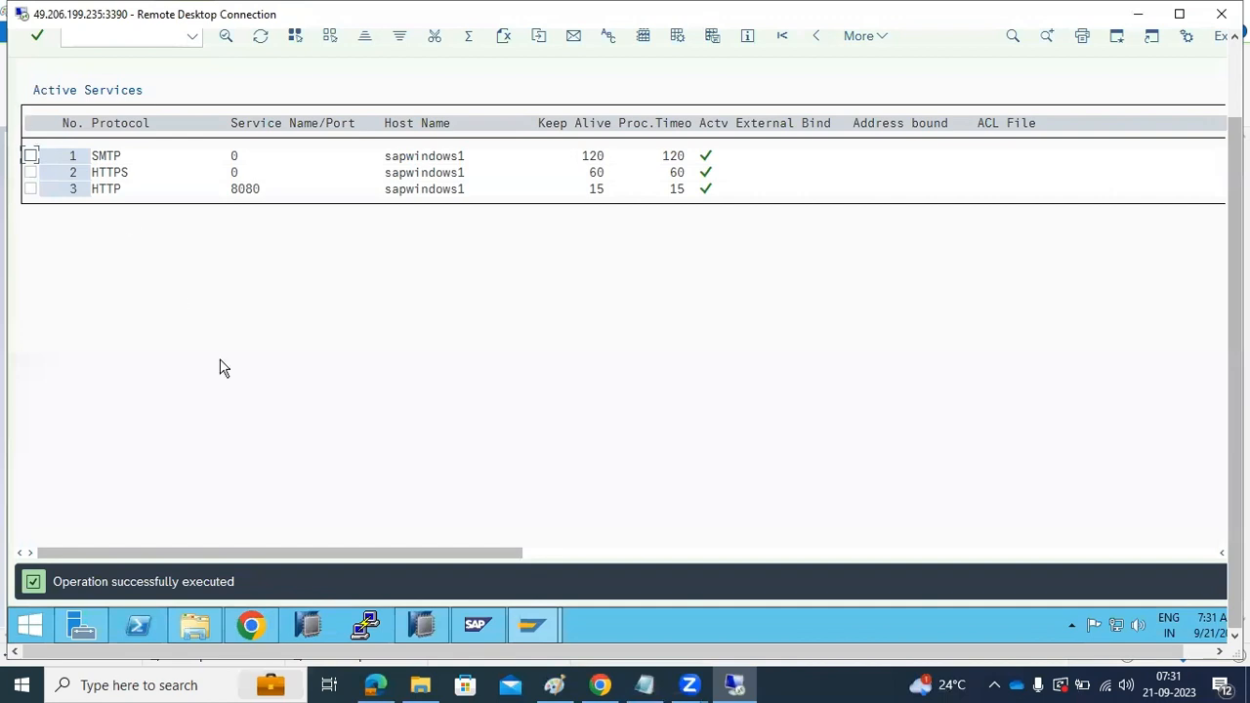
Examine the ECD destination's connection URL in Chrome, and return to the ICM service display in SAP GUI
{"action": "left_click", "coordinate": [251, 624]}
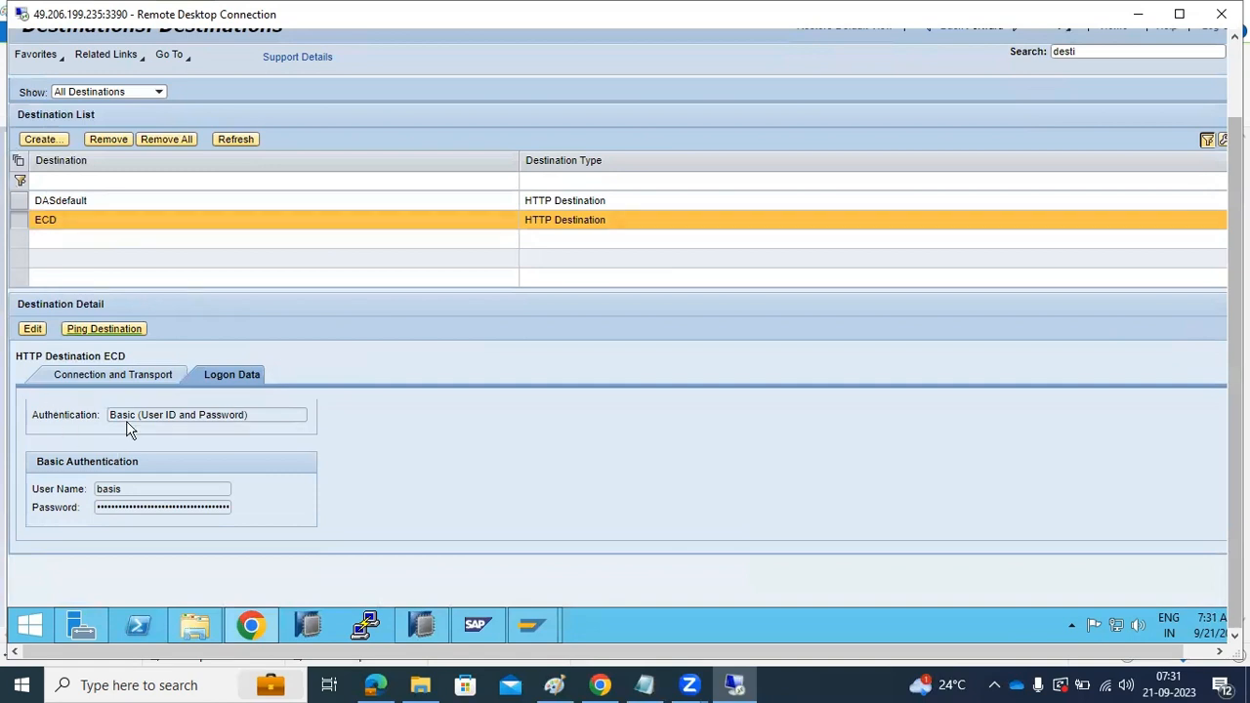
{"action": "left_click", "coordinate": [119, 375]}
{"action": "left_click_drag", "start_coordinate": [130, 437], "coordinate": [58, 436]}
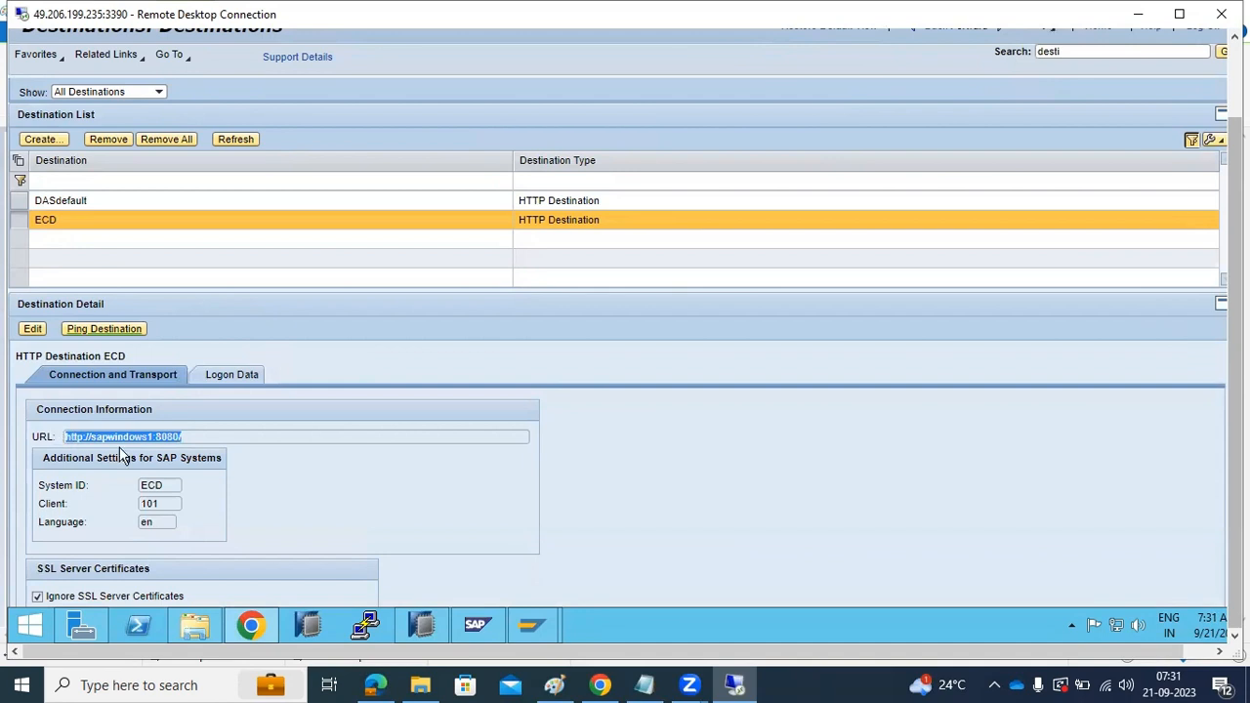
{"action": "scroll", "coordinate": [233, 503], "scroll_direction": "down", "scroll_amount": 1}
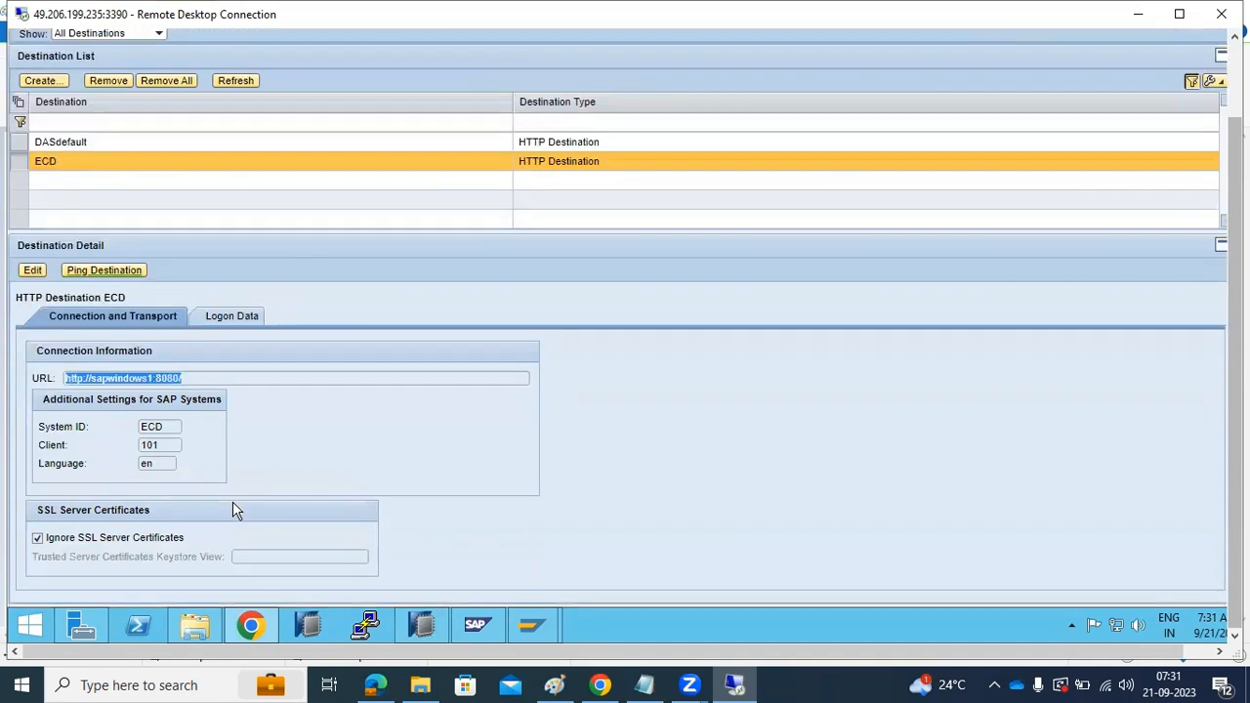
{"action": "left_click", "coordinate": [531, 625]}
{"action": "left_click", "coordinate": [586, 580]}
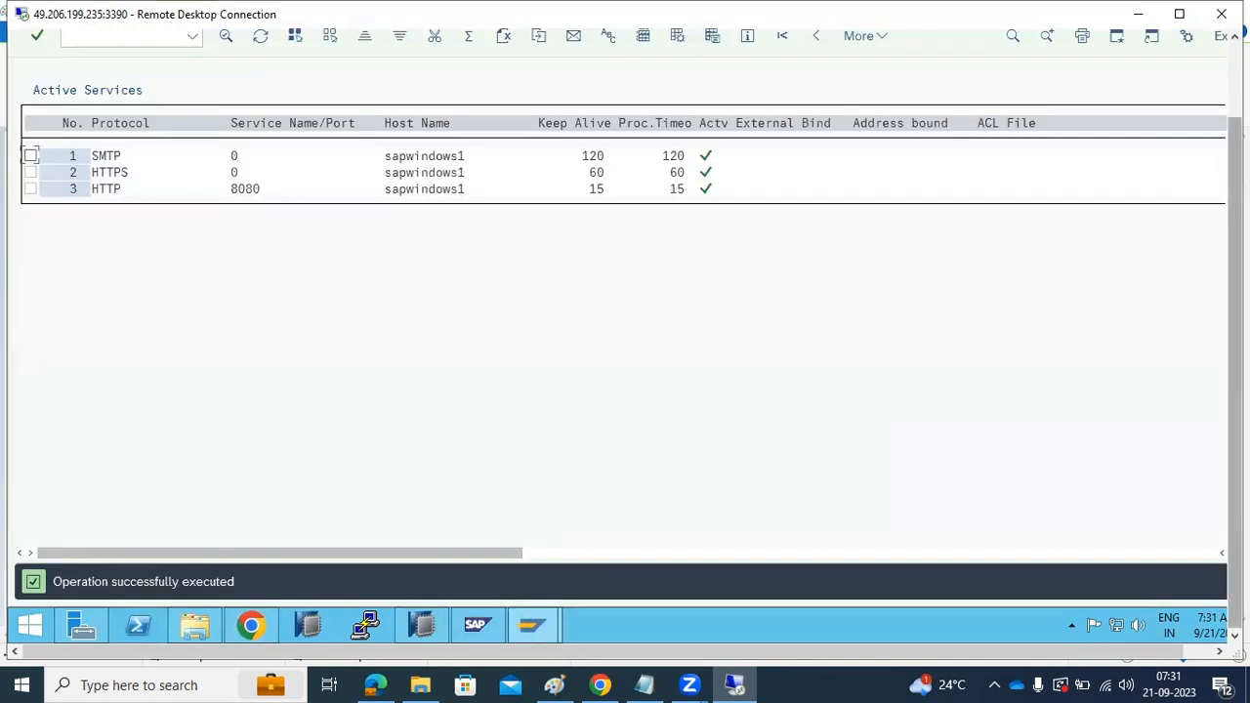
Open the configuration of RFC connections and start creating a connection of type HTTP Connections to External Server
{"action": "left_click_drag", "start_coordinate": [1235, 147], "coordinate": [1234, 73]}
{"action": "left_click", "coordinate": [124, 126]}
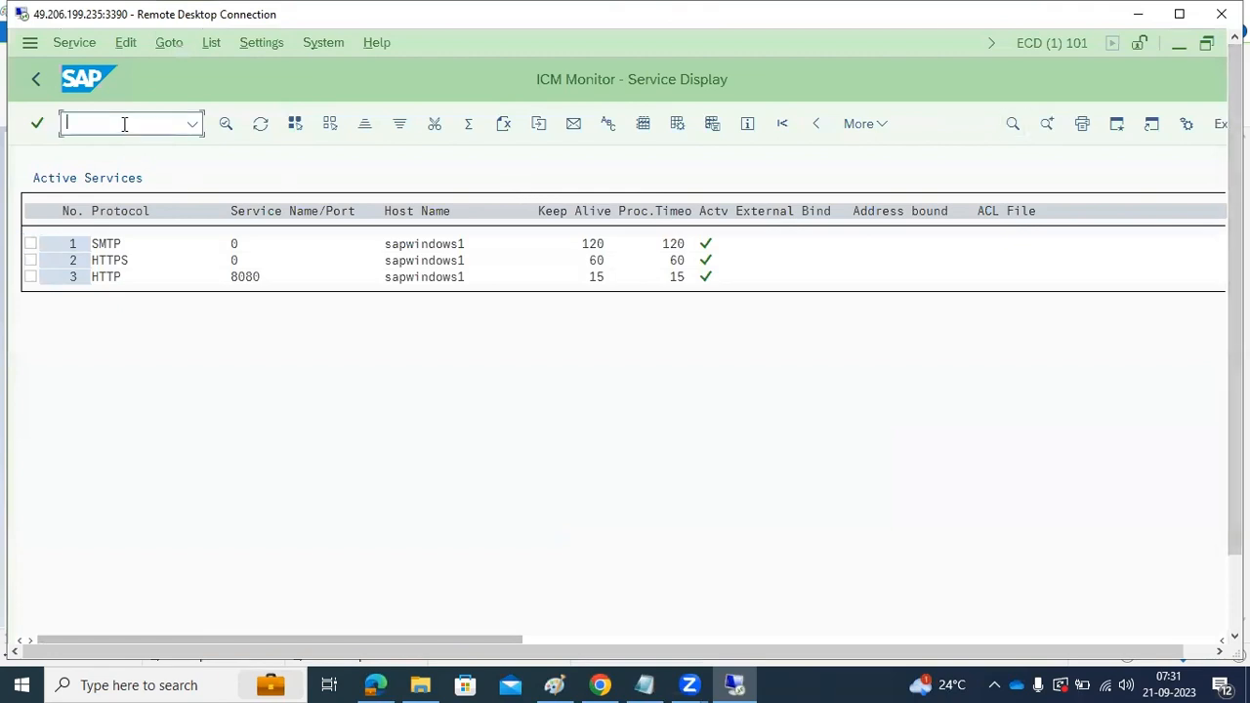
{"action": "type", "text": "/nsmicm"}
{"action": "key", "text": "Return"}
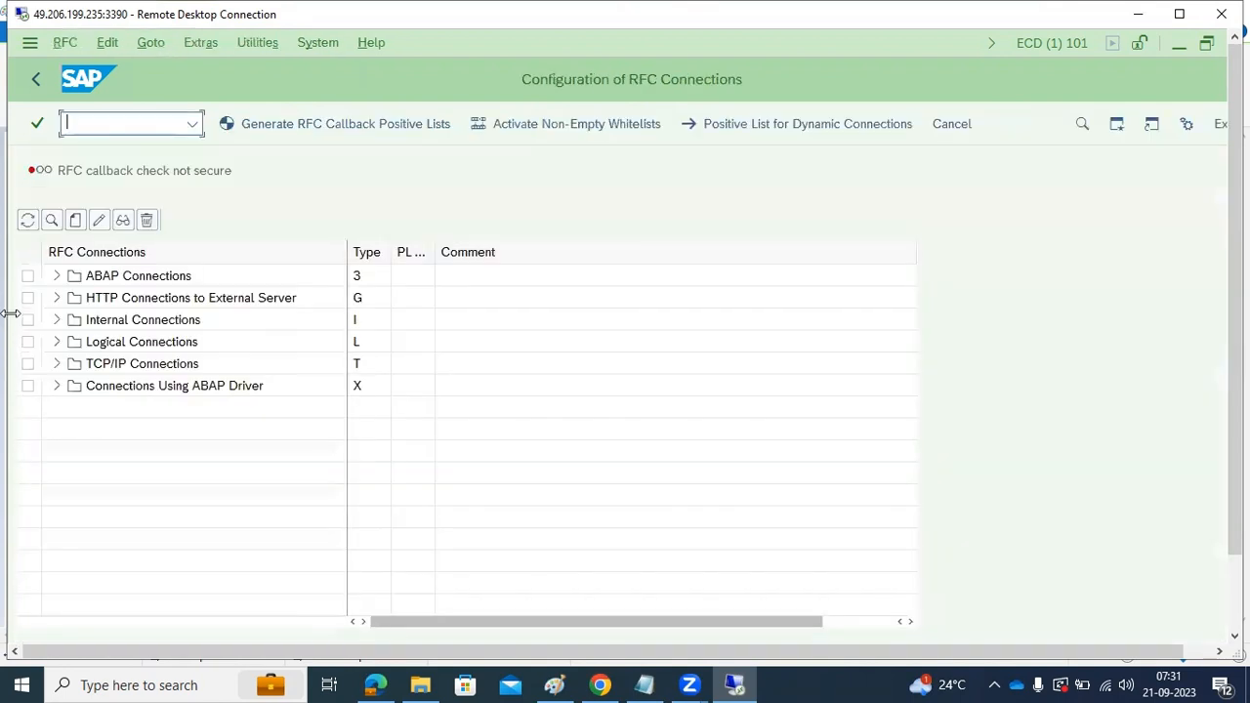
{"action": "left_click", "coordinate": [90, 304]}
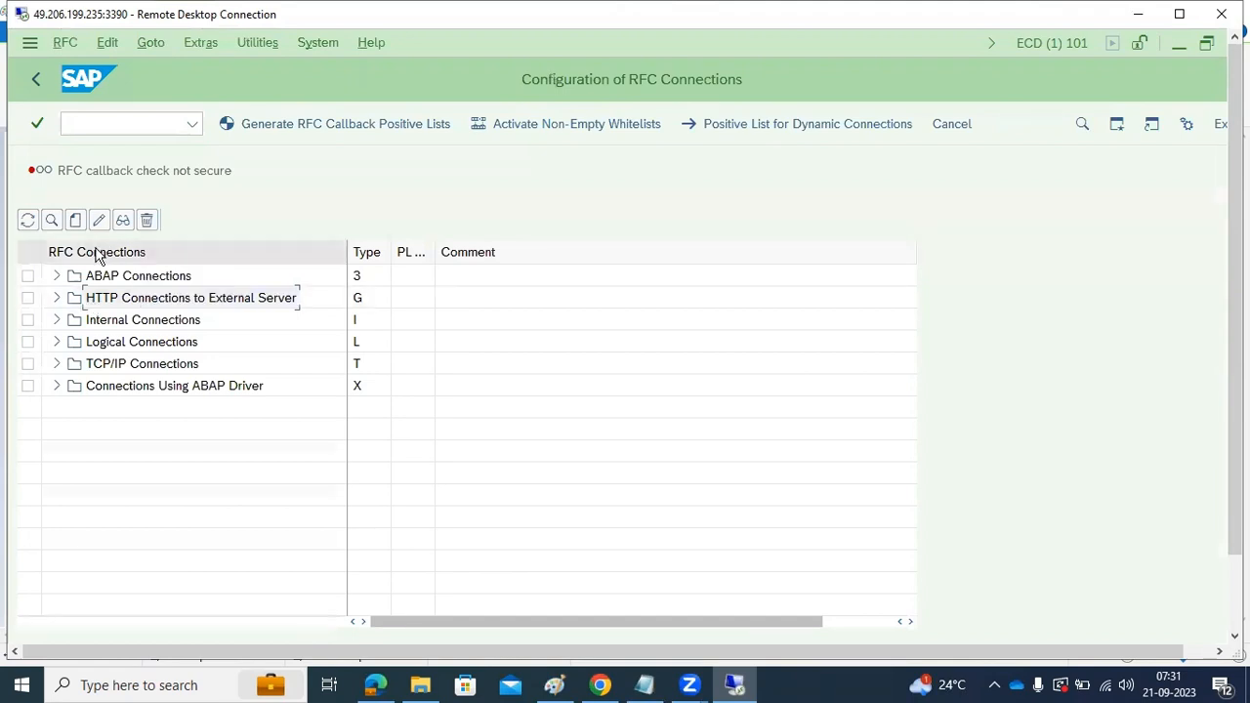
{"action": "left_click", "coordinate": [75, 219]}
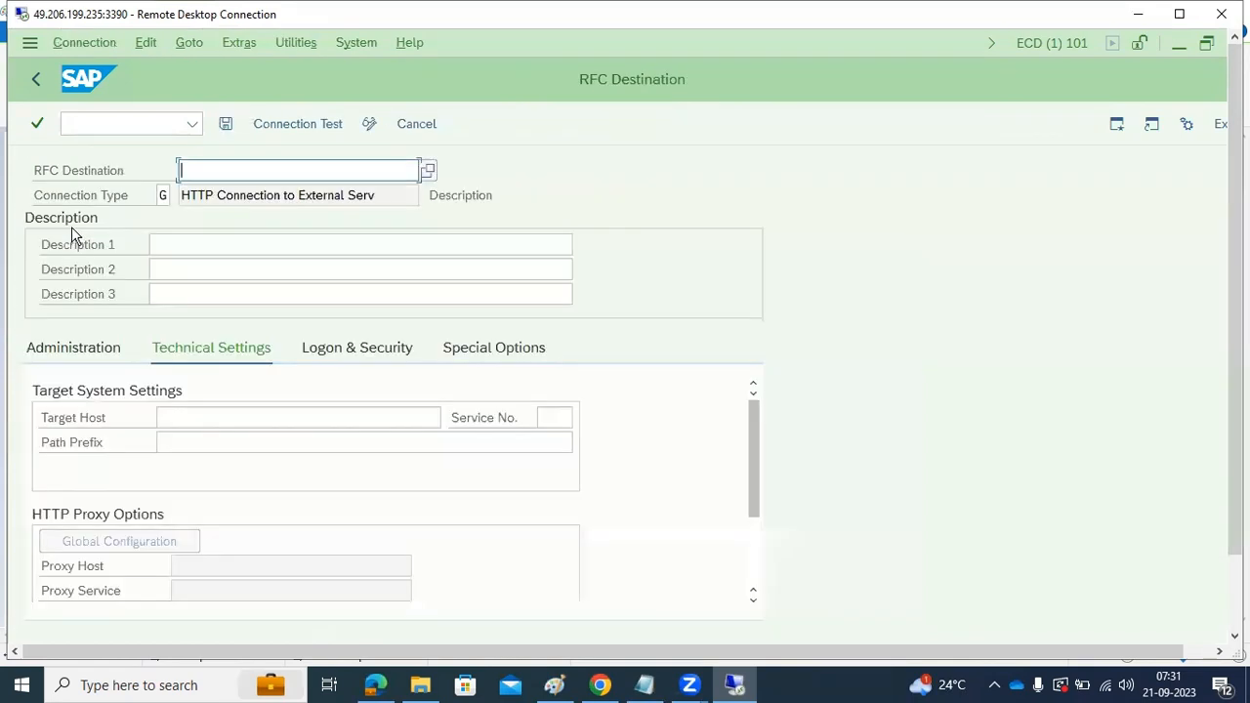
Name the new RFC destination NJP and enter SLD-NJP as its first description
{"action": "type", "text": "NJP"}
{"action": "left_click", "coordinate": [171, 245]}
{"action": "type", "text": "S"}
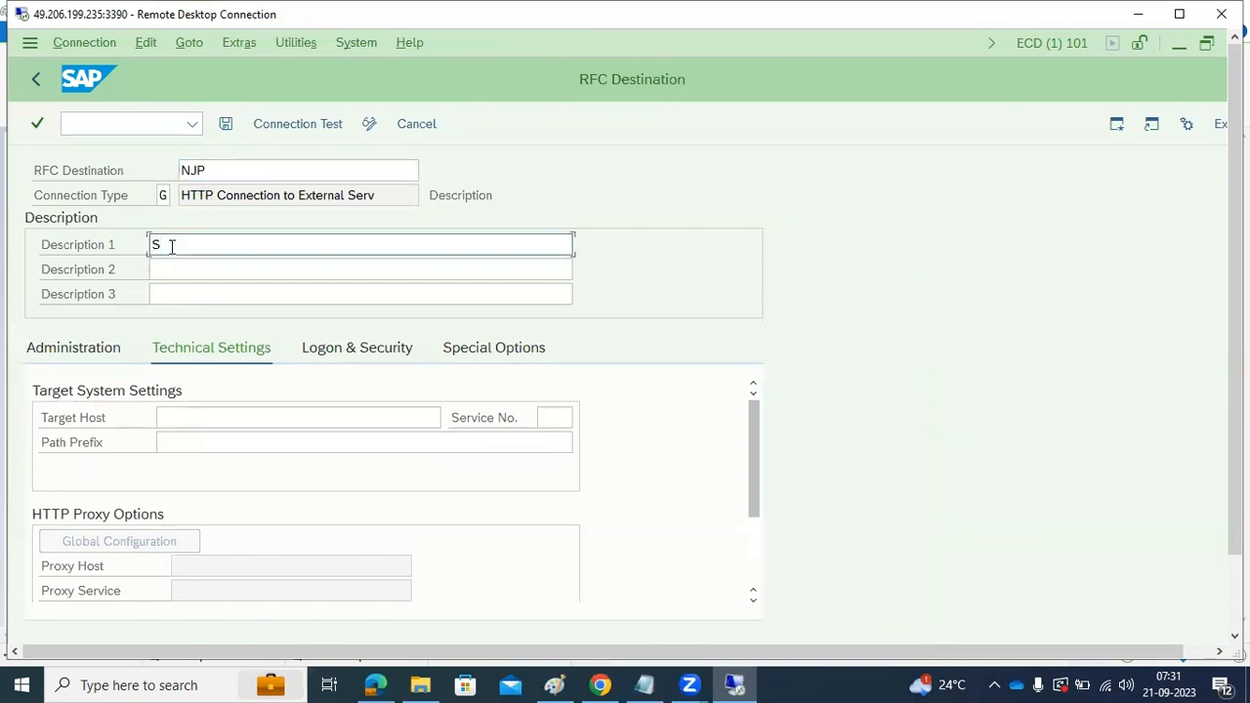
{"action": "type", "text": "LT-NJP"}
Set the NJP destination's target host to sapwindows1 and its service number to 4000
{"action": "left_click", "coordinate": [179, 417]}
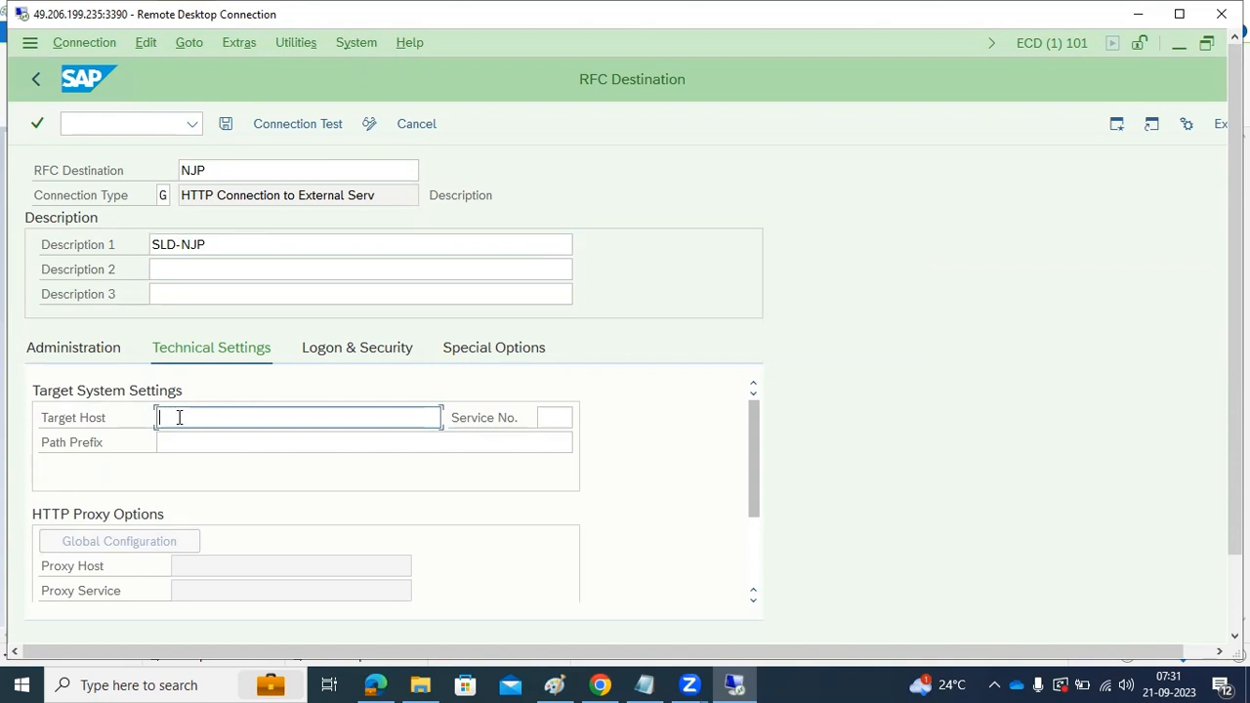
{"action": "type", "text": "sapwindows1"}
{"action": "left_click", "coordinate": [543, 418]}
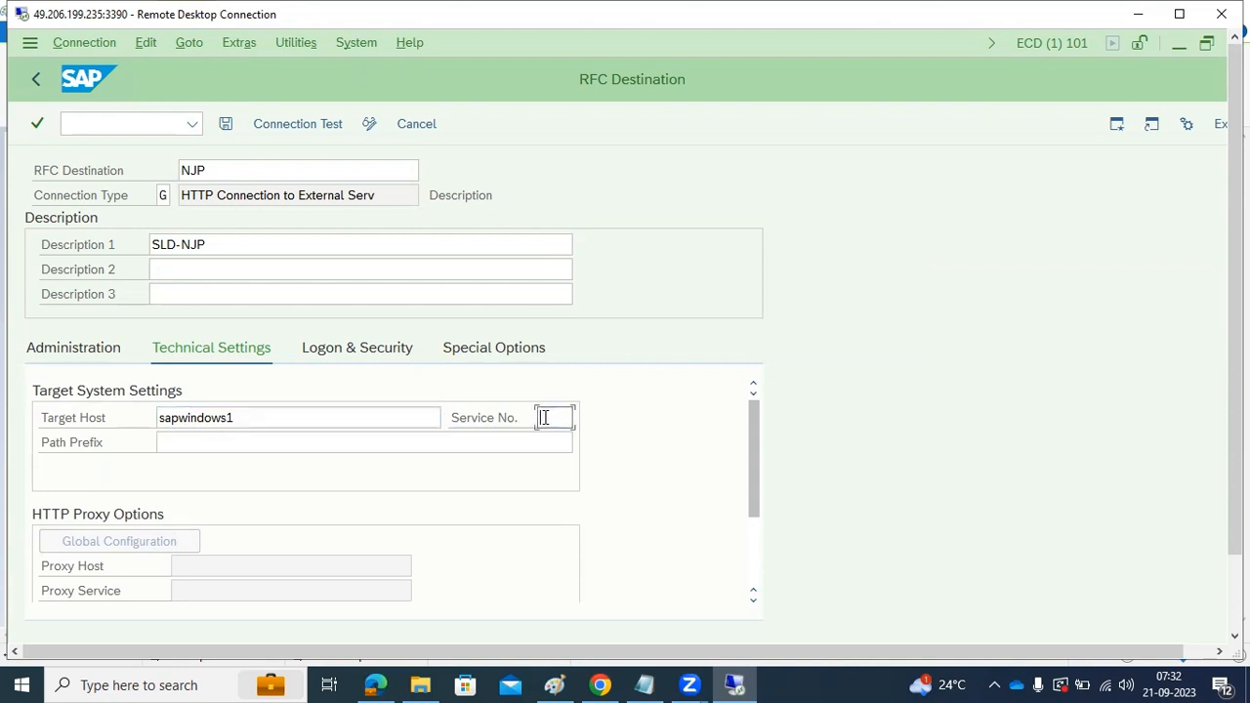
{"action": "type", "text": "4000"}
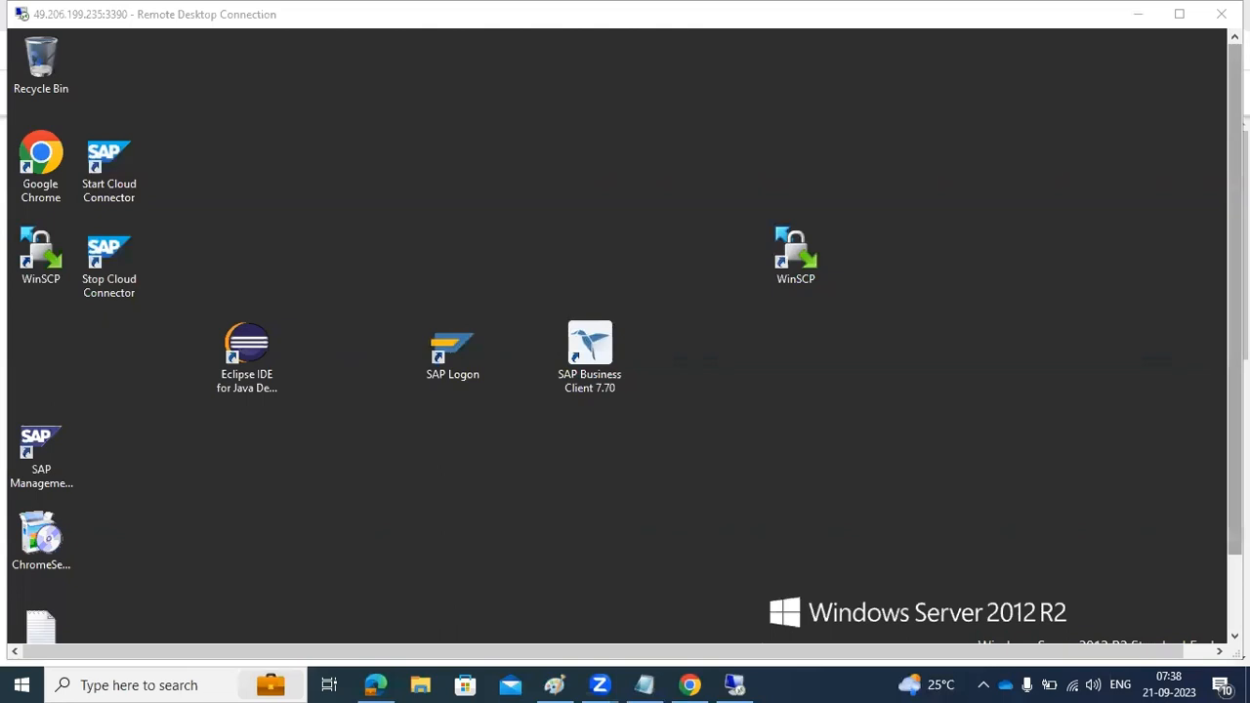
Switch to Paint and label the uppermost source box of the SLD diagram ABAP
{"action": "left_click_drag", "start_coordinate": [1236, 312], "coordinate": [1236, 387]}
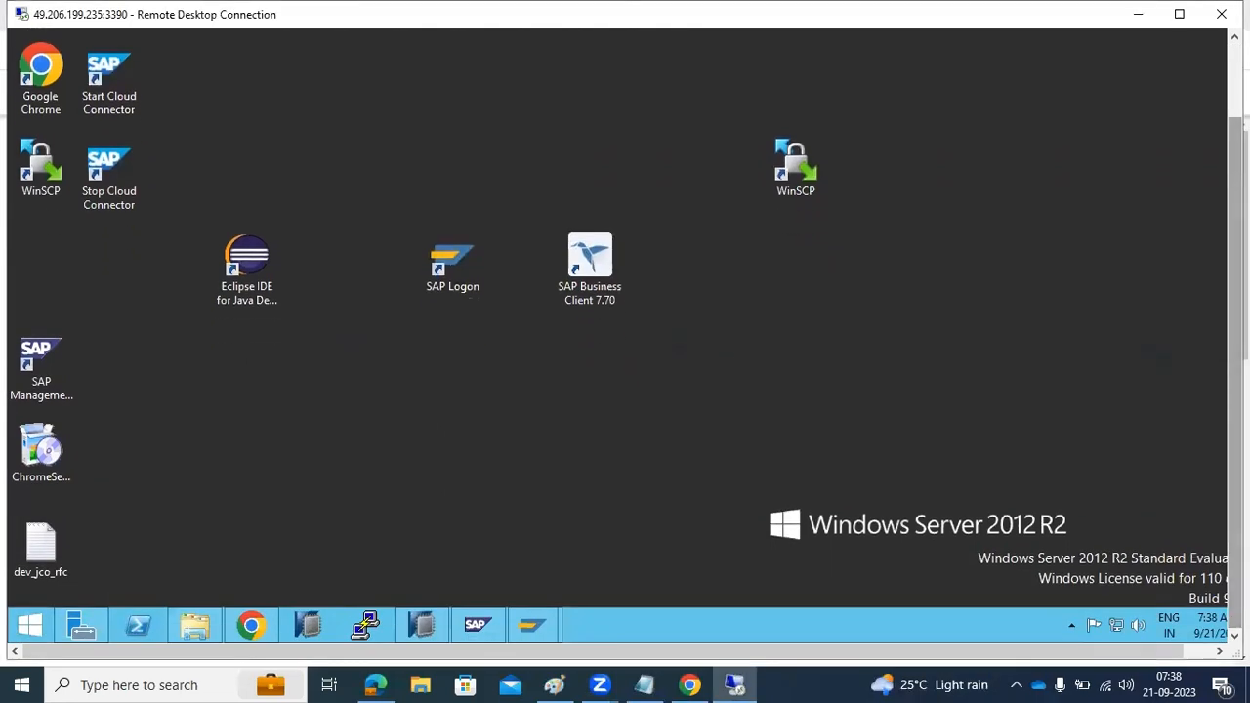
{"action": "left_click", "coordinate": [553, 684]}
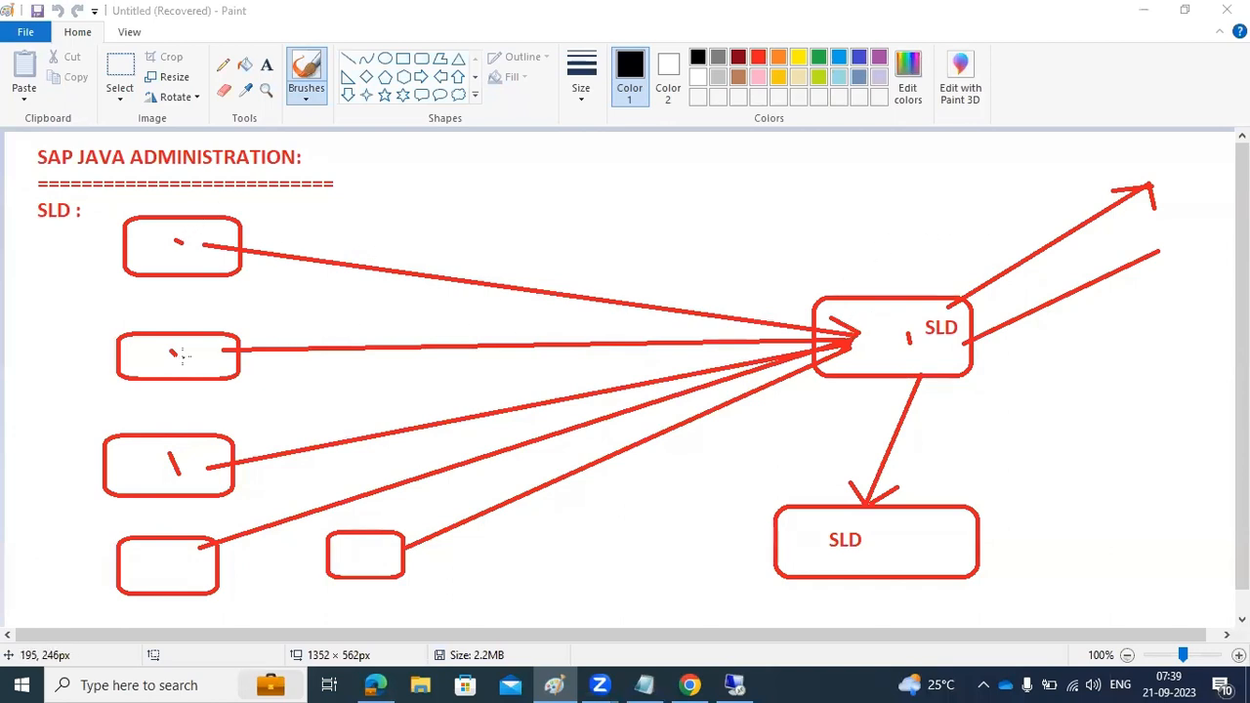
{"action": "left_click", "coordinate": [265, 68]}
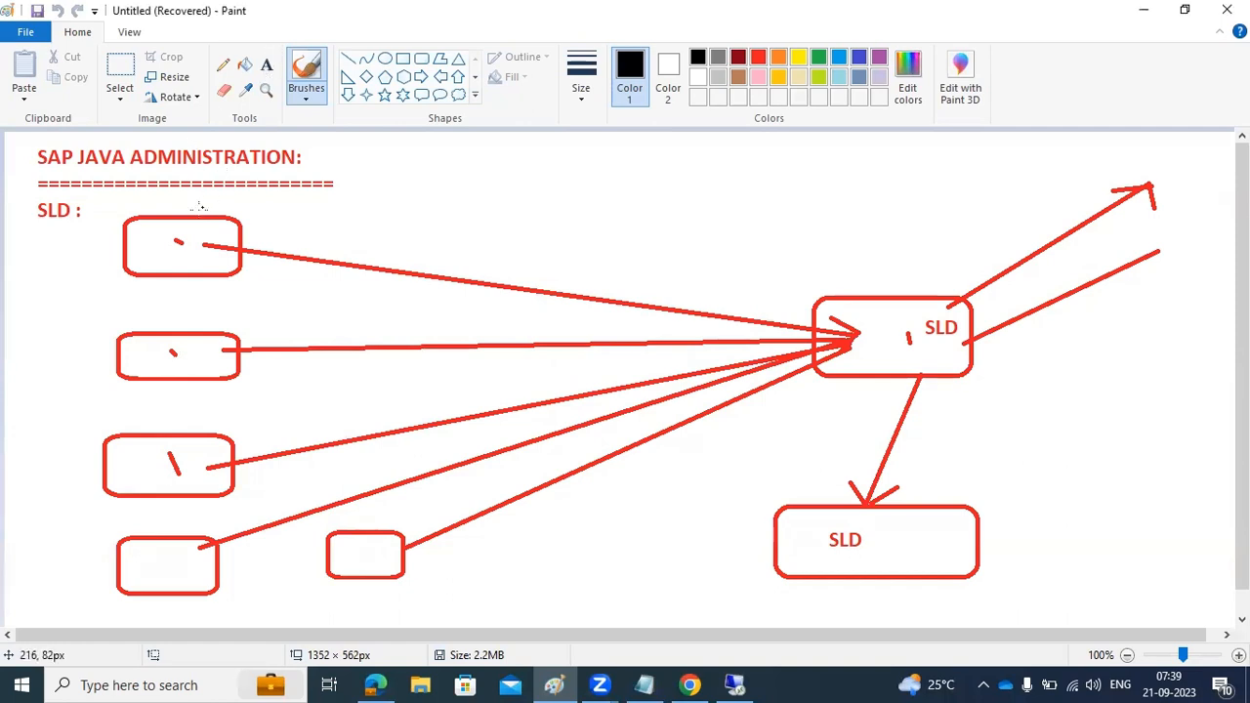
{"action": "left_click", "coordinate": [265, 65]}
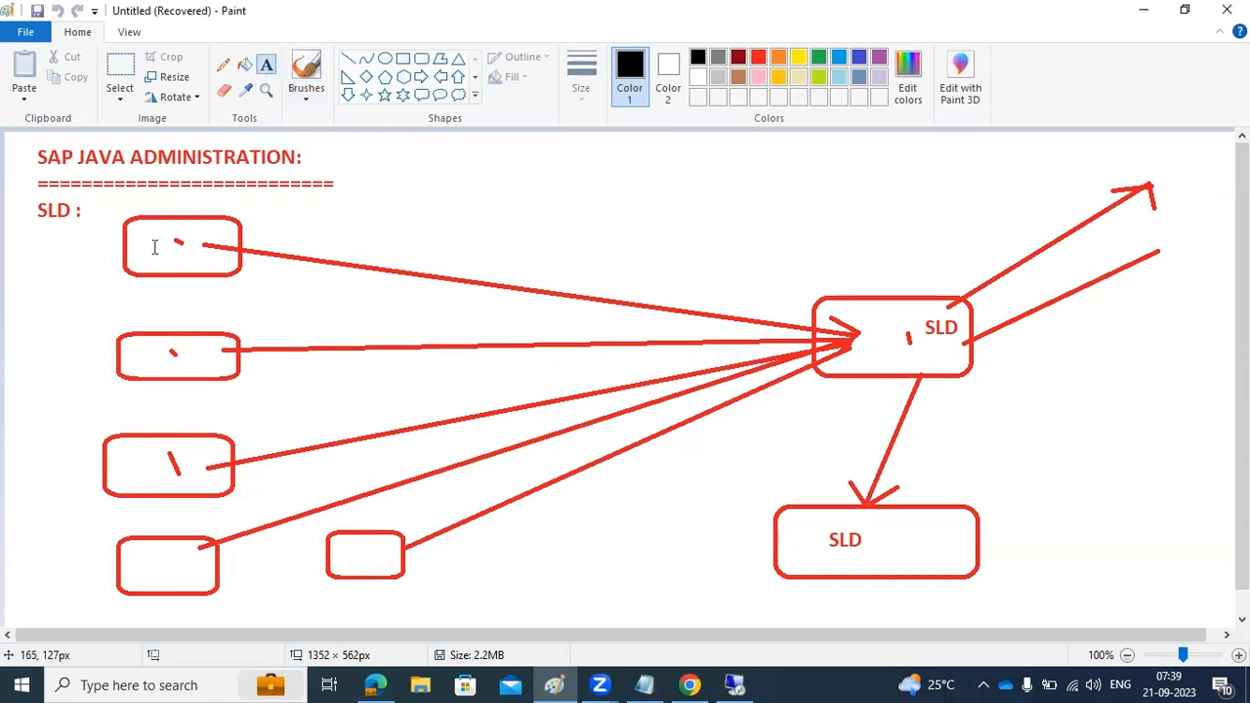
{"action": "left_click", "coordinate": [155, 235]}
{"action": "type", "text": "ABAP"}
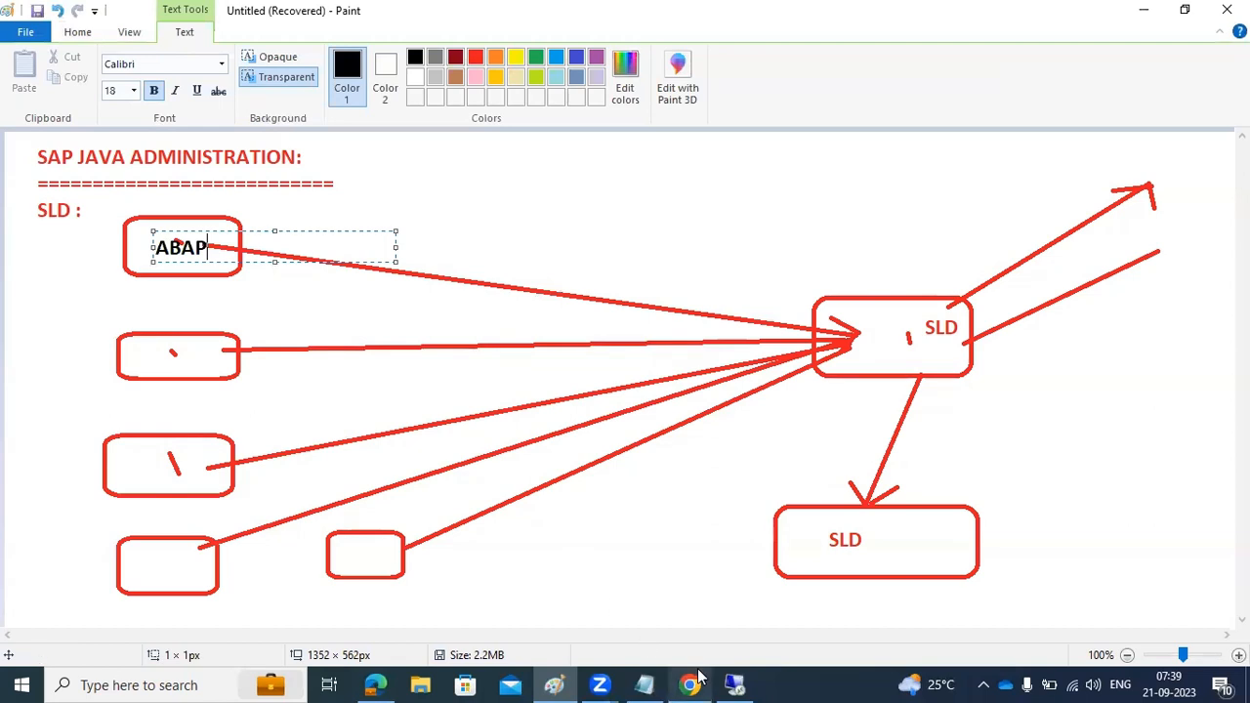
Return to the Destinations page in Chrome on the remote desktop, and start and cancel creating a new destination
{"action": "mouse_move", "coordinate": [734, 684]}
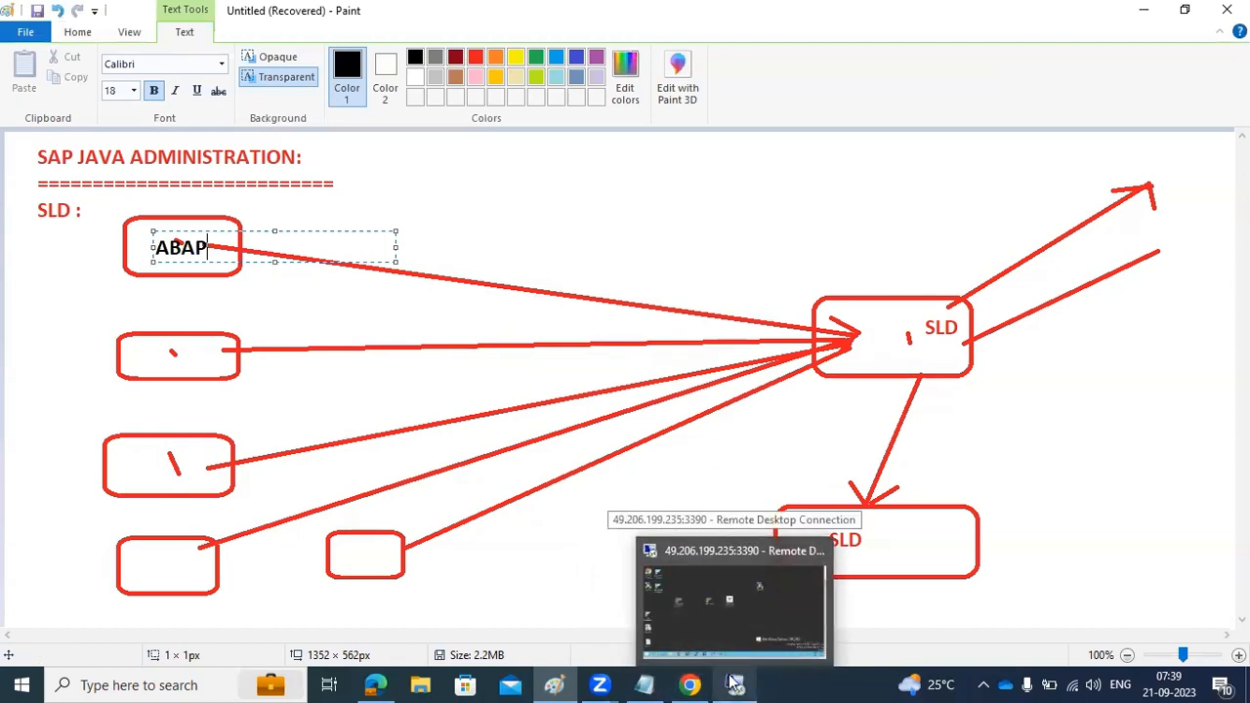
{"action": "left_click", "coordinate": [734, 683]}
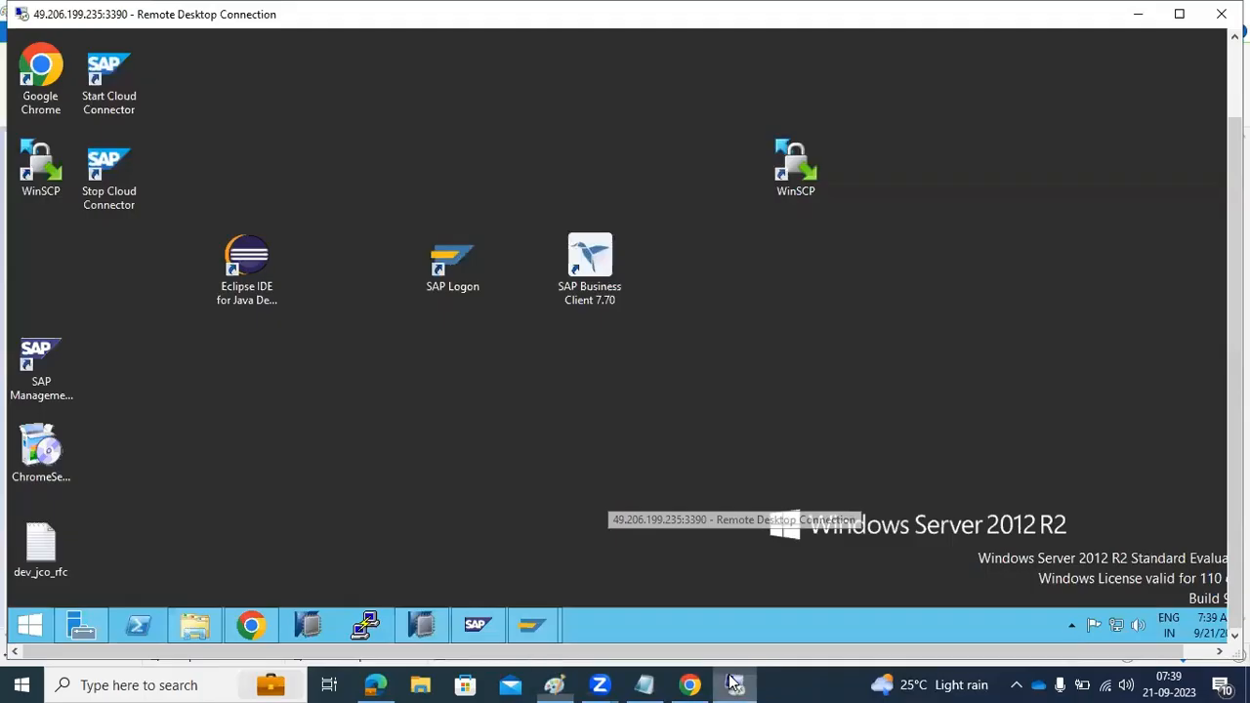
{"action": "left_click", "coordinate": [252, 625]}
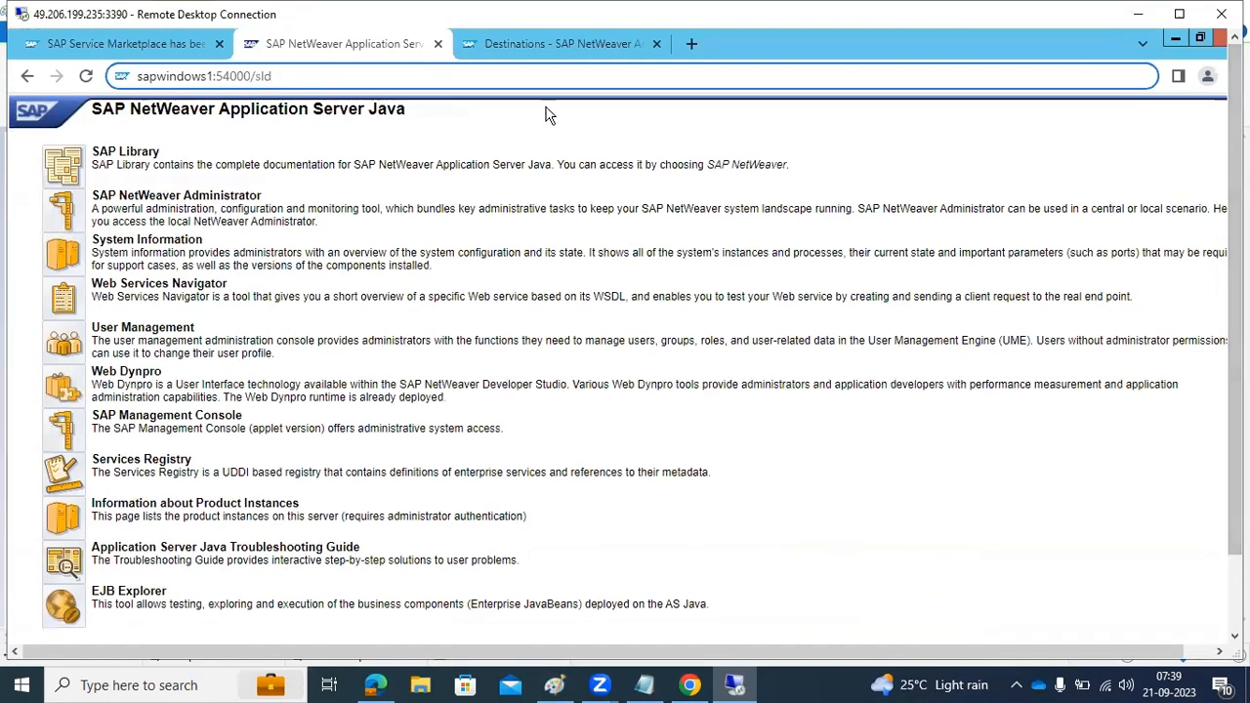
{"action": "left_click", "coordinate": [534, 49]}
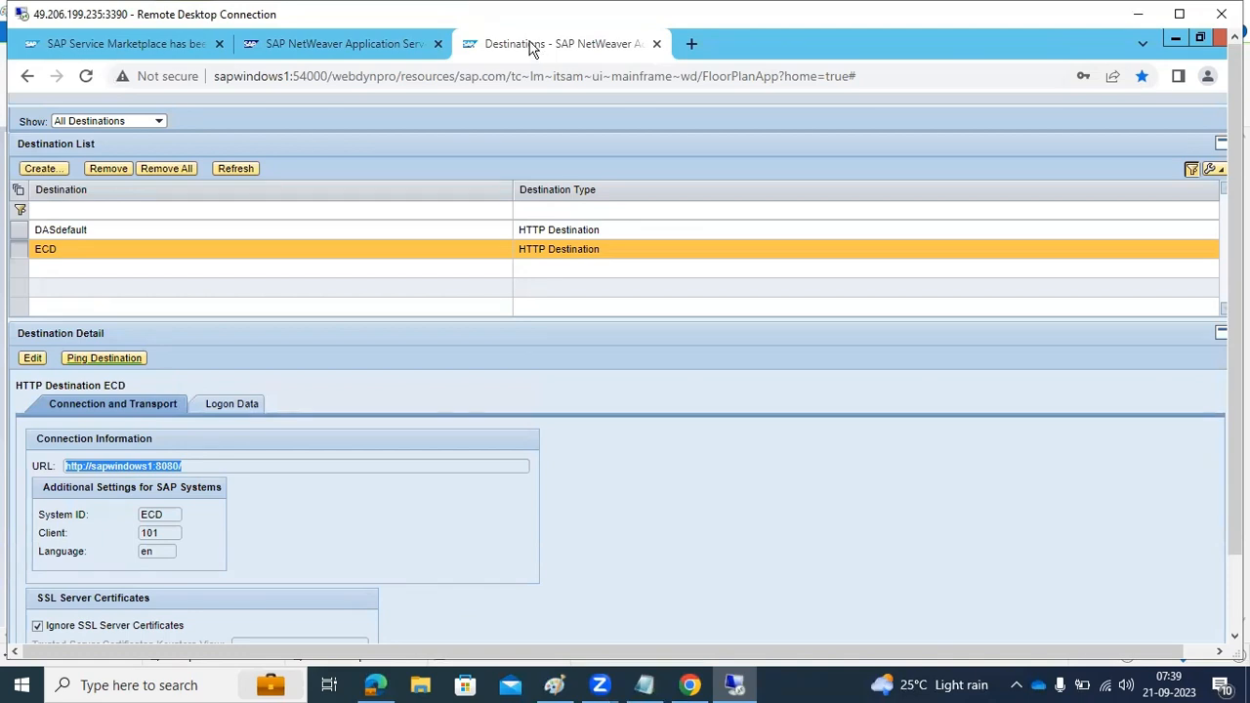
{"action": "left_click", "coordinate": [41, 170]}
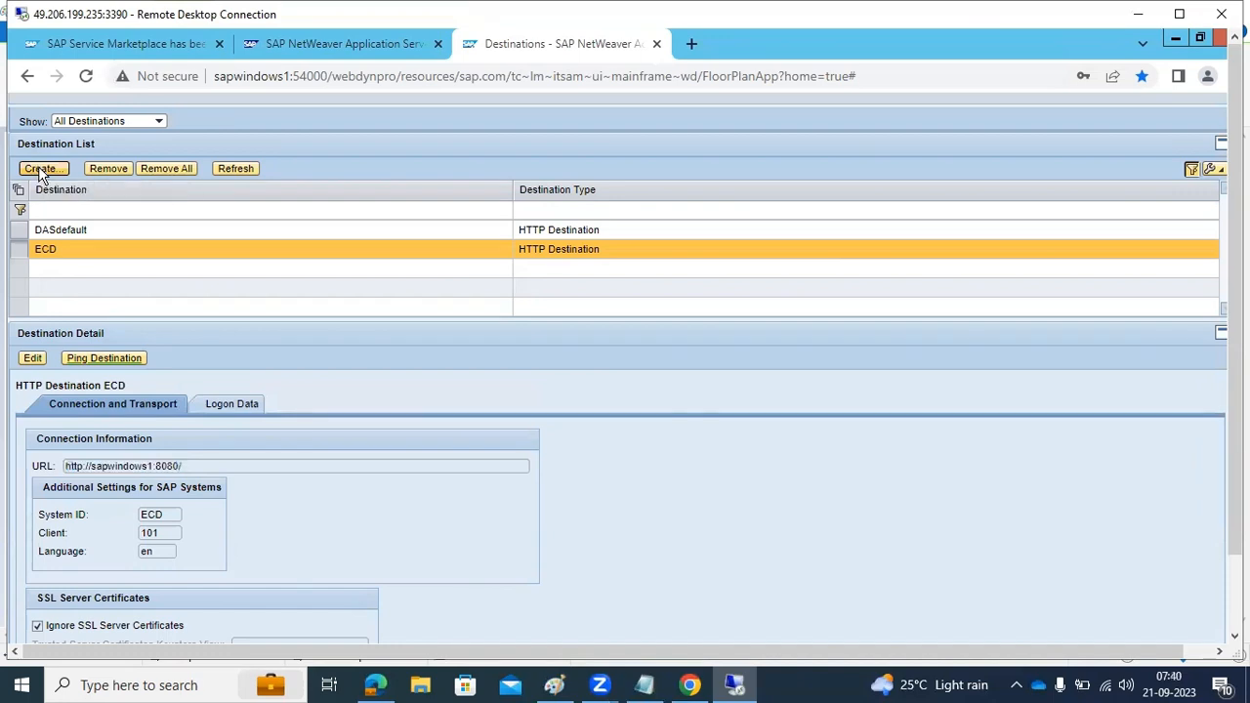
{"action": "left_click", "coordinate": [39, 415]}
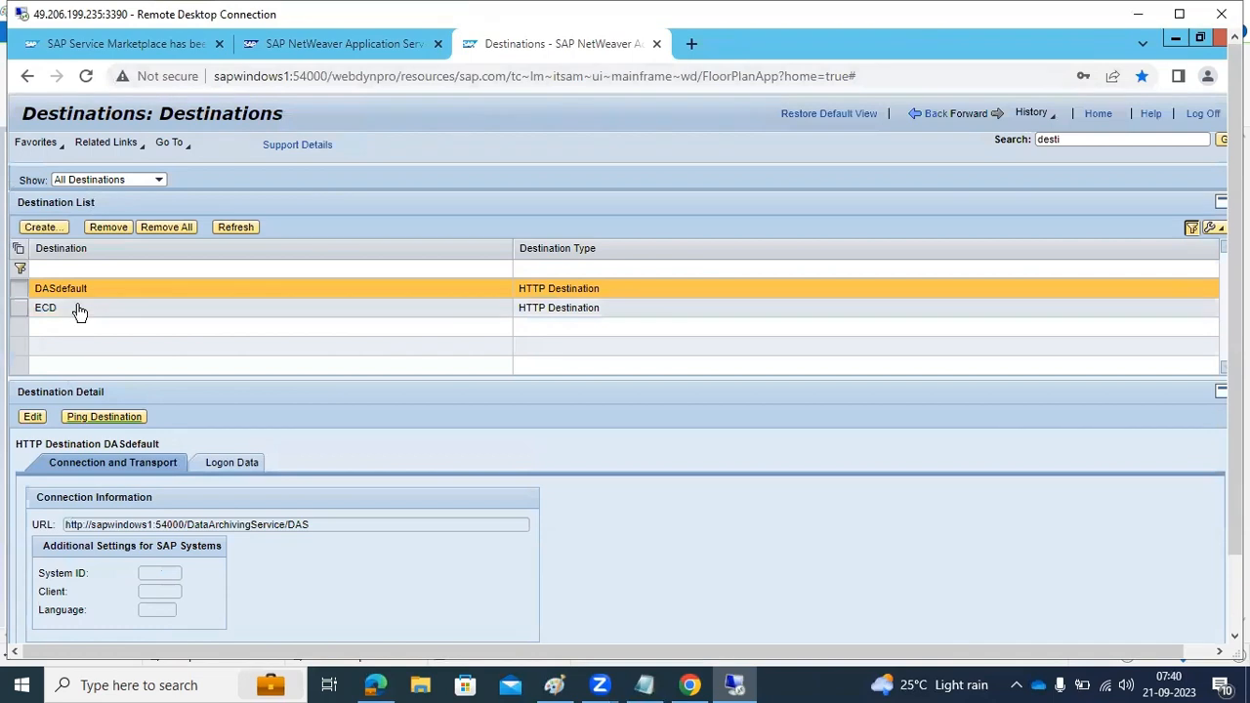
{"action": "left_click", "coordinate": [79, 310]}
{"action": "scroll", "coordinate": [230, 522], "scroll_direction": "down", "scroll_amount": 1}
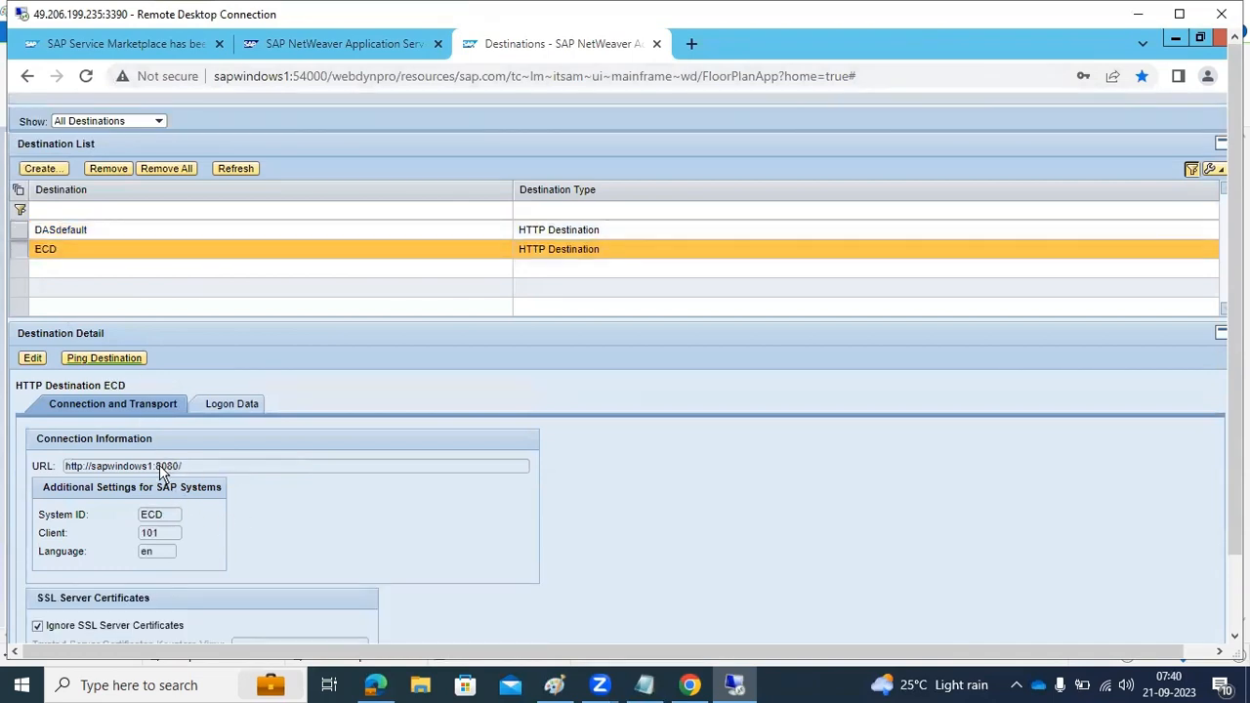
{"action": "left_click_drag", "start_coordinate": [158, 466], "coordinate": [184, 467]}
{"action": "left_click", "coordinate": [35, 358]}
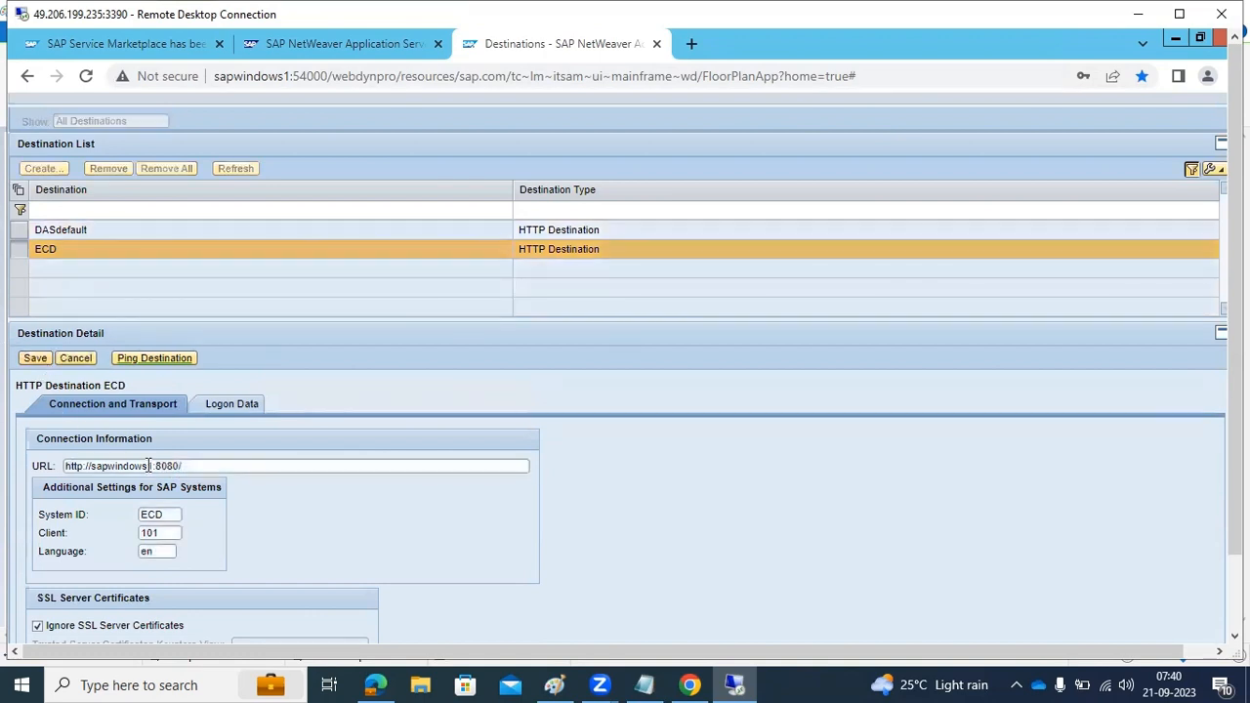
{"action": "left_click_drag", "start_coordinate": [156, 466], "coordinate": [185, 466]}
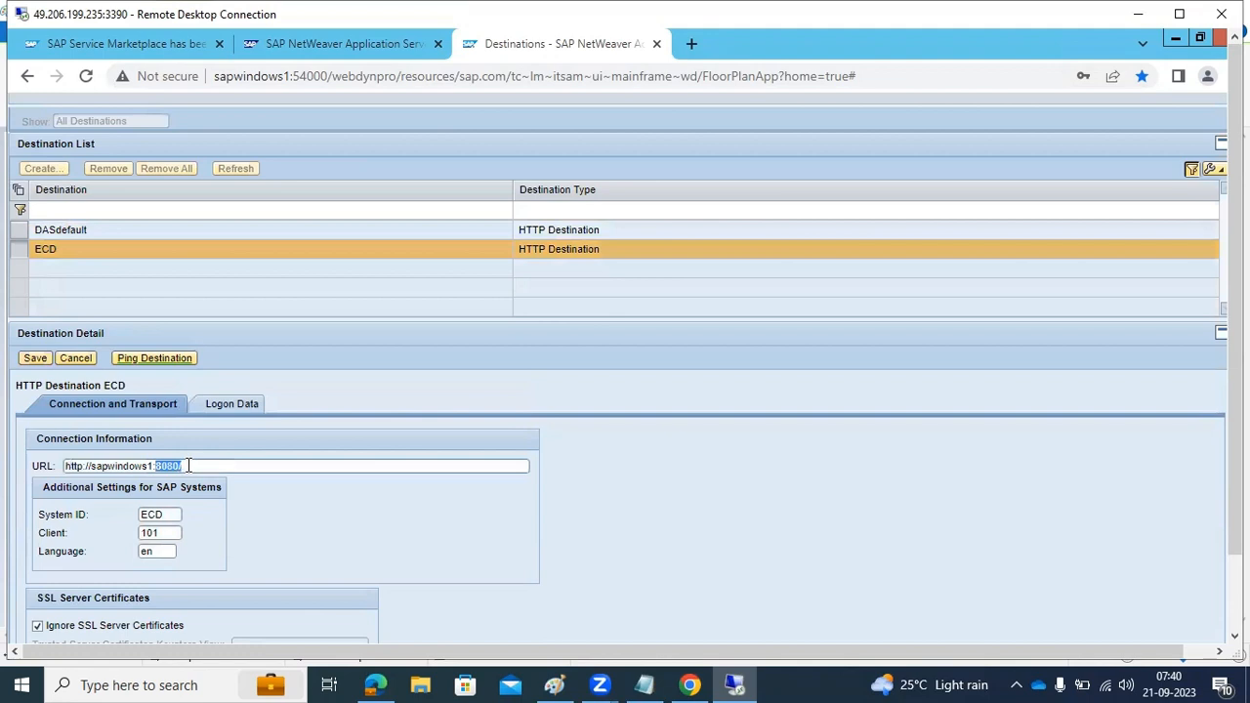
{"action": "type", "text": "80"}
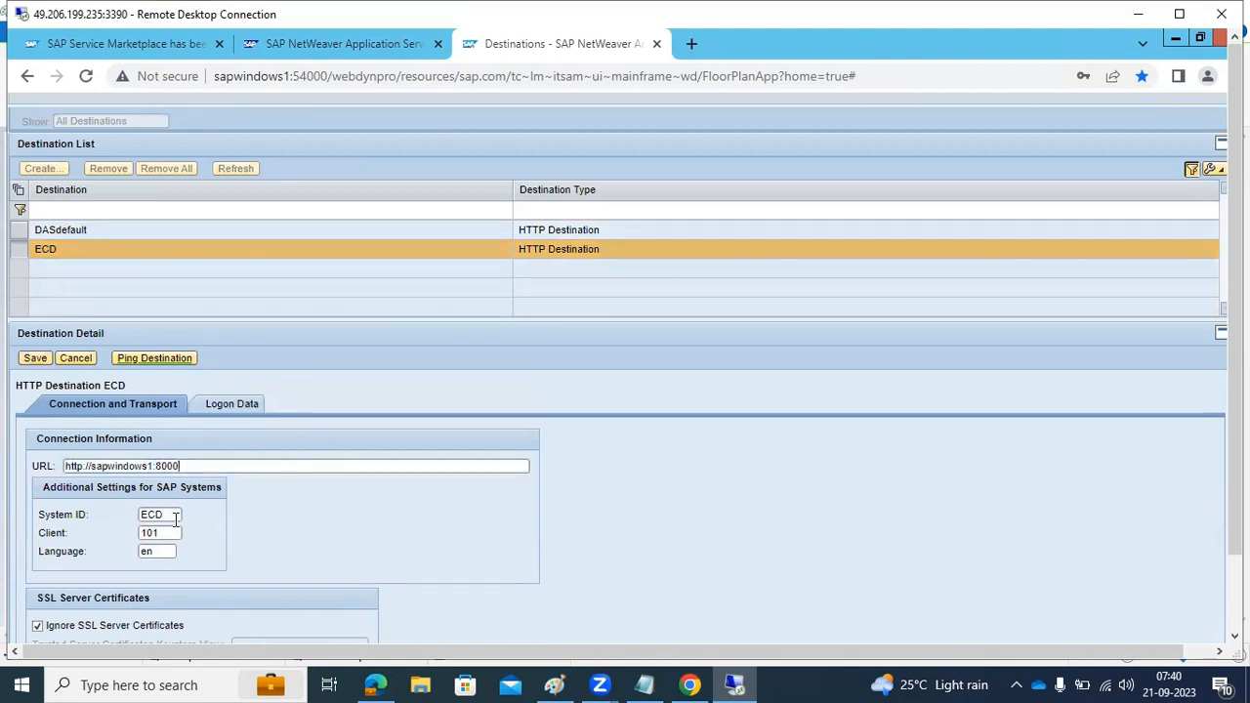
{"action": "type", "text": "P"}
{"action": "key", "text": "BackSpace"}
{"action": "type", "text": "0"}
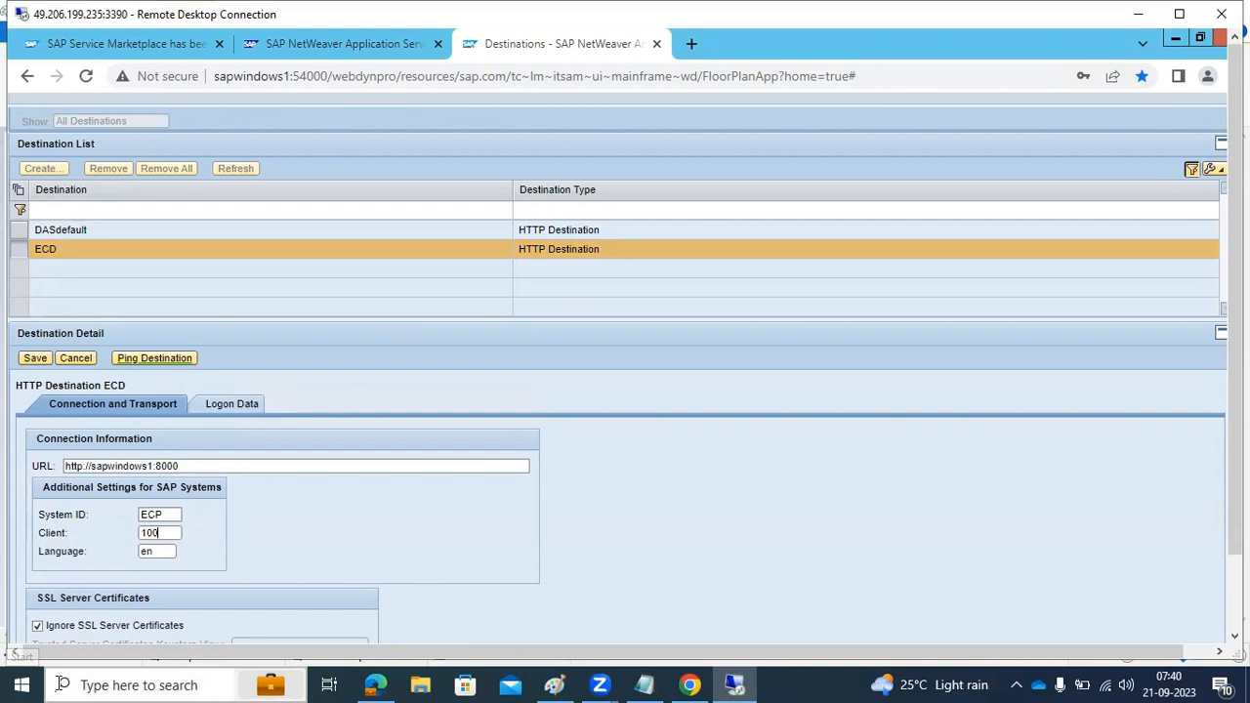
Review the ECD destination's logon data, save the edited destination and ping it
{"action": "left_click", "coordinate": [223, 410]}
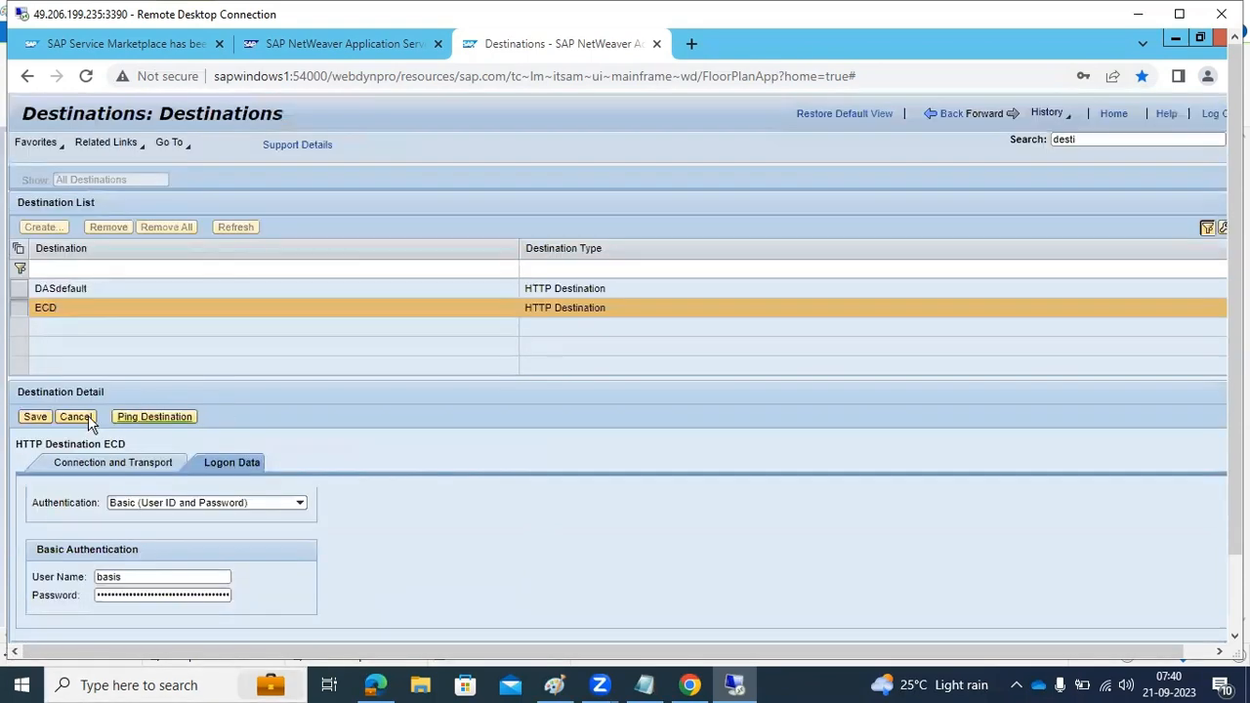
{"action": "left_click", "coordinate": [32, 427]}
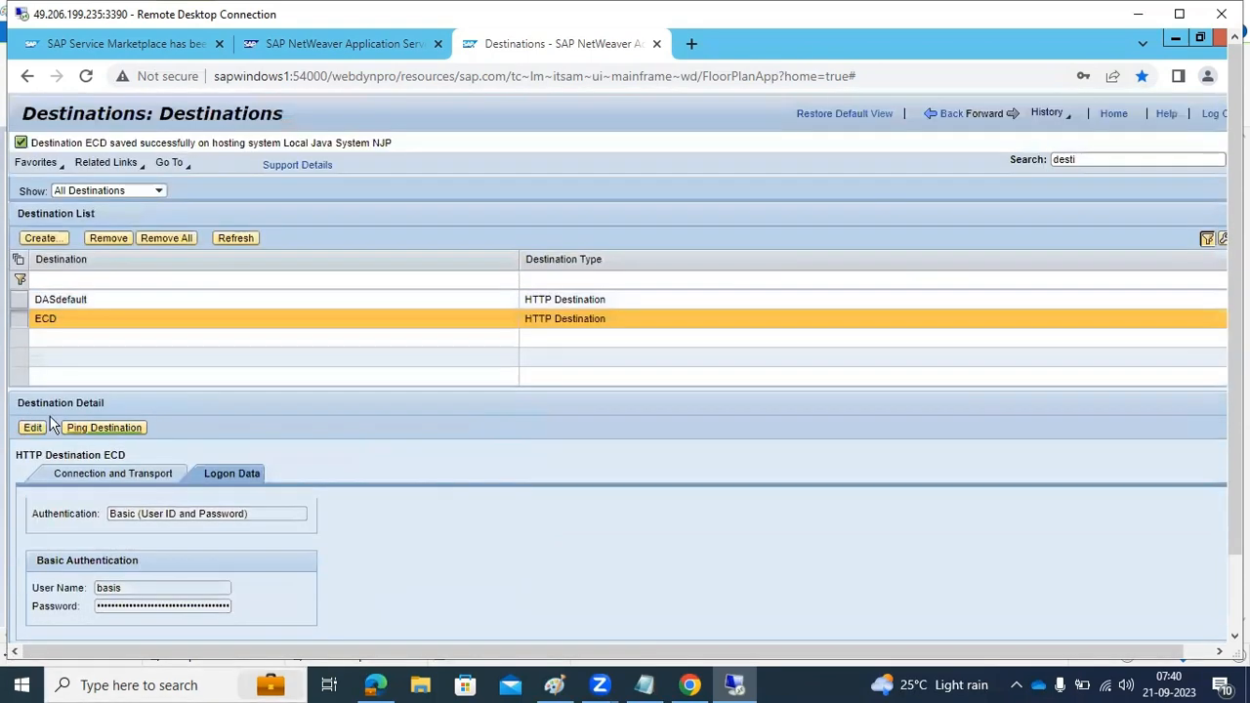
{"action": "left_click", "coordinate": [88, 427]}
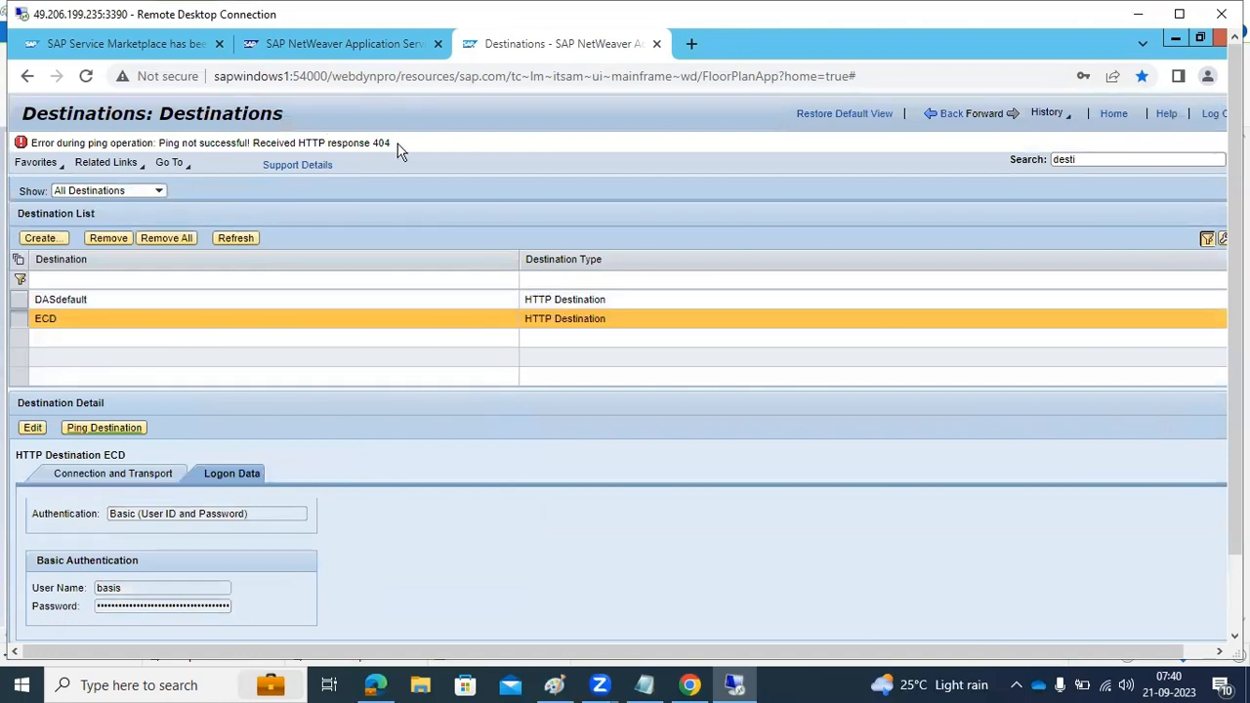
Minimize and reopen Chrome on the remote desktop, and search NetWeaver Administrator for destilog
{"action": "left_click", "coordinate": [1177, 37]}
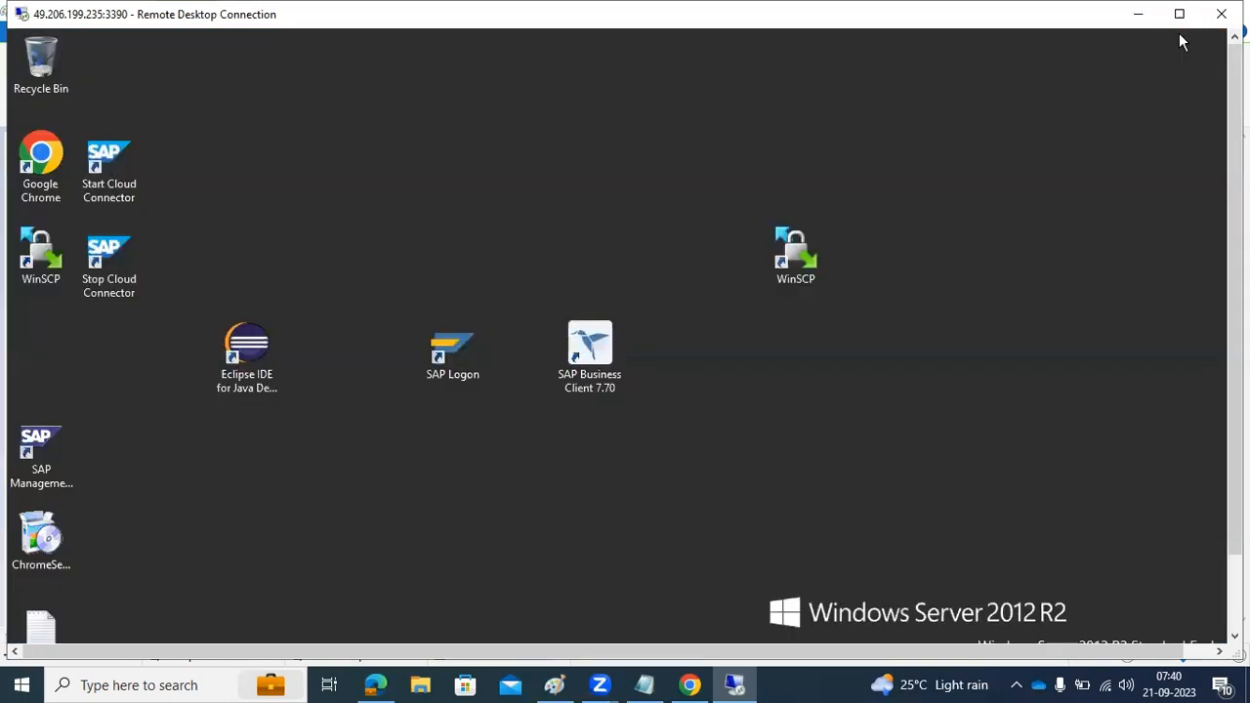
{"action": "scroll", "coordinate": [1224, 130], "scroll_direction": "down", "scroll_amount": 3}
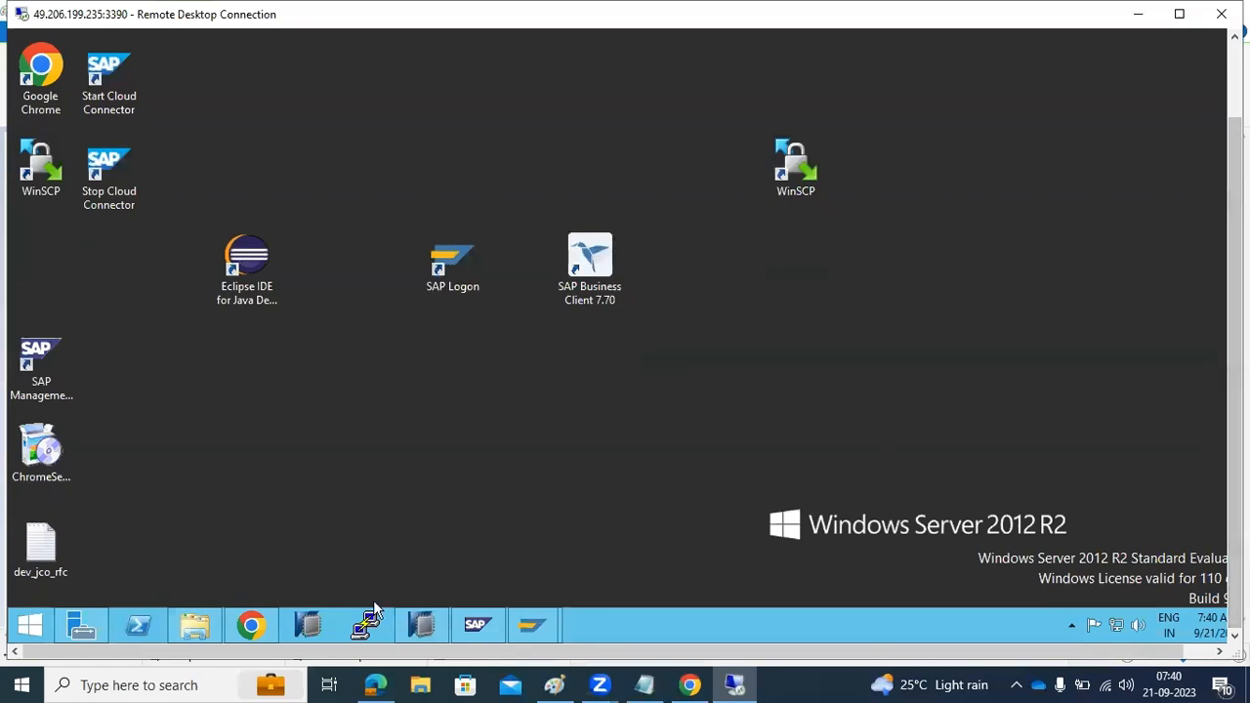
{"action": "left_click", "coordinate": [251, 626]}
{"action": "scroll", "coordinate": [1215, 164], "scroll_direction": "up", "scroll_amount": 3}
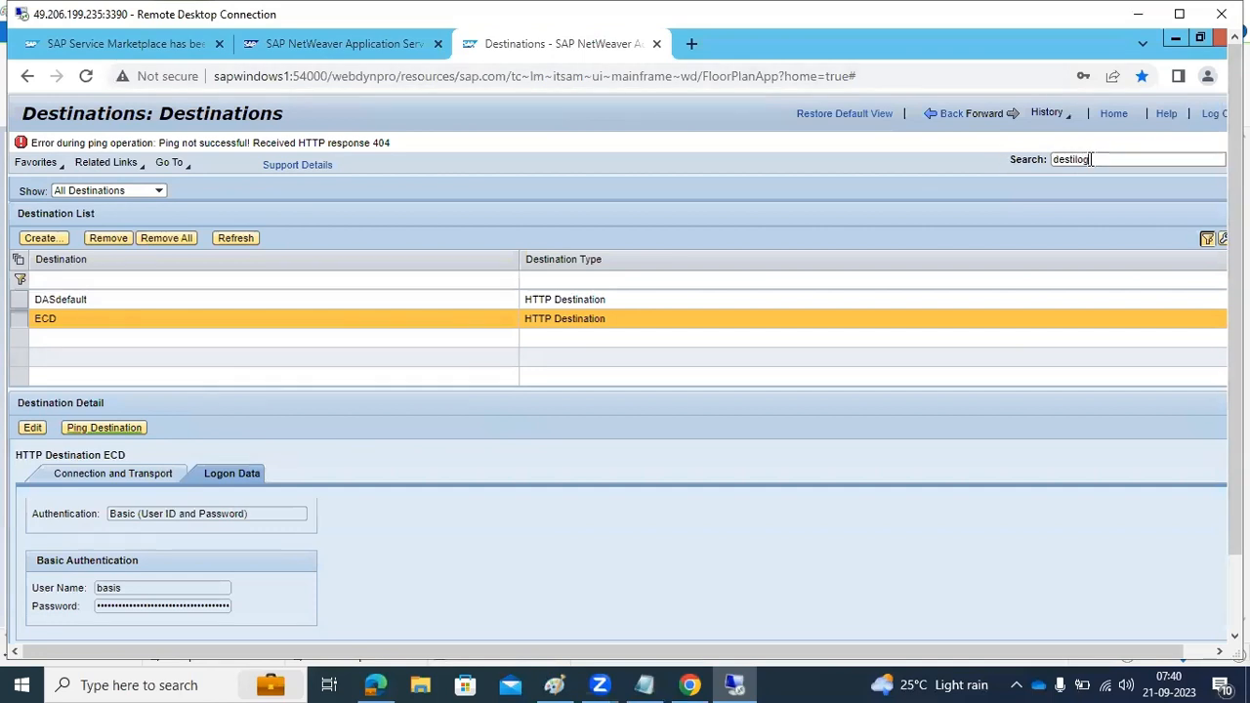
{"action": "key", "text": "Return"}
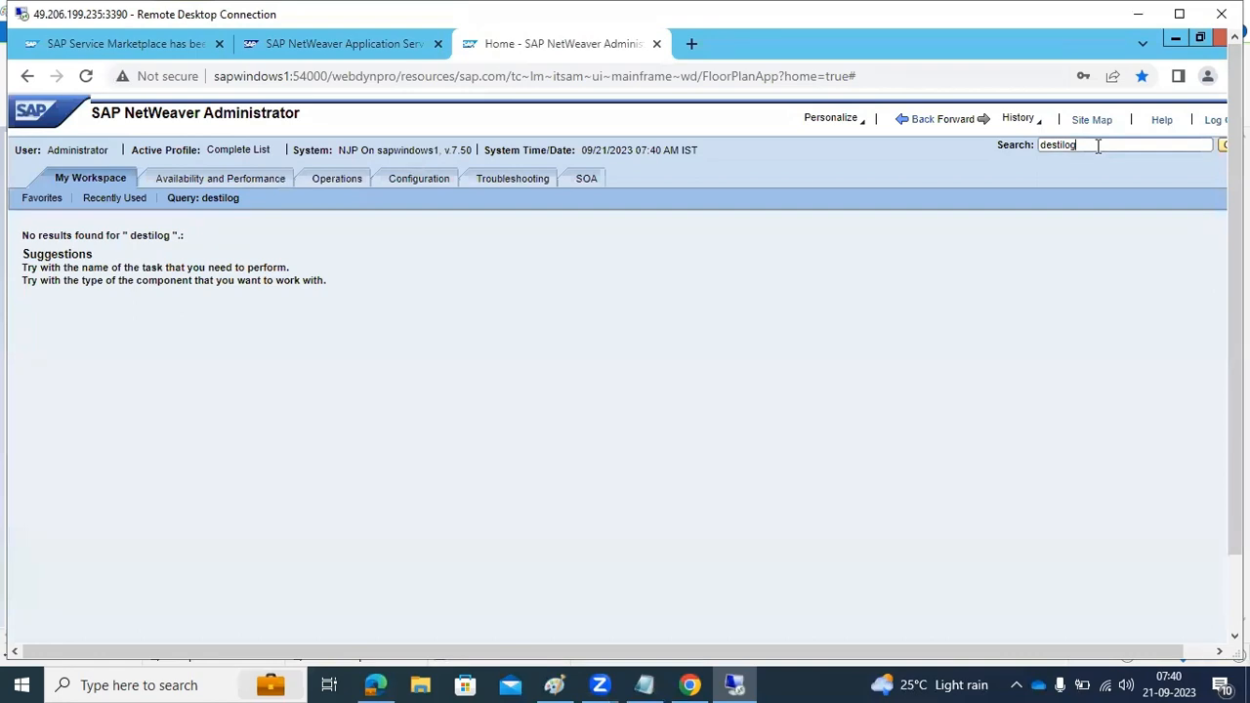
Search NetWeaver Administrator for log, open the Log Viewer overview, then reload the page and open the overview again
{"action": "key", "text": "BackSpace"}
{"action": "key", "text": "BackSpace"}
{"action": "key", "text": "BackSpace"}
{"action": "key", "text": "BackSpace"}
{"action": "key", "text": "BackSpace"}
{"action": "key", "text": "BackSpace"}
{"action": "key", "text": "BackSpace"}
{"action": "key", "text": "Return"}
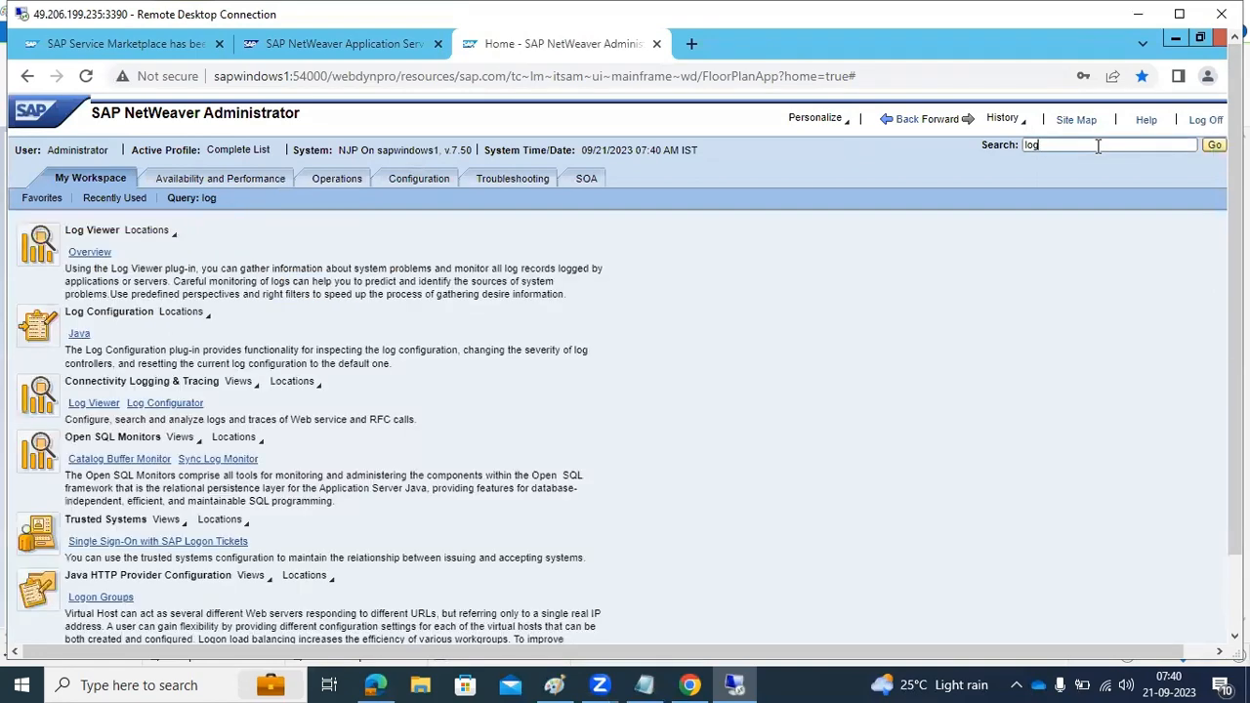
{"action": "left_click", "coordinate": [90, 254]}
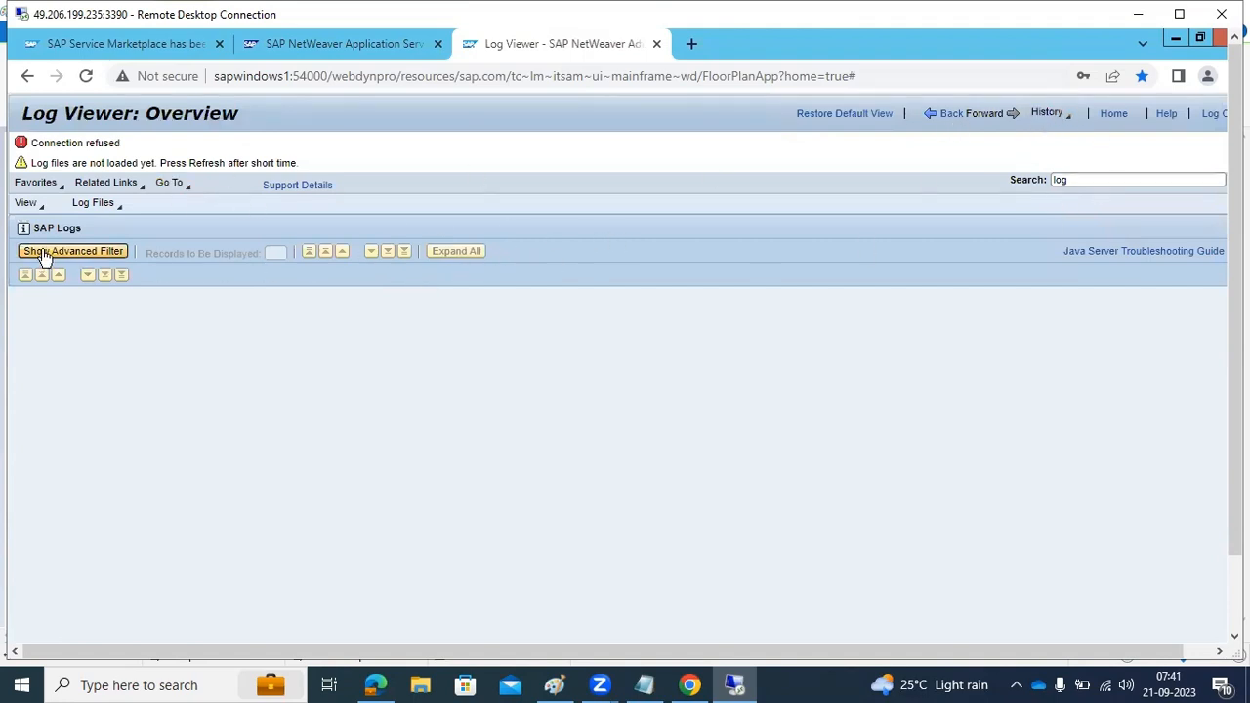
{"action": "left_click", "coordinate": [86, 76]}
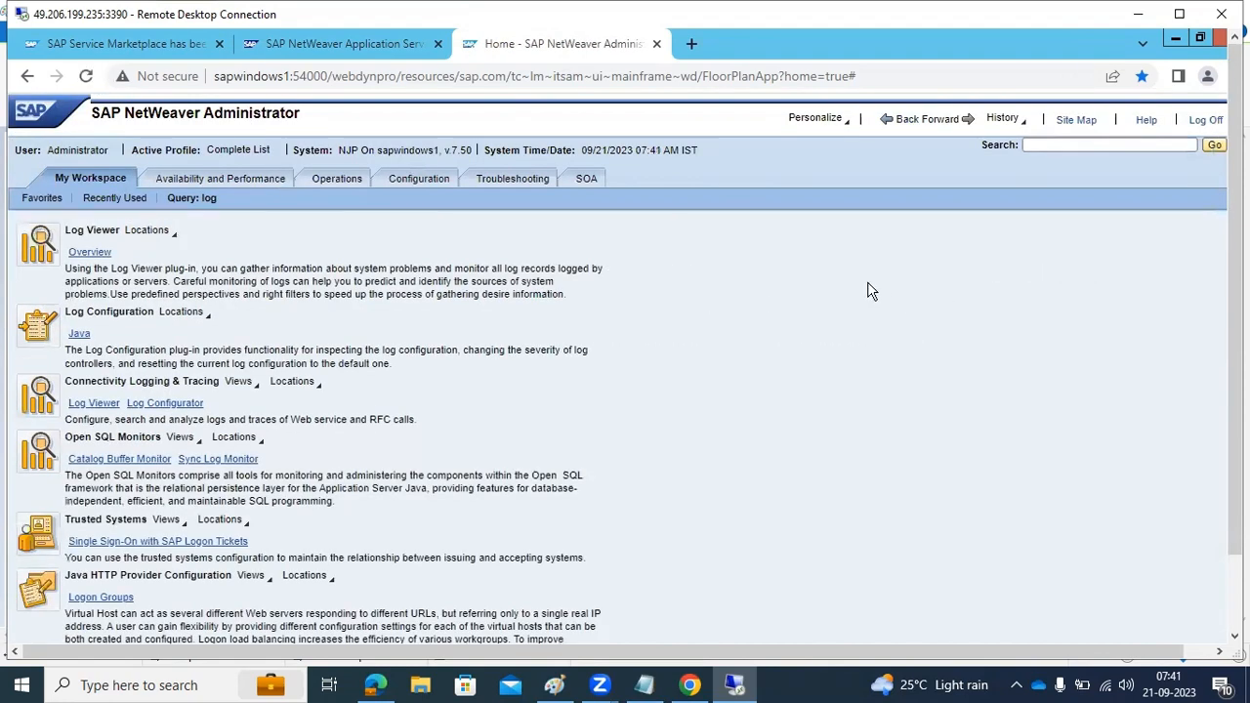
{"action": "left_click", "coordinate": [103, 255]}
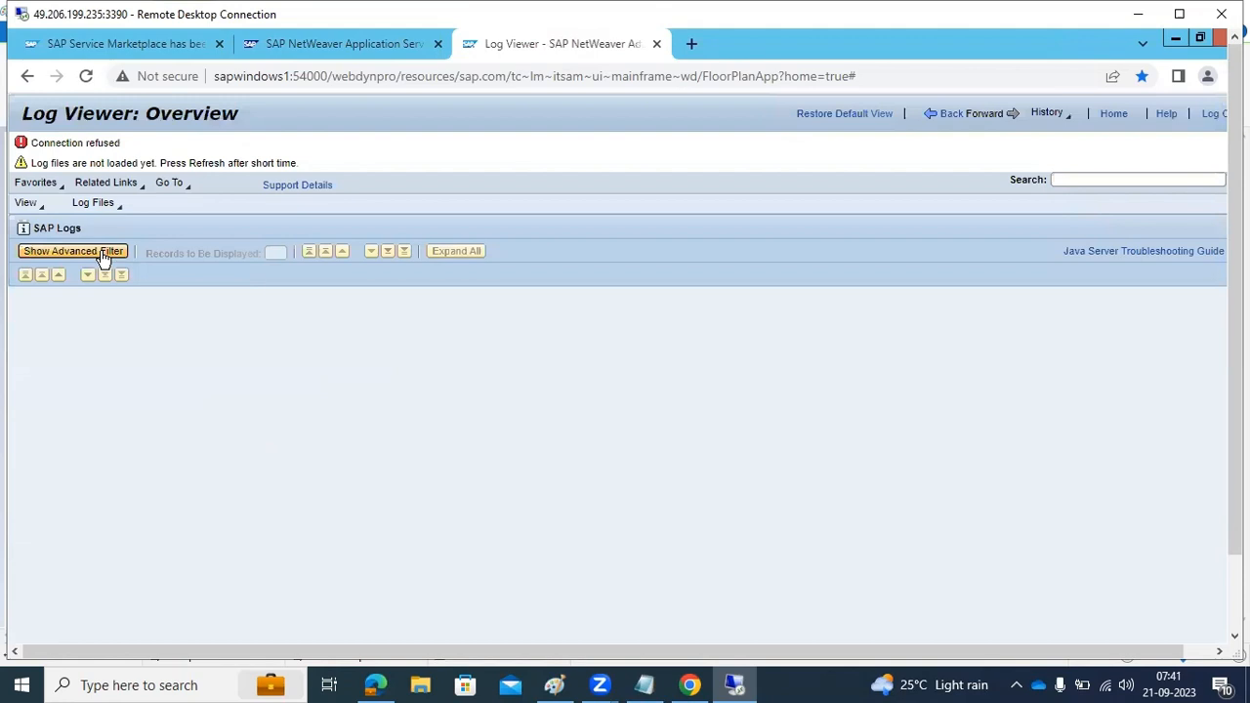
Minimize Chrome on the remote desktop and browse in File Explorer to C:\usr\sap\NJP\J40\j2ee\cluster\server0\log
{"action": "left_click", "coordinate": [1175, 40]}
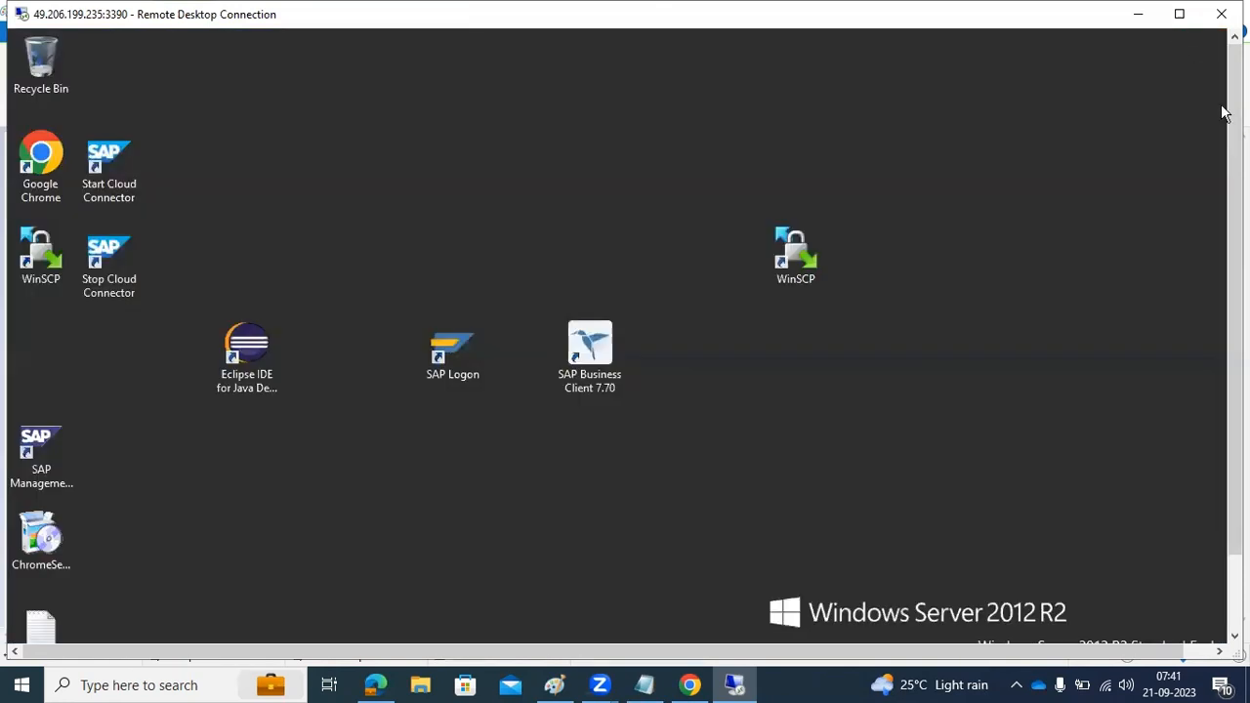
{"action": "left_click", "coordinate": [209, 617]}
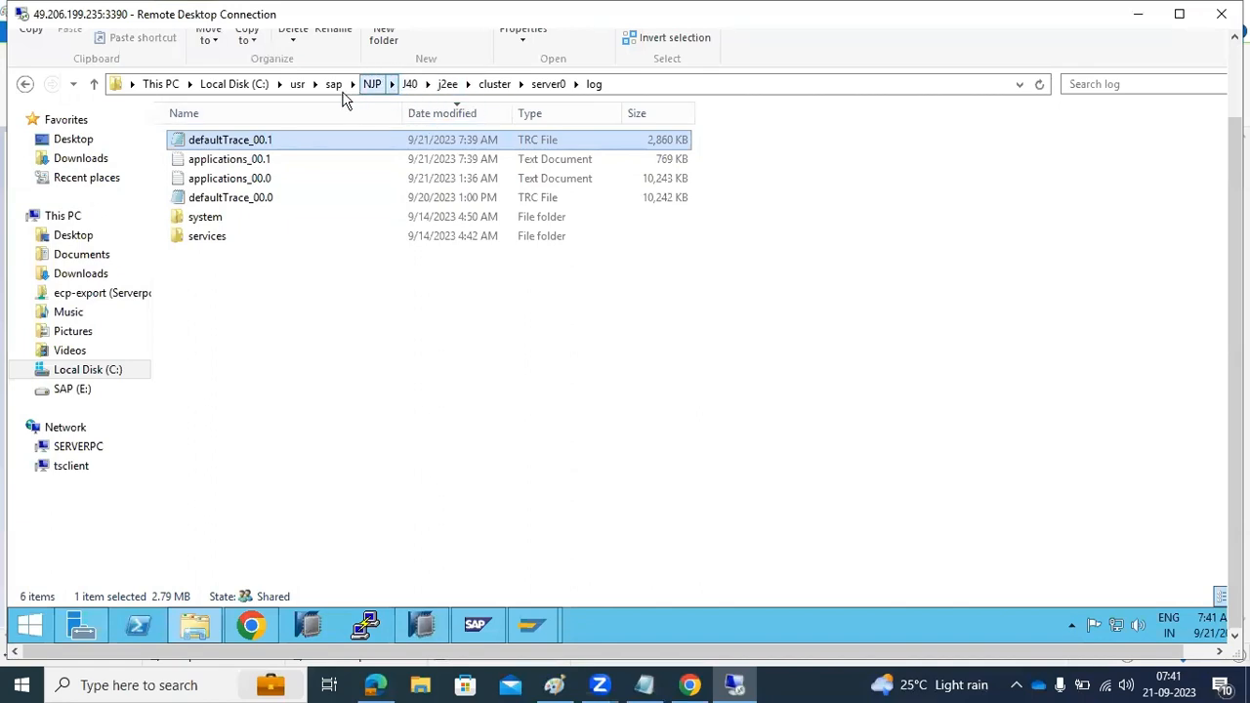
{"action": "left_click", "coordinate": [162, 86]}
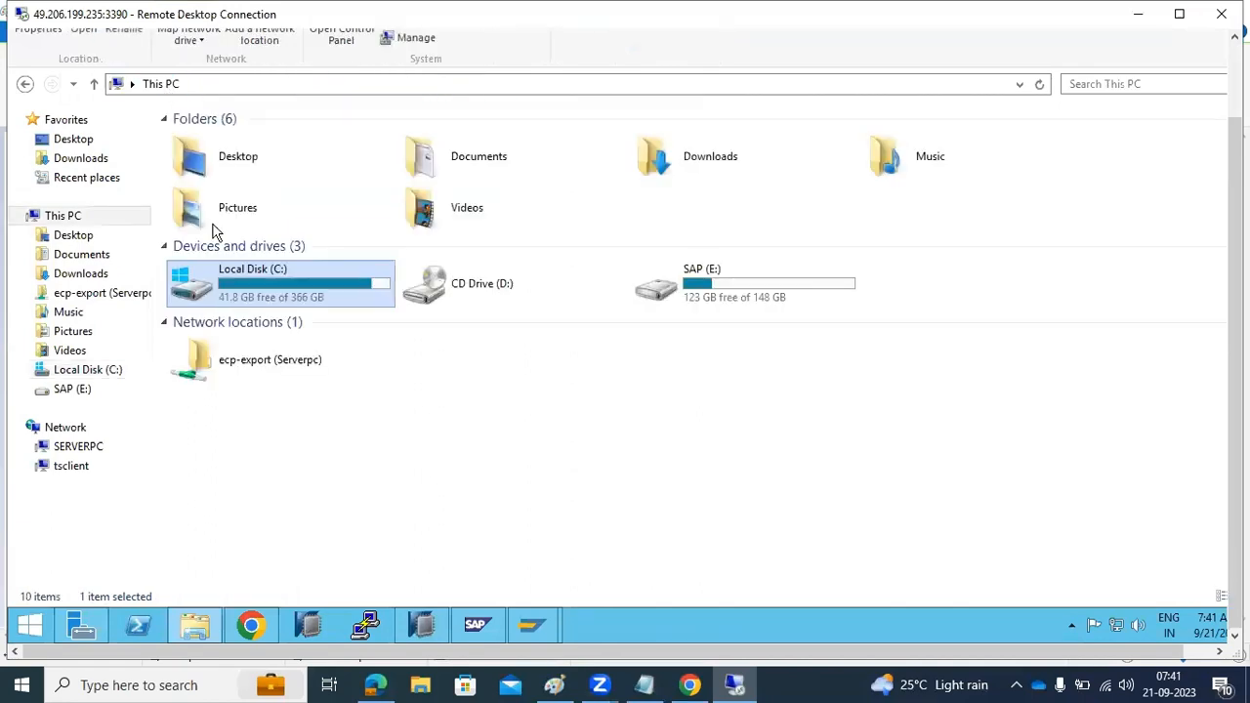
{"action": "double_click", "coordinate": [238, 302]}
{"action": "double_click", "coordinate": [198, 505]}
{"action": "double_click", "coordinate": [198, 142]}
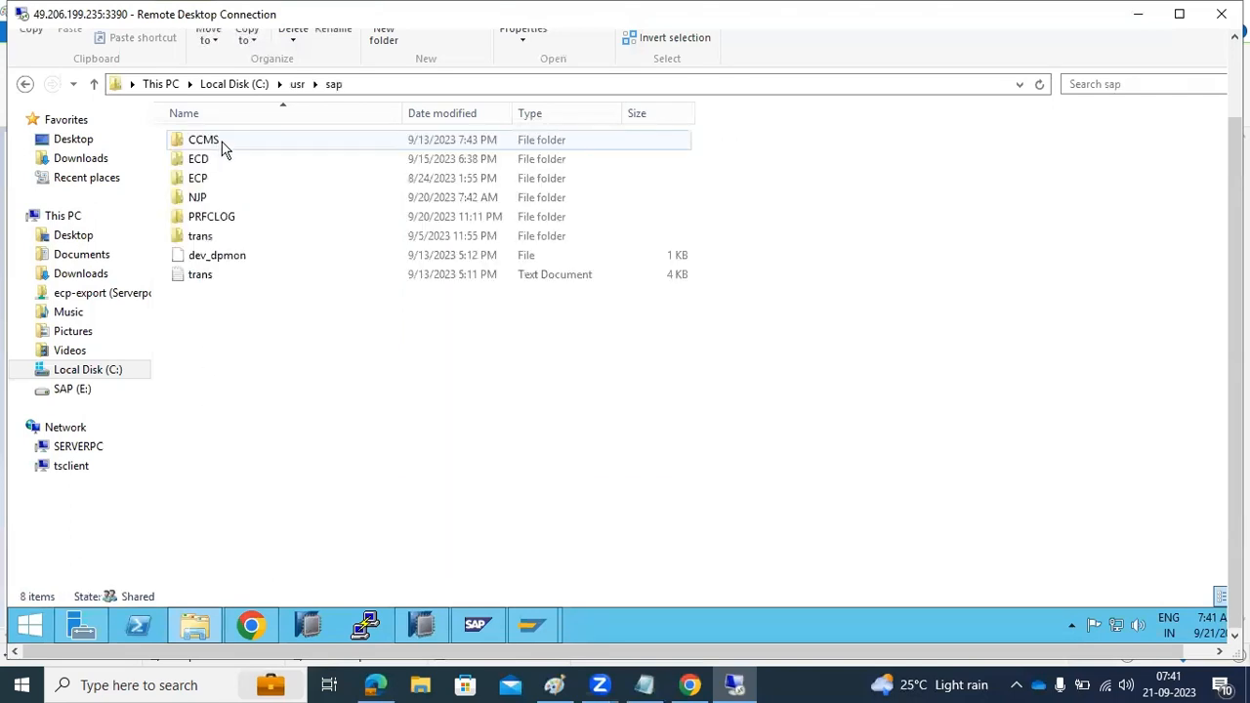
{"action": "double_click", "coordinate": [203, 197]}
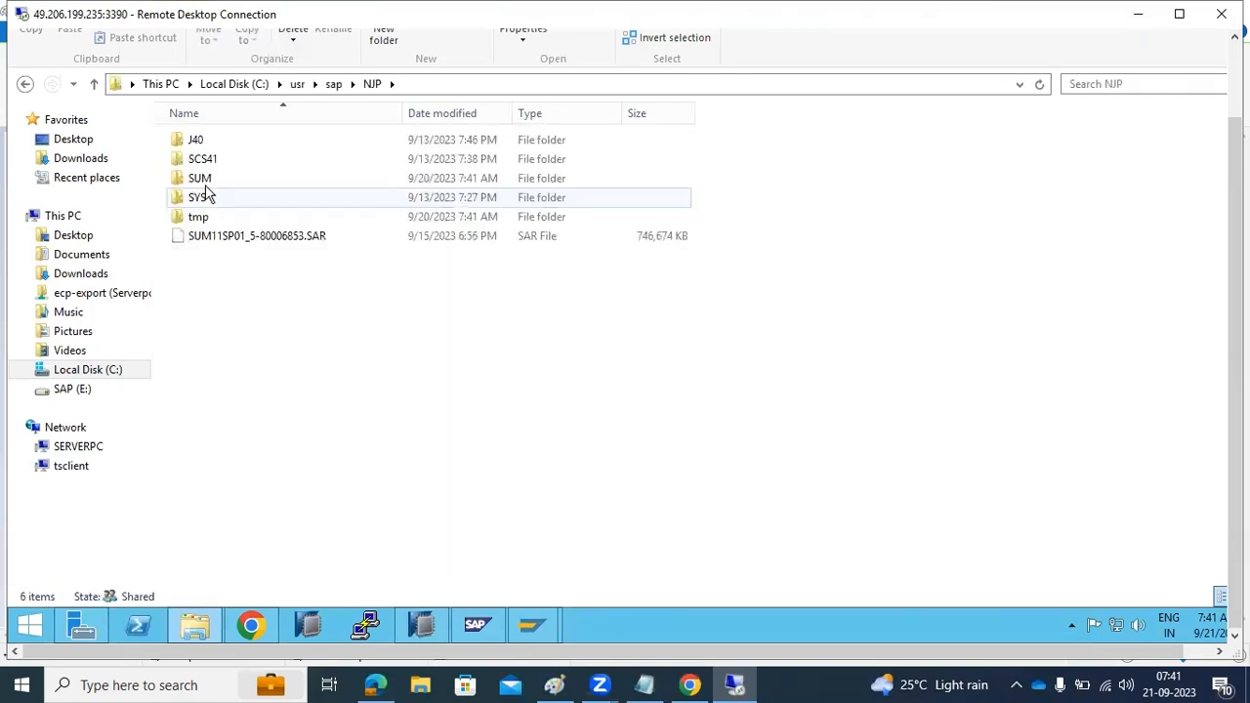
{"action": "double_click", "coordinate": [202, 142]}
{"action": "double_click", "coordinate": [223, 201]}
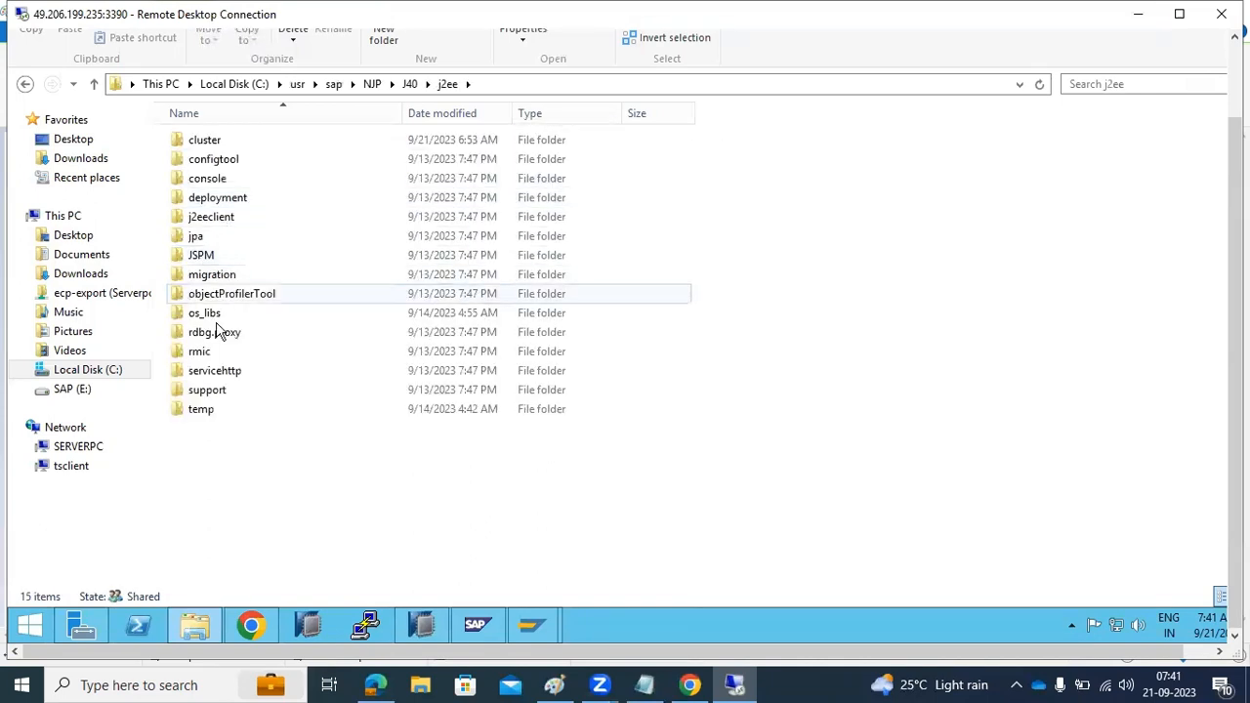
{"action": "double_click", "coordinate": [223, 146]}
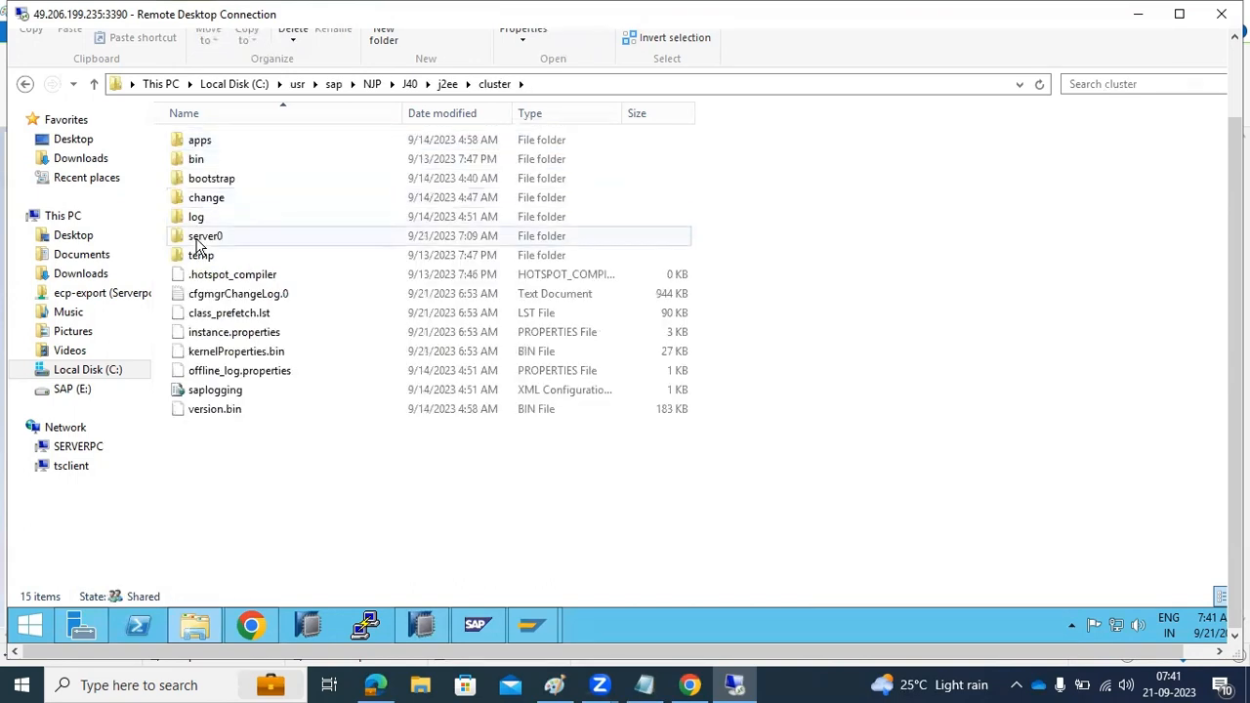
{"action": "double_click", "coordinate": [200, 237]}
{"action": "double_click", "coordinate": [205, 179]}
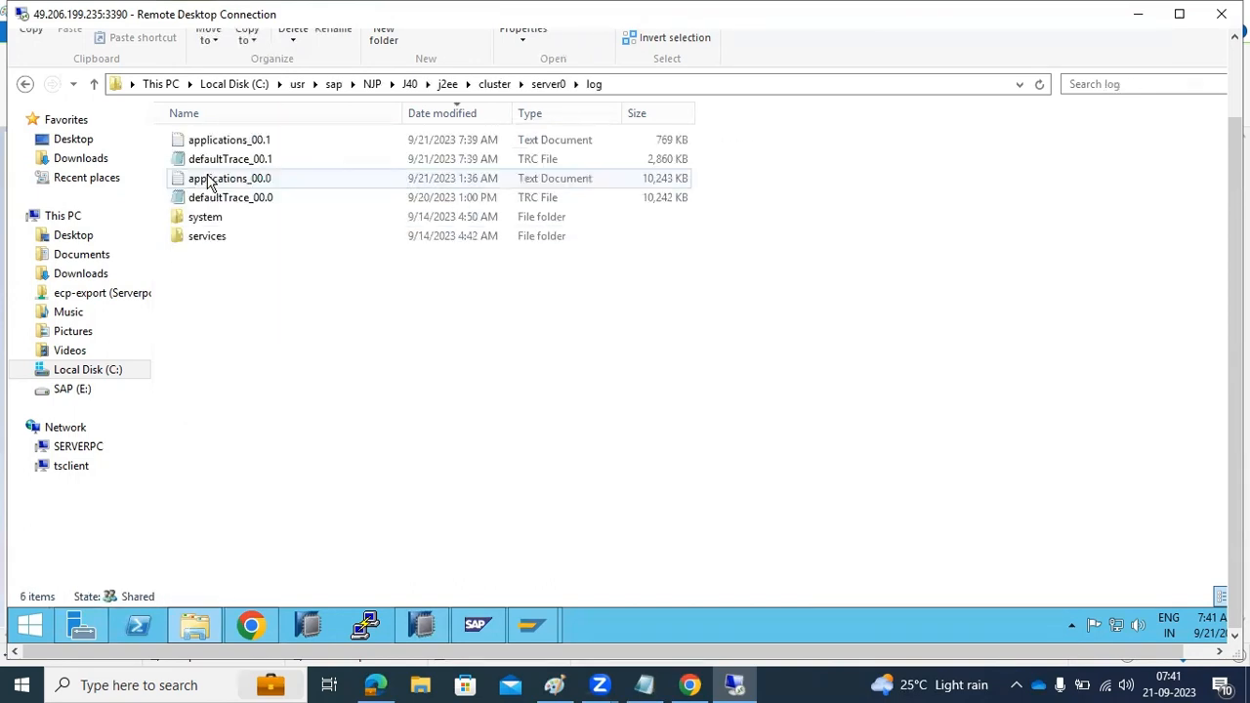
Sort the log folder by modification date, newest first, and open the defaultTrace_00.1 file
{"action": "left_click", "coordinate": [444, 114]}
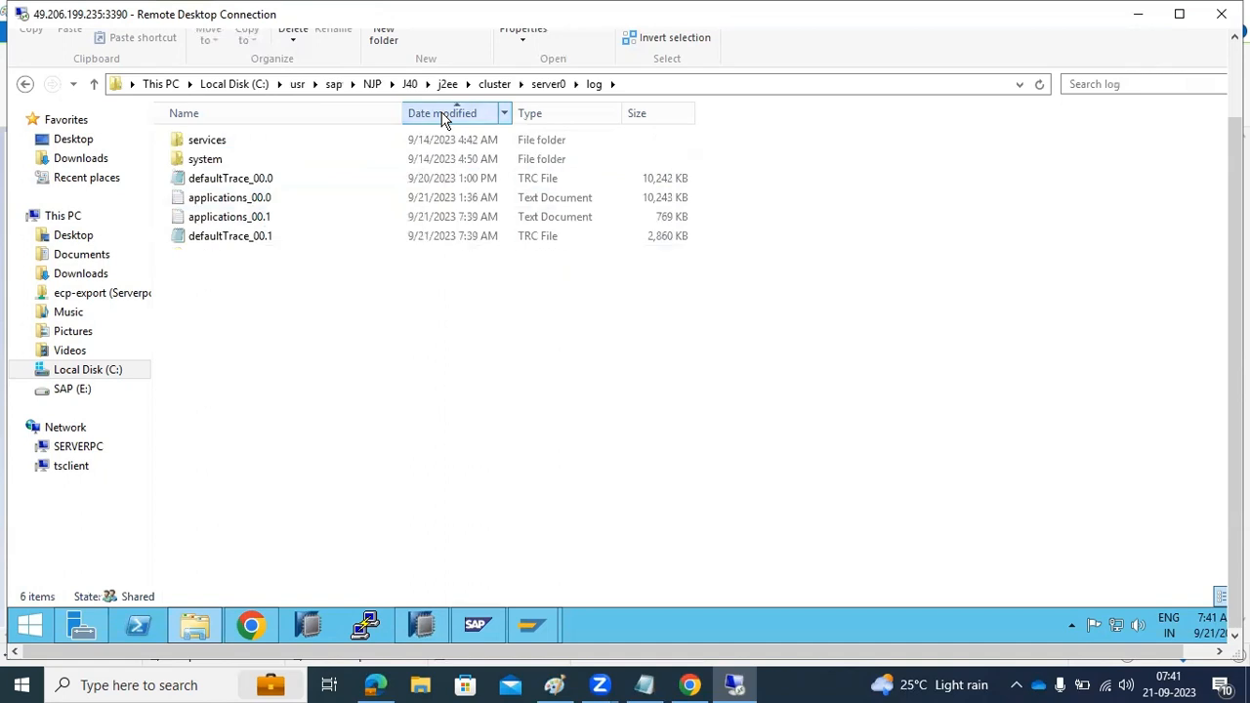
{"action": "left_click", "coordinate": [444, 114]}
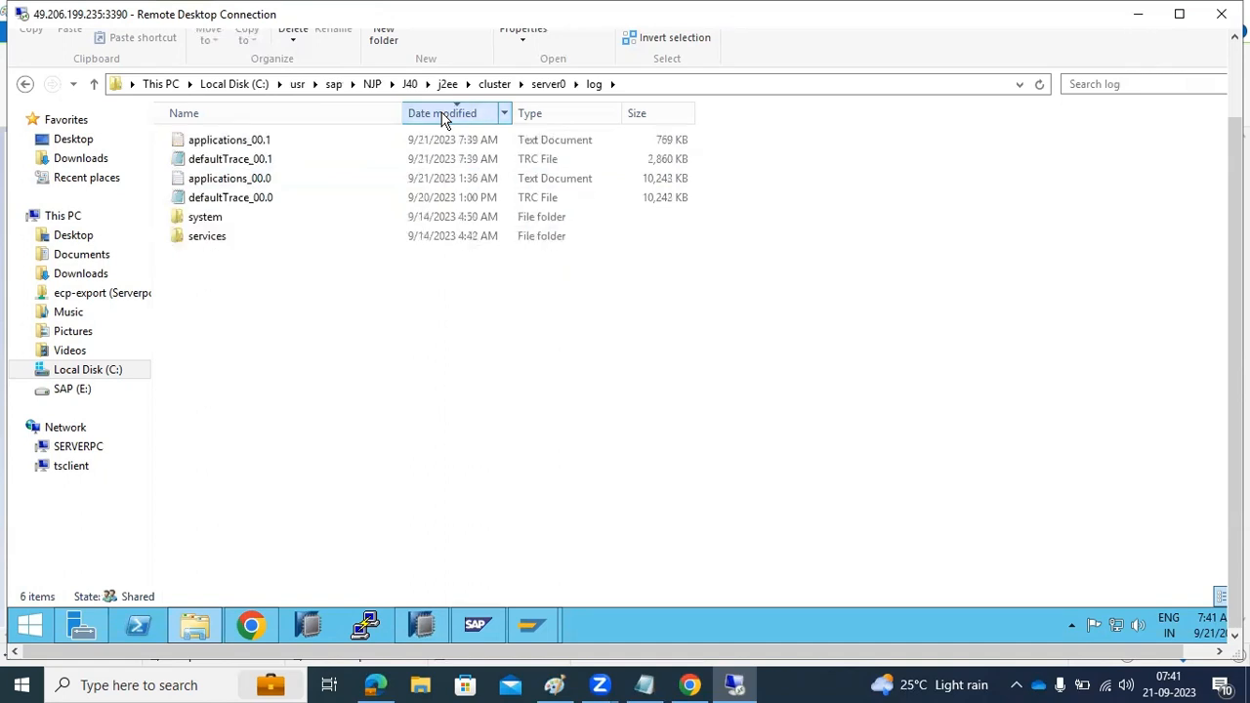
{"action": "double_click", "coordinate": [266, 159]}
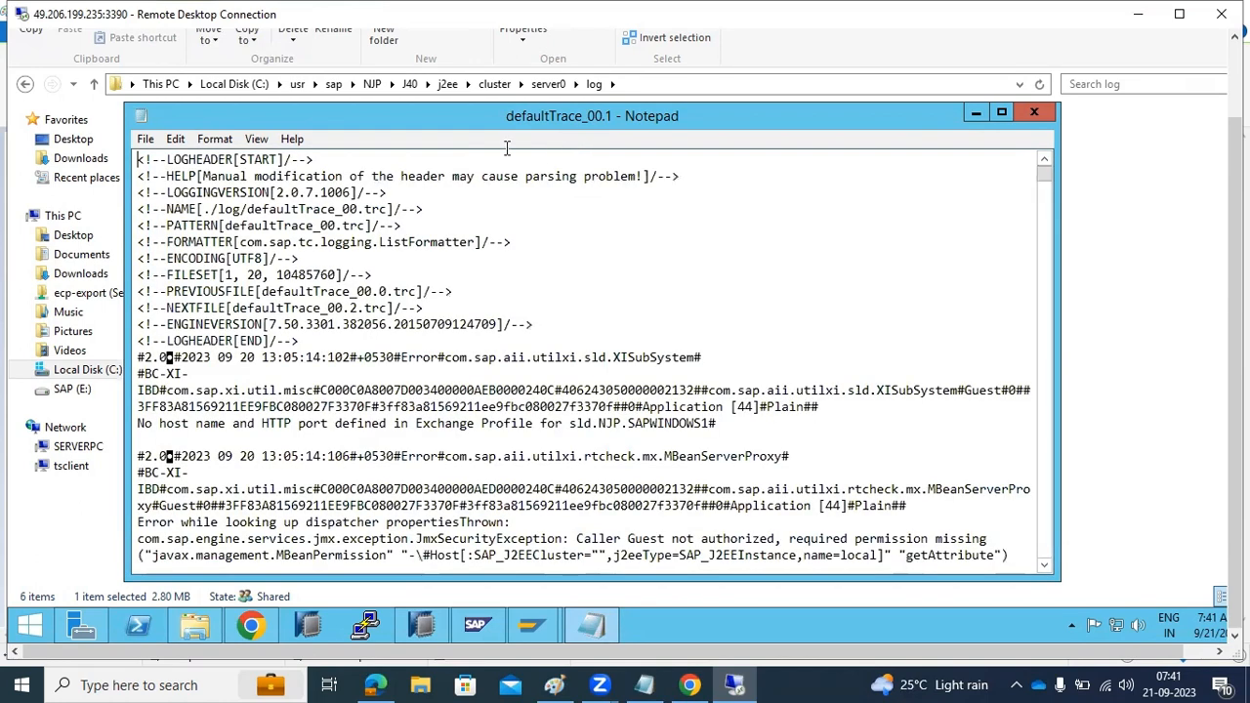
Examine the end of the default trace and trace the destination ping error back to the start of its log entry
{"action": "left_click_drag", "start_coordinate": [1046, 174], "coordinate": [1055, 579]}
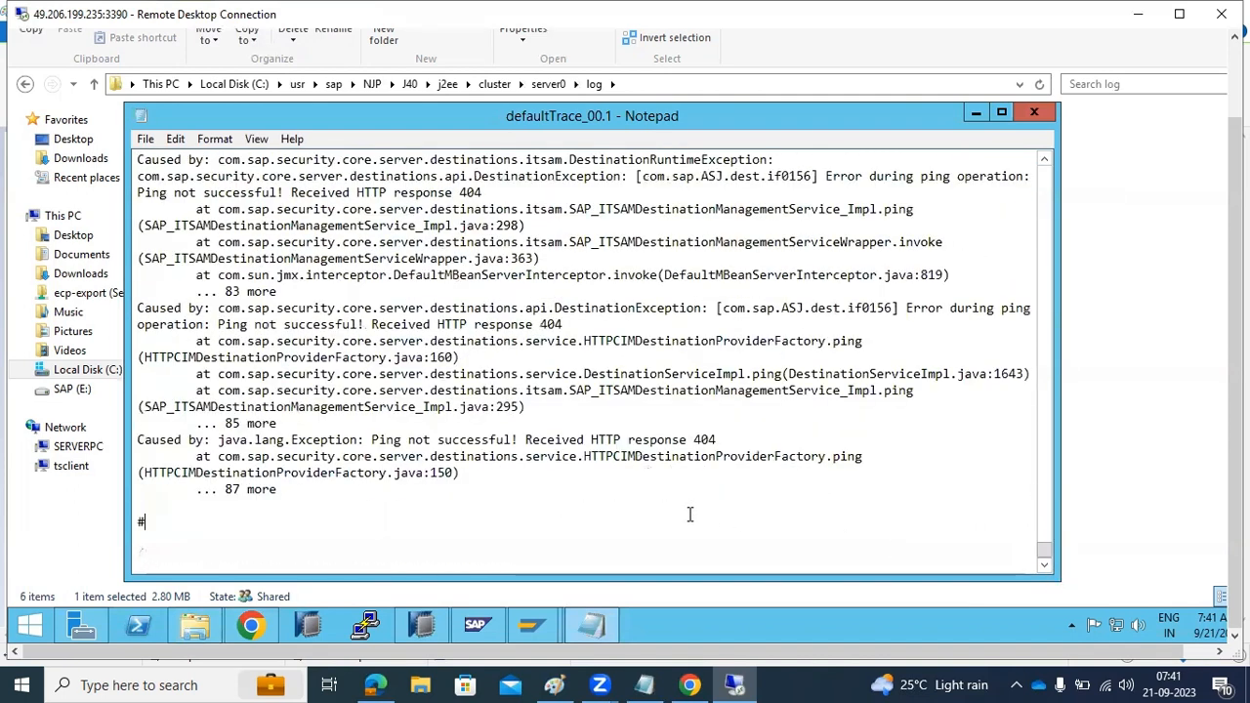
{"action": "left_click_drag", "start_coordinate": [526, 439], "coordinate": [720, 439]}
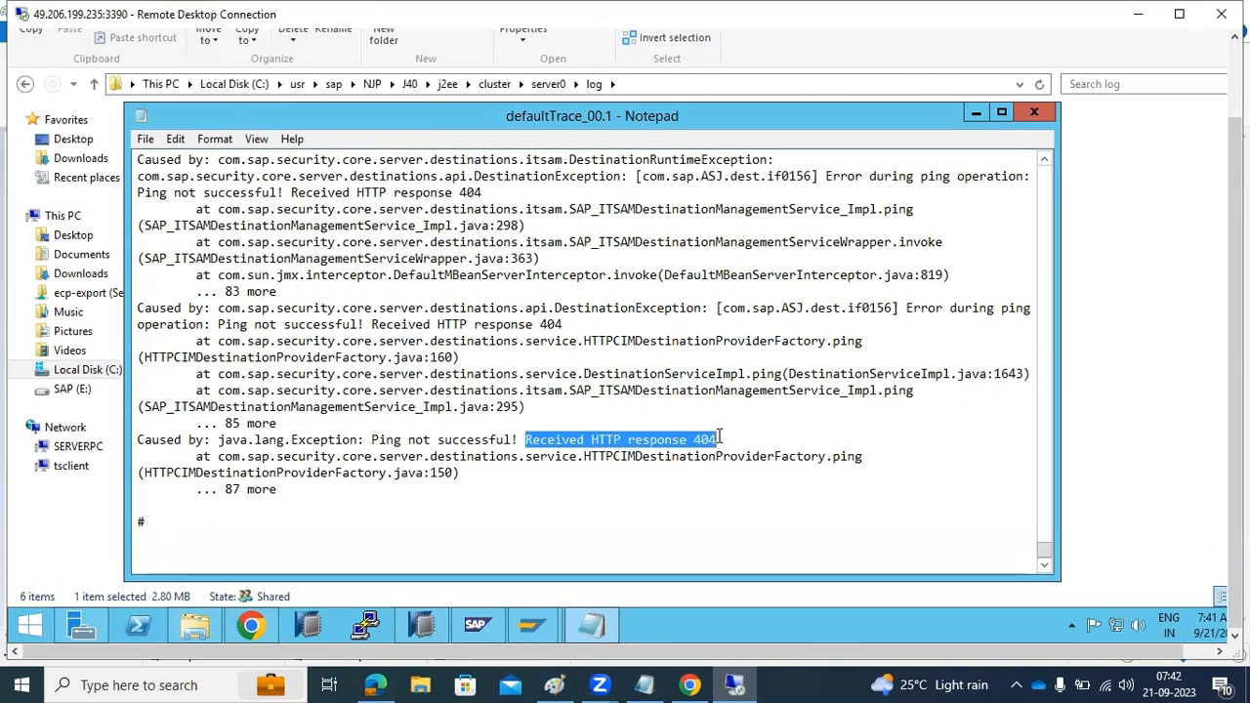
{"action": "scroll", "coordinate": [720, 438], "scroll_direction": "up", "scroll_amount": 14}
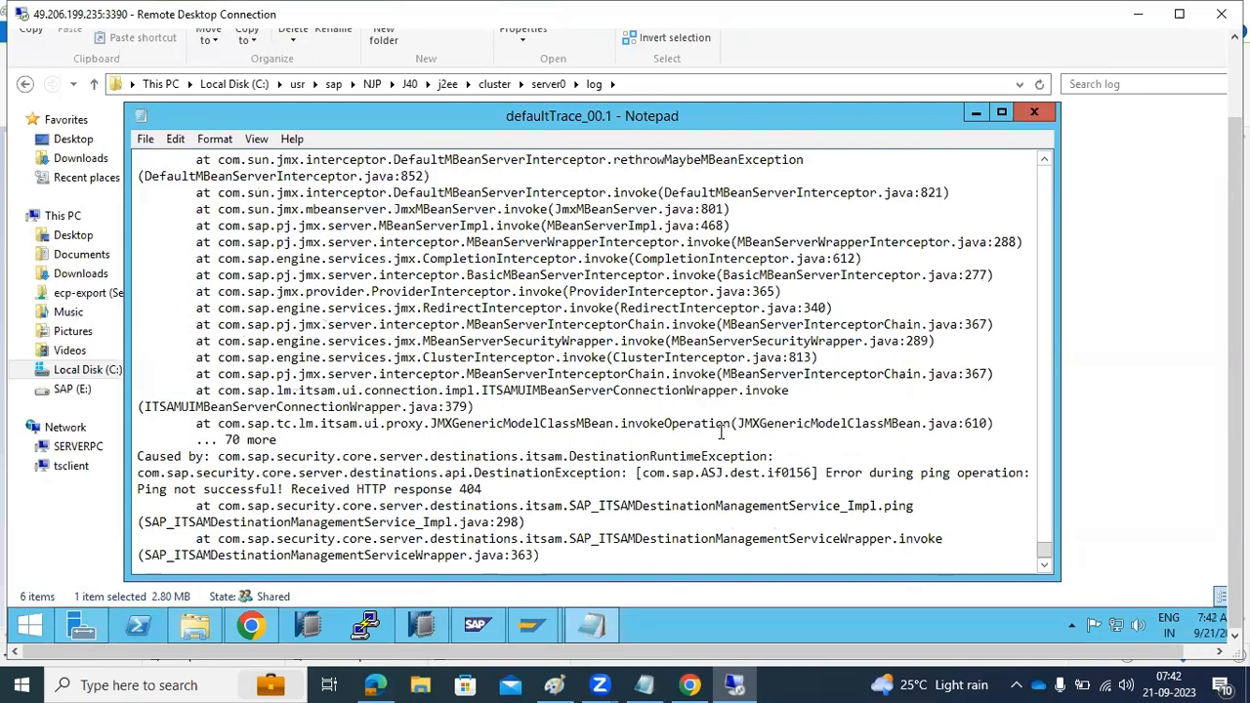
{"action": "scroll", "coordinate": [720, 430], "scroll_direction": "up", "scroll_amount": 15}
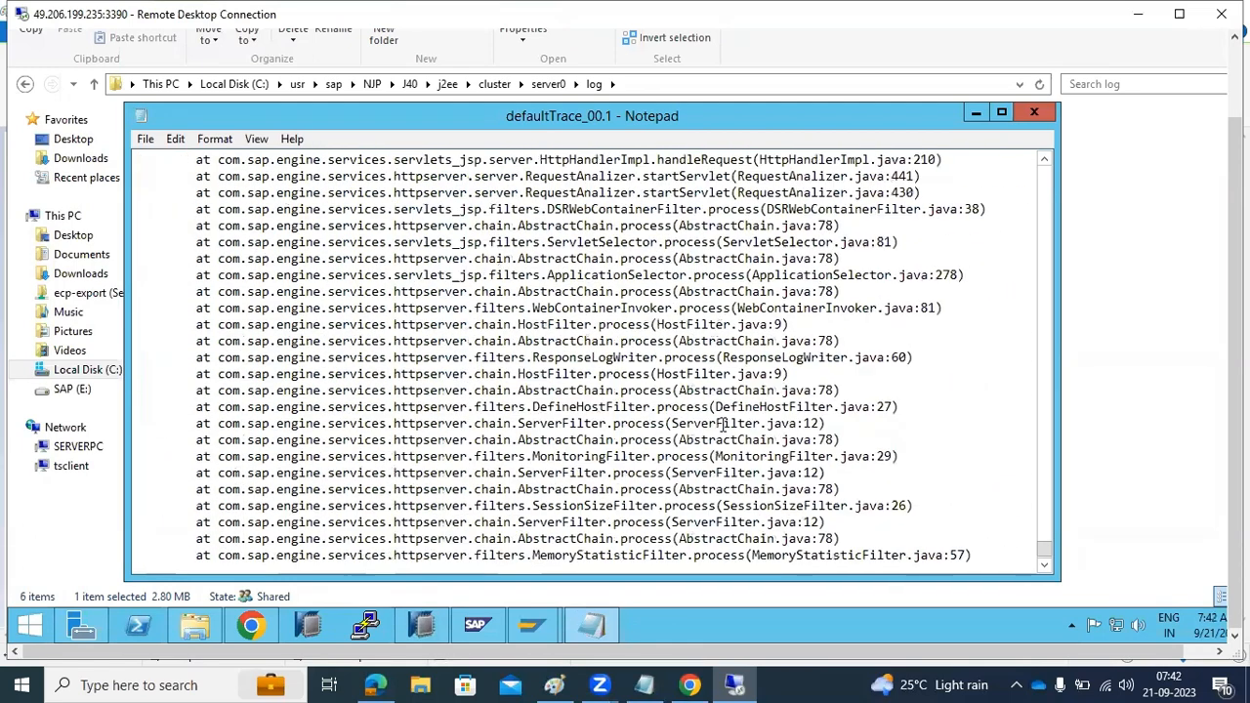
{"action": "scroll", "coordinate": [723, 424], "scroll_direction": "up", "scroll_amount": 12}
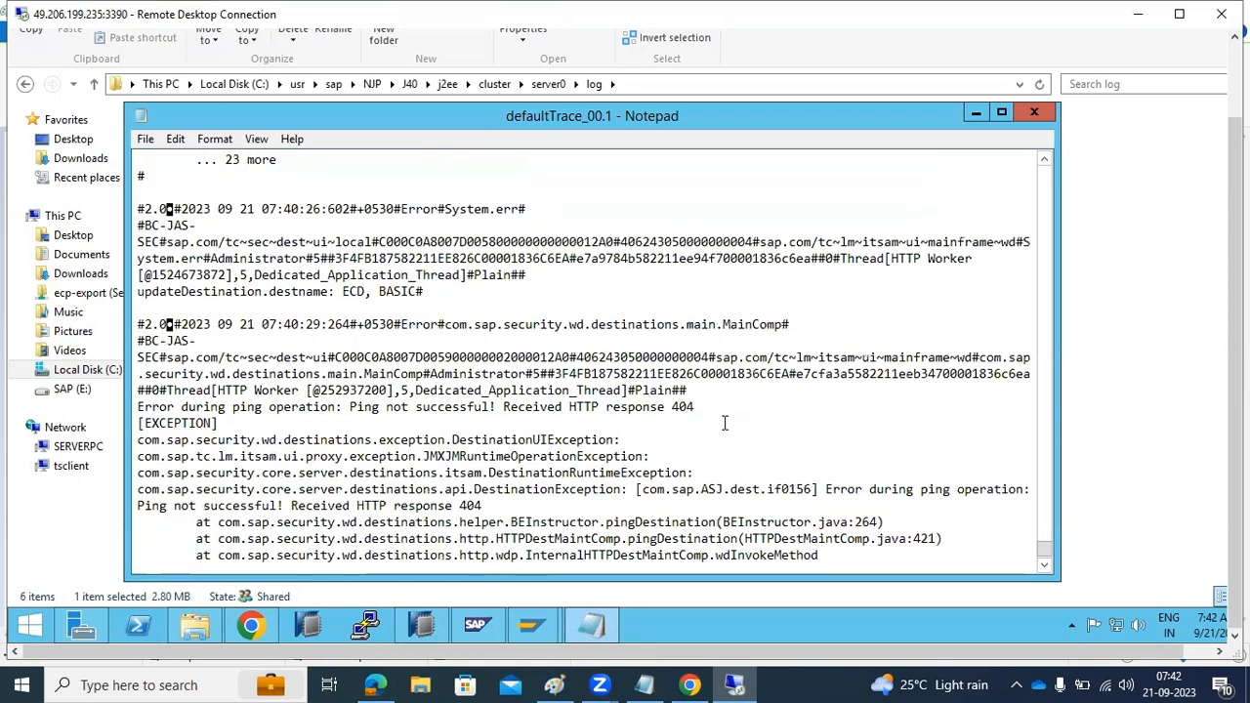
{"action": "left_click_drag", "start_coordinate": [577, 329], "coordinate": [695, 328]}
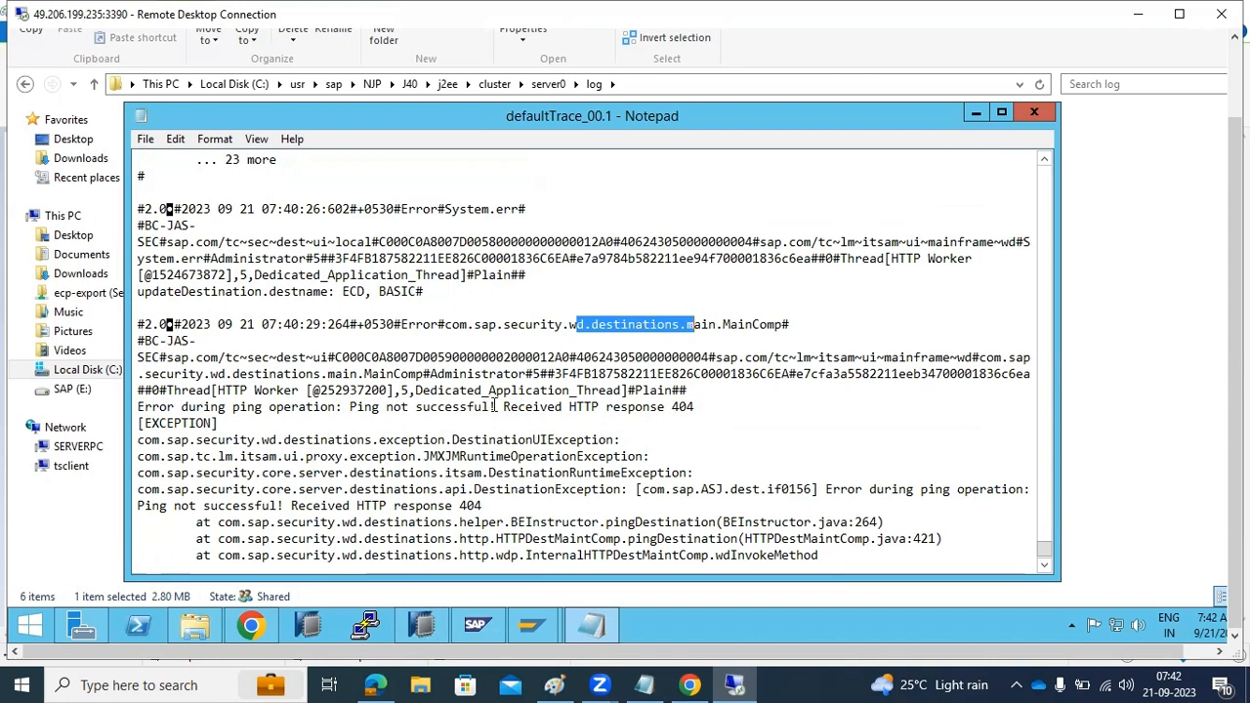
{"action": "left_click_drag", "start_coordinate": [357, 406], "coordinate": [562, 418]}
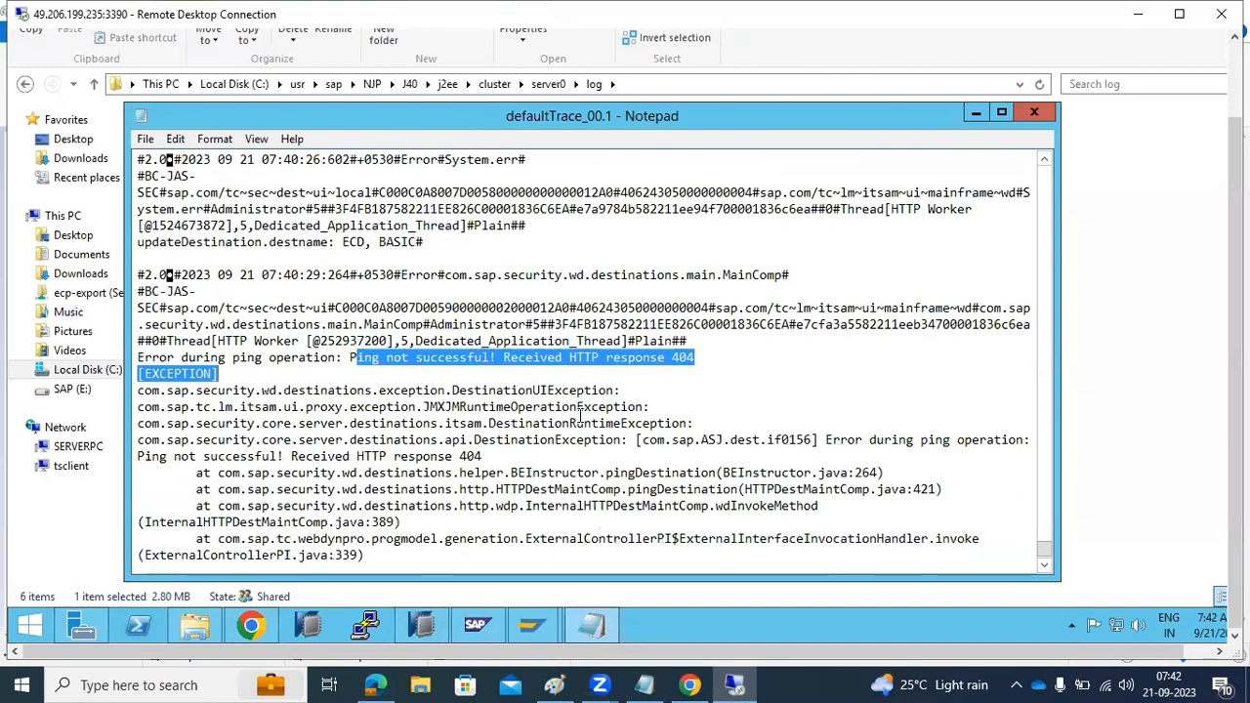
Read through the ping error's stack trace, highlighting its exception message and "Caused by" lines down to the end of the file
{"action": "scroll", "coordinate": [581, 415], "scroll_direction": "down", "scroll_amount": 2}
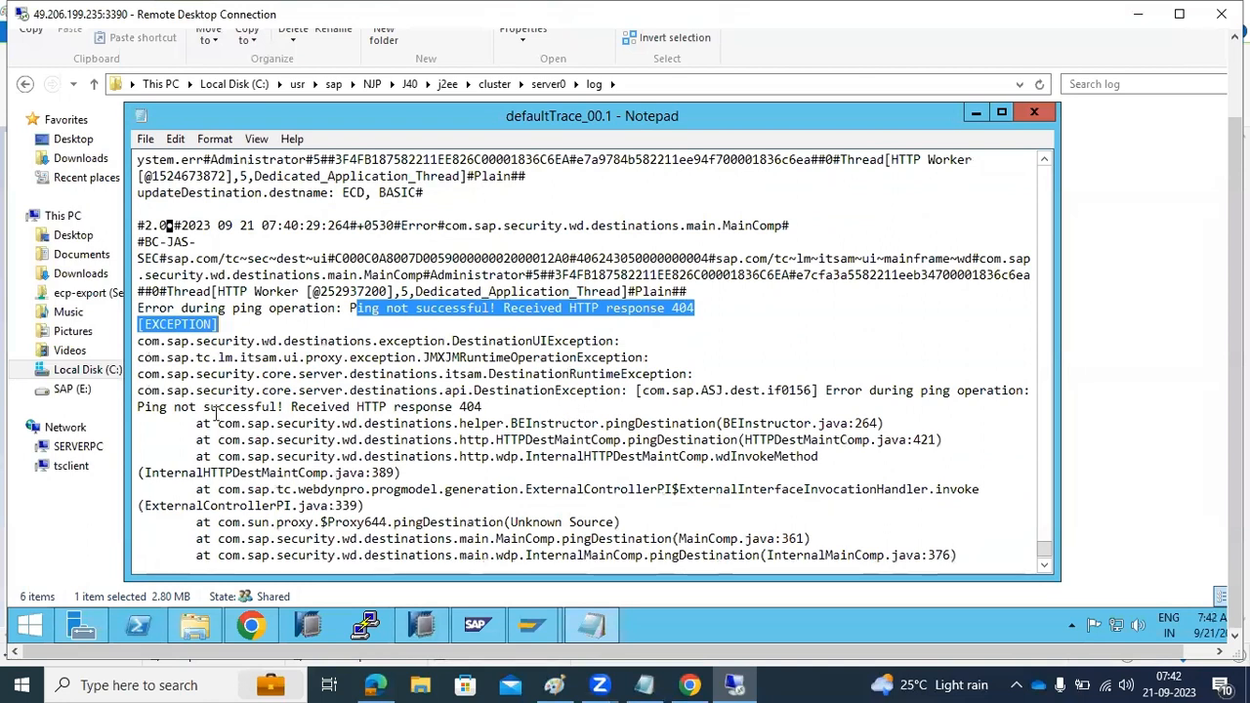
{"action": "left_click_drag", "start_coordinate": [138, 406], "coordinate": [478, 407]}
{"action": "scroll", "coordinate": [478, 407], "scroll_direction": "down", "scroll_amount": 4}
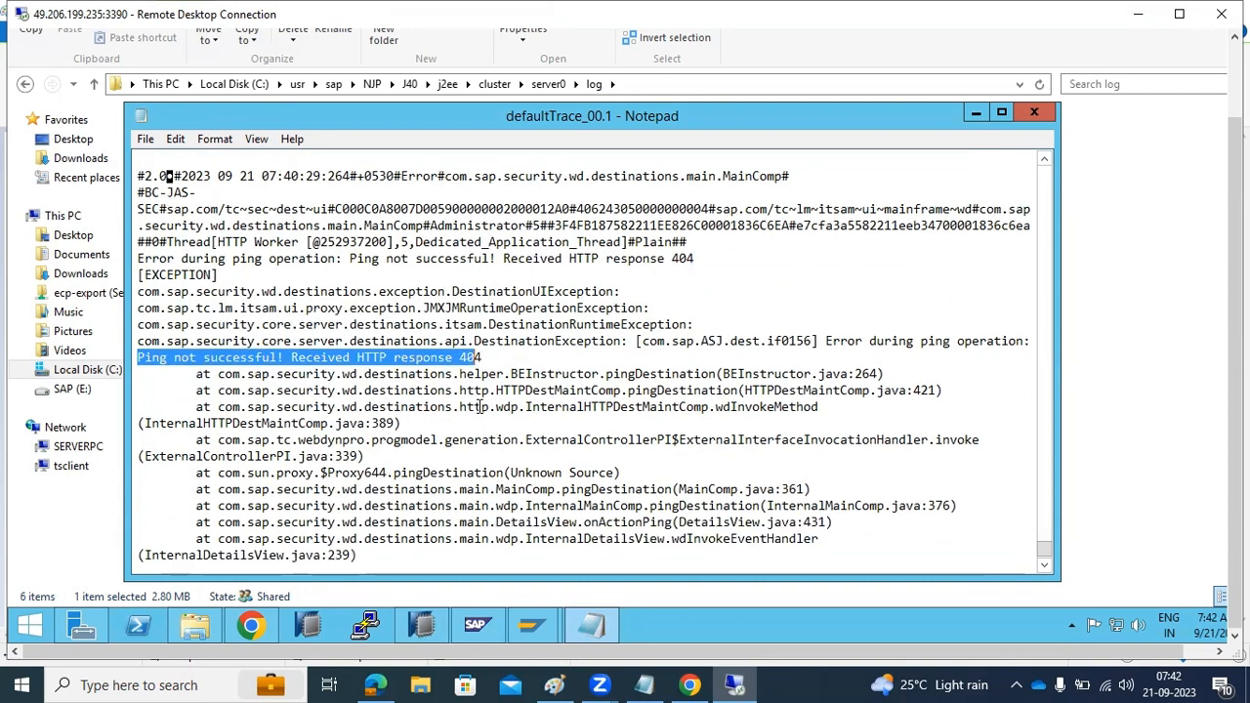
{"action": "scroll", "coordinate": [478, 407], "scroll_direction": "down", "scroll_amount": 15}
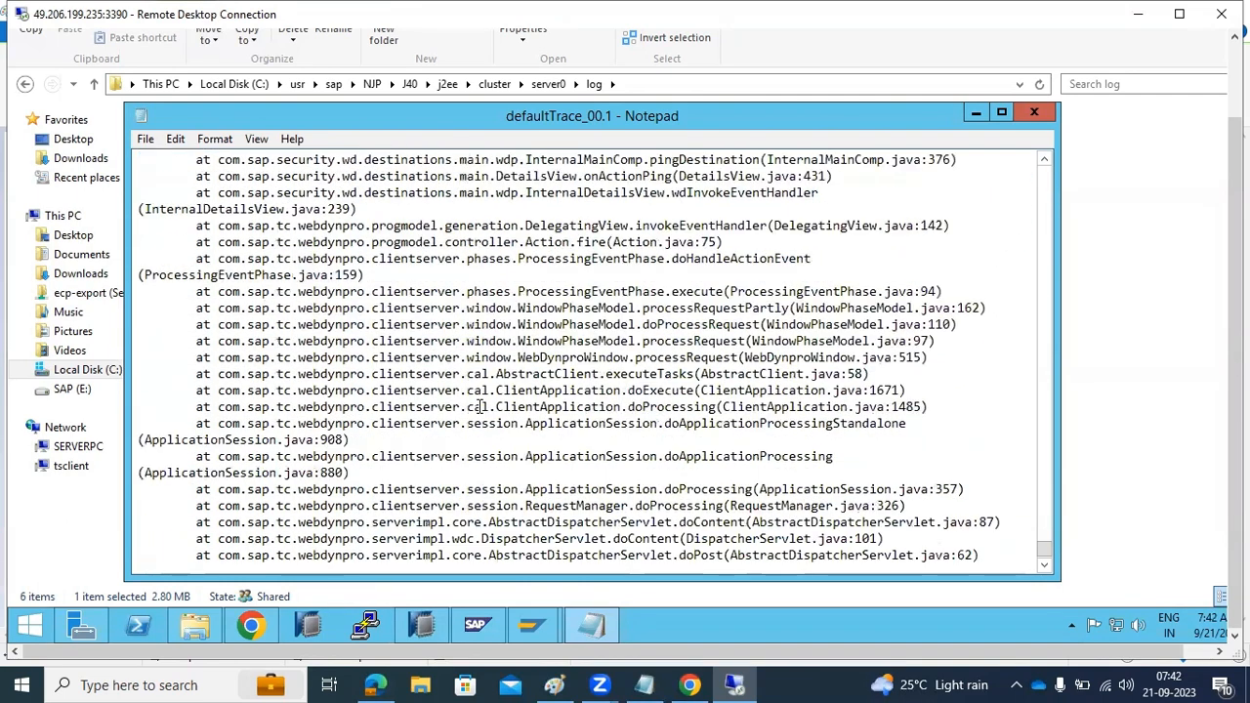
{"action": "scroll", "coordinate": [479, 407], "scroll_direction": "down", "scroll_amount": 6}
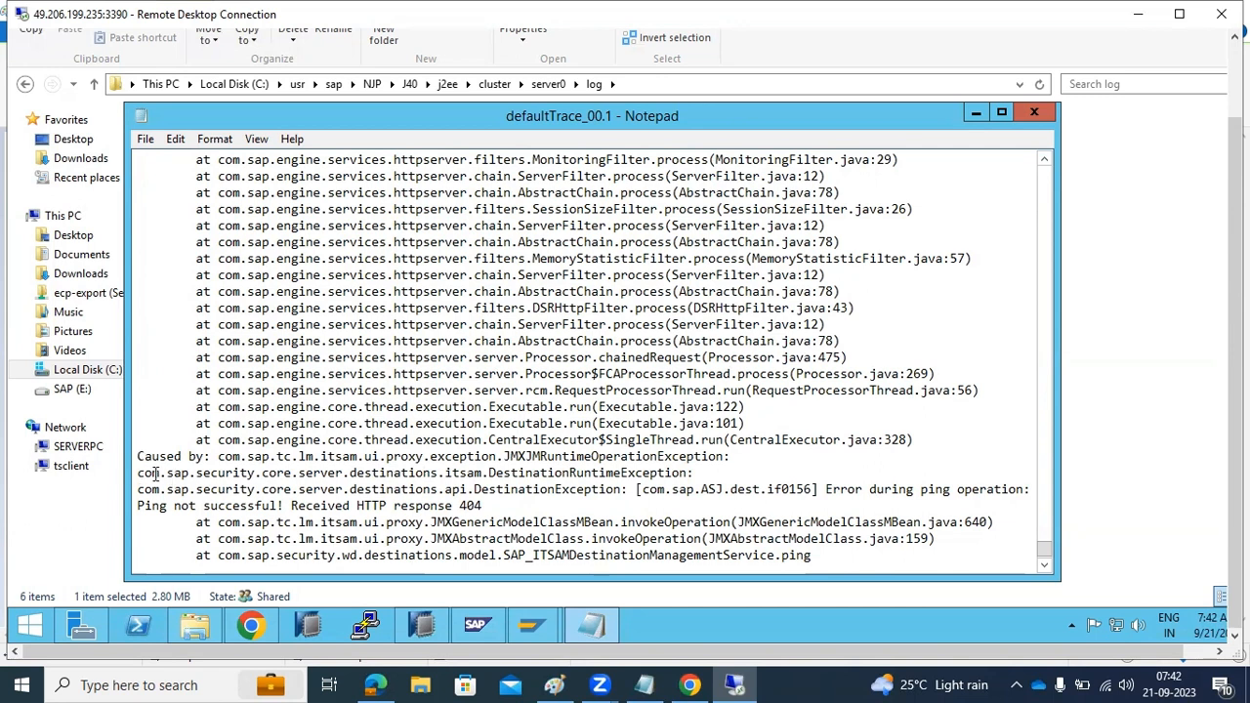
{"action": "left_click_drag", "start_coordinate": [138, 456], "coordinate": [525, 501]}
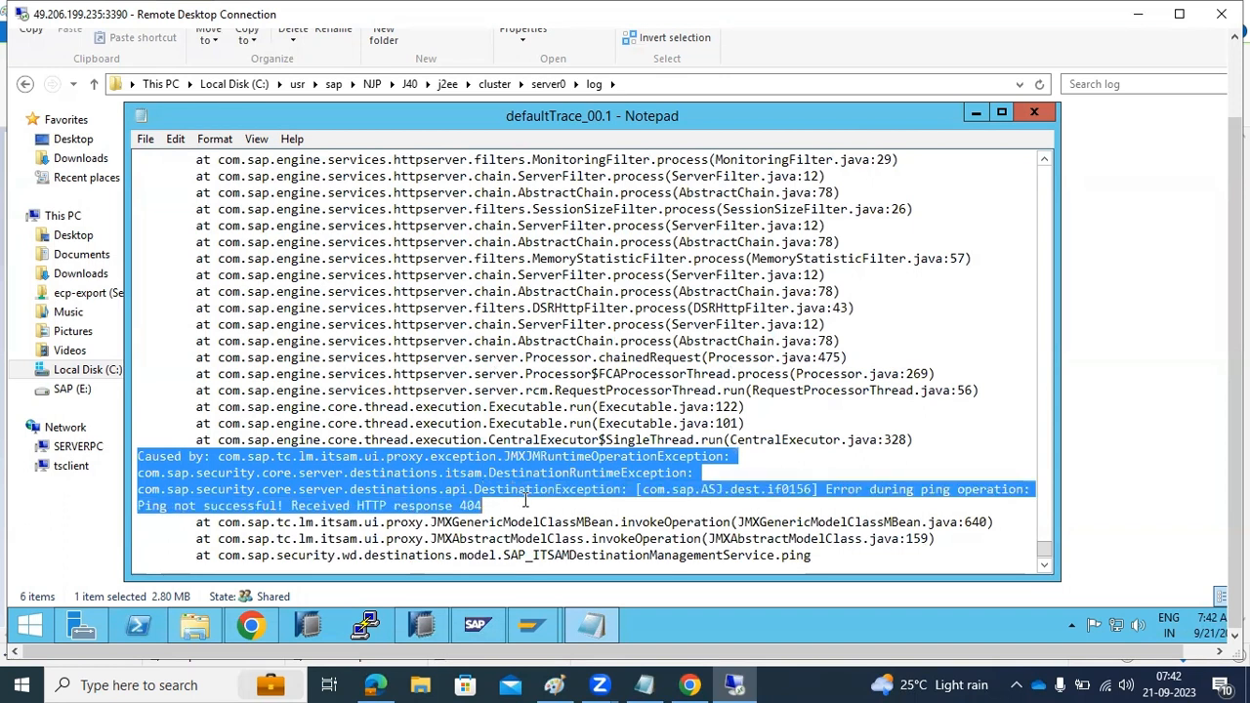
{"action": "scroll", "coordinate": [526, 499], "scroll_direction": "down", "scroll_amount": 5}
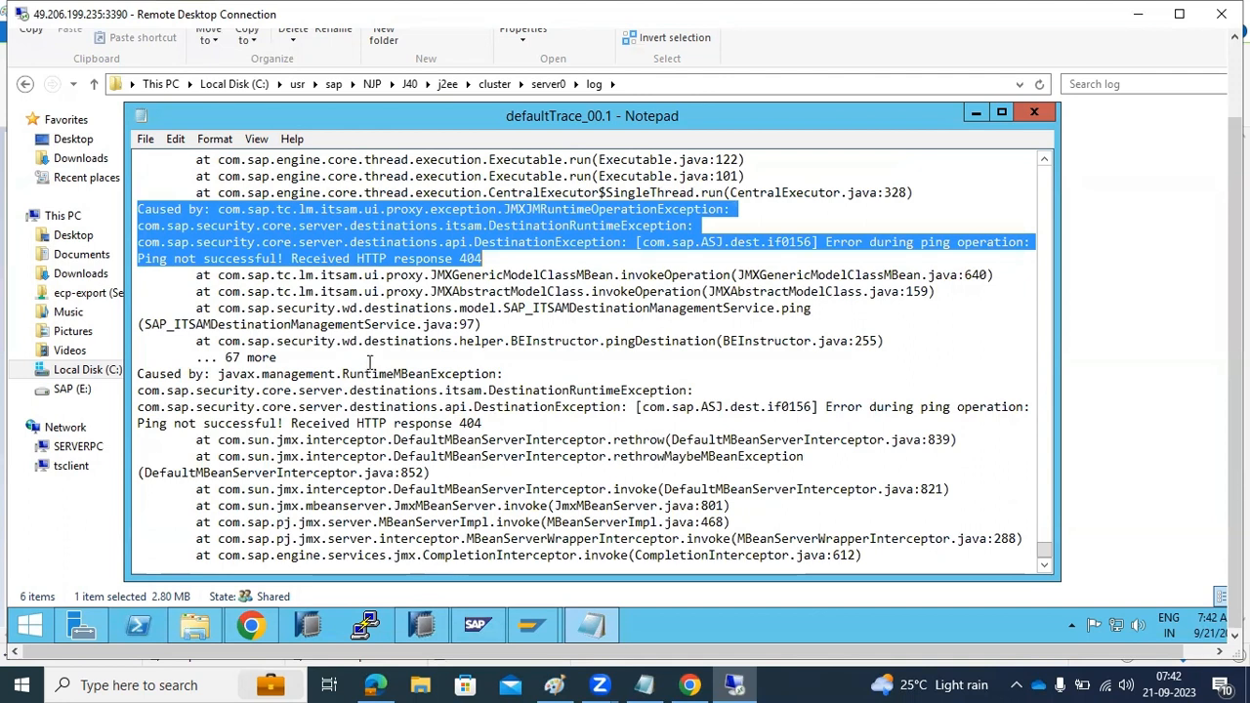
{"action": "scroll", "coordinate": [383, 409], "scroll_direction": "down", "scroll_amount": 2}
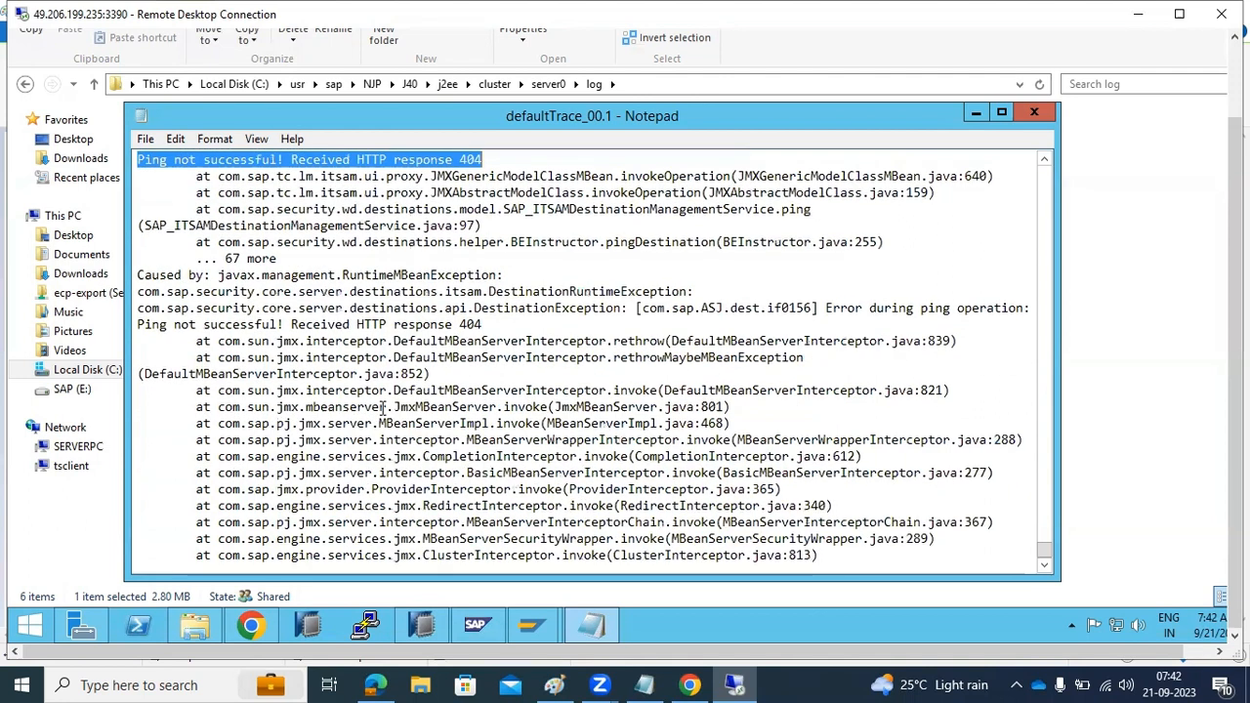
{"action": "scroll", "coordinate": [443, 373], "scroll_direction": "down", "scroll_amount": 3}
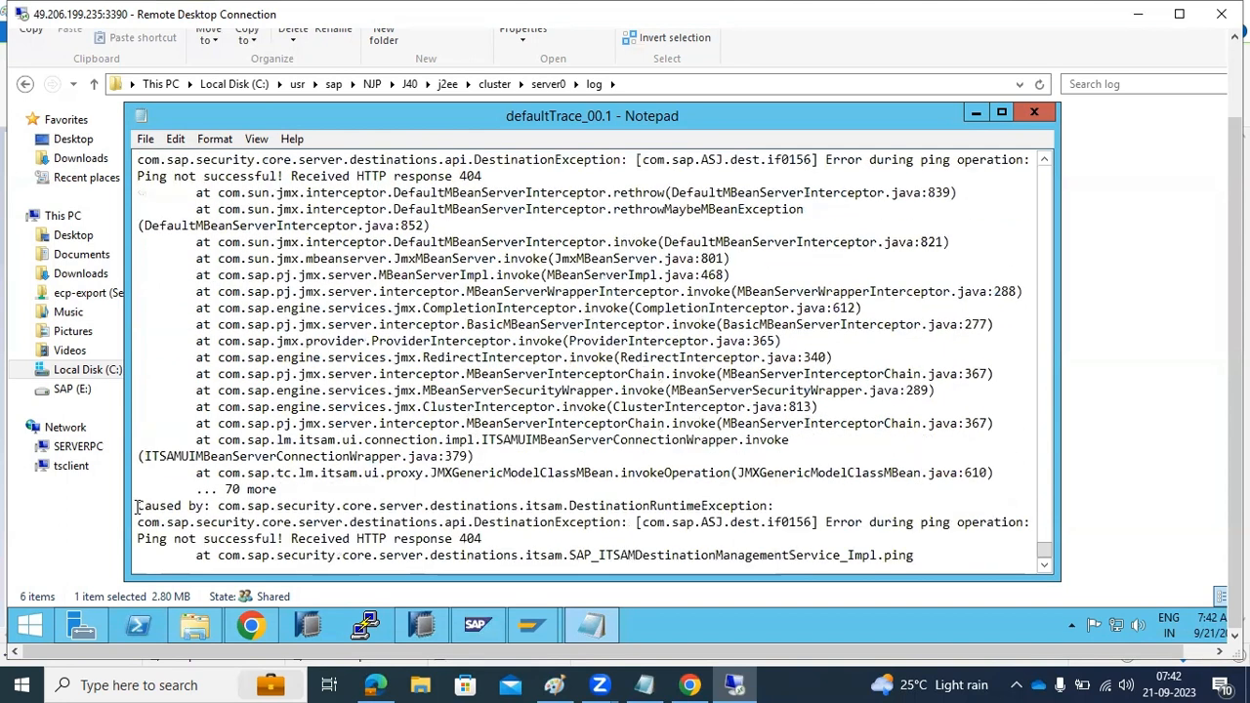
{"action": "left_click_drag", "start_coordinate": [139, 506], "coordinate": [480, 538]}
{"action": "scroll", "coordinate": [481, 538], "scroll_direction": "down", "scroll_amount": 2}
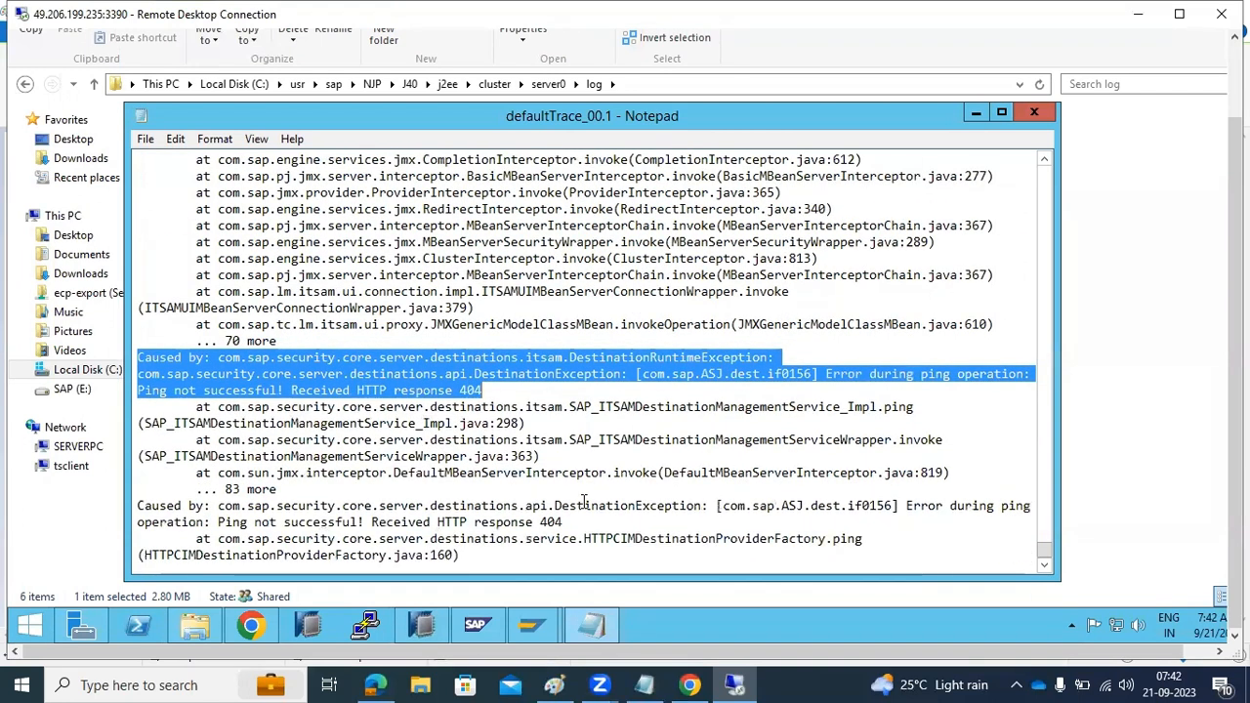
{"action": "scroll", "coordinate": [584, 501], "scroll_direction": "down", "scroll_amount": 2}
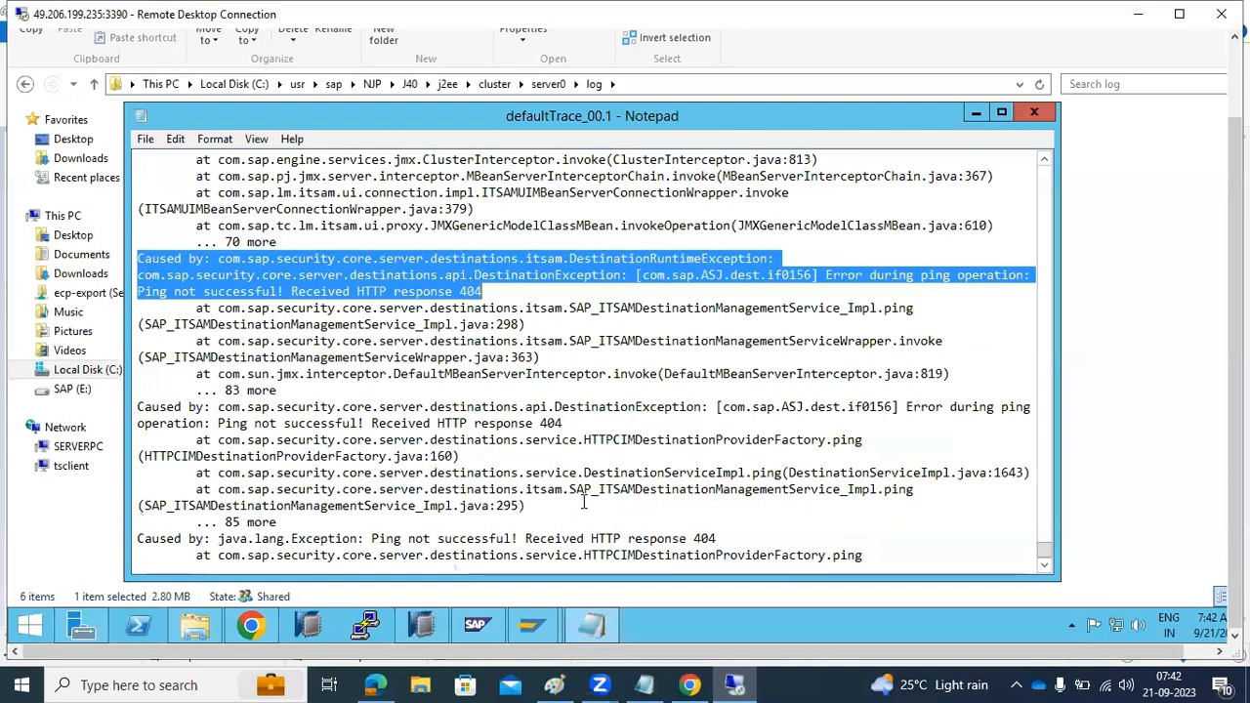
{"action": "scroll", "coordinate": [584, 501], "scroll_direction": "down", "scroll_amount": 2}
Look back above the ping error in the trace and examine the earlier SldUtil error entry
{"action": "scroll", "coordinate": [584, 501], "scroll_direction": "up", "scroll_amount": 15}
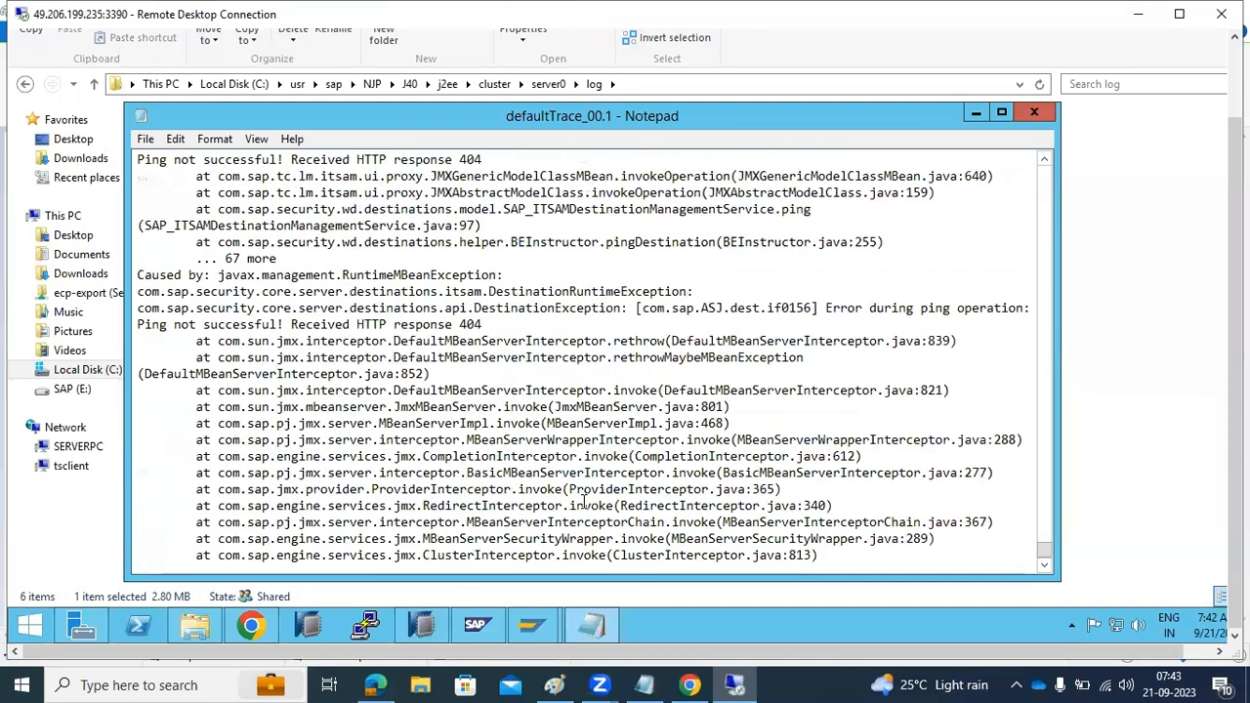
{"action": "scroll", "coordinate": [585, 501], "scroll_direction": "up", "scroll_amount": 15}
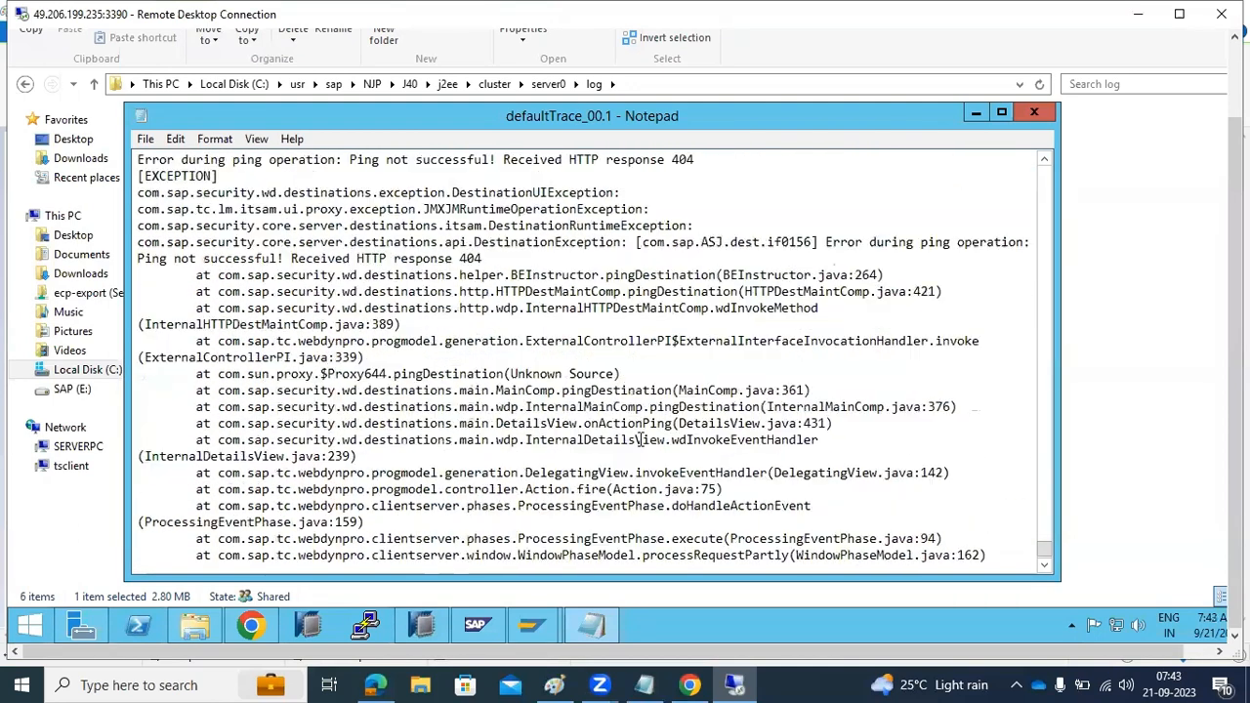
{"action": "scroll", "coordinate": [640, 440], "scroll_direction": "up", "scroll_amount": 15}
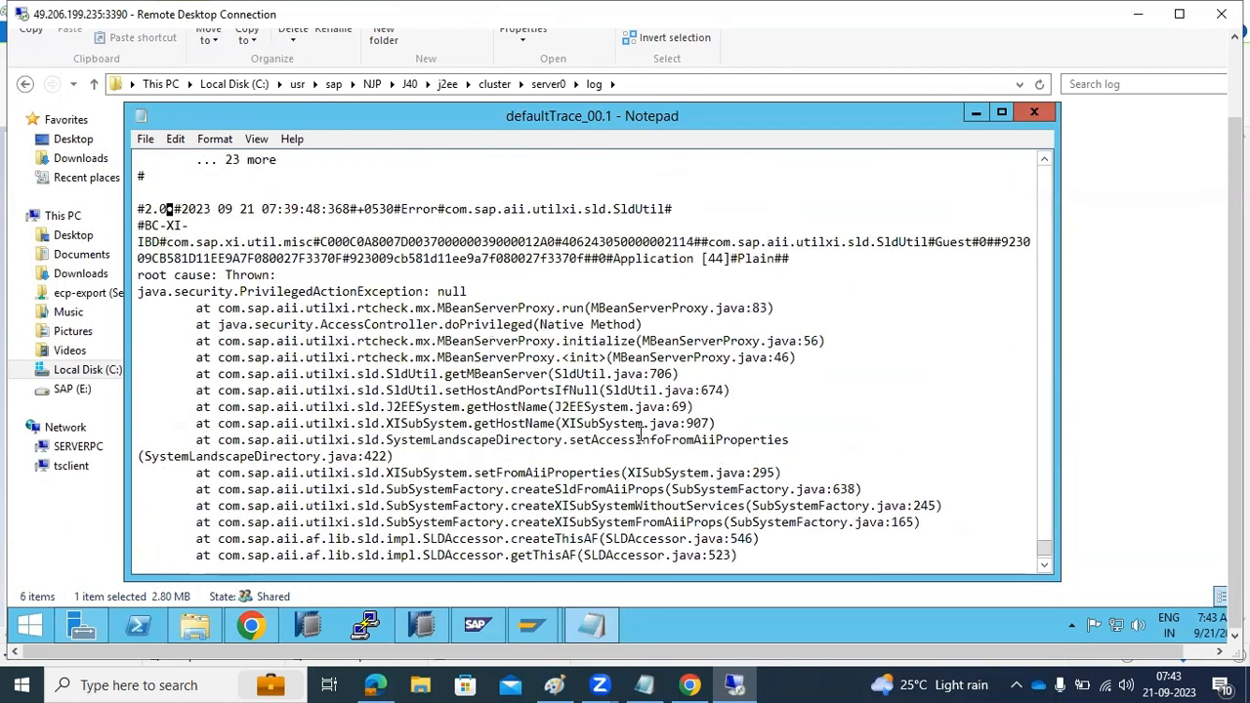
Search the web in Chrome for the copied "Caused by" ping error and open the "Ping not successful! Received HTTP response 404" result
{"action": "scroll", "coordinate": [640, 440], "scroll_direction": "up", "scroll_amount": 7}
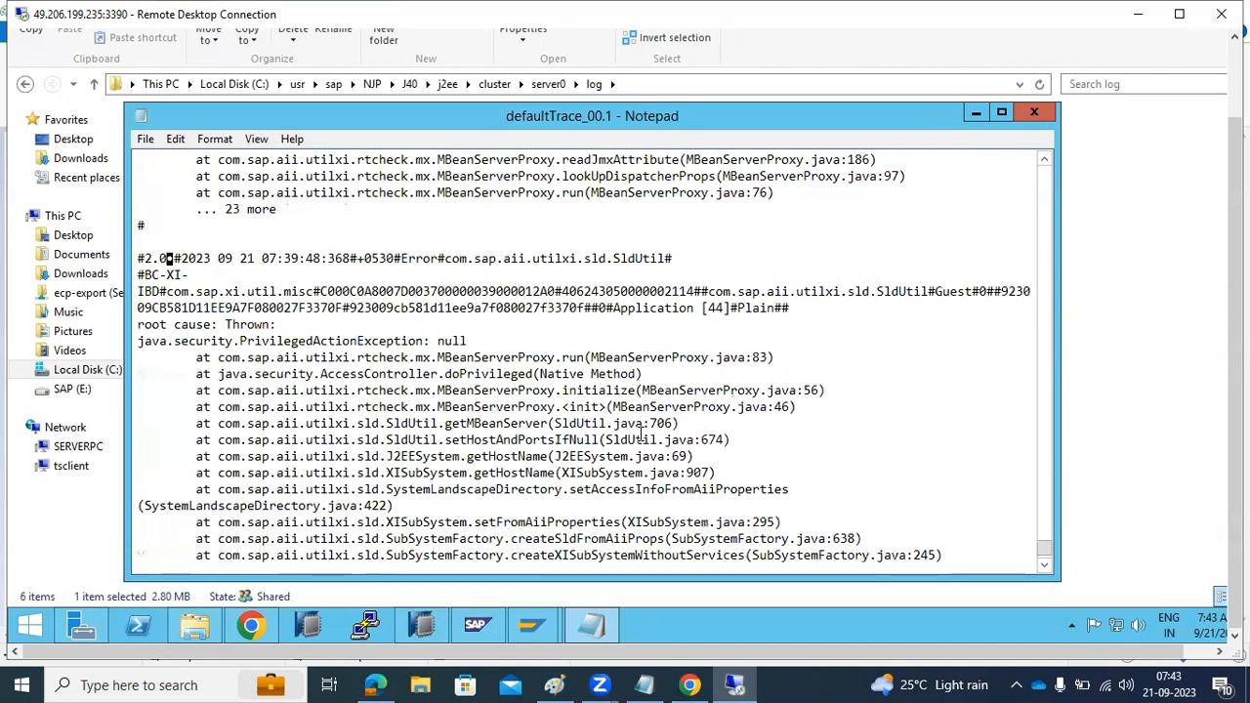
{"action": "scroll", "coordinate": [641, 435], "scroll_direction": "up", "scroll_amount": 3}
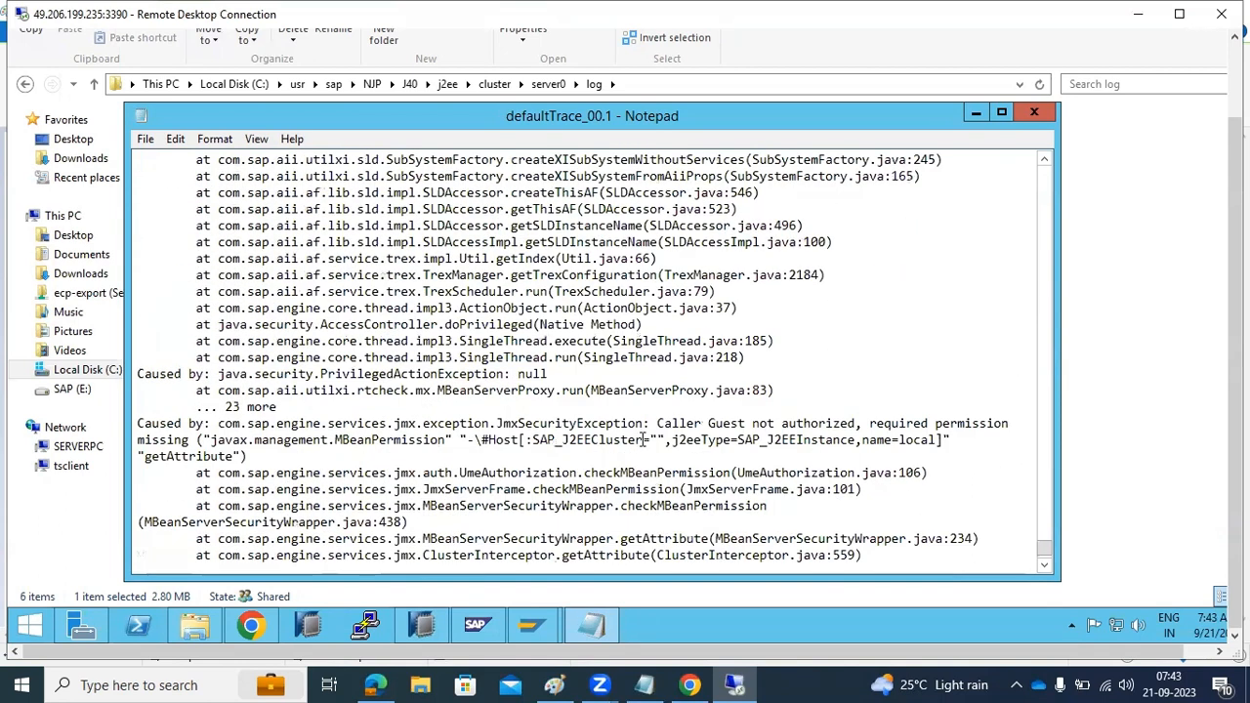
{"action": "left_click", "coordinate": [251, 626]}
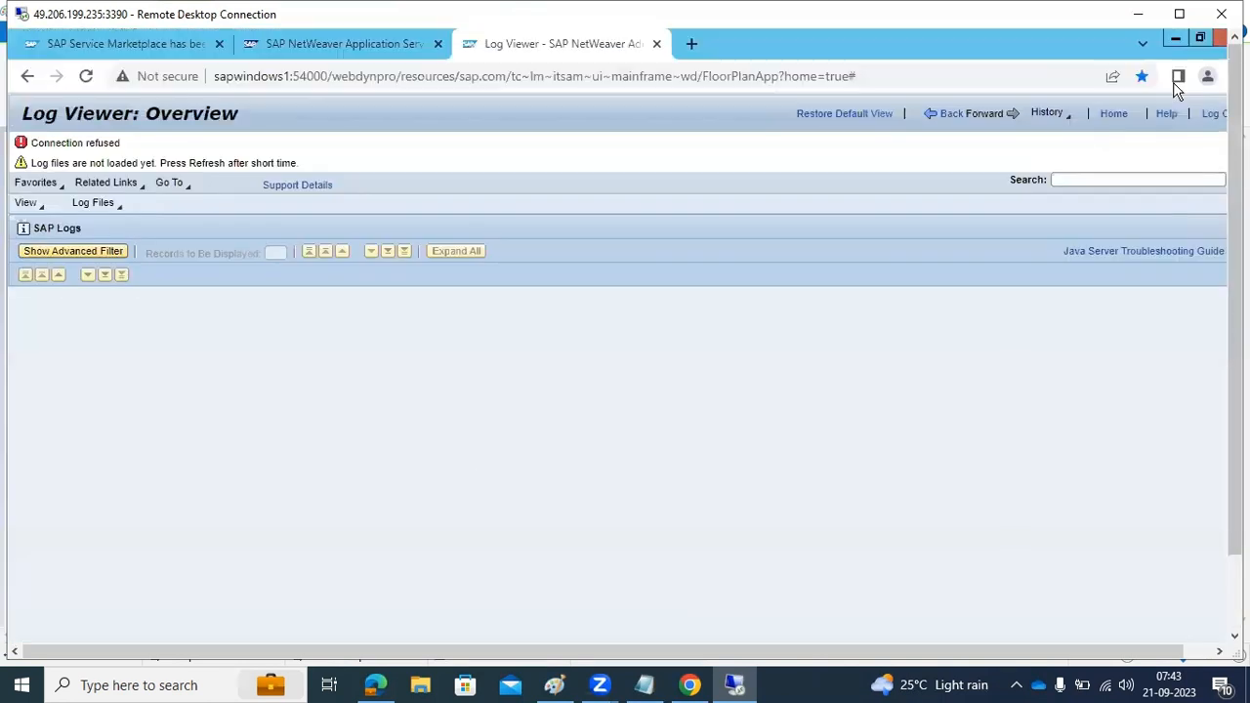
{"action": "left_click", "coordinate": [692, 43]}
{"action": "key", "text": "ctrl+v"}
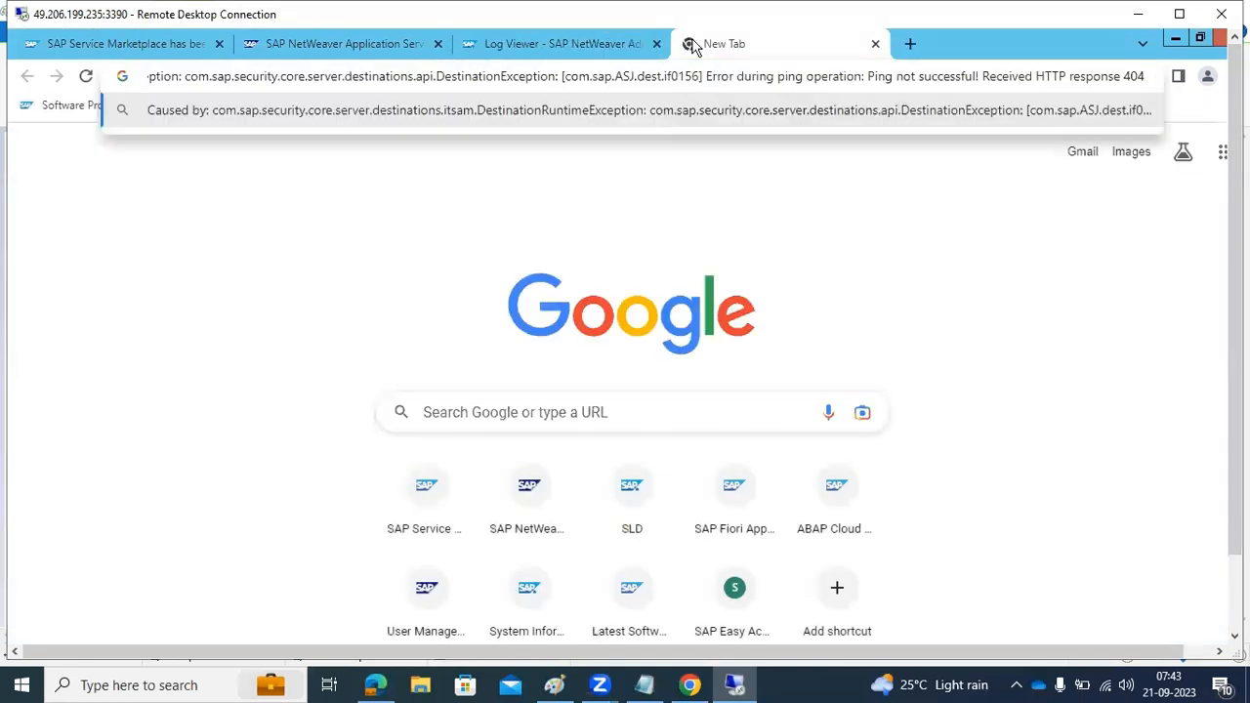
{"action": "key", "text": "Return"}
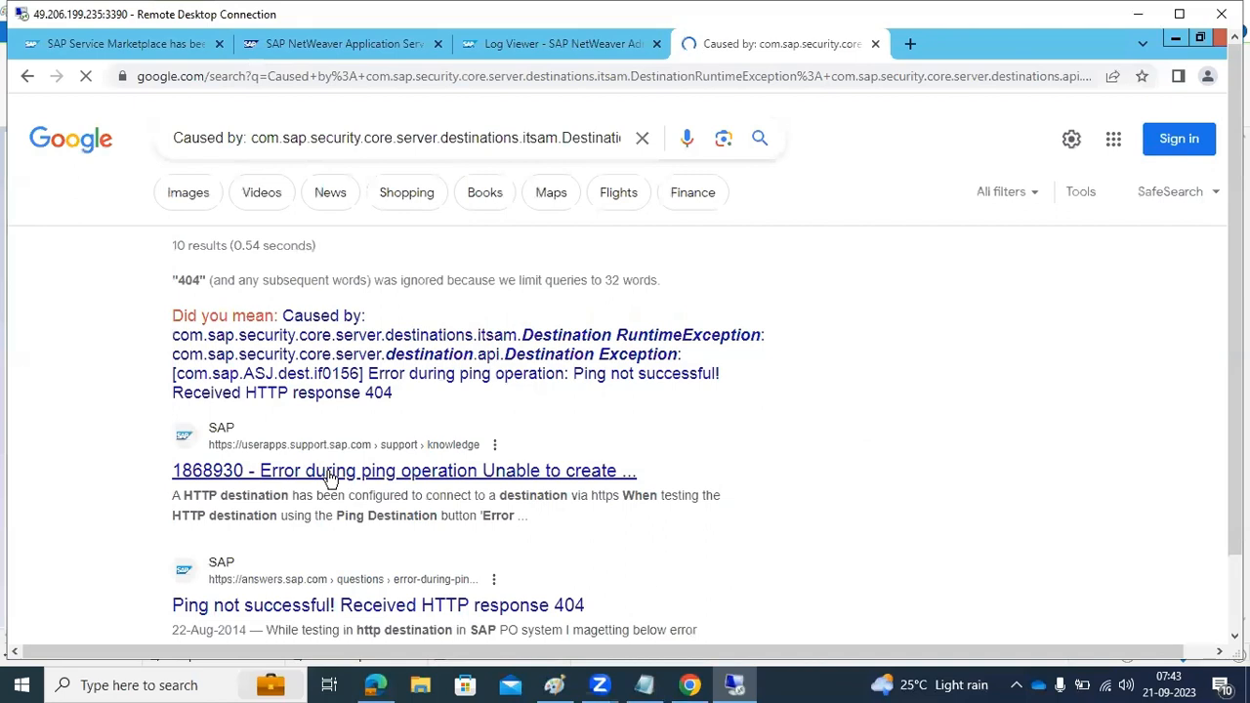
{"action": "left_click", "coordinate": [335, 606]}
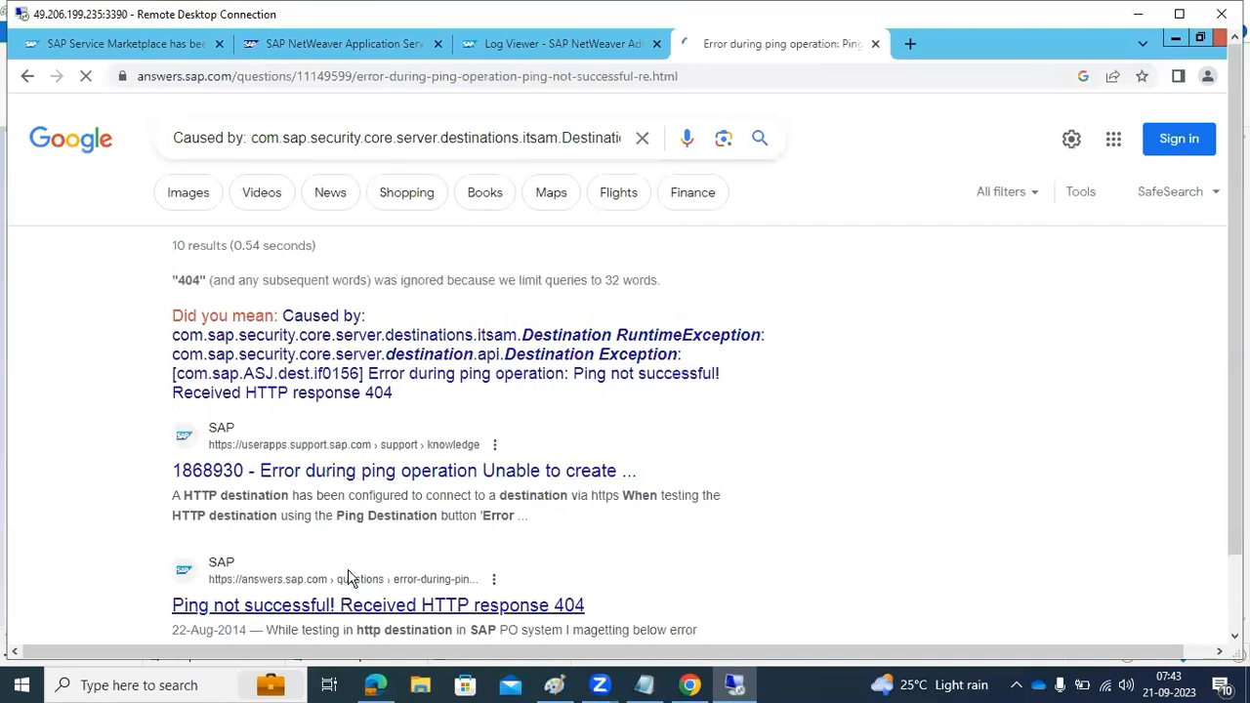
Read the forum question and its answers, highlighting the advice on the HTTP destination, host and services file, HTTP parameters, telnet and ping
{"action": "scroll", "coordinate": [483, 444], "scroll_direction": "down", "scroll_amount": 5}
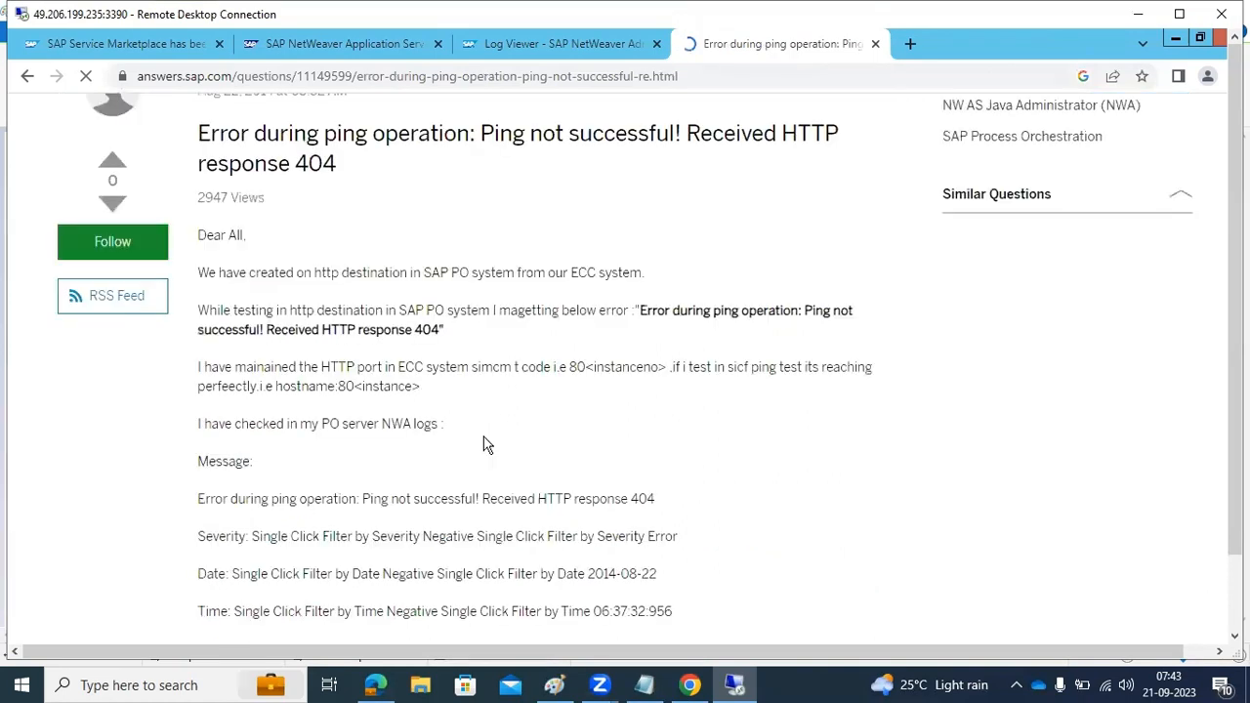
{"action": "scroll", "coordinate": [487, 444], "scroll_direction": "down", "scroll_amount": 15}
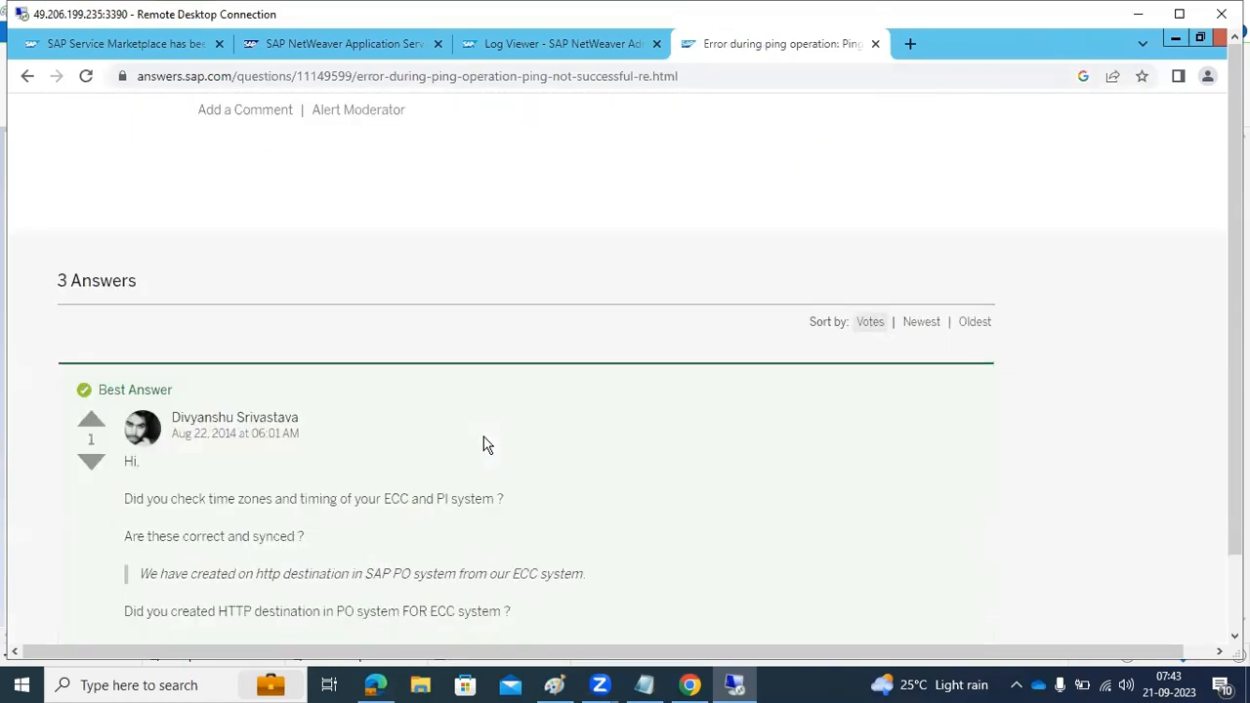
{"action": "scroll", "coordinate": [487, 445], "scroll_direction": "down", "scroll_amount": 1}
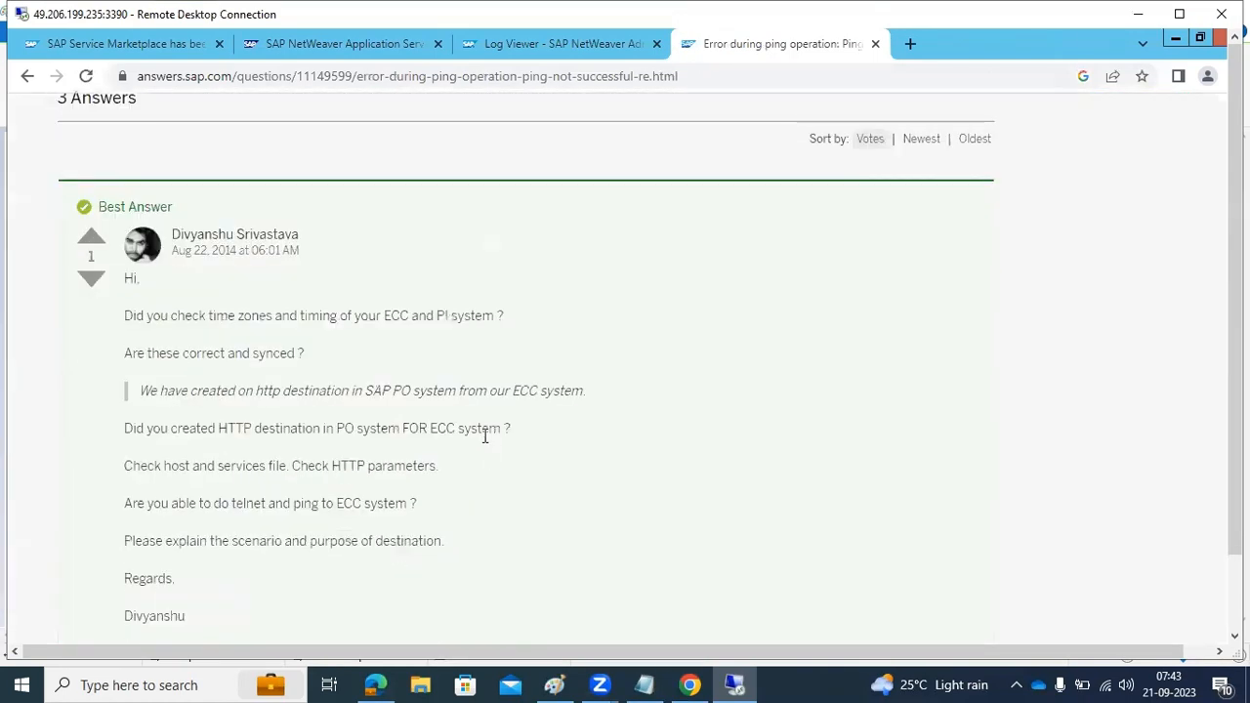
{"action": "left_click_drag", "start_coordinate": [136, 428], "coordinate": [498, 422]}
{"action": "scroll", "coordinate": [496, 420], "scroll_direction": "down", "scroll_amount": 1}
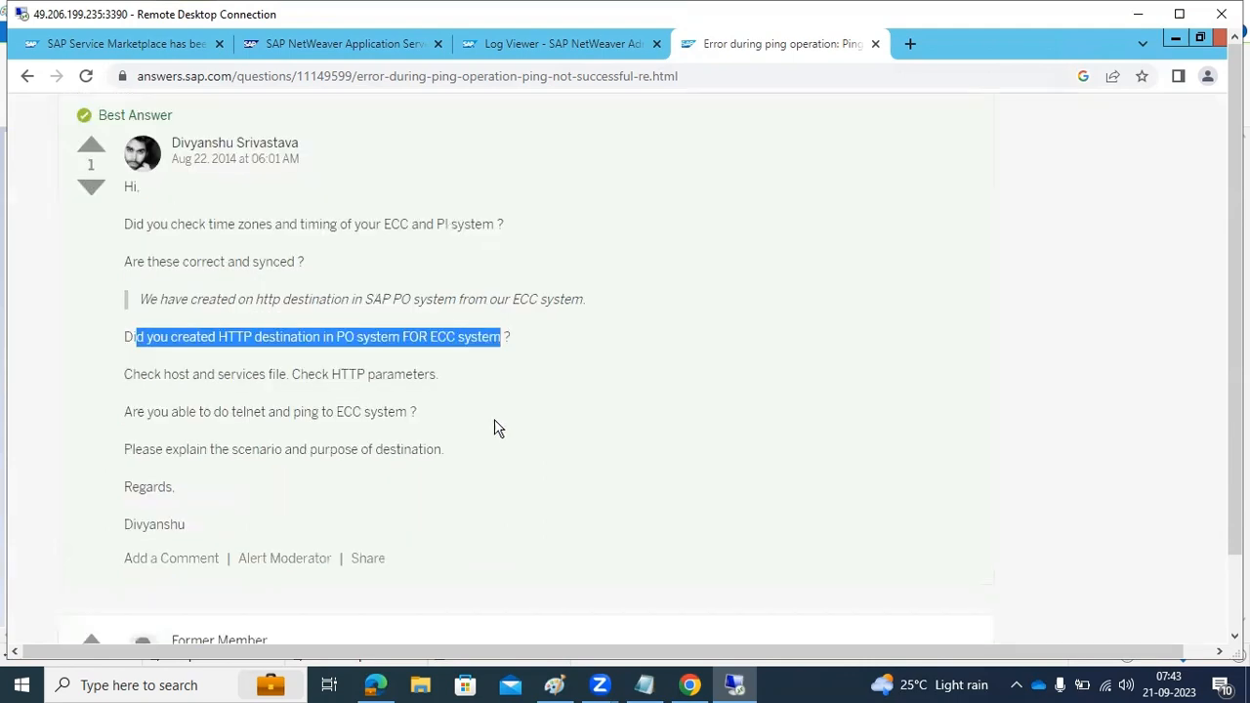
{"action": "left_click_drag", "start_coordinate": [131, 374], "coordinate": [415, 381]}
{"action": "scroll", "coordinate": [416, 381], "scroll_direction": "down", "scroll_amount": 1}
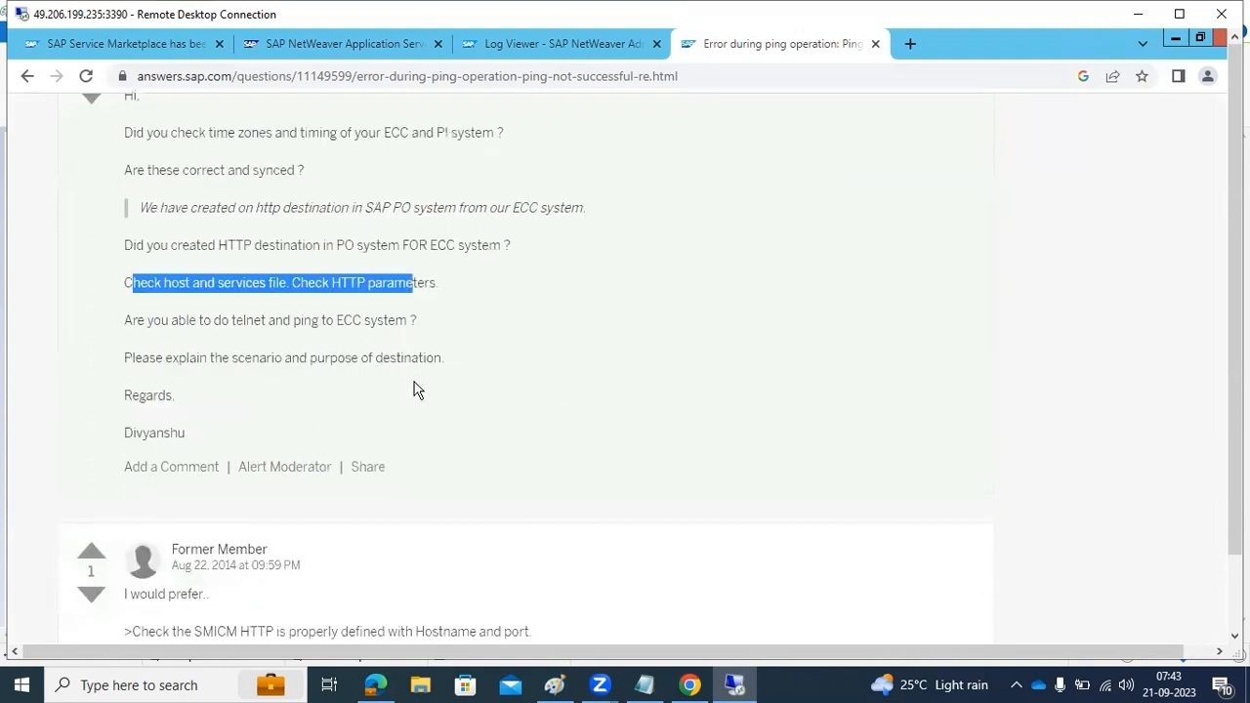
{"action": "left_click_drag", "start_coordinate": [243, 322], "coordinate": [303, 323]}
{"action": "scroll", "coordinate": [310, 354], "scroll_direction": "down", "scroll_amount": 1}
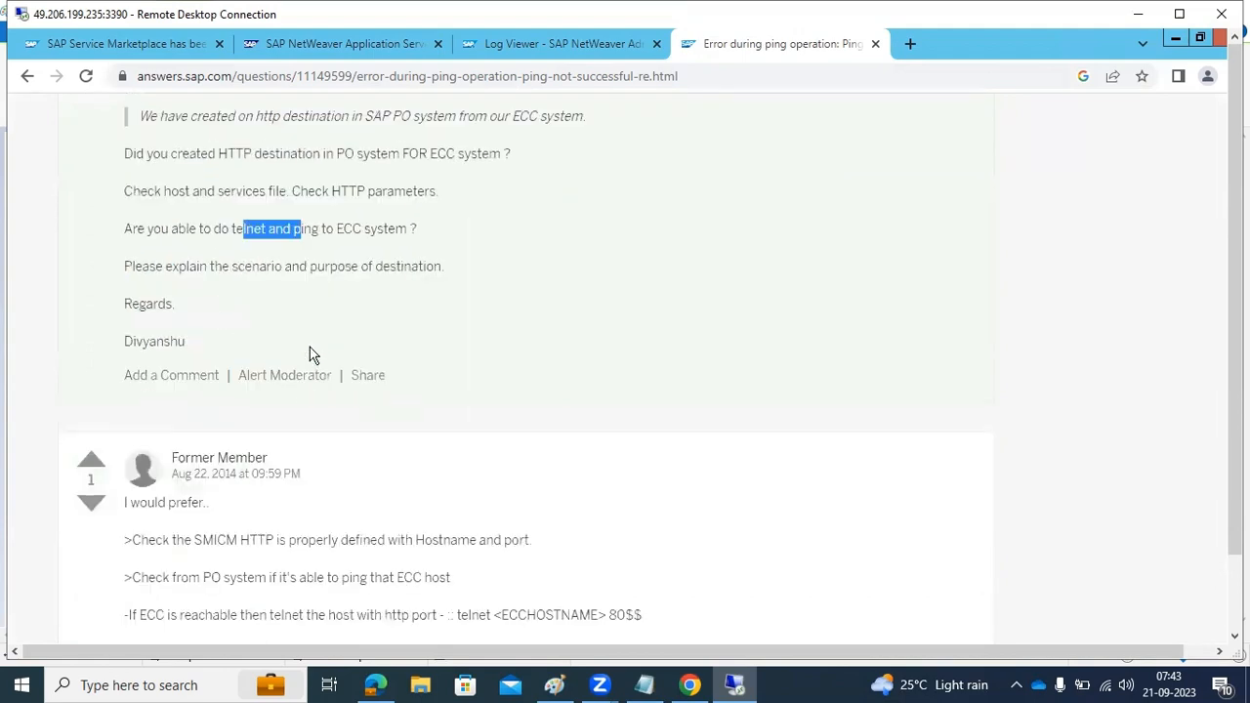
{"action": "scroll", "coordinate": [312, 354], "scroll_direction": "down", "scroll_amount": 3}
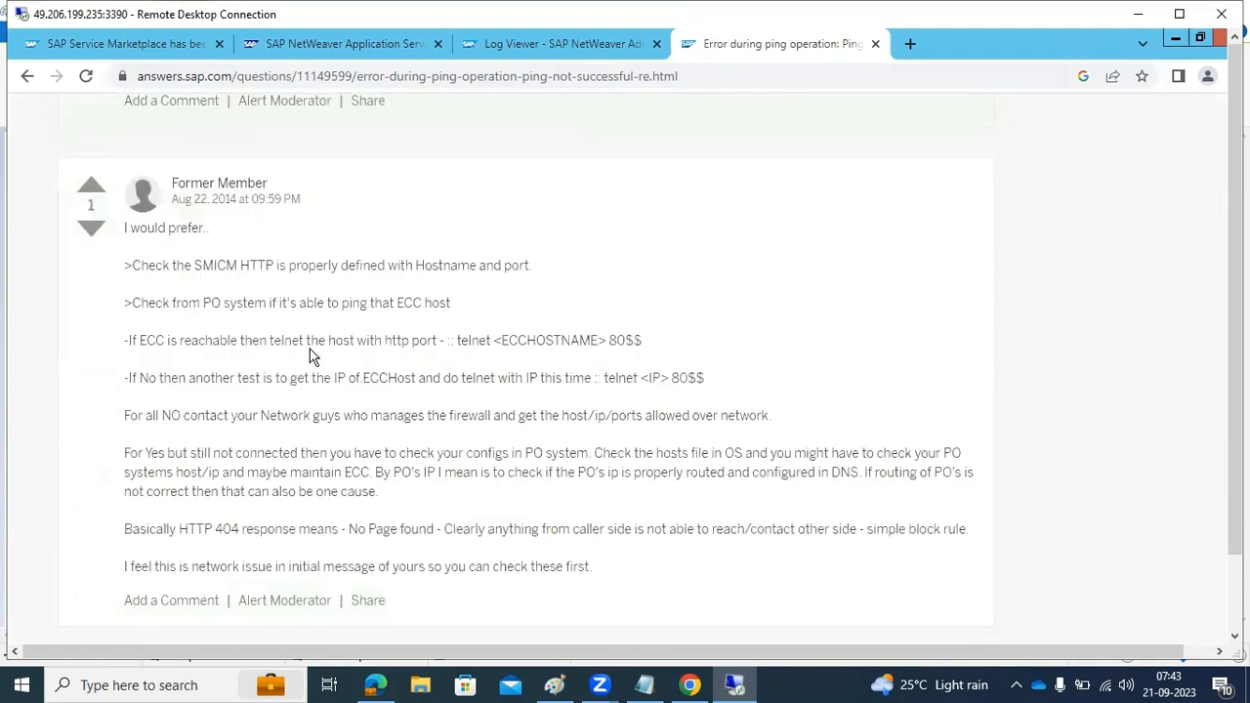
{"action": "left_click", "coordinate": [1175, 41]}
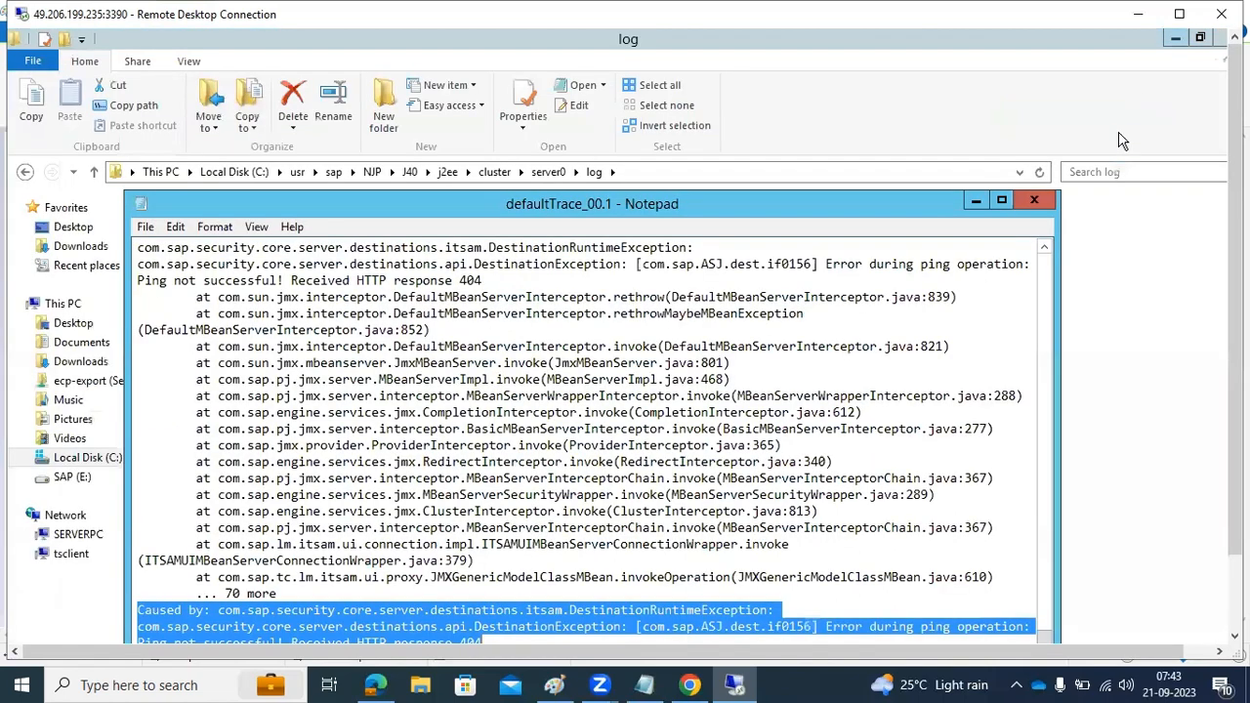
{"action": "left_click", "coordinate": [1176, 42]}
{"action": "left_click_drag", "start_coordinate": [1233, 181], "coordinate": [1219, 347]}
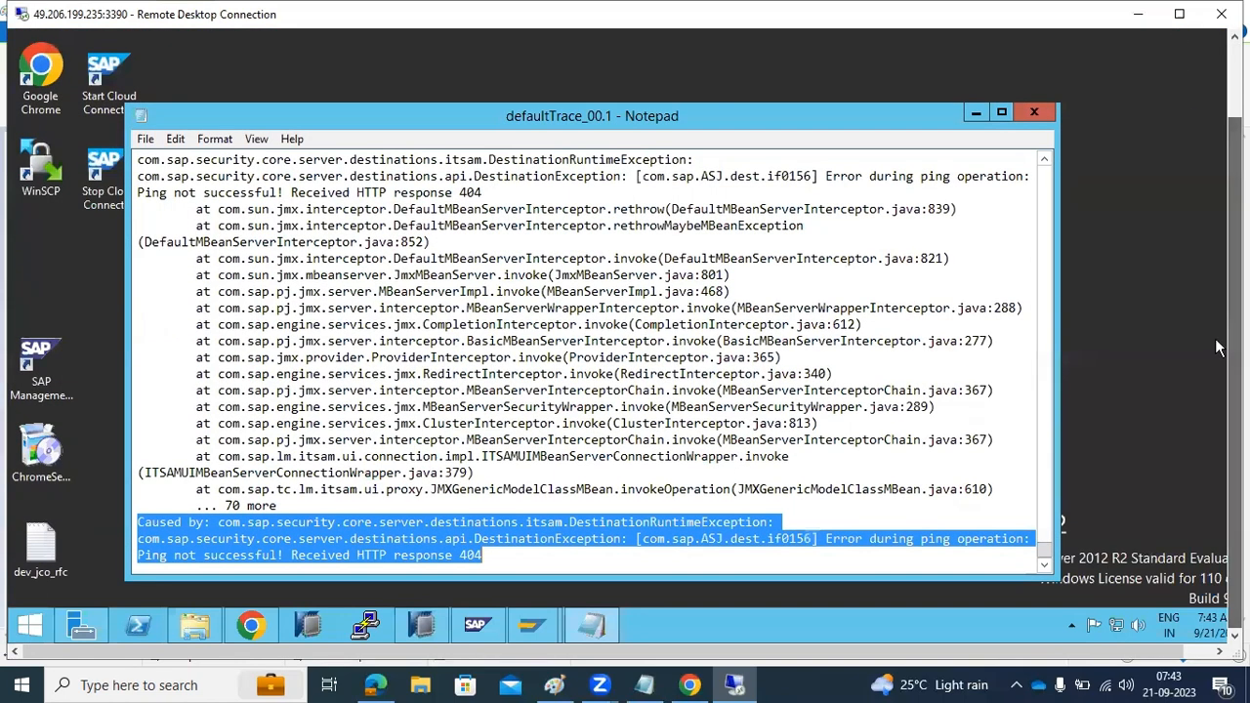
{"action": "left_click", "coordinate": [251, 625]}
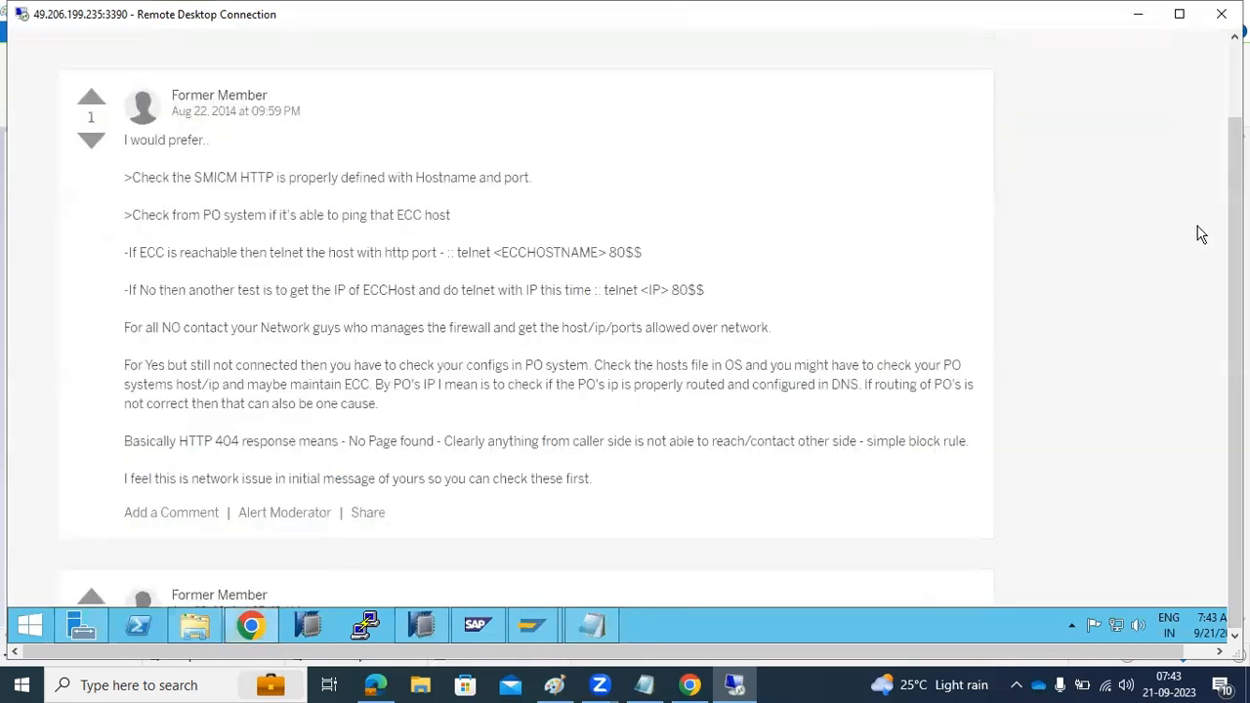
{"action": "left_click_drag", "start_coordinate": [1235, 178], "coordinate": [1239, 44]}
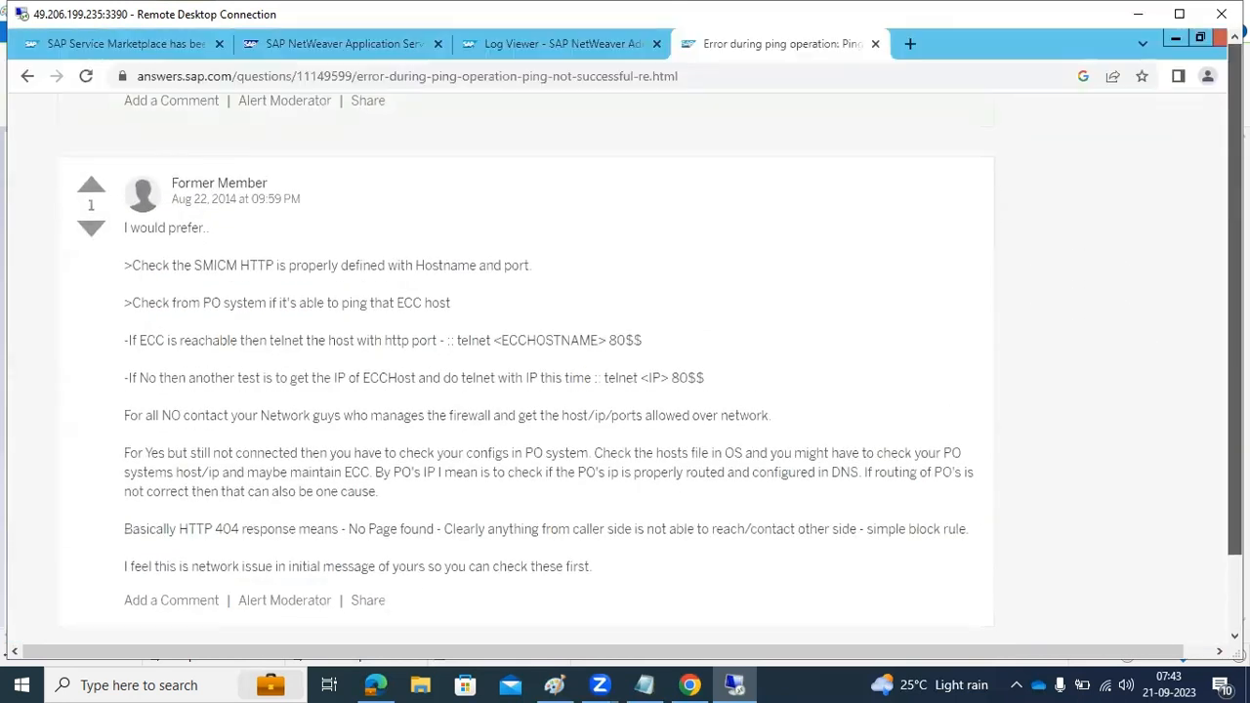
Open SAP NetWeaver Administrator from the Java start page, search for "desti" and open Destinations
{"action": "left_click", "coordinate": [492, 52]}
{"action": "left_click", "coordinate": [339, 42]}
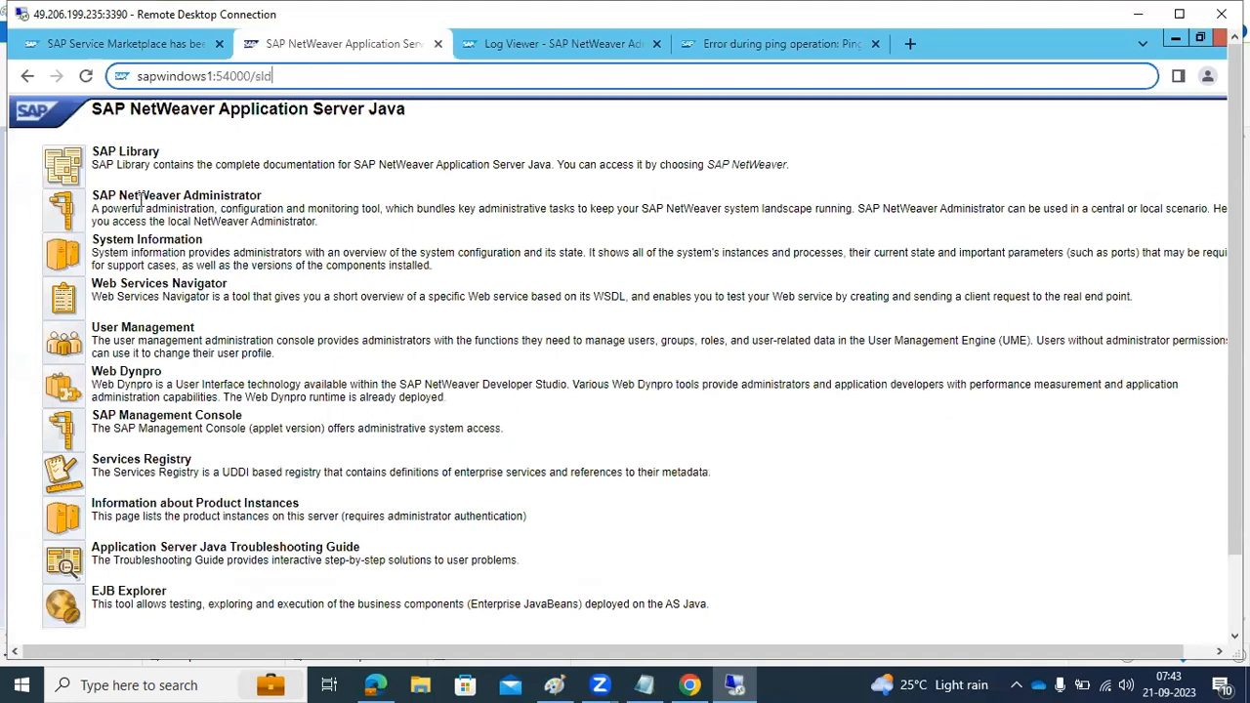
{"action": "left_click", "coordinate": [74, 223]}
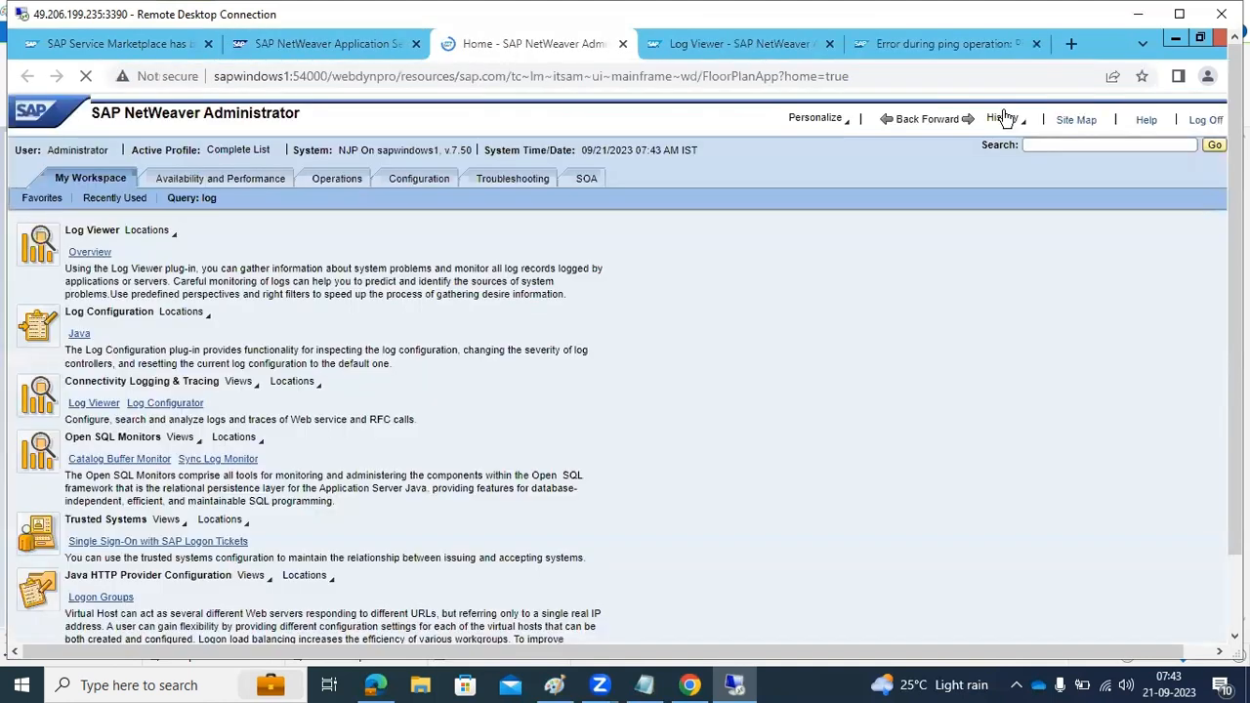
{"action": "left_click", "coordinate": [1076, 143]}
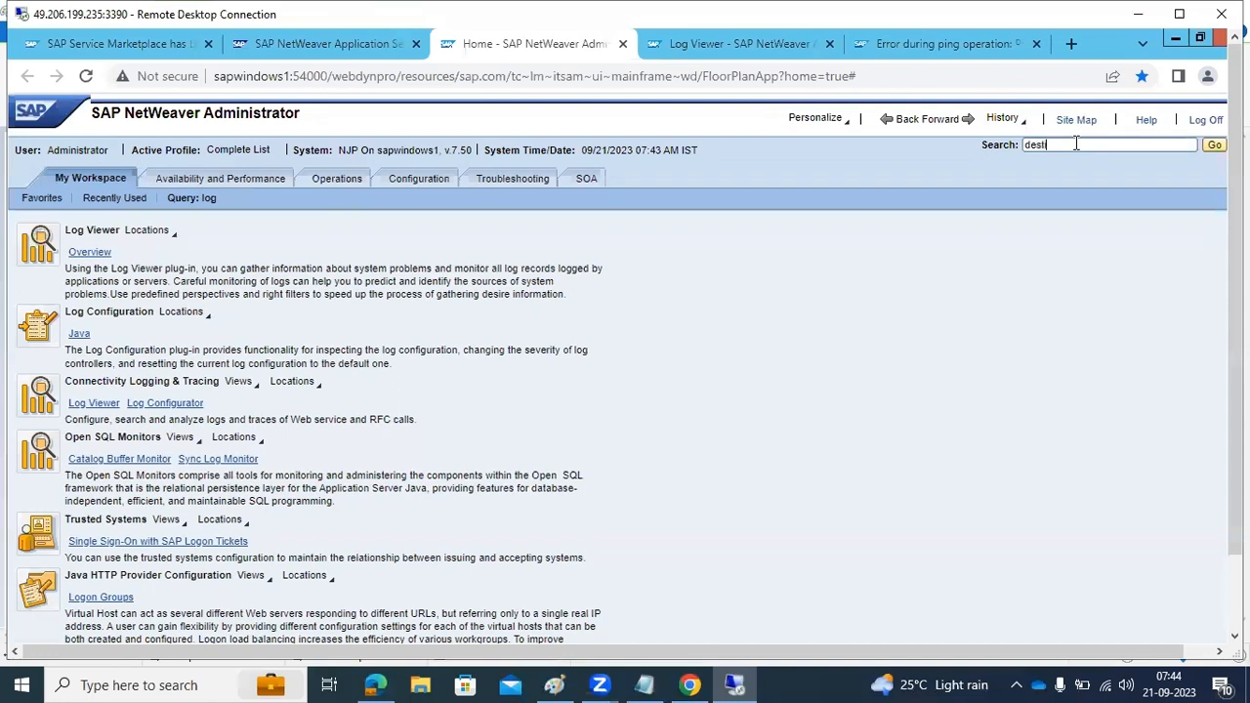
{"action": "key", "text": "Return"}
{"action": "left_click", "coordinate": [96, 256]}
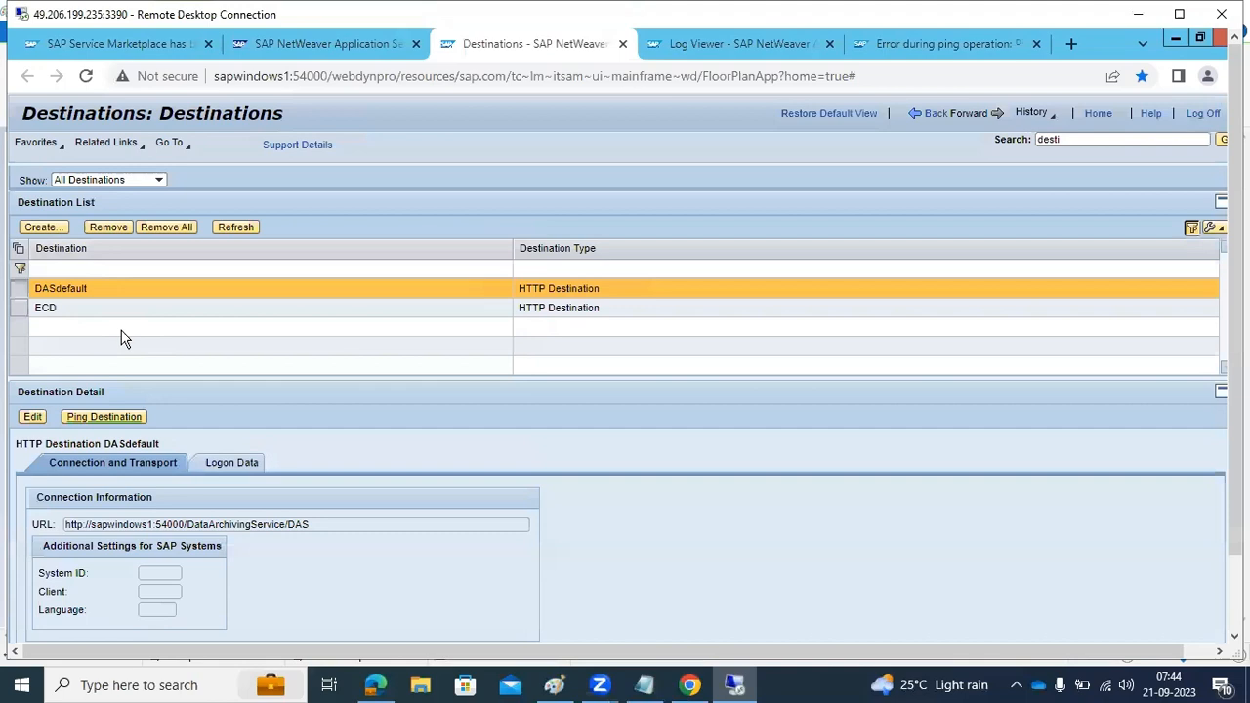
Edit the ECD destination, check its logon data, clear the System ID, Client and Language, and save it
{"action": "left_click", "coordinate": [111, 310]}
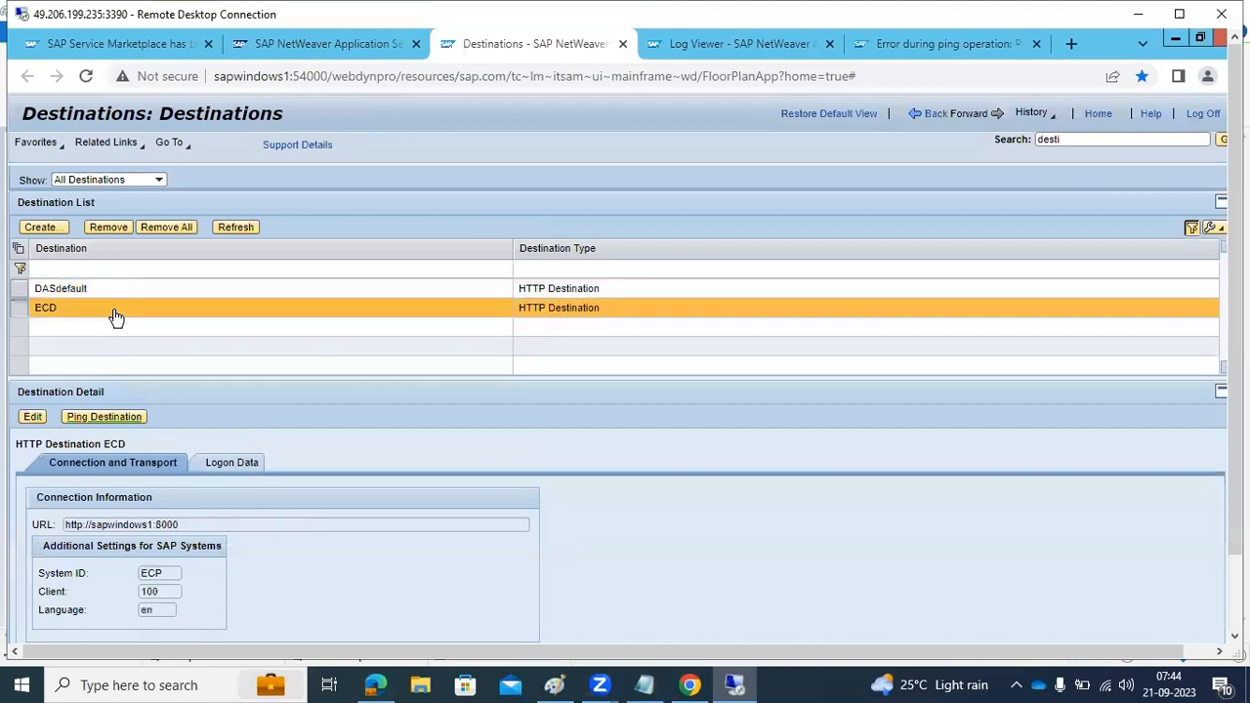
{"action": "left_click", "coordinate": [33, 418]}
{"action": "scroll", "coordinate": [293, 566], "scroll_direction": "down", "scroll_amount": 1}
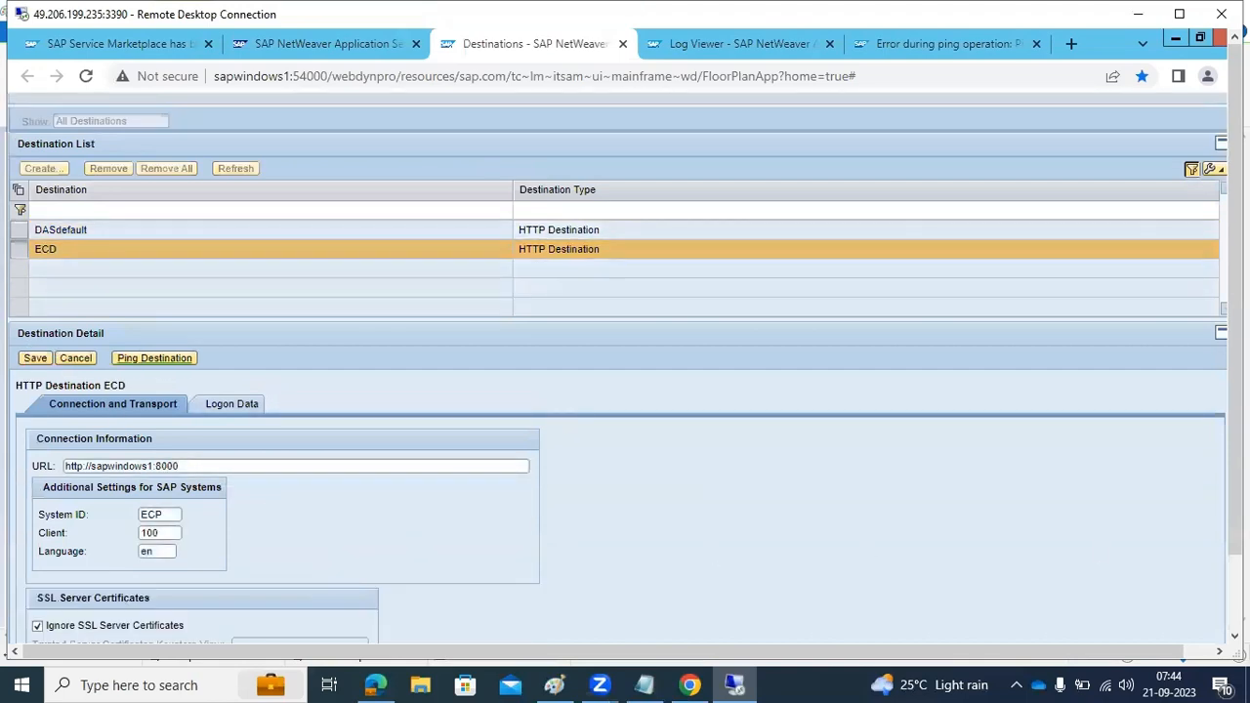
{"action": "left_click_drag", "start_coordinate": [1235, 497], "coordinate": [1236, 584]}
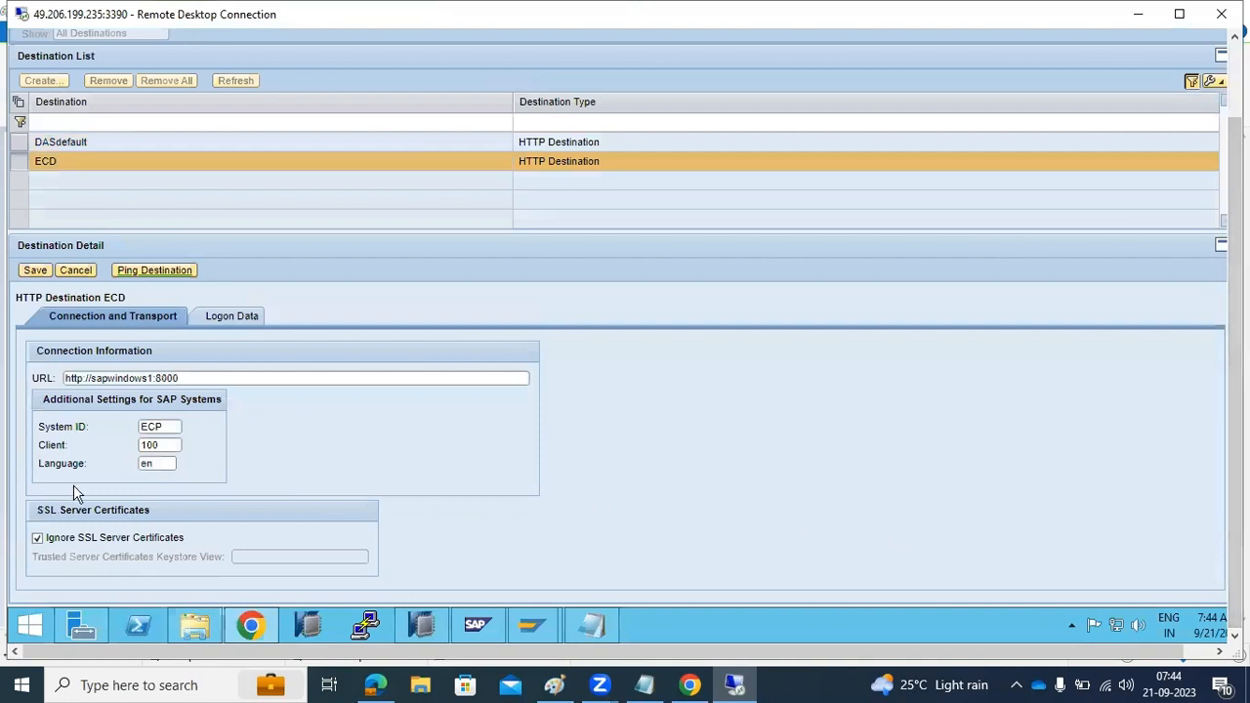
{"action": "left_click", "coordinate": [223, 317]}
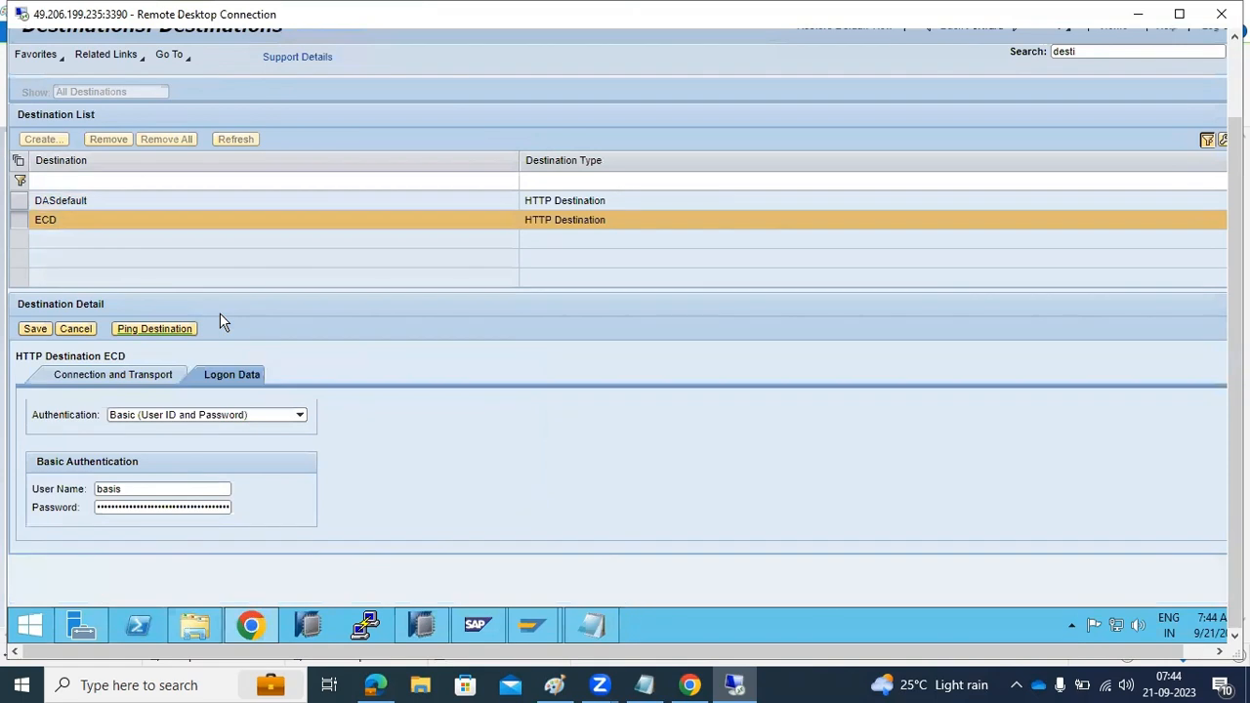
{"action": "left_click", "coordinate": [153, 377]}
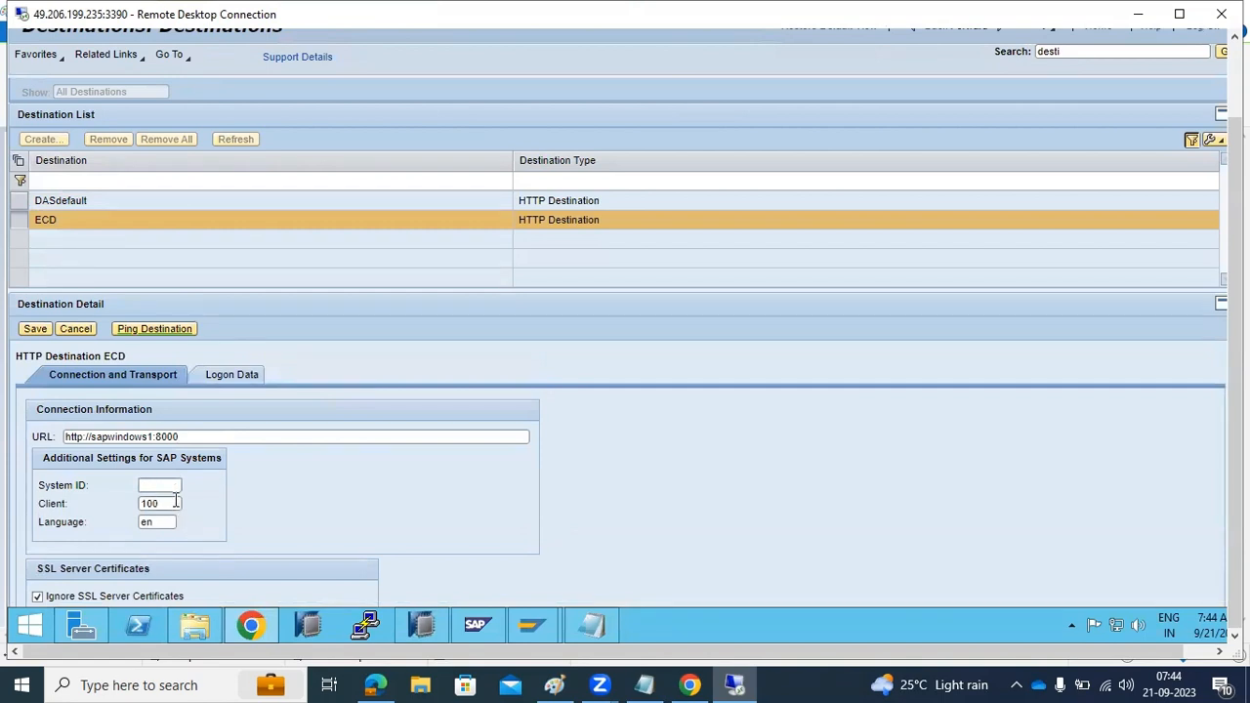
{"action": "left_click", "coordinate": [175, 502]}
{"action": "scroll", "coordinate": [245, 521], "scroll_direction": "down", "scroll_amount": 1}
{"action": "left_click", "coordinate": [35, 273]}
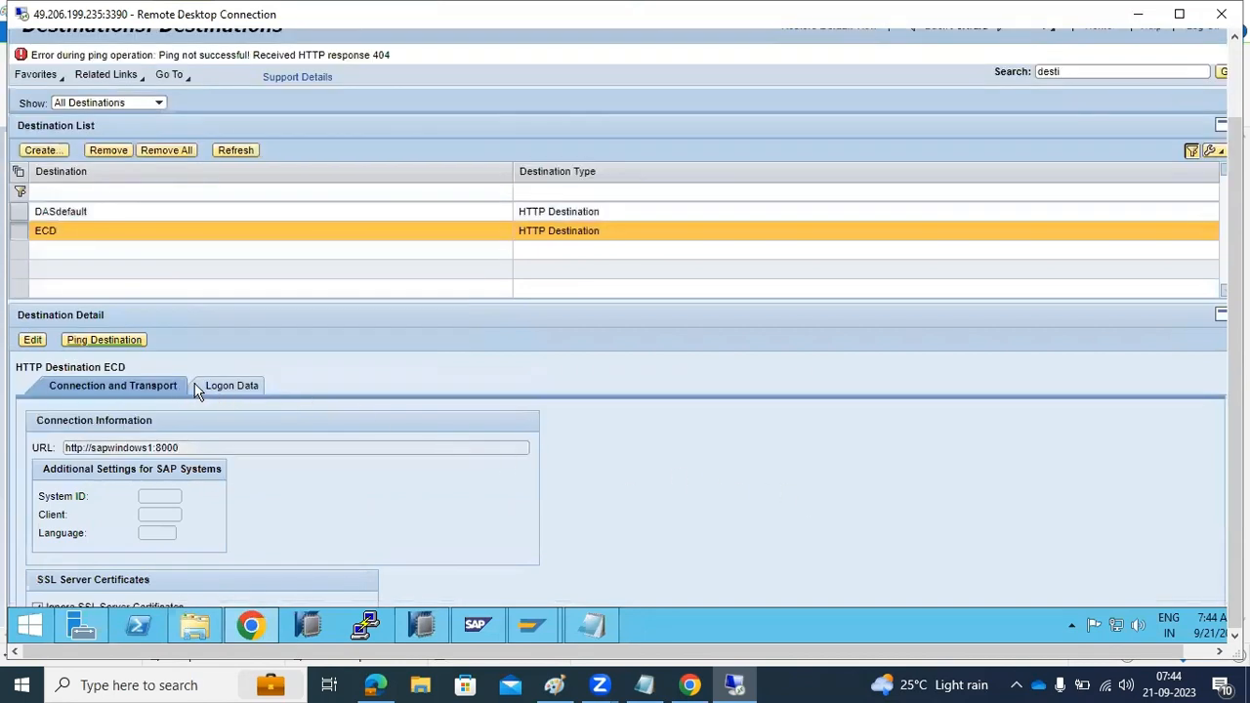
Set the ECD destination's authentication to No Authentication, save it and ping the destination
{"action": "left_click", "coordinate": [198, 387]}
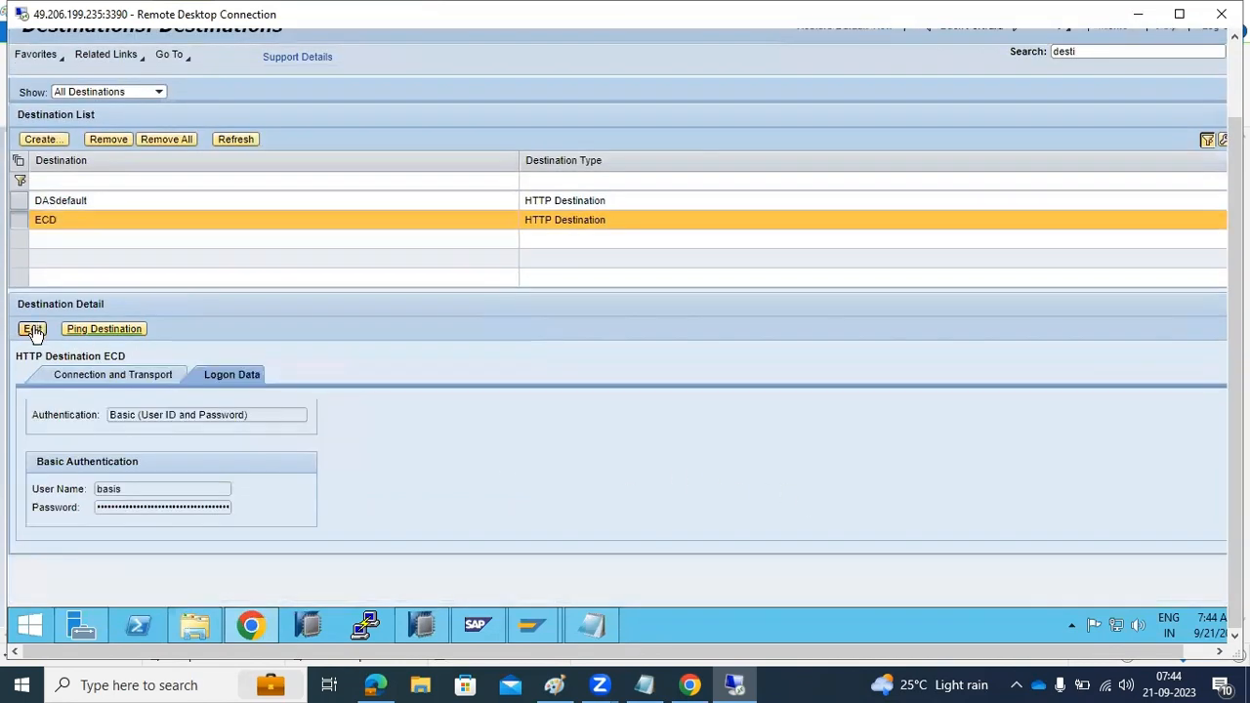
{"action": "left_click", "coordinate": [33, 330]}
{"action": "left_click", "coordinate": [218, 377]}
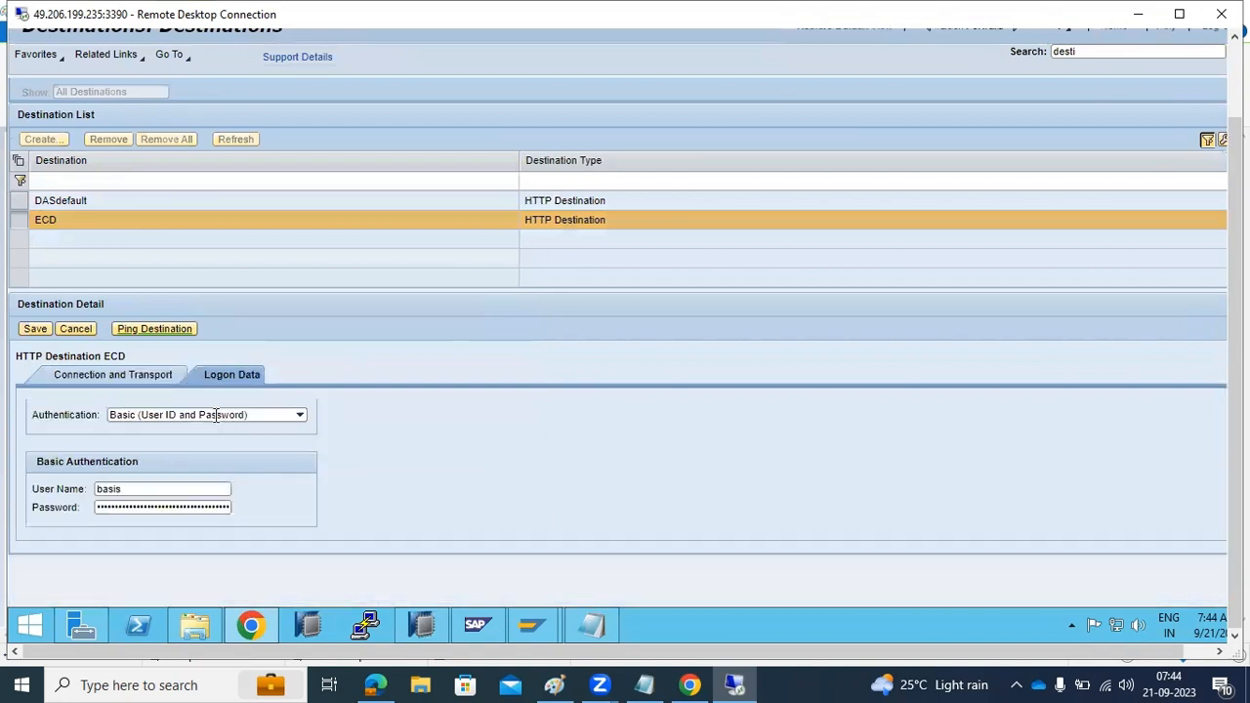
{"action": "left_click", "coordinate": [301, 418]}
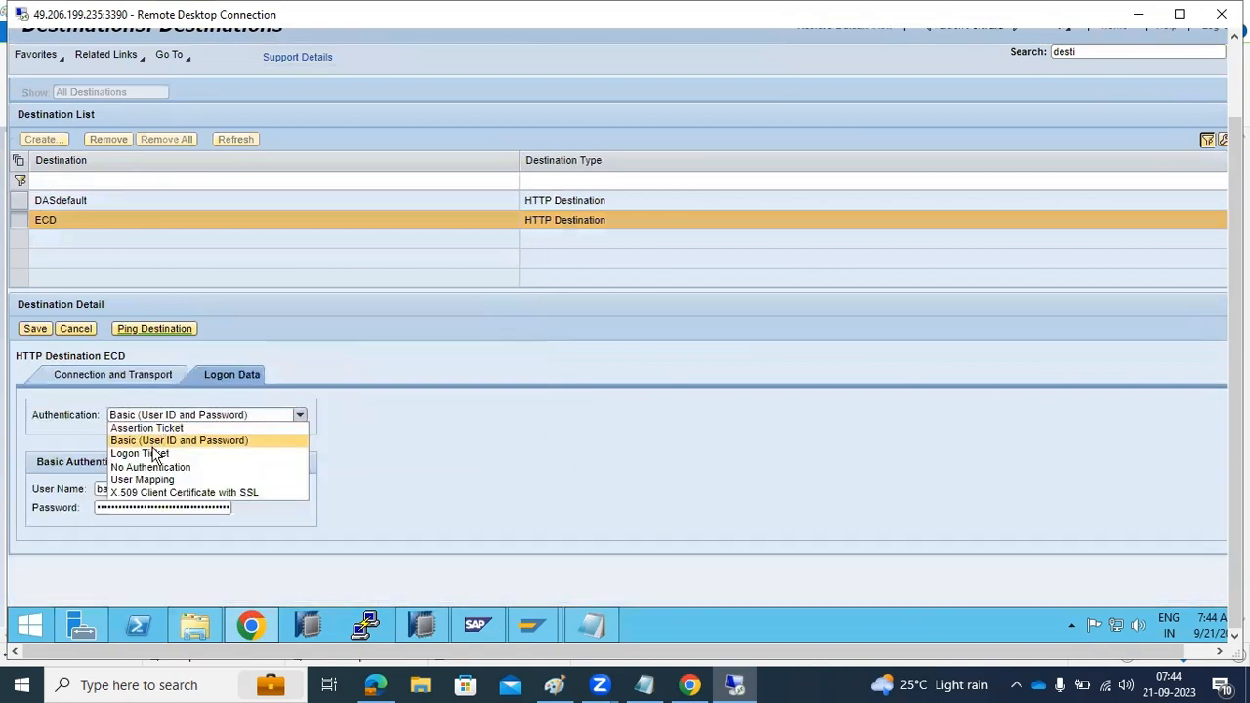
{"action": "left_click", "coordinate": [152, 468]}
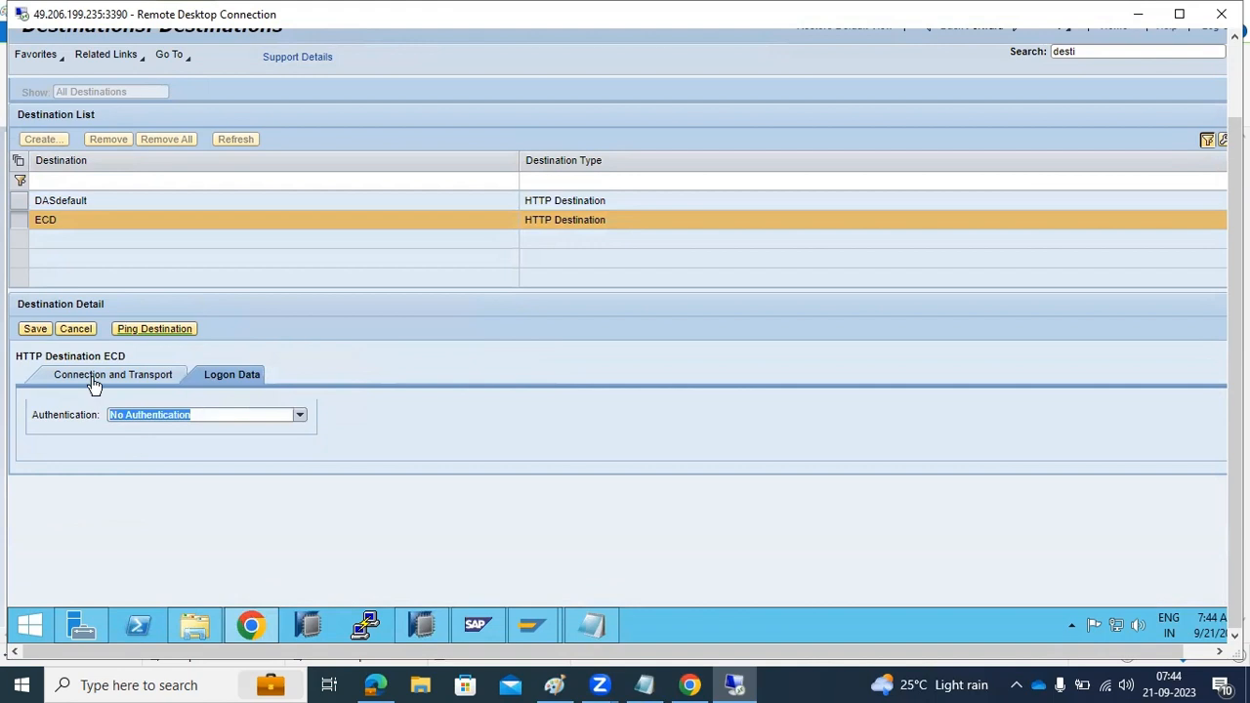
{"action": "left_click", "coordinate": [45, 332]}
{"action": "left_click", "coordinate": [135, 344]}
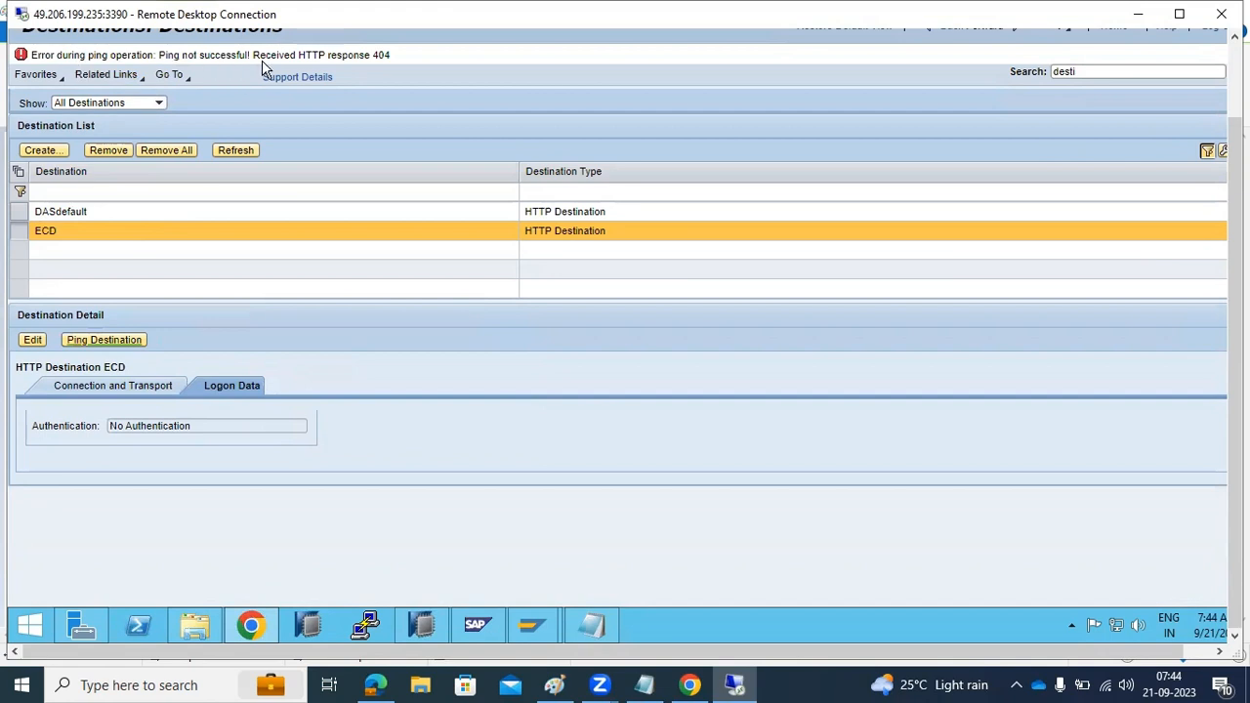
{"action": "left_click", "coordinate": [32, 340]}
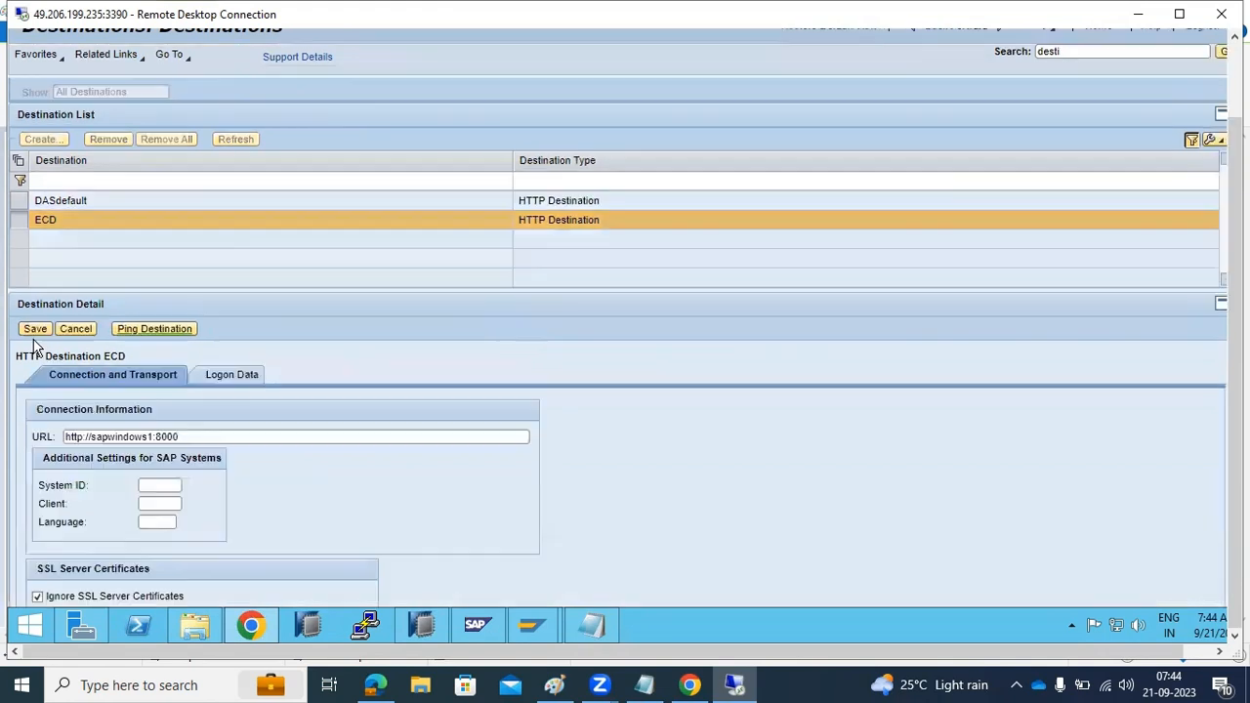
{"action": "scroll", "coordinate": [197, 496], "scroll_direction": "down", "scroll_amount": 1}
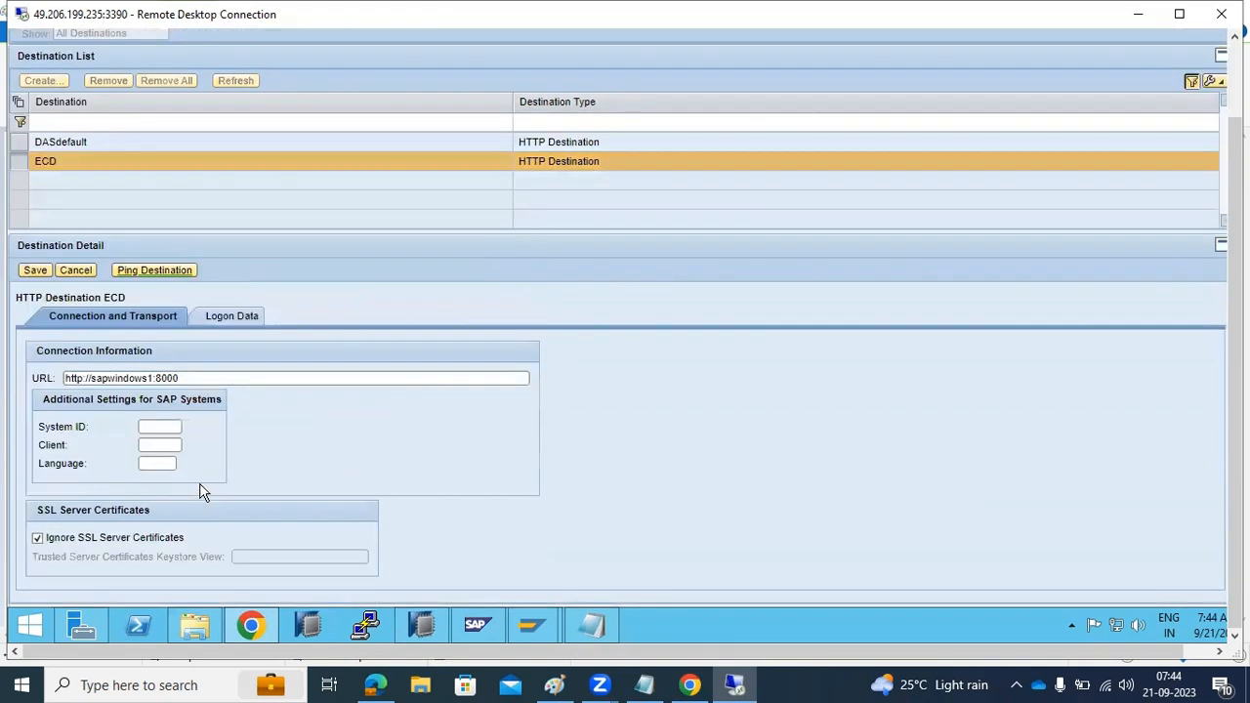
{"action": "scroll", "coordinate": [203, 488], "scroll_direction": "up", "scroll_amount": 1}
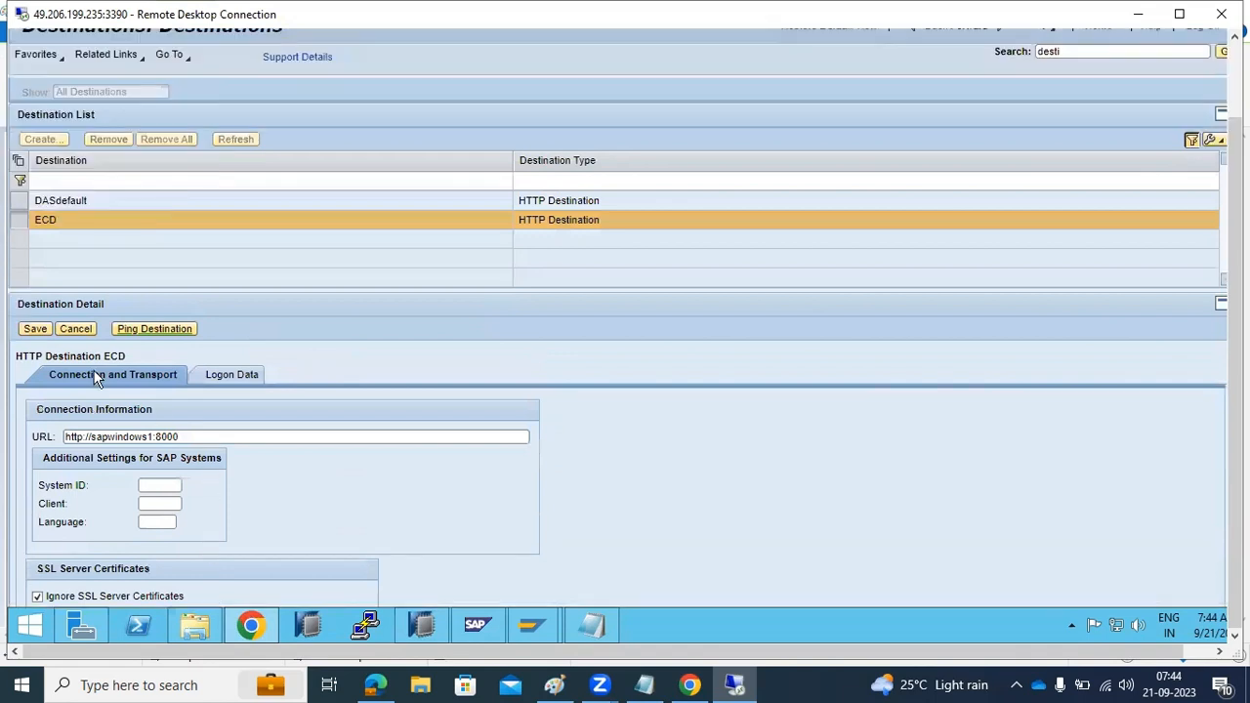
{"action": "left_click", "coordinate": [64, 332]}
Start a new destination named ECD-ABAP on the local Java system, with the type RFC Destination
{"action": "left_click", "coordinate": [39, 140]}
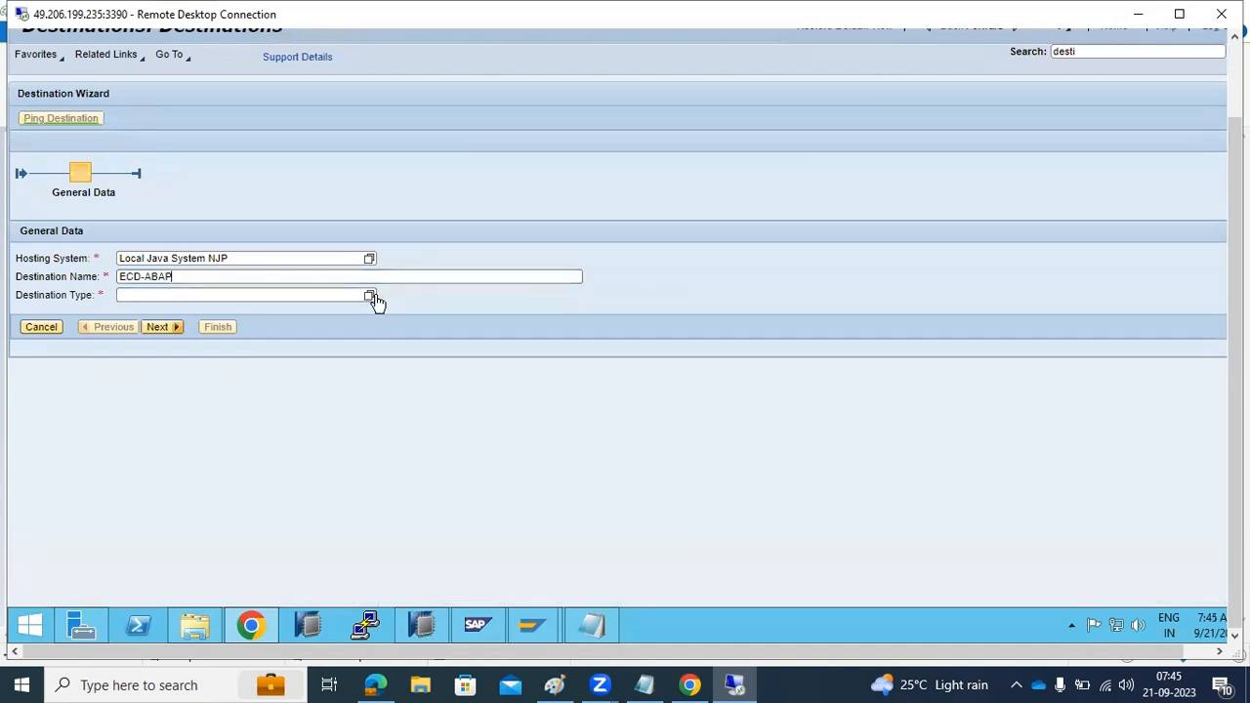
{"action": "left_click", "coordinate": [369, 295]}
{"action": "left_click", "coordinate": [571, 256]}
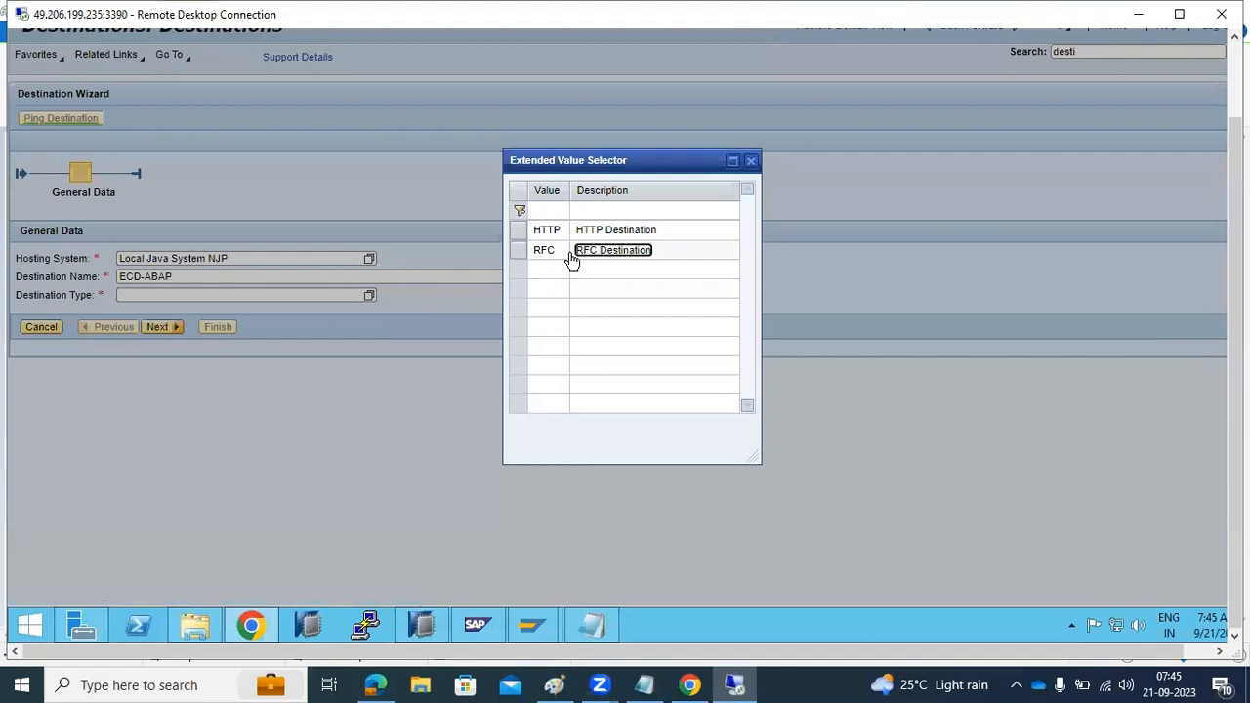
{"action": "left_click", "coordinate": [160, 329]}
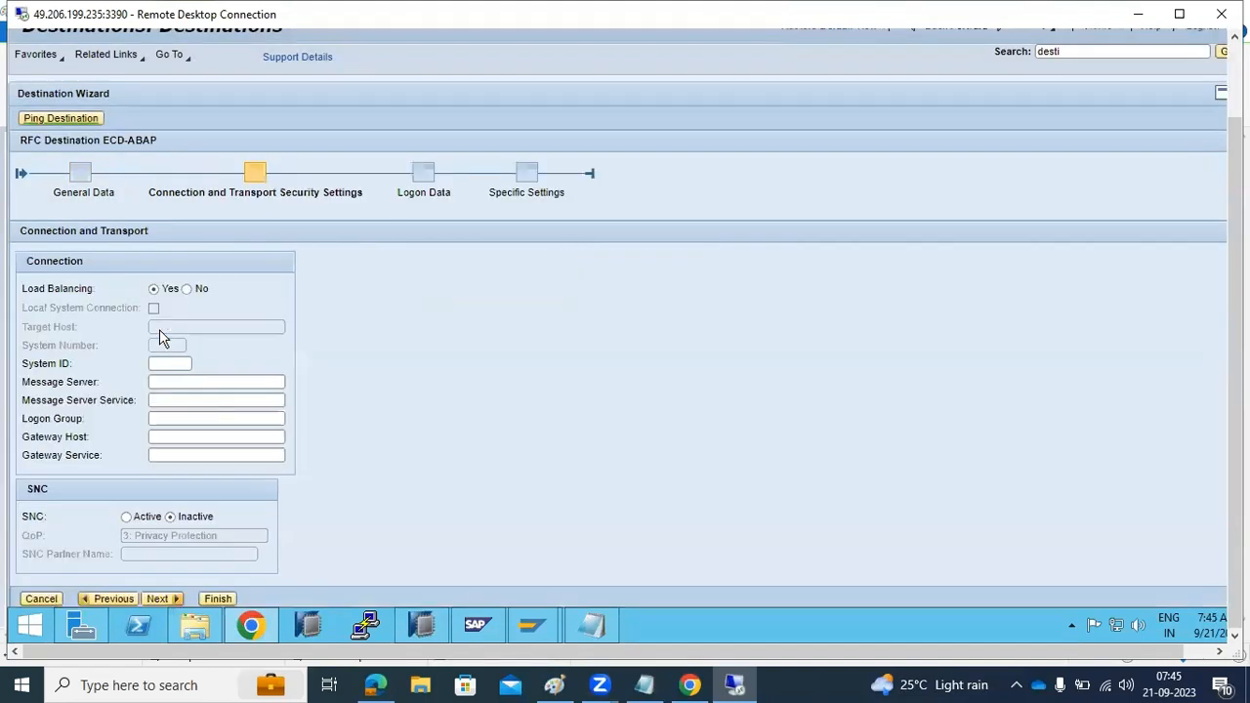
Disable load balancing for ECD-ABAP and set target host sapwindows1, system number 30 as listed for ECD in the SAP management console, and system ID ECD
{"action": "left_click", "coordinate": [187, 289]}
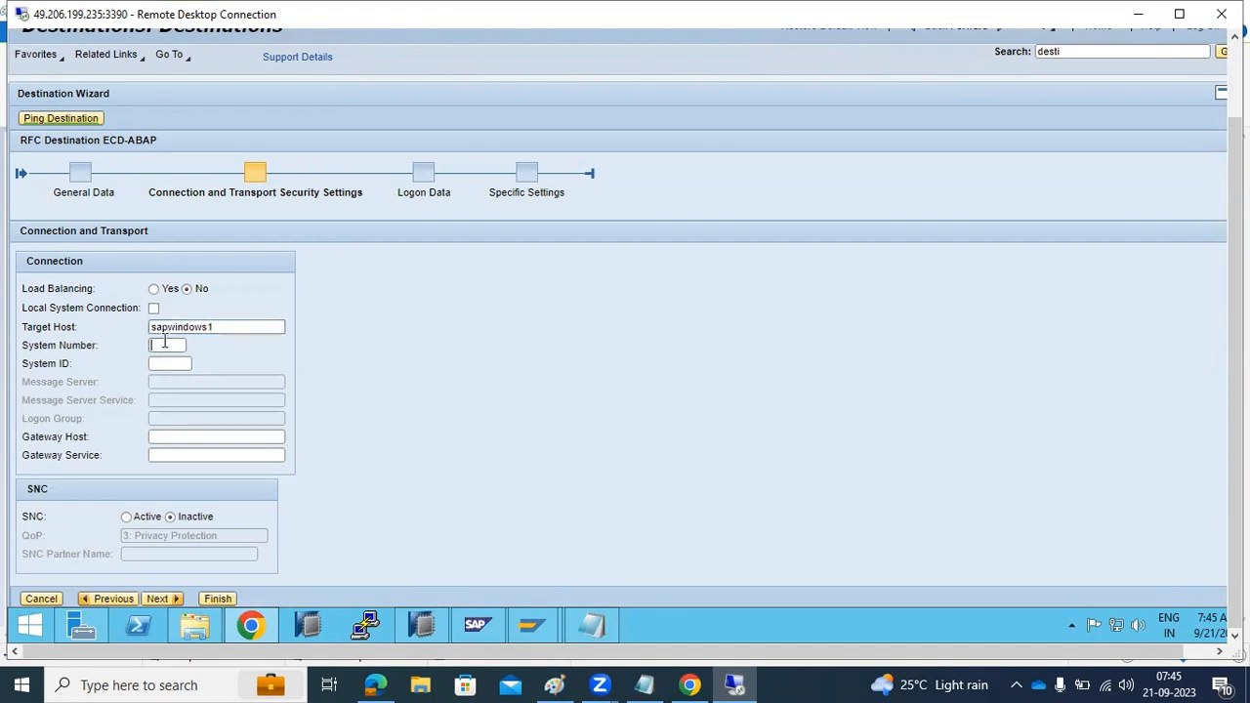
{"action": "left_click", "coordinate": [467, 630]}
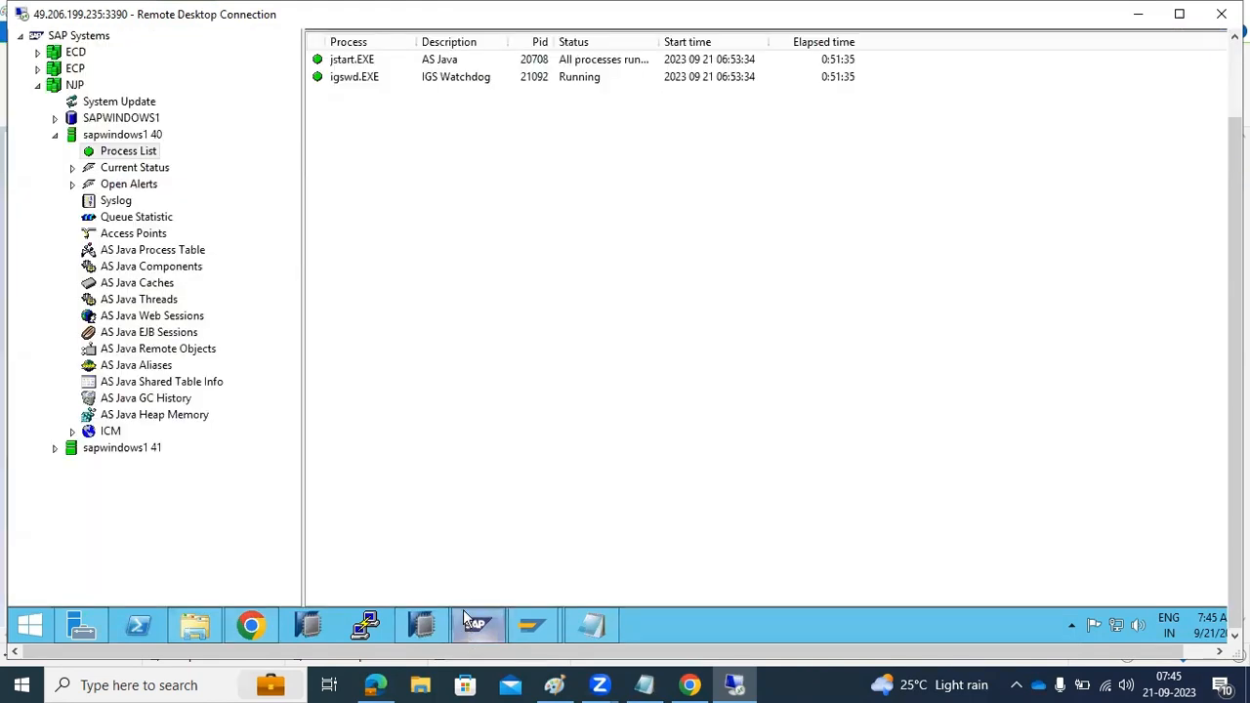
{"action": "left_click", "coordinate": [38, 52]}
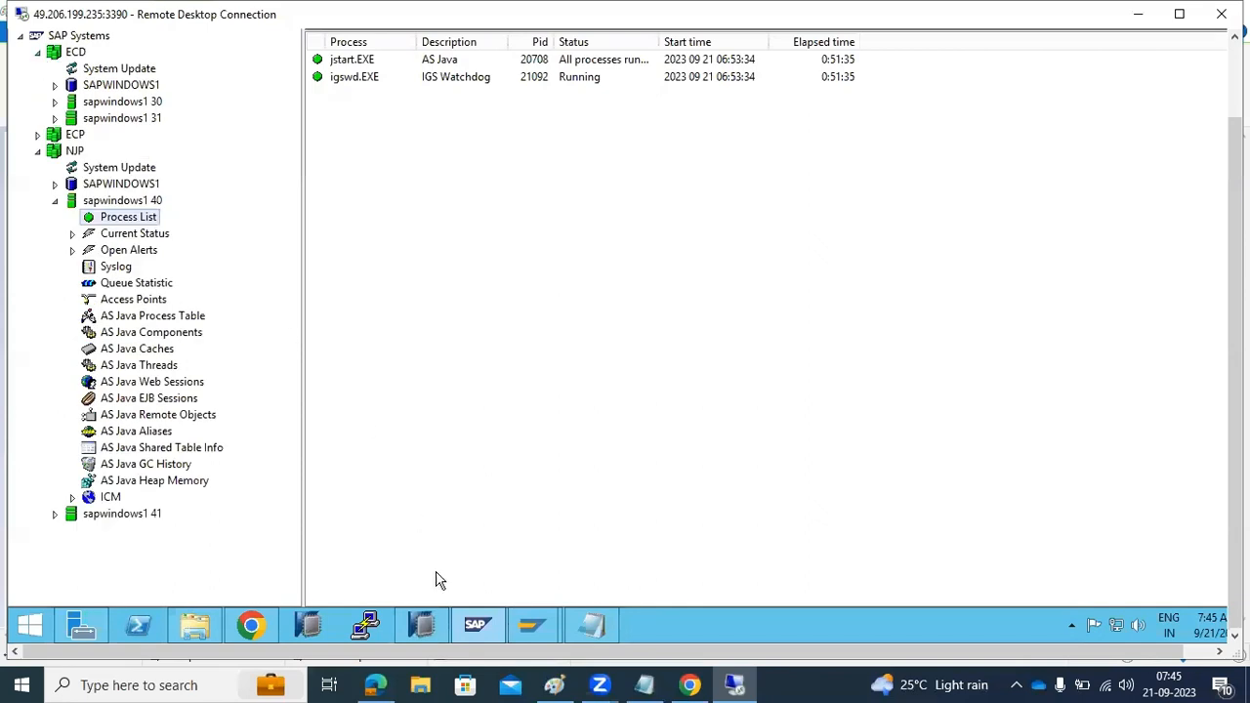
{"action": "left_click", "coordinate": [477, 627]}
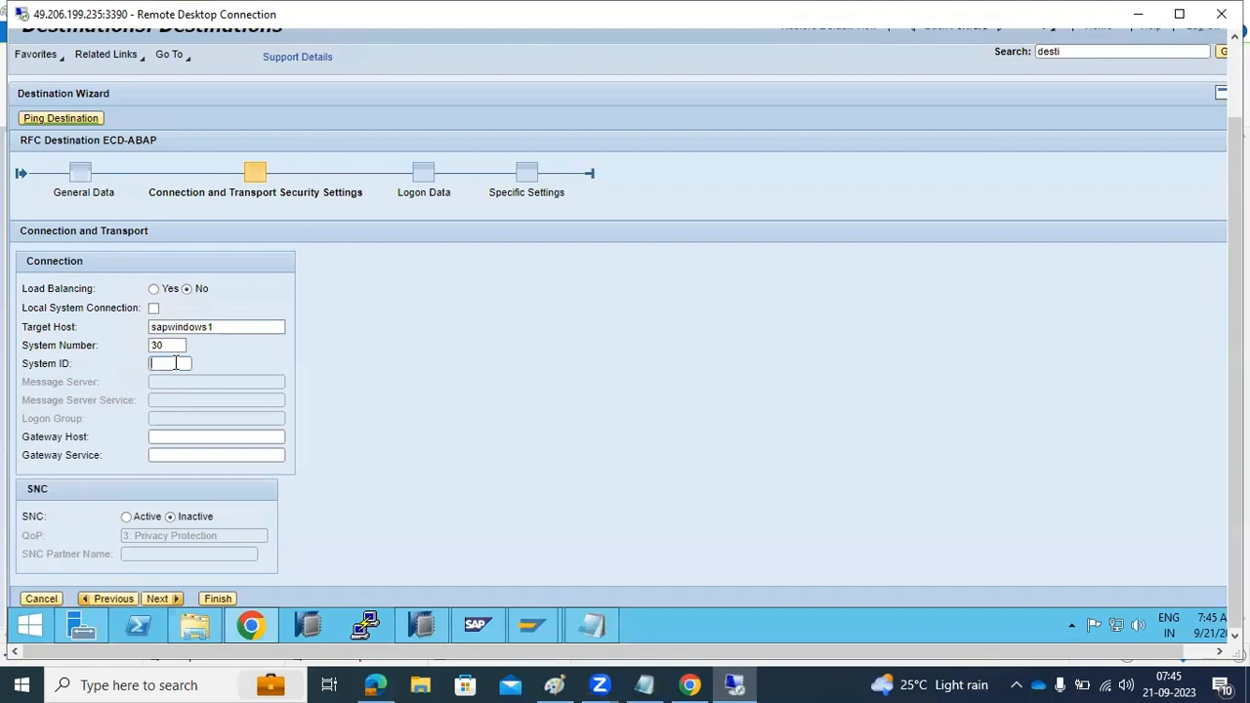
{"action": "type", "text": "D"}
{"action": "left_click", "coordinate": [160, 599]}
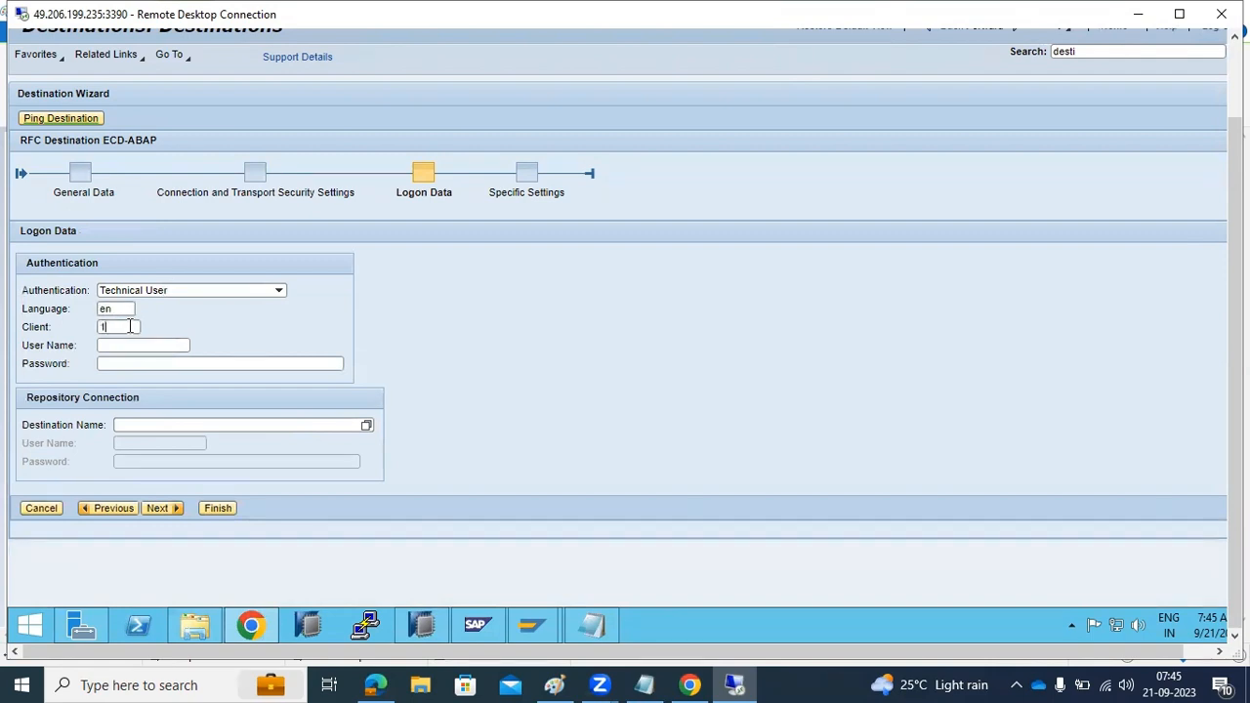
Fill in the technical user logon data for ECD-ABAP with language en, client 101, the user name and the password
{"action": "left_click", "coordinate": [127, 347]}
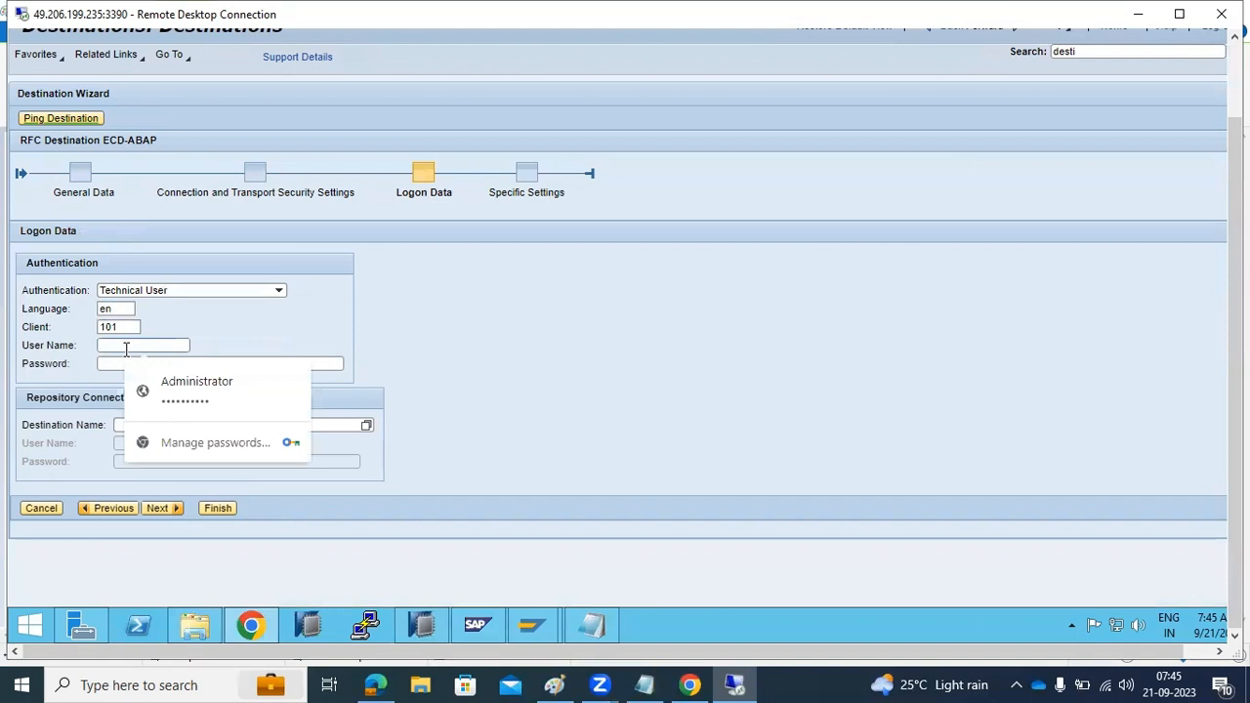
{"action": "type", "text": "basis"}
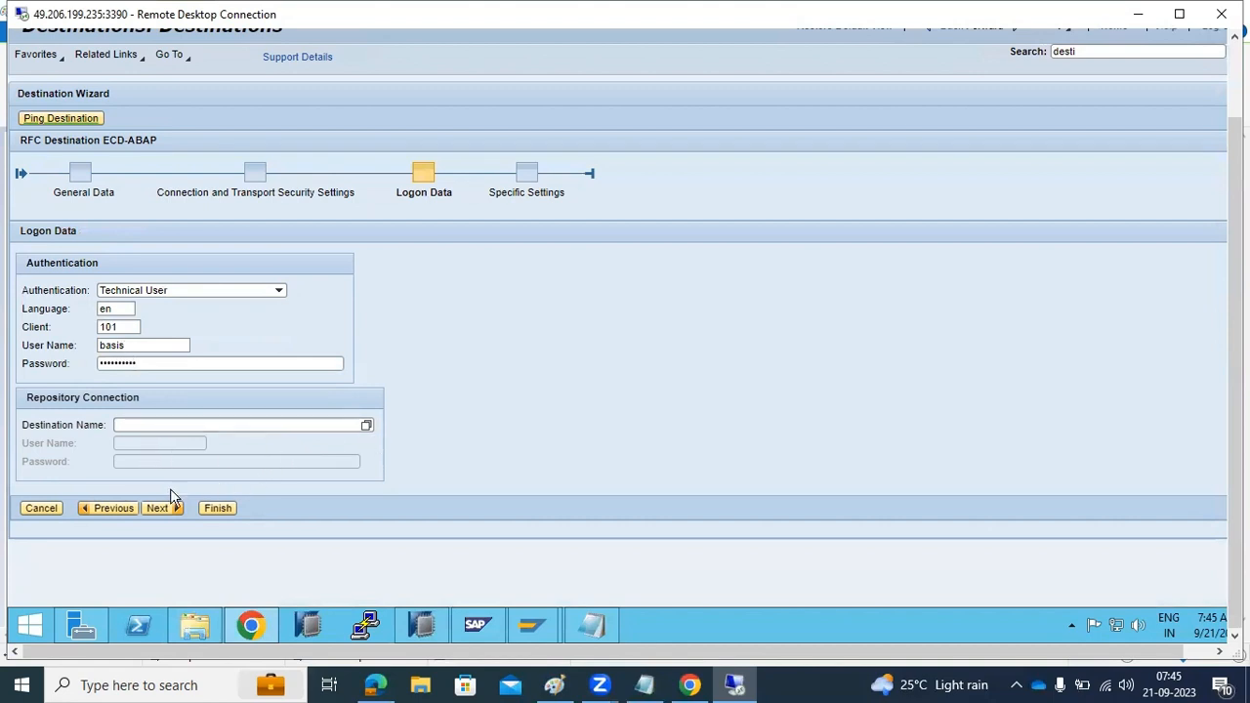
{"action": "left_click", "coordinate": [157, 509]}
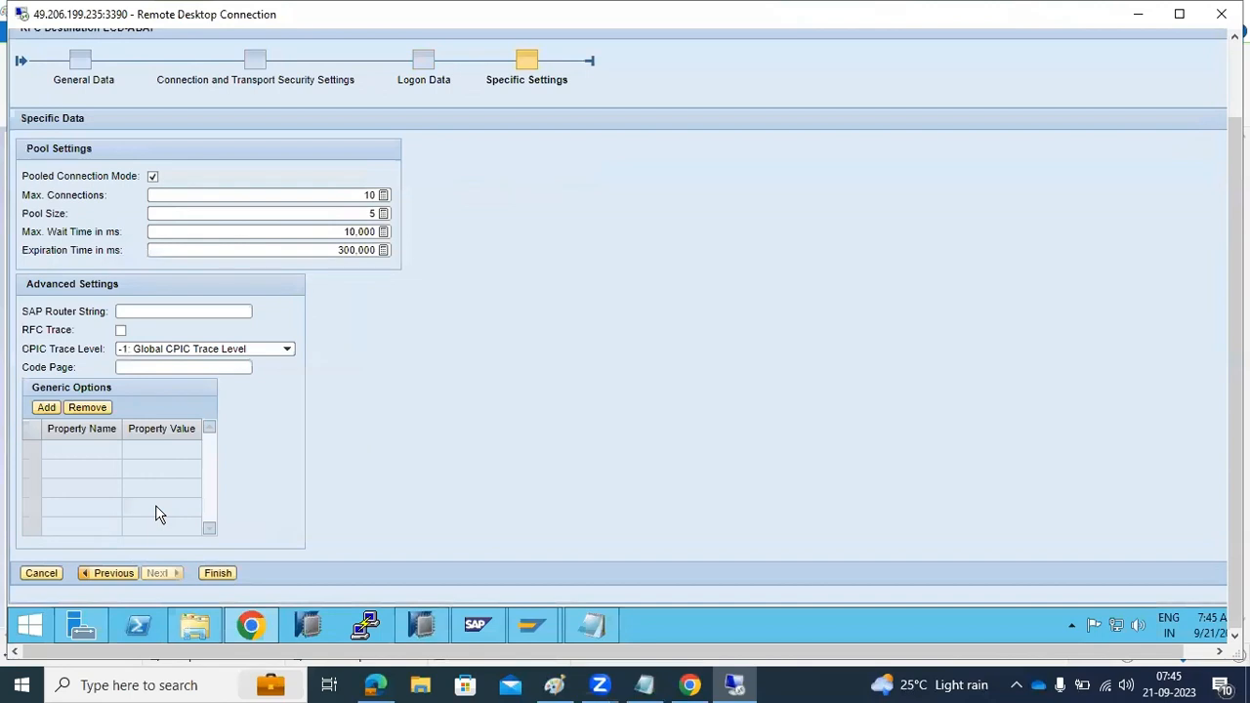
Finish the ECD-ABAP destination with the default pool and advanced settings and ping it
{"action": "left_click", "coordinate": [217, 574]}
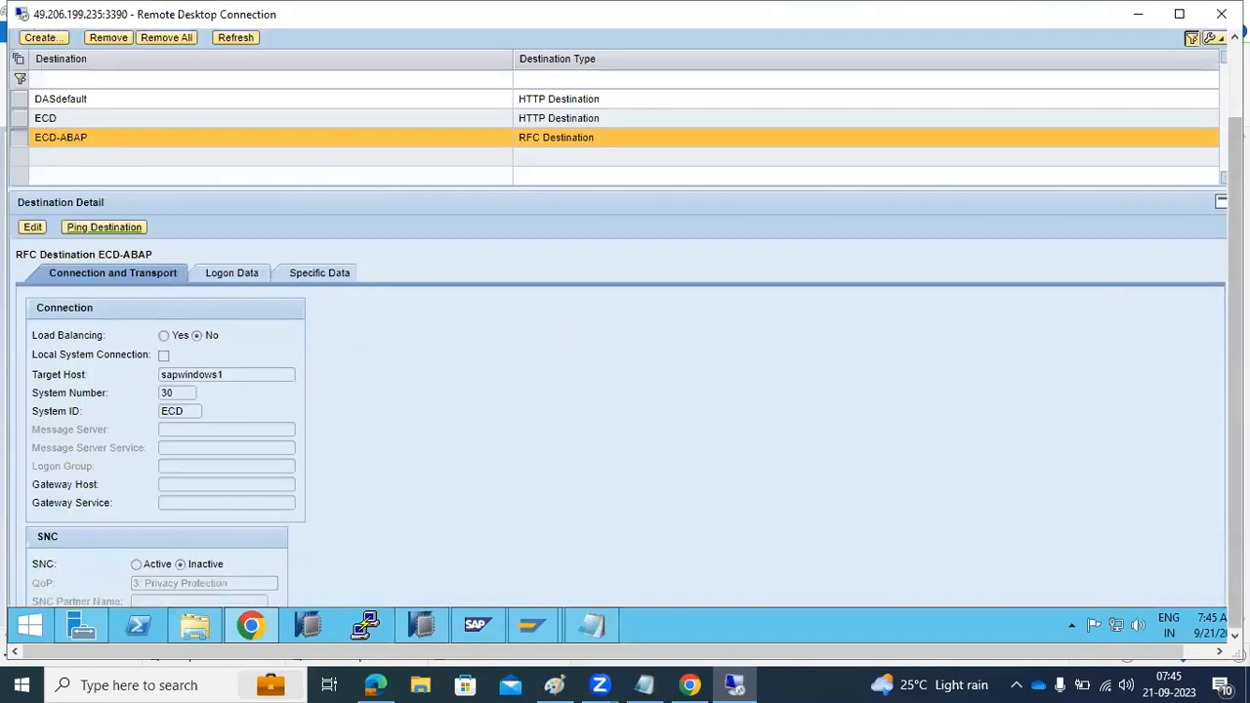
{"action": "left_click_drag", "start_coordinate": [1234, 278], "coordinate": [1235, 195]}
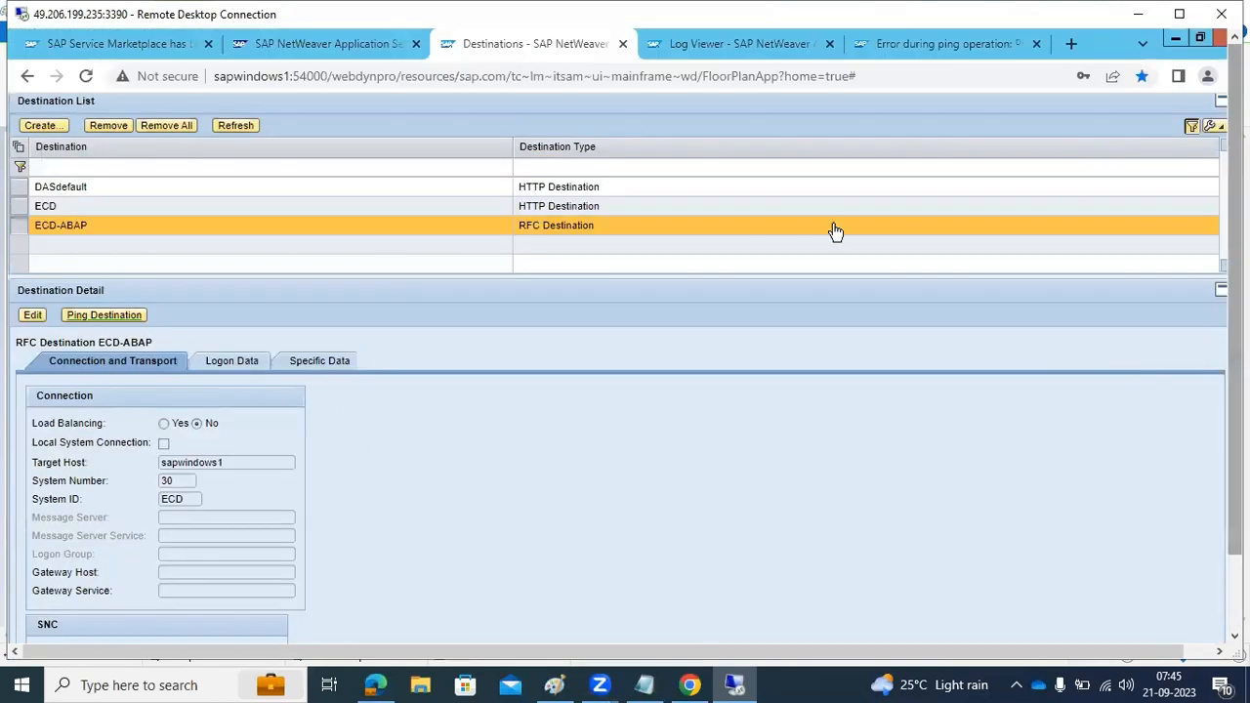
{"action": "left_click", "coordinate": [98, 316]}
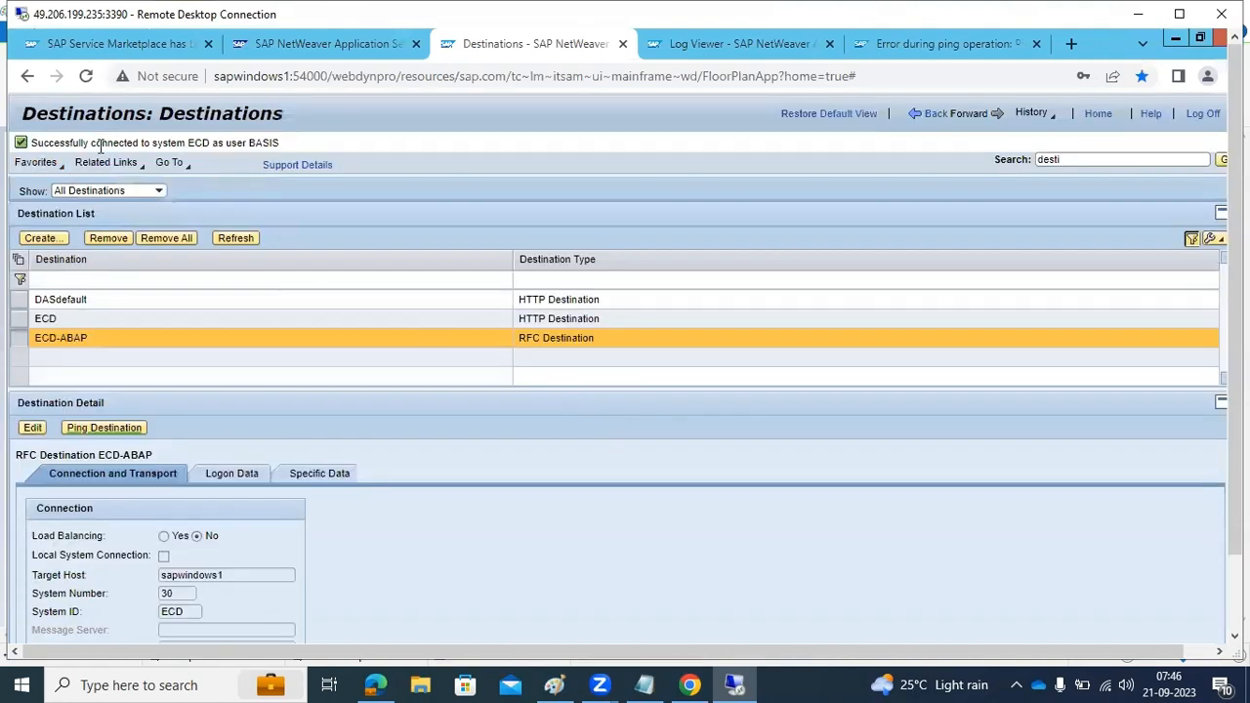
Remove the ECD HTTP destination from the destination list and confirm the removal
{"action": "left_click", "coordinate": [45, 319]}
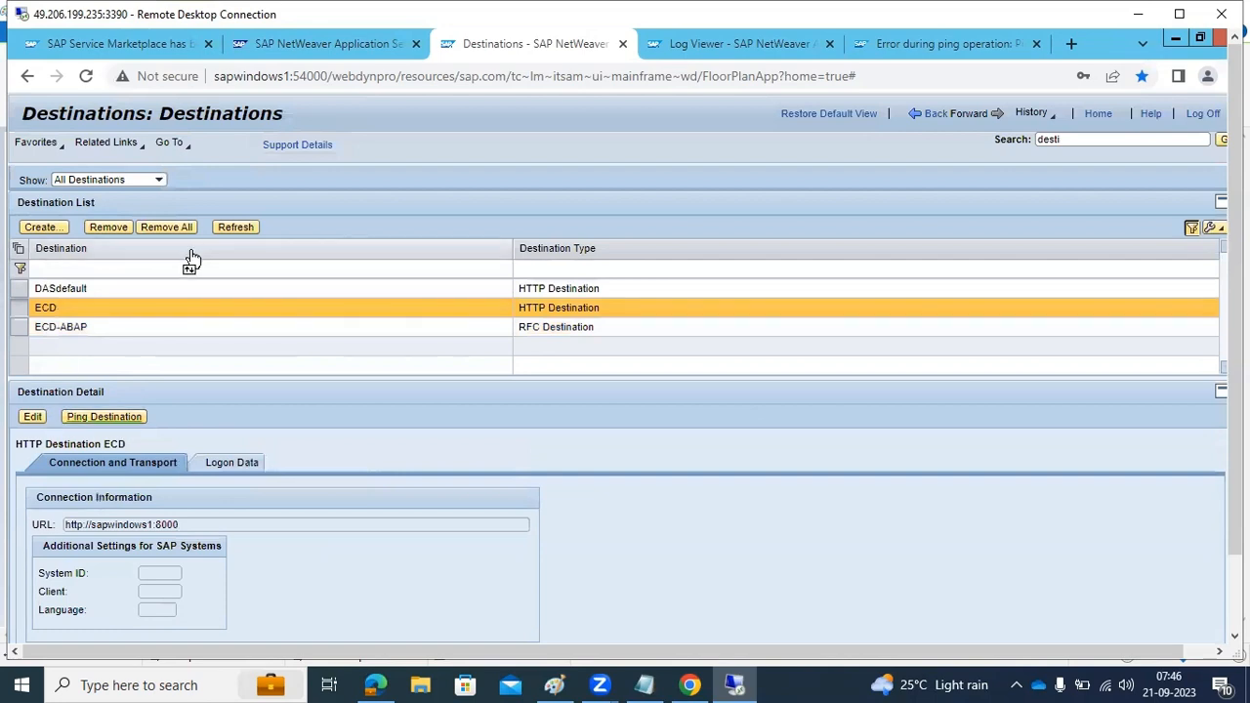
{"action": "left_click", "coordinate": [109, 227]}
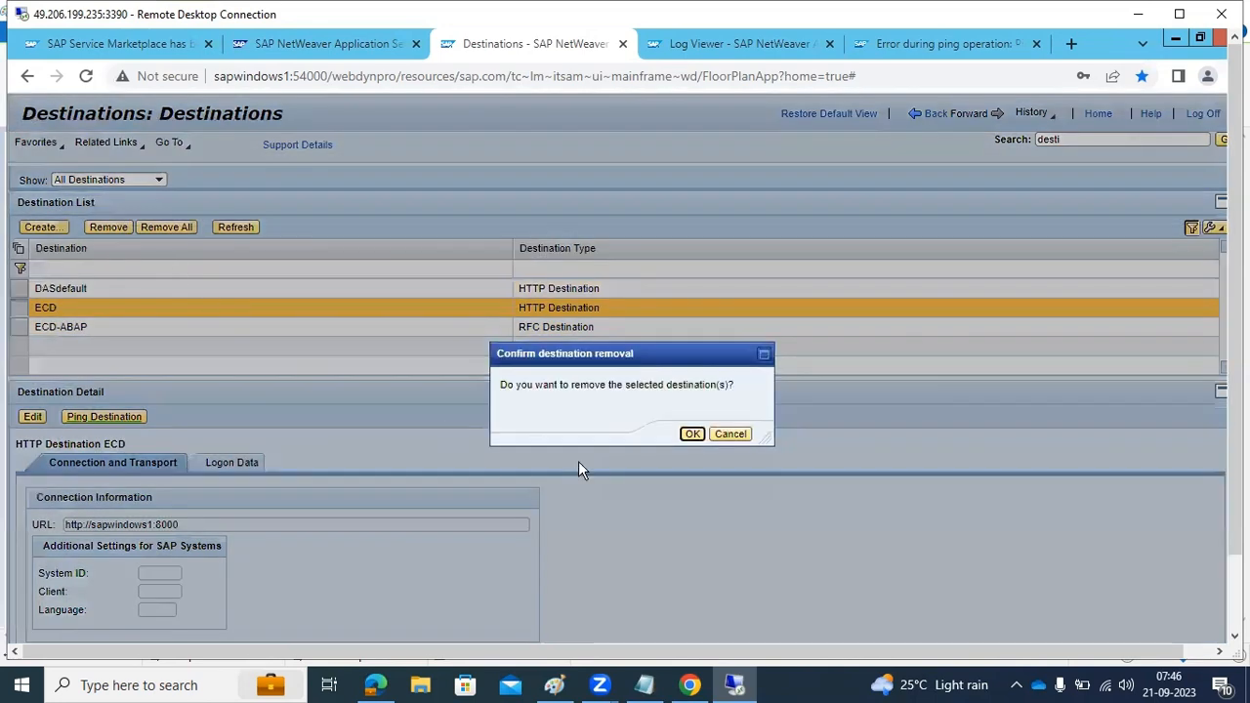
{"action": "left_click", "coordinate": [692, 434]}
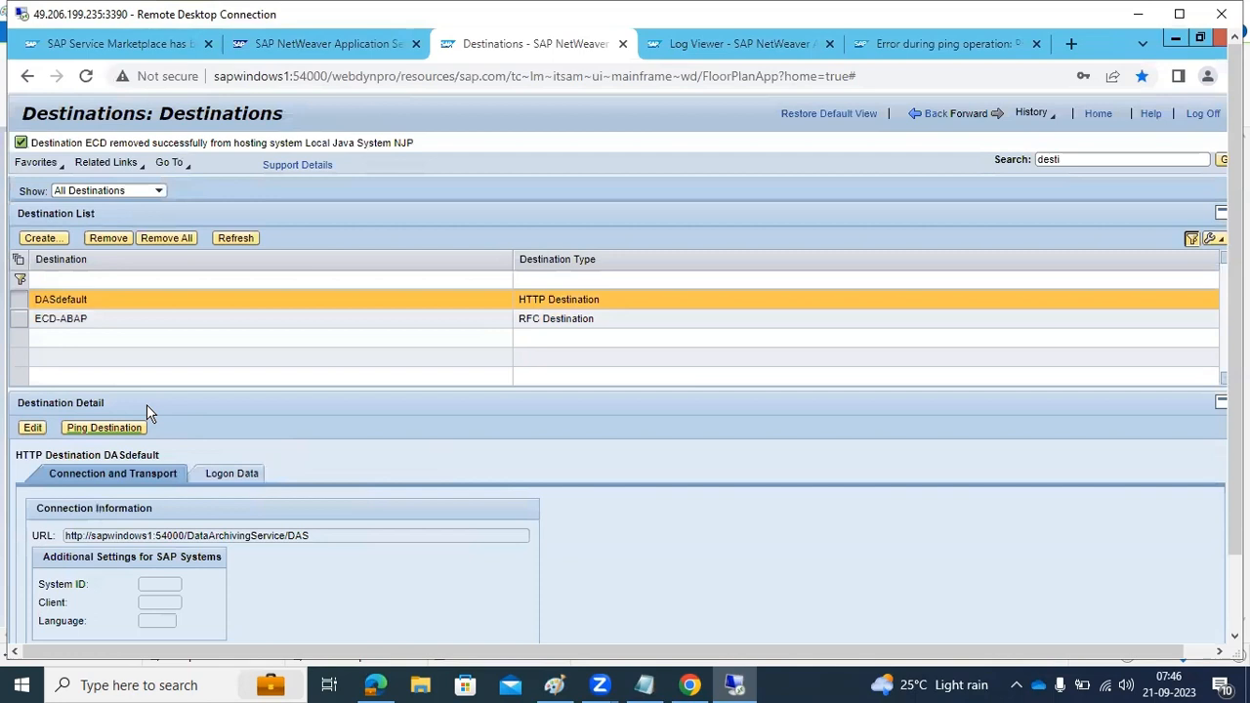
Select the ECD-ABAP RFC destination and ping it again
{"action": "left_click", "coordinate": [158, 323]}
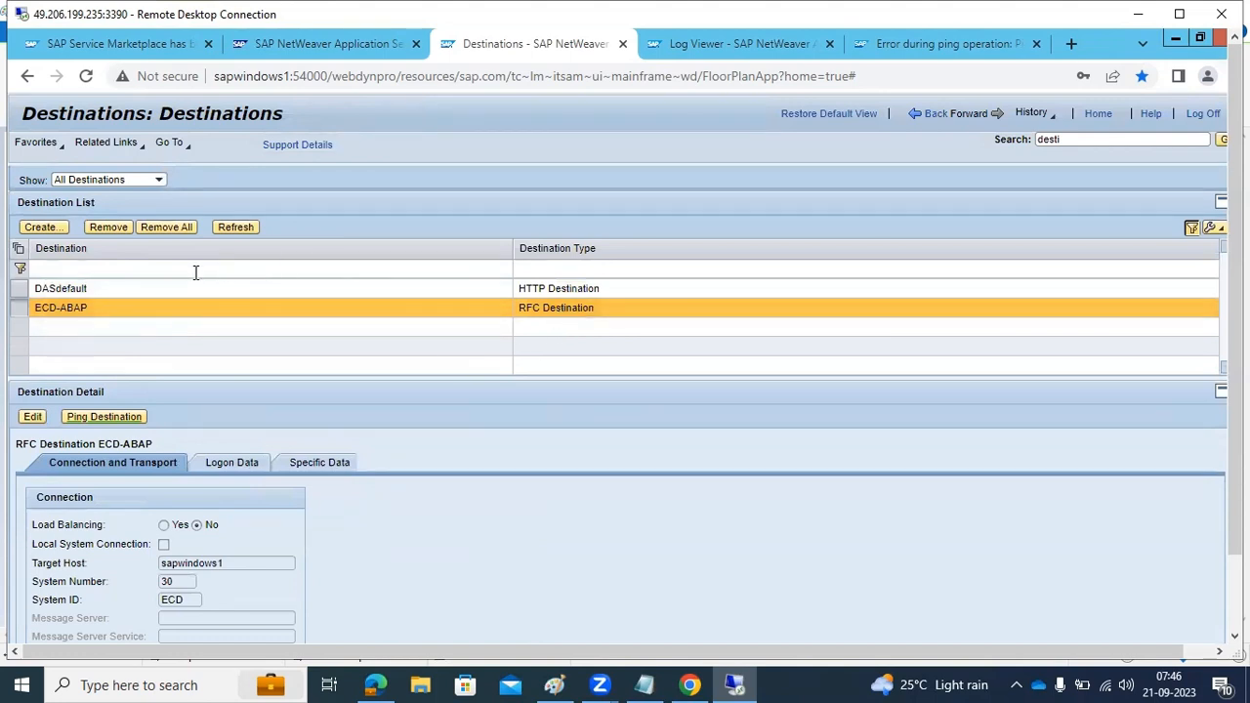
{"action": "left_click", "coordinate": [89, 416]}
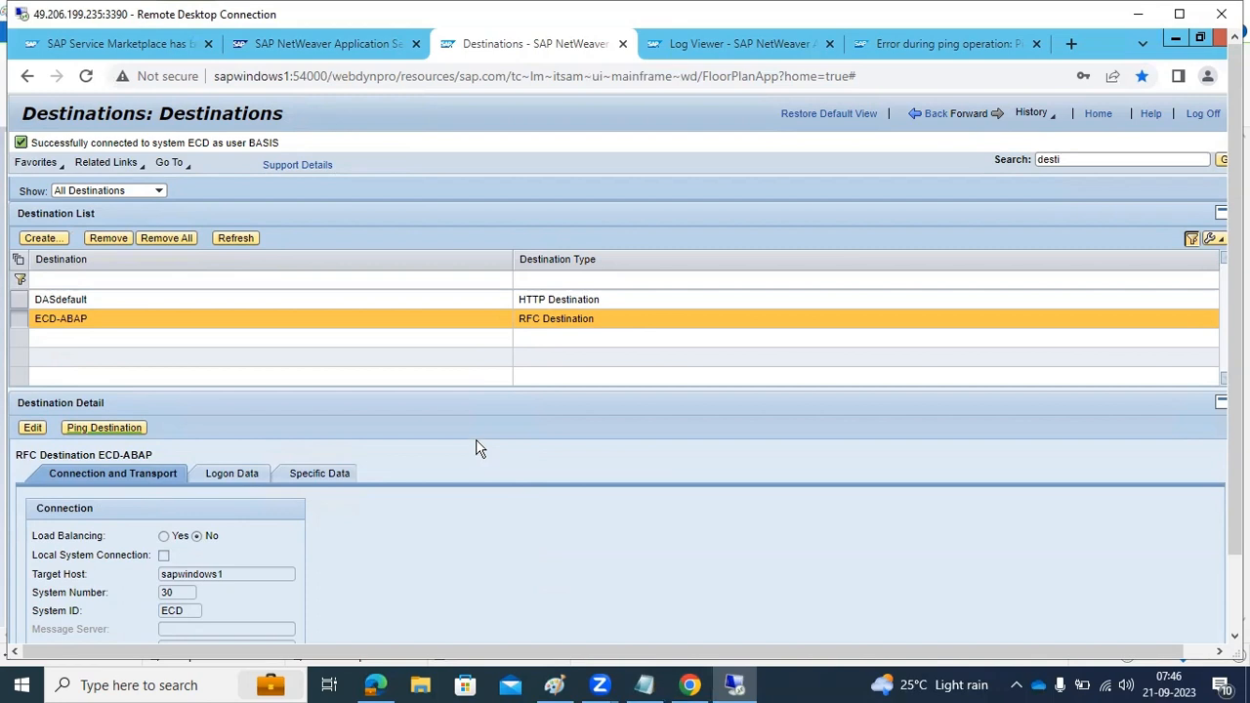
{"action": "left_click", "coordinate": [553, 685]}
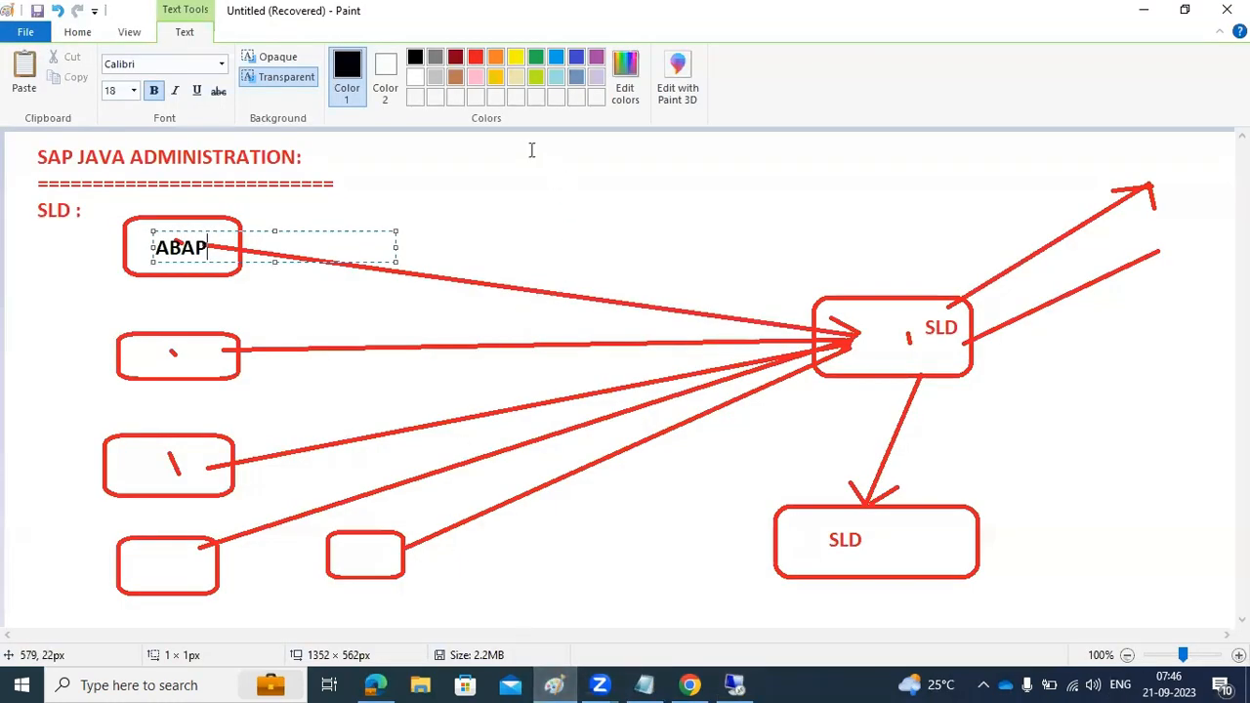
{"action": "left_click", "coordinate": [735, 685]}
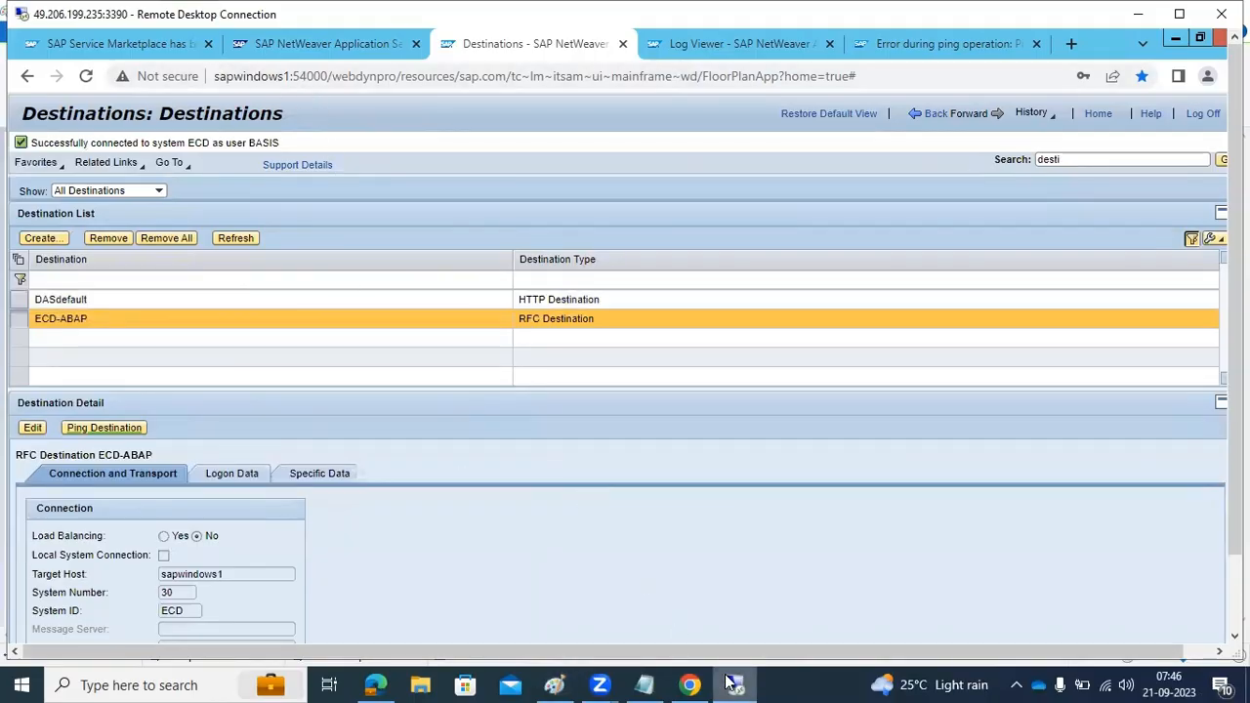
{"action": "left_click", "coordinate": [690, 685]}
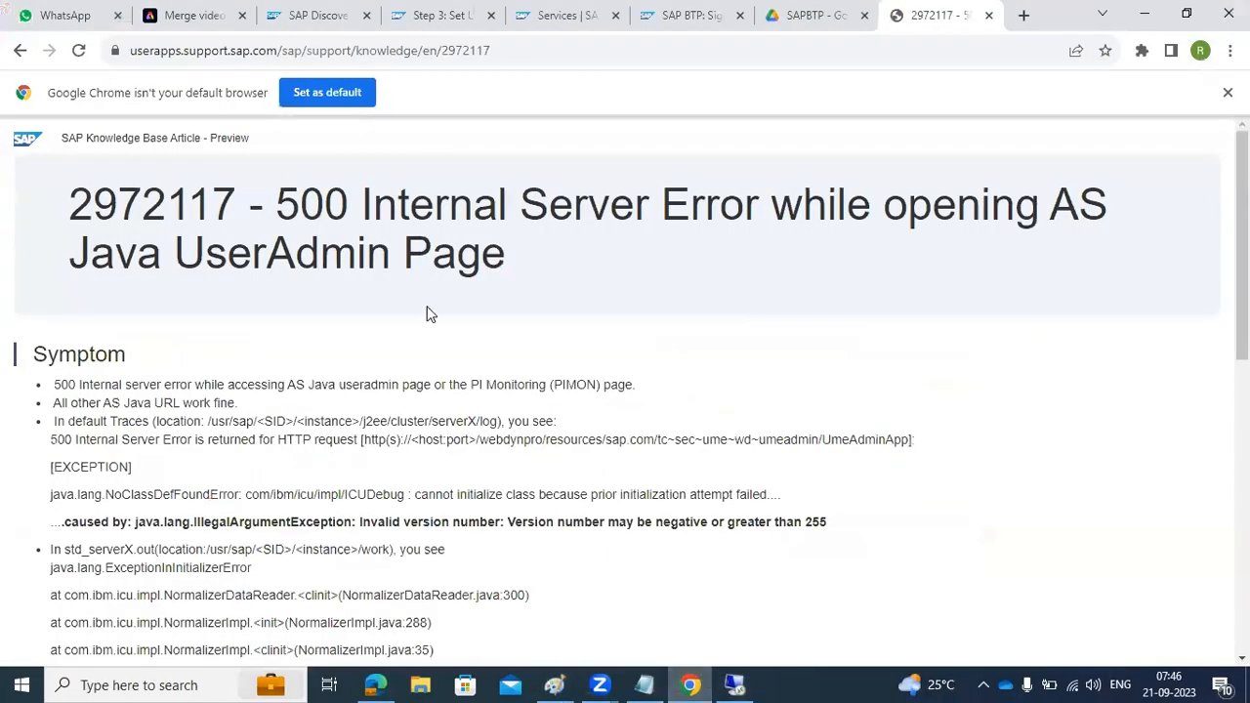
{"action": "left_click", "coordinate": [735, 685]}
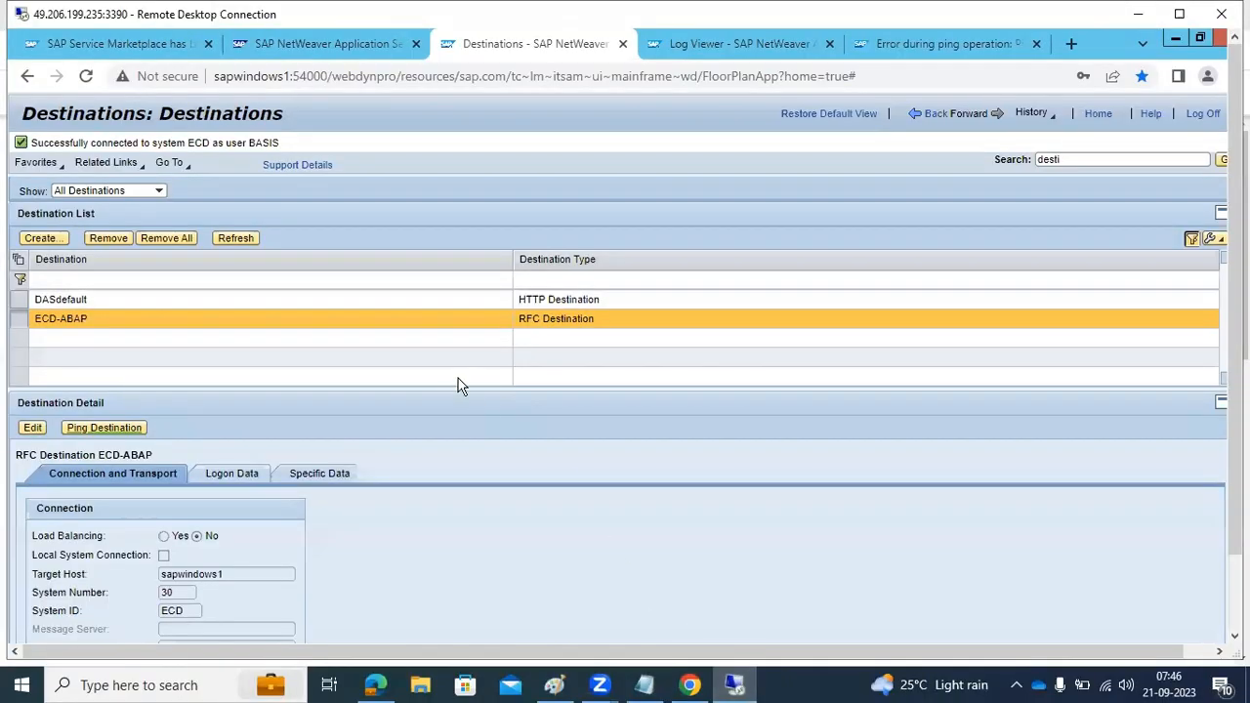
Switch to Paint and add a text box above the SLD diagram listing SLD_CLIENT and SLD_DataSupplier on separate lines
{"action": "left_click", "coordinate": [553, 684]}
{"action": "mouse_move", "coordinate": [517, 151]}
{"action": "left_mouse_down"}
{"action": "mouse_move", "coordinate": [586, 200]}
{"action": "mouse_move", "coordinate": [815, 257]}
{"action": "mouse_move", "coordinate": [1019, 257]}
{"action": "left_mouse_up"}
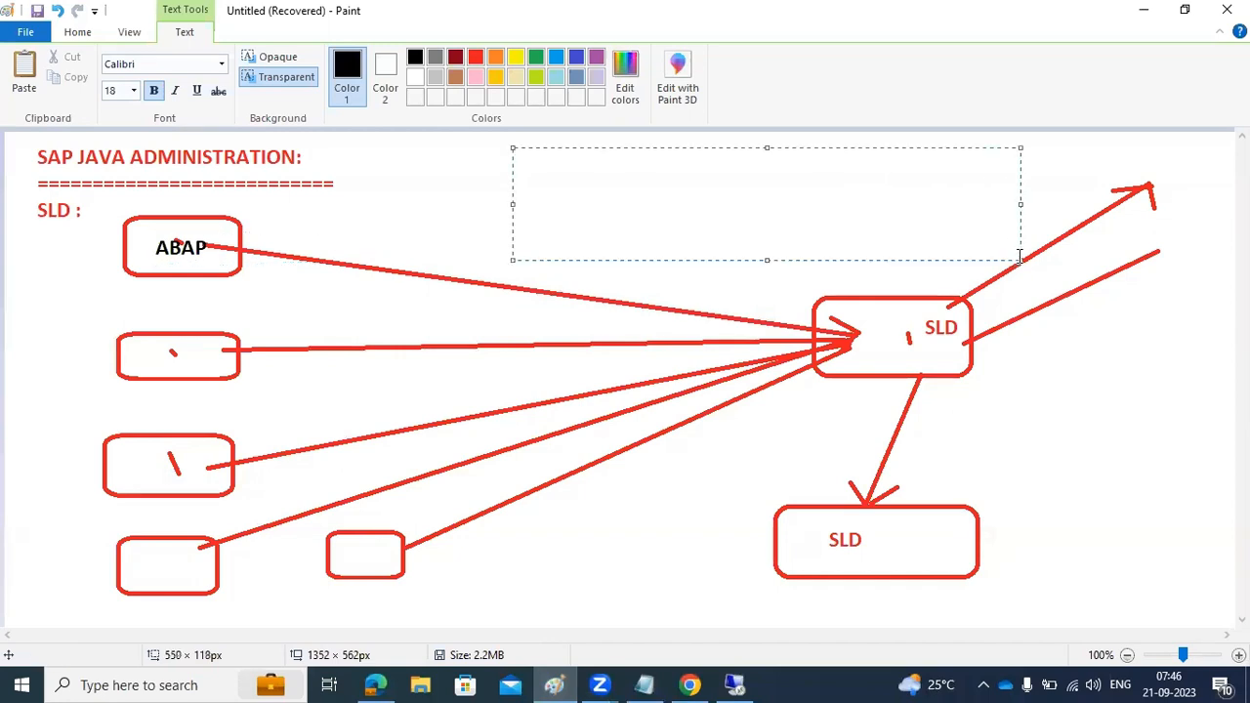
{"action": "type", "text": "SLD_CLIENT"}
{"action": "key", "text": "Return"}
{"action": "type", "text": "SLD_D"}
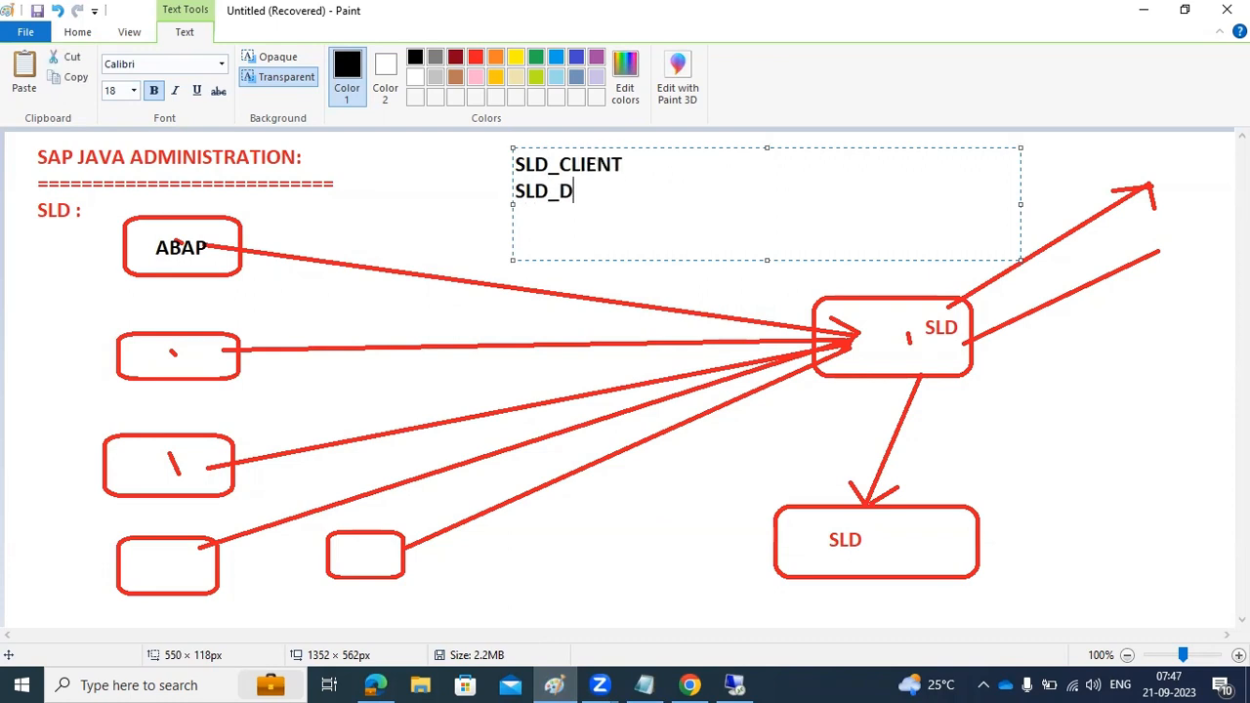
{"action": "type", "text": "ataSupplier"}
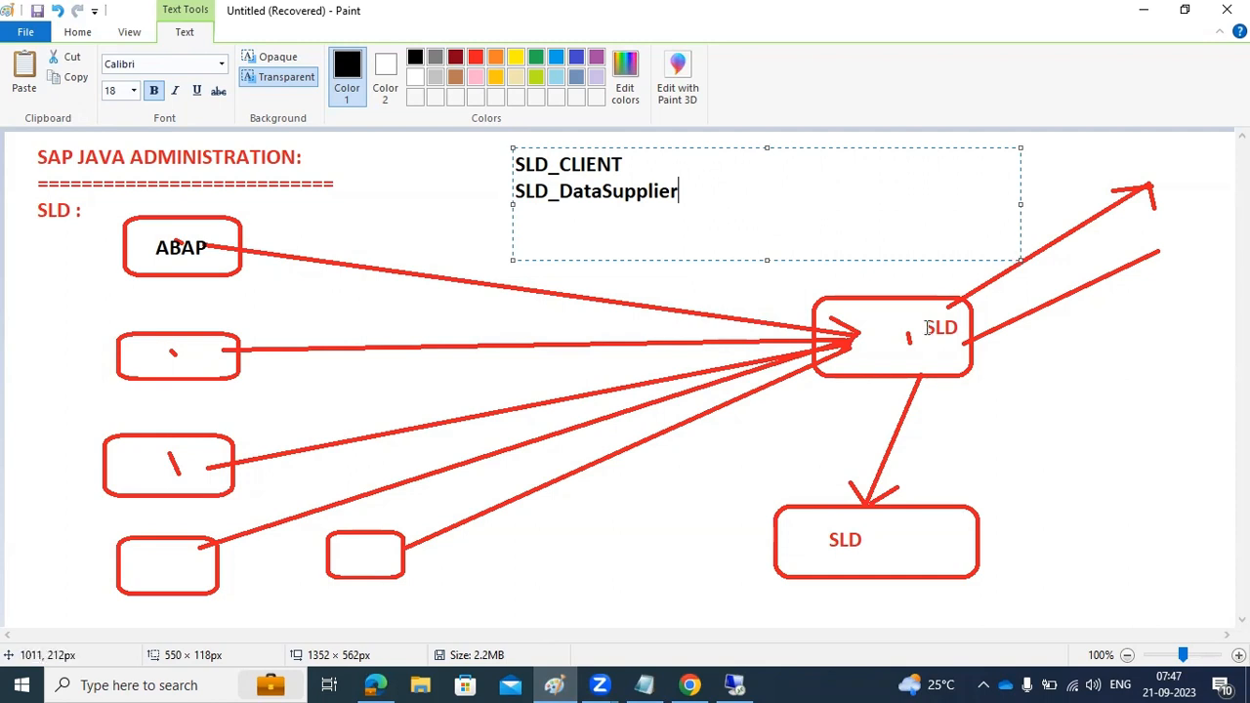
Return to the remote desktop and start a new HTTP destination named SLD_Client on the local Java system
{"action": "left_click", "coordinate": [732, 685]}
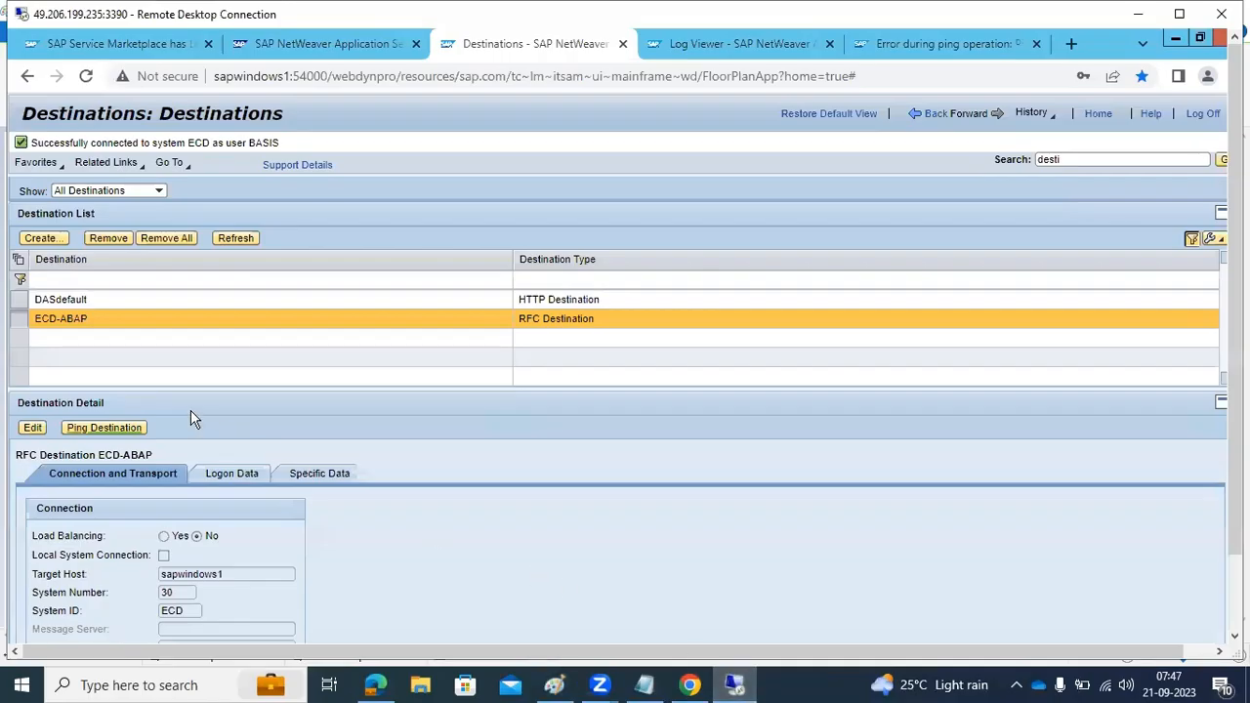
{"action": "left_click", "coordinate": [44, 240]}
{"action": "left_click", "coordinate": [146, 363]}
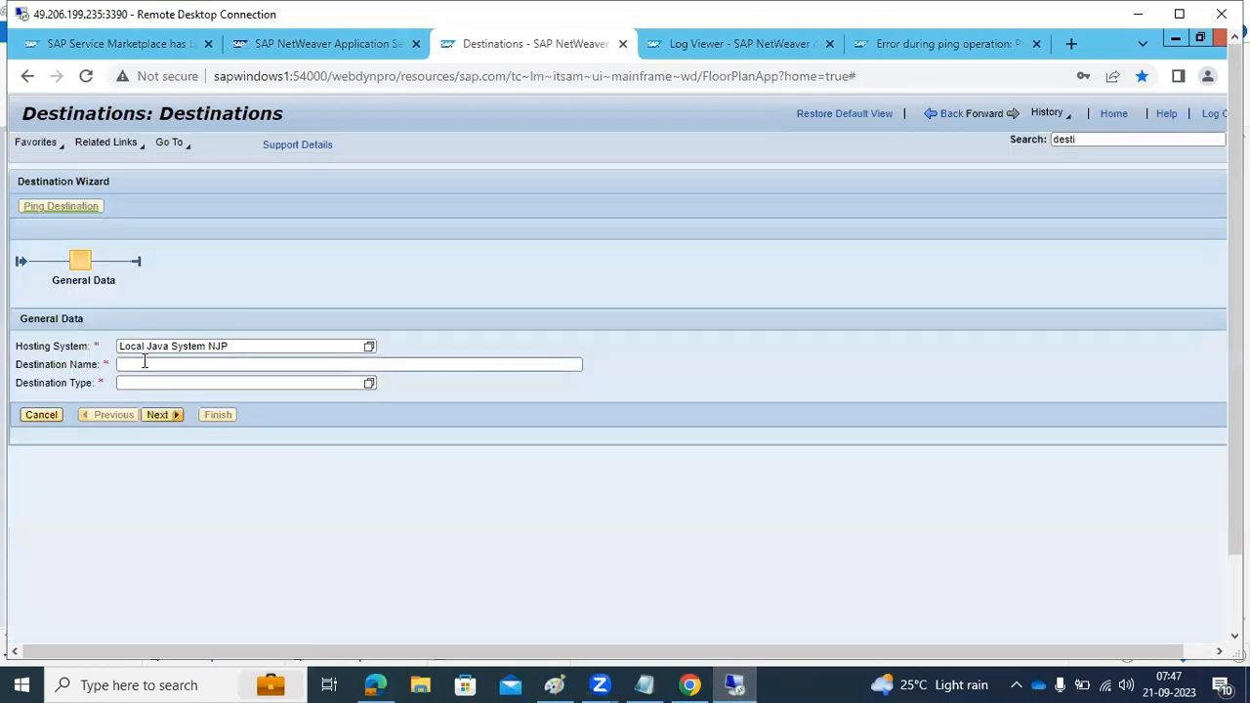
{"action": "type", "text": "SLD_CLient"}
{"action": "left_click_drag", "start_coordinate": [158, 364], "coordinate": [150, 364]}
{"action": "type", "text": "l"}
{"action": "left_click", "coordinate": [359, 384]}
{"action": "left_click", "coordinate": [367, 384]}
{"action": "left_click", "coordinate": [554, 323]}
{"action": "left_click", "coordinate": [159, 414]}
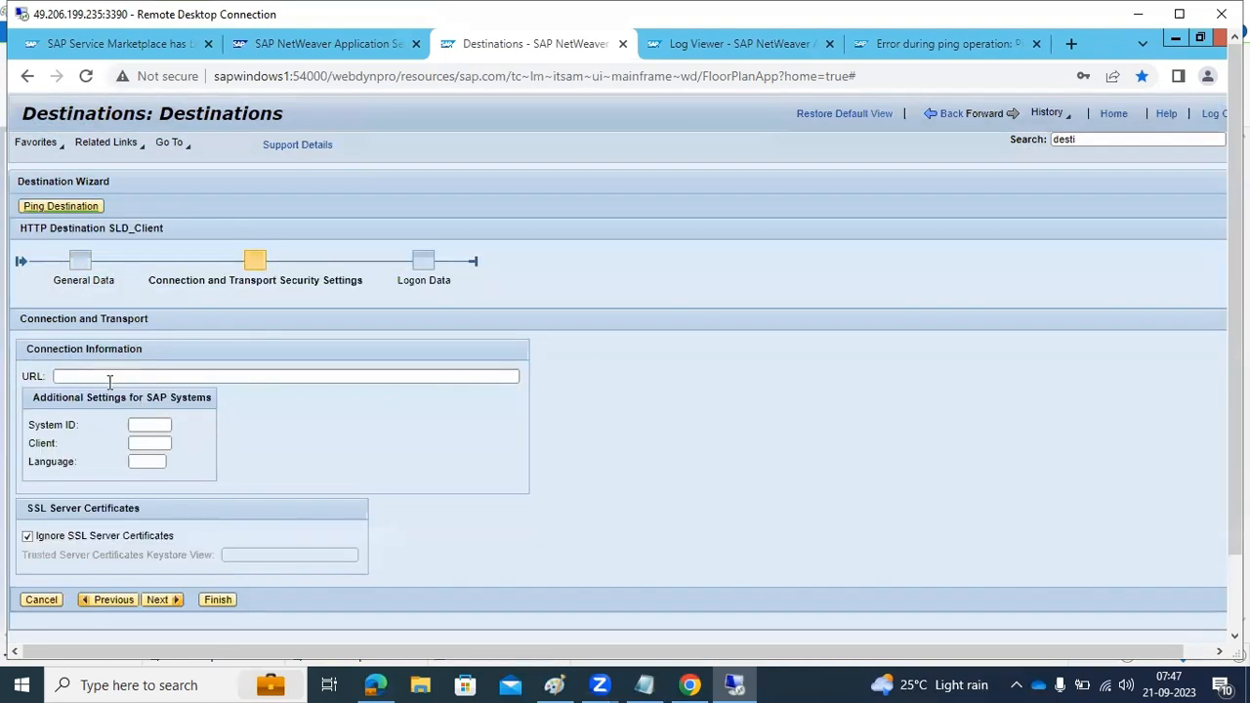
{"action": "left_click", "coordinate": [331, 76]}
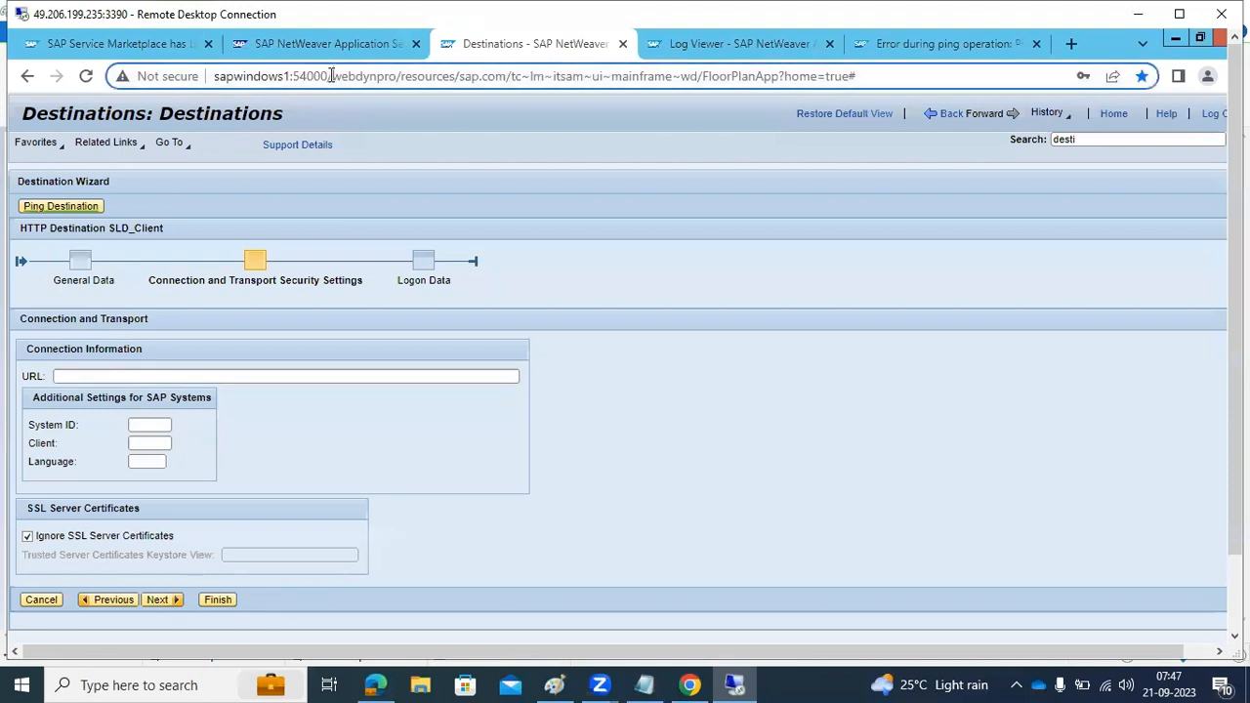
{"action": "left_click_drag", "start_coordinate": [331, 77], "coordinate": [211, 80]}
{"action": "key", "text": "ctrl+c"}
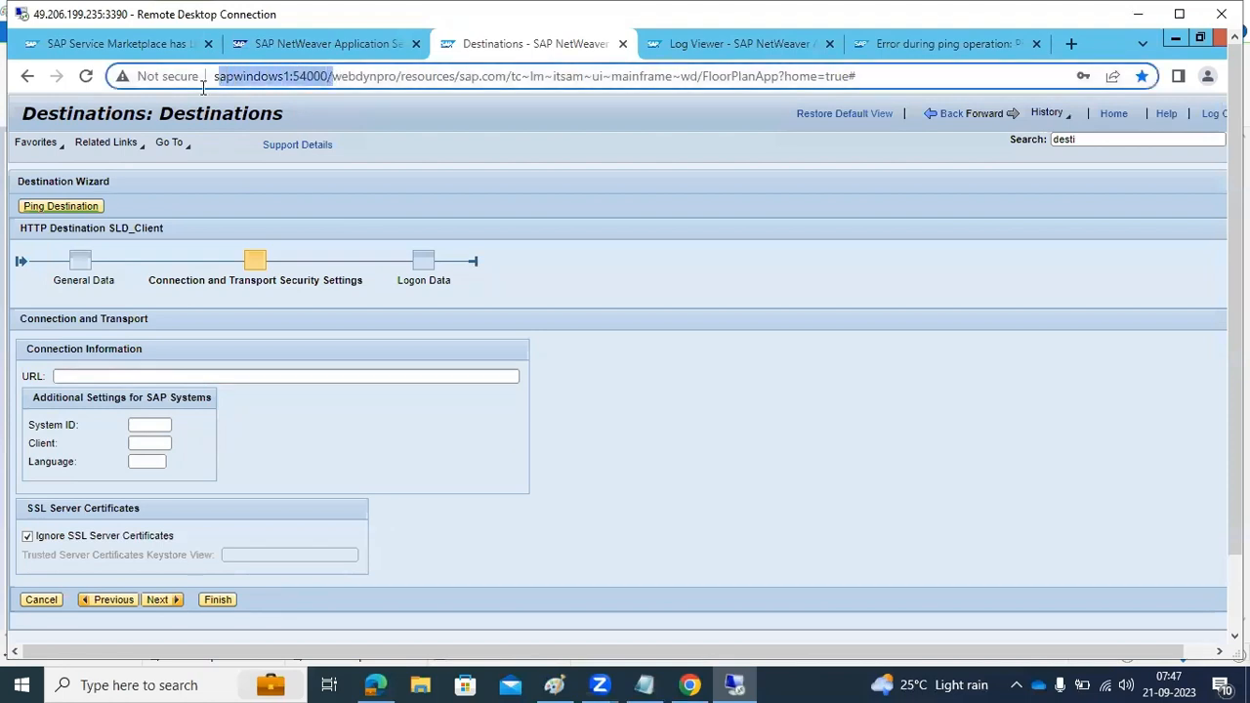
{"action": "left_click", "coordinate": [163, 375]}
{"action": "key", "text": "ctrl+v"}
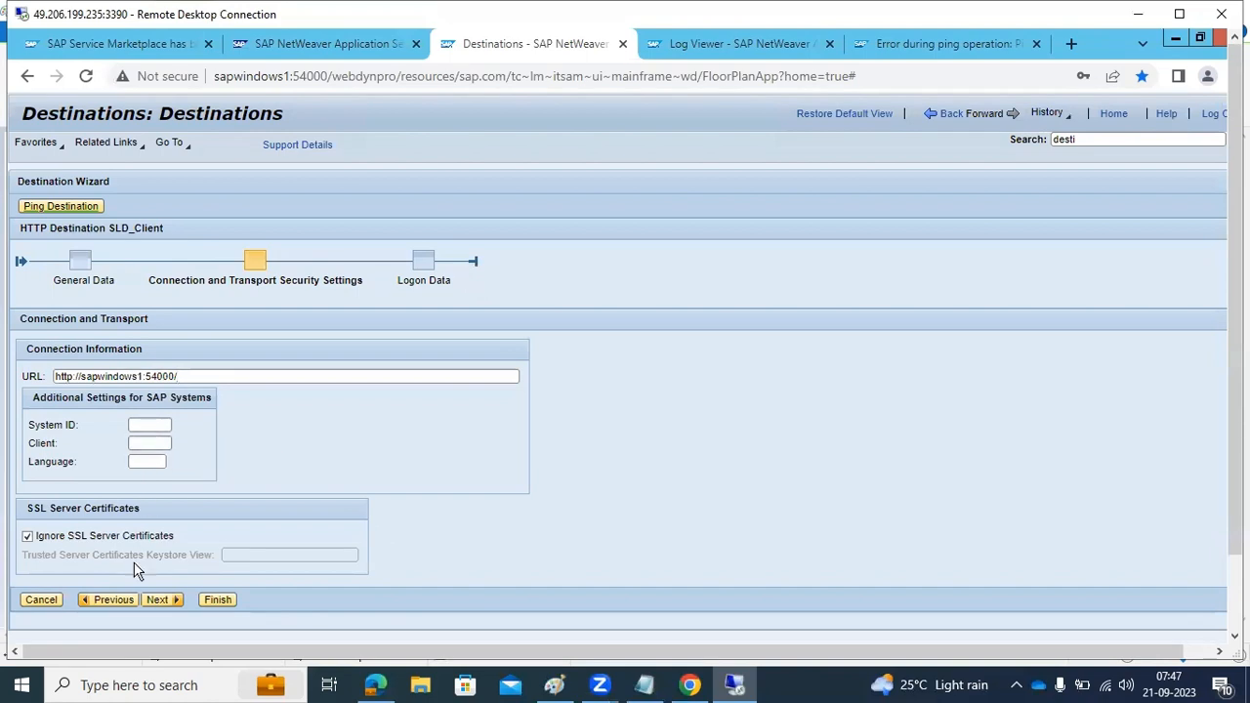
Set SLD_Client to Basic (User ID and Password) authentication, fill in the saved administrator user name and password, and finish the destination
{"action": "left_click", "coordinate": [161, 600]}
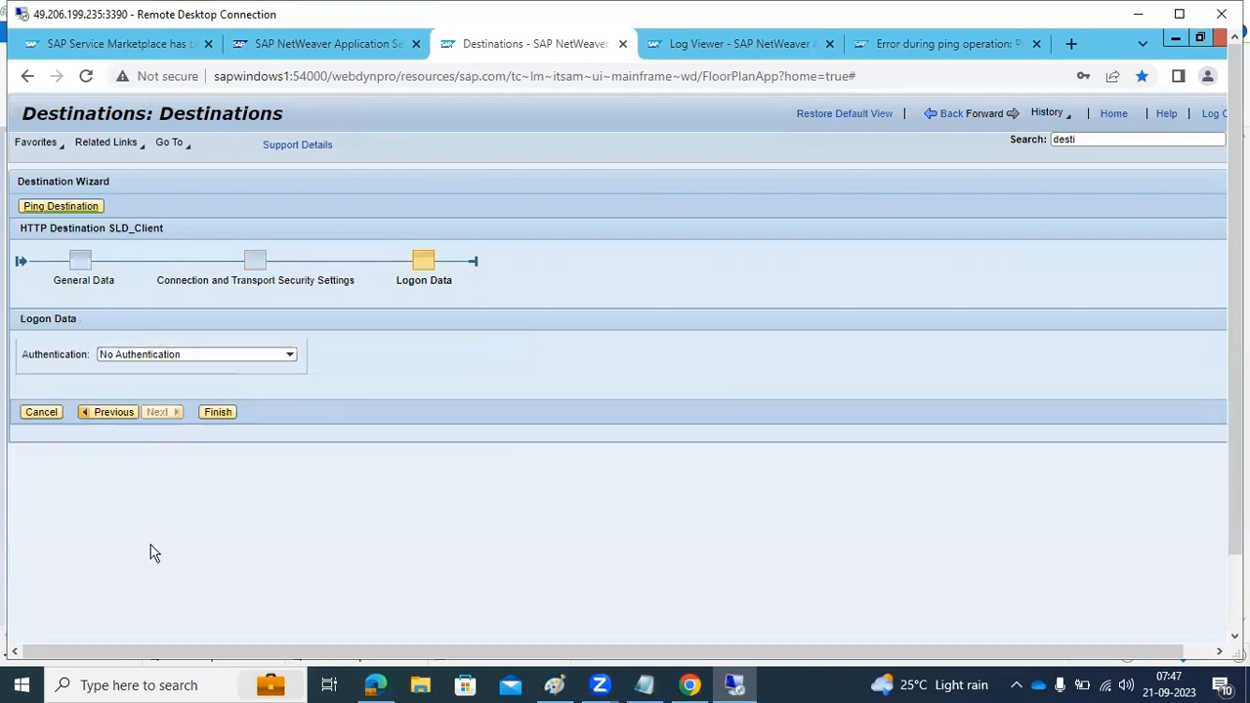
{"action": "left_click", "coordinate": [291, 356]}
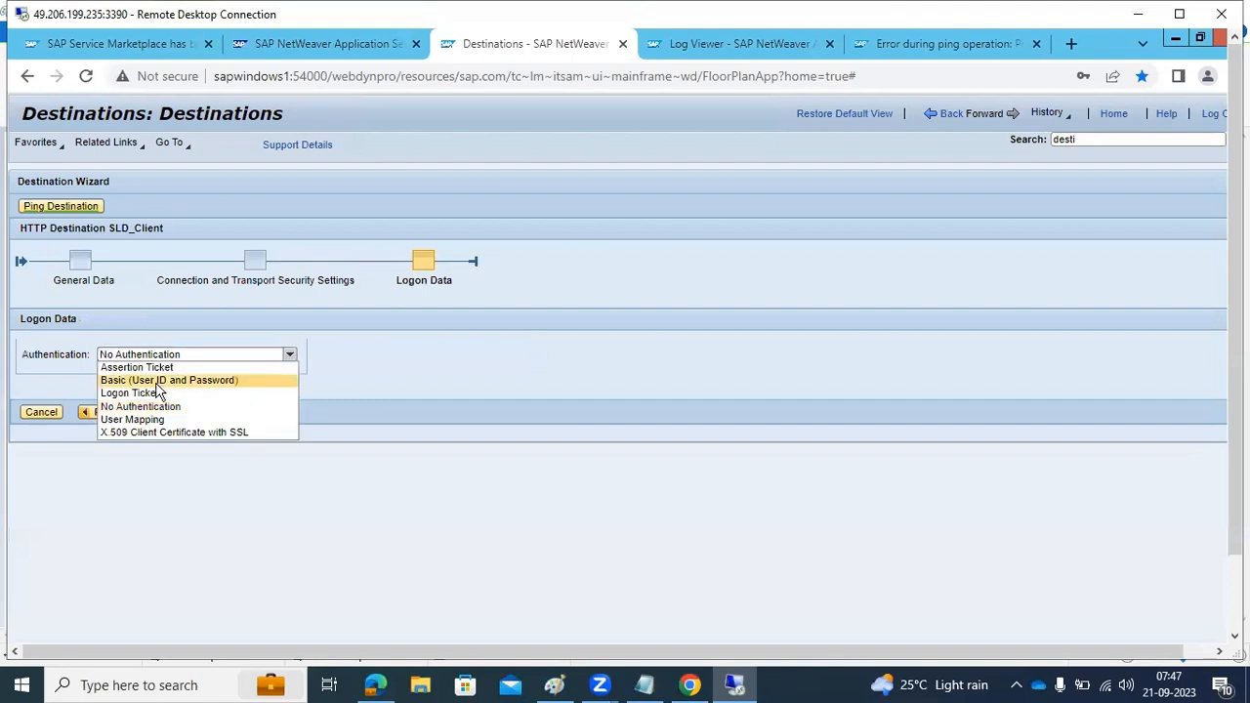
{"action": "left_click", "coordinate": [138, 380]}
{"action": "left_click", "coordinate": [134, 428]}
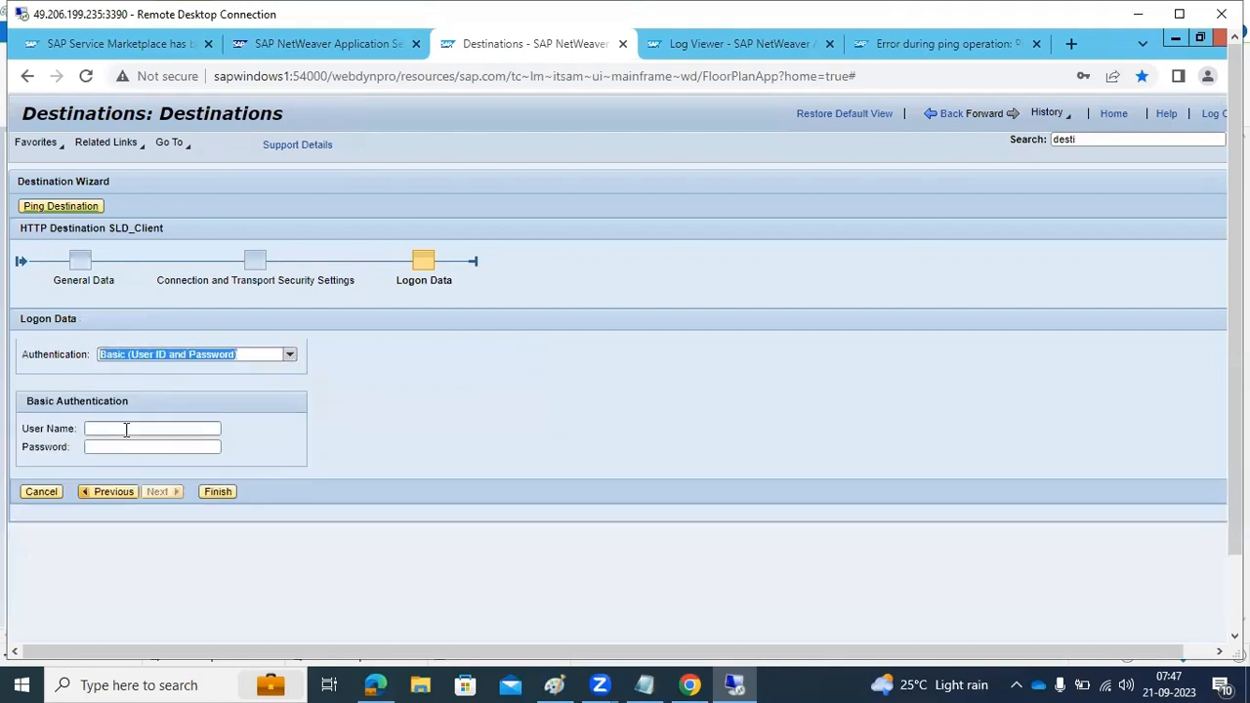
{"action": "left_click", "coordinate": [181, 476]}
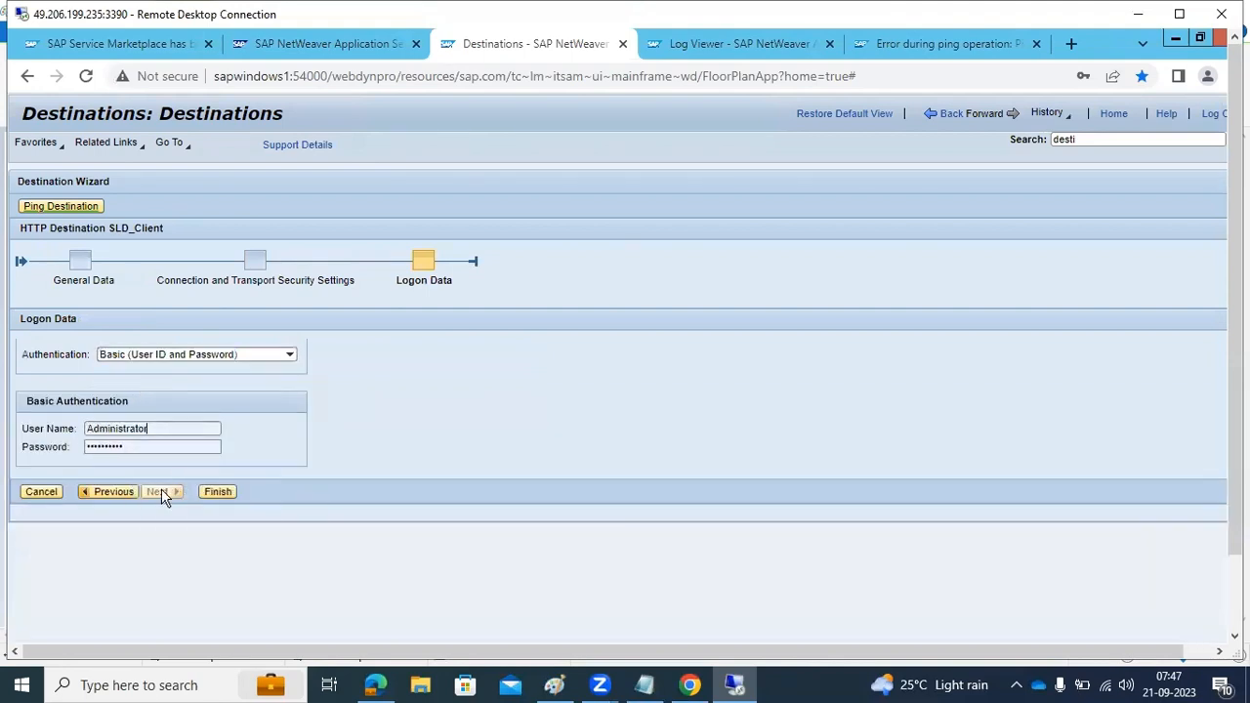
{"action": "left_click", "coordinate": [215, 492]}
Ping the SLD_Client destination, look at the Java server's start page, and return to the destinations page
{"action": "left_click", "coordinate": [105, 431]}
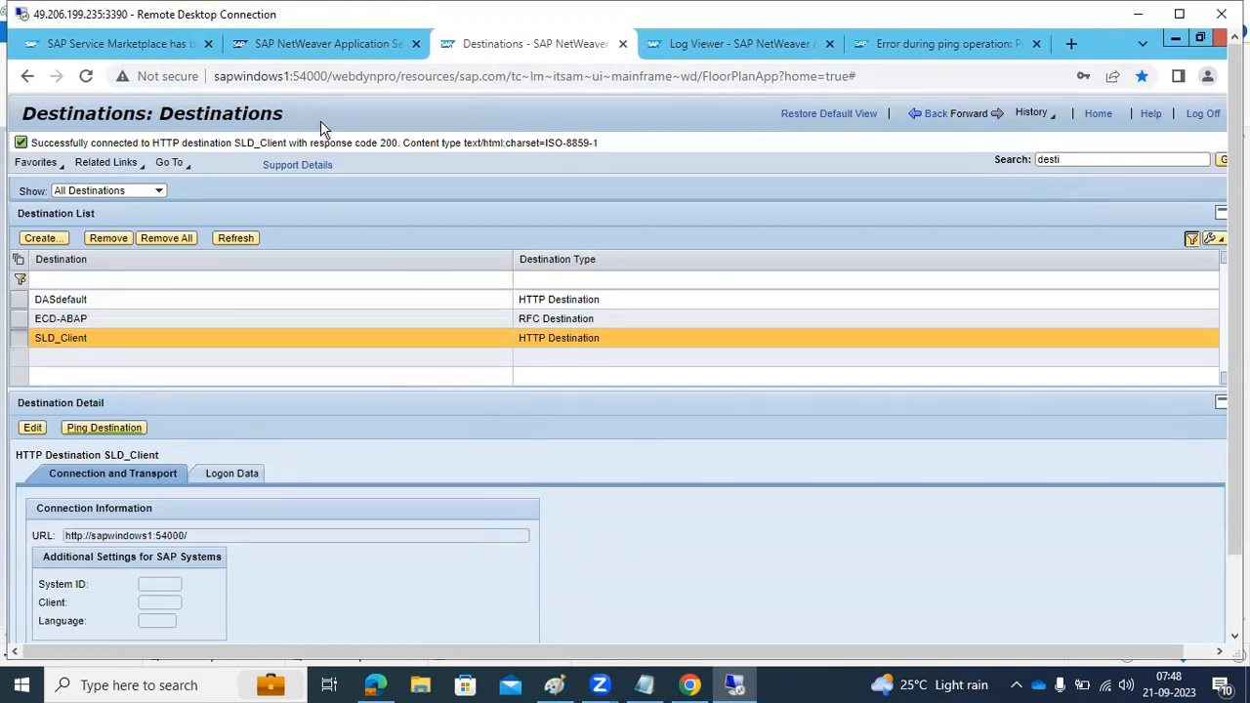
{"action": "left_click", "coordinate": [313, 44]}
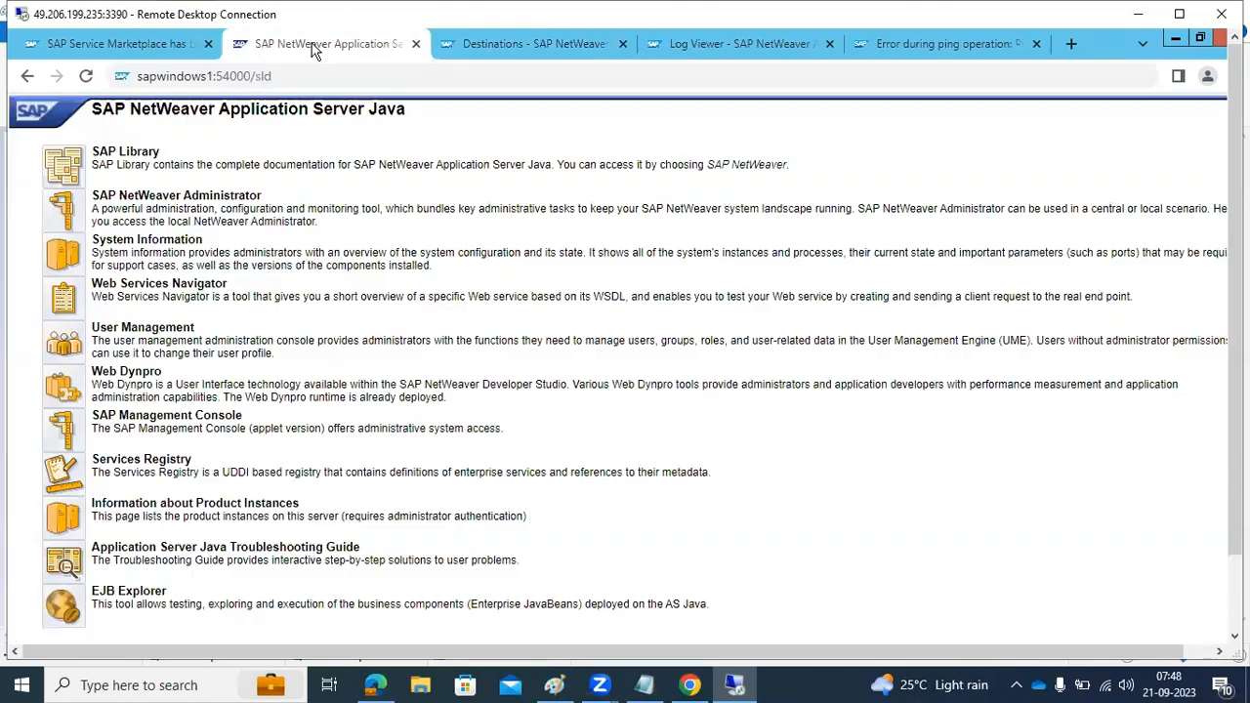
{"action": "left_click", "coordinate": [552, 44]}
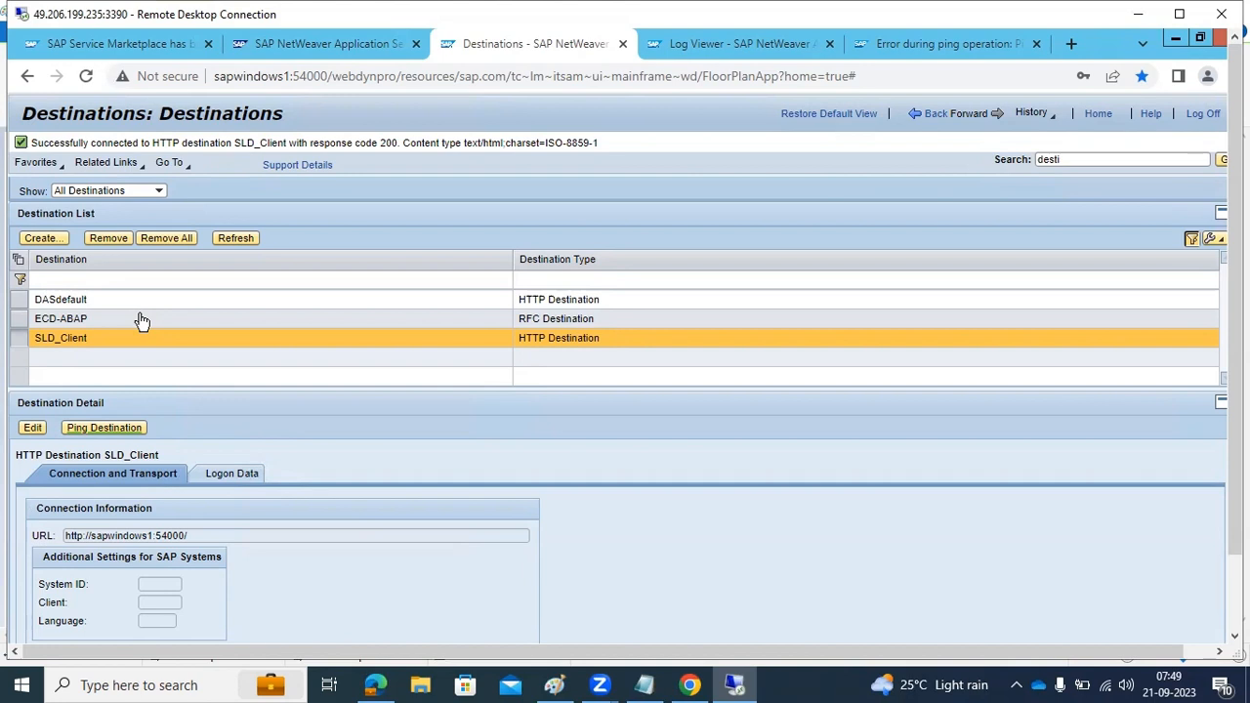
Start a new HTTP destination named SLD_DataSupplier on the local Java system and proceed to its connection settings
{"action": "left_click", "coordinate": [40, 238]}
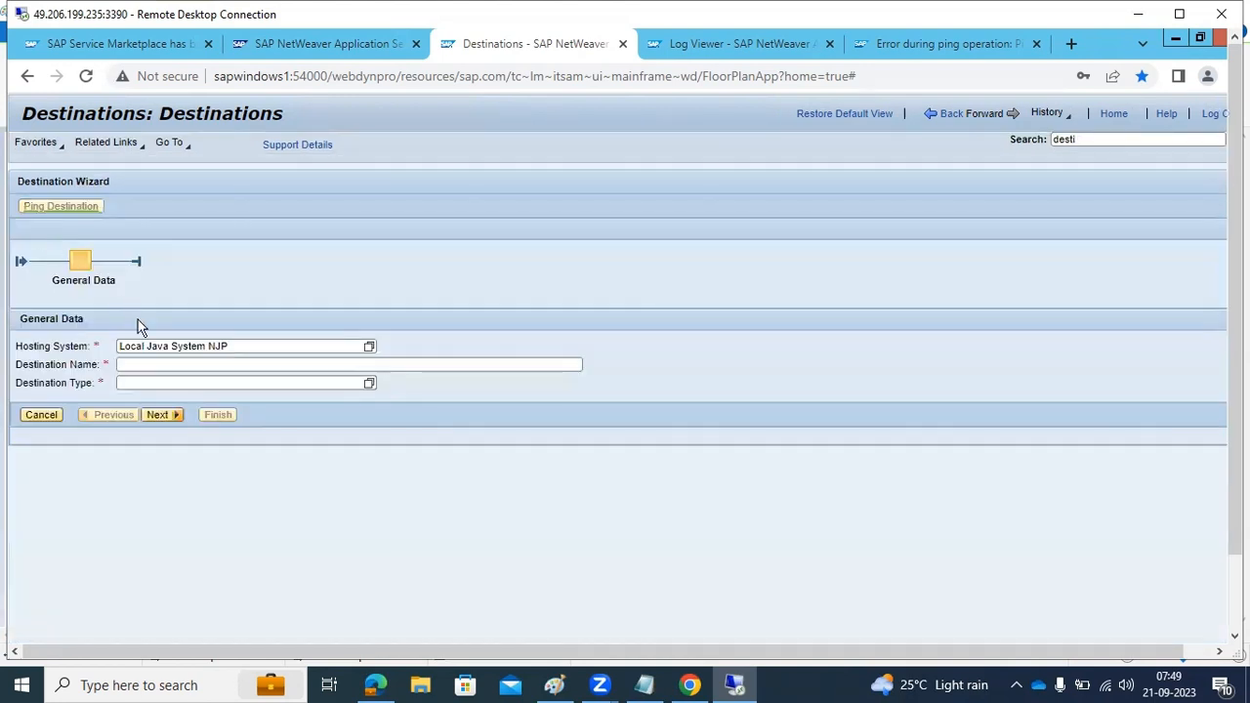
{"action": "left_click", "coordinate": [167, 364]}
{"action": "type", "text": "SLD_DataApp"}
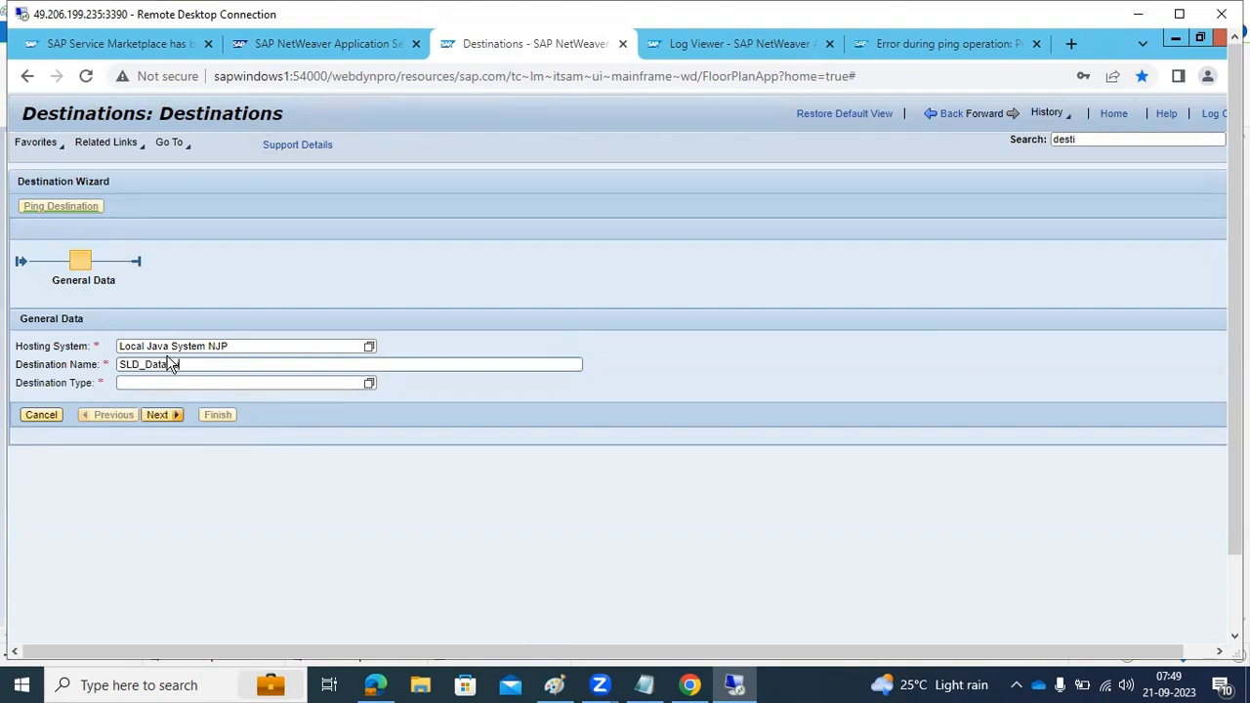
{"action": "type", "text": "lier"}
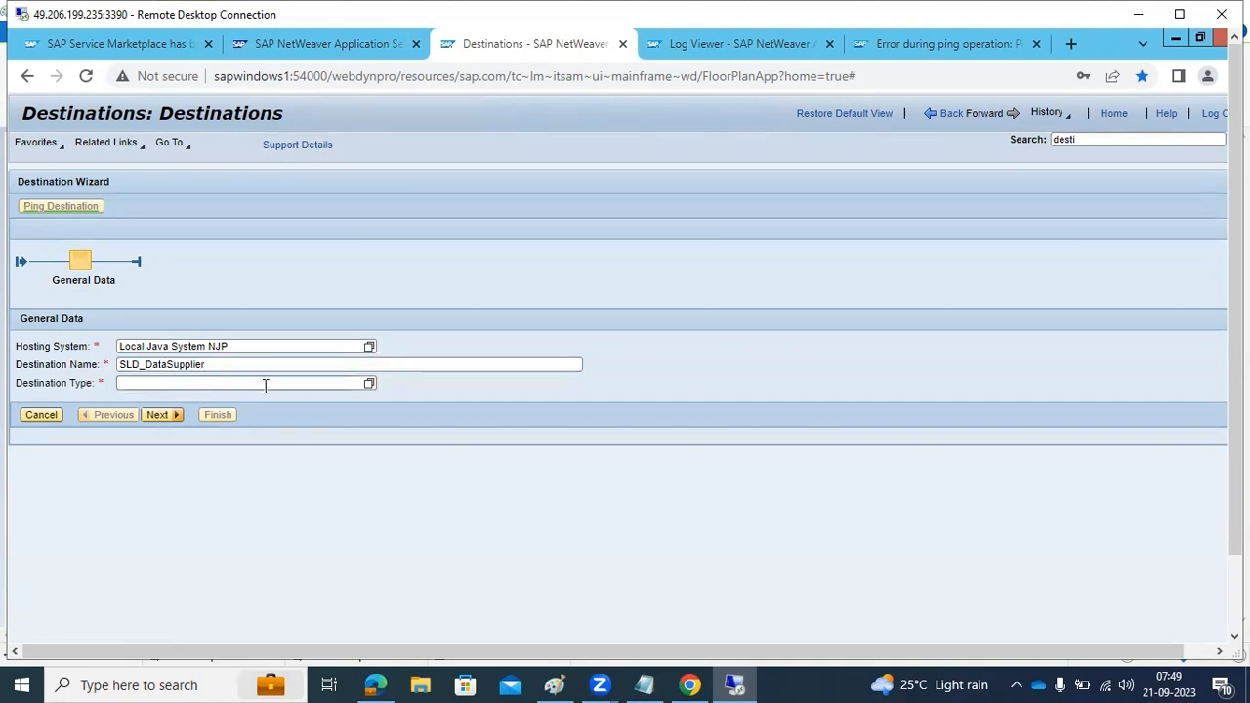
{"action": "left_click", "coordinate": [369, 383]}
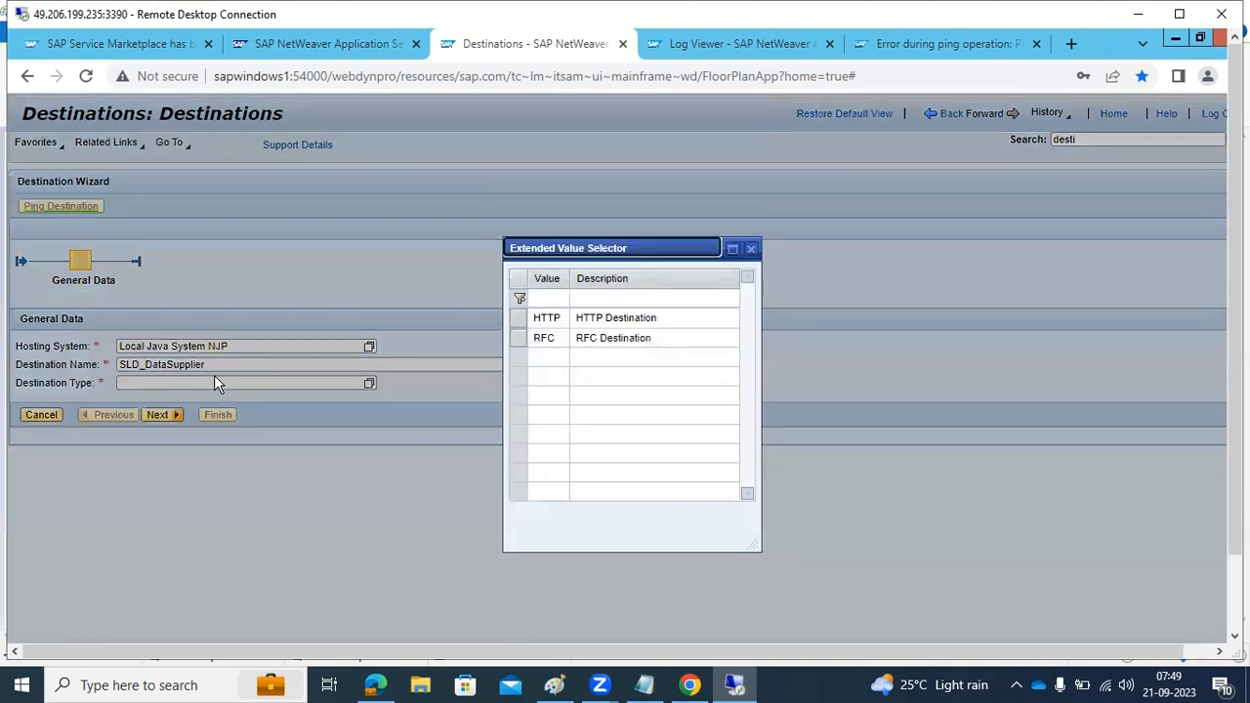
{"action": "left_click", "coordinate": [579, 322]}
{"action": "left_click", "coordinate": [152, 418]}
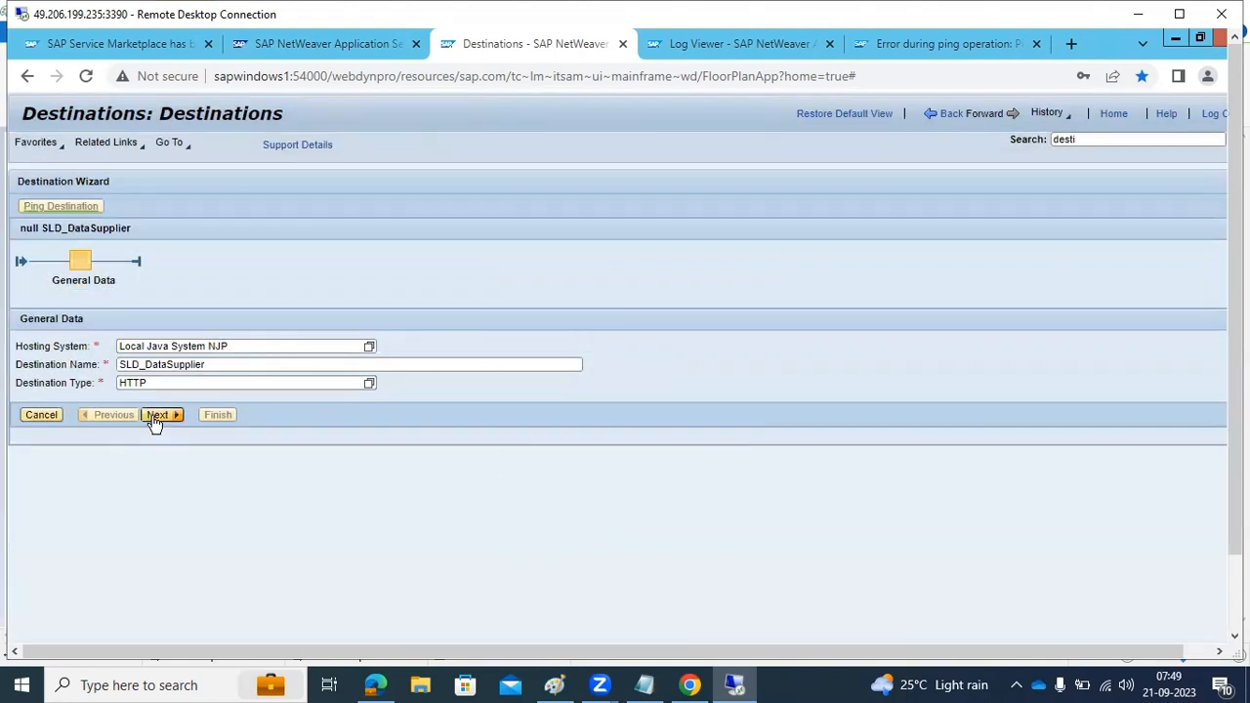
{"action": "left_click", "coordinate": [126, 377]}
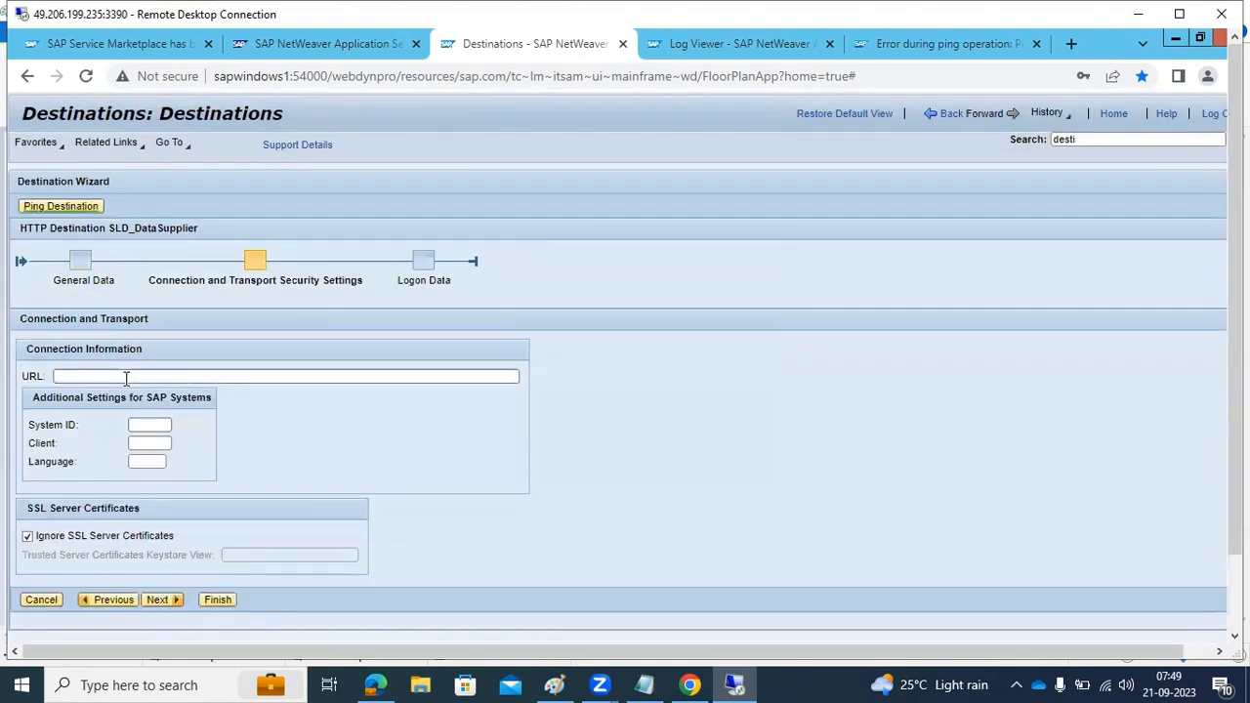
{"action": "key", "text": "ctrl+v"}
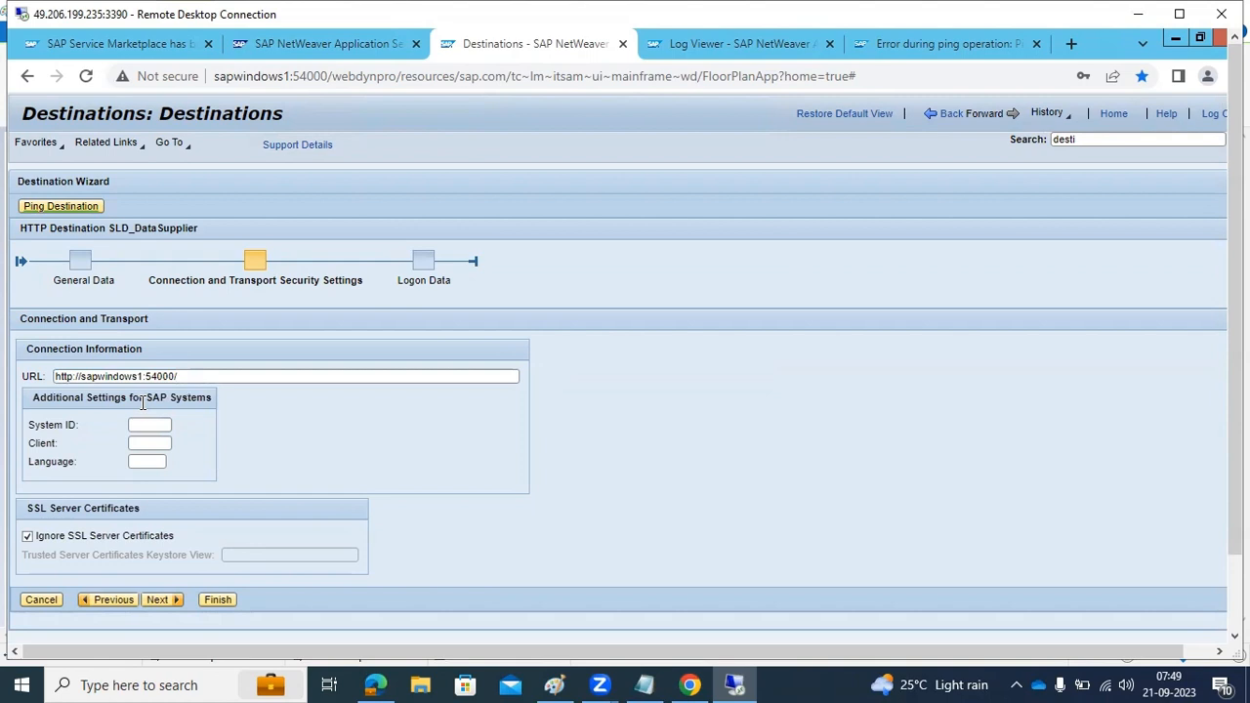
{"action": "type", "text": "sld/ds"}
{"action": "left_click", "coordinate": [159, 600]}
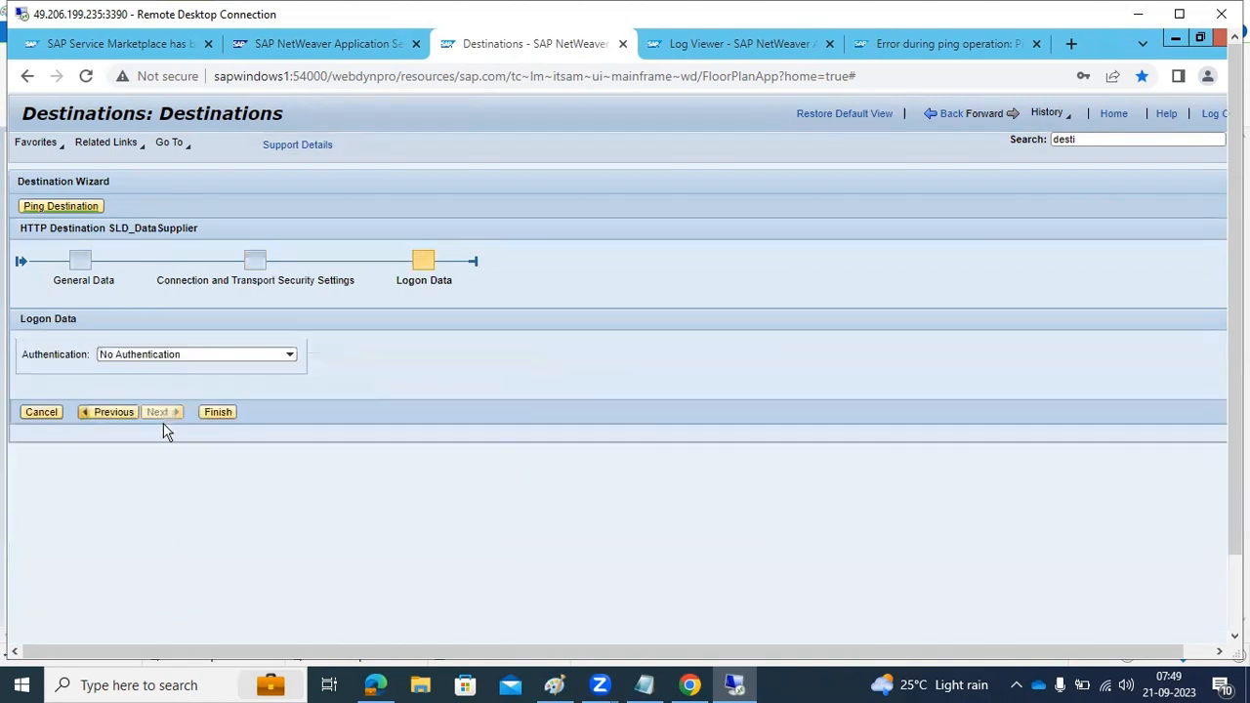
Give SLD_DataSupplier Basic authentication with the saved administrator user name and password, save the destination, and ping it
{"action": "left_click", "coordinate": [282, 353]}
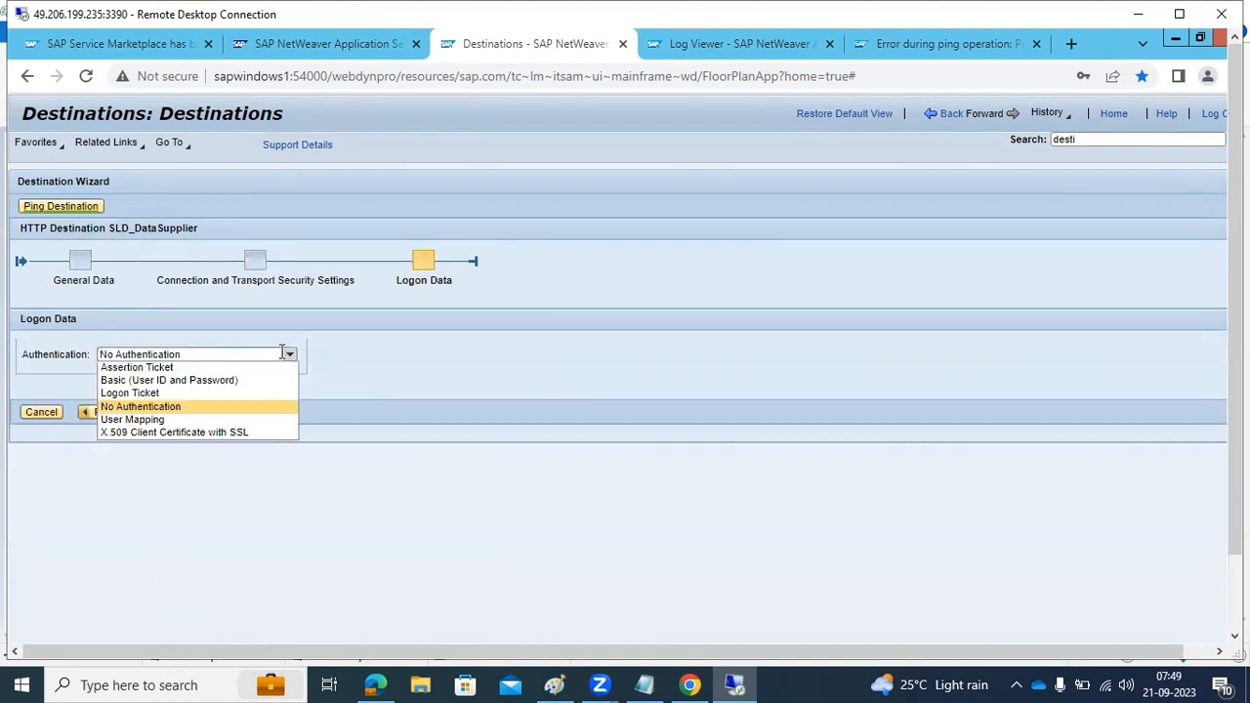
{"action": "left_click", "coordinate": [137, 380]}
{"action": "left_click", "coordinate": [127, 434]}
{"action": "left_click", "coordinate": [167, 478]}
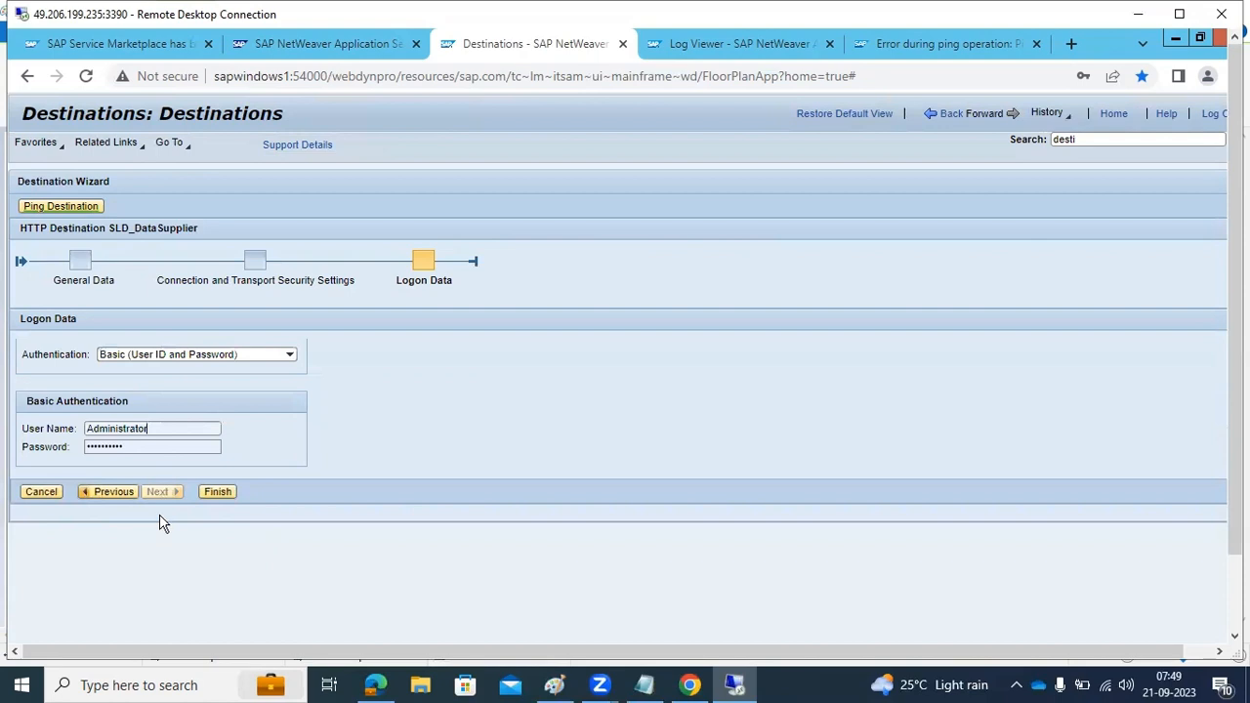
{"action": "left_click", "coordinate": [215, 493]}
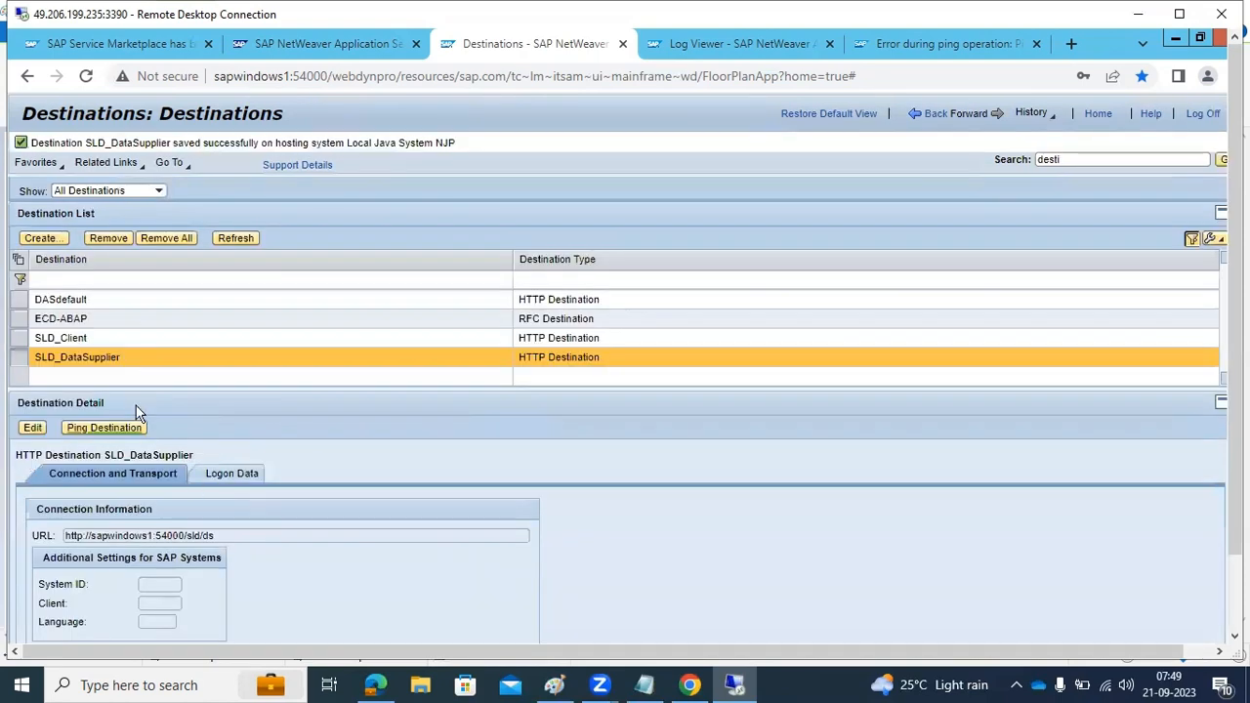
{"action": "left_click", "coordinate": [104, 429]}
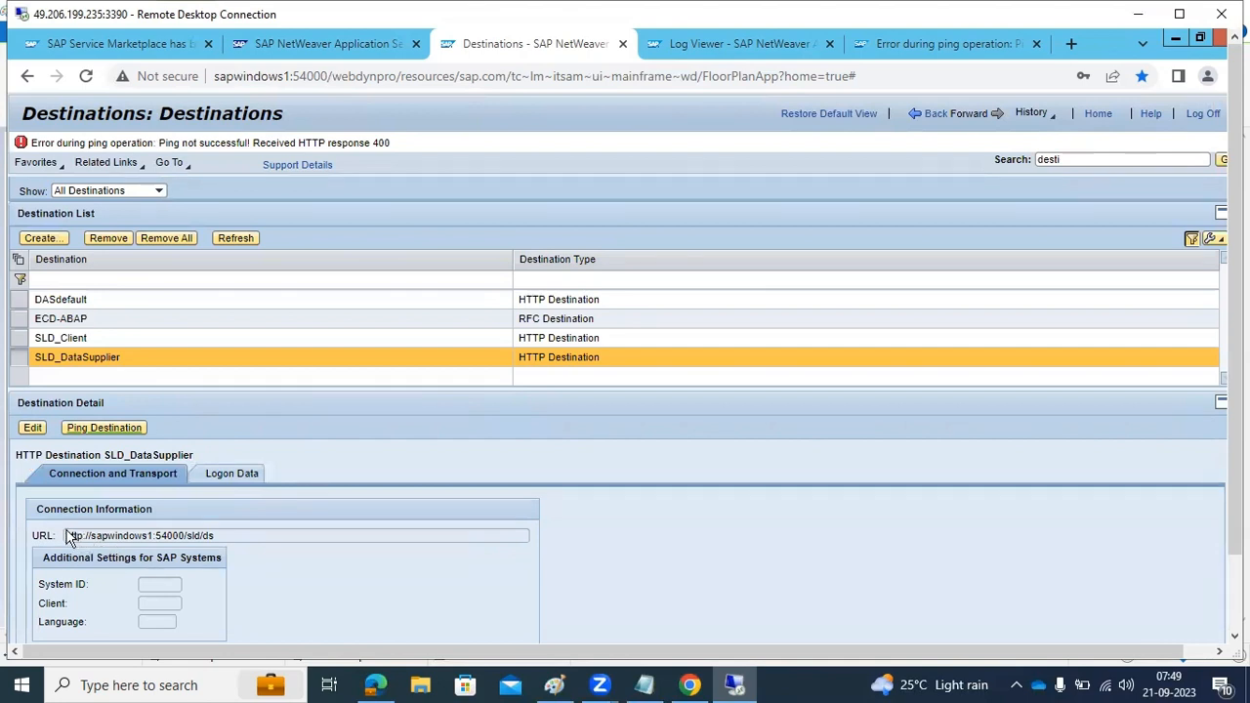
Select the SLD_DataSupplier URL, then search the web in a new browser tab for "sld data supplier destination configuration"
{"action": "left_click_drag", "start_coordinate": [66, 536], "coordinate": [202, 535]}
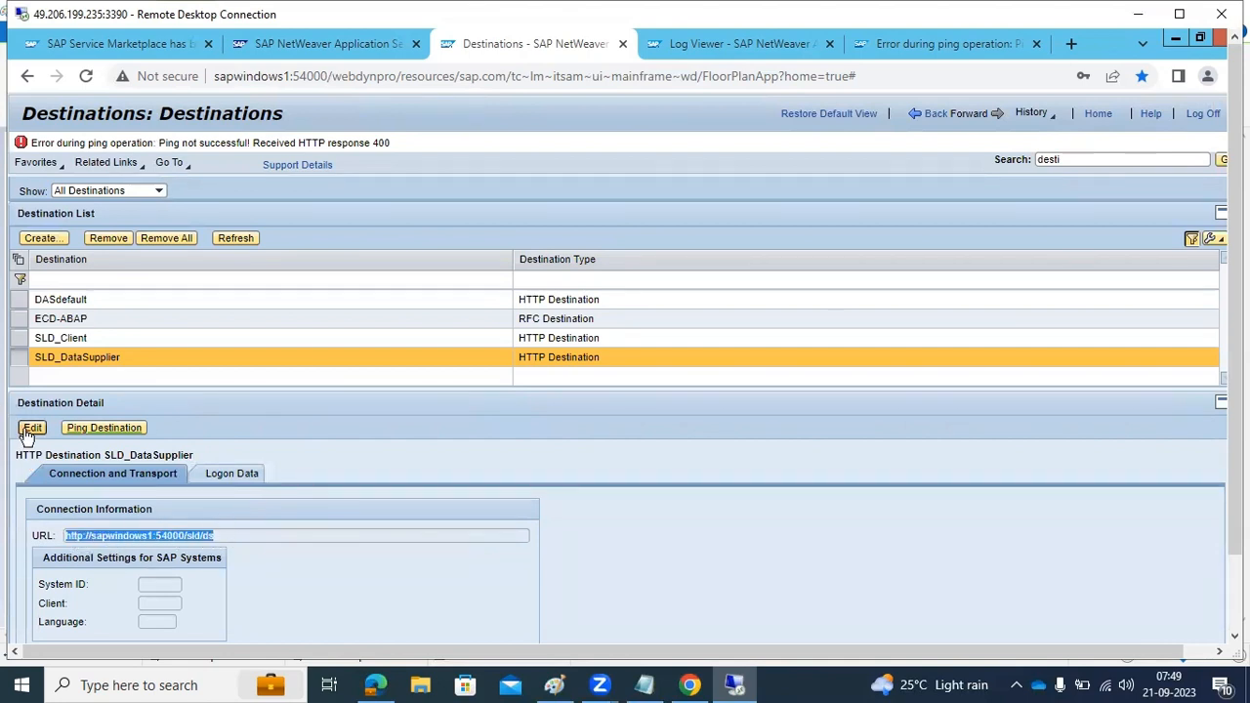
{"action": "left_click", "coordinate": [1071, 44]}
{"action": "type", "text": "SLD"}
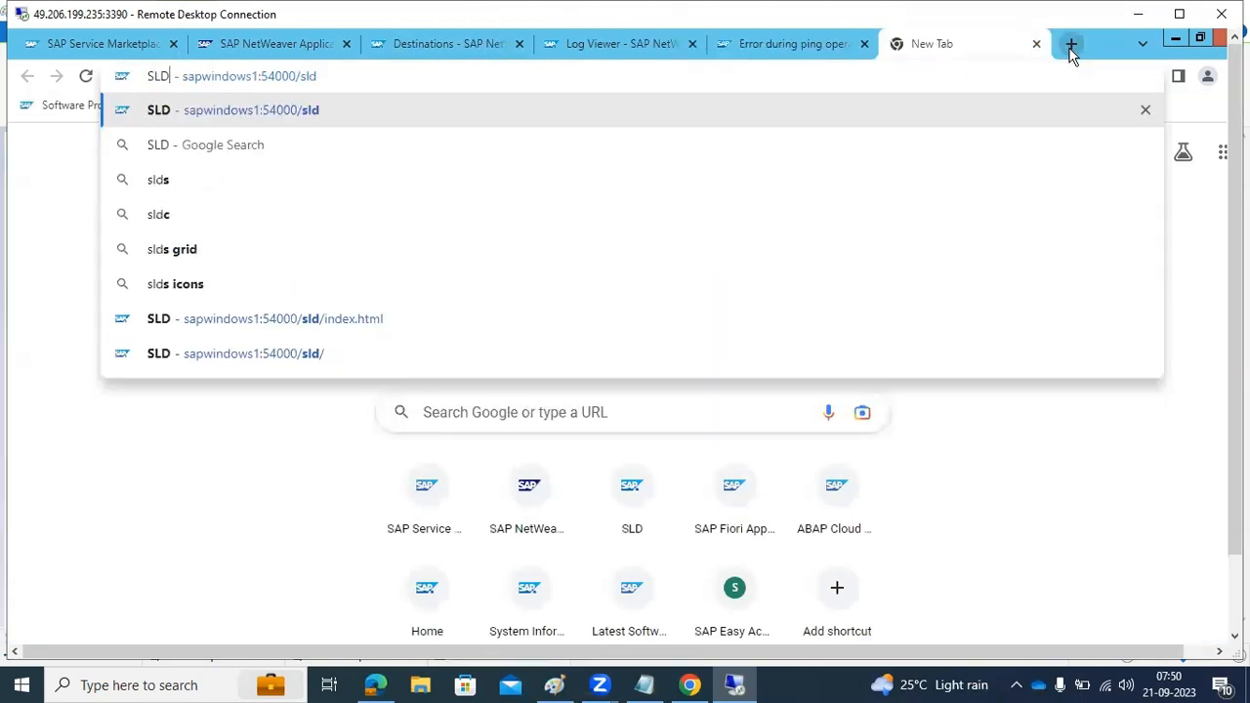
{"action": "type", "text": " data supplier "}
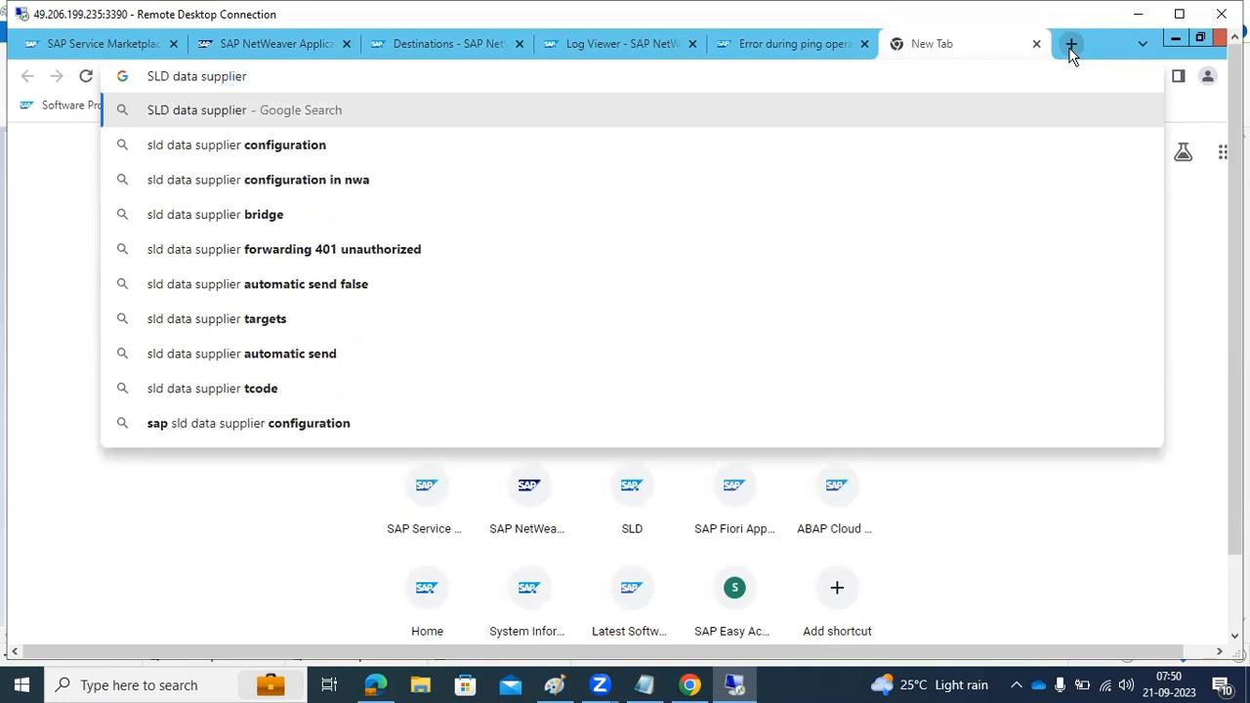
{"action": "type", "text": "desit"}
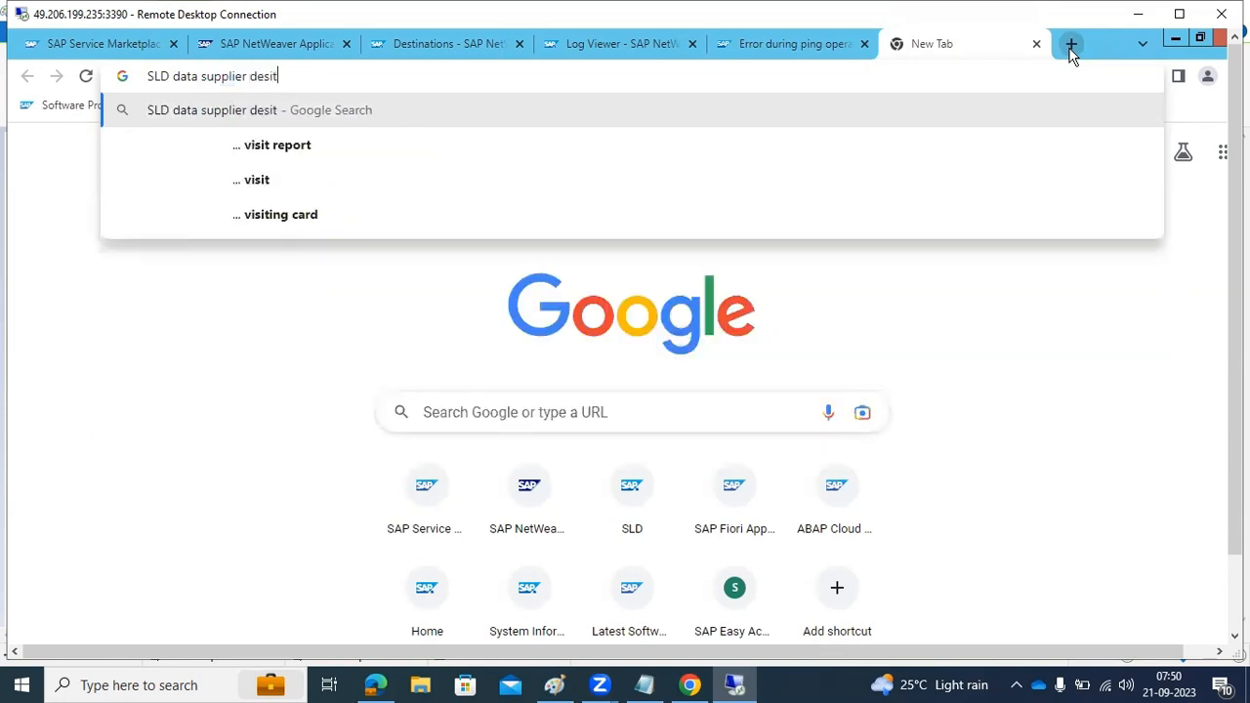
{"action": "key", "text": "BackSpace"}
{"action": "key", "text": "BackSpace"}
{"action": "type", "text": "tination config"}
{"action": "left_click", "coordinate": [391, 159]}
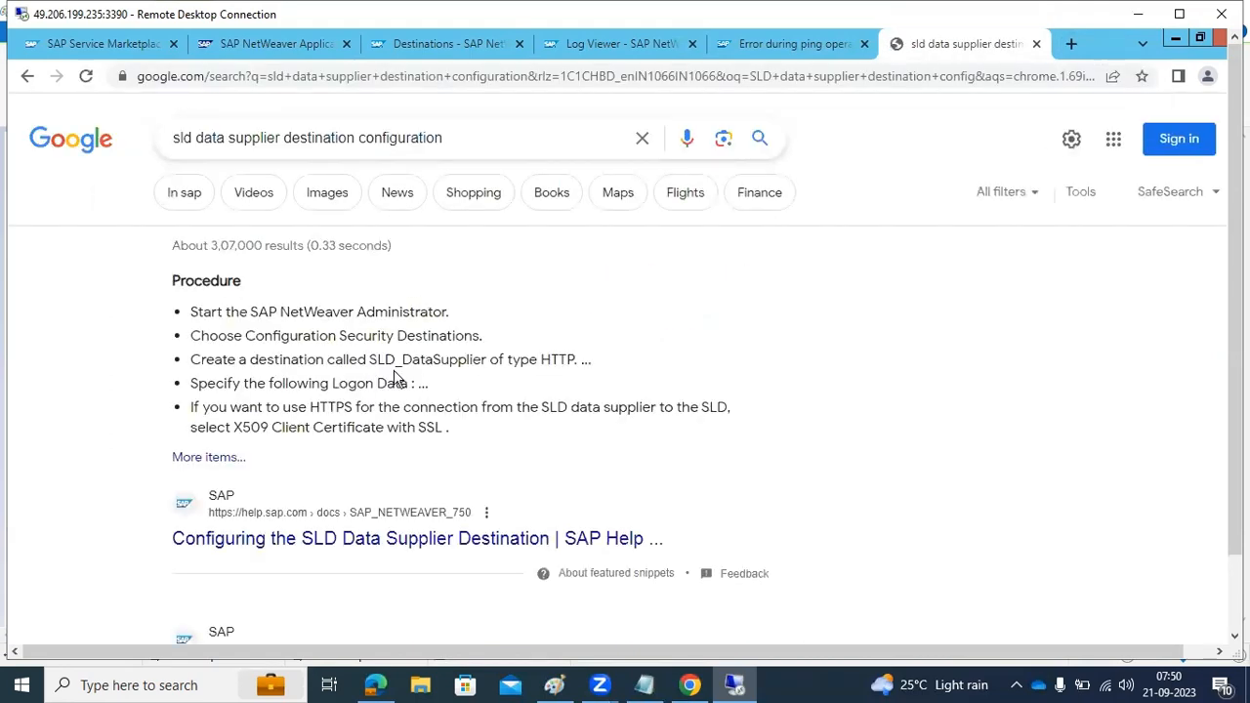
Open the SAP Help page on configuring the SLD Data Supplier destination and read the procedure for the name, URL format and logon data
{"action": "left_click_drag", "start_coordinate": [369, 359], "coordinate": [476, 357]}
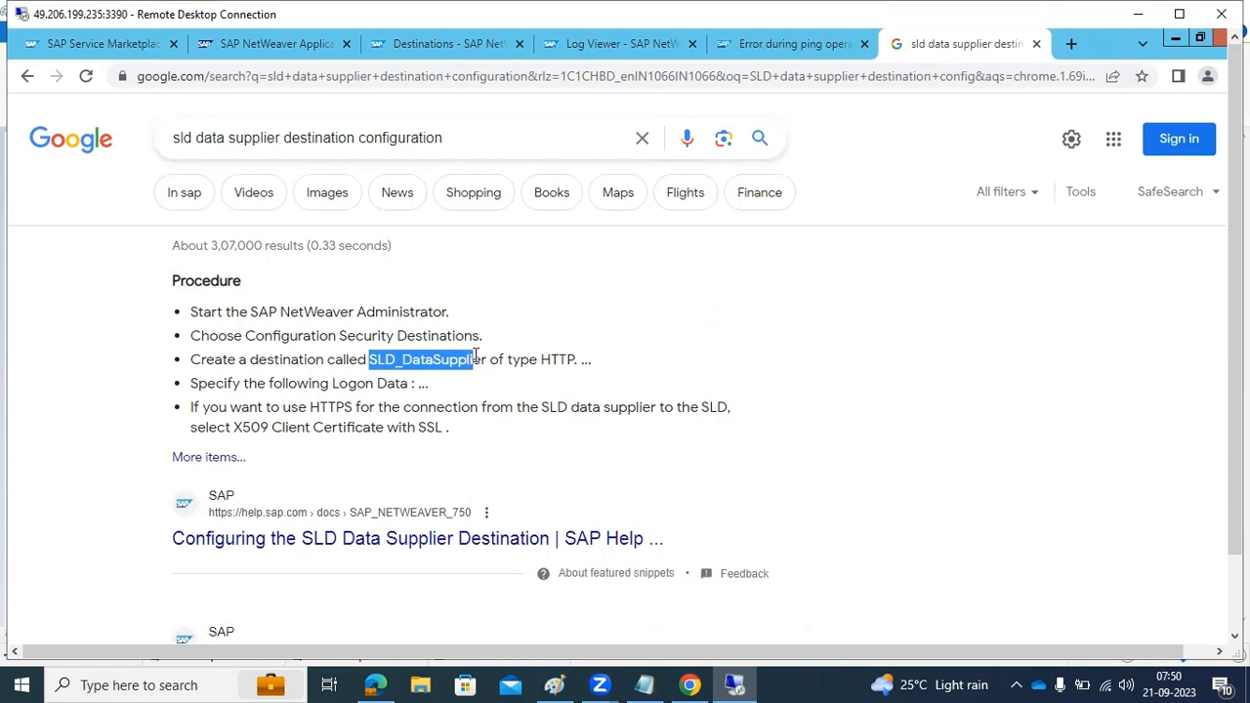
{"action": "left_click", "coordinate": [332, 543]}
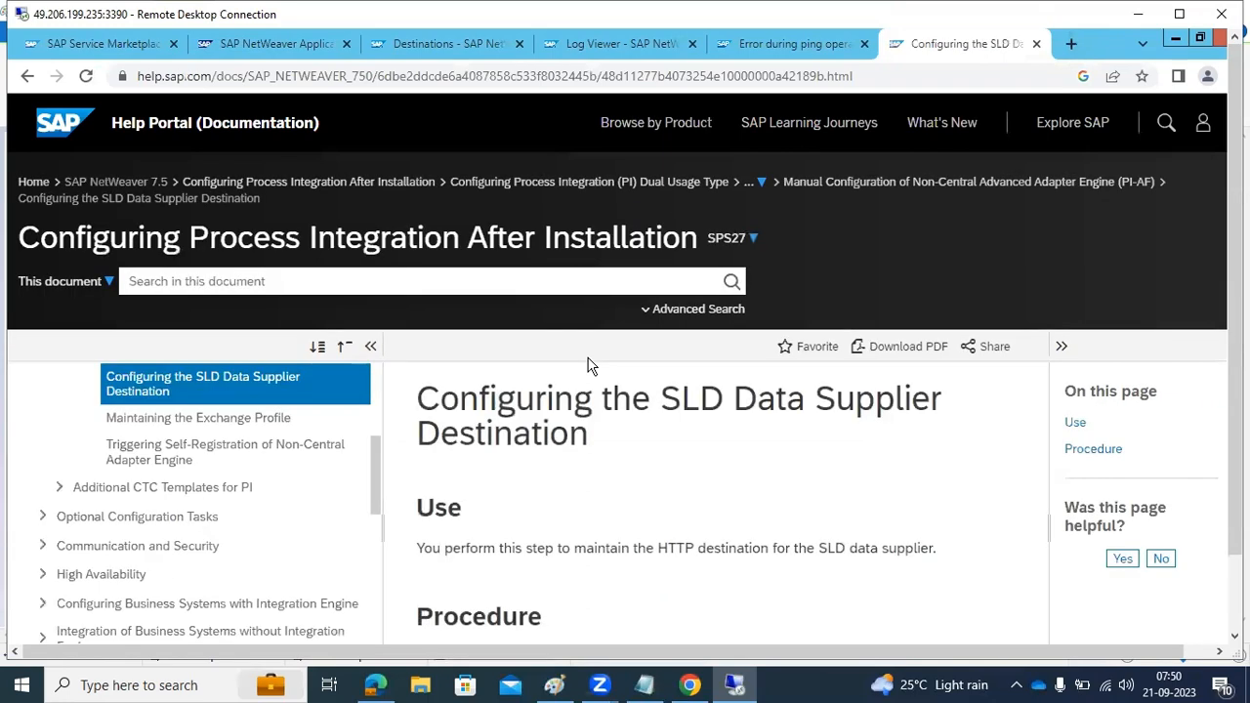
{"action": "scroll", "coordinate": [590, 367], "scroll_direction": "down", "scroll_amount": 5}
{"action": "left_click_drag", "start_coordinate": [619, 306], "coordinate": [733, 307]}
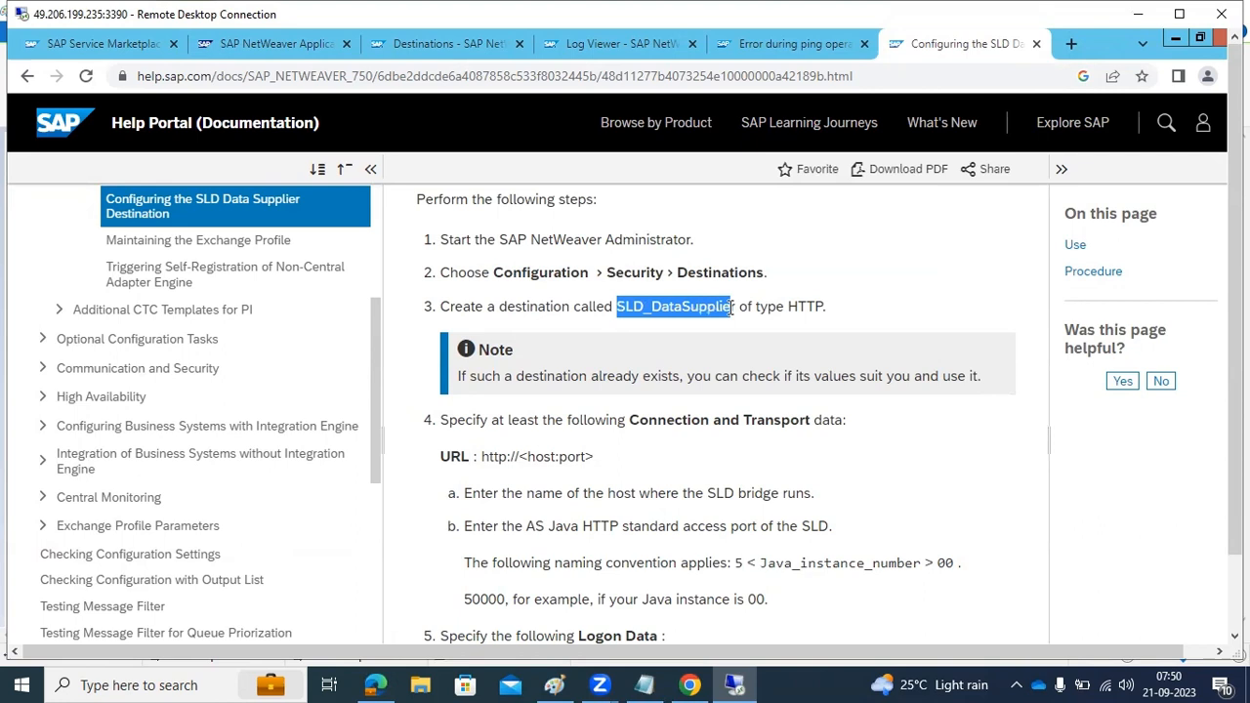
{"action": "scroll", "coordinate": [657, 412], "scroll_direction": "down", "scroll_amount": 1}
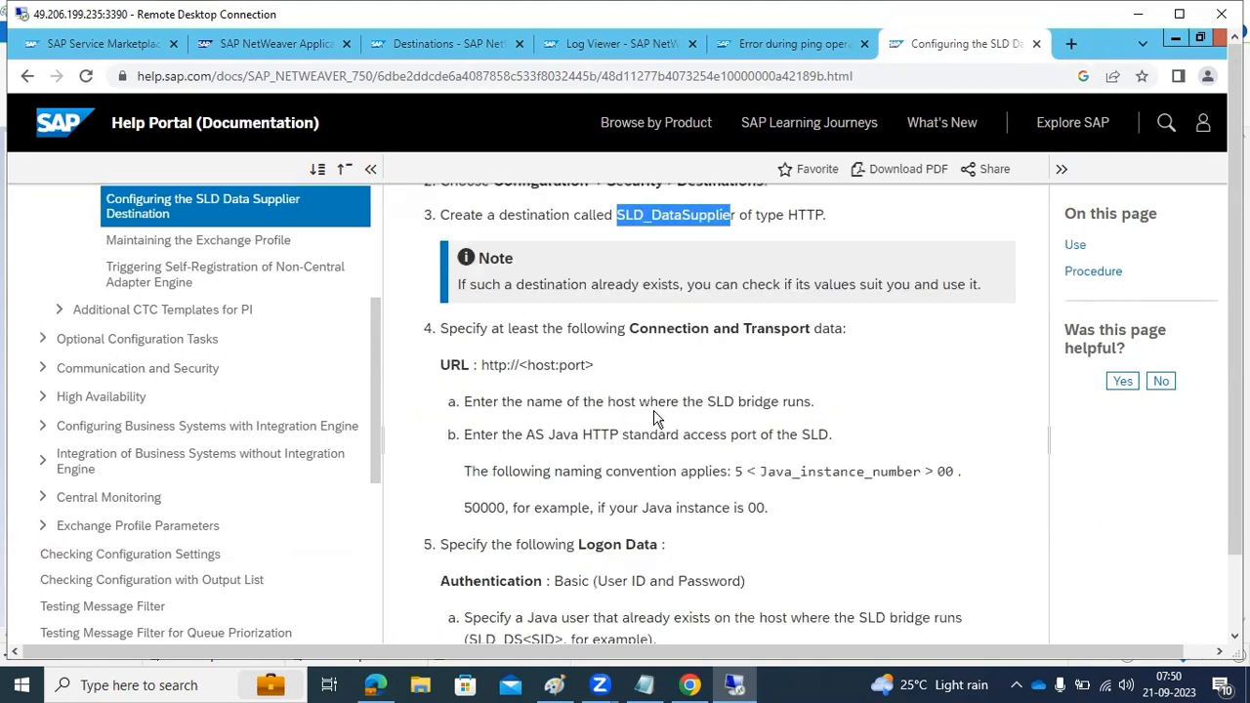
{"action": "left_click_drag", "start_coordinate": [483, 364], "coordinate": [608, 374]}
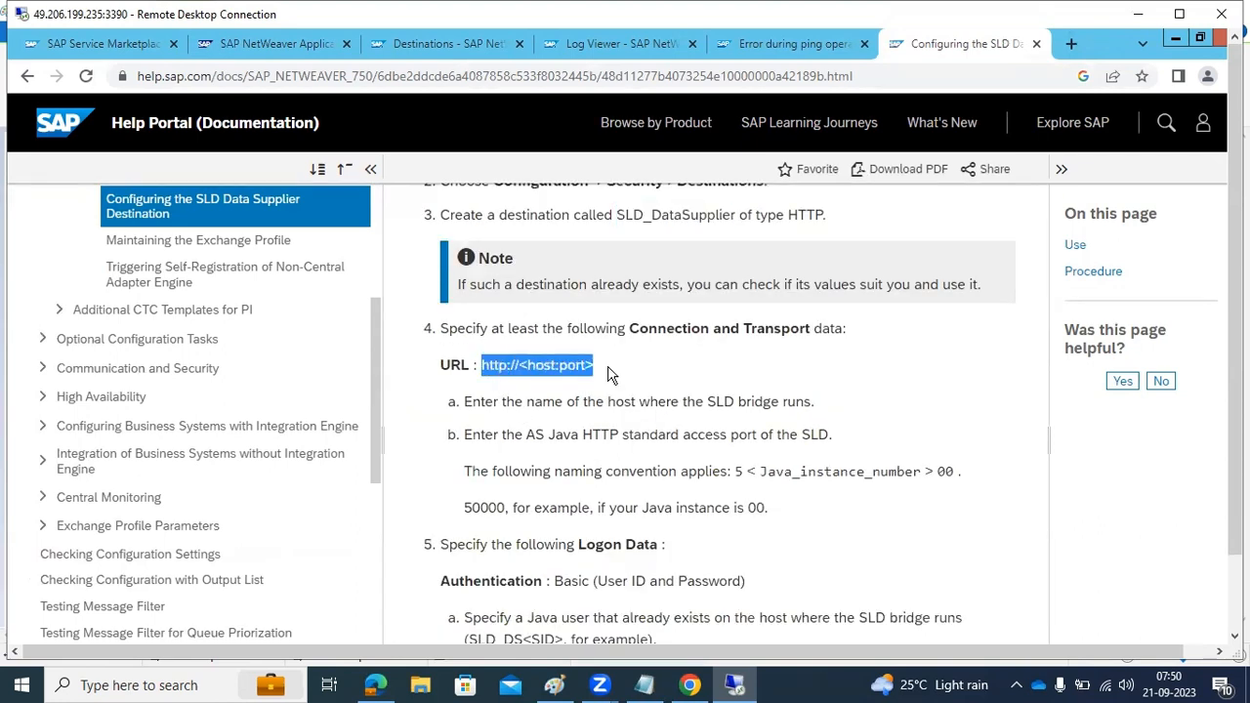
{"action": "scroll", "coordinate": [607, 374], "scroll_direction": "down", "scroll_amount": 4}
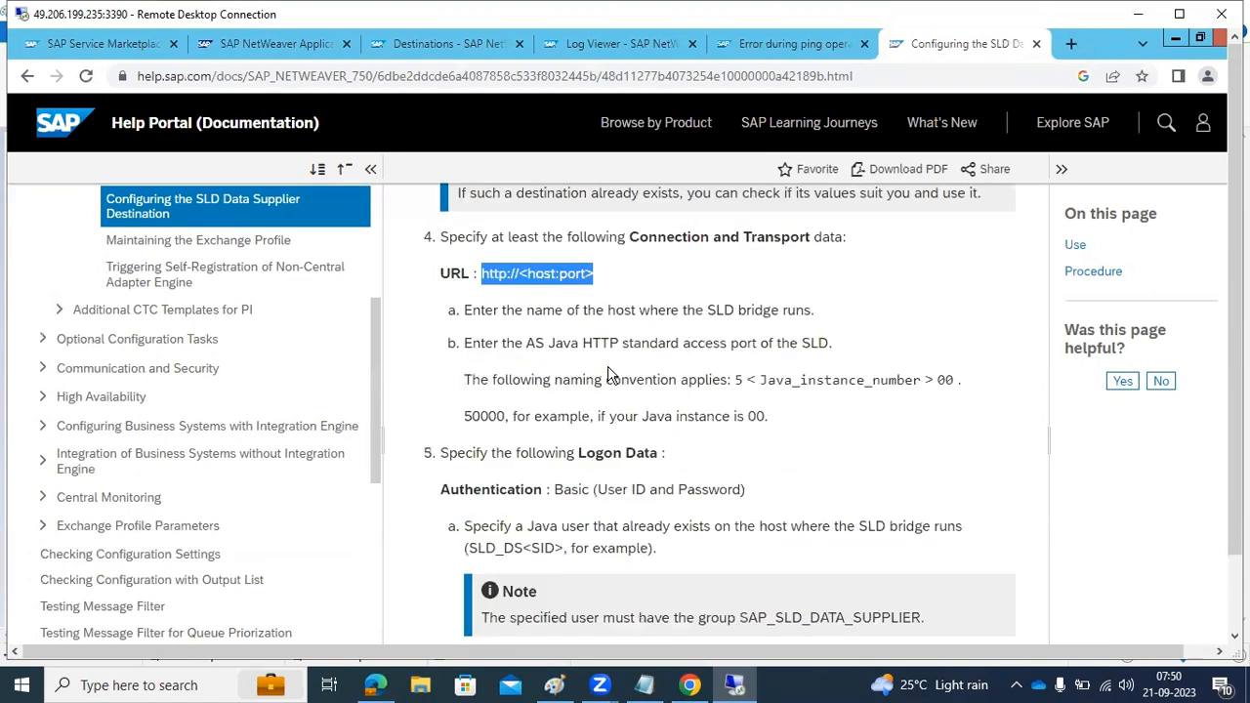
{"action": "scroll", "coordinate": [607, 374], "scroll_direction": "down", "scroll_amount": 4}
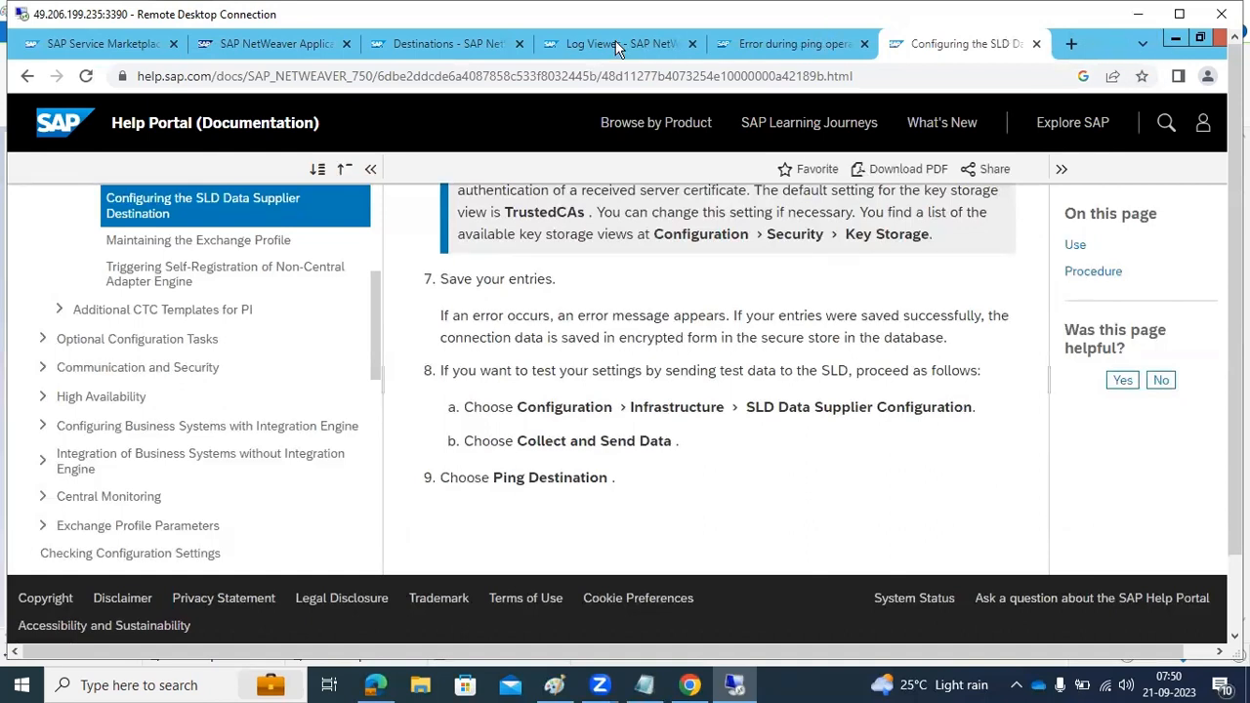
{"action": "left_click", "coordinate": [697, 54]}
{"action": "left_click", "coordinate": [766, 51]}
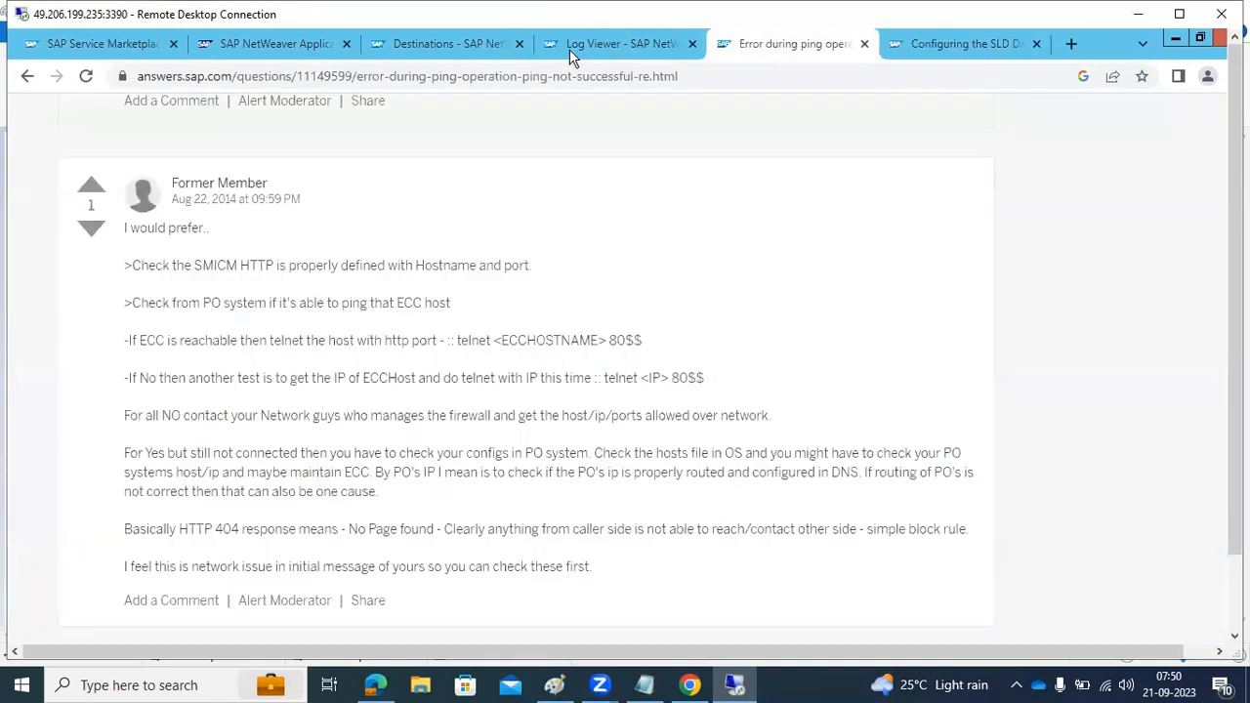
{"action": "left_click", "coordinate": [463, 49]}
{"action": "left_click", "coordinate": [35, 428]}
{"action": "left_click_drag", "start_coordinate": [191, 524], "coordinate": [220, 525]}
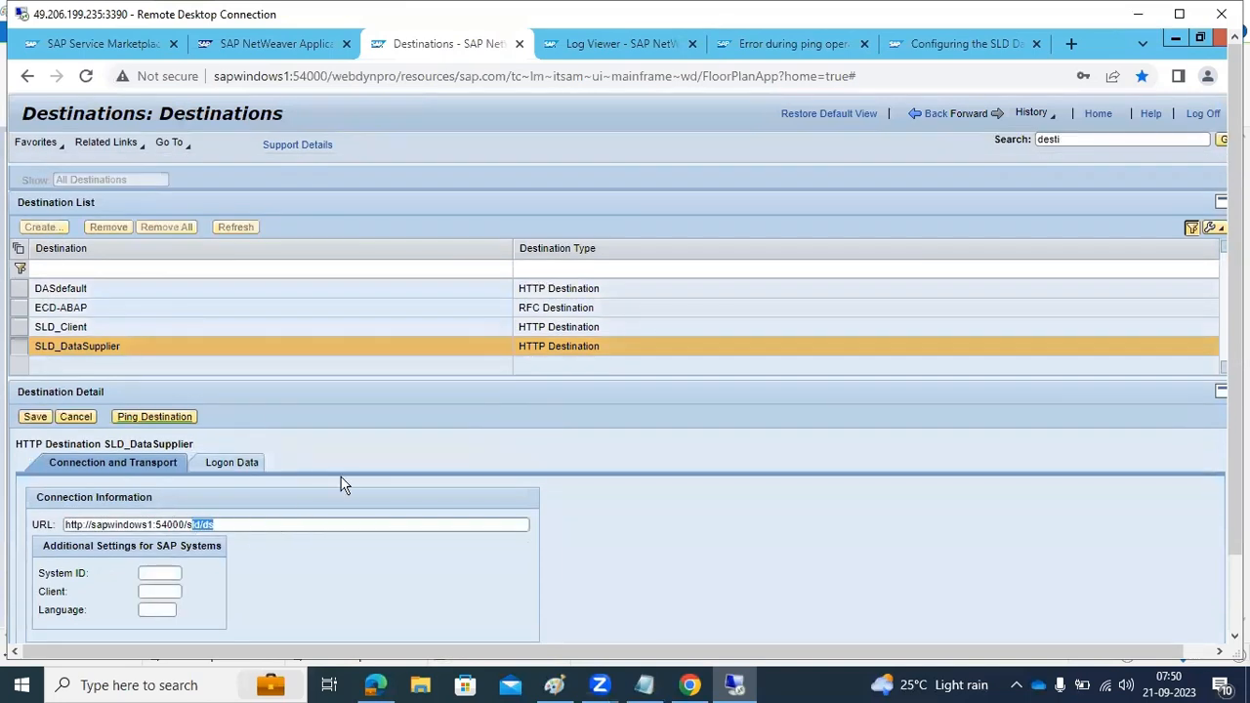
{"action": "key", "text": "BackSpace"}
{"action": "key", "text": "BackSpace"}
{"action": "left_click", "coordinate": [35, 420]}
{"action": "left_click", "coordinate": [78, 434]}
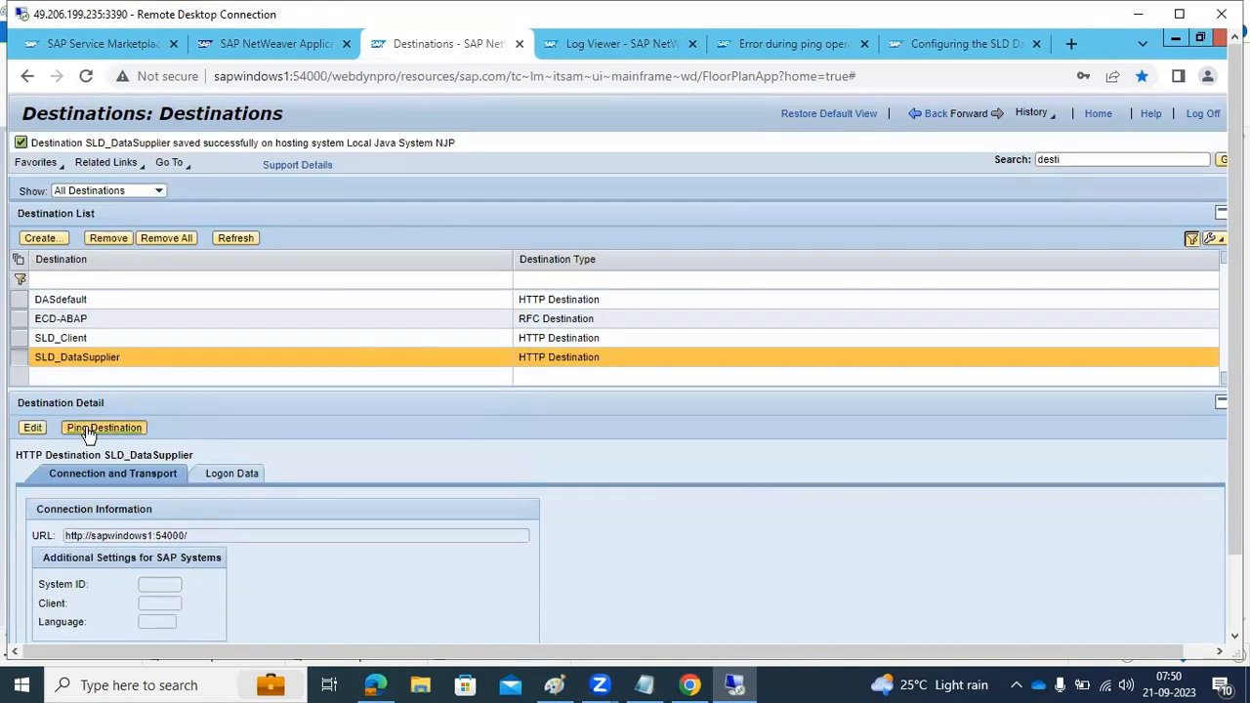
Review the SAP Help procedure for the SLD Data Supplier destination, from the connection data through to sending test data to the SLD
{"action": "left_click", "coordinate": [967, 43]}
{"action": "scroll", "coordinate": [533, 375], "scroll_direction": "up", "scroll_amount": 10}
{"action": "scroll", "coordinate": [532, 374], "scroll_direction": "up", "scroll_amount": 2}
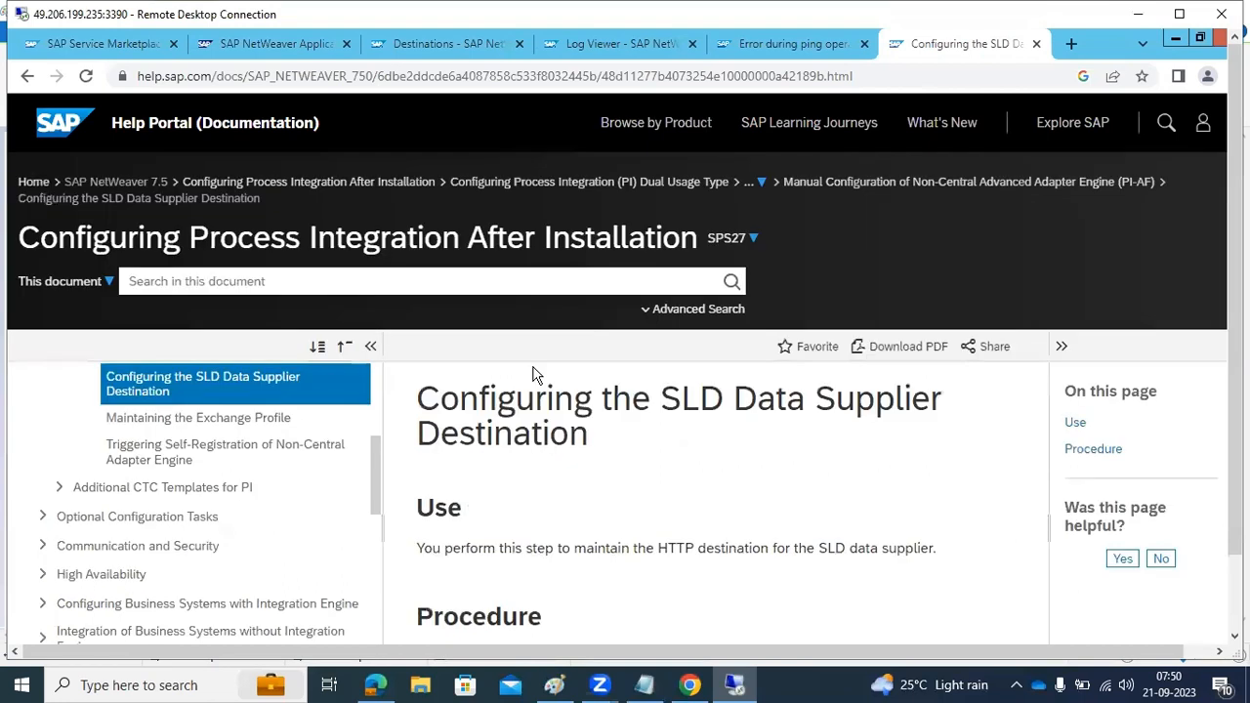
{"action": "left_click_drag", "start_coordinate": [500, 397], "coordinate": [718, 434]}
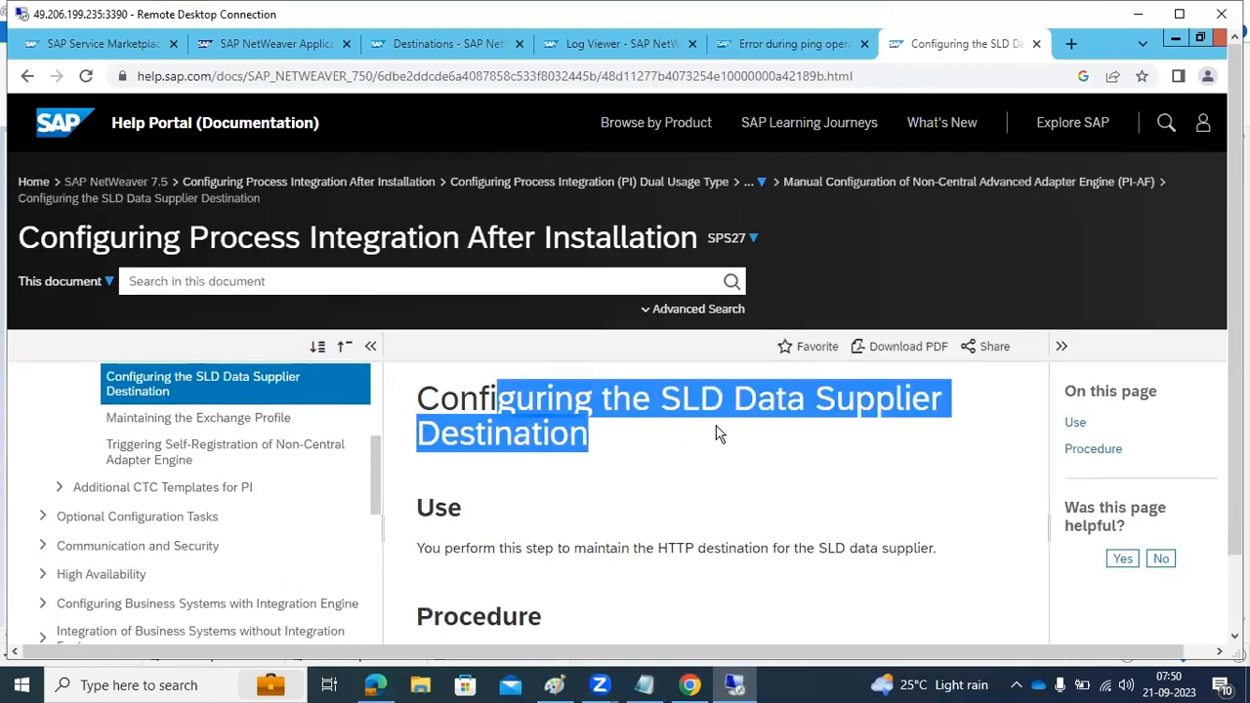
{"action": "left_click_drag", "start_coordinate": [507, 238], "coordinate": [647, 239]}
{"action": "scroll", "coordinate": [688, 479], "scroll_direction": "down", "scroll_amount": 3}
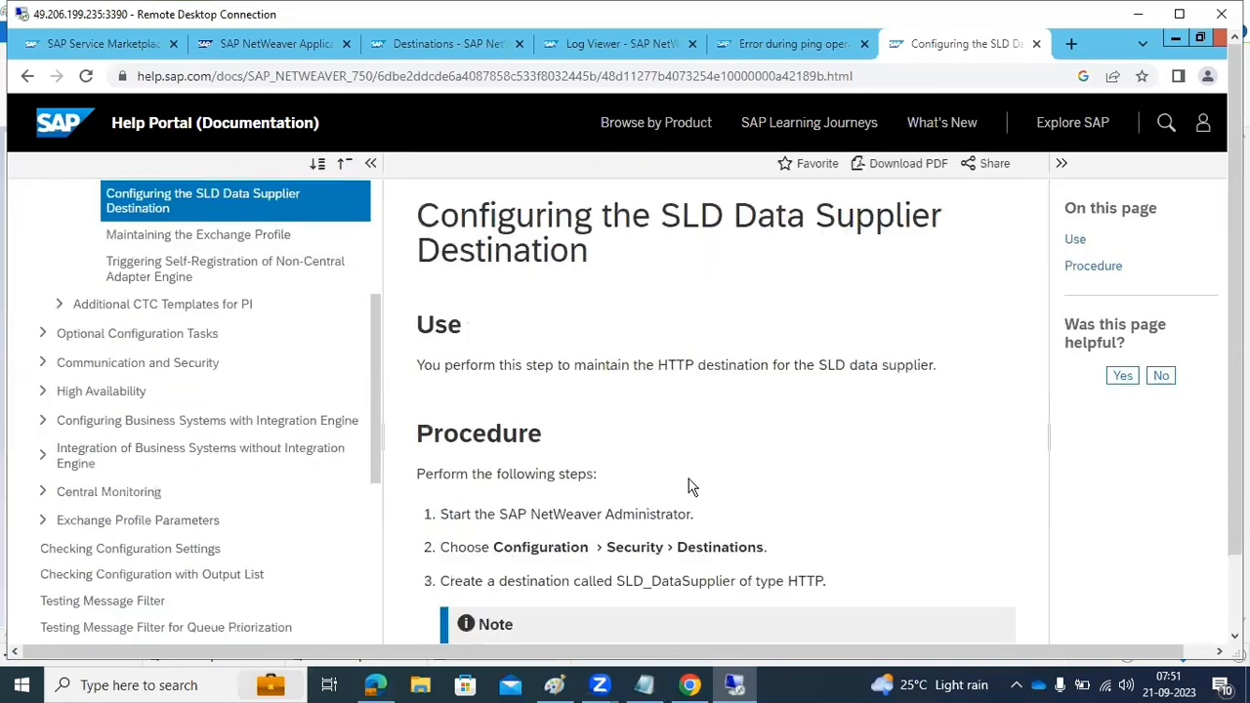
{"action": "scroll", "coordinate": [691, 481], "scroll_direction": "down", "scroll_amount": 1}
{"action": "left_click_drag", "start_coordinate": [694, 363], "coordinate": [730, 364]}
{"action": "left_click_drag", "start_coordinate": [621, 398], "coordinate": [723, 397]}
{"action": "scroll", "coordinate": [721, 398], "scroll_direction": "down", "scroll_amount": 3}
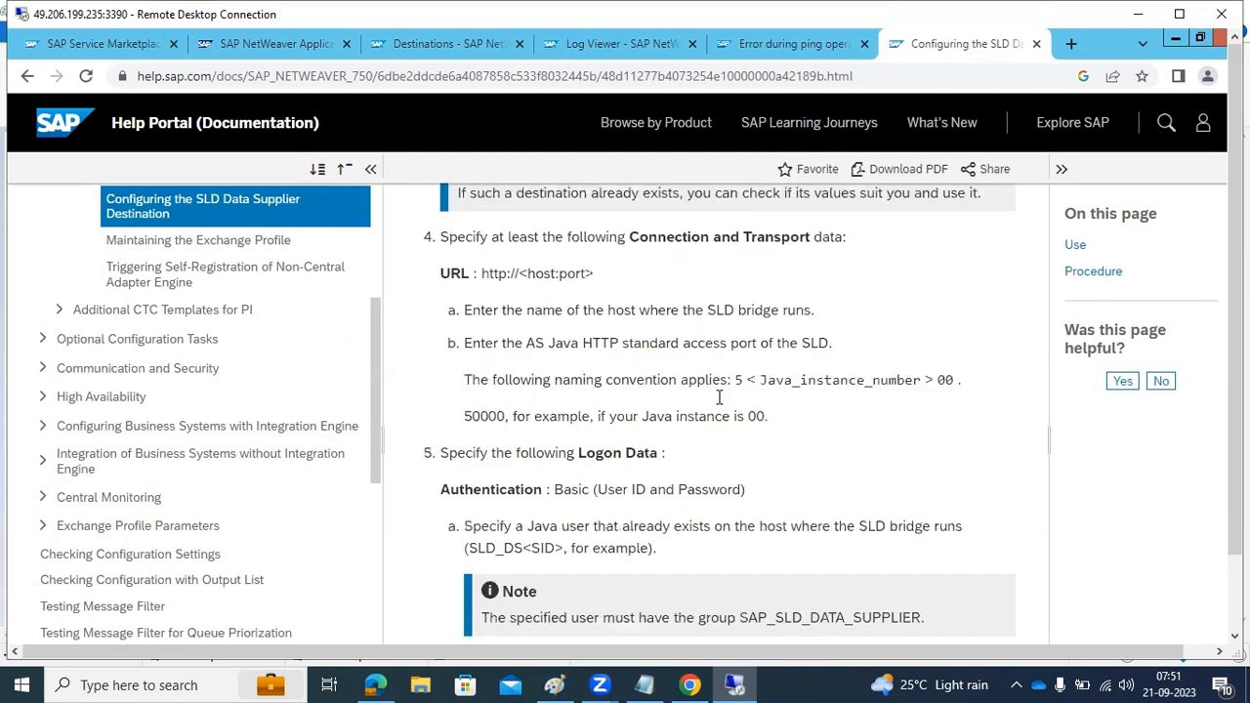
{"action": "scroll", "coordinate": [533, 430], "scroll_direction": "down", "scroll_amount": 7}
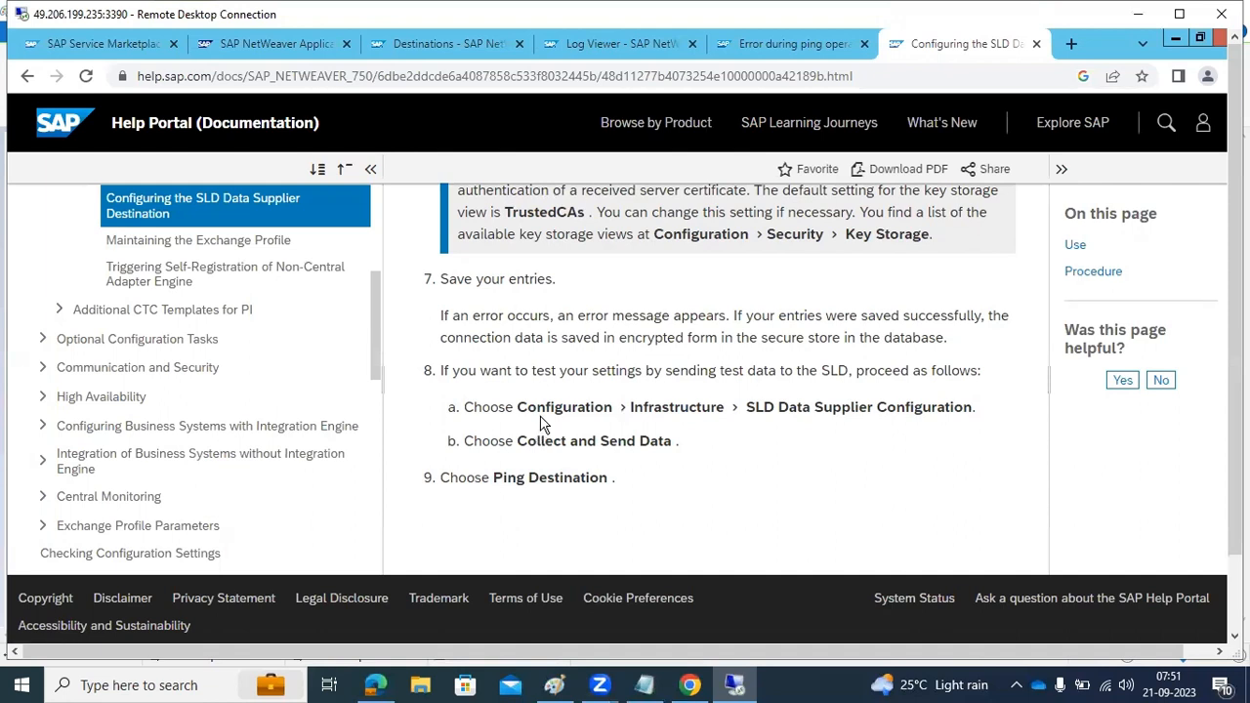
Return to NetWeaver Administrator, find the SLD Data Supplier configuration with the search term "sld", and run Collect and Send Data
{"action": "left_click", "coordinate": [448, 45]}
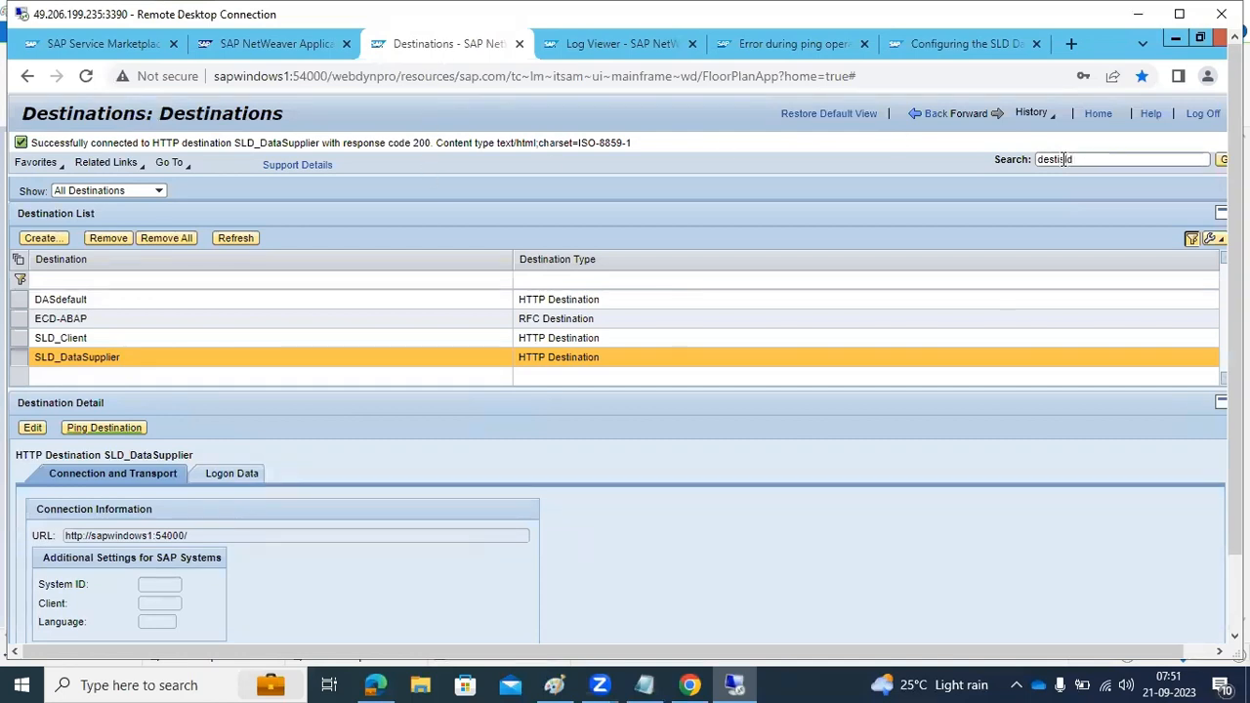
{"action": "key", "text": "BackSpace"}
{"action": "key", "text": "BackSpace"}
{"action": "key", "text": "BackSpace"}
{"action": "key", "text": "BackSpace"}
{"action": "key", "text": "BackSpace"}
{"action": "key", "text": "BackSpace"}
{"action": "key", "text": "Return"}
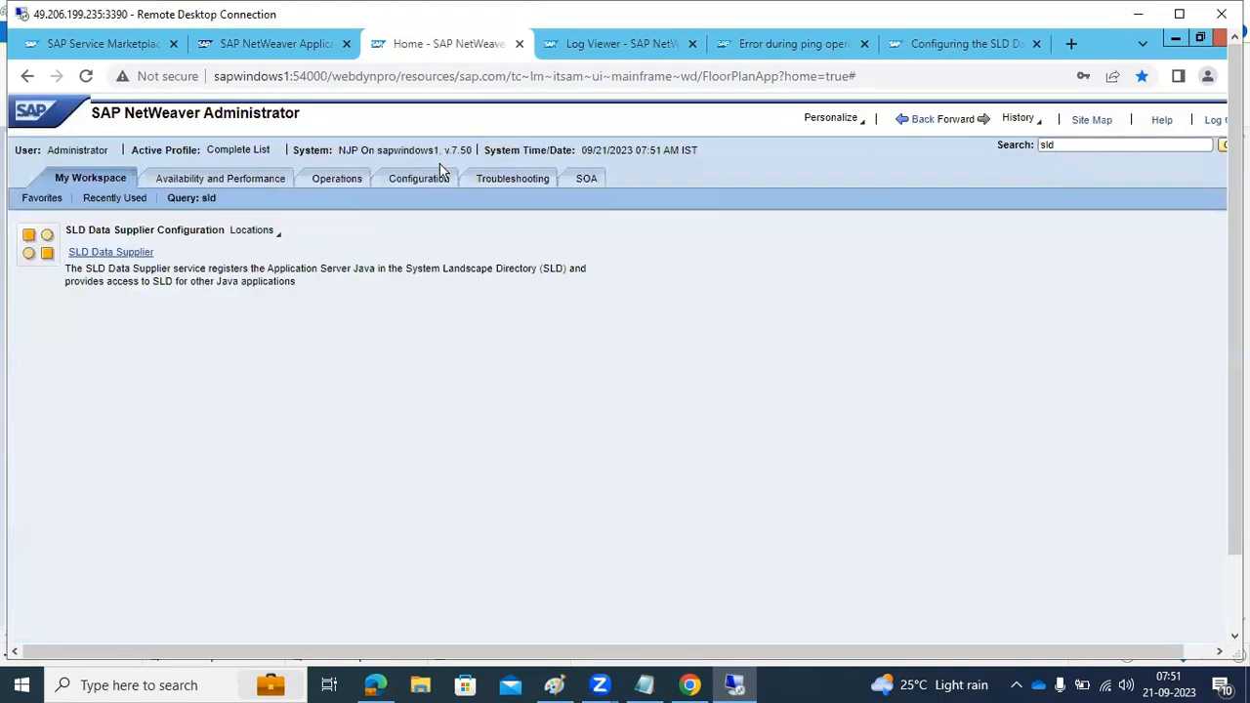
{"action": "left_click", "coordinate": [88, 252]}
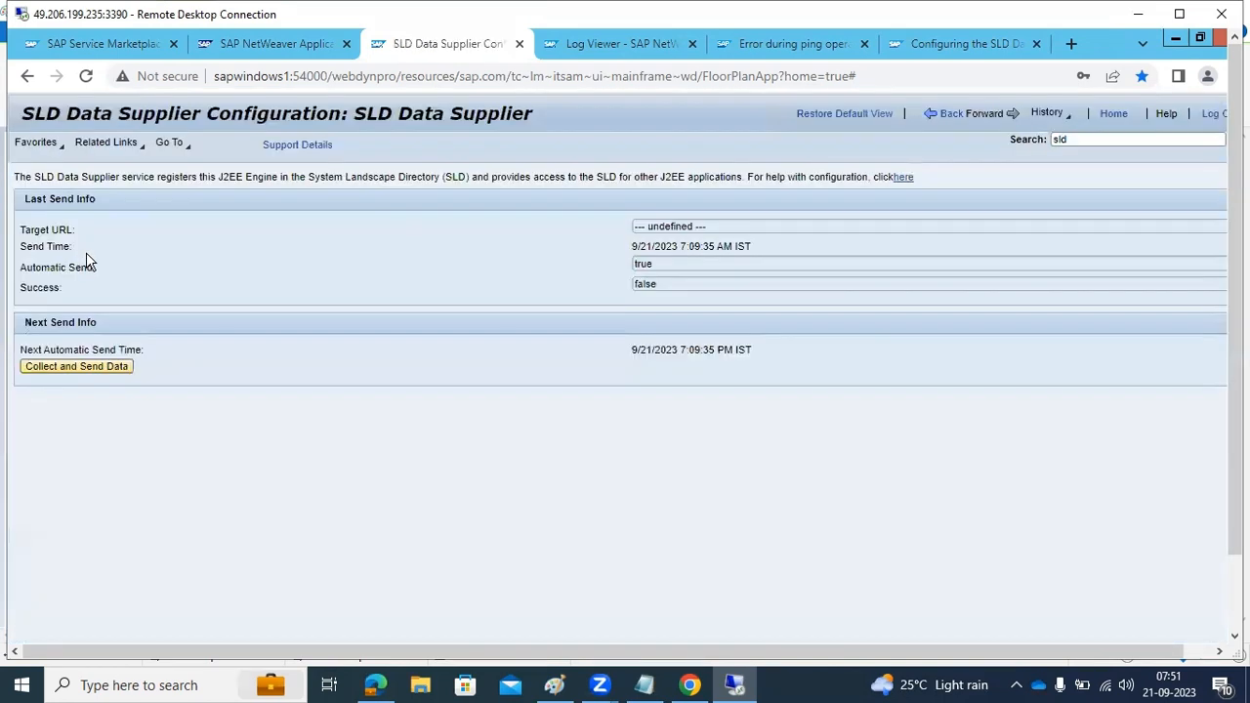
{"action": "left_click", "coordinate": [102, 371]}
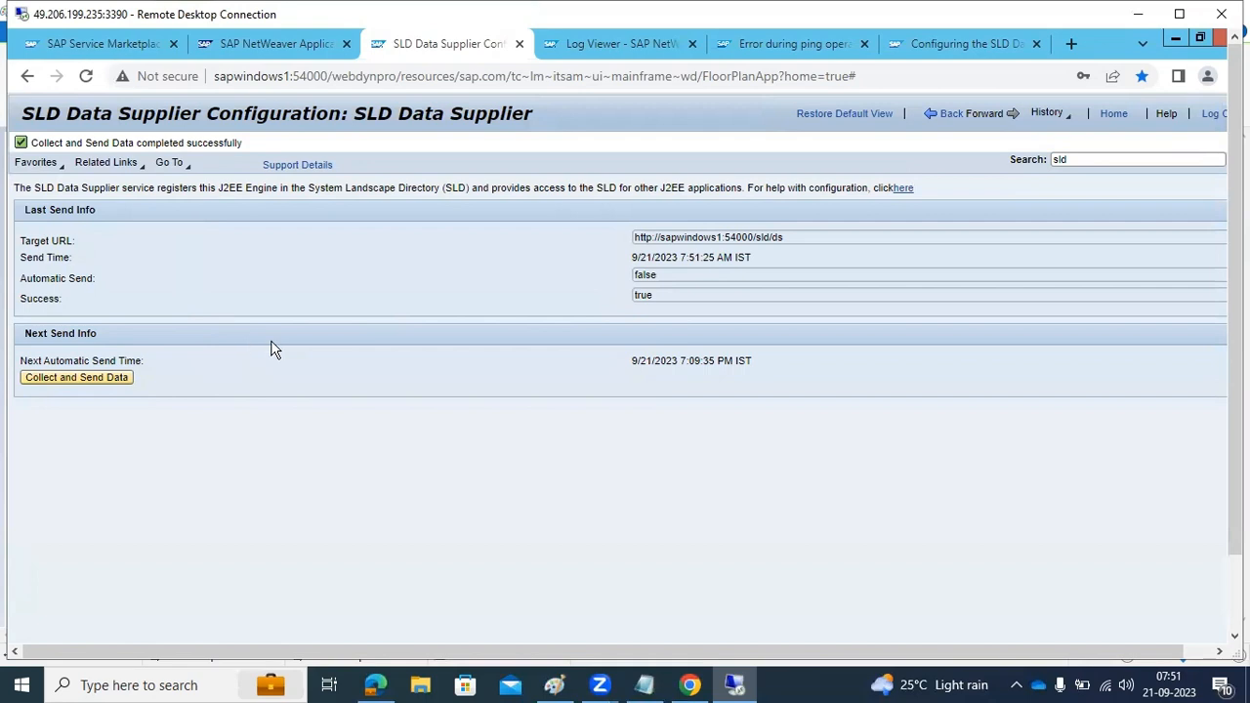
Switch to the SLD diagram in Paint and finish the text note listing SLD_CLIENT and SLD_DataSupplier
{"action": "left_click", "coordinate": [554, 684]}
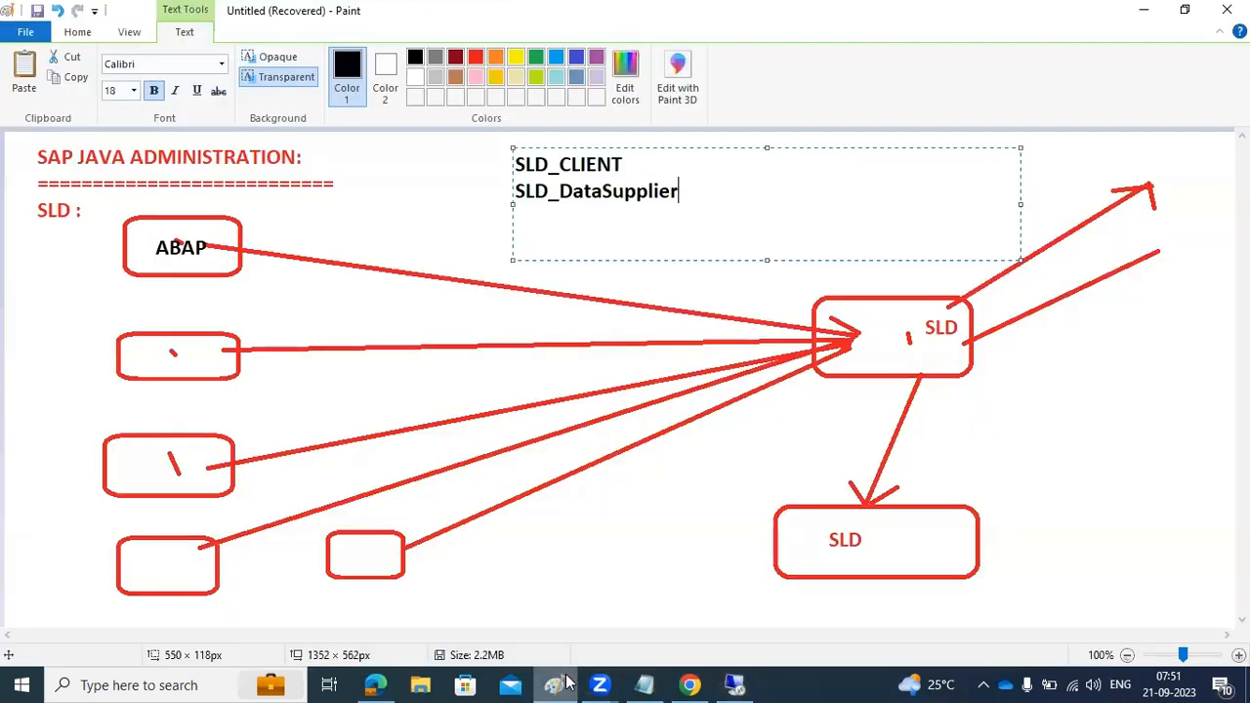
{"action": "left_click", "coordinate": [726, 557]}
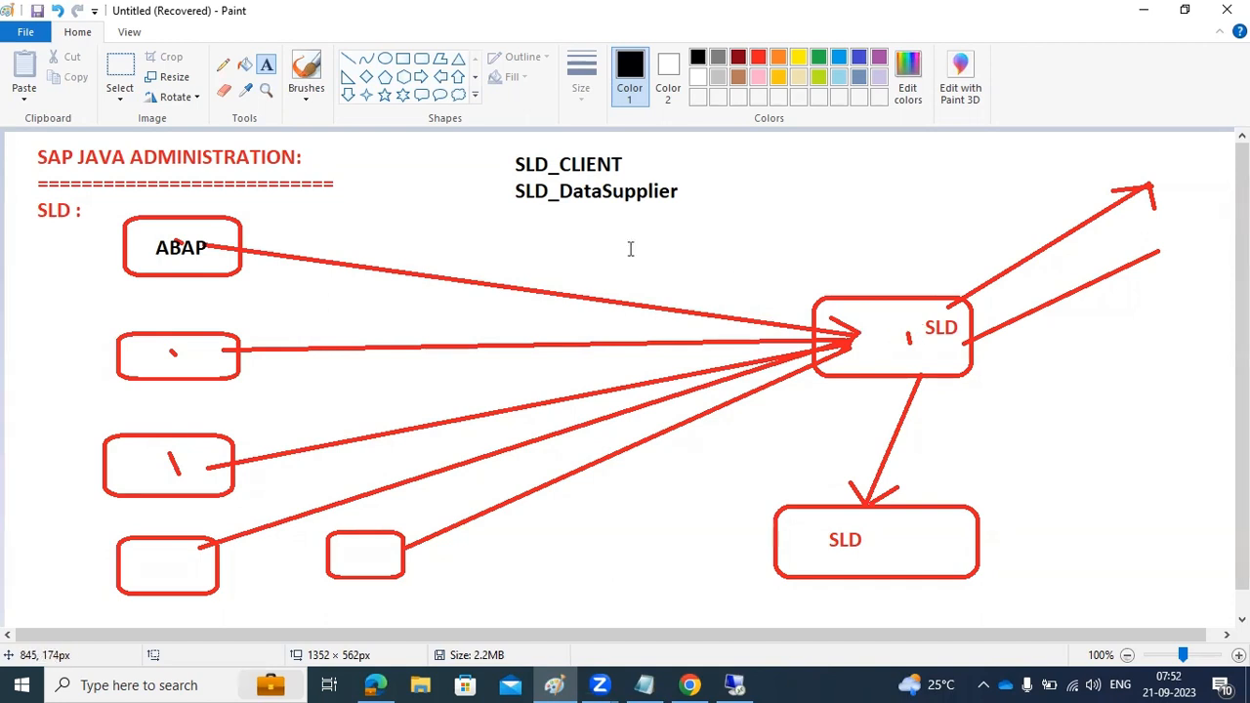
Switch from Paint to the remote desktop and run Collect and Send Data again for the SLD Data Supplier
{"action": "left_click_drag", "start_coordinate": [509, 181], "coordinate": [688, 200]}
{"action": "left_click", "coordinate": [735, 685]}
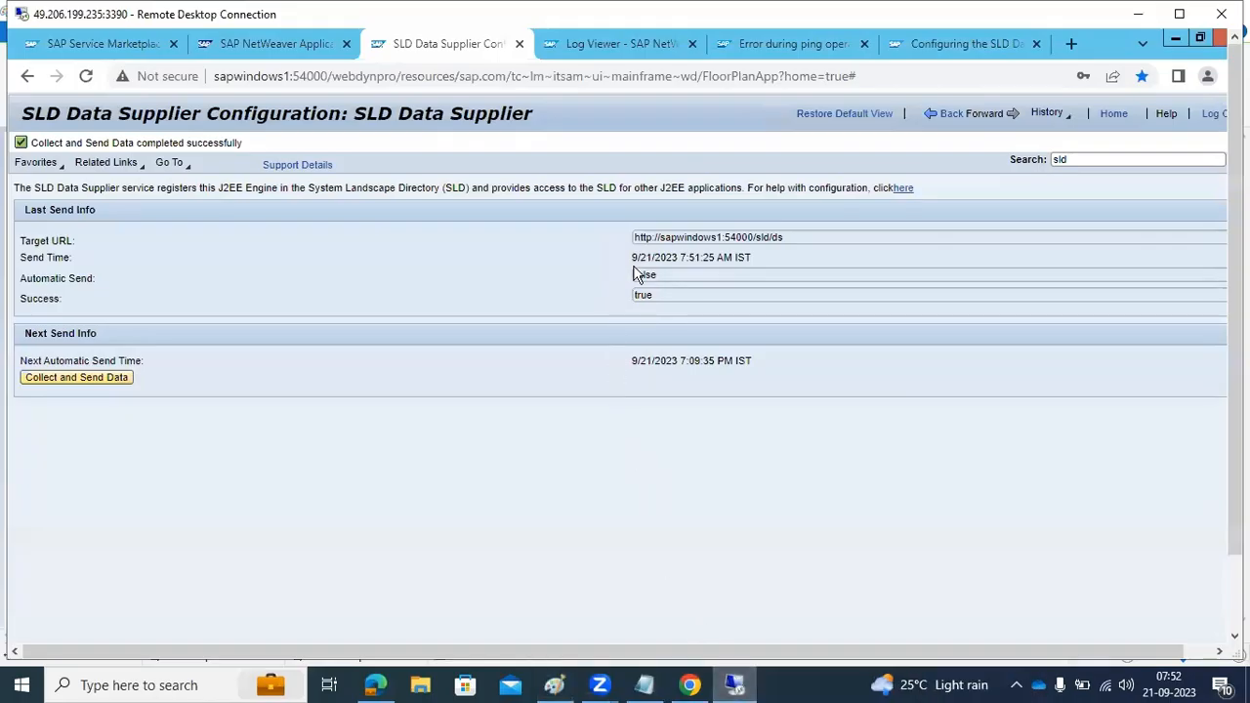
{"action": "left_click", "coordinate": [112, 379]}
Open the SLD at sapwindows1:54000/sld and view the CIM import page under its administration to check the model and content versions
{"action": "left_click", "coordinate": [266, 43]}
{"action": "left_click", "coordinate": [104, 44]}
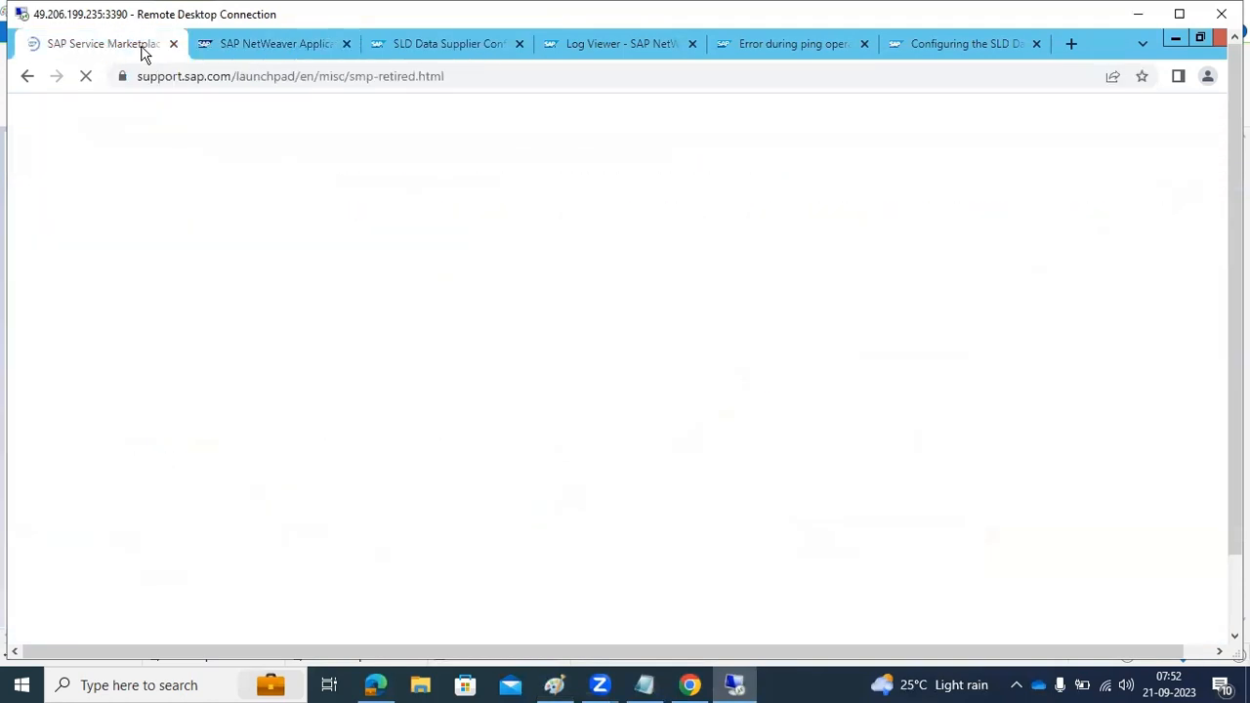
{"action": "left_click", "coordinate": [292, 49]}
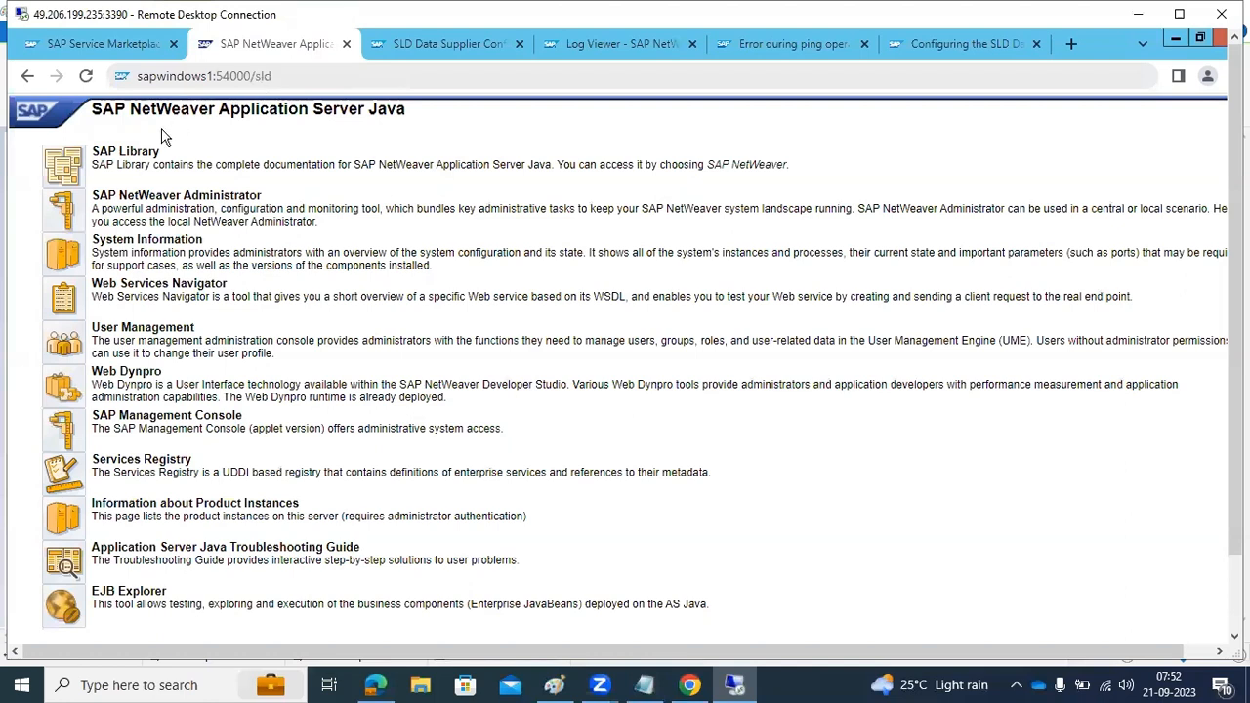
{"action": "left_click", "coordinate": [307, 86]}
{"action": "key", "text": "Return"}
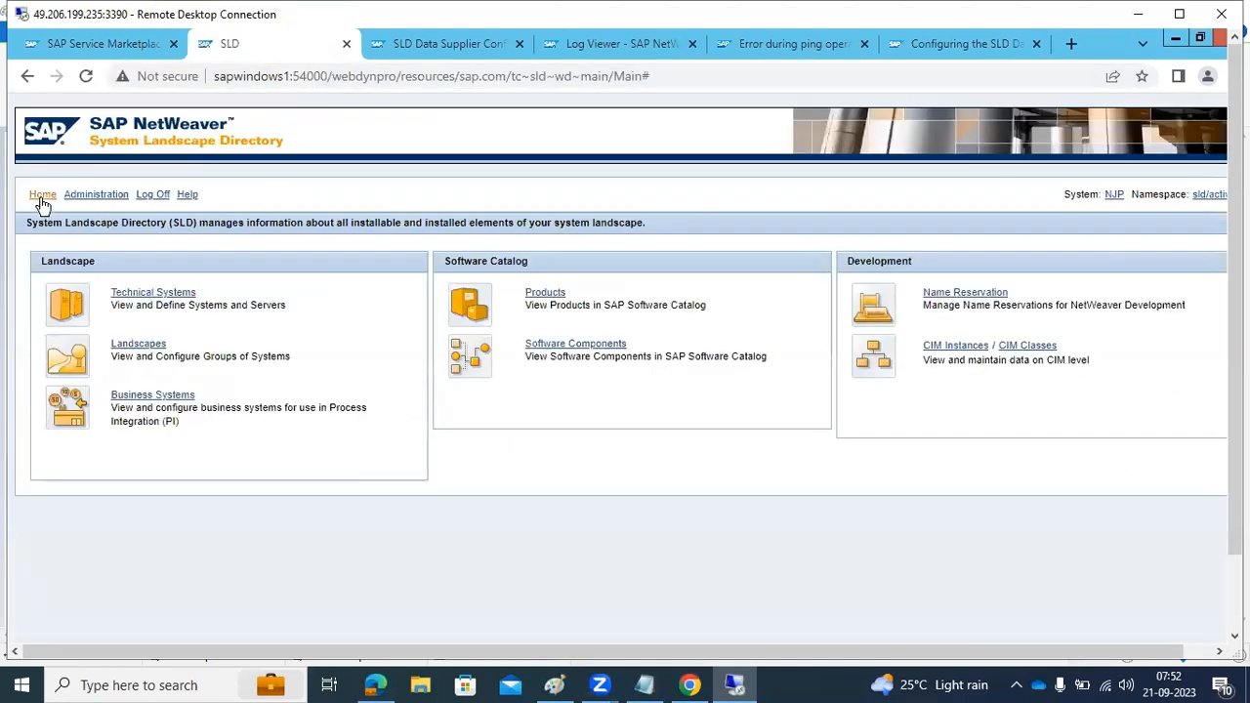
{"action": "left_click", "coordinate": [78, 200]}
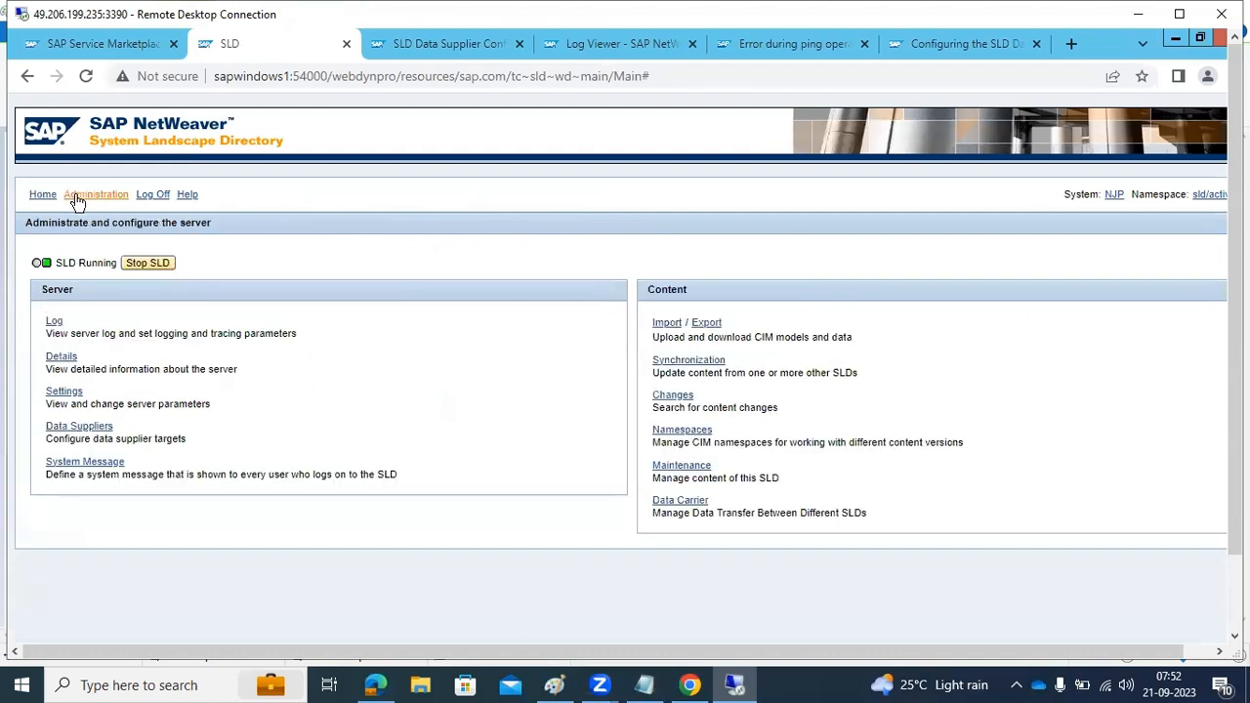
{"action": "left_click", "coordinate": [668, 325]}
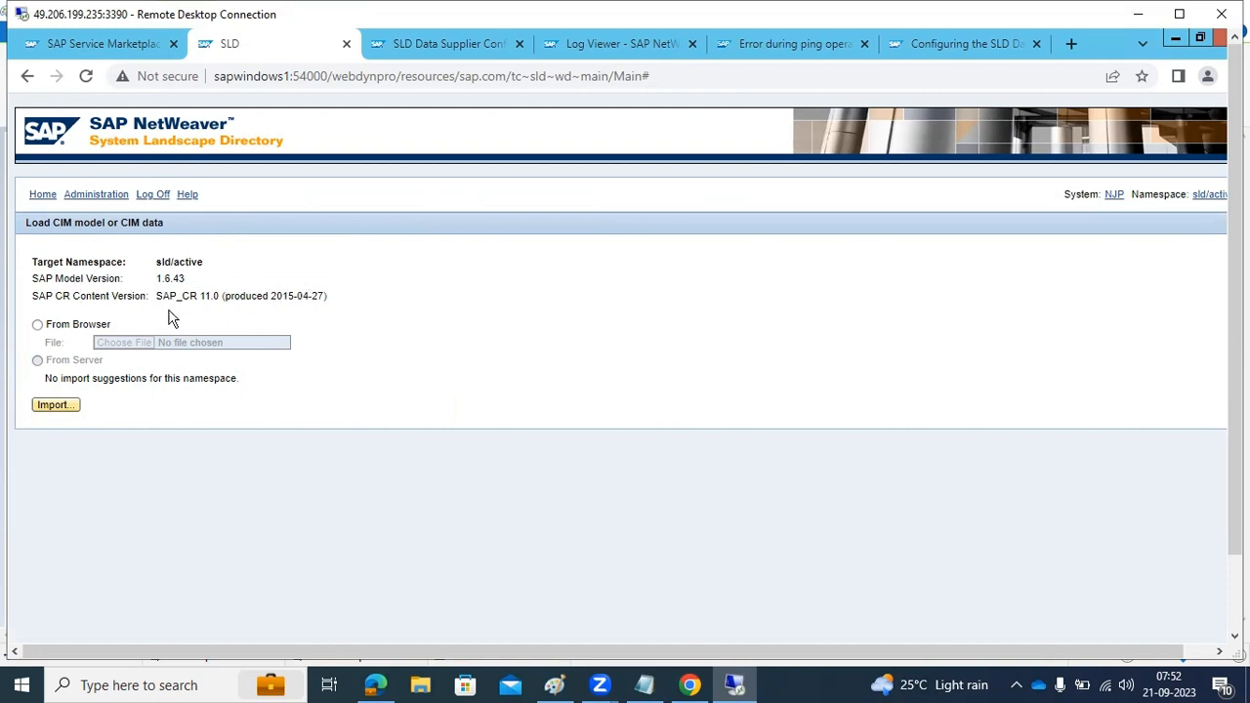
Open the SLD's technical systems list and compare the entries for ECD (AS ABAP) and NJP (AS Java)
{"action": "left_click", "coordinate": [43, 195]}
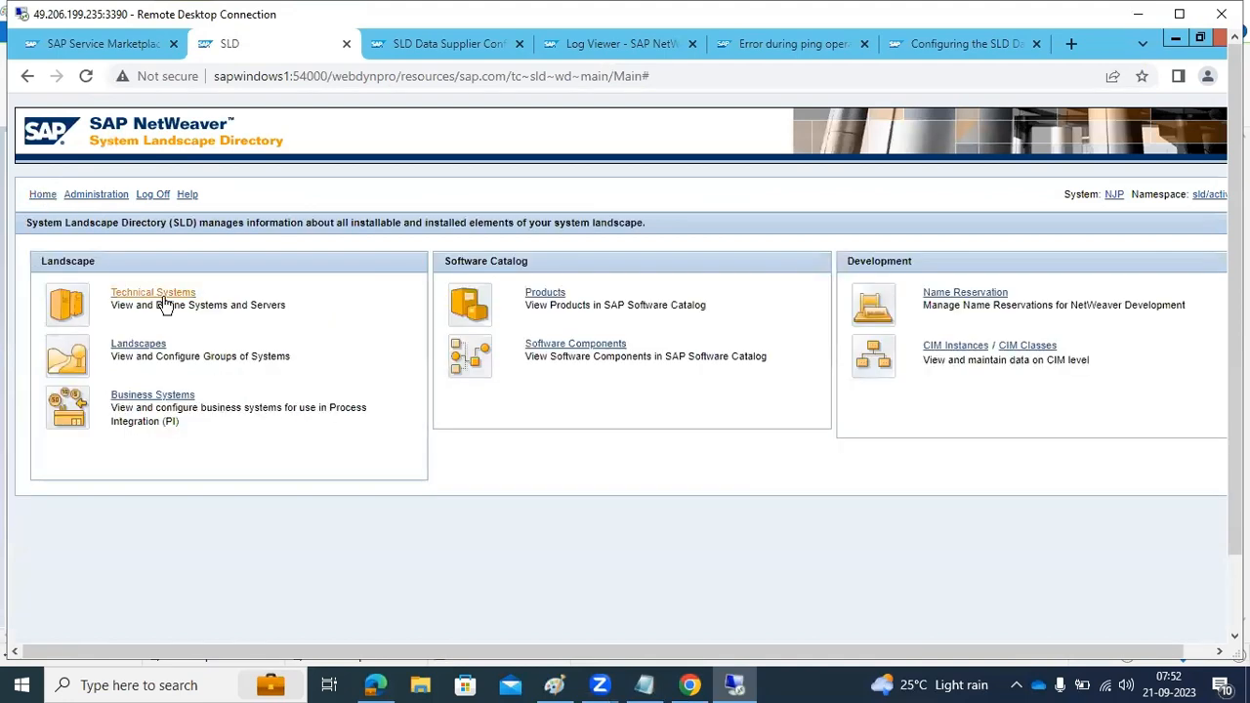
{"action": "left_click", "coordinate": [164, 303]}
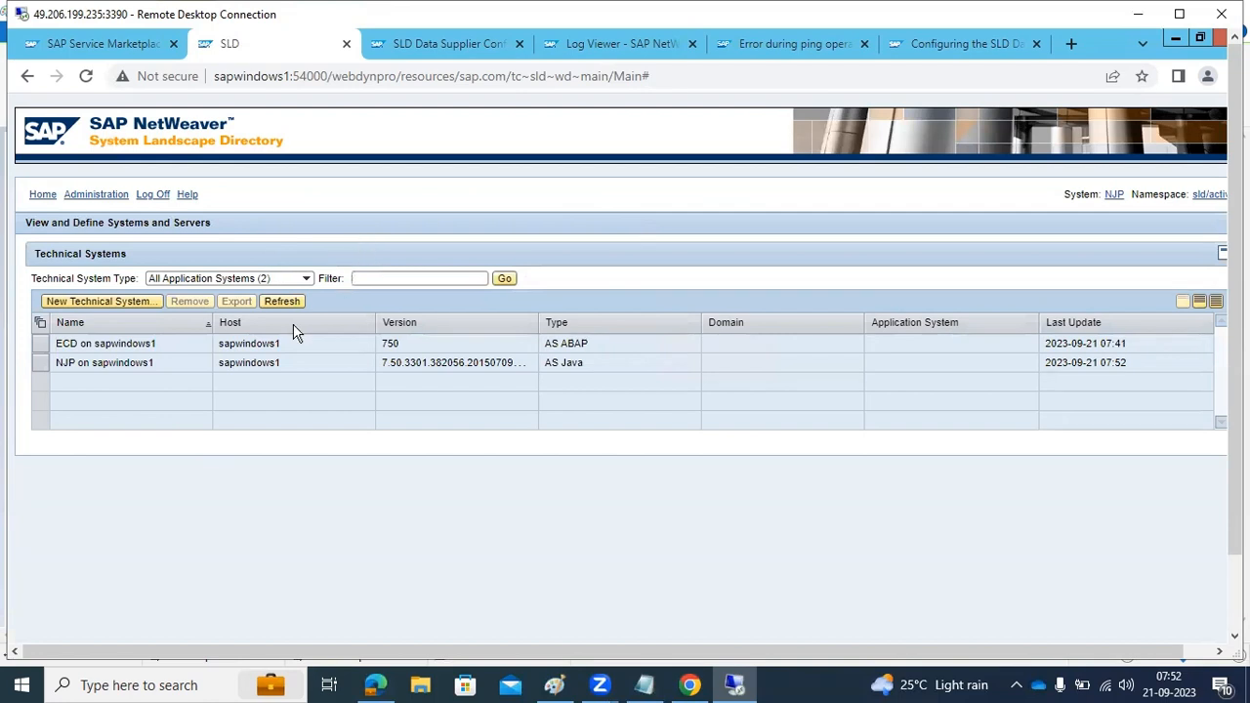
{"action": "left_click", "coordinate": [42, 345]}
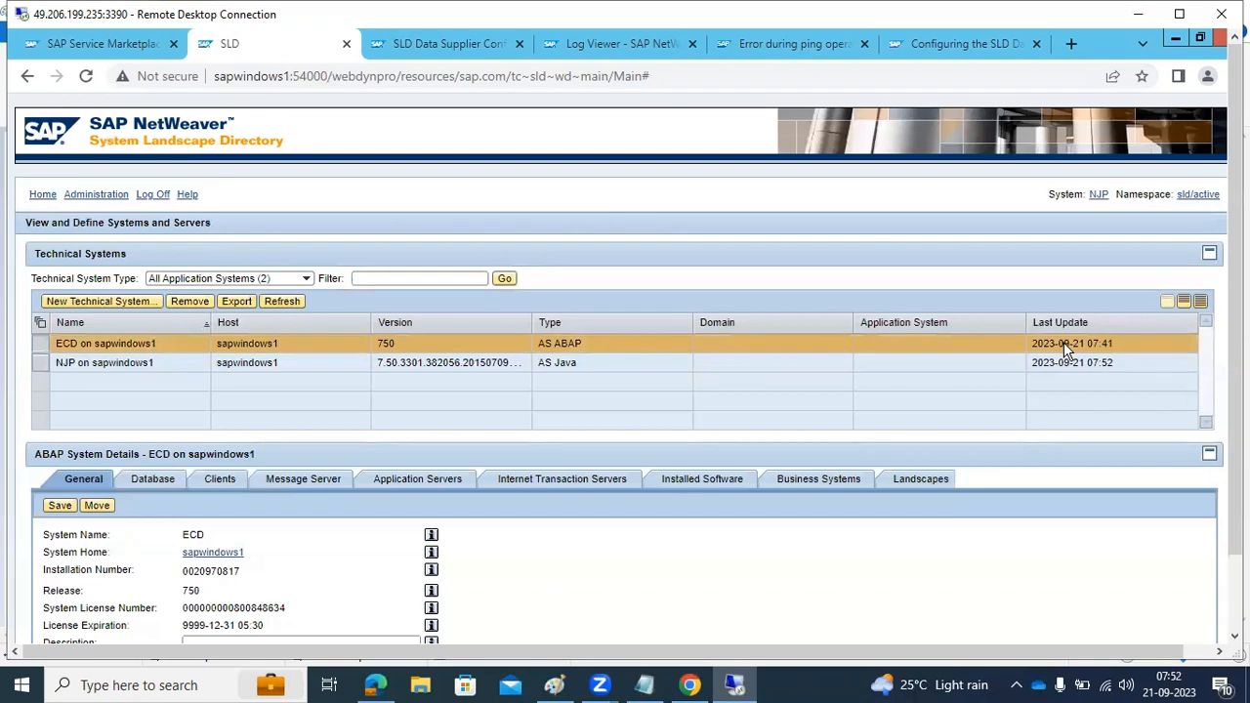
{"action": "left_click", "coordinate": [88, 364]}
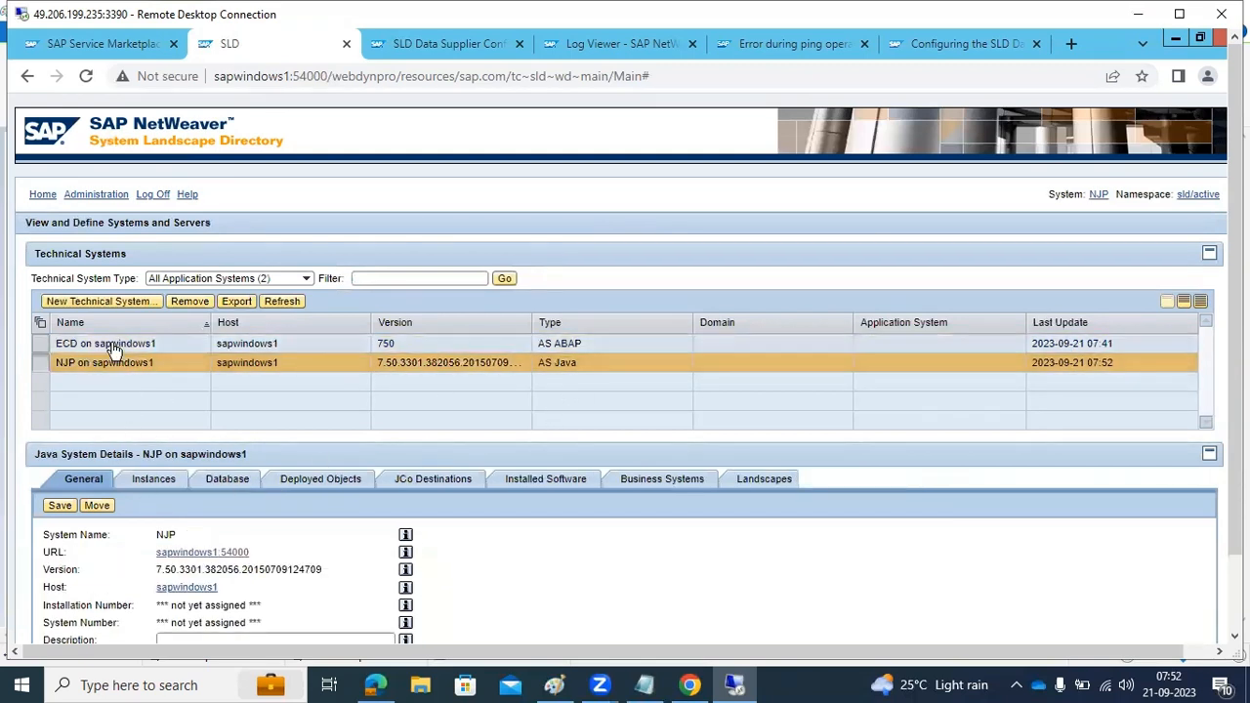
{"action": "left_click", "coordinate": [112, 343]}
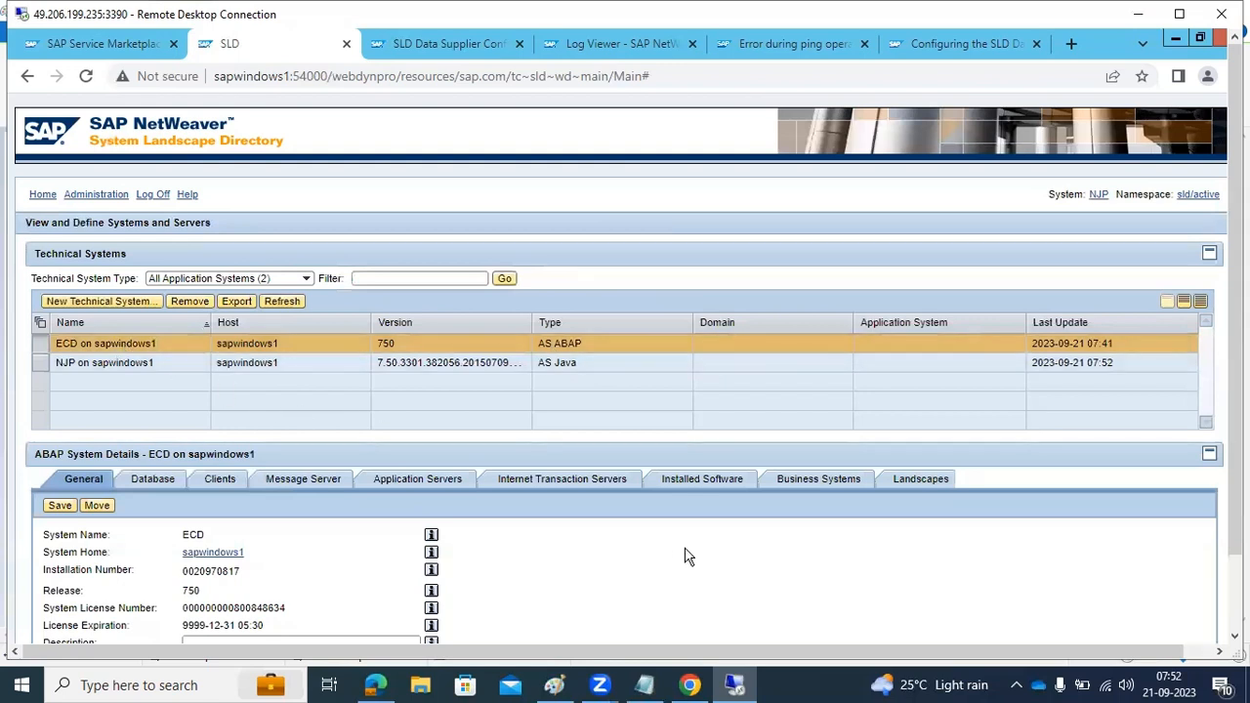
Review the ECD ABAP system's details, from general data, database and clients through servers and installed software to business systems and landscapes
{"action": "scroll", "coordinate": [683, 555], "scroll_direction": "down", "scroll_amount": 1}
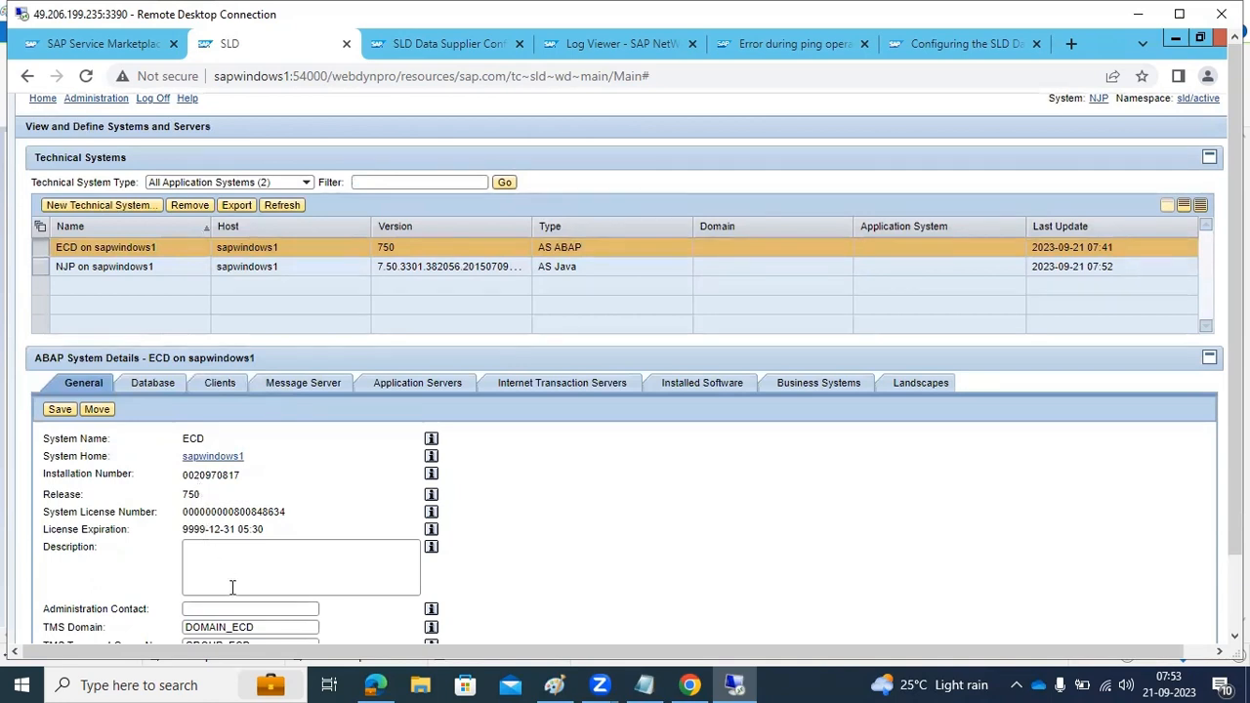
{"action": "scroll", "coordinate": [508, 545], "scroll_direction": "down", "scroll_amount": 1}
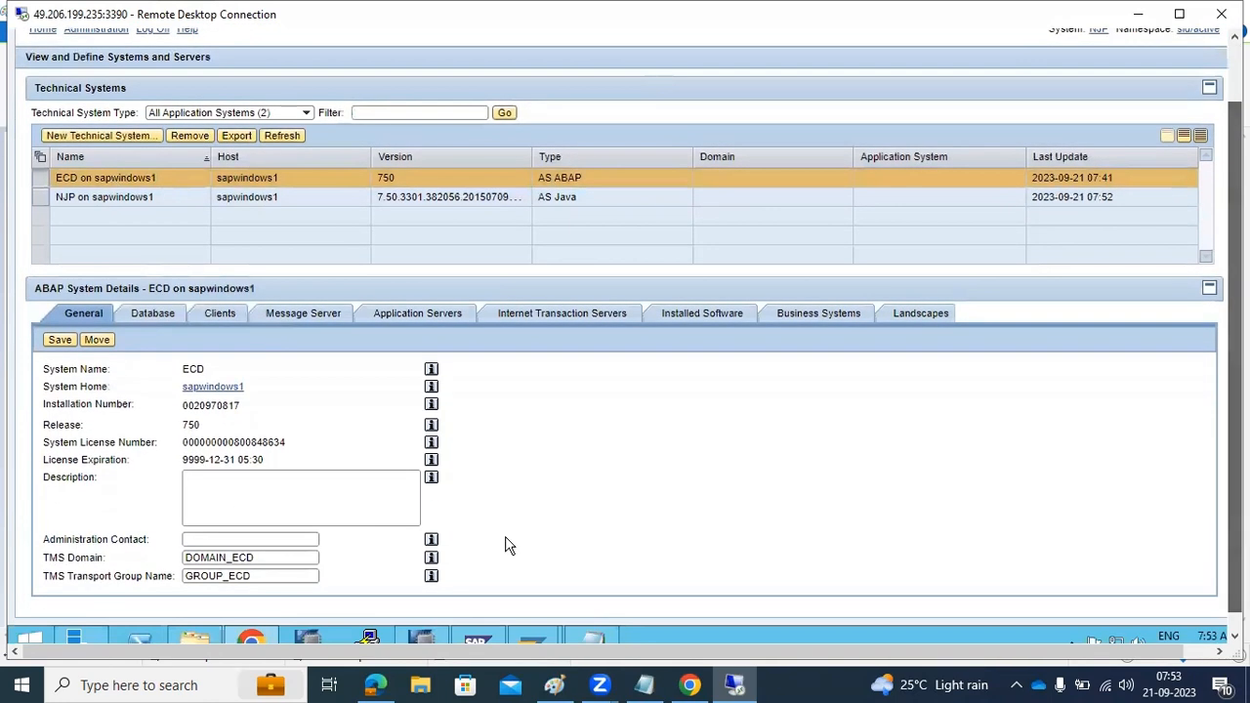
{"action": "left_click", "coordinate": [166, 319]}
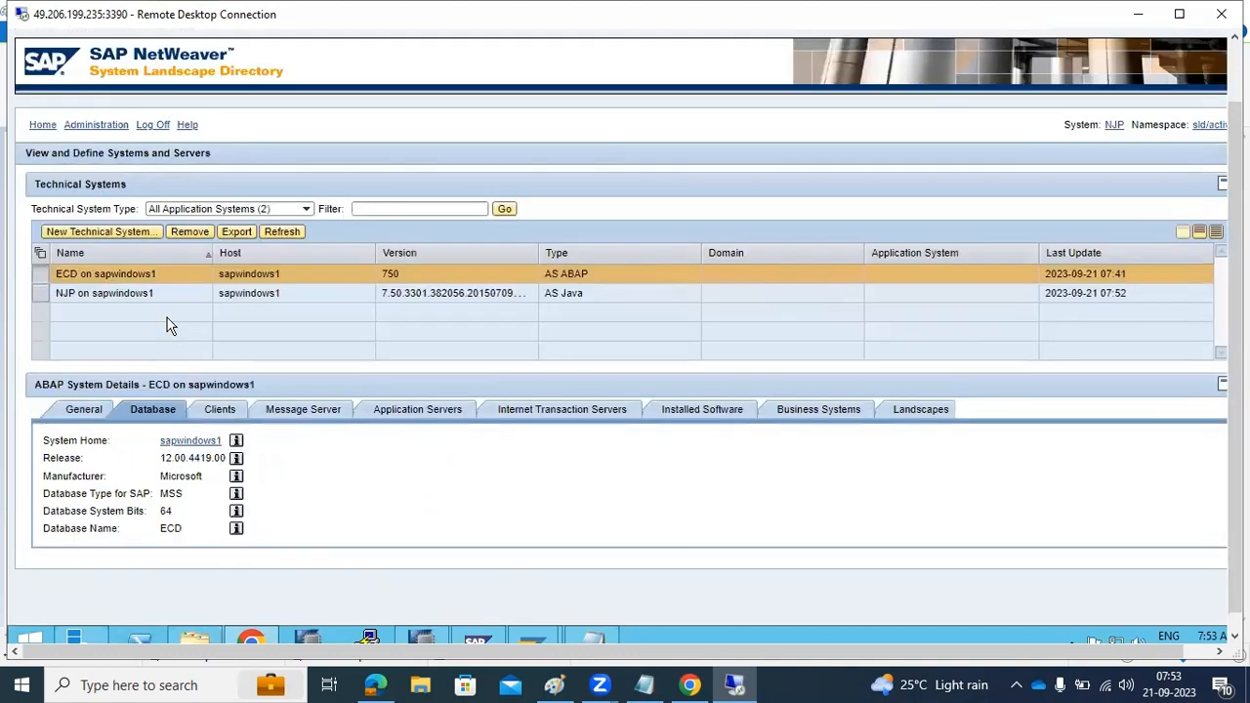
{"action": "left_click", "coordinate": [219, 414]}
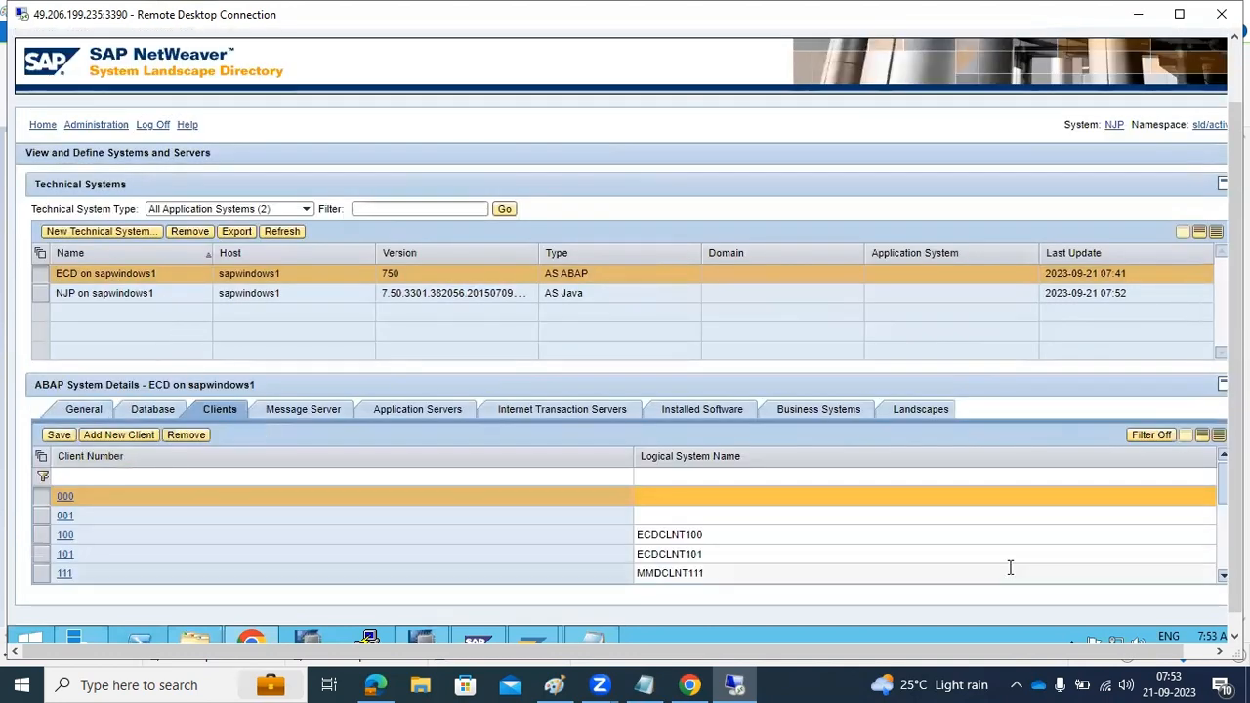
{"action": "left_click", "coordinate": [1222, 578]}
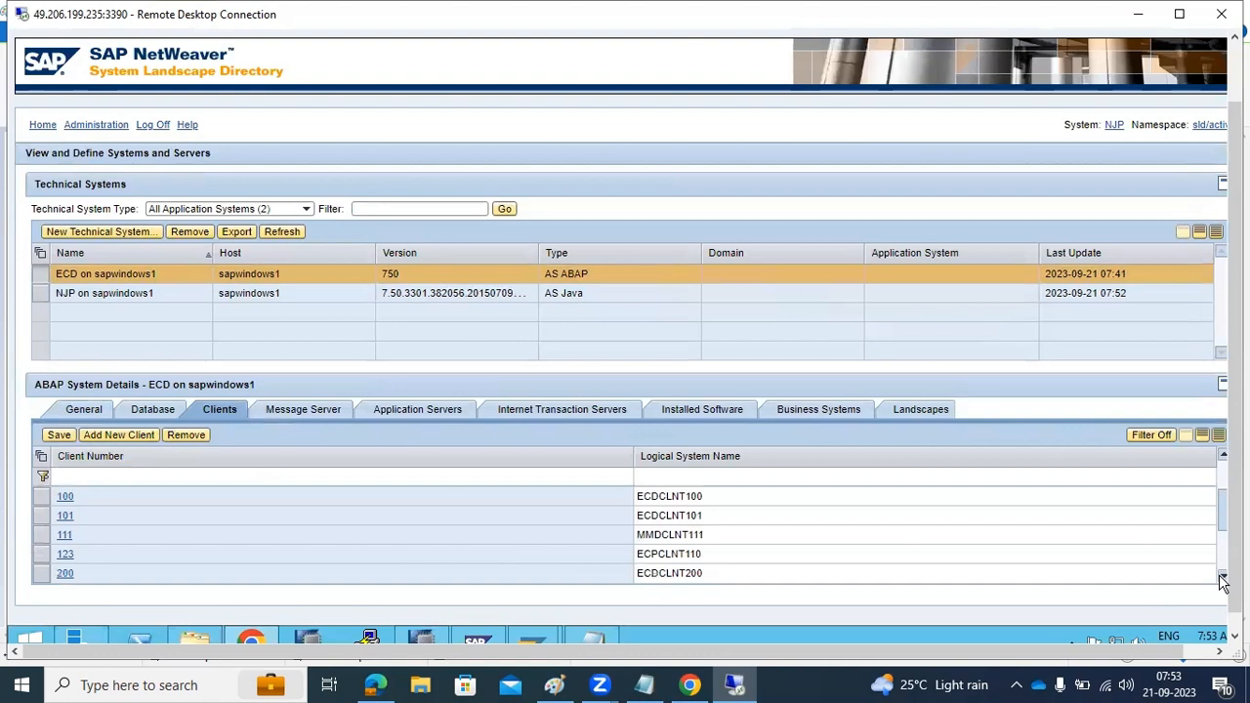
{"action": "left_click", "coordinate": [325, 409]}
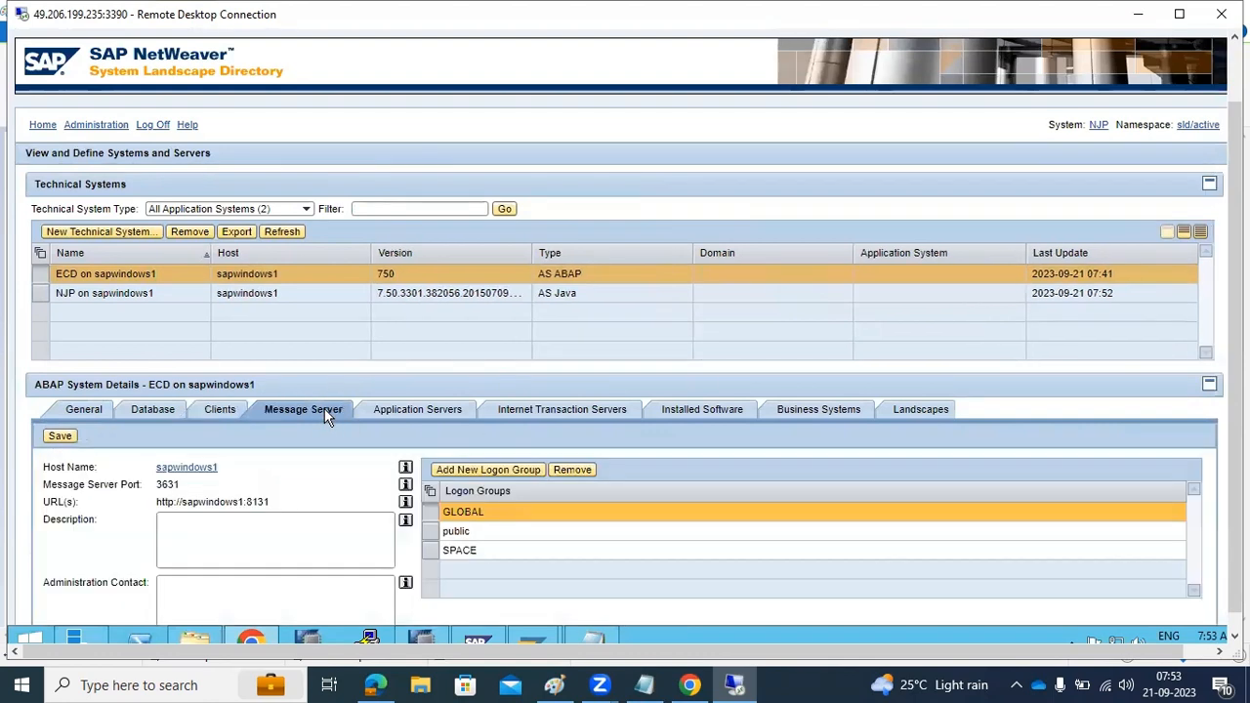
{"action": "left_click", "coordinate": [424, 410]}
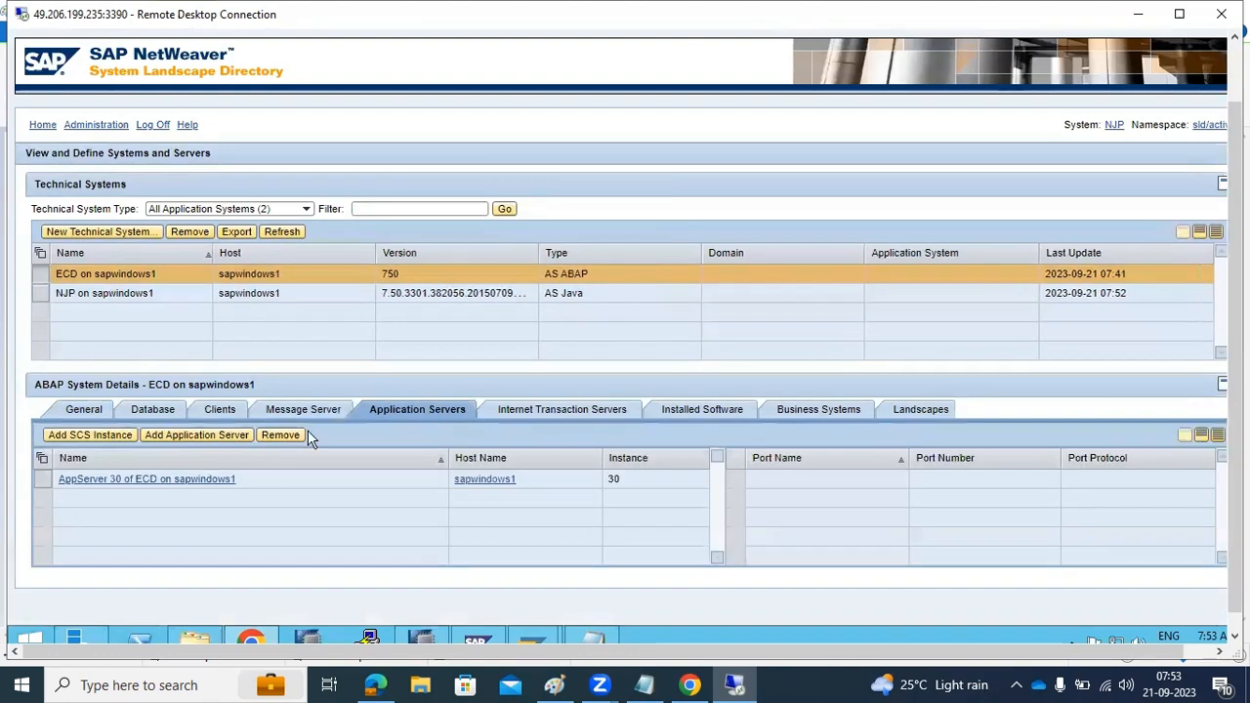
{"action": "left_click", "coordinate": [612, 408]}
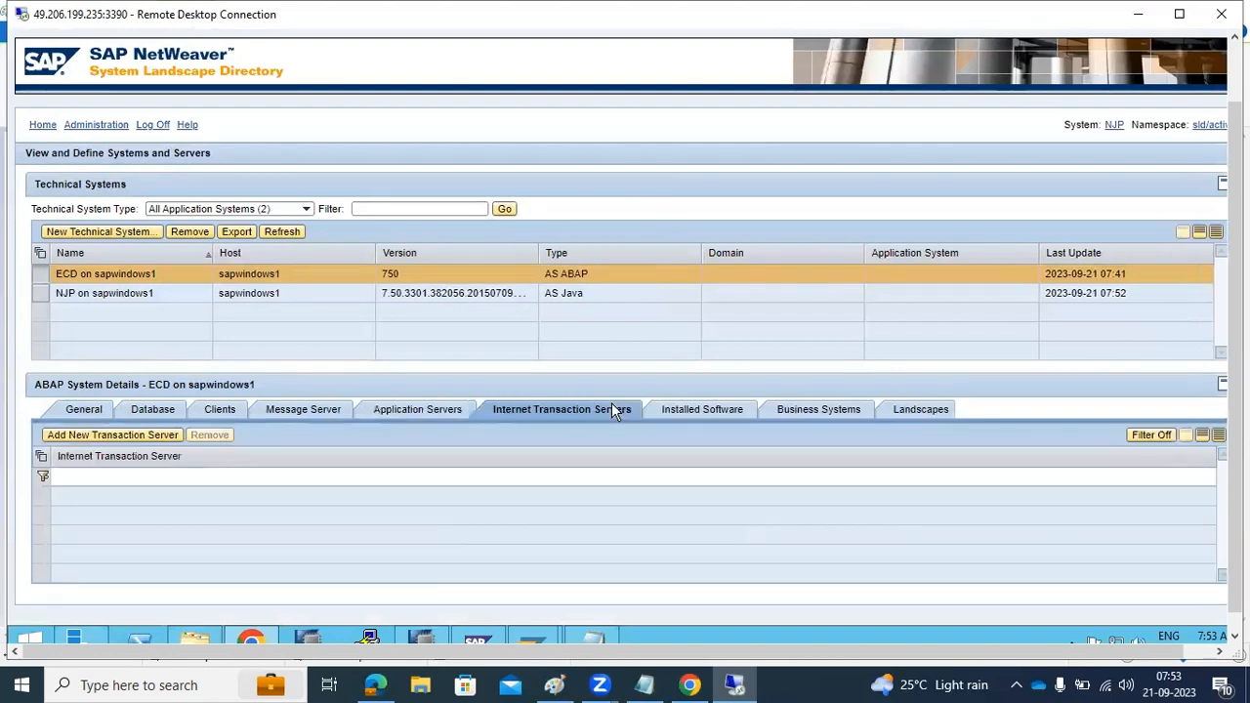
{"action": "left_click", "coordinate": [716, 412]}
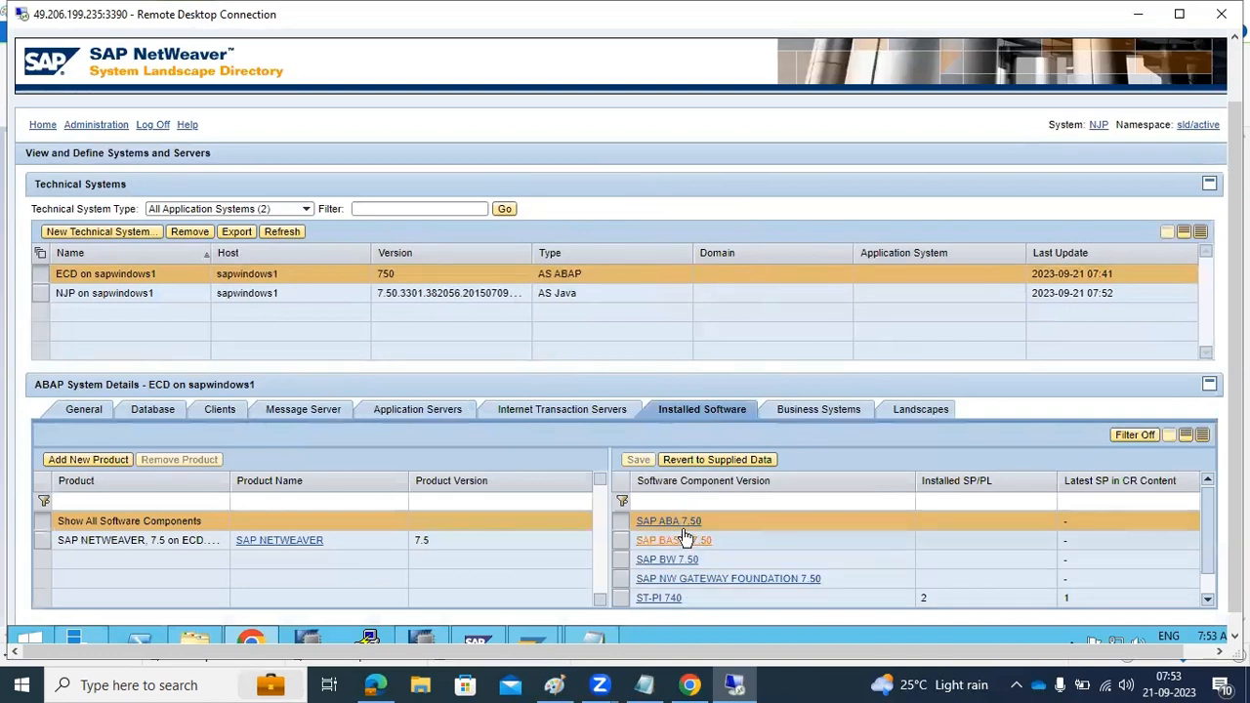
{"action": "left_click", "coordinate": [804, 411]}
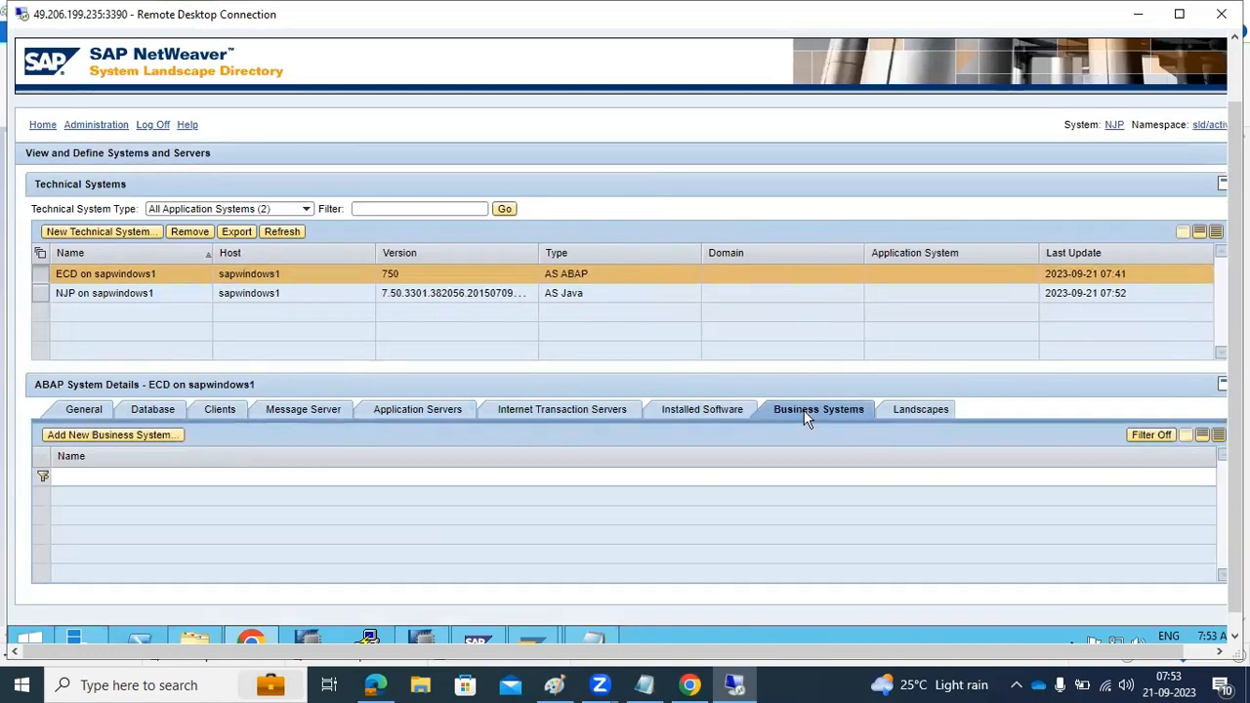
{"action": "left_click", "coordinate": [913, 410]}
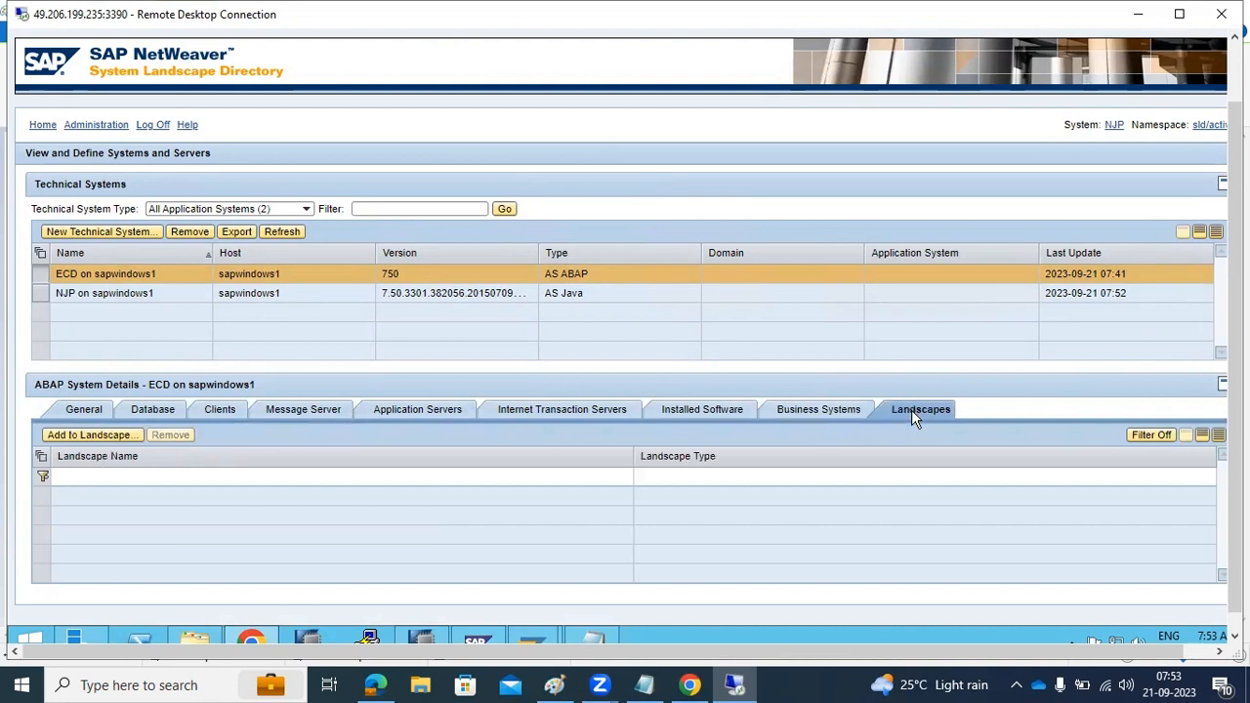
Display the NJP Java system's details and check the available technical system types, keeping All Application Systems selected
{"action": "left_click", "coordinate": [125, 301]}
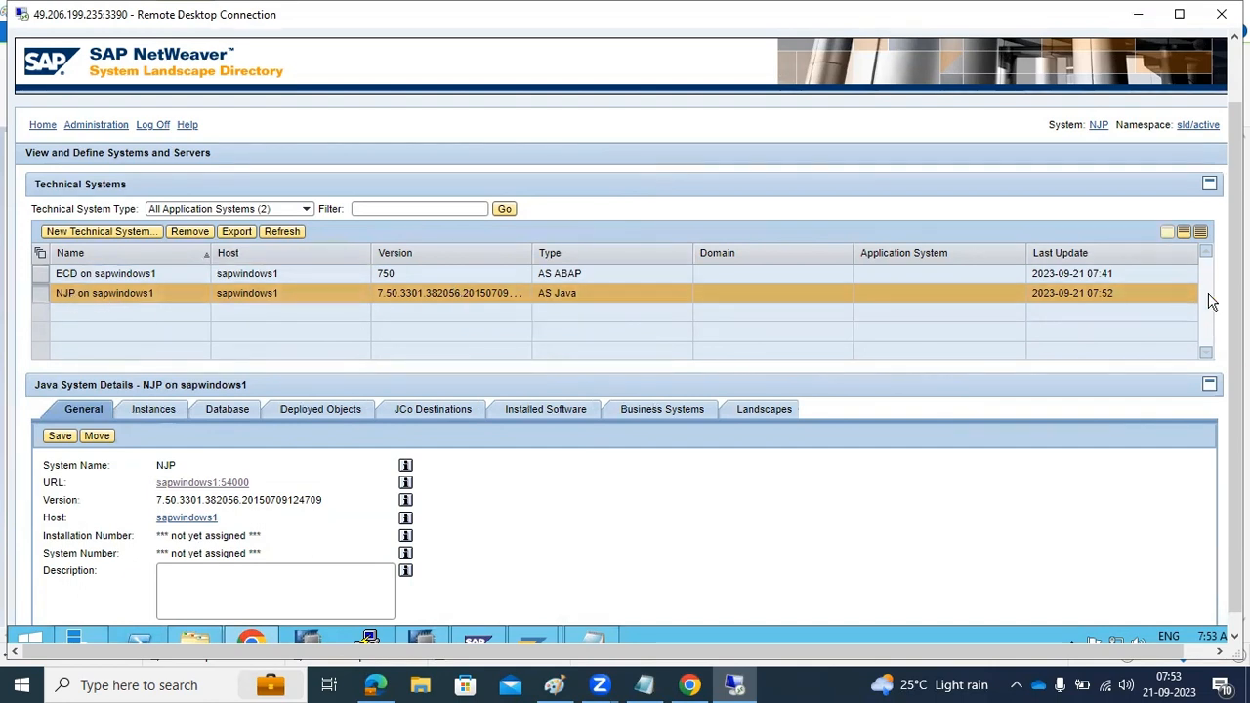
{"action": "key", "text": "F11"}
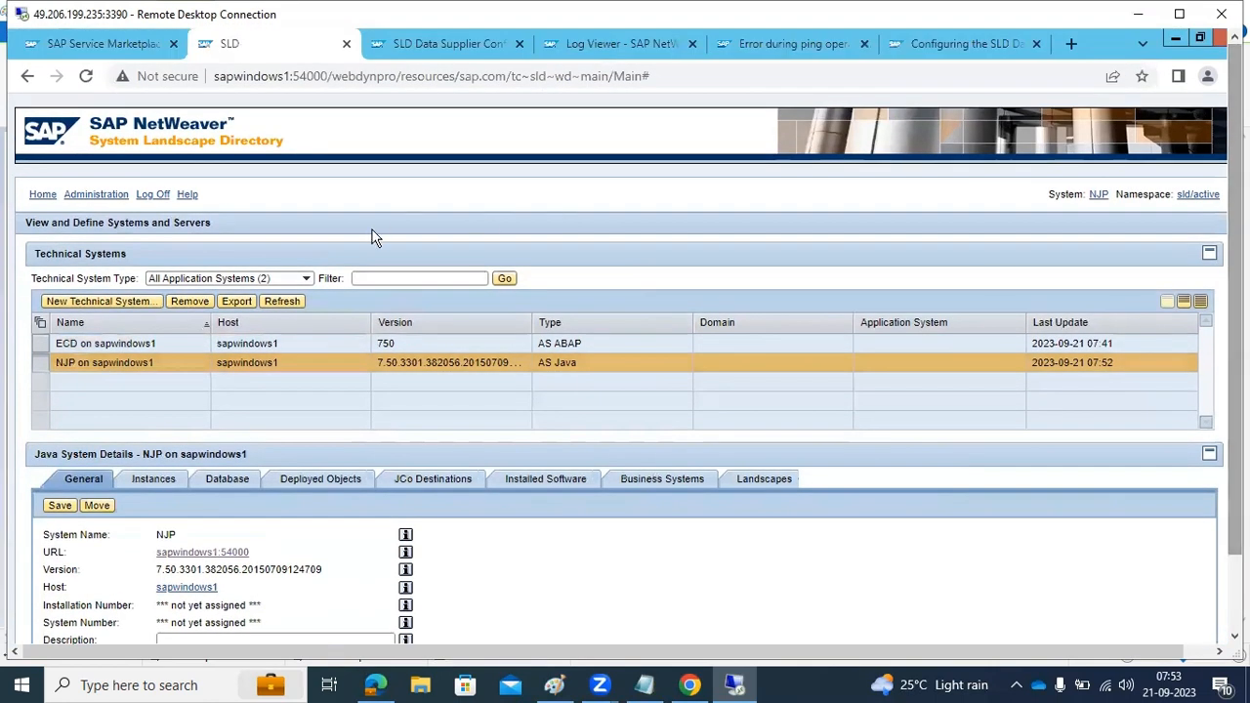
{"action": "left_click", "coordinate": [306, 279]}
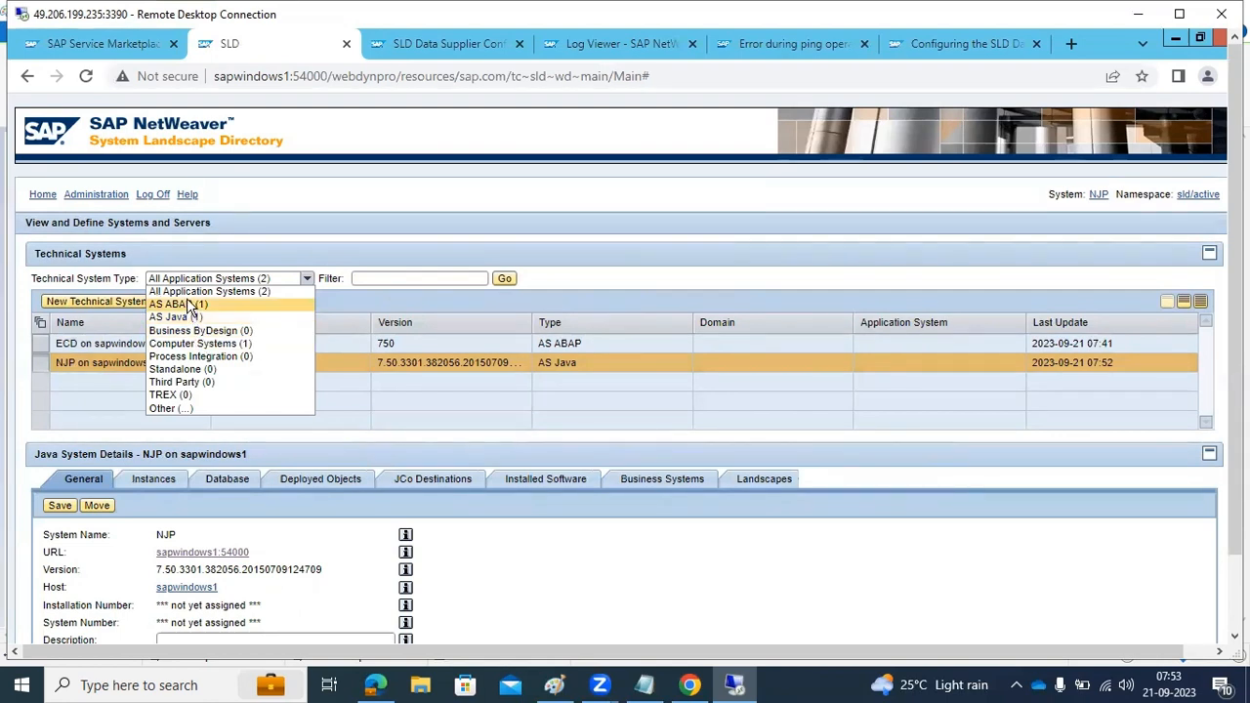
{"action": "left_click", "coordinate": [196, 292]}
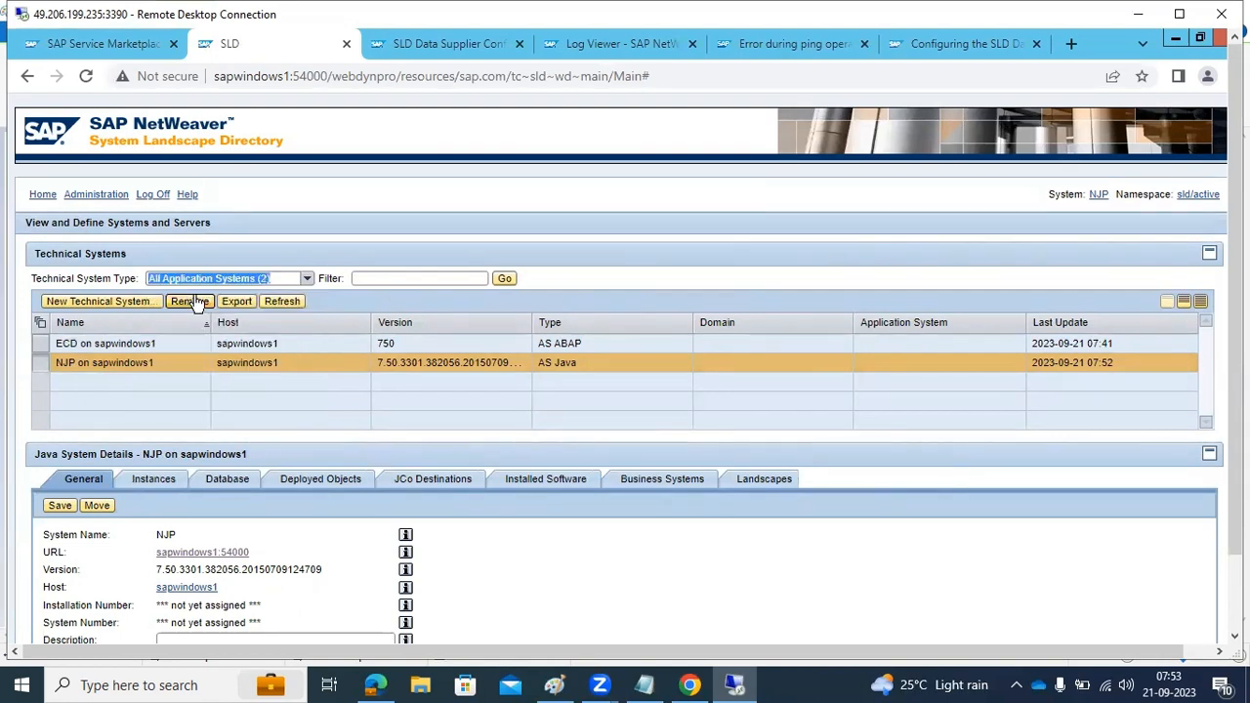
Check the SLD diagram in Paint, view the data supplier targets in SLD administration, and return to the SLD home page
{"action": "left_click", "coordinate": [553, 684]}
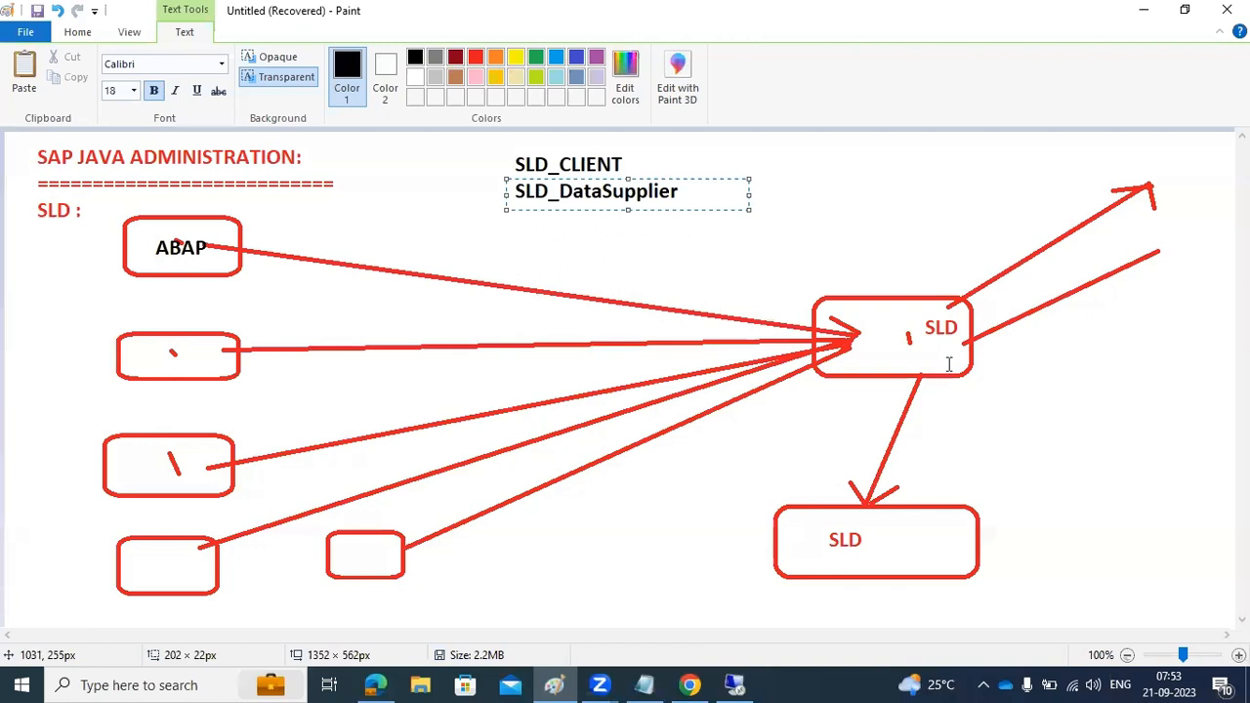
{"action": "left_click", "coordinate": [735, 684]}
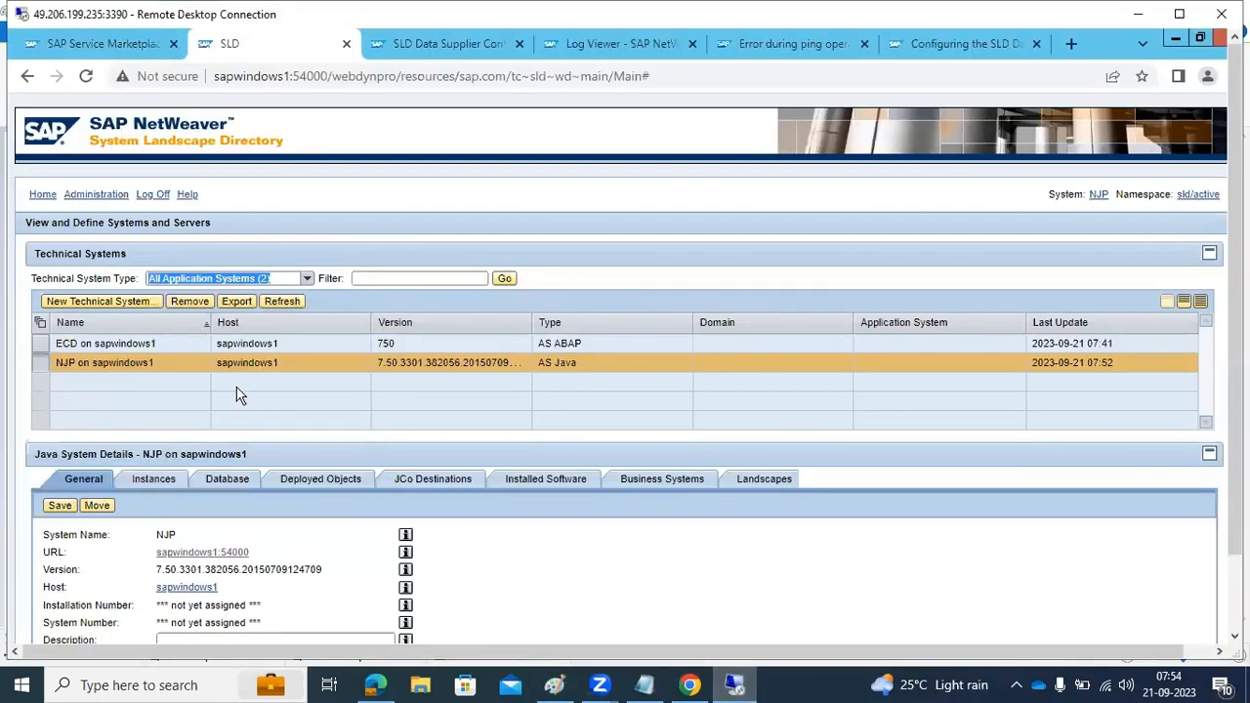
{"action": "left_click", "coordinate": [96, 194]}
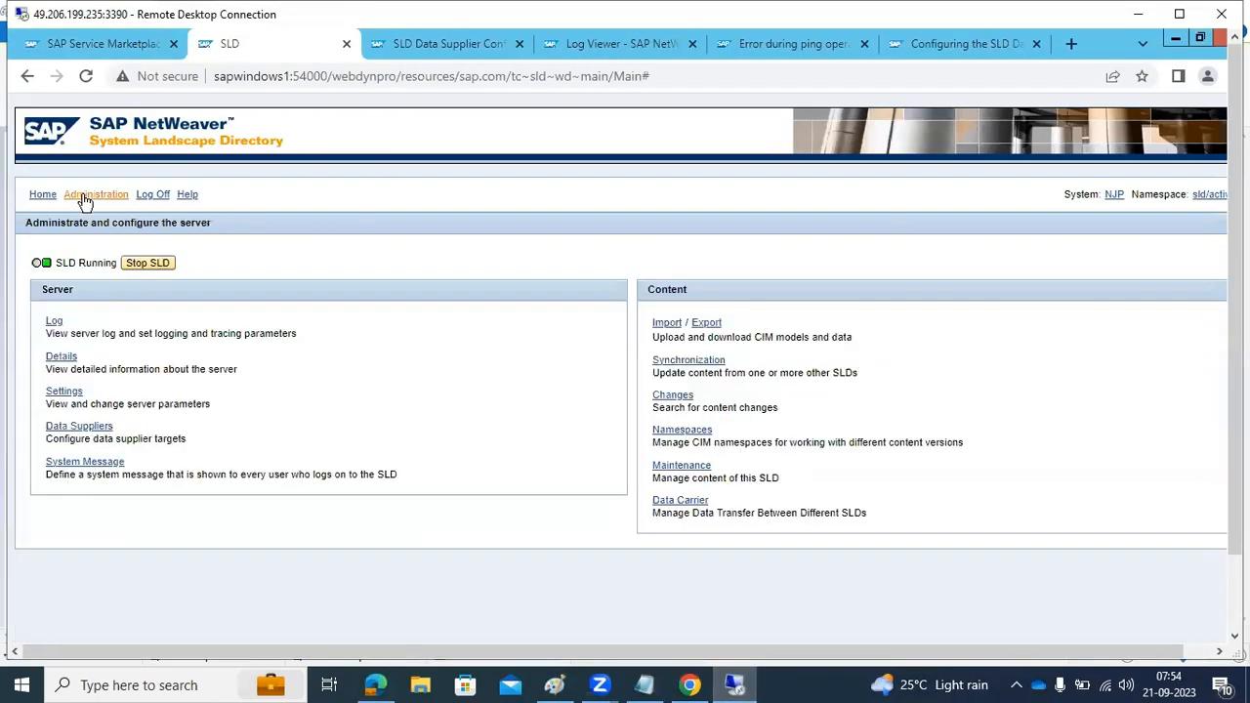
{"action": "left_click", "coordinate": [61, 428]}
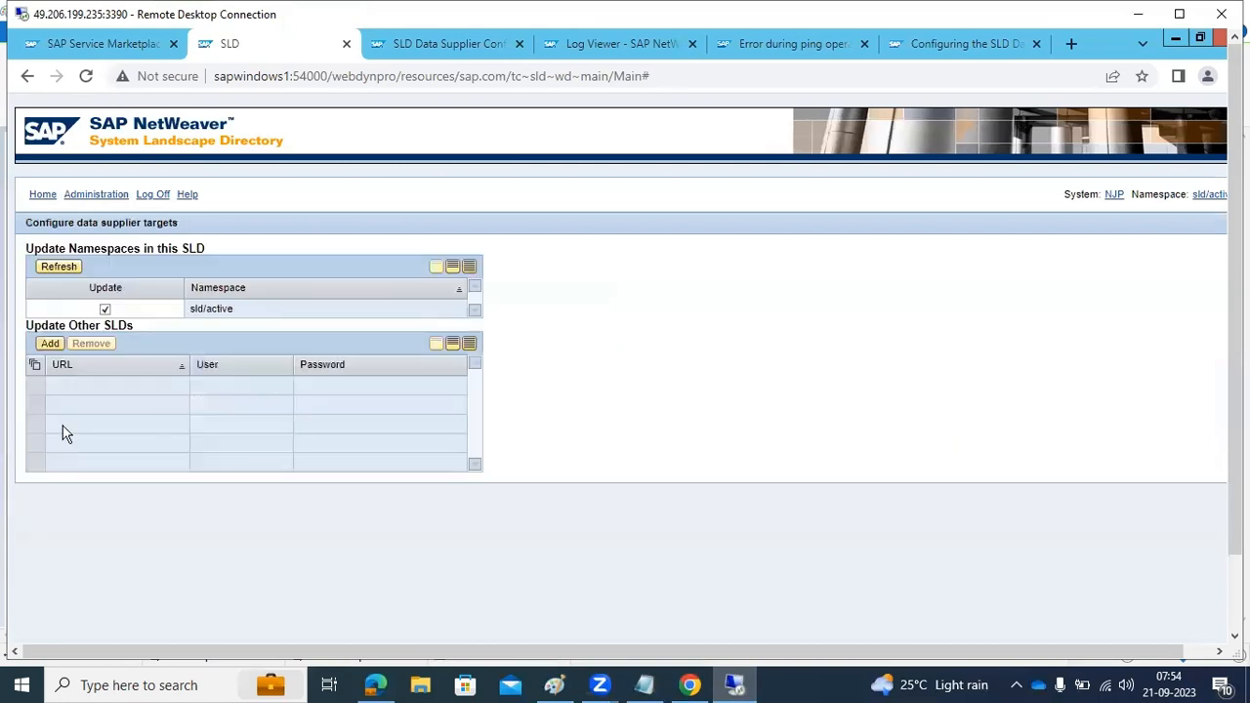
{"action": "left_click", "coordinate": [44, 196]}
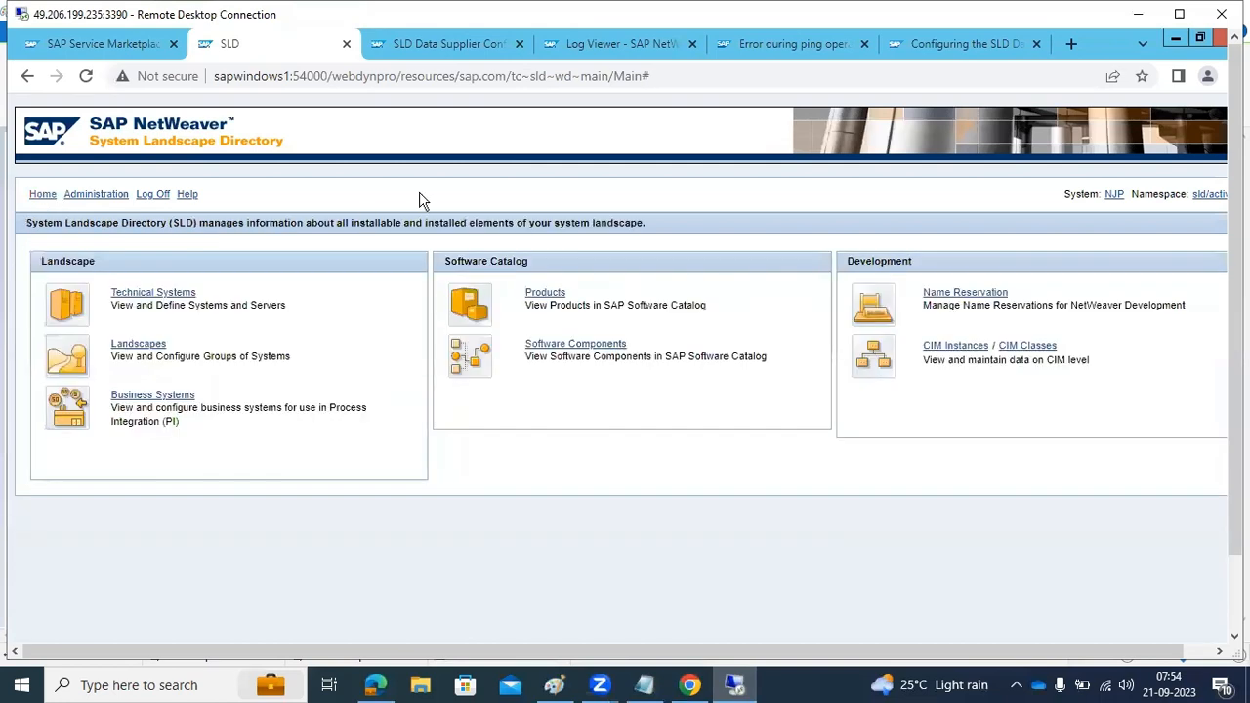
Search SAP NetWeaver Administrator for "desti" and open the Destinations page
{"action": "left_click", "coordinate": [930, 47]}
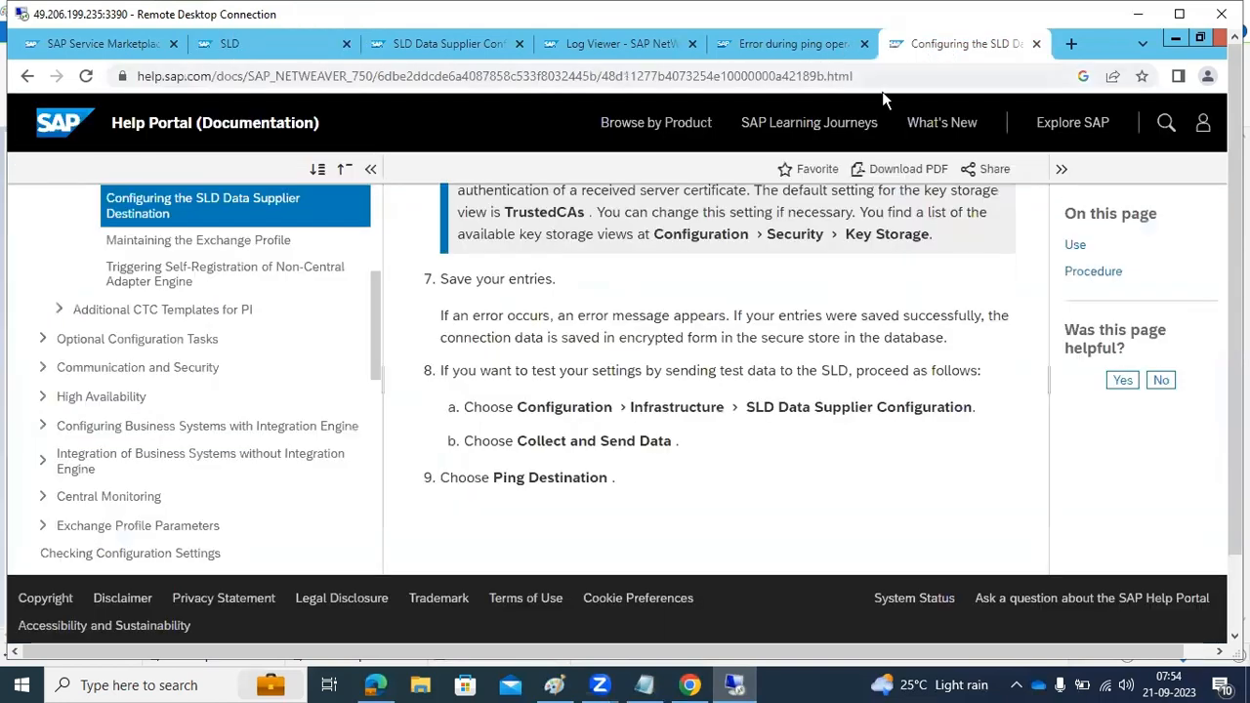
{"action": "left_click", "coordinate": [415, 53]}
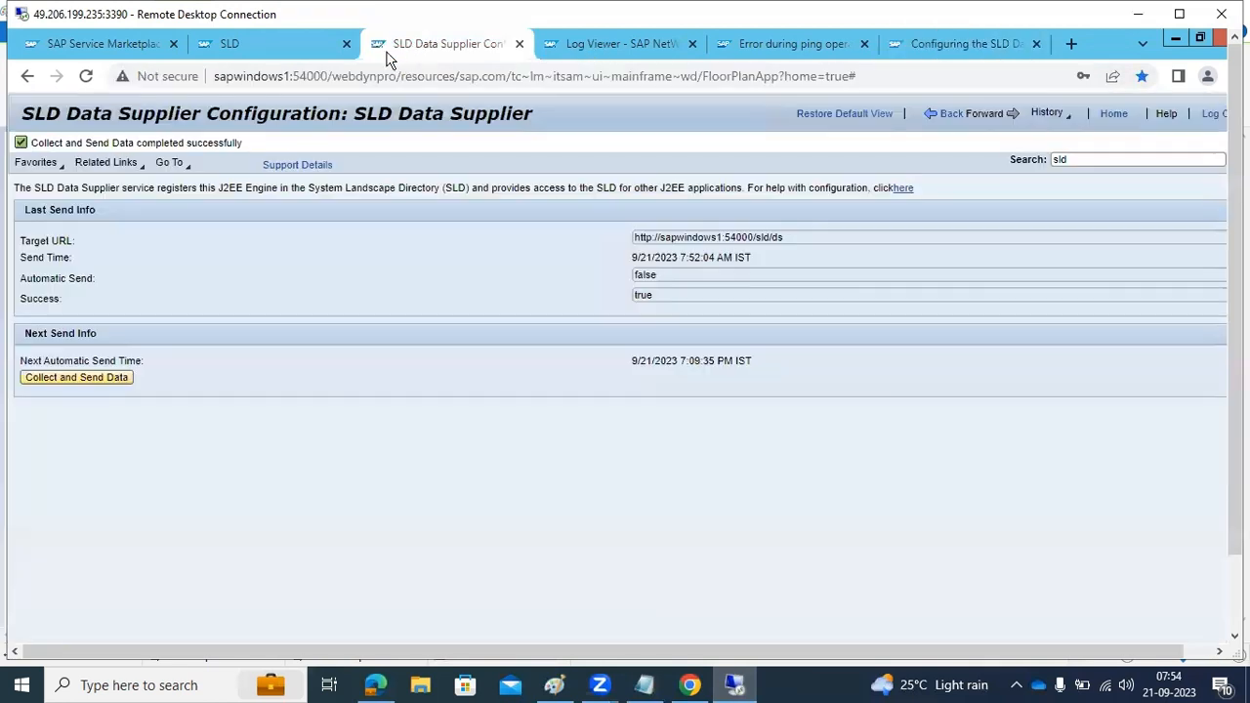
{"action": "left_click", "coordinate": [660, 54]}
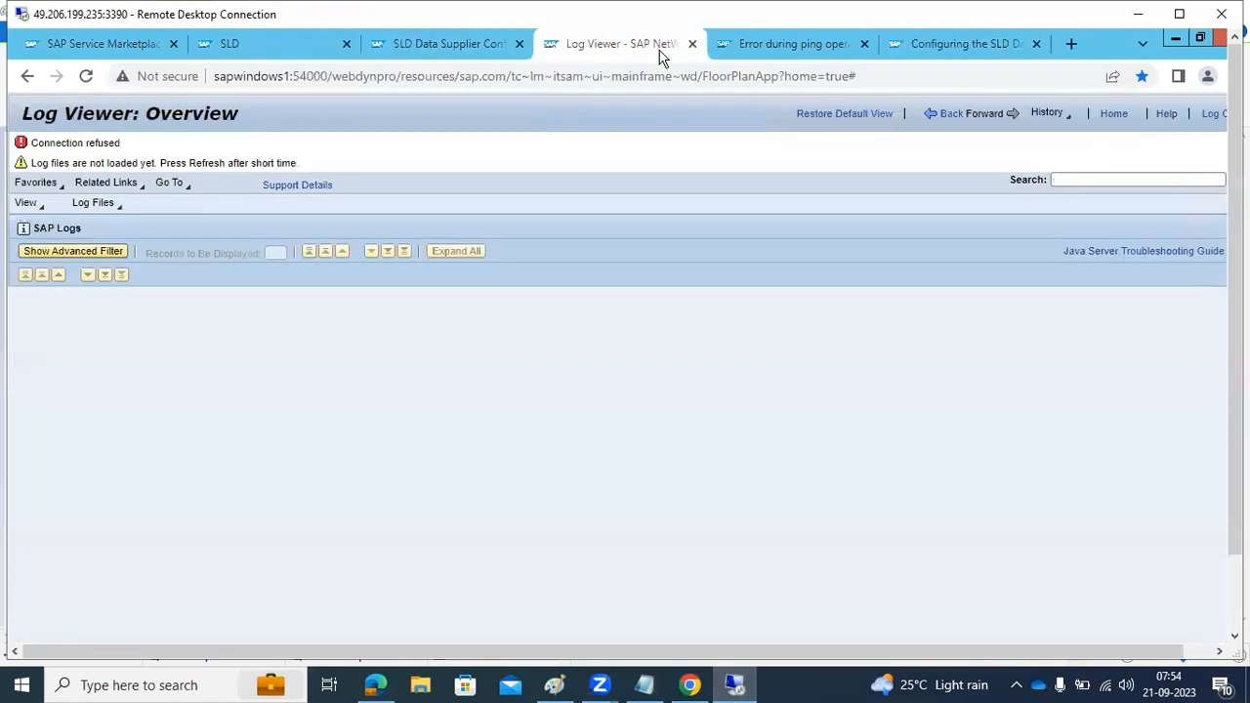
{"action": "left_click", "coordinate": [1115, 116]}
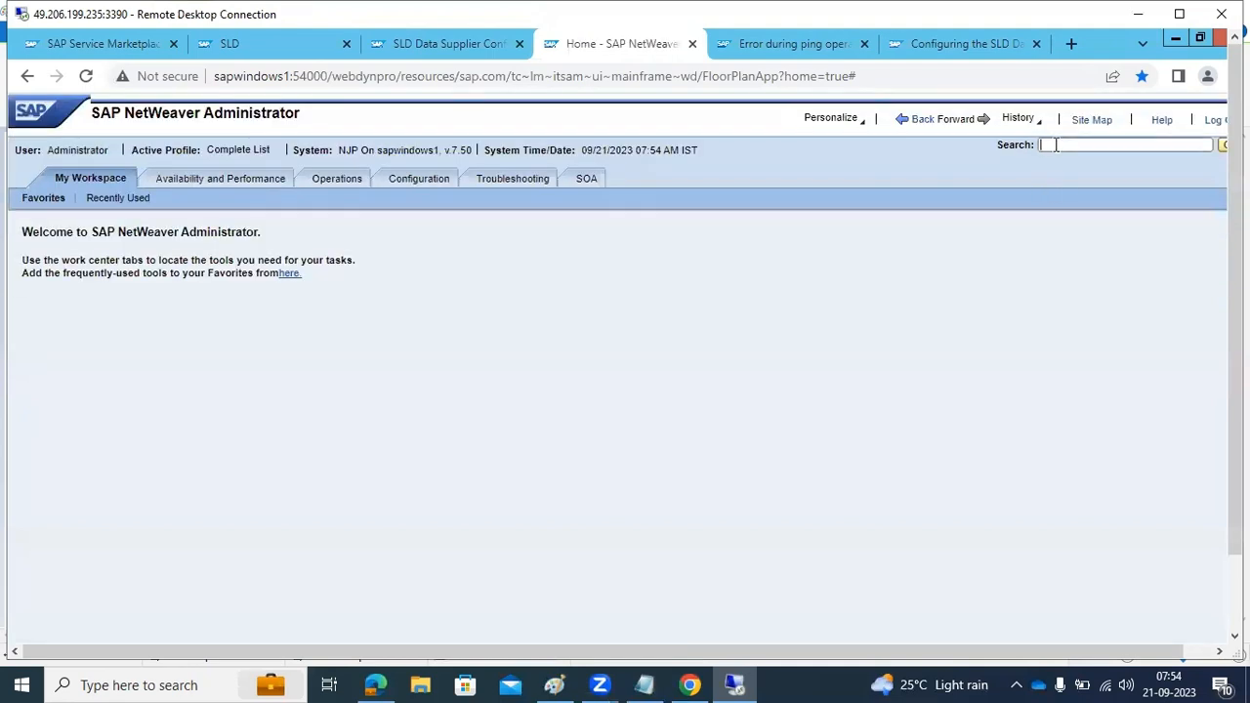
{"action": "left_click", "coordinate": [1057, 145]}
{"action": "type", "text": "desti"}
{"action": "key", "text": "Return"}
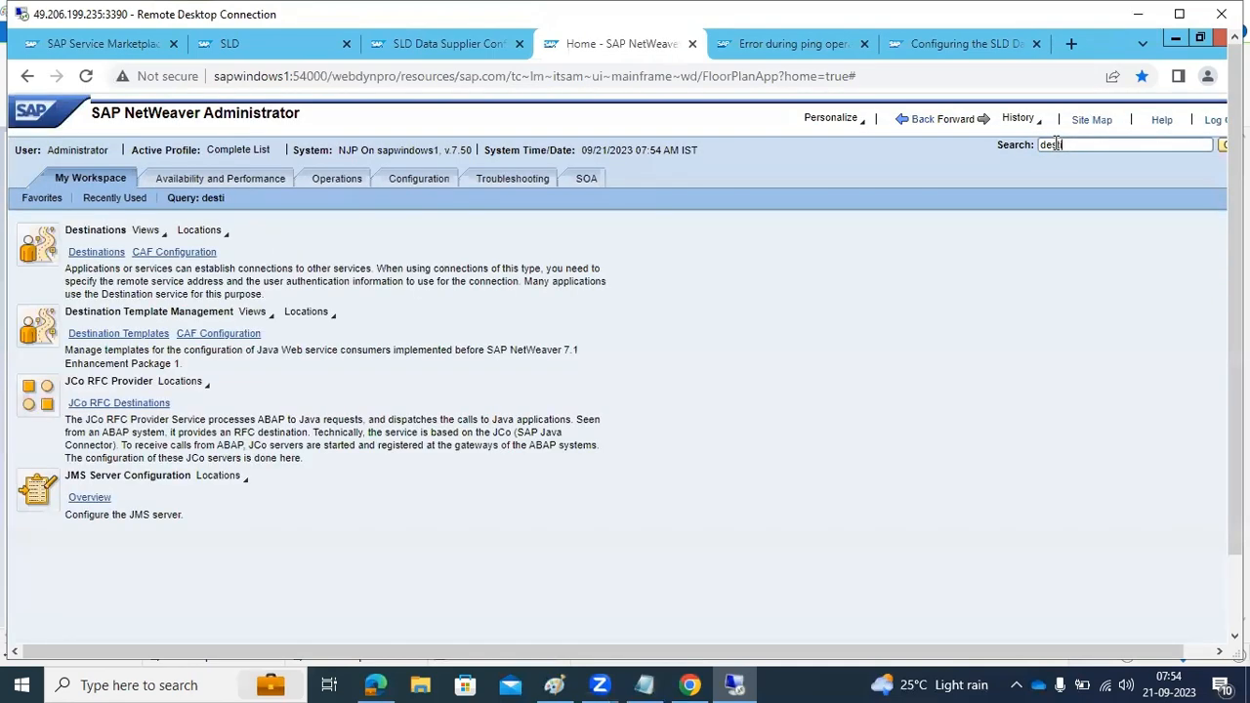
{"action": "left_click", "coordinate": [84, 254]}
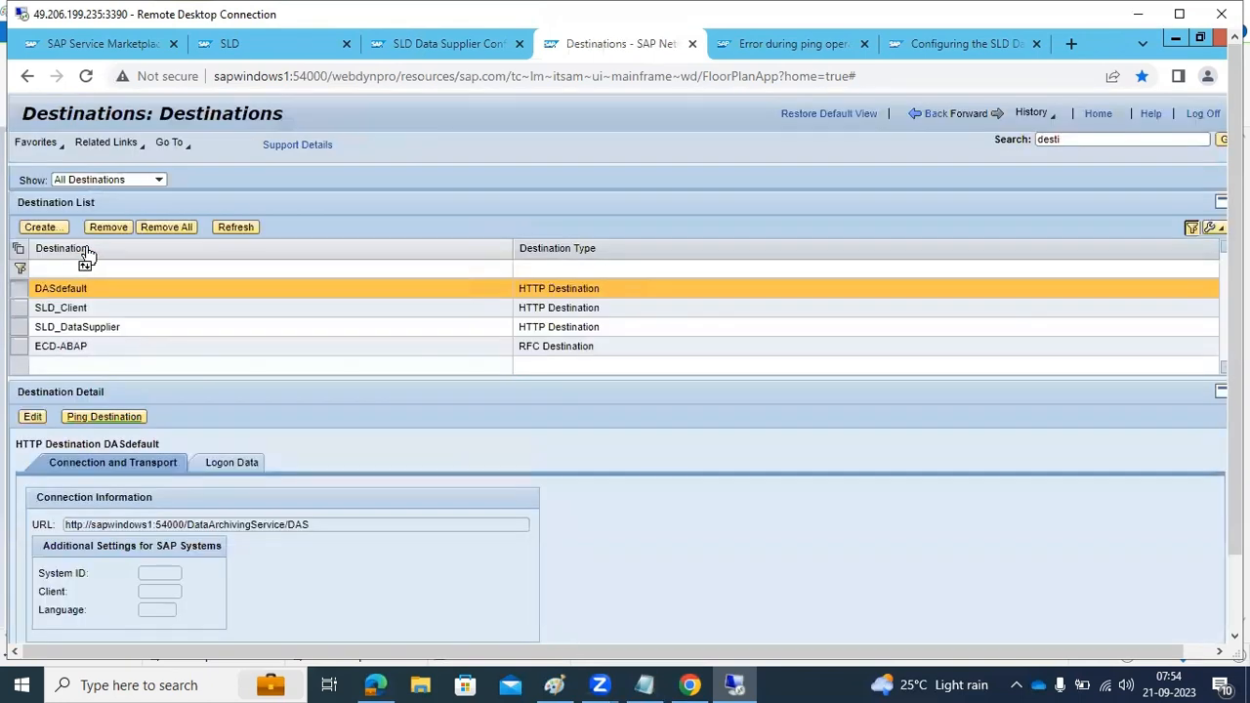
Display the details of the SLD_DataSupplier, SLD_Client and ECD-ABAP destinations one after another
{"action": "left_click", "coordinate": [97, 330]}
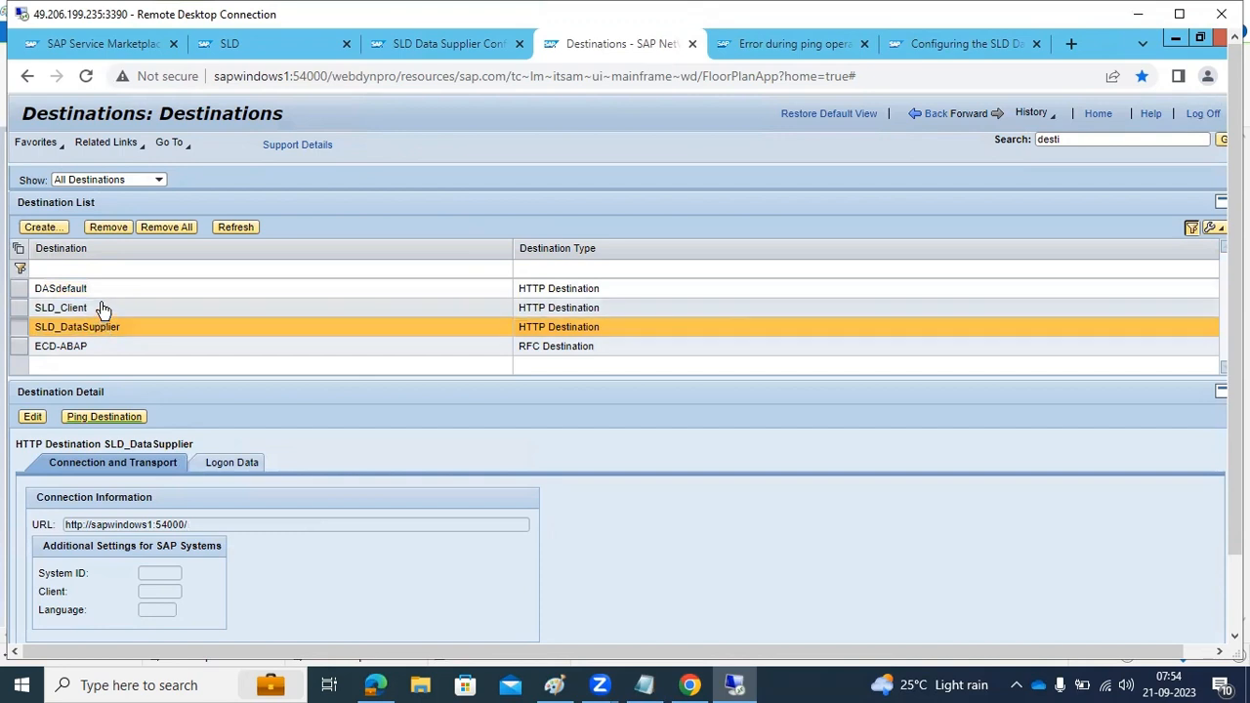
{"action": "left_click", "coordinate": [104, 310]}
{"action": "left_click", "coordinate": [99, 347]}
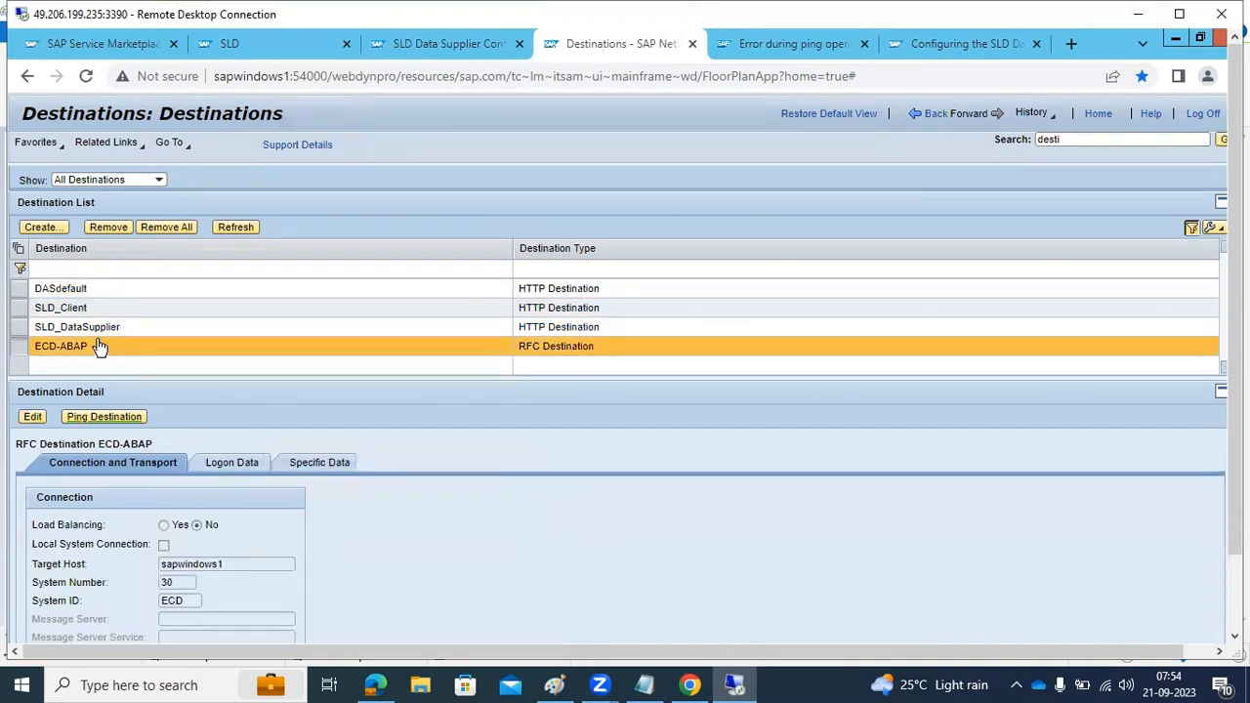
Collect and send the Java system's data to the SLD again from the SLD Data Supplier configuration
{"action": "left_click", "coordinate": [430, 45]}
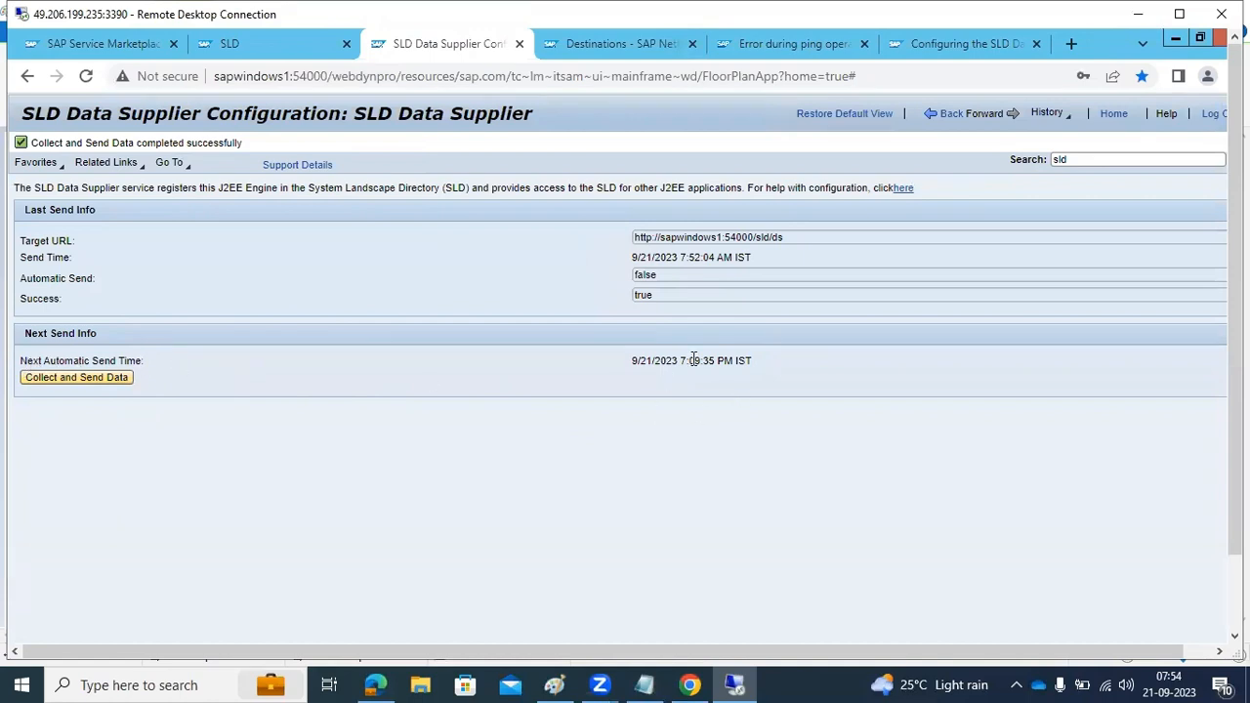
{"action": "mouse_move", "coordinate": [1235, 452]}
{"action": "left_mouse_down"}
{"action": "mouse_move", "coordinate": [1236, 519]}
{"action": "mouse_move", "coordinate": [1235, 451]}
{"action": "left_mouse_up"}
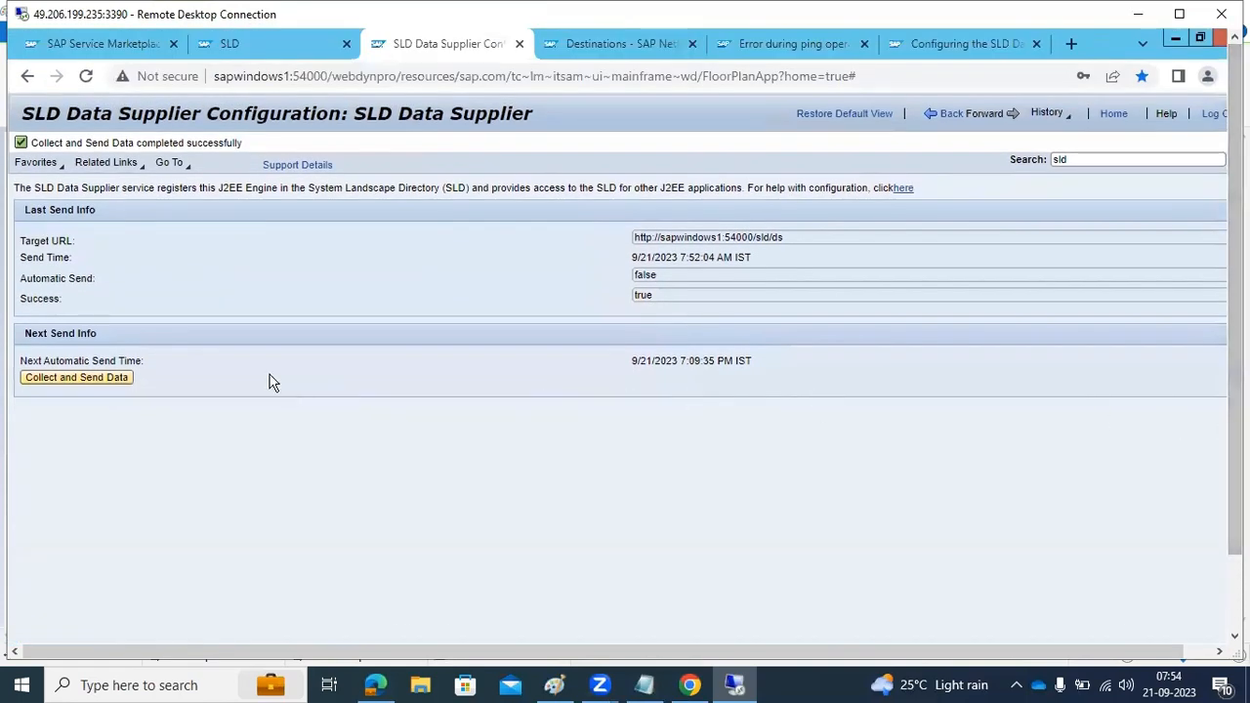
{"action": "left_click", "coordinate": [45, 380]}
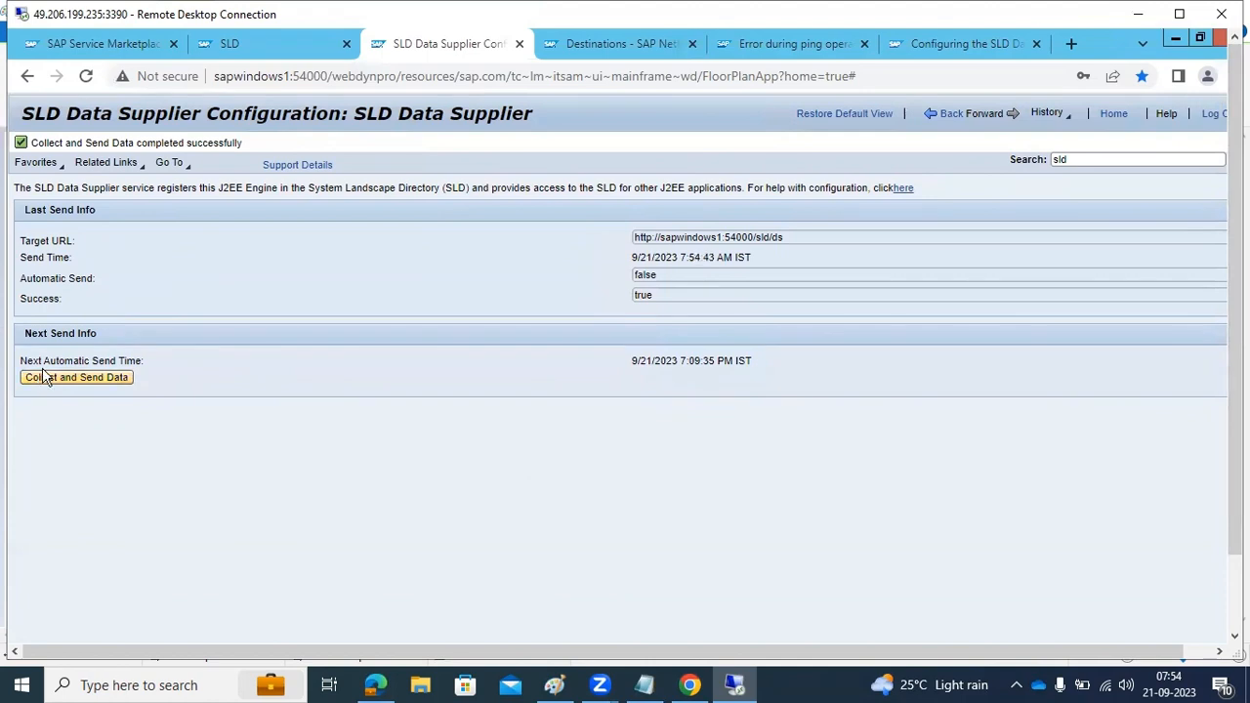
Open the SLD's technical systems list and compare the ECD ABAP and NJP Java entries
{"action": "left_click", "coordinate": [258, 39]}
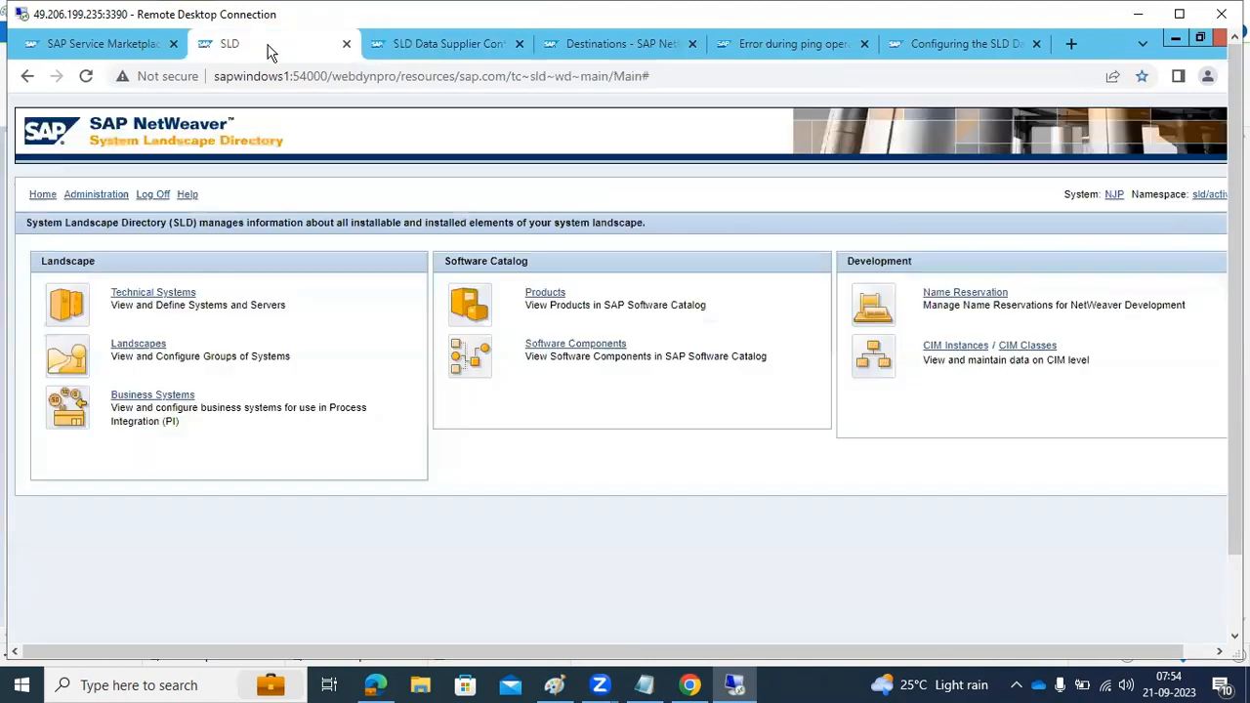
{"action": "left_click", "coordinate": [139, 295]}
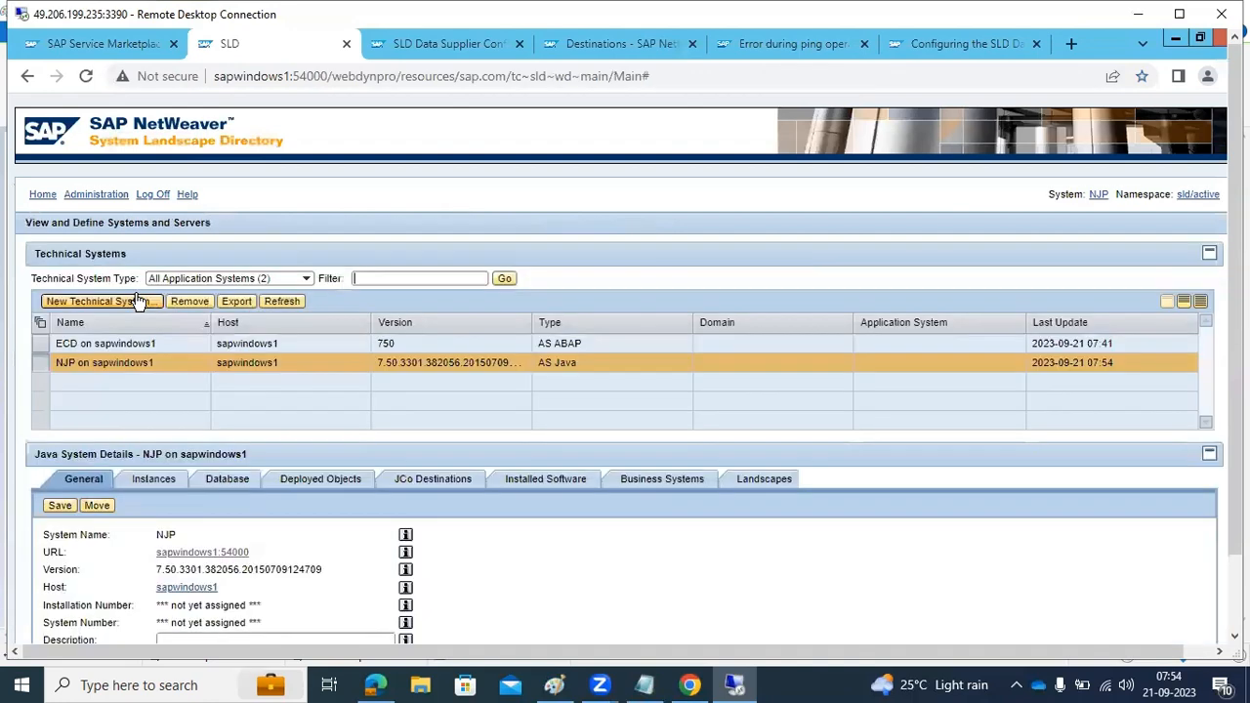
{"action": "left_click", "coordinate": [271, 347]}
{"action": "left_click", "coordinate": [270, 362]}
{"action": "left_click", "coordinate": [273, 348]}
{"action": "left_click", "coordinate": [276, 361]}
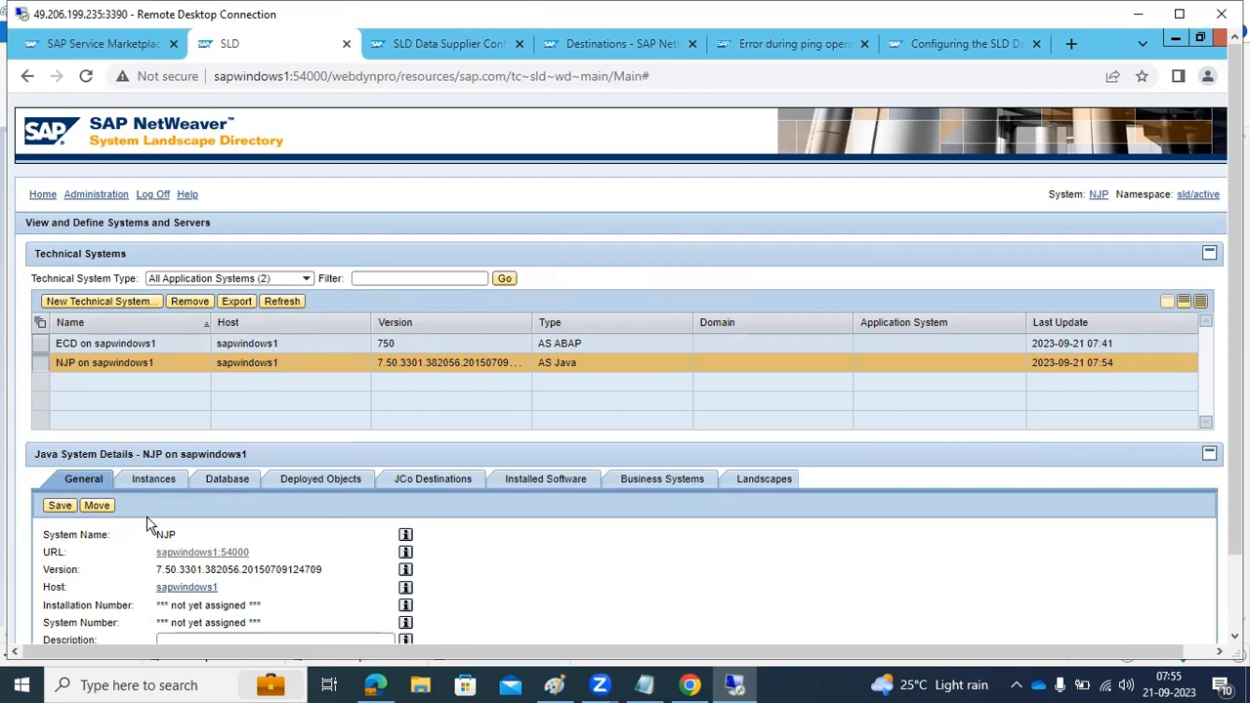
Review the NJP Java system's instances, database and JCo destinations
{"action": "left_click", "coordinate": [155, 481]}
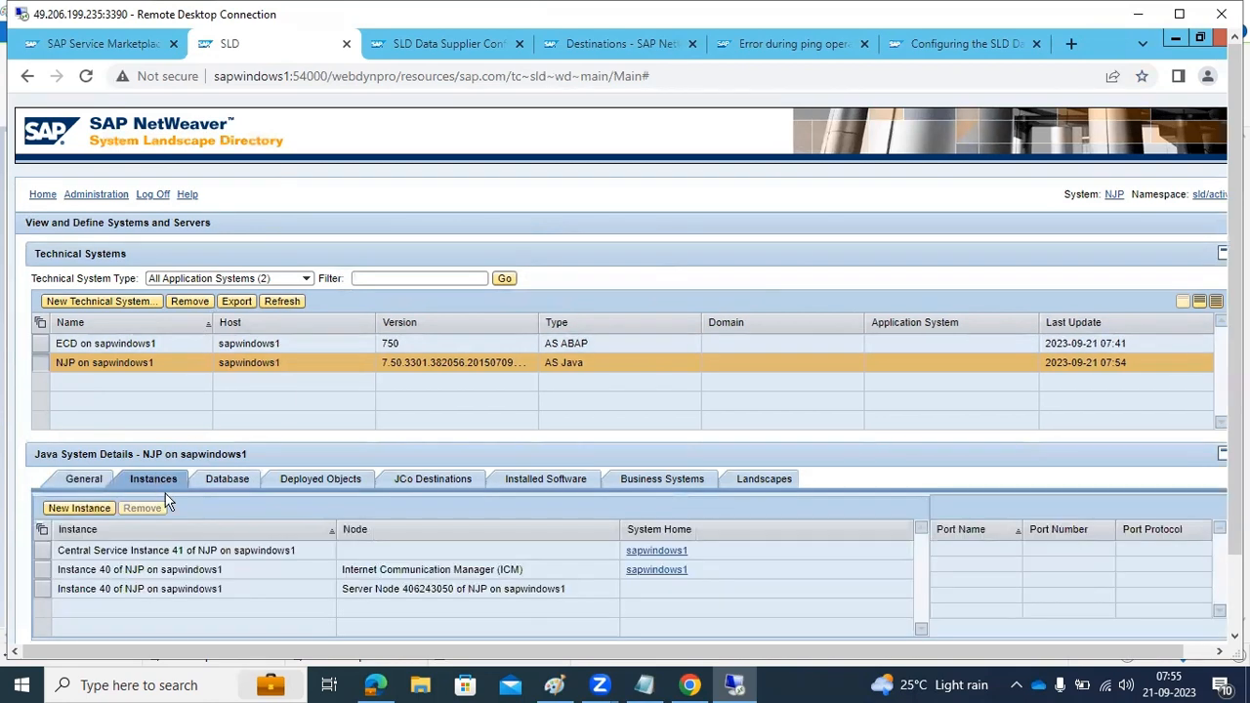
{"action": "left_click", "coordinate": [233, 481]}
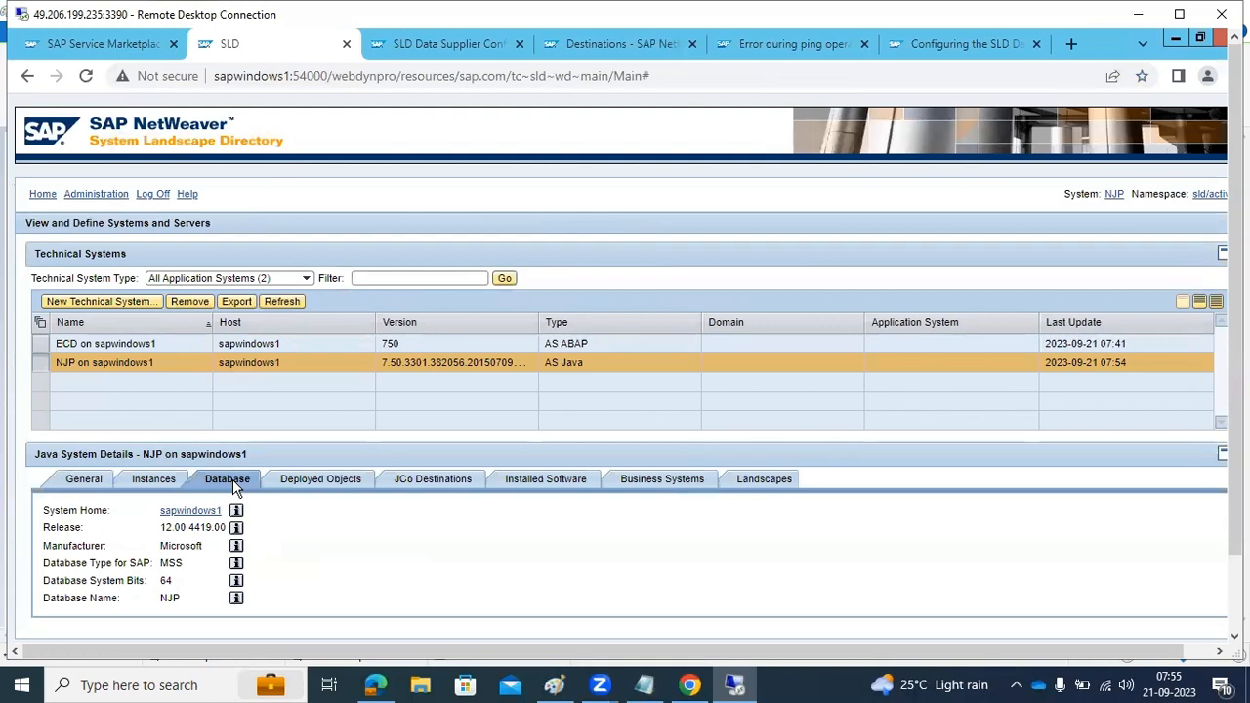
{"action": "left_click", "coordinate": [459, 480]}
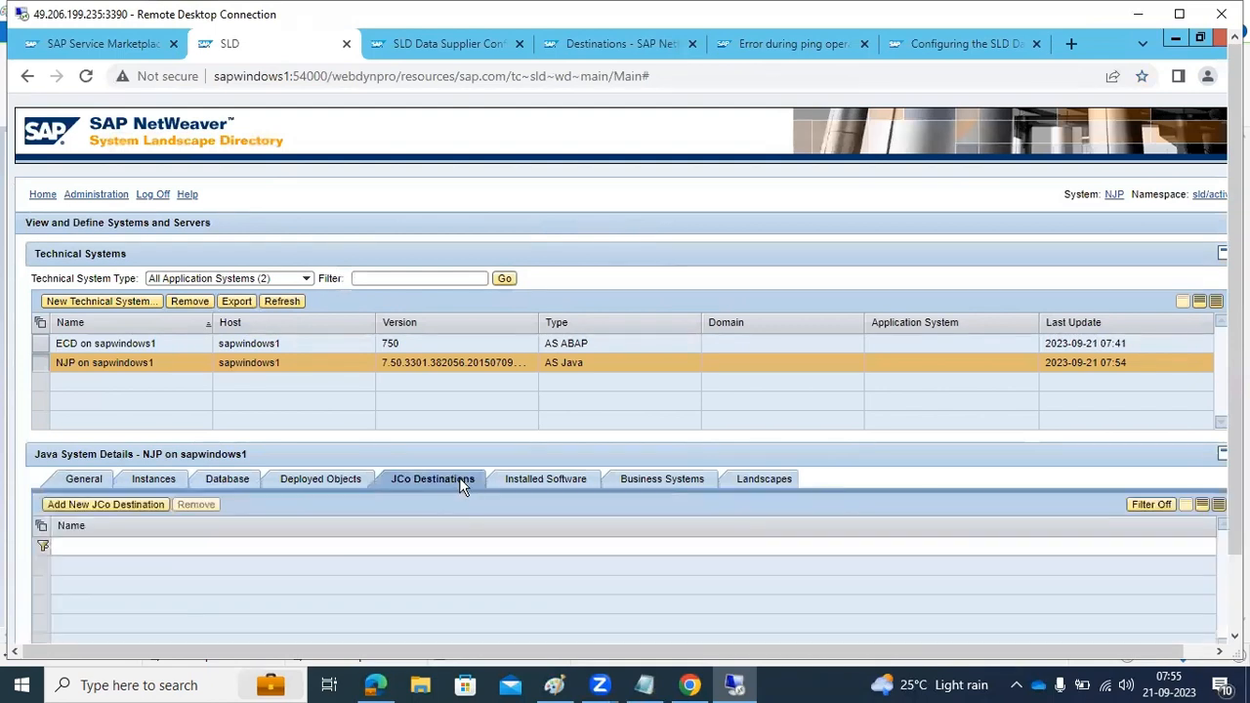
Look through the NJP Java system's installed software components and check its business systems
{"action": "left_click", "coordinate": [541, 480]}
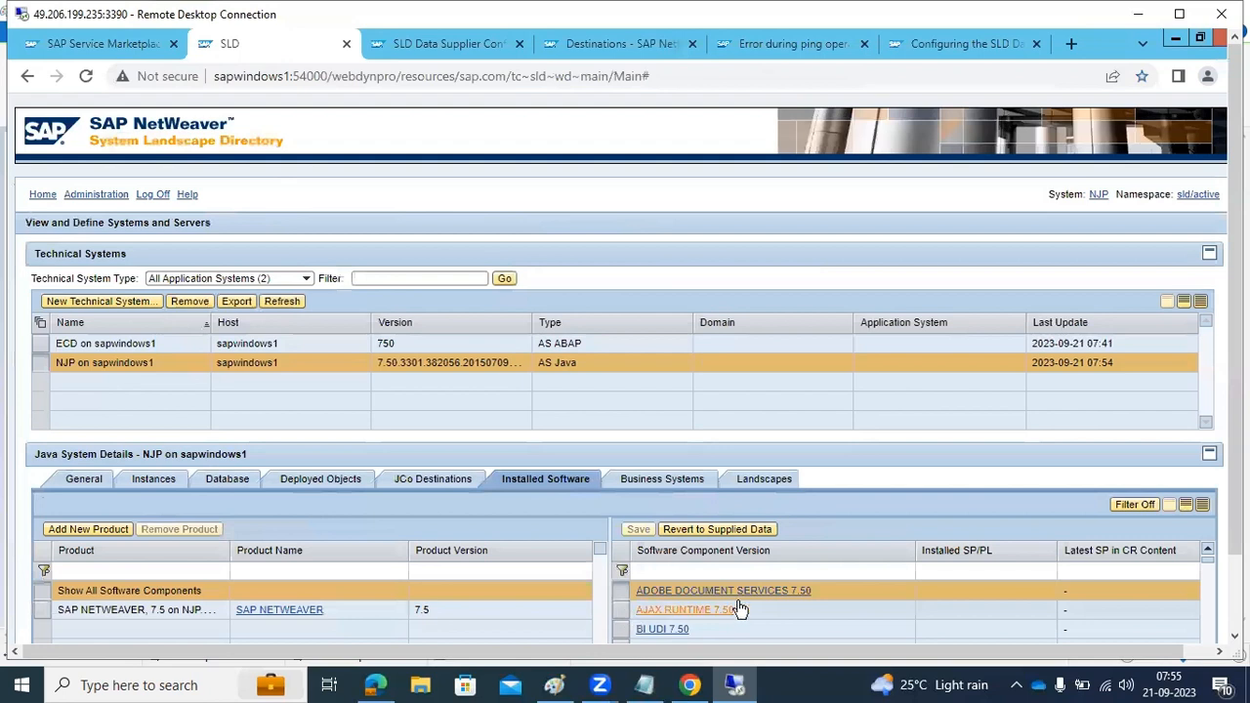
{"action": "left_click_drag", "start_coordinate": [1235, 514], "coordinate": [1166, 607]}
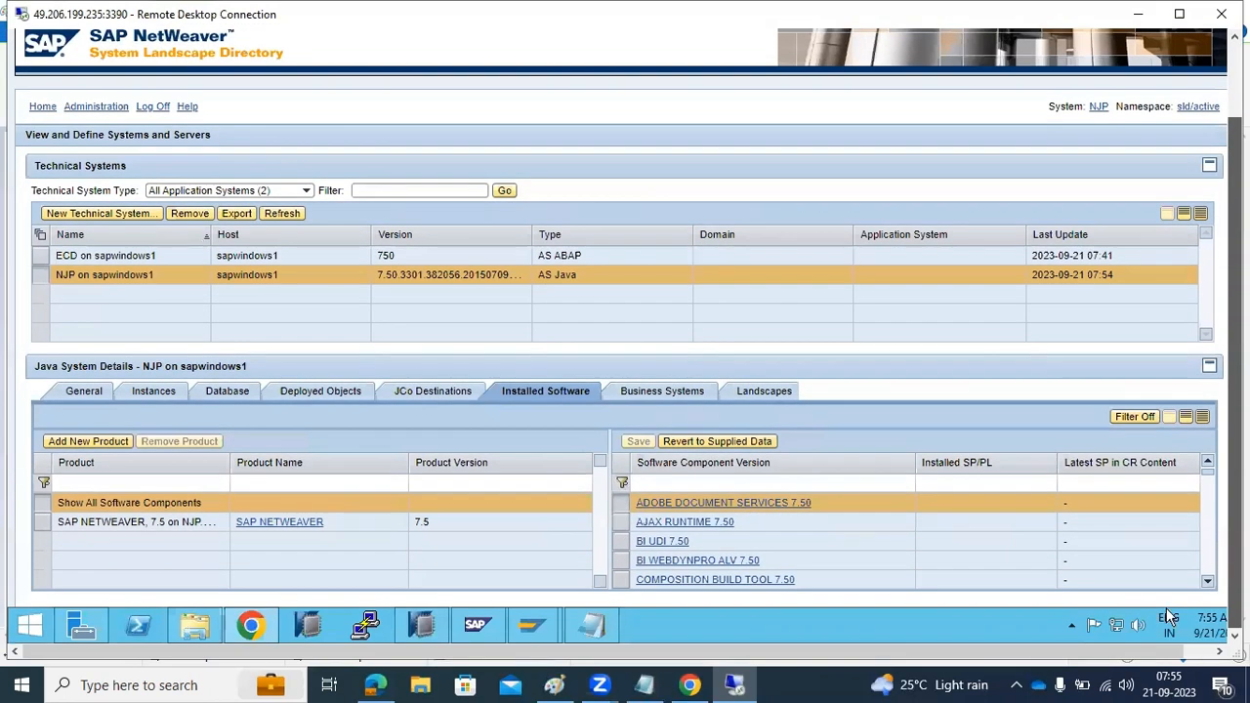
{"action": "scroll", "coordinate": [1061, 556], "scroll_direction": "down", "scroll_amount": 1}
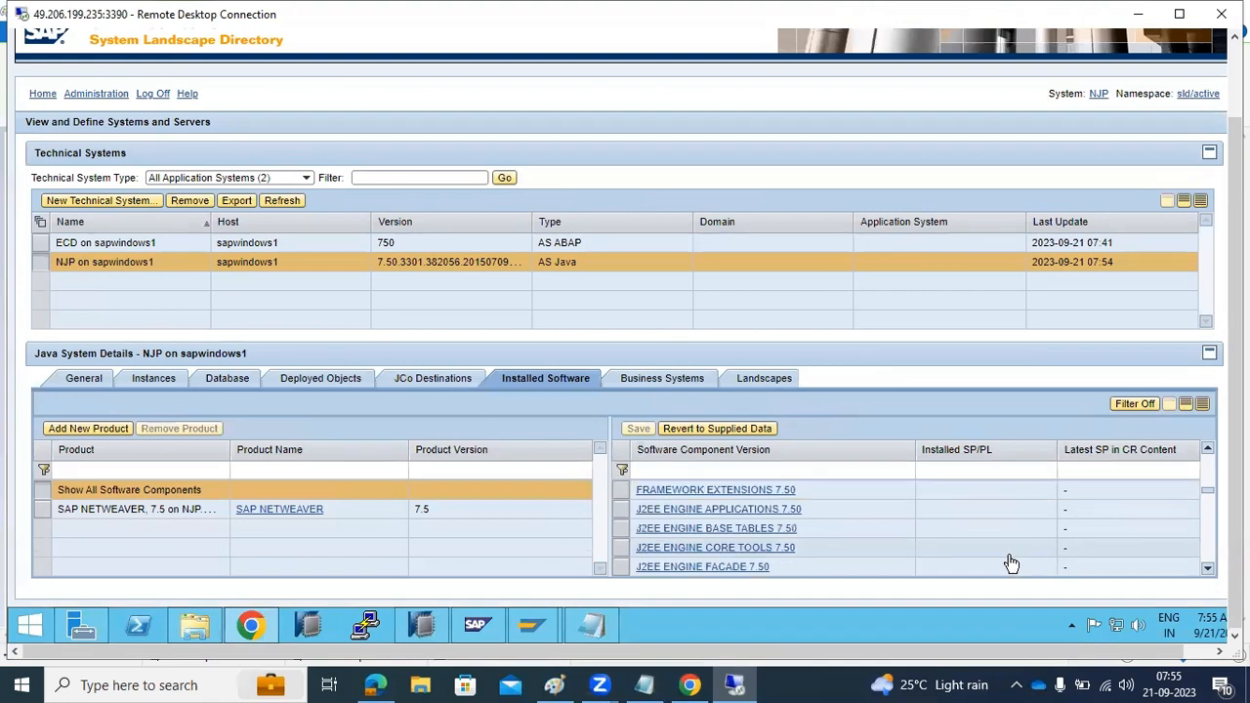
{"action": "left_click_drag", "start_coordinate": [1208, 499], "coordinate": [1208, 564]}
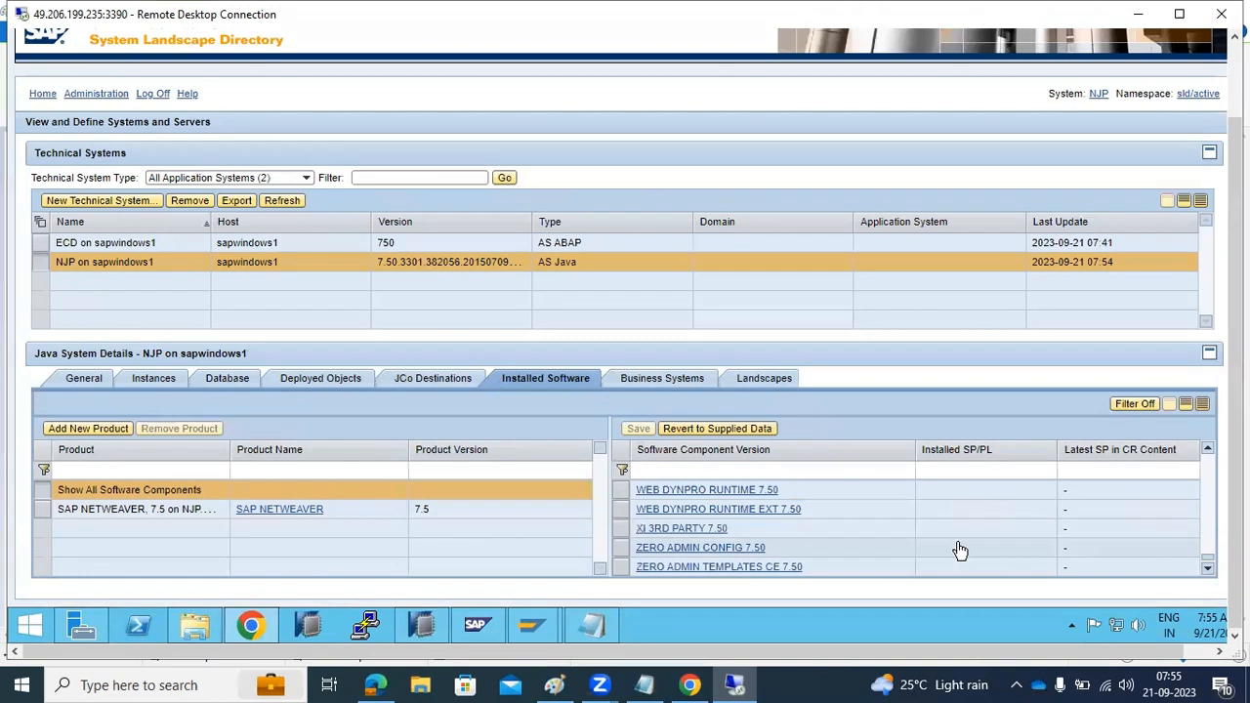
{"action": "scroll", "coordinate": [960, 550], "scroll_direction": "up", "scroll_amount": 2}
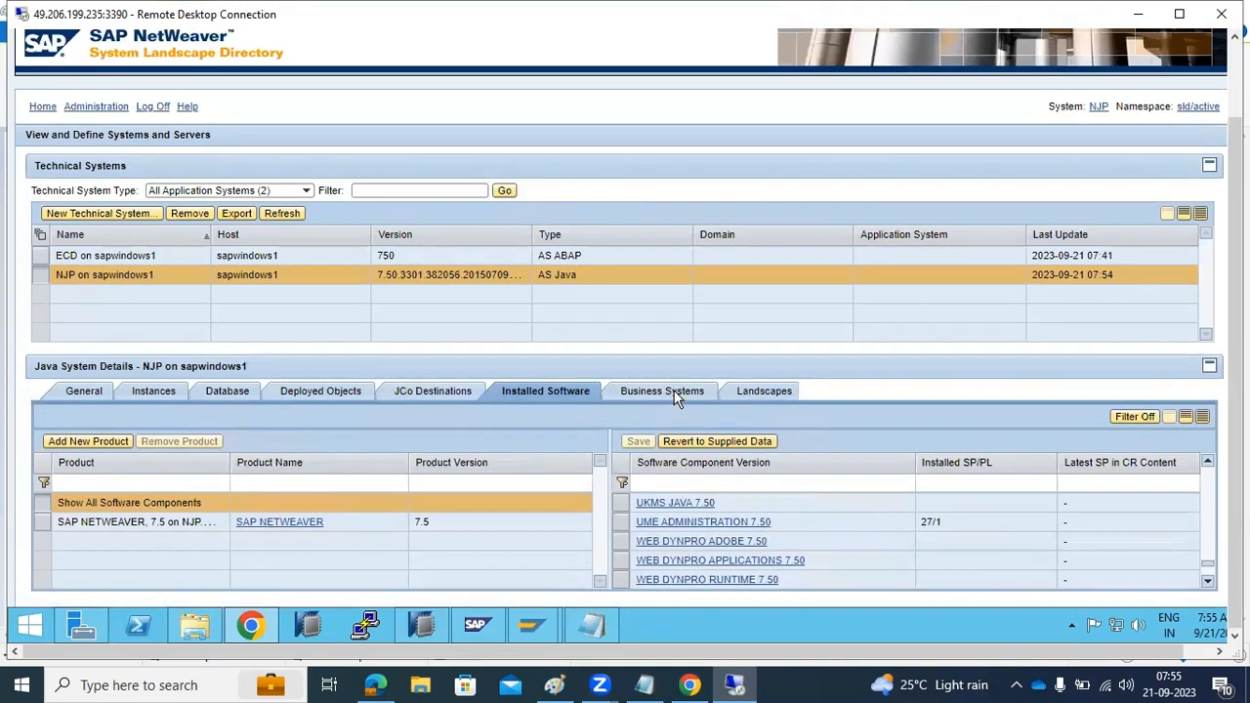
{"action": "left_click", "coordinate": [670, 394]}
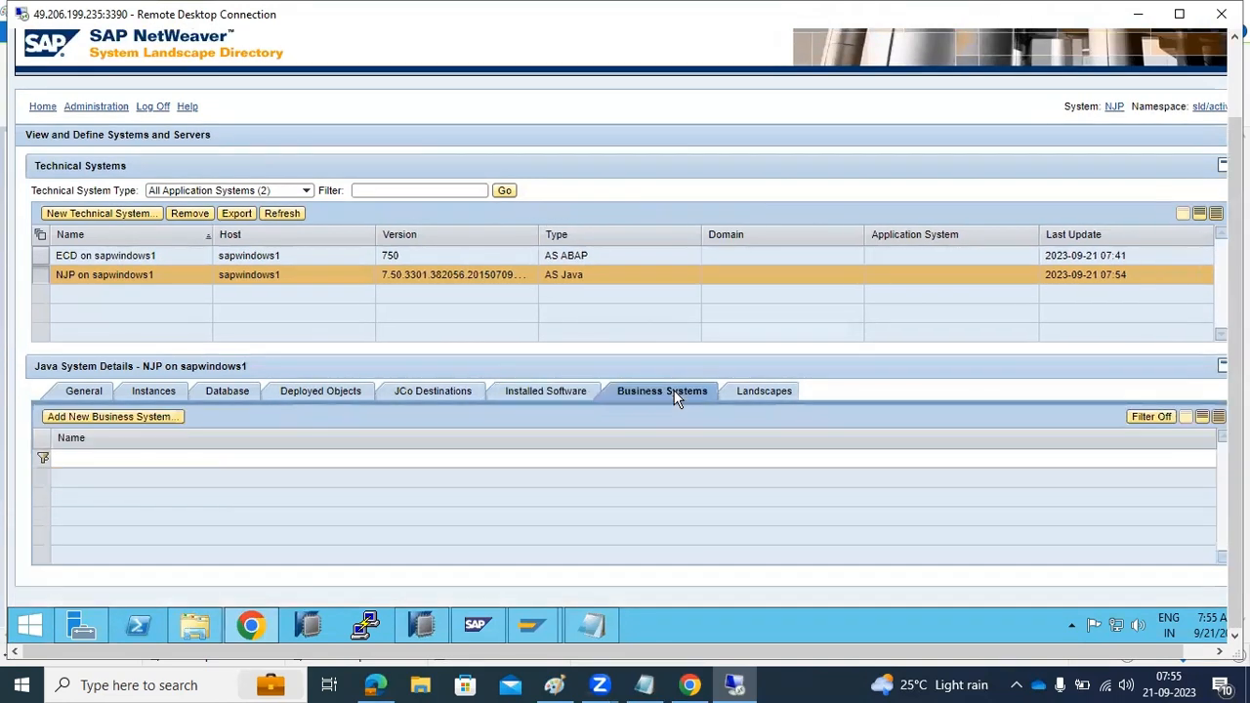
{"action": "left_click", "coordinate": [523, 395]}
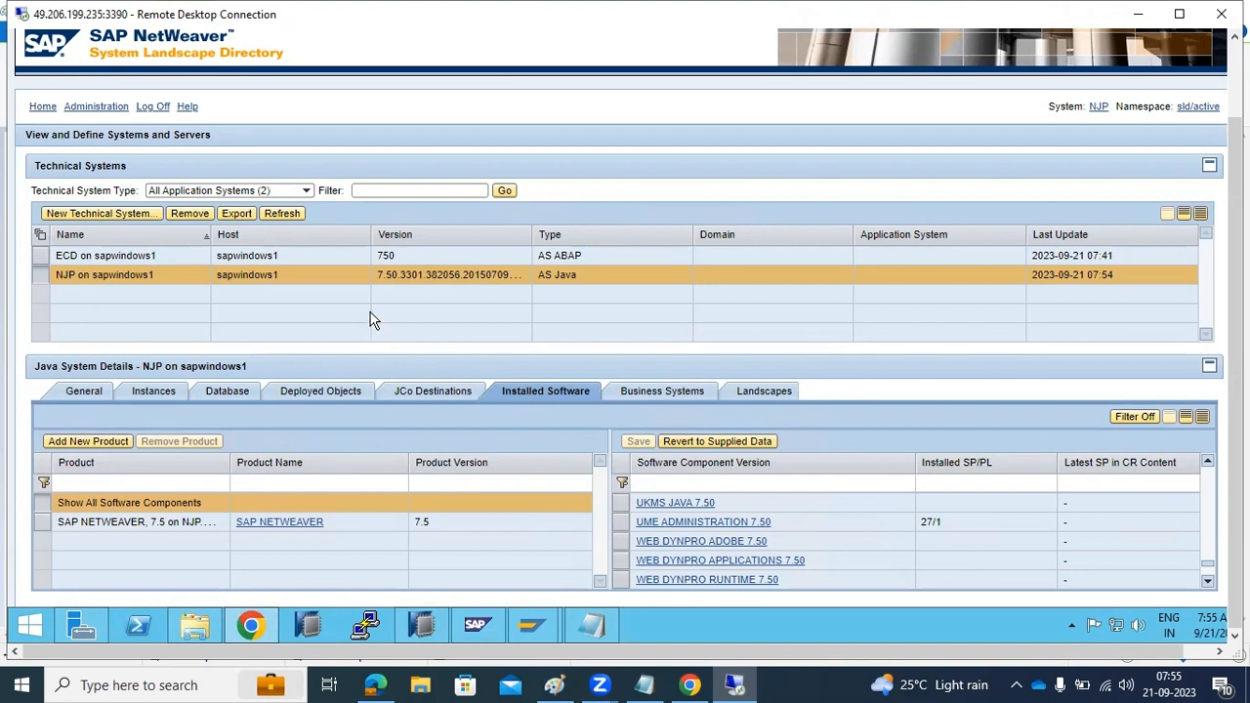
Remove the ECD ABAP system from the SLD's technical systems
{"action": "left_click", "coordinate": [119, 252]}
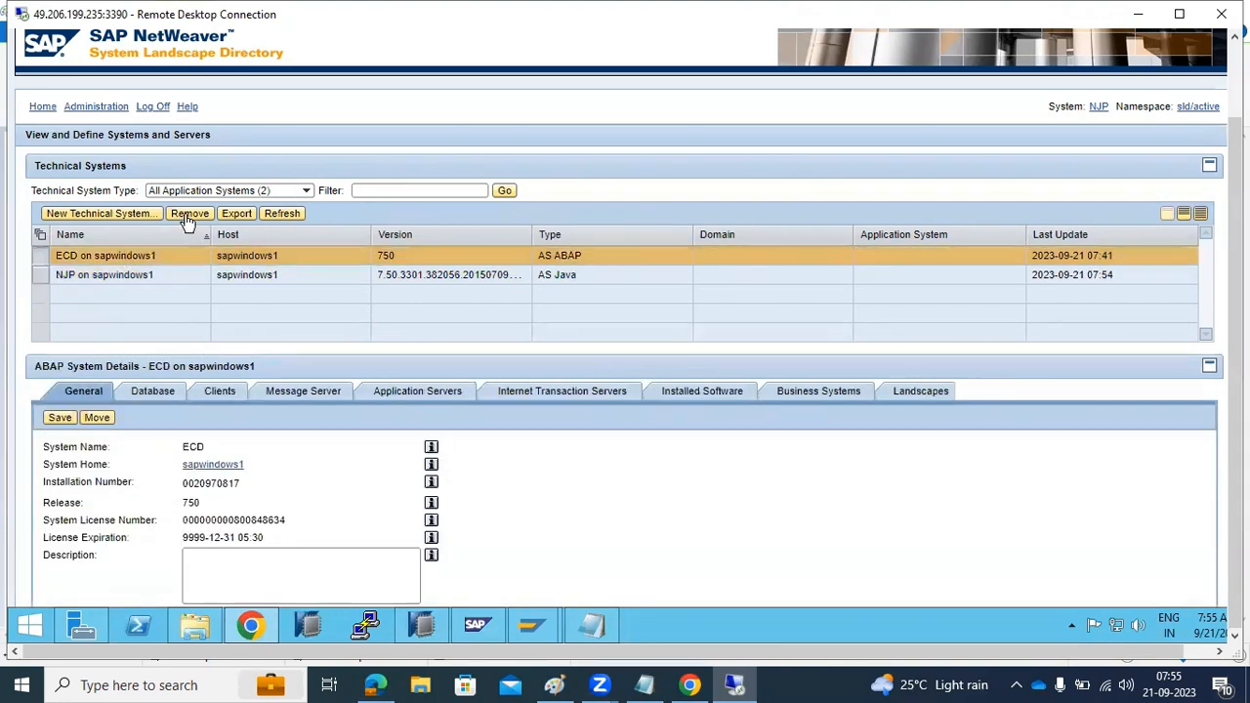
{"action": "left_click", "coordinate": [189, 214]}
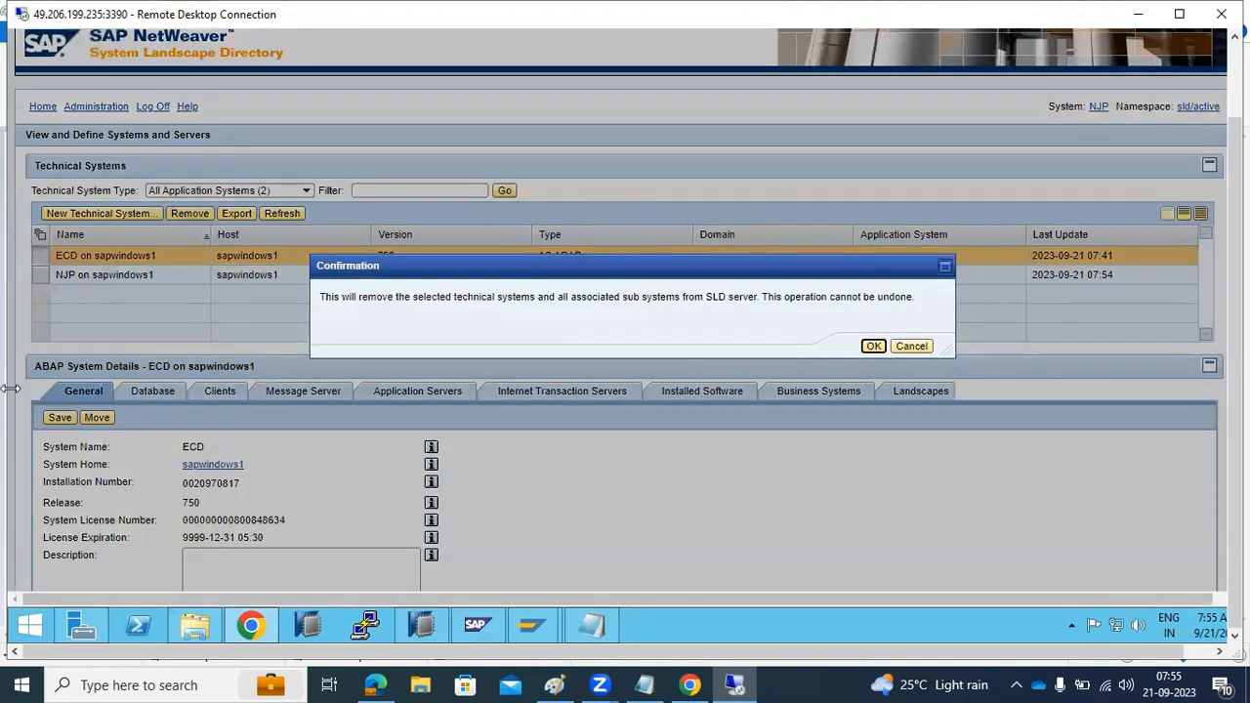
{"action": "key", "text": "Return"}
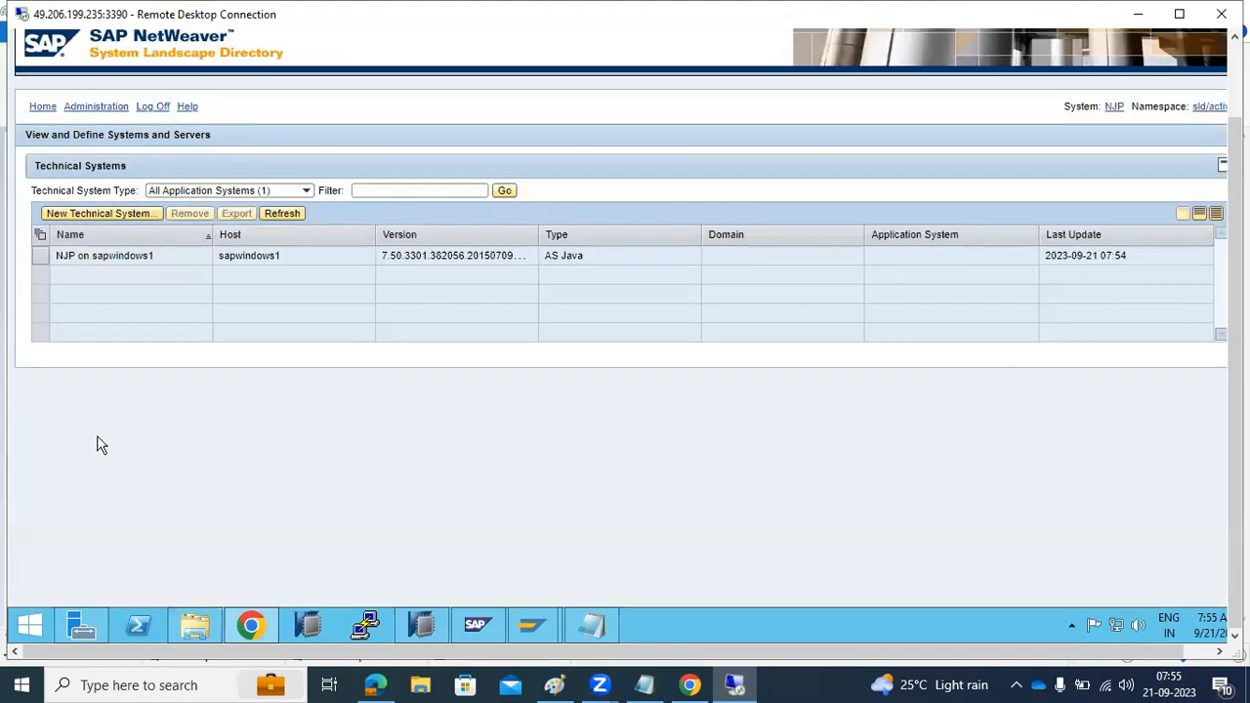
Switch to the ECD session in SAP GUI and open transaction RZ70 for SLD registration
{"action": "mouse_move", "coordinate": [535, 628]}
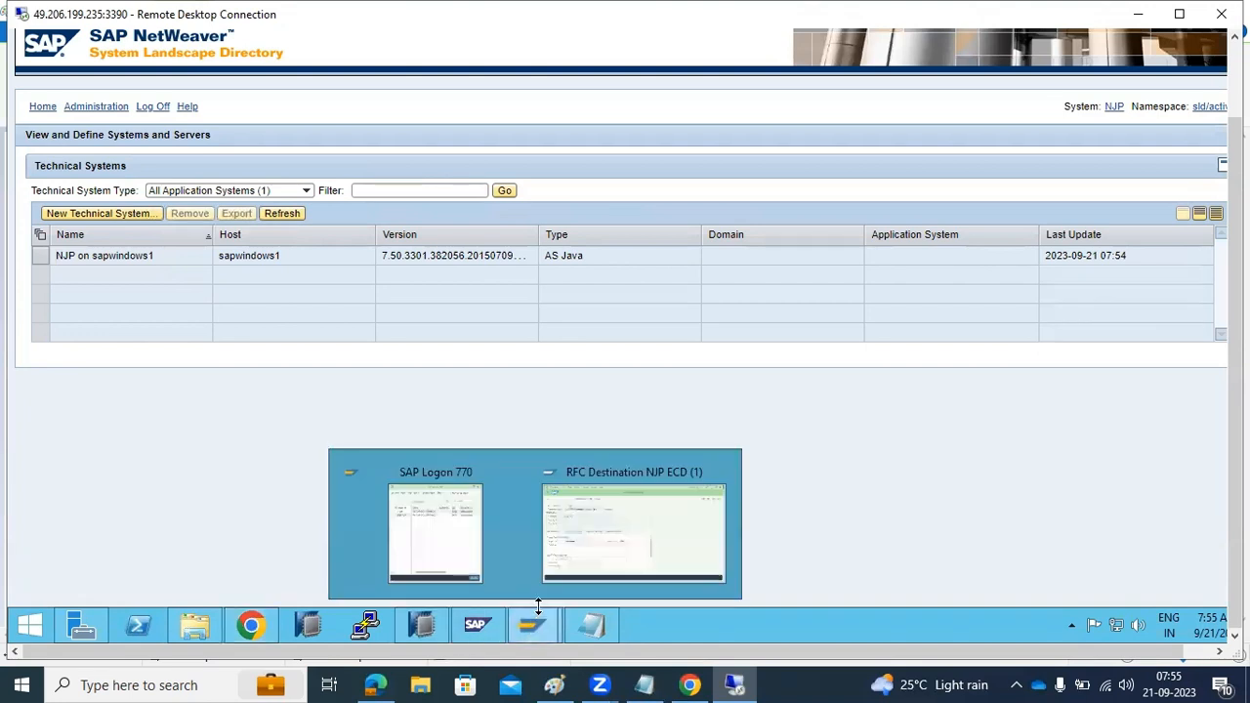
{"action": "left_click", "coordinate": [590, 538]}
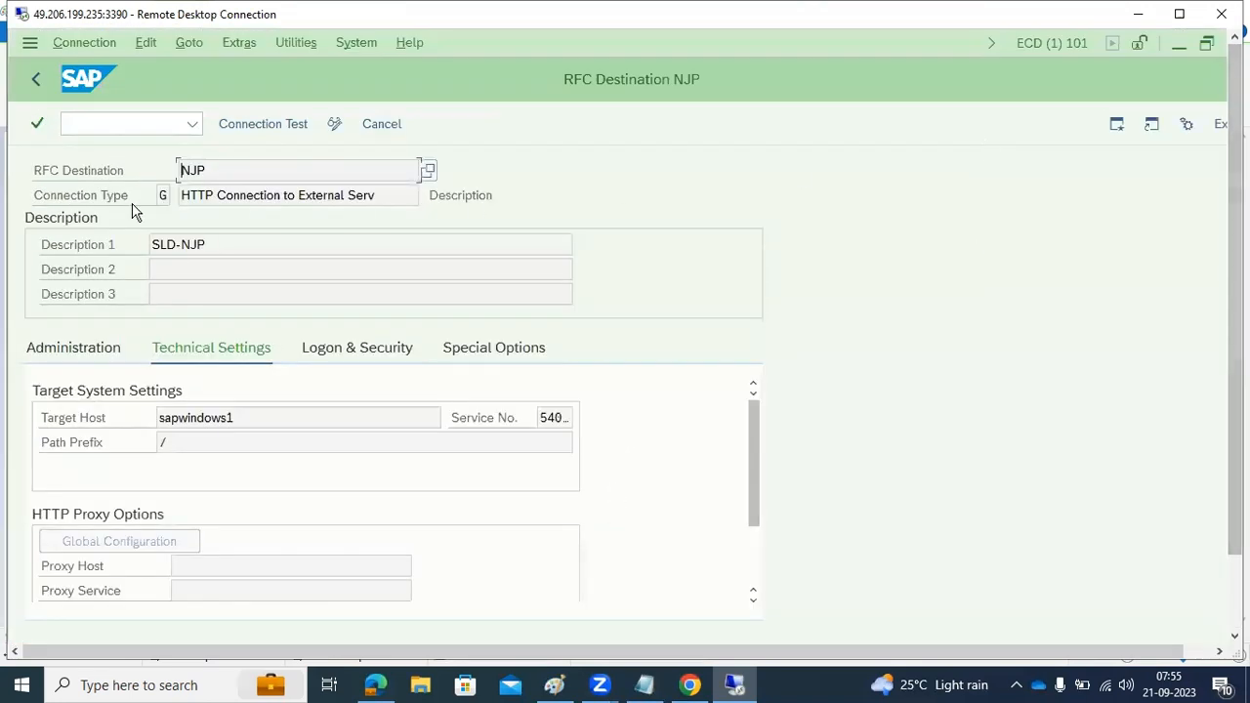
{"action": "left_click", "coordinate": [90, 125]}
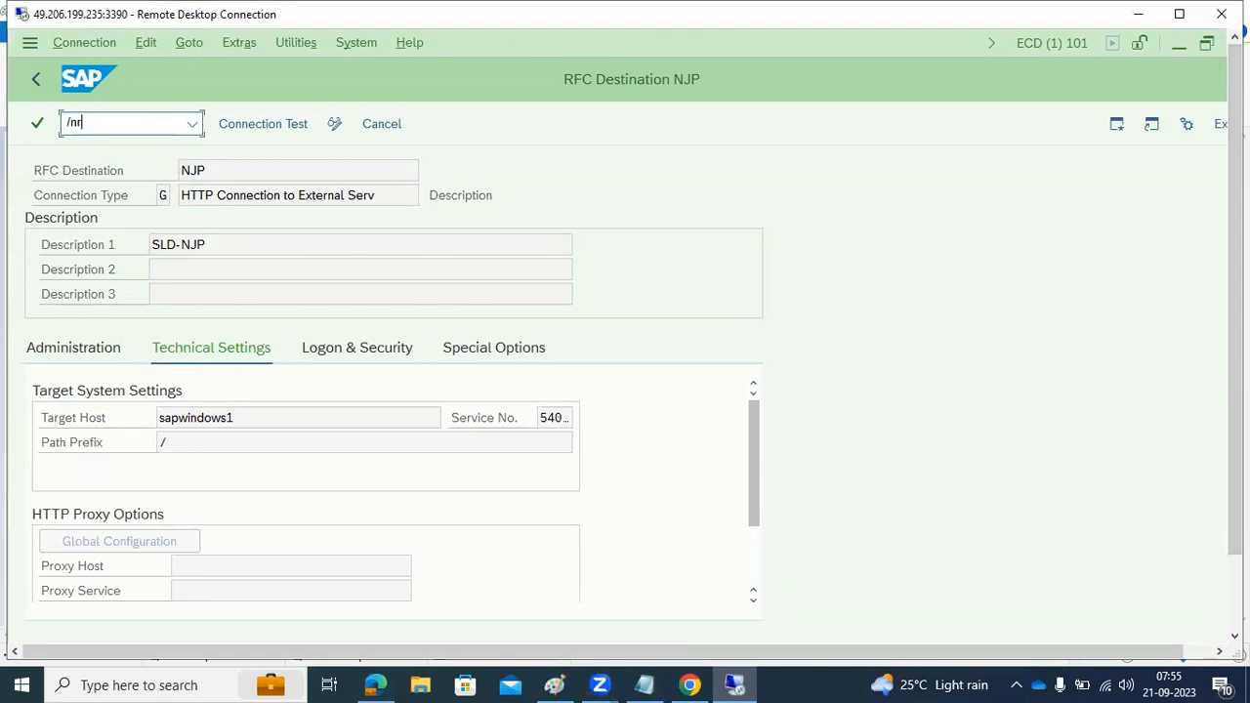
{"action": "type", "text": "/nrz70"}
{"action": "key", "text": "Return"}
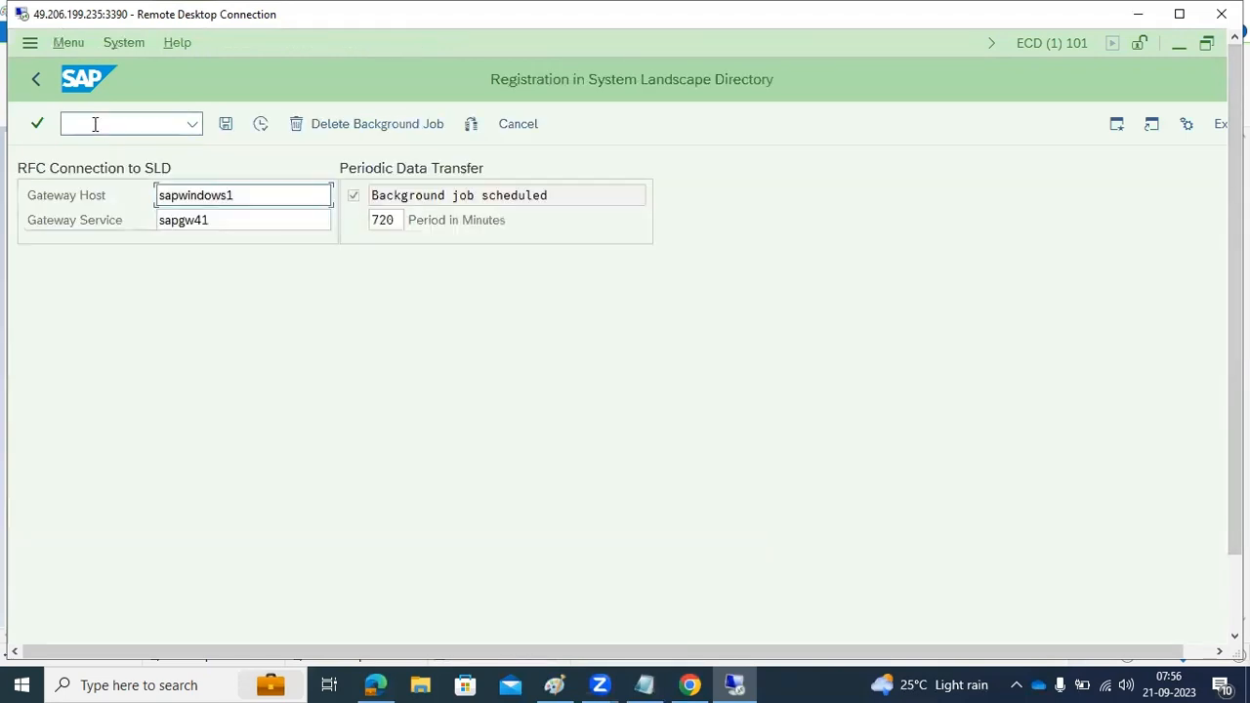
Execute the SLD data transfer for ECD with the existing gateway settings and 720-minute period, and dismiss the Internet Explorer security message
{"action": "left_click_drag", "start_coordinate": [438, 195], "coordinate": [497, 216]}
{"action": "left_click_drag", "start_coordinate": [411, 220], "coordinate": [518, 219]}
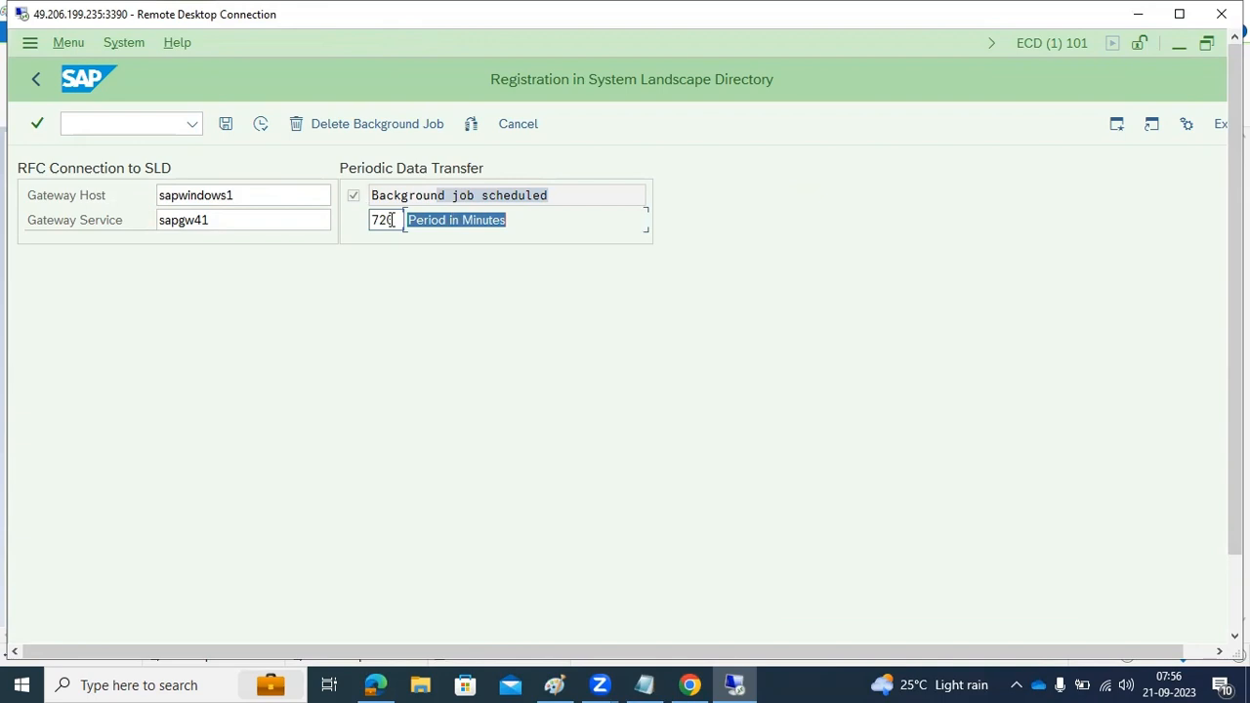
{"action": "left_click", "coordinate": [262, 127]}
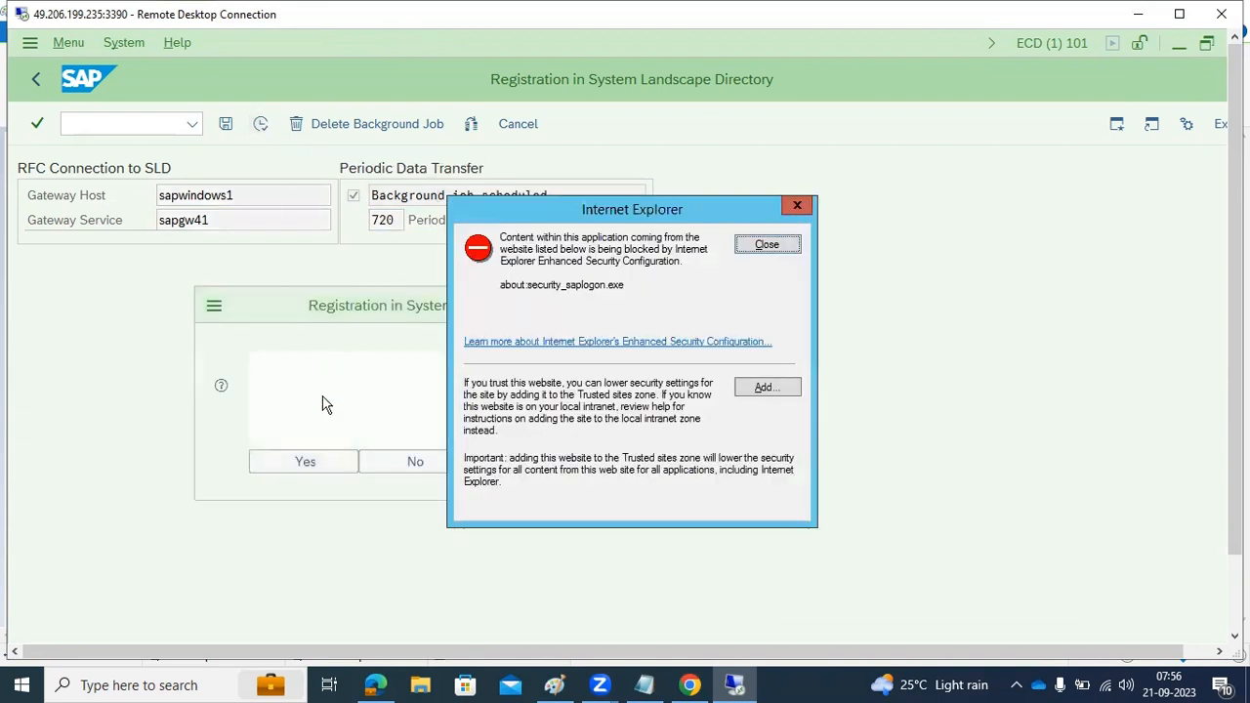
{"action": "left_click", "coordinate": [758, 245]}
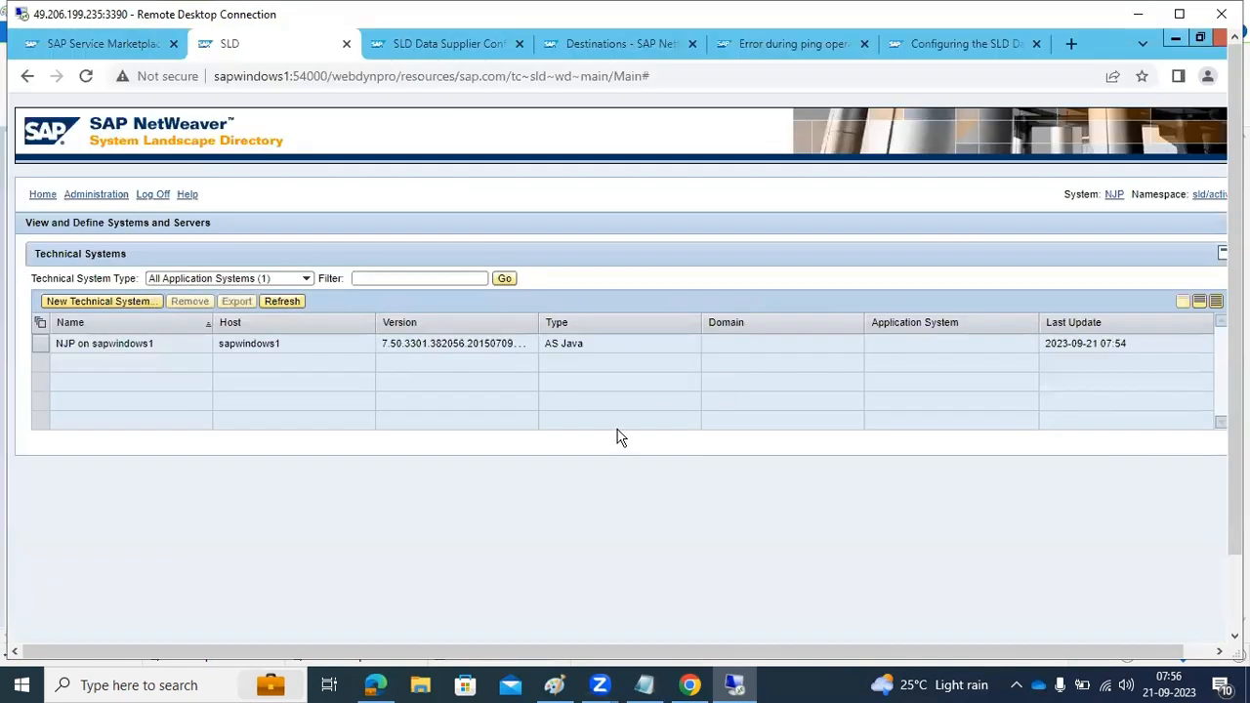
Refresh the SLD's technical systems list and display the NJP Java system's details
{"action": "left_click", "coordinate": [293, 305]}
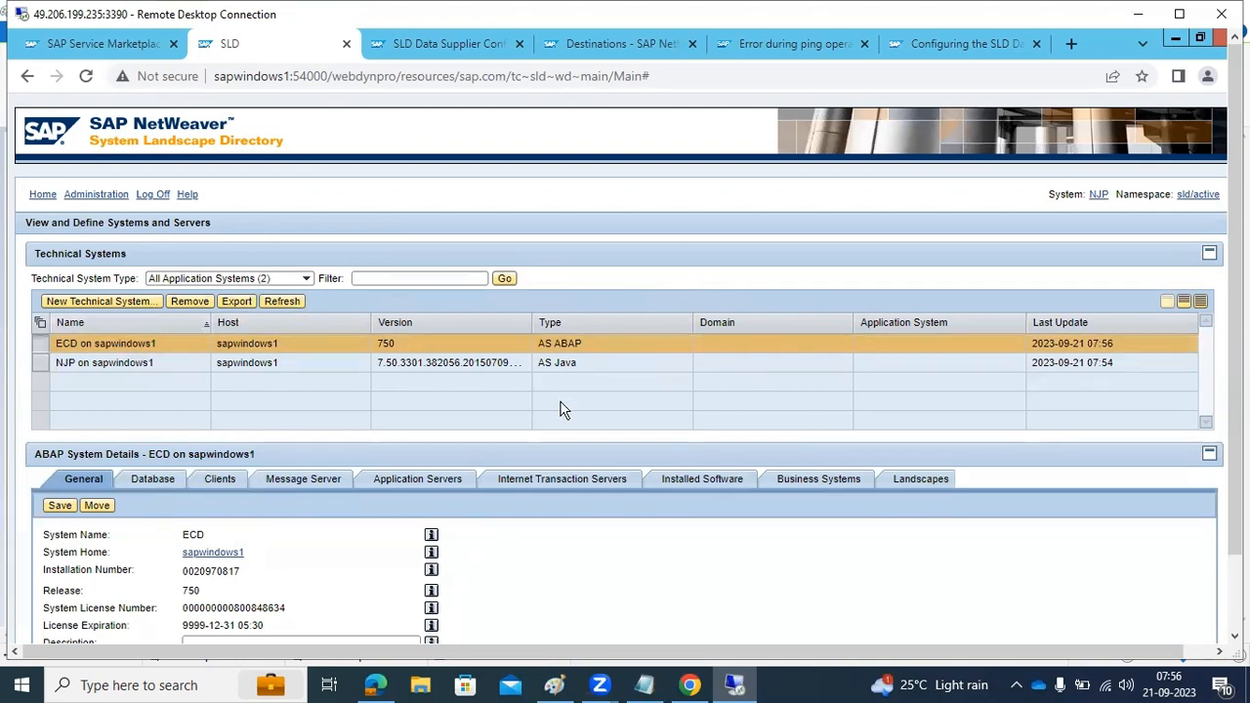
{"action": "left_click", "coordinate": [569, 362]}
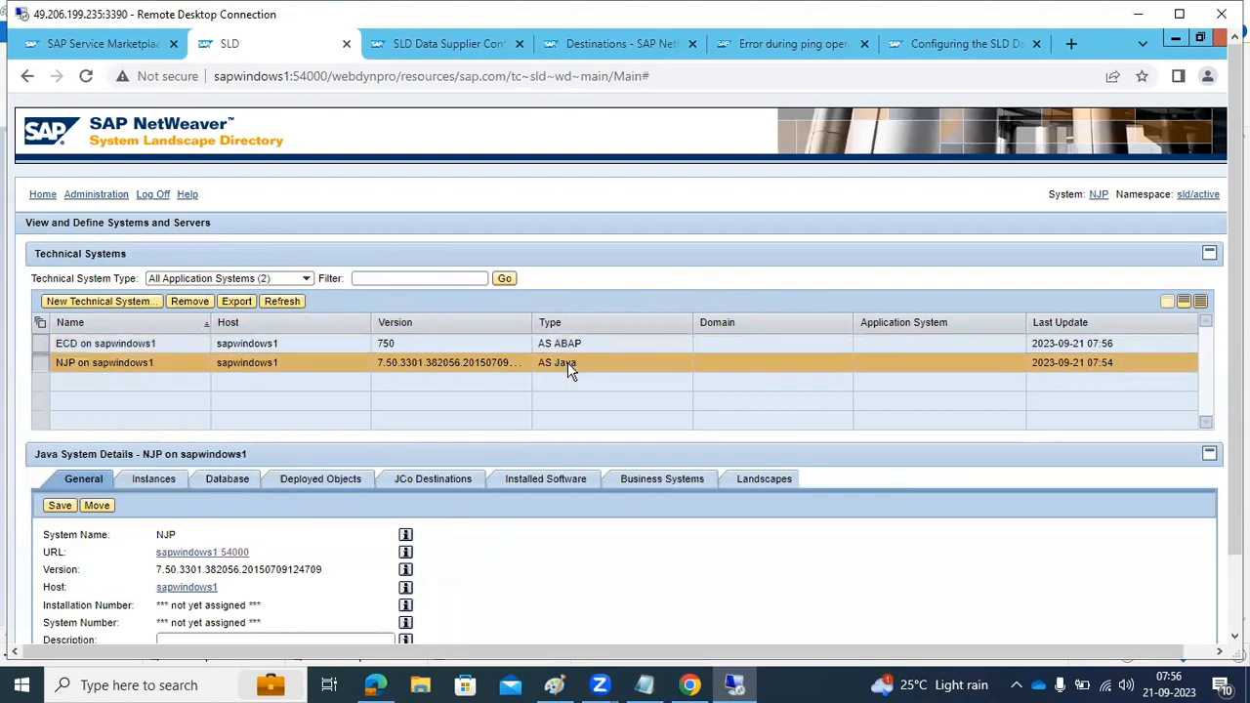
Review the ECD and NJP system details, the available technical system types, and NJP's installed software and JCo destinations
{"action": "left_click", "coordinate": [572, 348]}
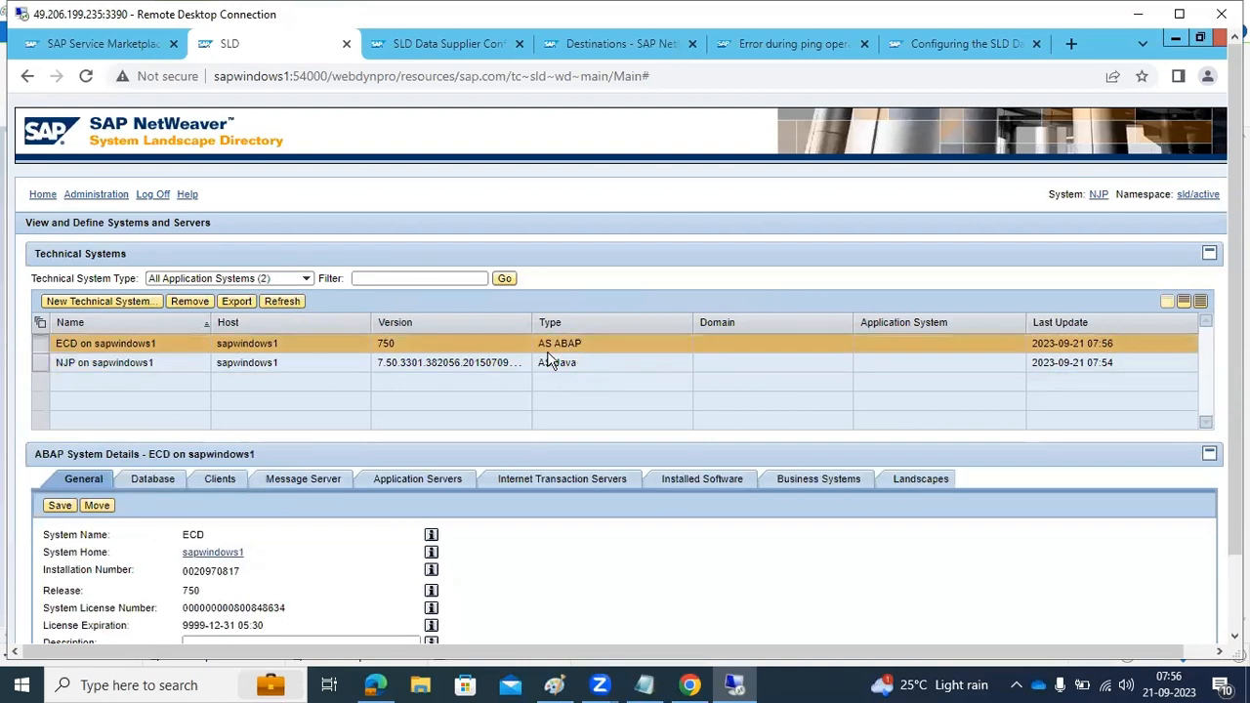
{"action": "left_click", "coordinate": [136, 360]}
{"action": "left_click", "coordinate": [138, 346]}
{"action": "left_click", "coordinate": [143, 361]}
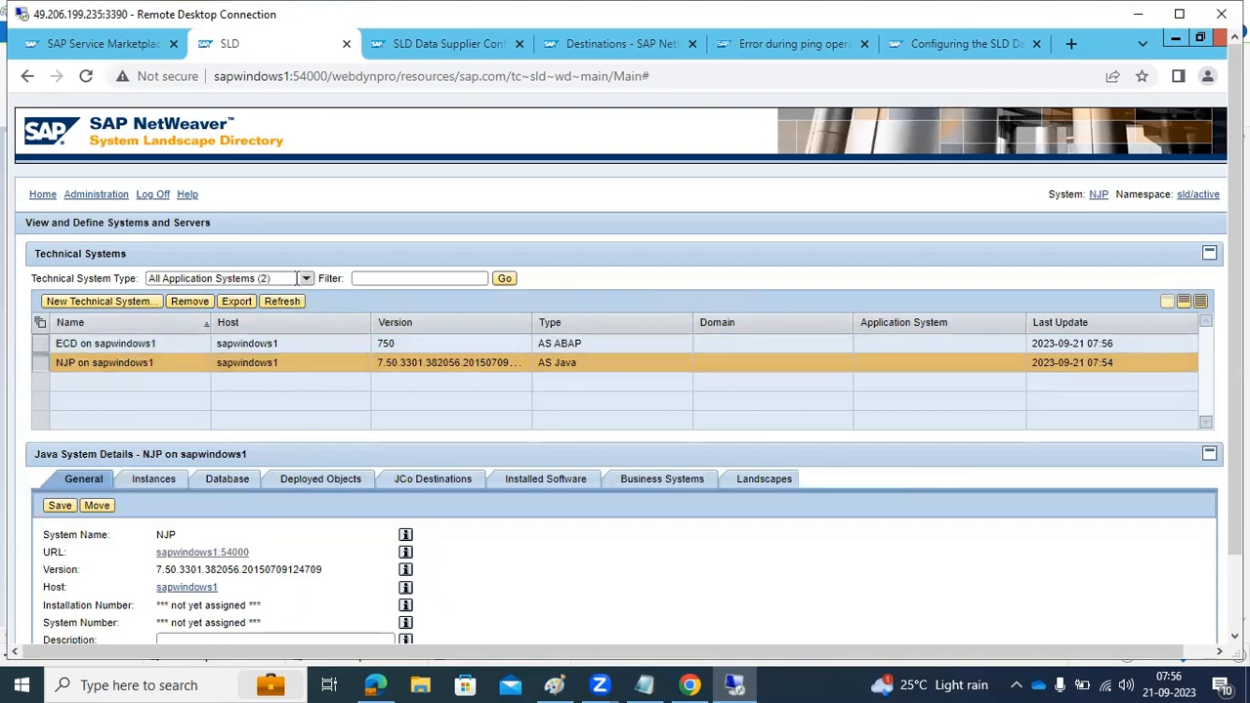
{"action": "left_click", "coordinate": [306, 279]}
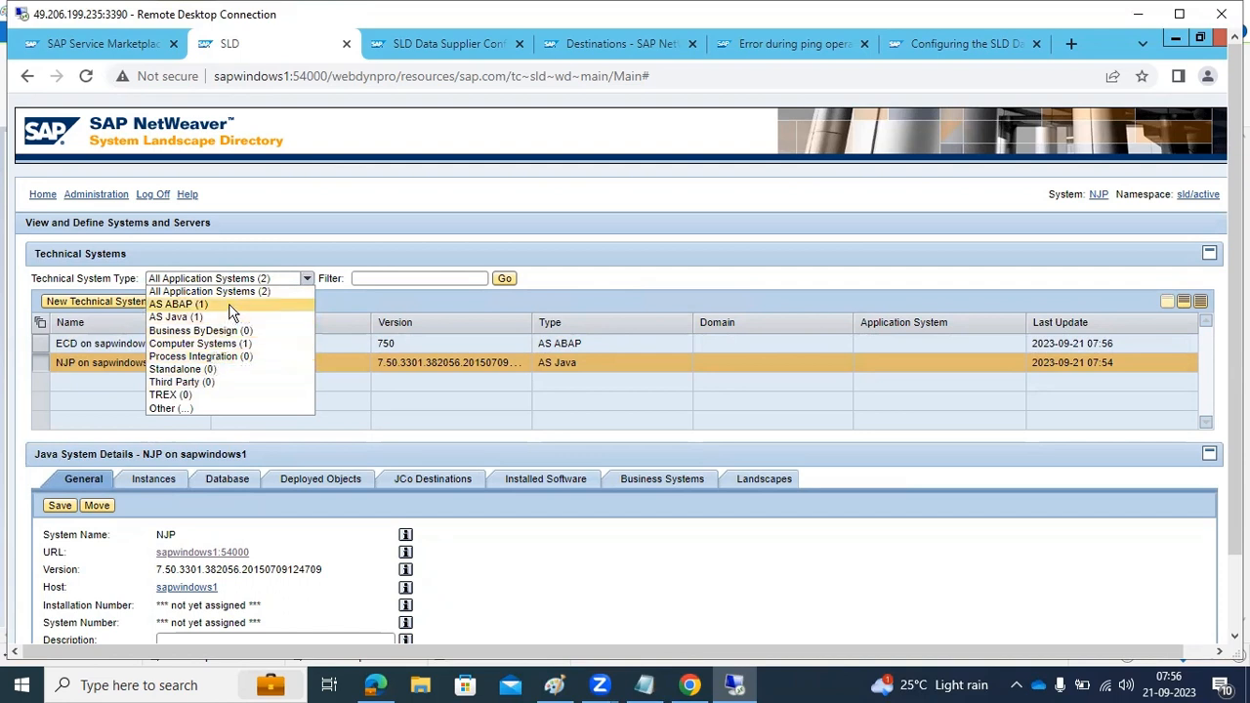
{"action": "left_click", "coordinate": [484, 202]}
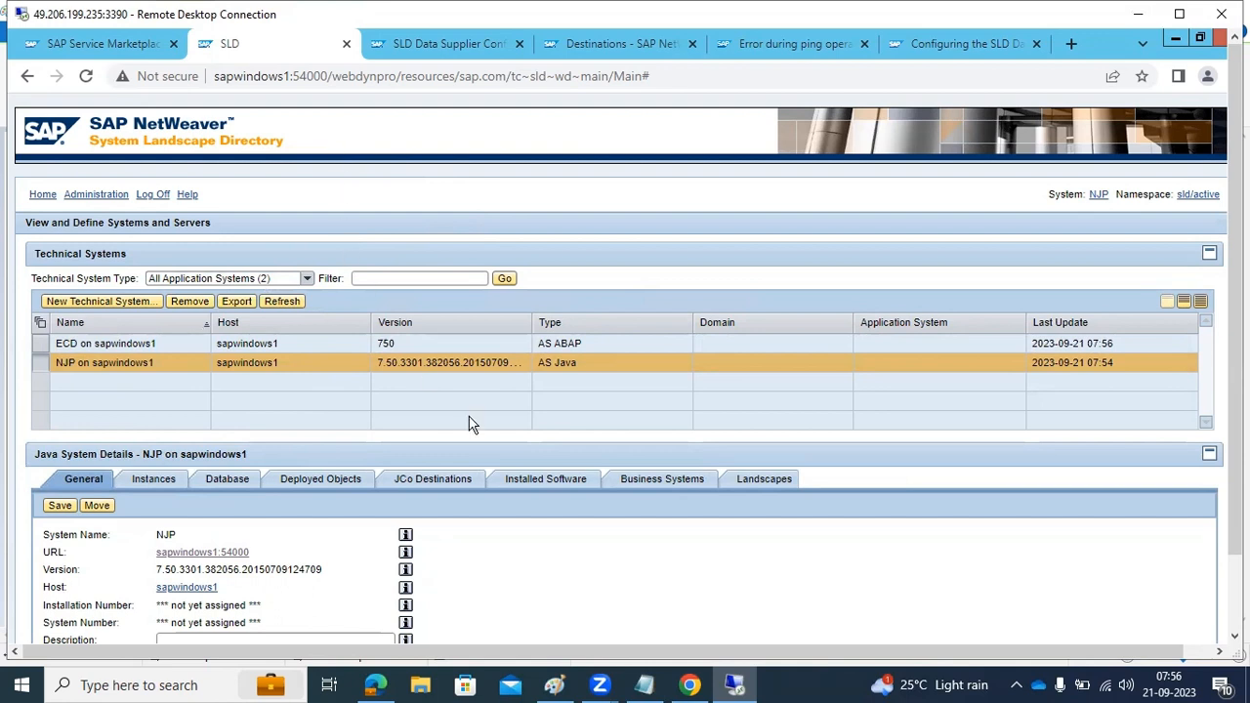
{"action": "left_click", "coordinate": [524, 478]}
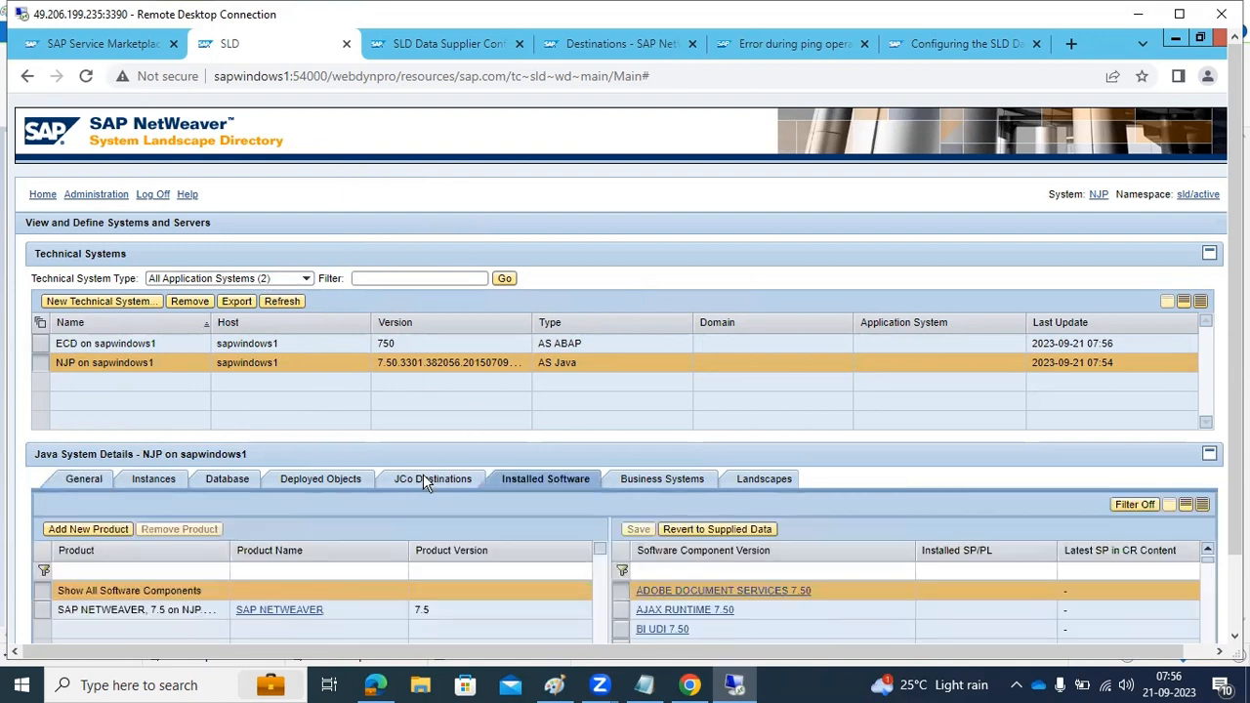
{"action": "left_click", "coordinate": [425, 479]}
View the SLD administration's content synchronization subscriptions and the first page of the synchronization wizard, and cancel the wizard
{"action": "left_click", "coordinate": [115, 195]}
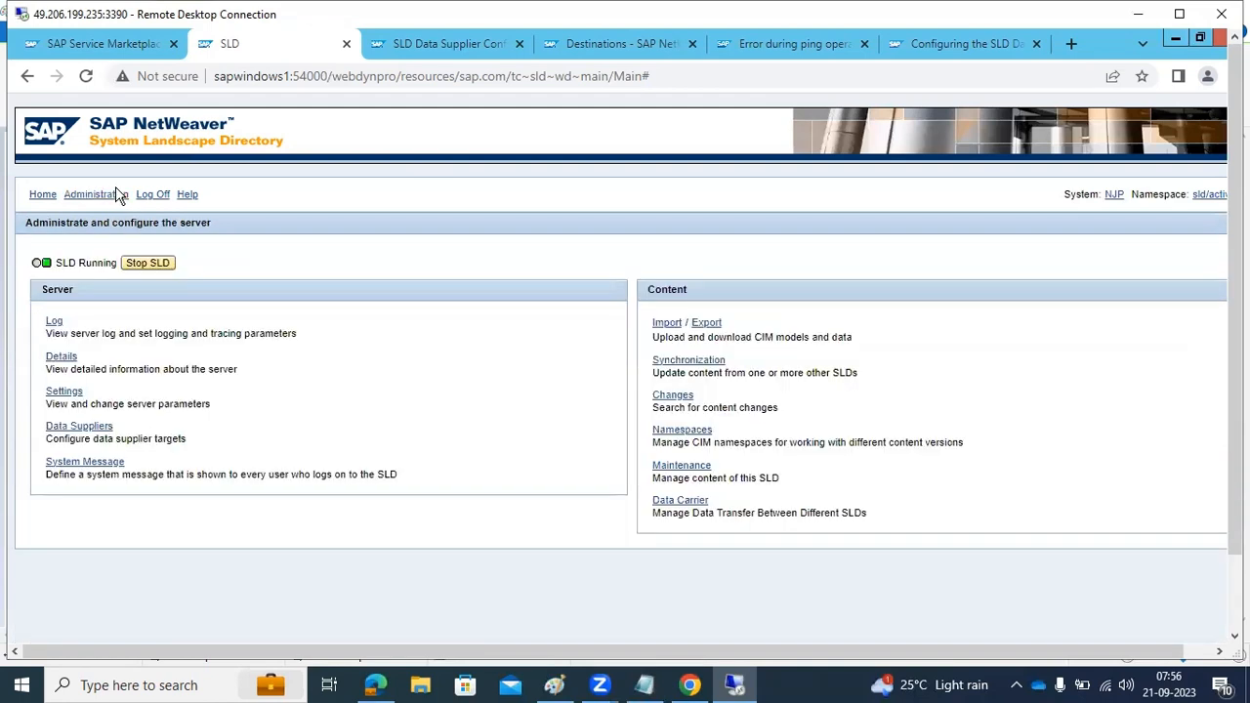
{"action": "left_click", "coordinate": [685, 369]}
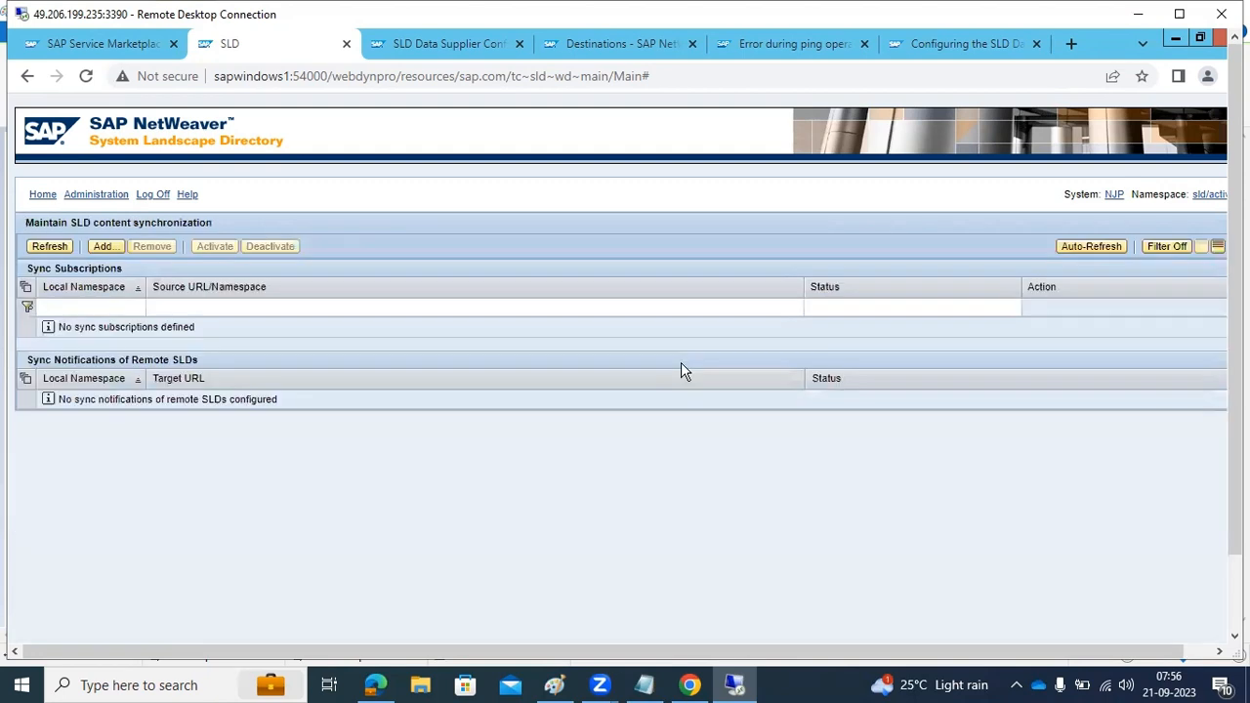
{"action": "left_click", "coordinate": [104, 246]}
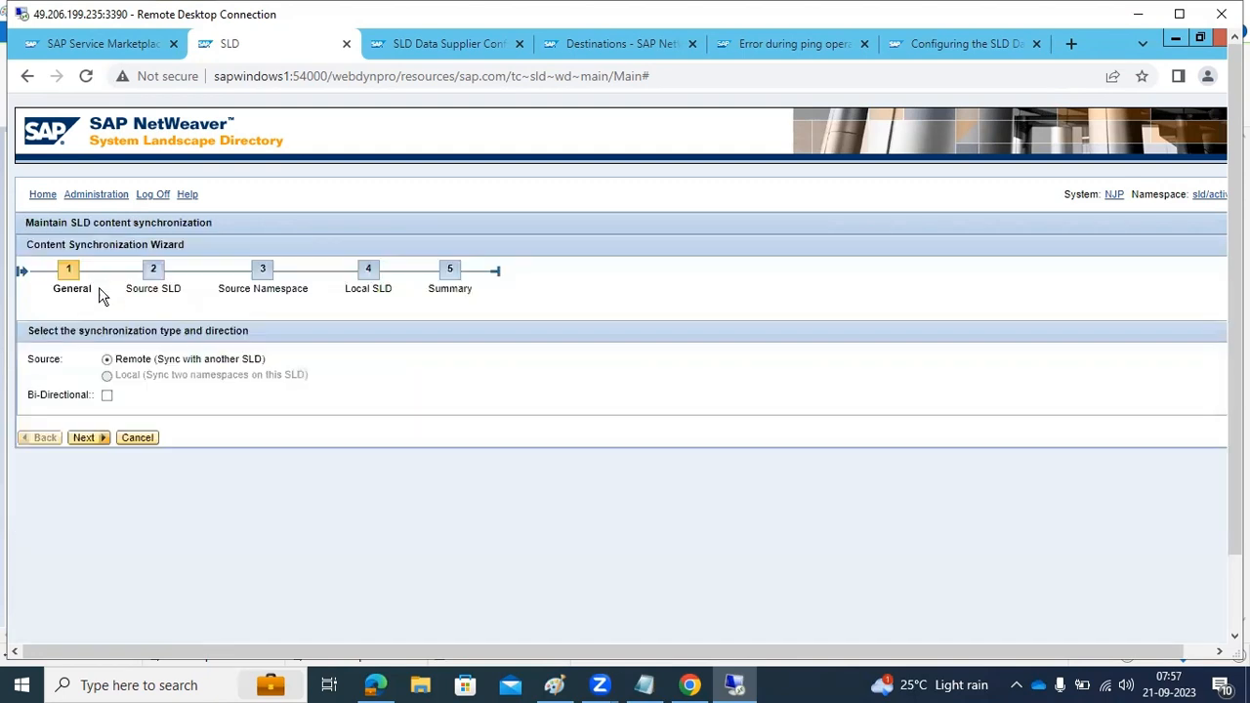
{"action": "left_click", "coordinate": [147, 437]}
Define the SLD system message shown to every user at logon as "Hi EVERYONE" and save it
{"action": "left_click", "coordinate": [92, 196]}
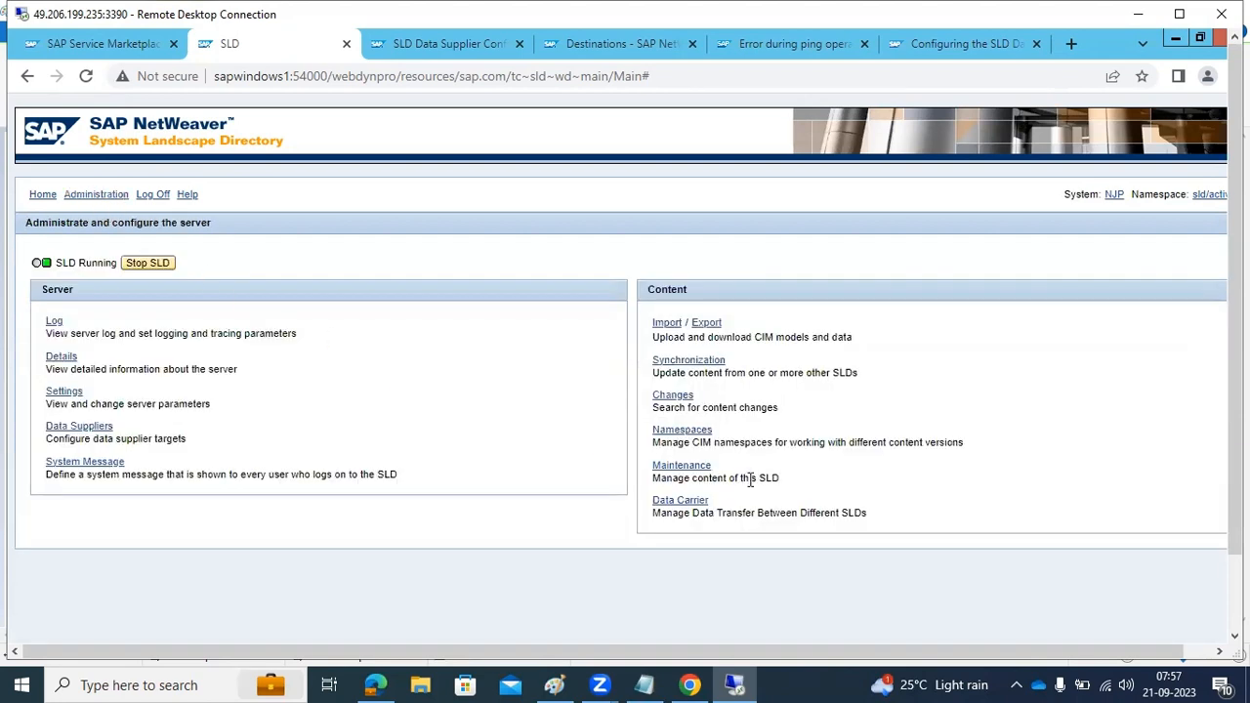
{"action": "left_click", "coordinate": [85, 463]}
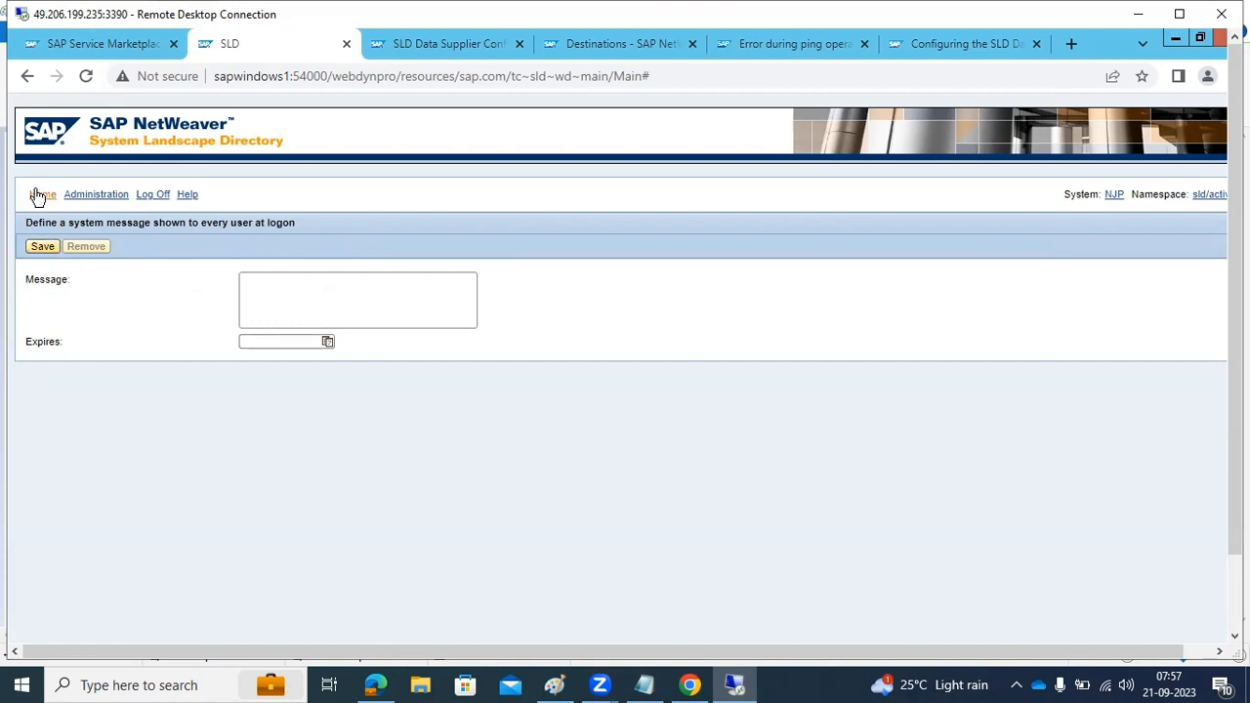
{"action": "left_click", "coordinate": [269, 293]}
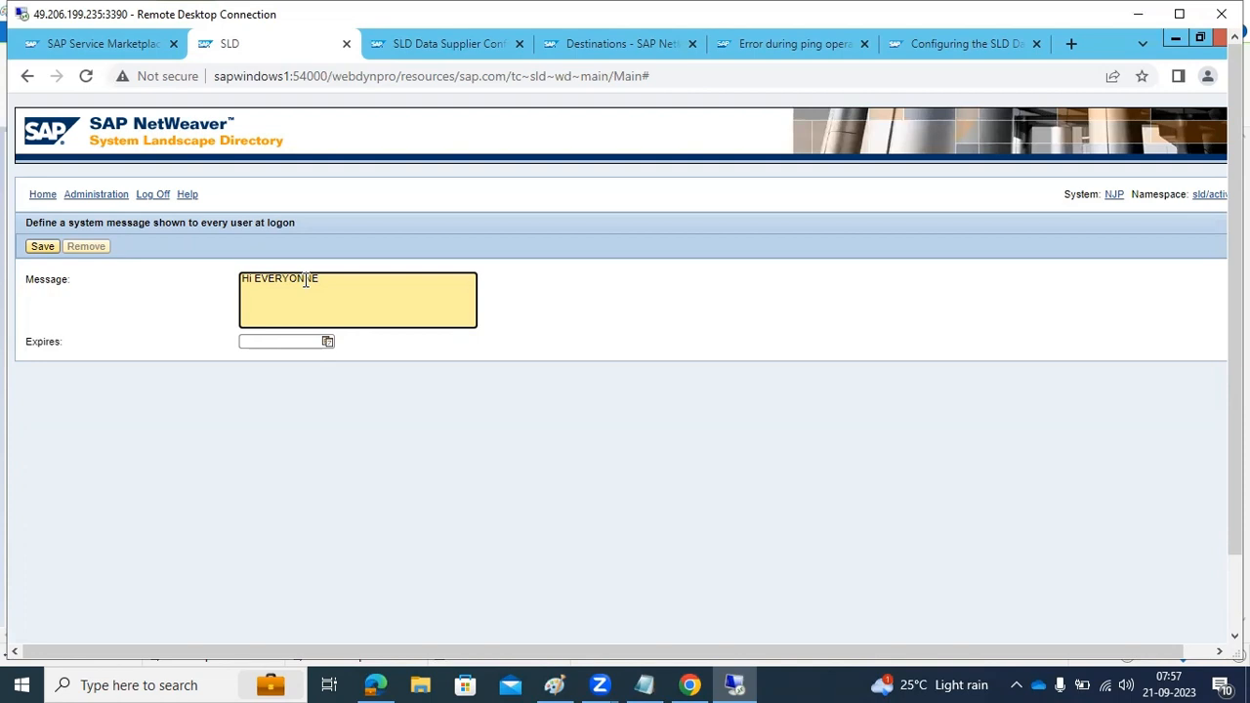
{"action": "left_click", "coordinate": [43, 247]}
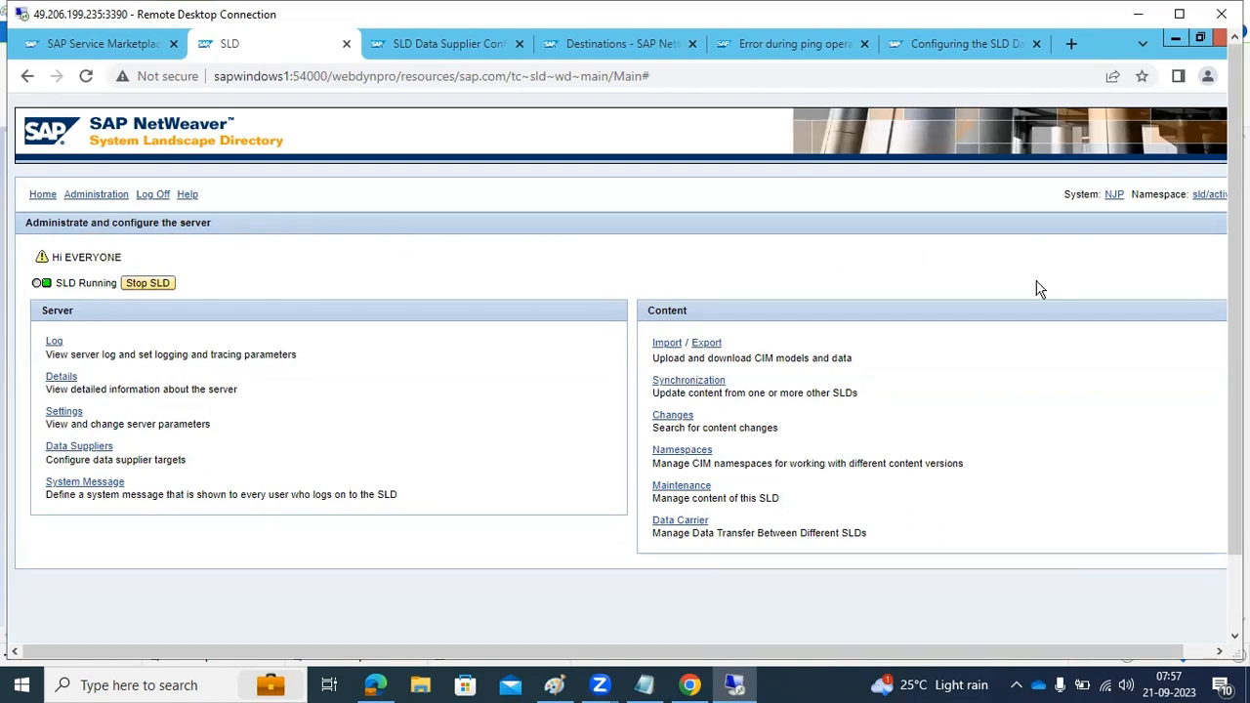
Examine the SLD server log in administration and return to the SLD home page
{"action": "left_click", "coordinate": [68, 196]}
{"action": "left_click", "coordinate": [53, 320]}
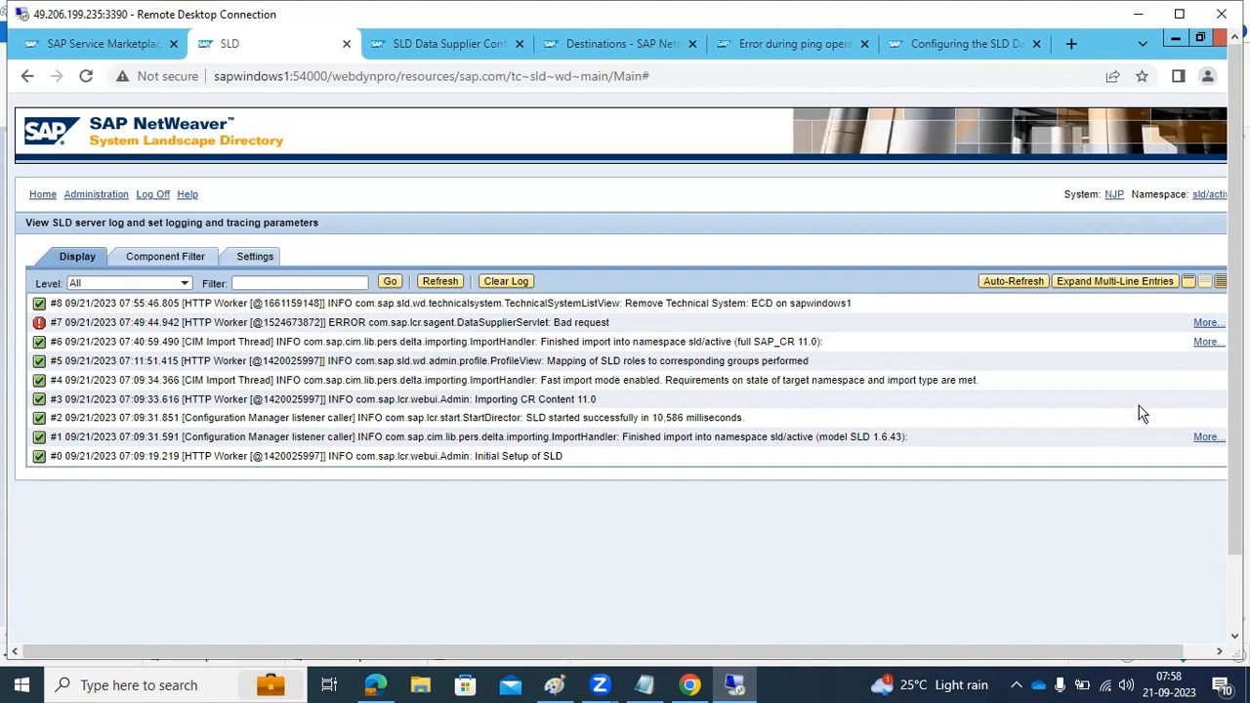
{"action": "left_click", "coordinate": [42, 195]}
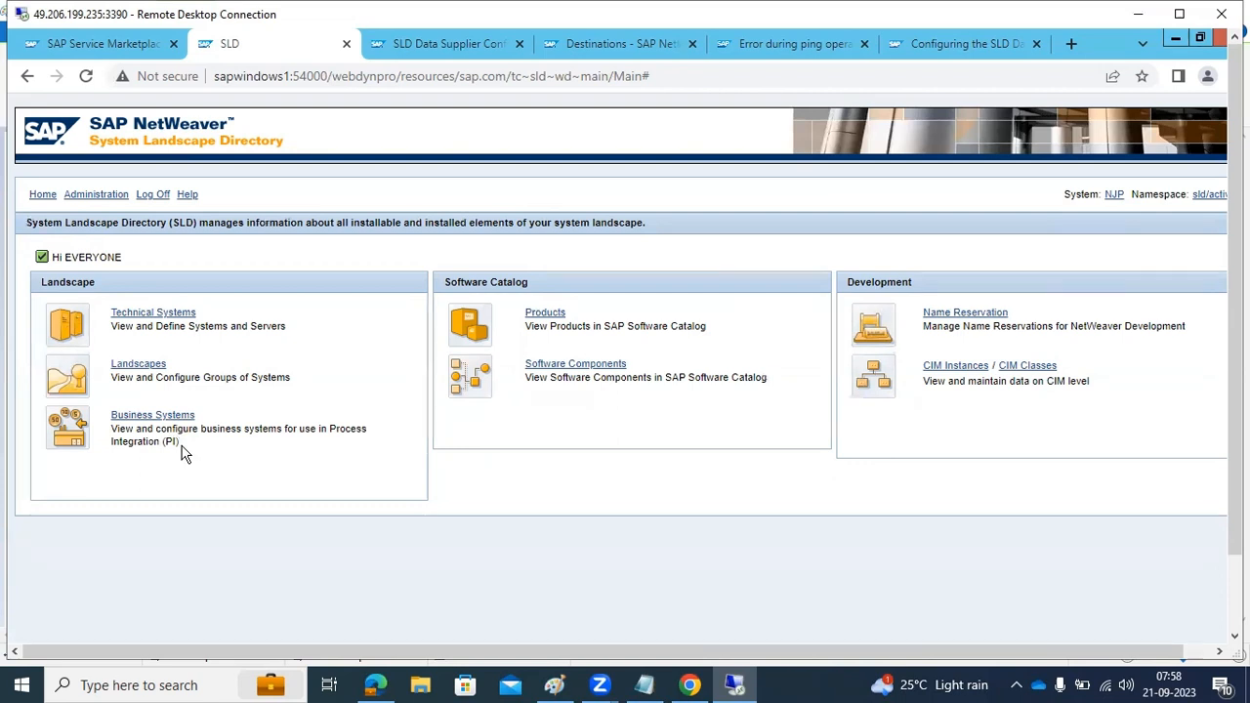
Switch to the Paint diagram and label the second source system box "ECP"
{"action": "left_click", "coordinate": [557, 684]}
{"action": "left_click", "coordinate": [537, 547]}
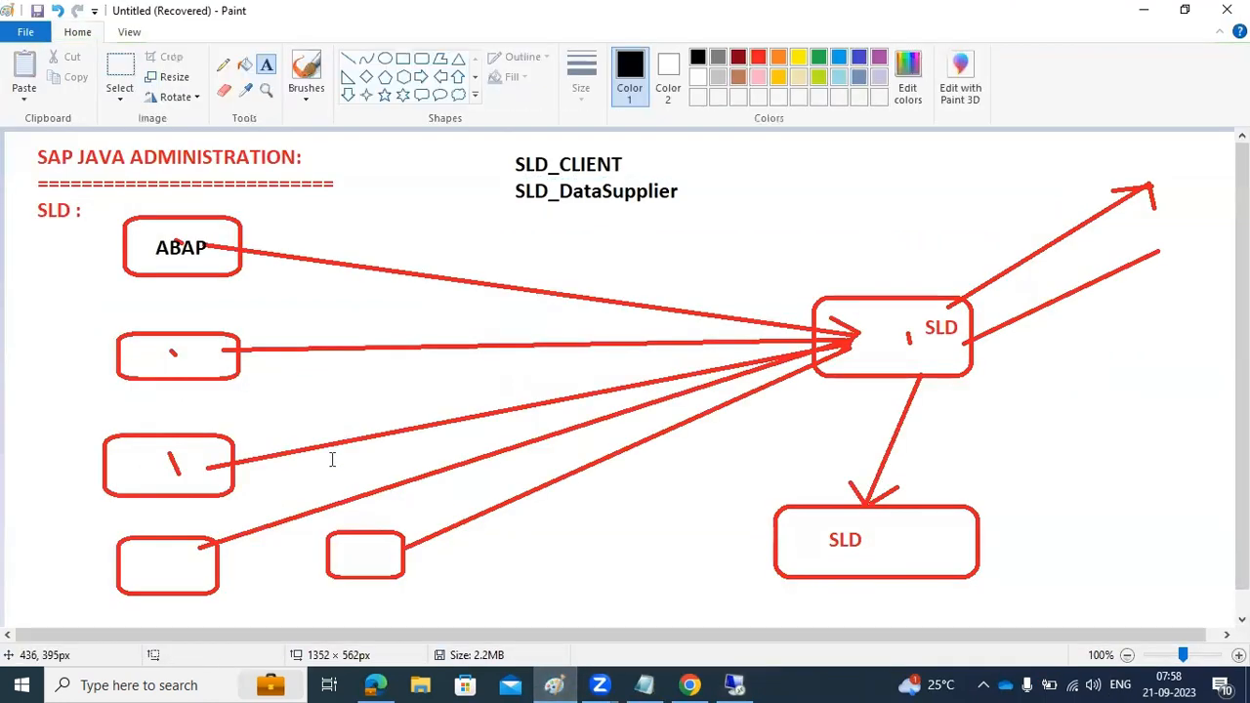
{"action": "left_click_drag", "start_coordinate": [133, 357], "coordinate": [188, 373]}
{"action": "type", "text": "ECP"}
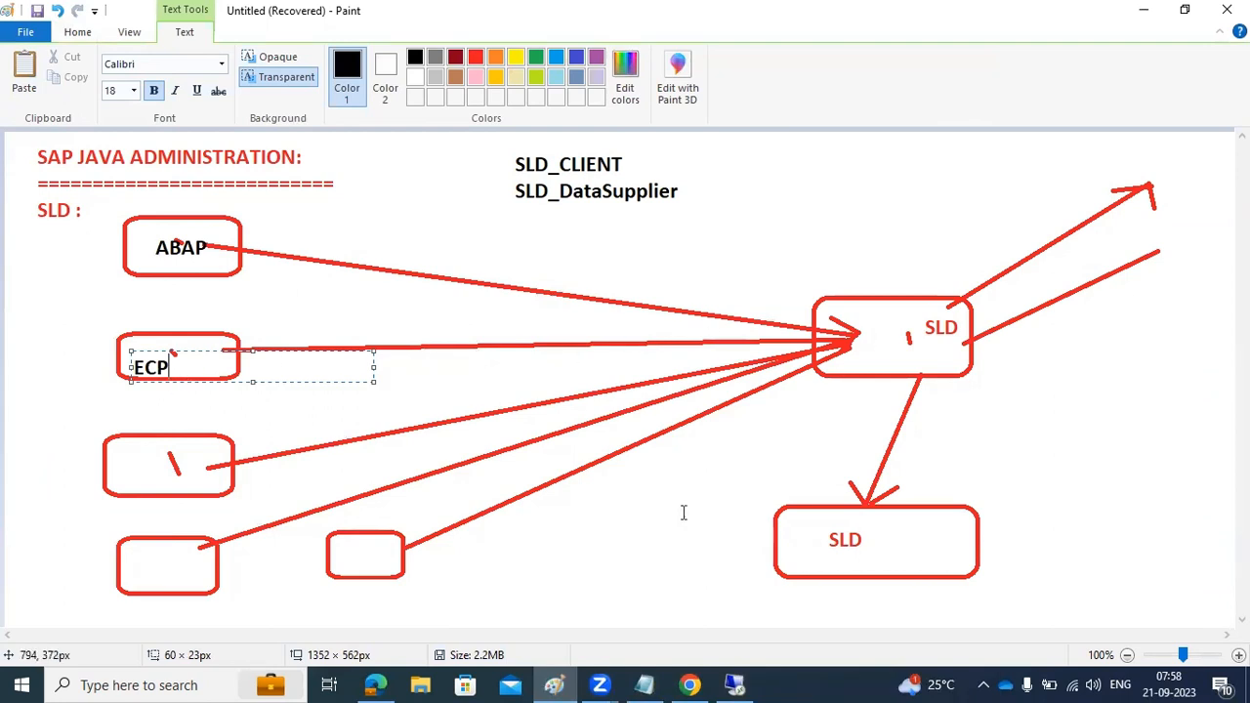
{"action": "left_click", "coordinate": [565, 682]}
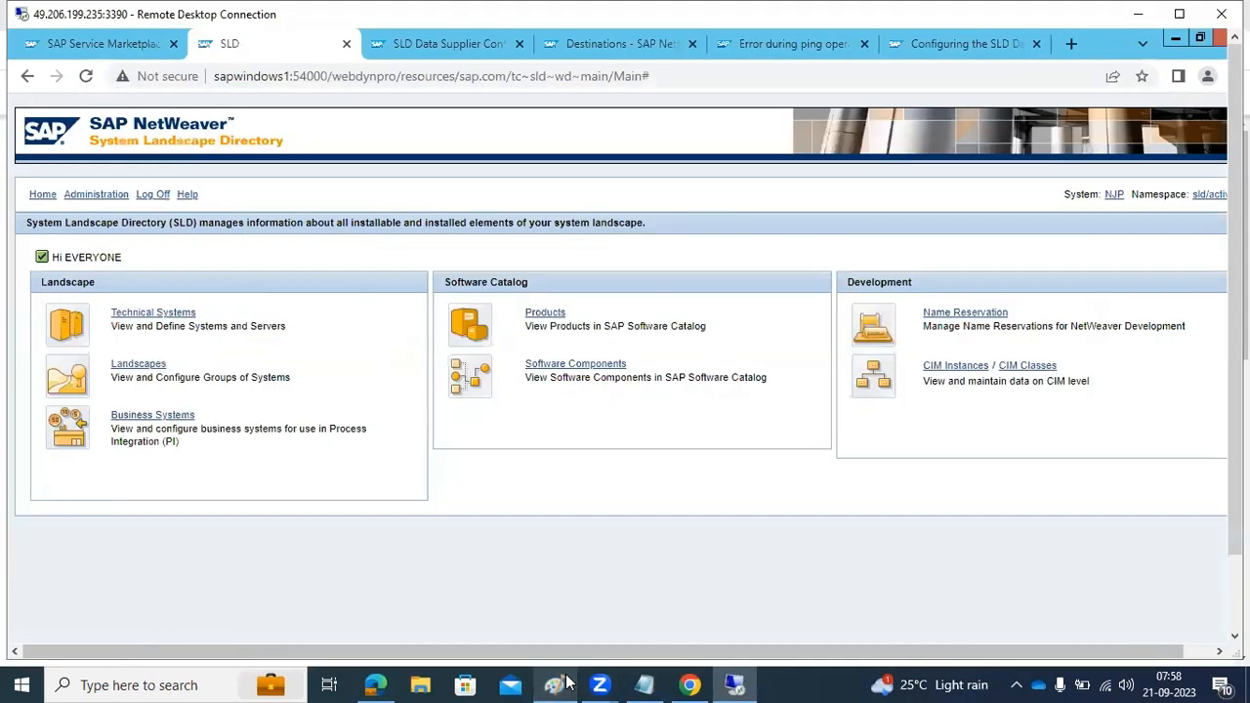
Undo the ECP, ABAP, SLD_CLIENT and SLD_DataSupplier text labels in the Paint diagram
{"action": "left_click", "coordinate": [559, 684]}
{"action": "key", "text": "ctrl+z"}
{"action": "key", "text": "ctrl+z"}
{"action": "key", "text": "ctrl+z"}
{"action": "key", "text": "ctrl+z"}
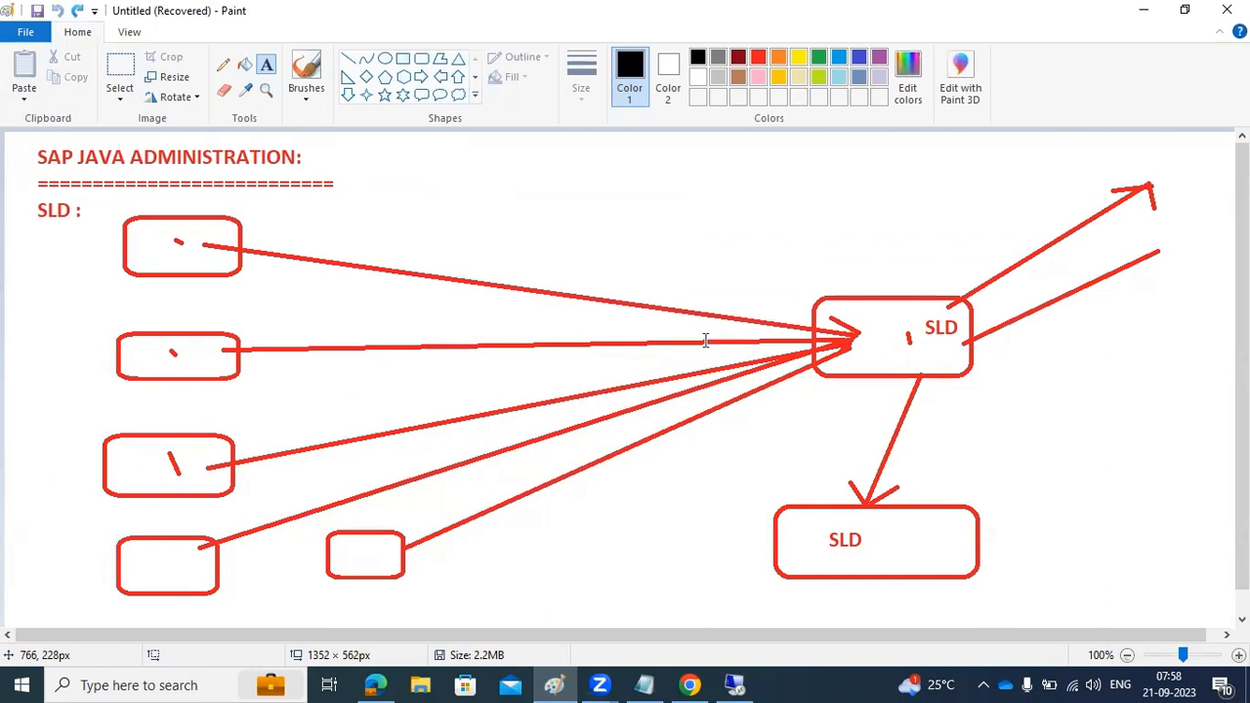
Add a wide text box above the diagram's arrows with the first note "1)ECP -push the data to SLD"
{"action": "left_click", "coordinate": [690, 445]}
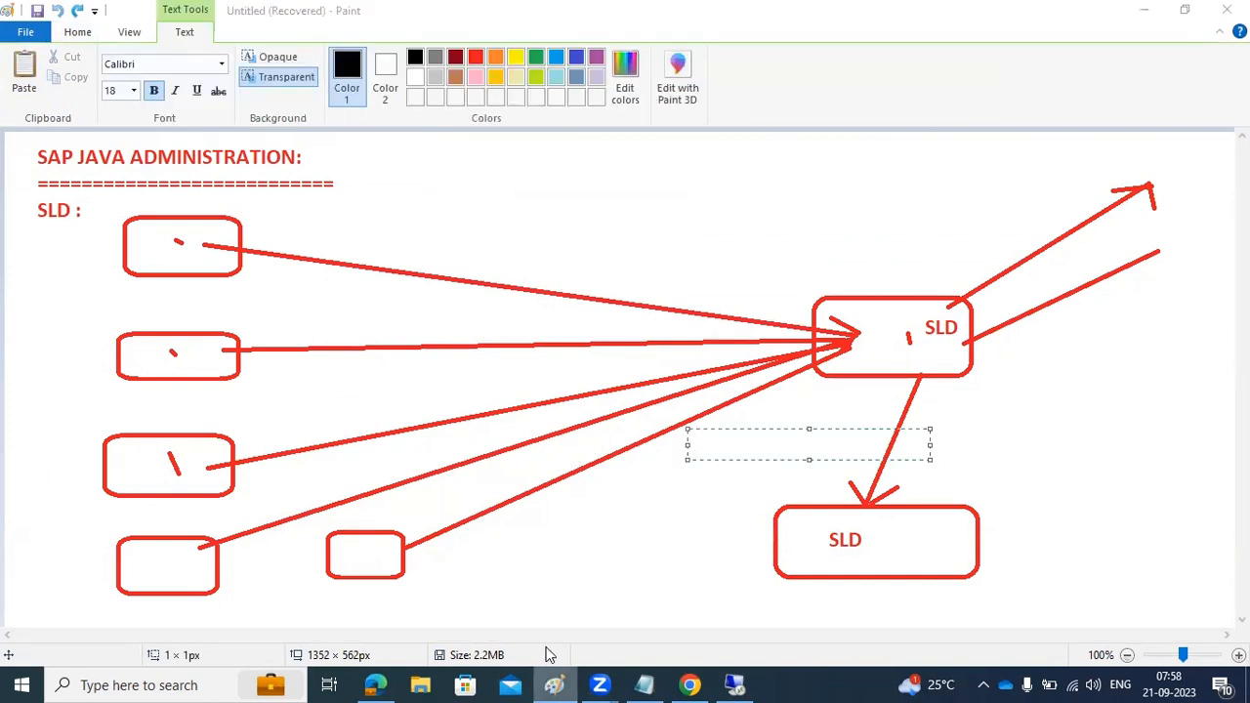
{"action": "mouse_move", "coordinate": [481, 172]}
{"action": "left_mouse_down"}
{"action": "mouse_move", "coordinate": [1080, 319]}
{"action": "mouse_move", "coordinate": [1201, 331]}
{"action": "left_mouse_up"}
{"action": "type", "text": "1"}
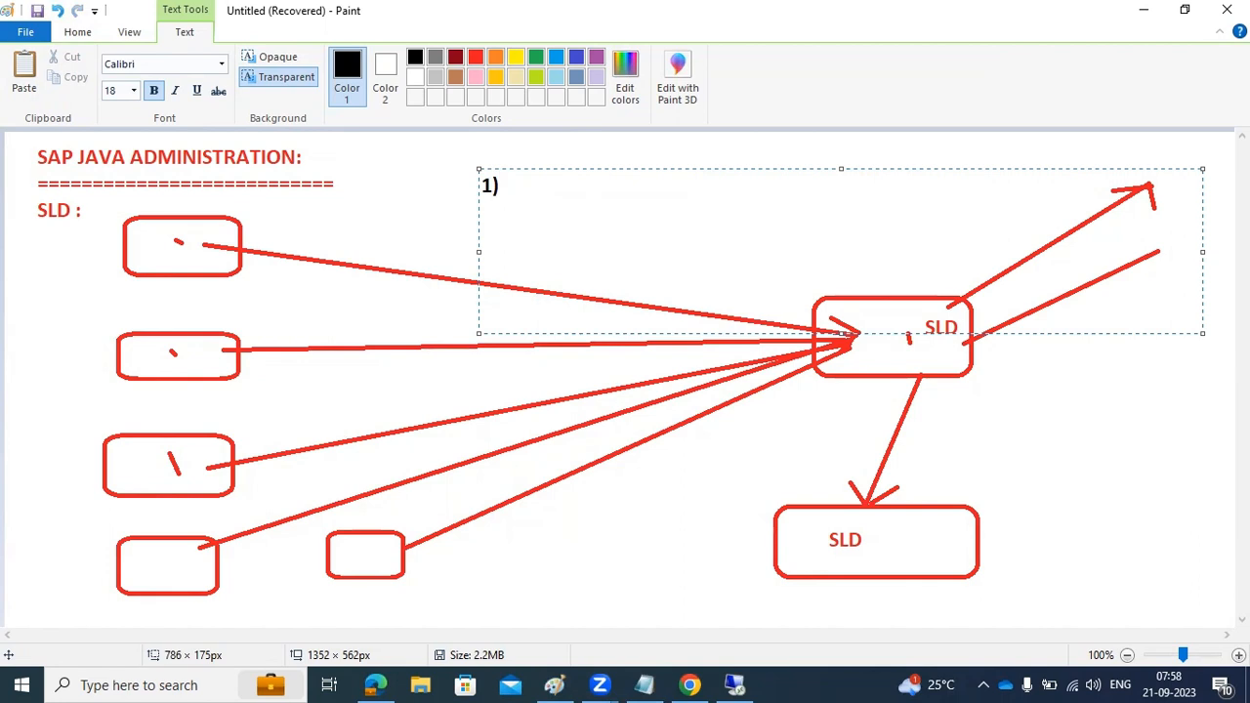
{"action": "type", "text": ")ECP -puh"}
{"action": "key", "text": "BackSpace"}
{"action": "type", "text": "sh the data to SLD"}
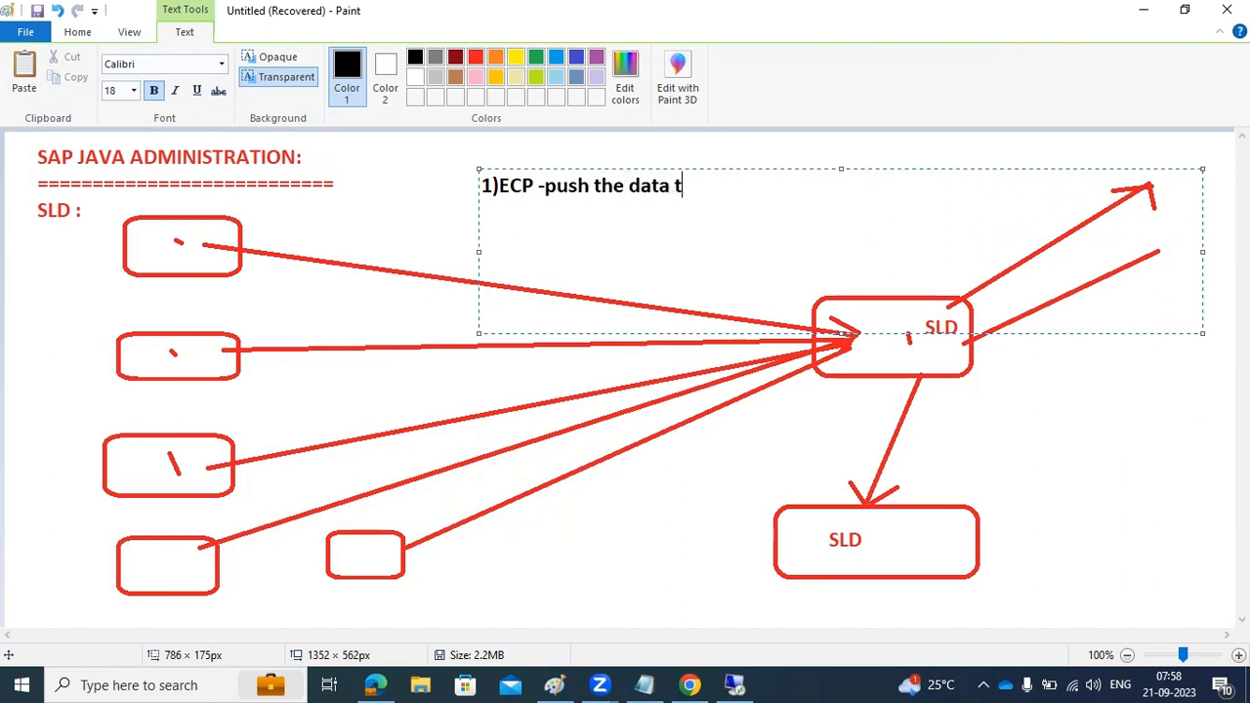
Add the second note line "2)create the desti to SLD" to the text box
{"action": "key", "text": "Return"}
{"action": "type", "text": "2)create the se"}
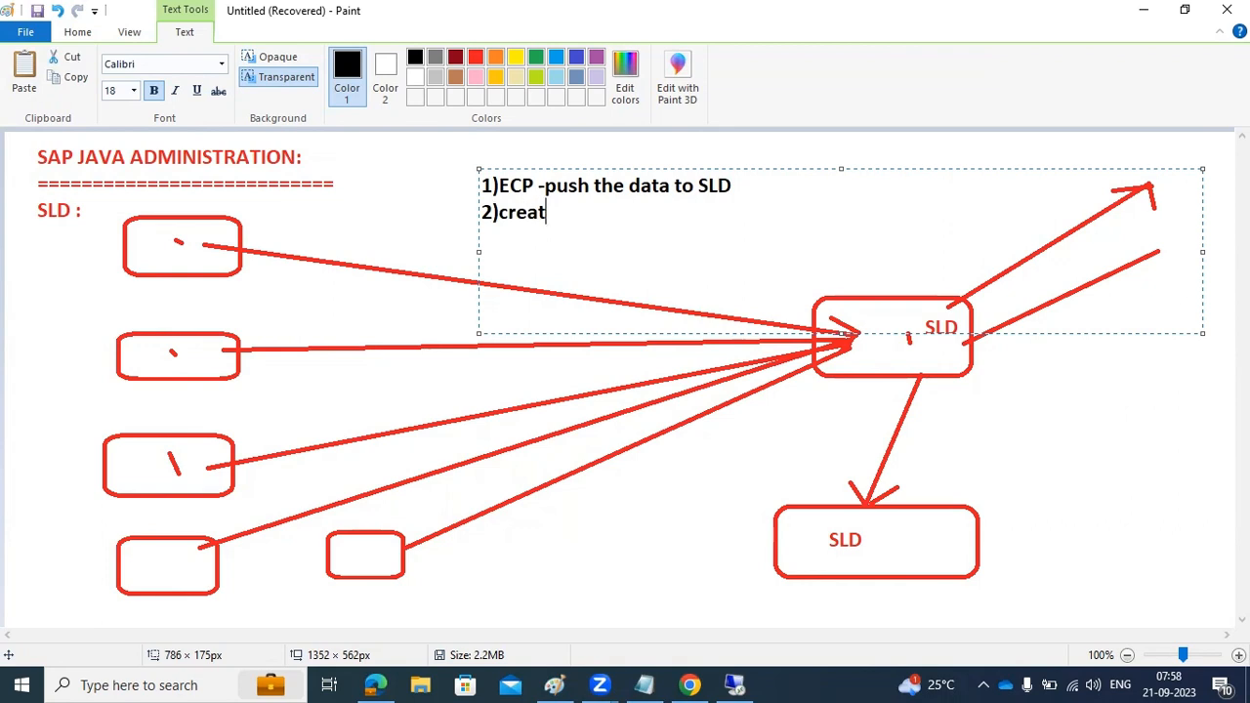
{"action": "key", "text": "BackSpace"}
{"action": "key", "text": "BackSpace"}
{"action": "type", "text": "desti to "}
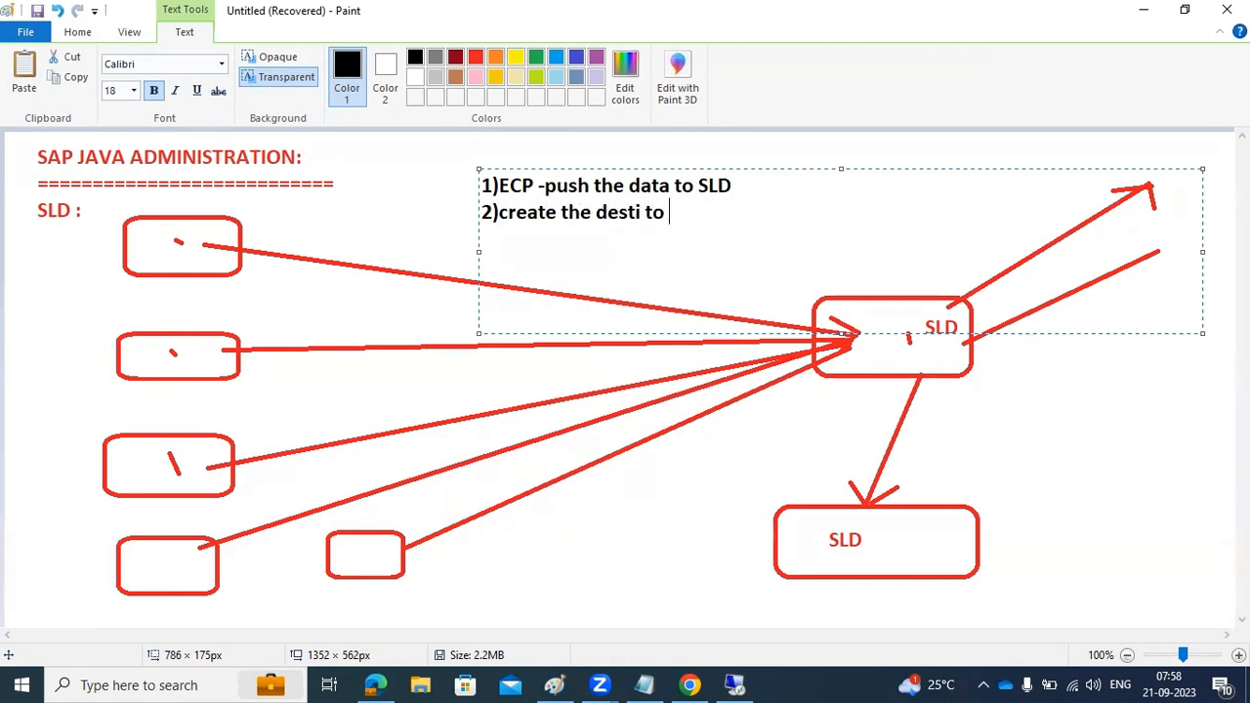
{"action": "type", "text": "SLD 3)SLD to ABAP"}
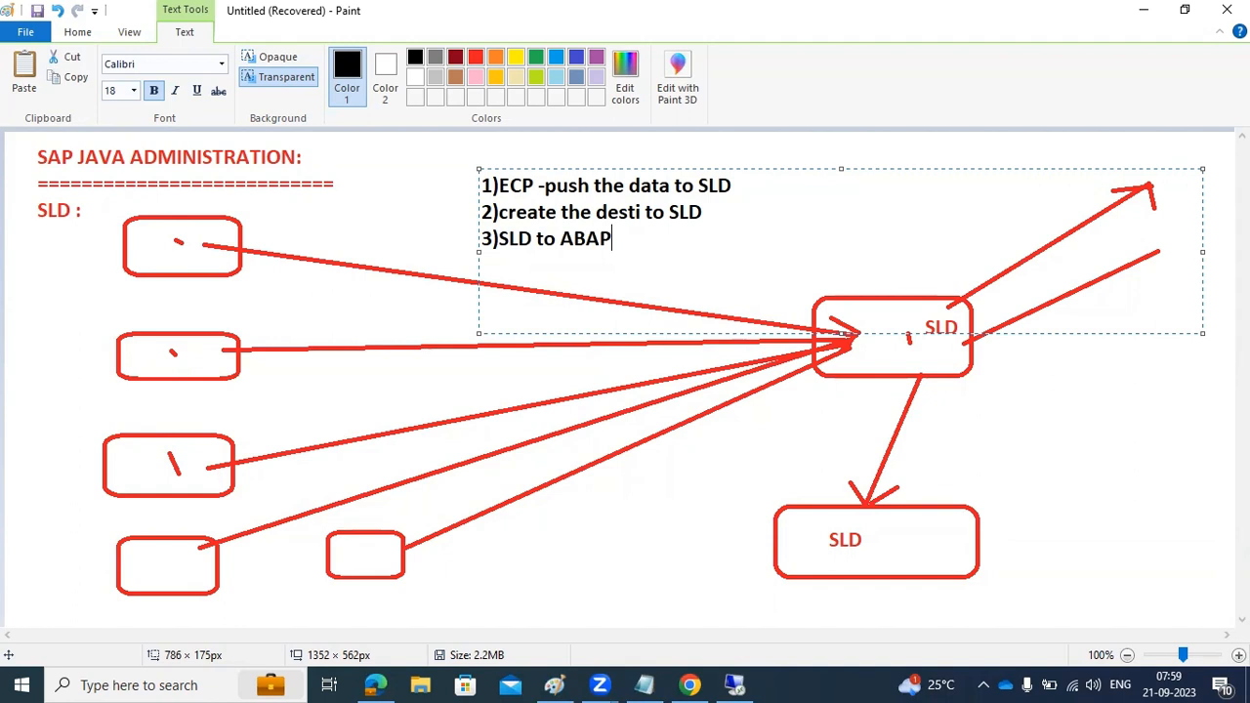
{"action": "type", "text": " crearw"}
Add the third note line "3)SLD to ABAP" and return to the SLD in the remote desktop
{"action": "left_click", "coordinate": [1145, 11]}
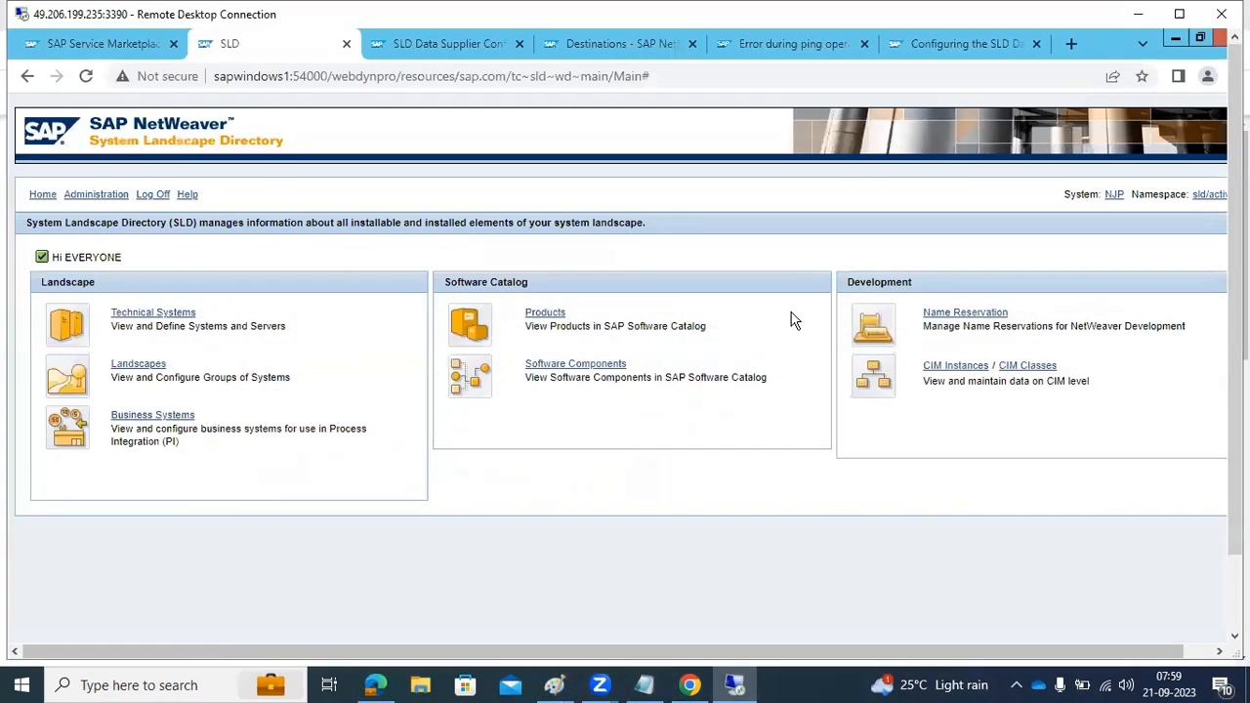
Start a new business system in the SLD and associate it with the AS ABAP technical system type
{"action": "left_click", "coordinate": [146, 312]}
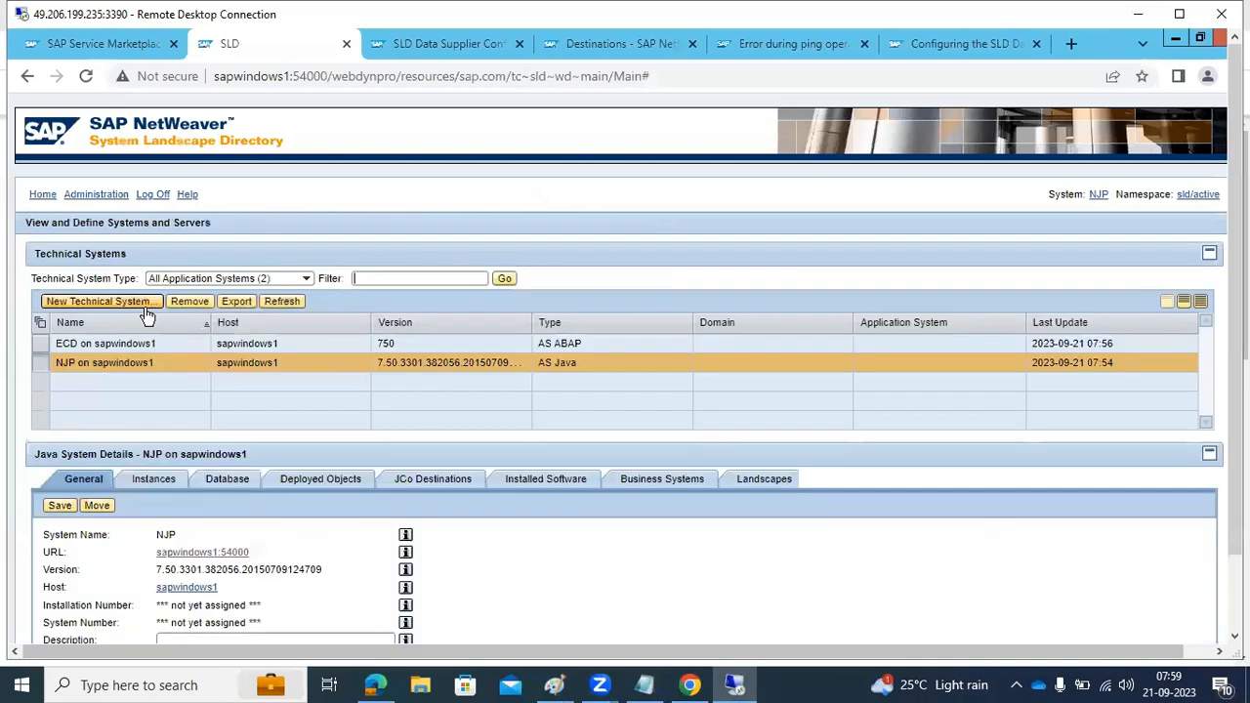
{"action": "left_click", "coordinate": [43, 195]}
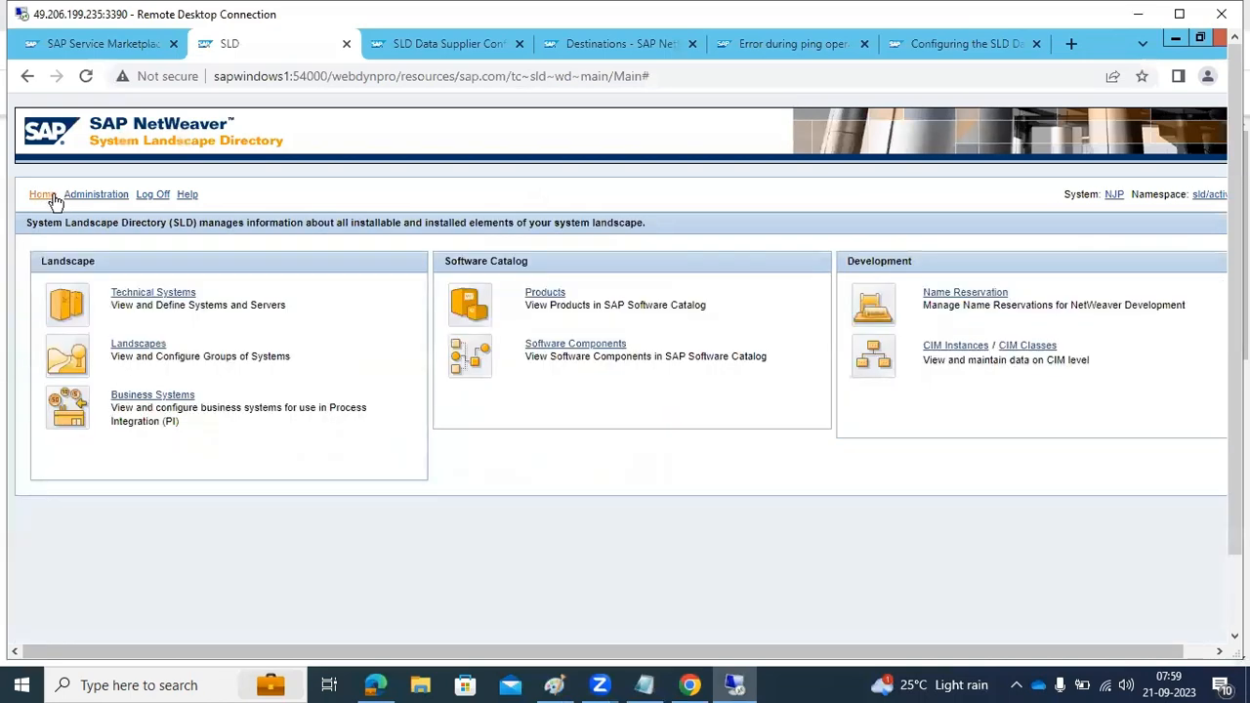
{"action": "left_click", "coordinate": [146, 399]}
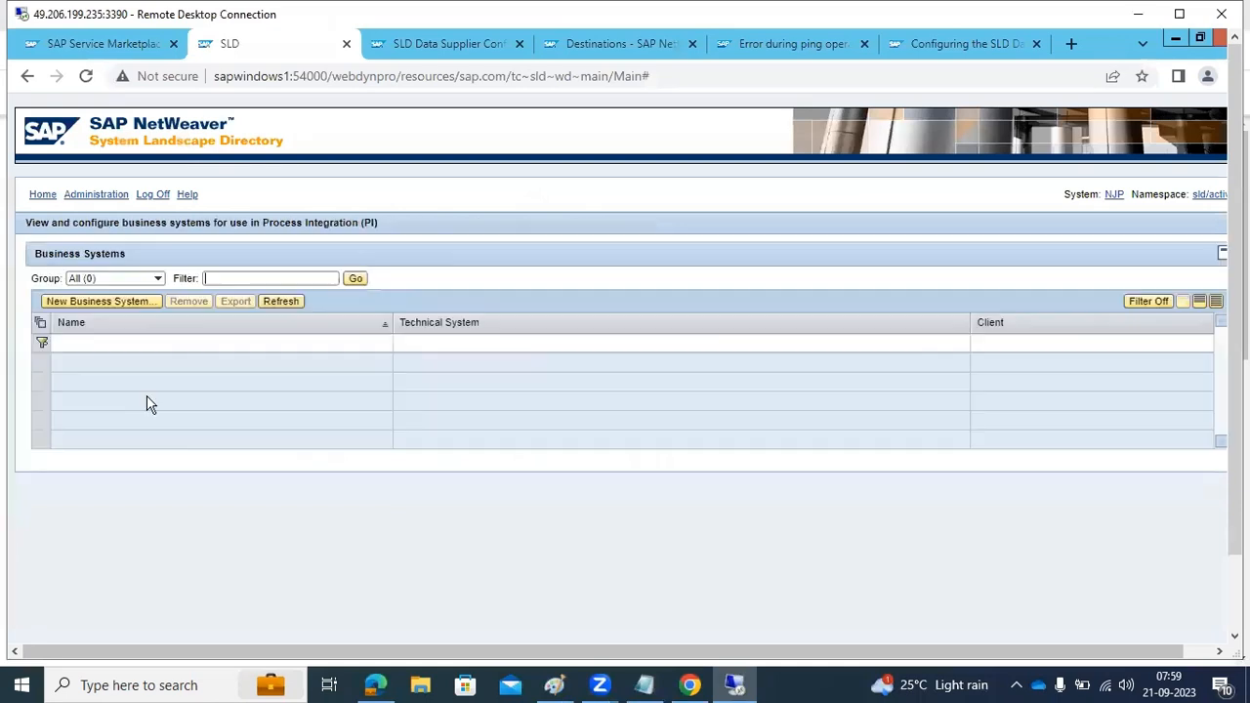
{"action": "left_click", "coordinate": [95, 303]}
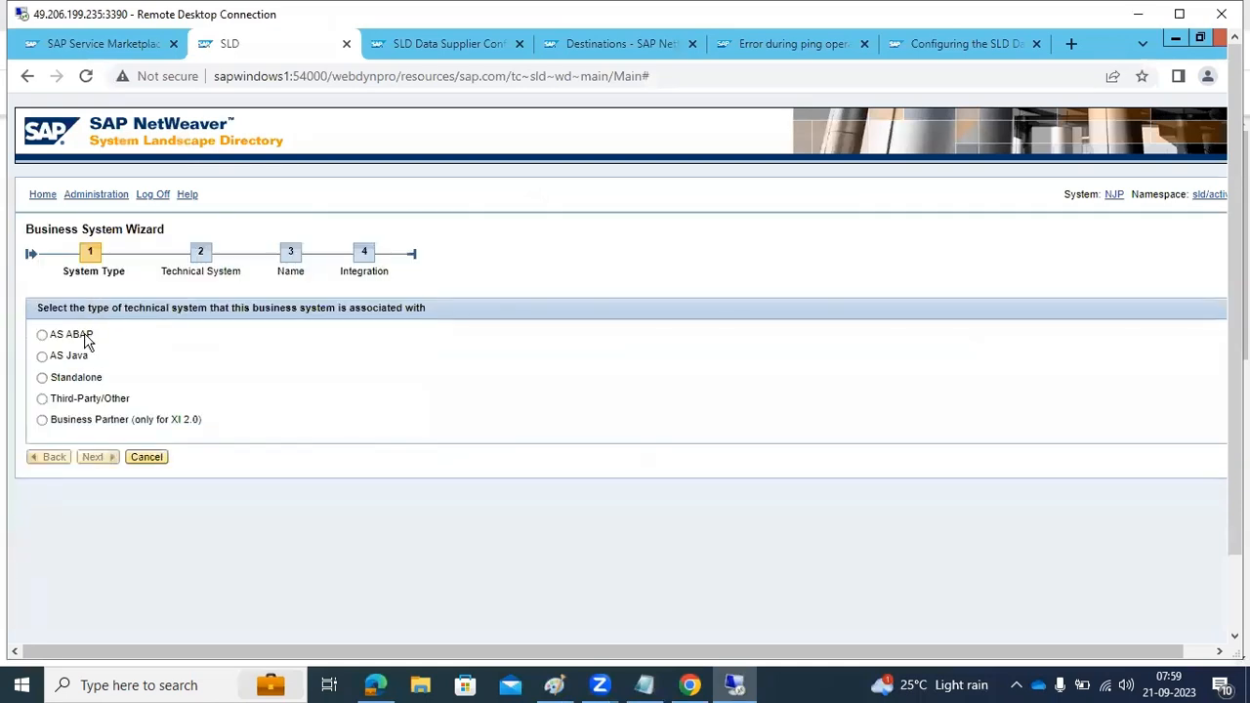
{"action": "left_click", "coordinate": [85, 337]}
{"action": "left_click", "coordinate": [90, 458]}
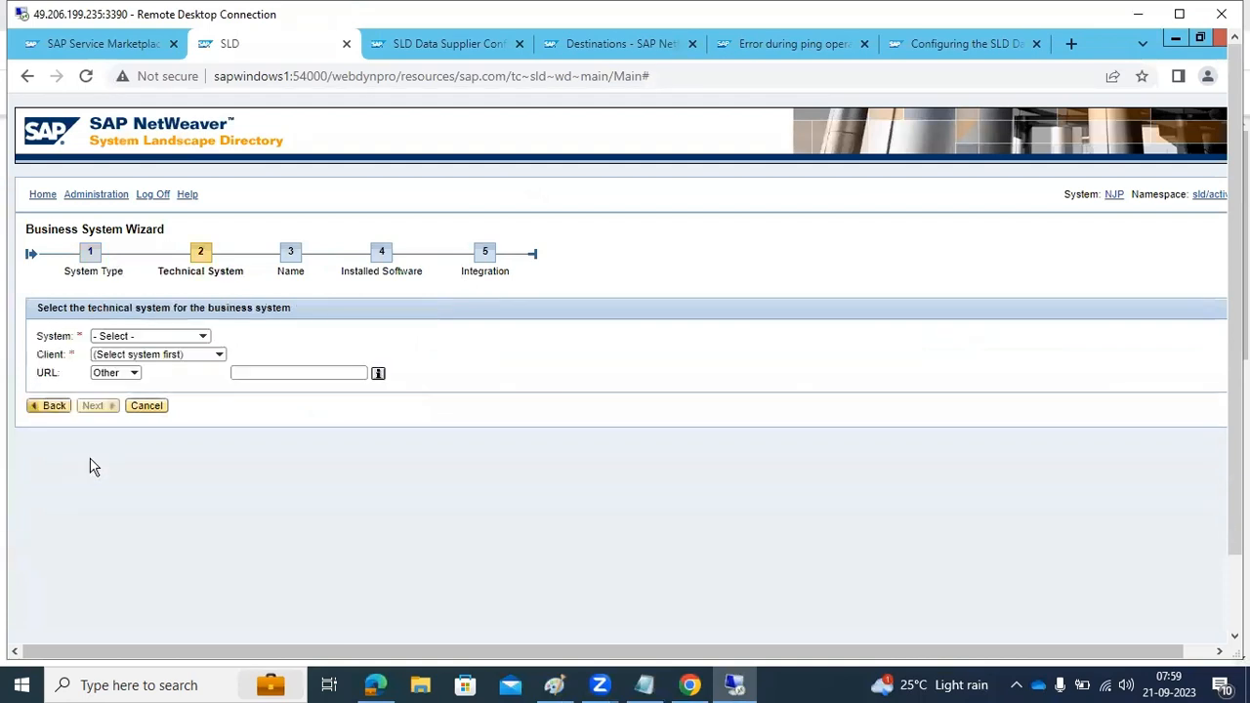
Assign ECD on sapwindows1 as the business system's technical system, choose its client, and proceed to naming
{"action": "left_click", "coordinate": [202, 336]}
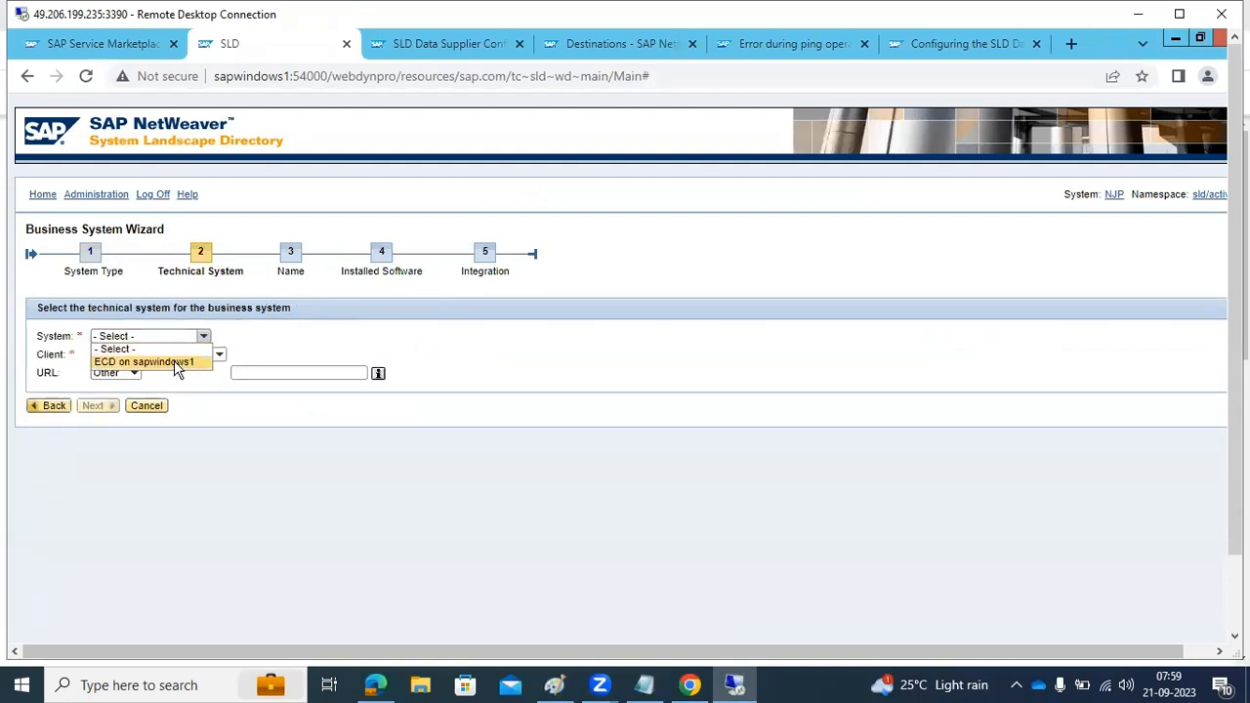
{"action": "left_click", "coordinate": [174, 361]}
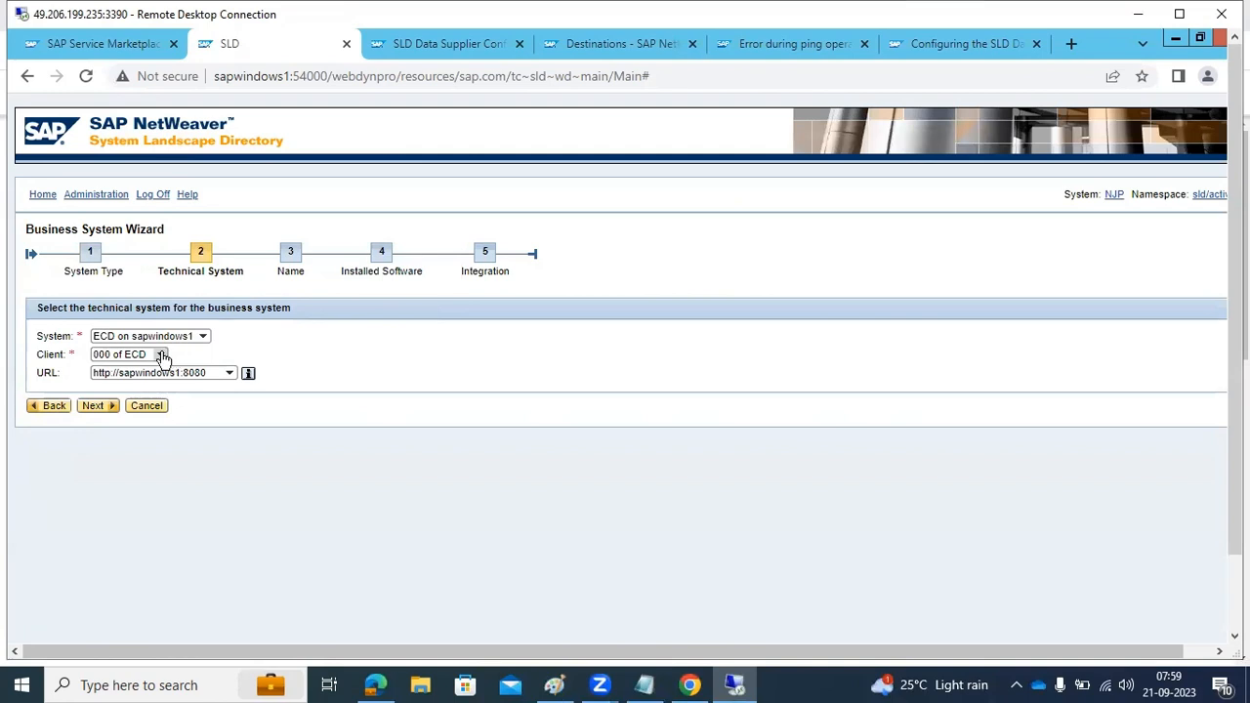
{"action": "left_click", "coordinate": [160, 355]}
{"action": "left_click", "coordinate": [121, 410]}
{"action": "left_click", "coordinate": [96, 405]}
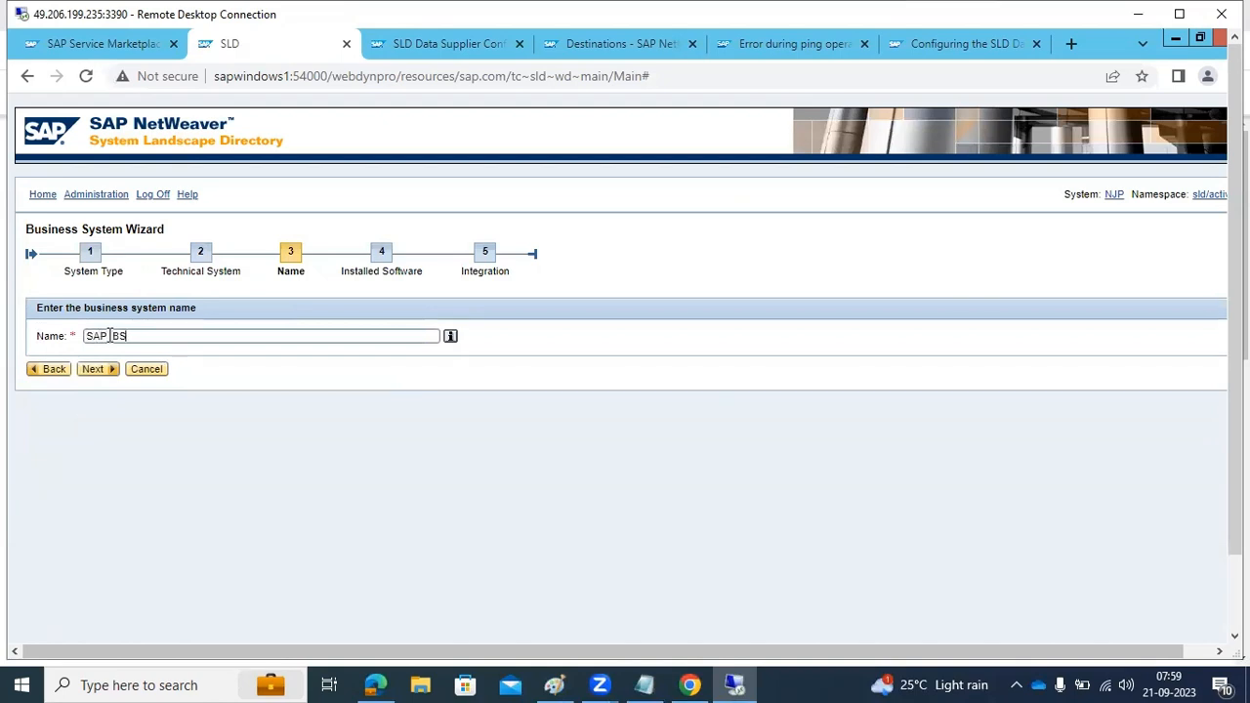
Name the business system SAP_BS_ECD and accept the installed software selection to reach the integration settings
{"action": "type", "text": "ECD"}
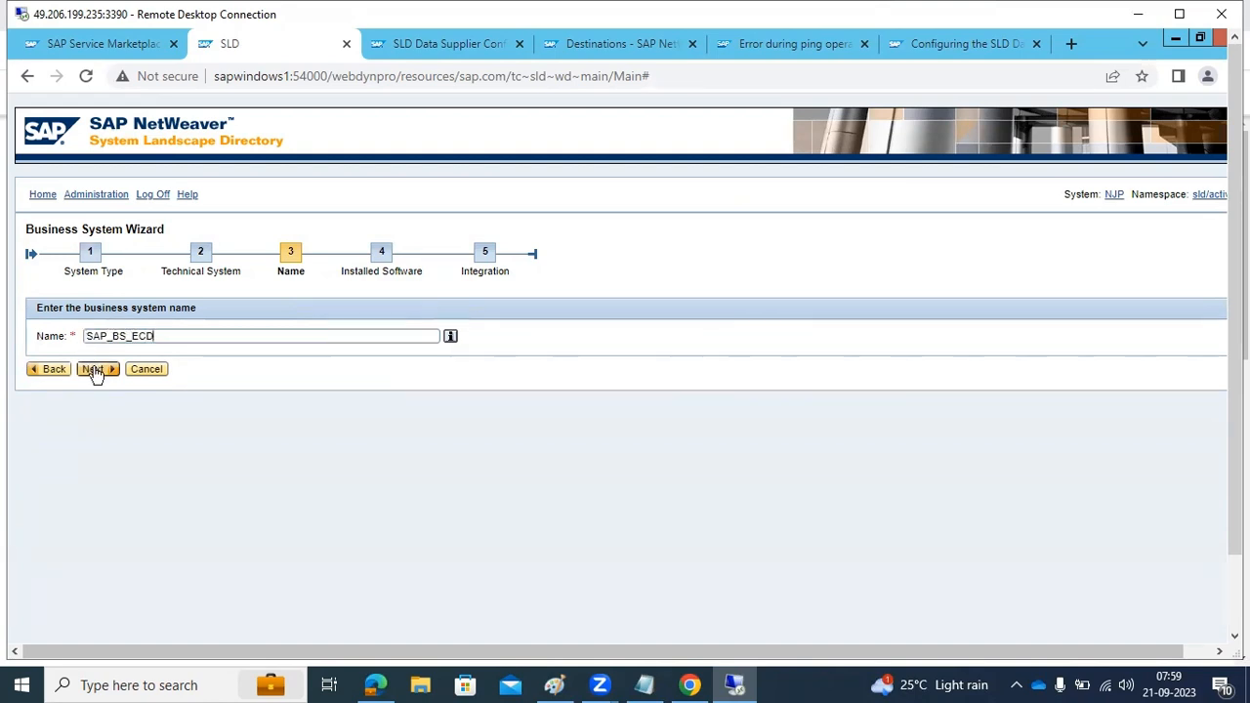
{"action": "left_click", "coordinate": [94, 371]}
{"action": "left_click", "coordinate": [98, 477]}
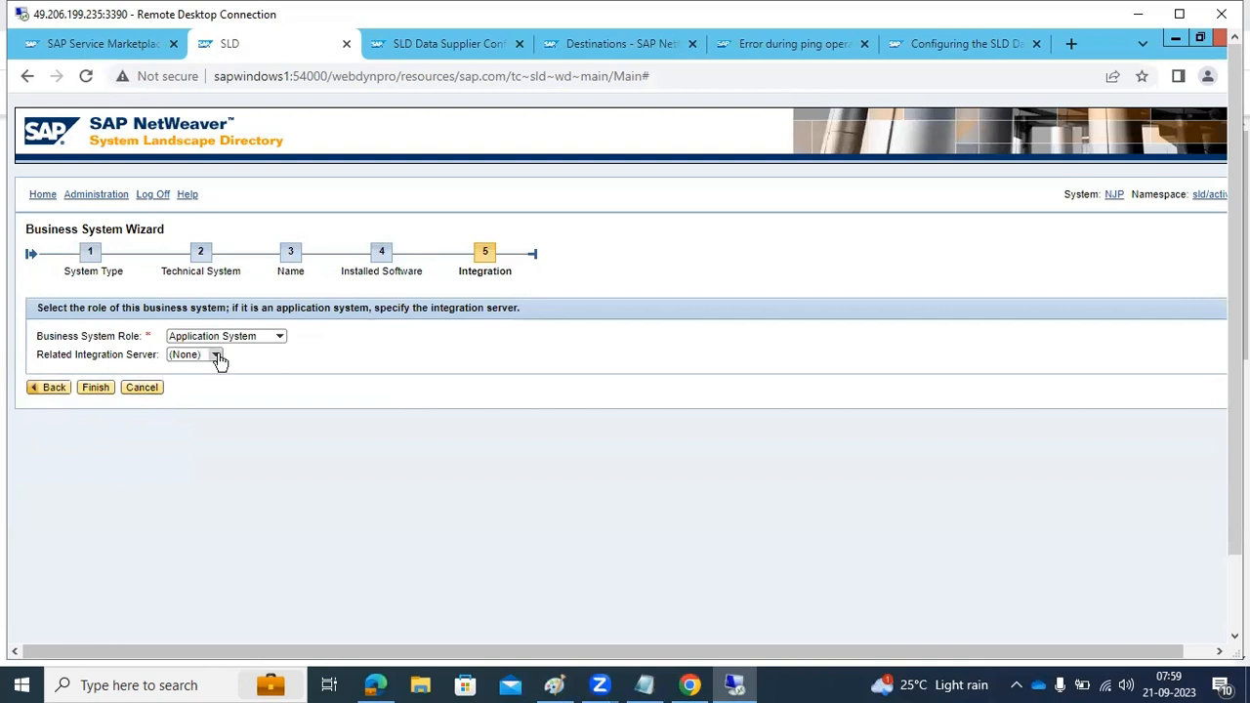
Finish creating the business system as an Application System with no related integration server, and open the SLD business systems list
{"action": "left_click", "coordinate": [97, 388]}
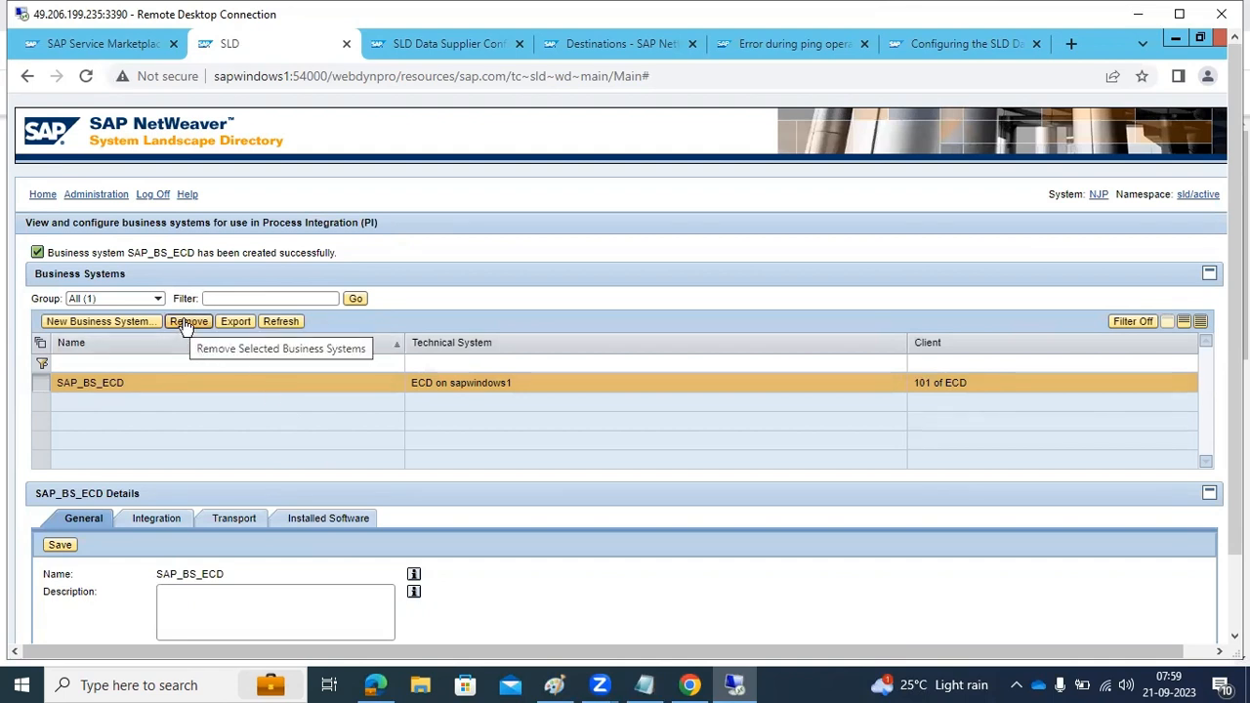
{"action": "left_click", "coordinate": [73, 195]}
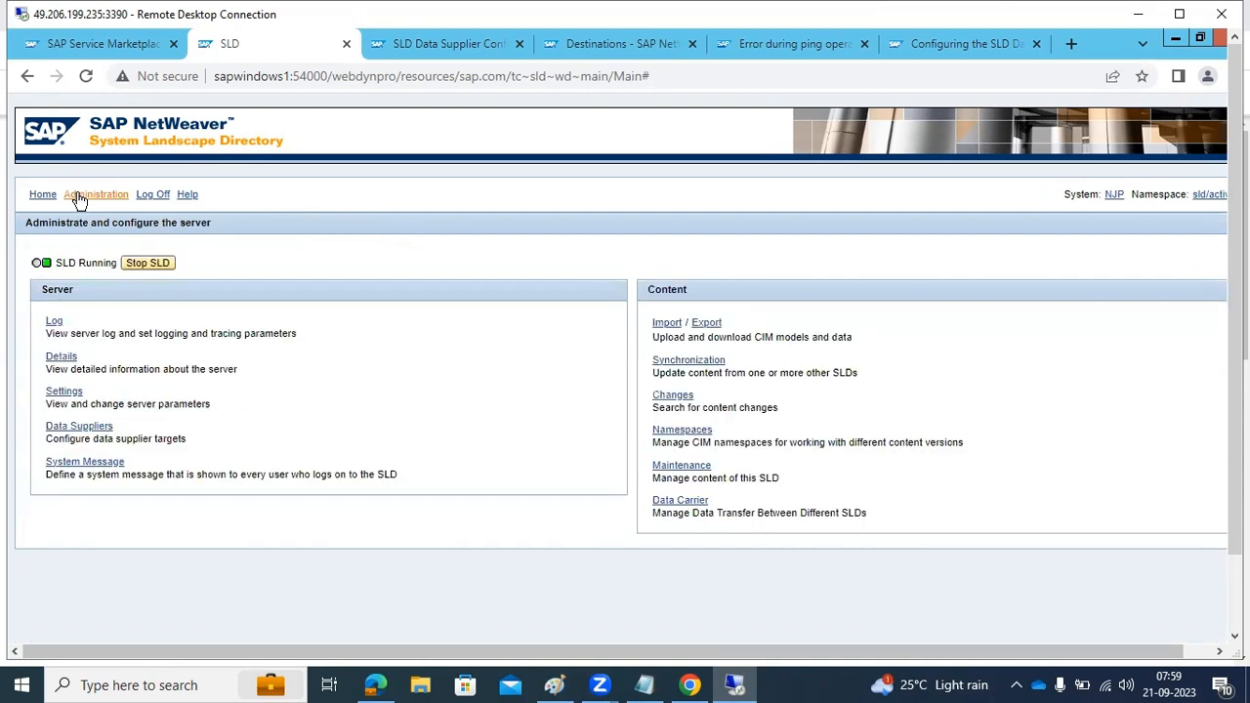
{"action": "left_click", "coordinate": [43, 195]}
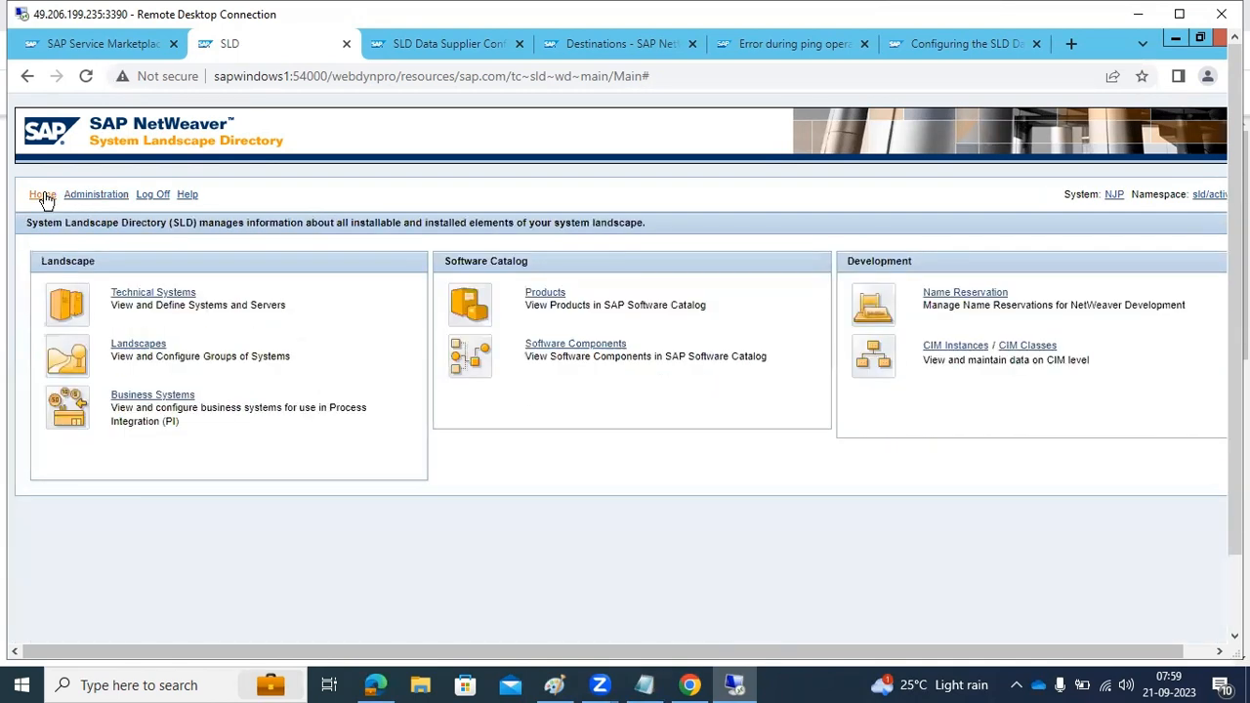
{"action": "left_click", "coordinate": [152, 398]}
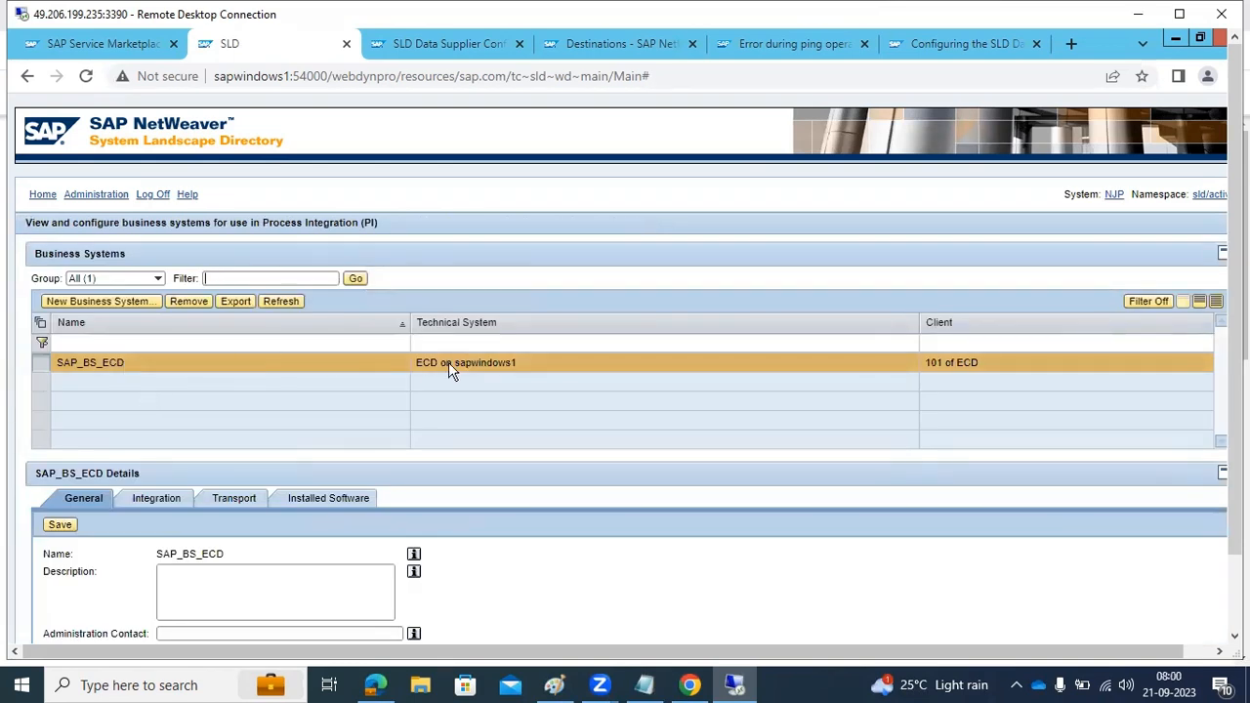
Check the business system groups and the SAP_BS_ECD entry, comparing them with the SLD's technical systems list
{"action": "left_click", "coordinate": [157, 280]}
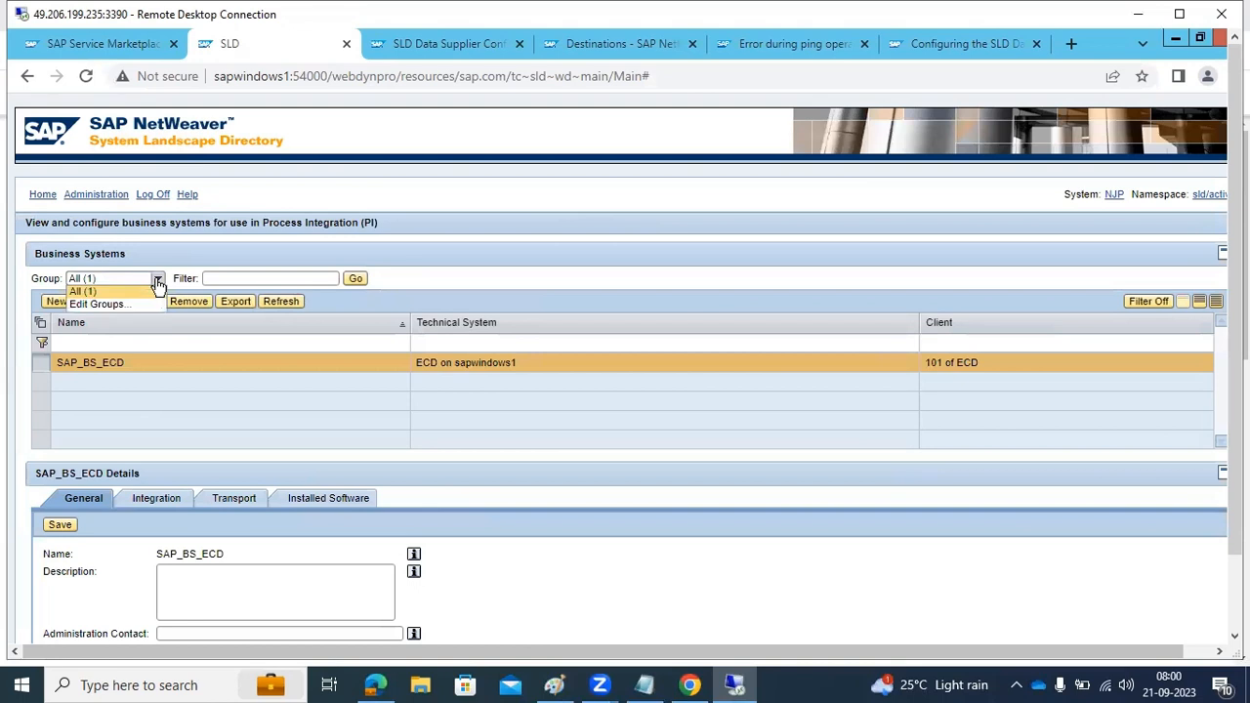
{"action": "left_click", "coordinate": [104, 363]}
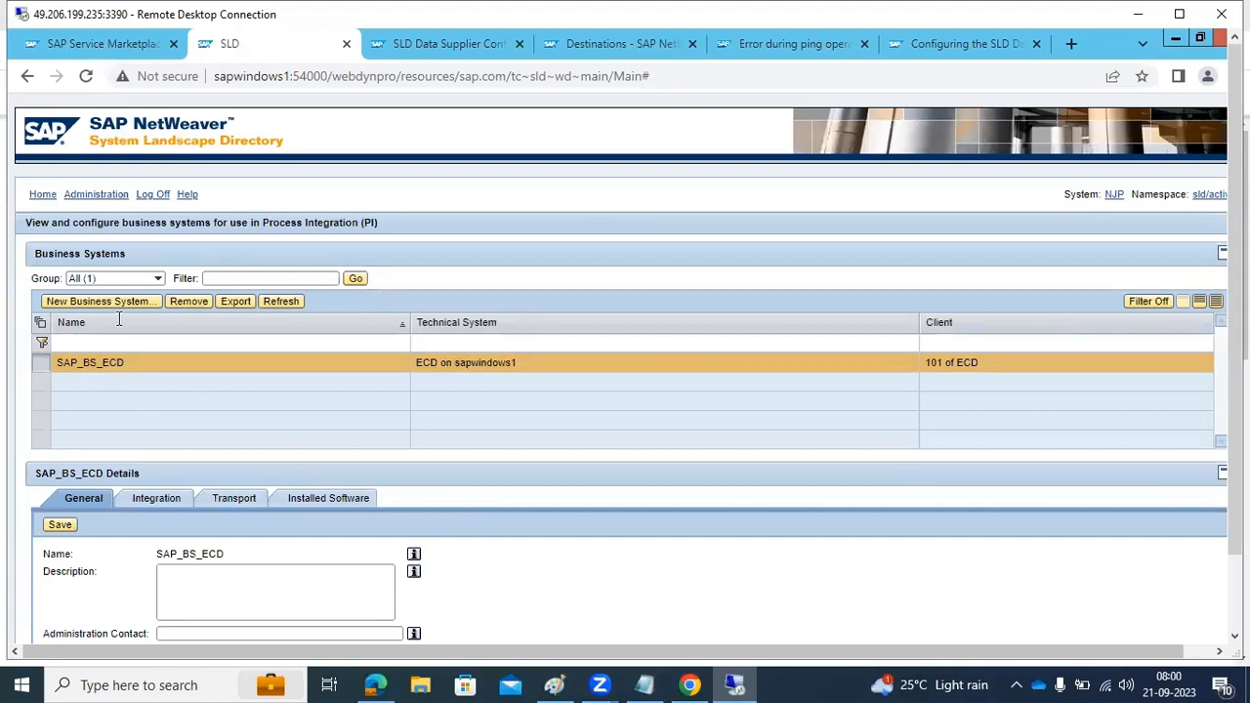
{"action": "left_click", "coordinate": [47, 196]}
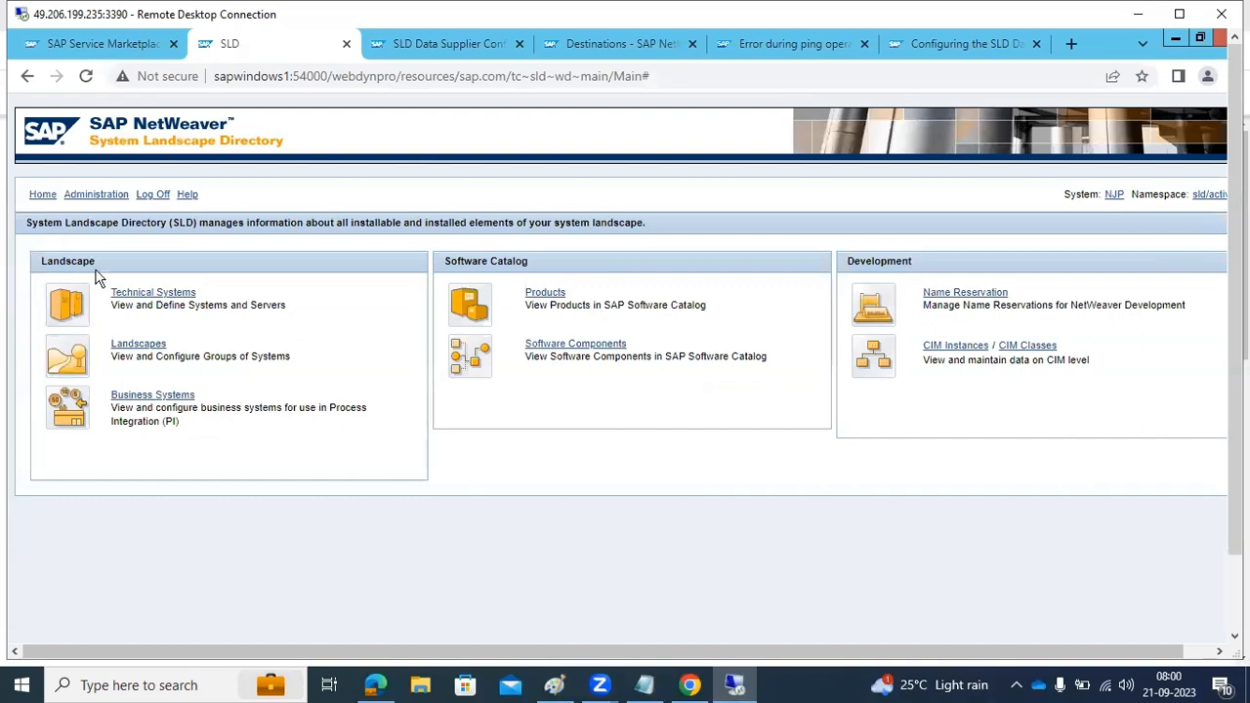
{"action": "left_click", "coordinate": [147, 293]}
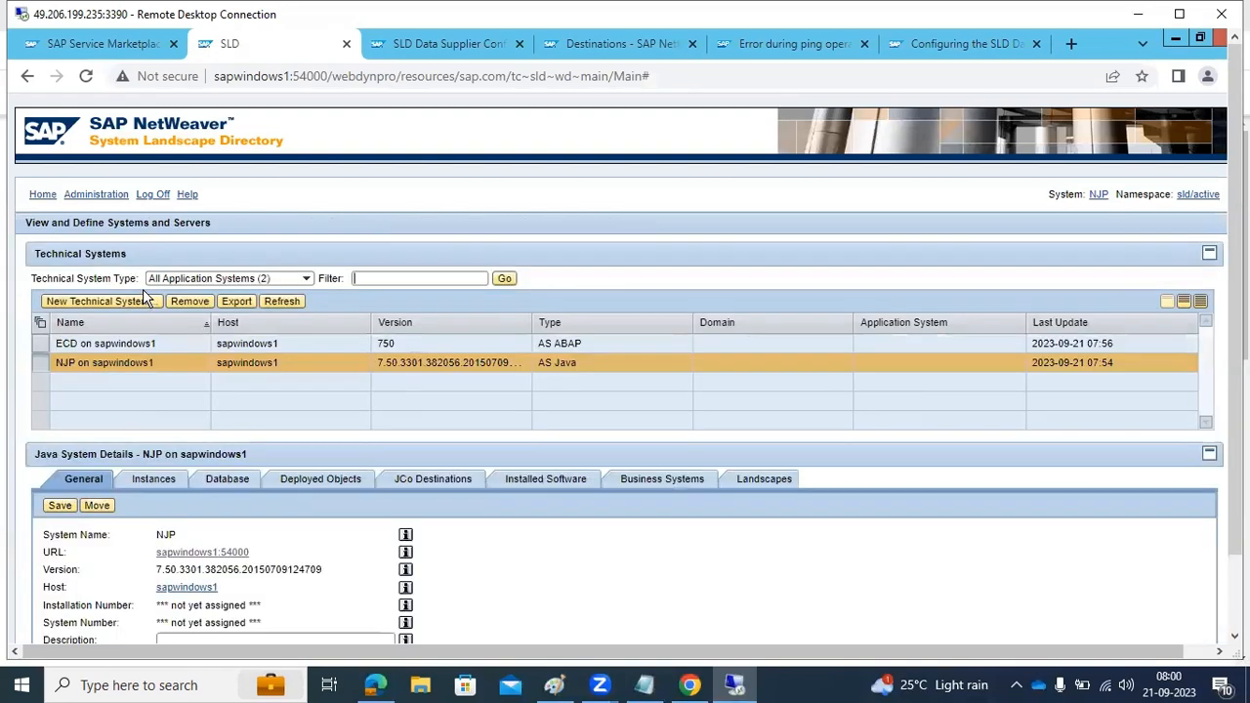
{"action": "left_click", "coordinate": [40, 198]}
{"action": "left_click", "coordinate": [135, 394]}
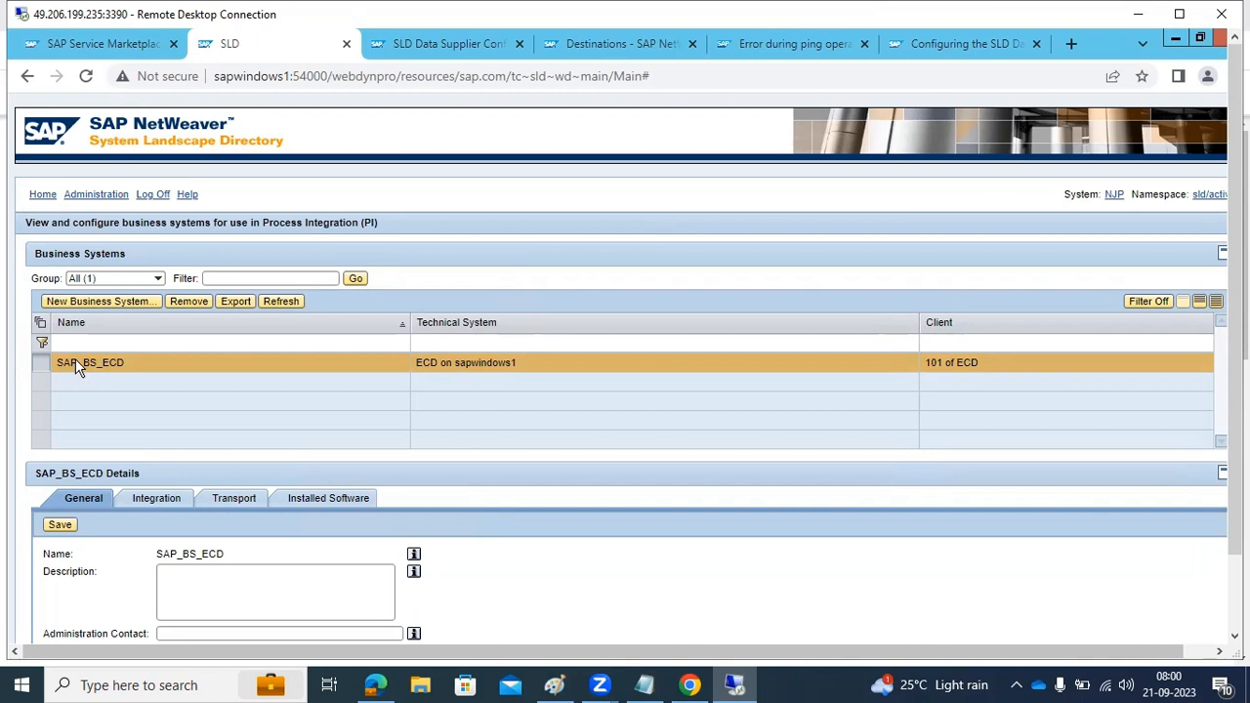
{"action": "left_click", "coordinate": [554, 685]}
{"action": "left_click", "coordinate": [554, 685]}
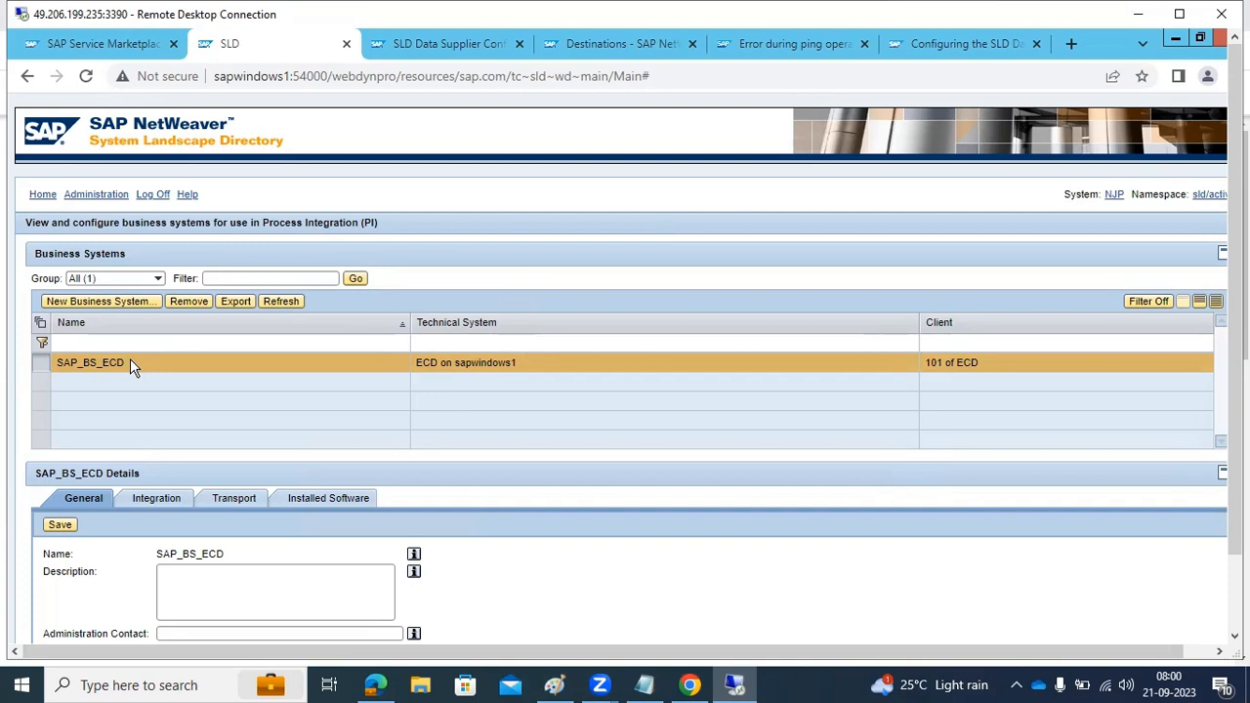
Review the integration, transport and installed software details of the SAP_BS_ECD business system
{"action": "left_click", "coordinate": [163, 501]}
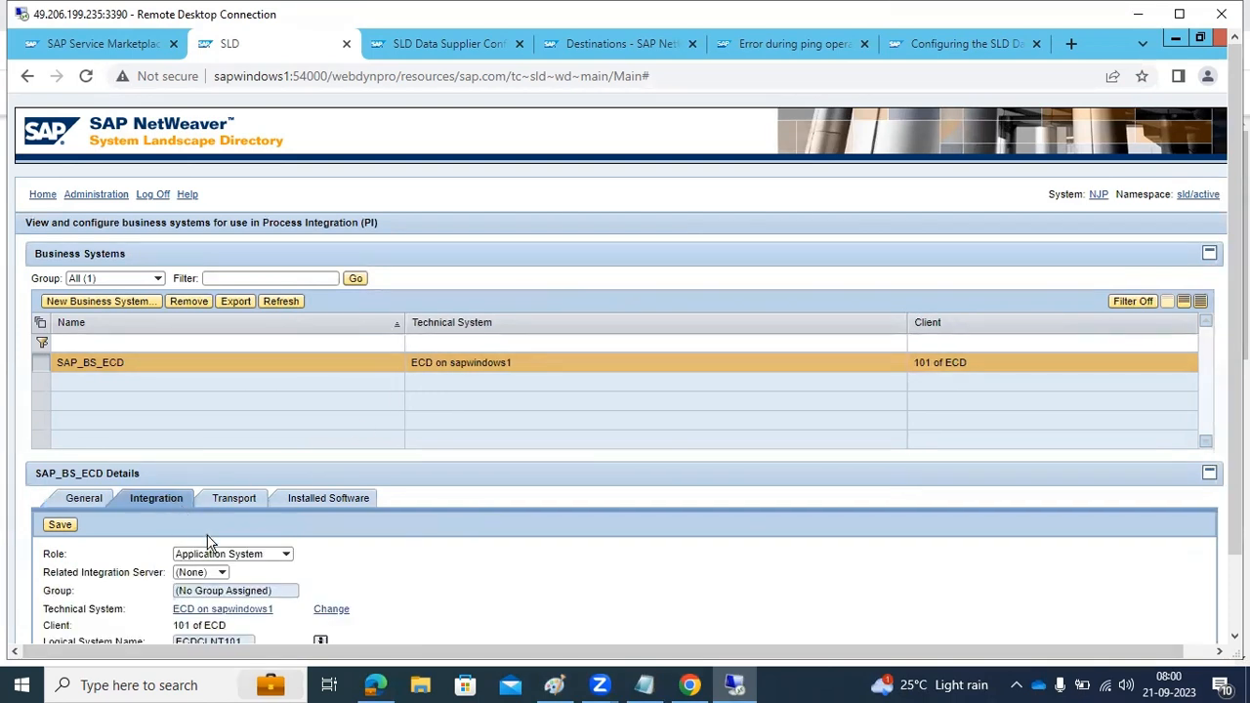
{"action": "left_click", "coordinate": [227, 573]}
{"action": "left_click", "coordinate": [408, 591]}
{"action": "left_click", "coordinate": [227, 500]}
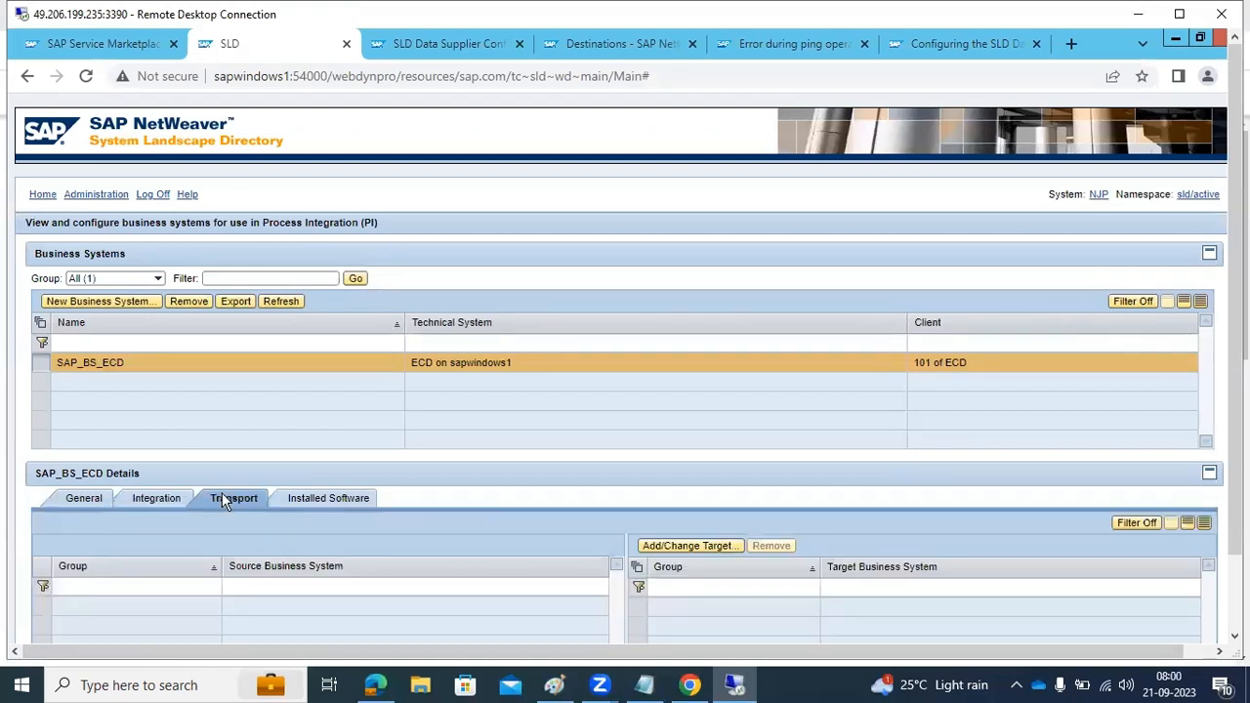
{"action": "left_click", "coordinate": [332, 501]}
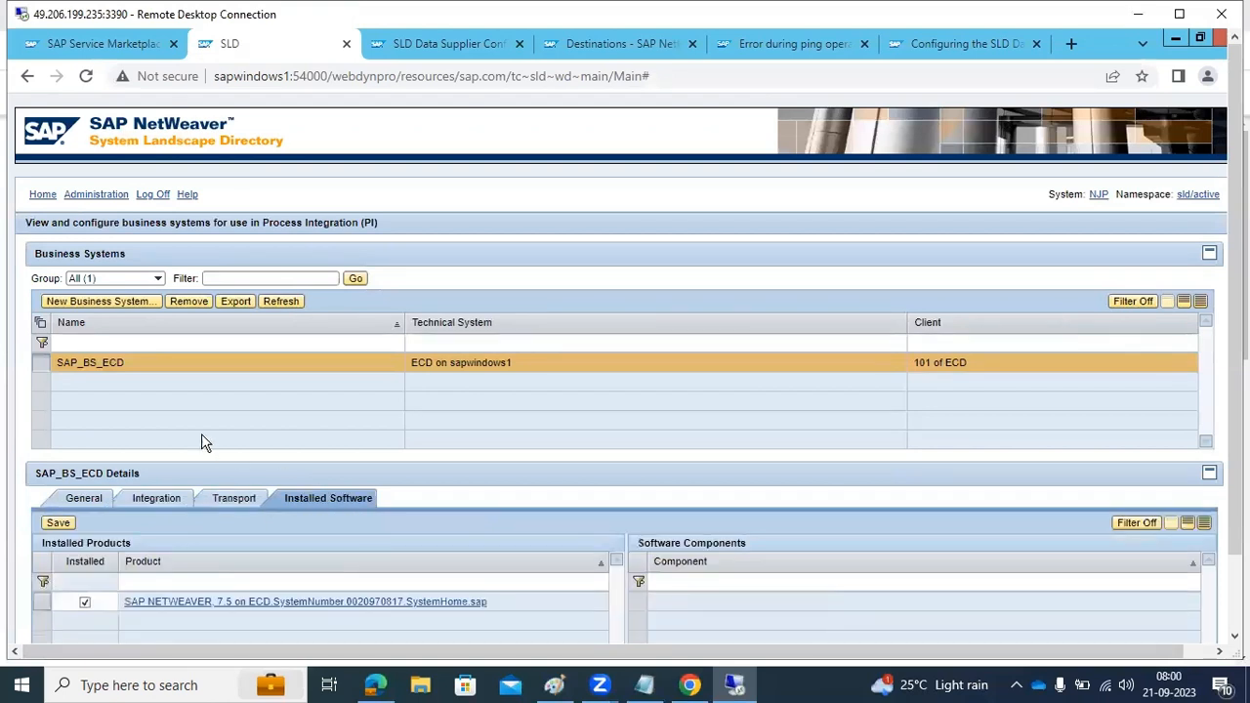
Check the destinations list and the ECD and NJP entries among the SLD's technical systems
{"action": "left_click", "coordinate": [43, 195]}
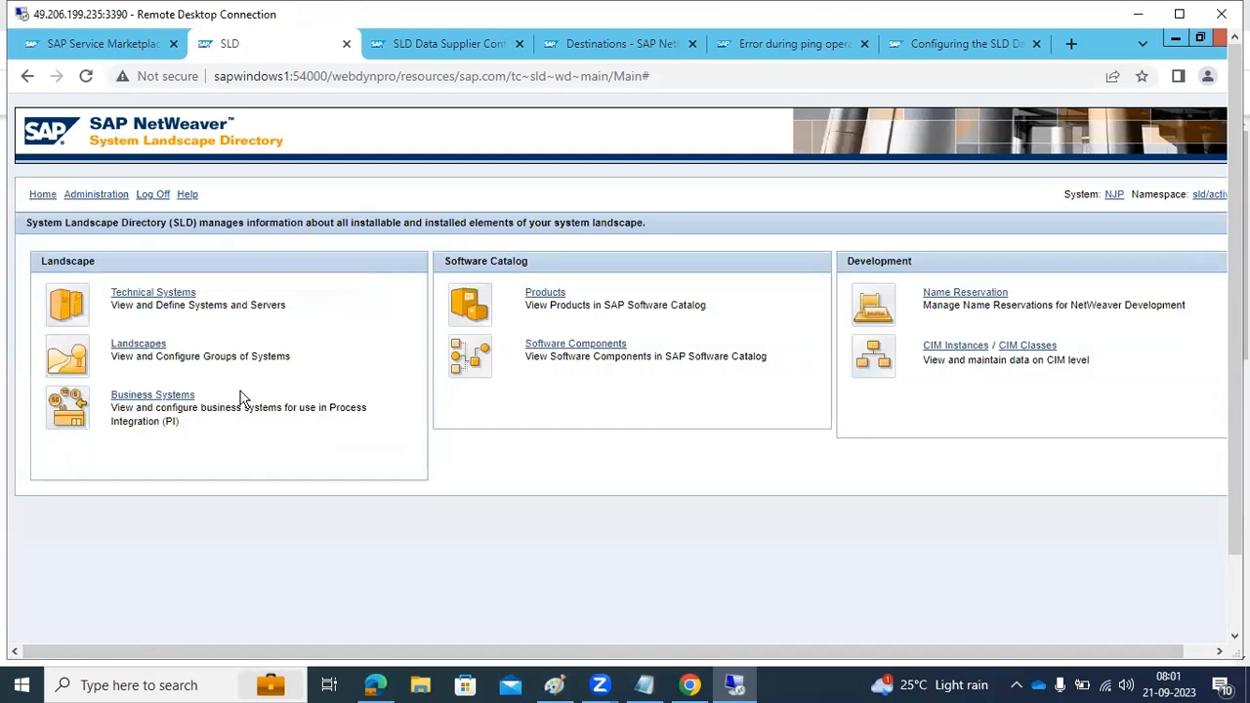
{"action": "left_click", "coordinate": [637, 41]}
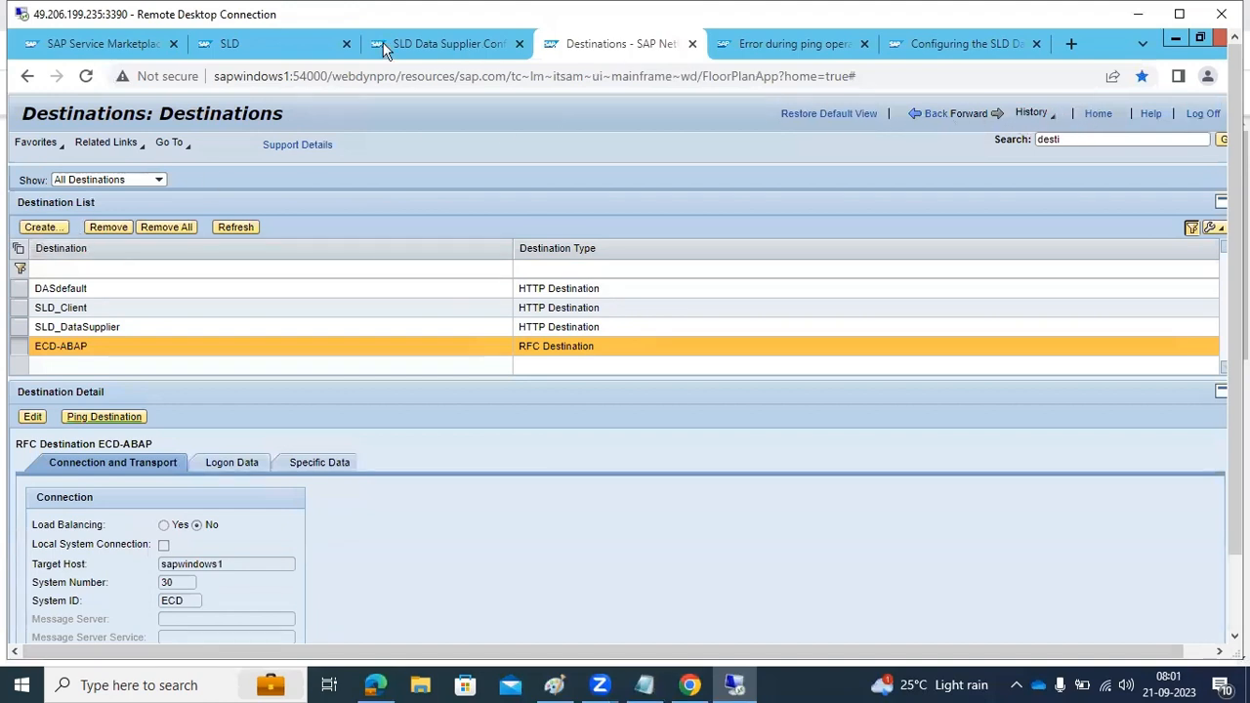
{"action": "left_click", "coordinate": [272, 44]}
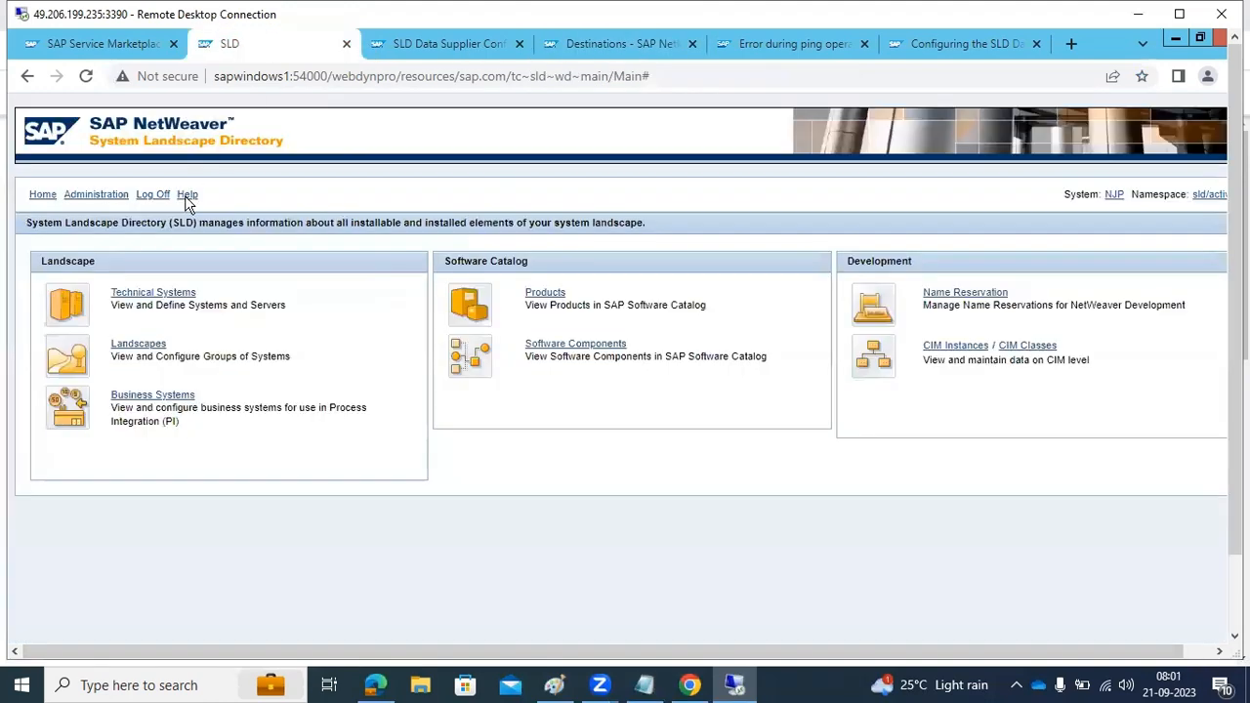
{"action": "left_click", "coordinate": [127, 293]}
{"action": "left_click", "coordinate": [115, 343]}
{"action": "left_click", "coordinate": [115, 363]}
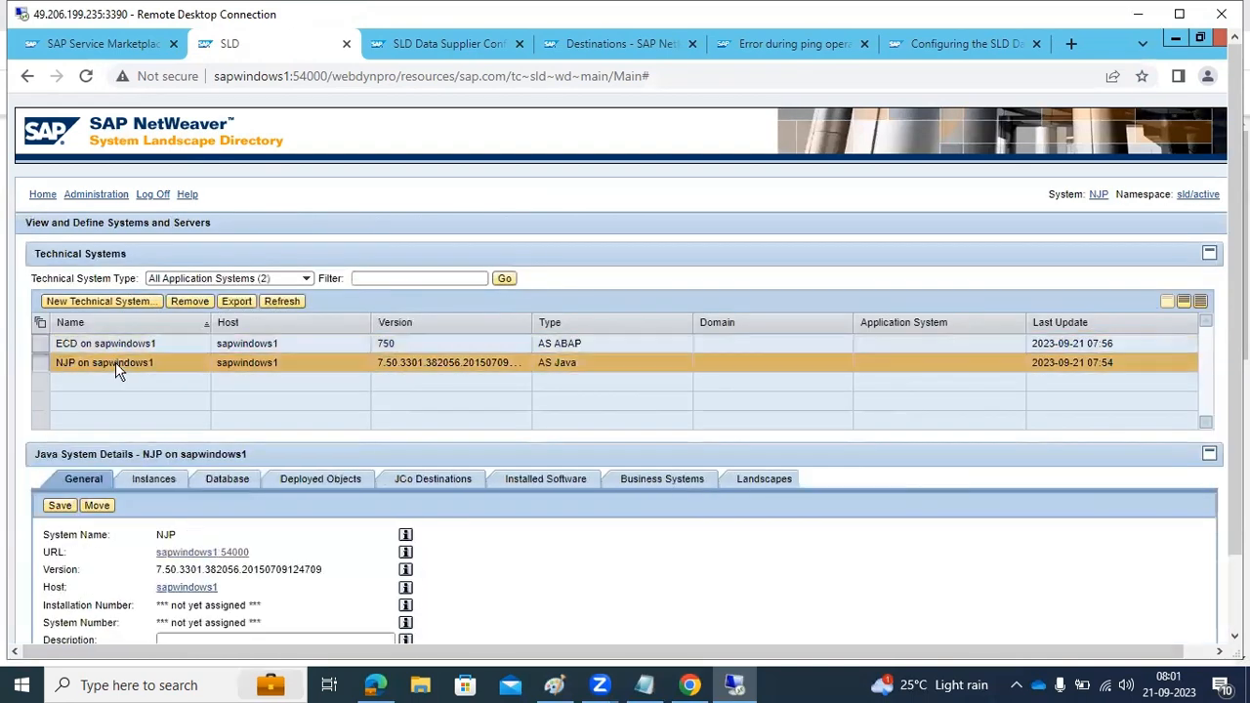
Switch to the Paint notes drawing and close it without saving the changes
{"action": "left_click", "coordinate": [560, 683]}
{"action": "mouse_move", "coordinate": [529, 513]}
{"action": "left_mouse_down"}
{"action": "mouse_move", "coordinate": [606, 558]}
{"action": "mouse_move", "coordinate": [718, 593]}
{"action": "left_mouse_up"}
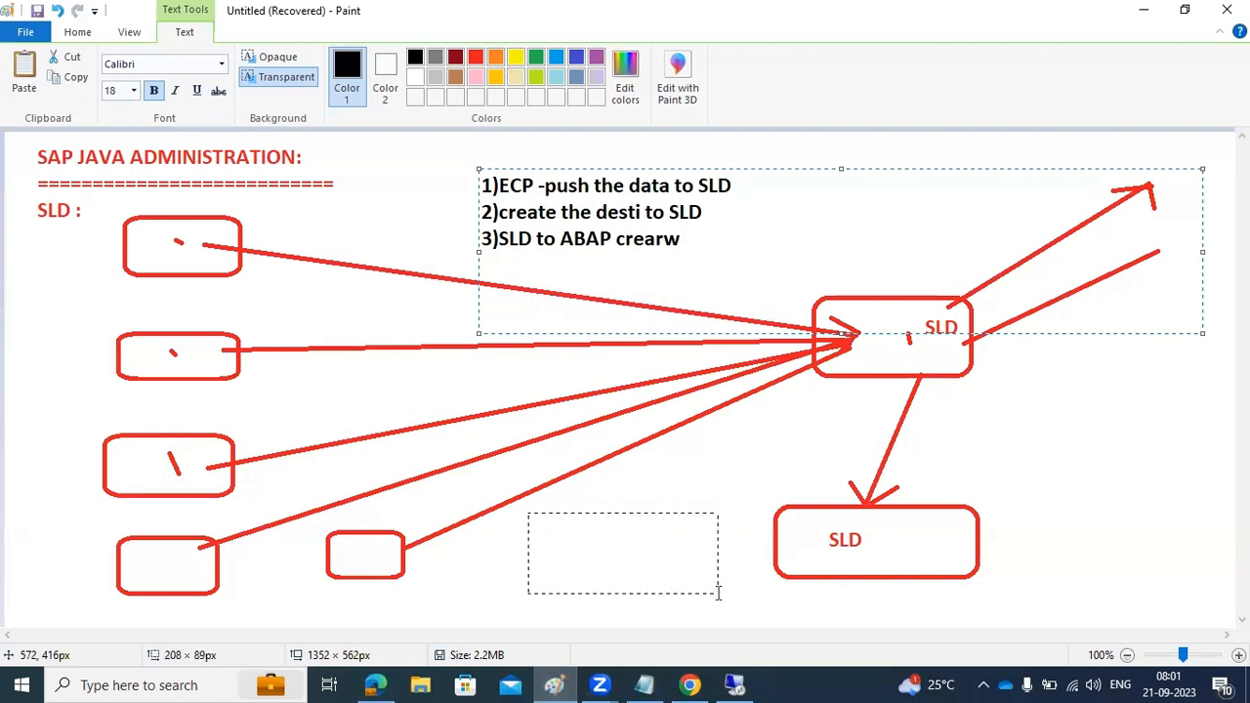
{"action": "left_click", "coordinate": [1227, 10]}
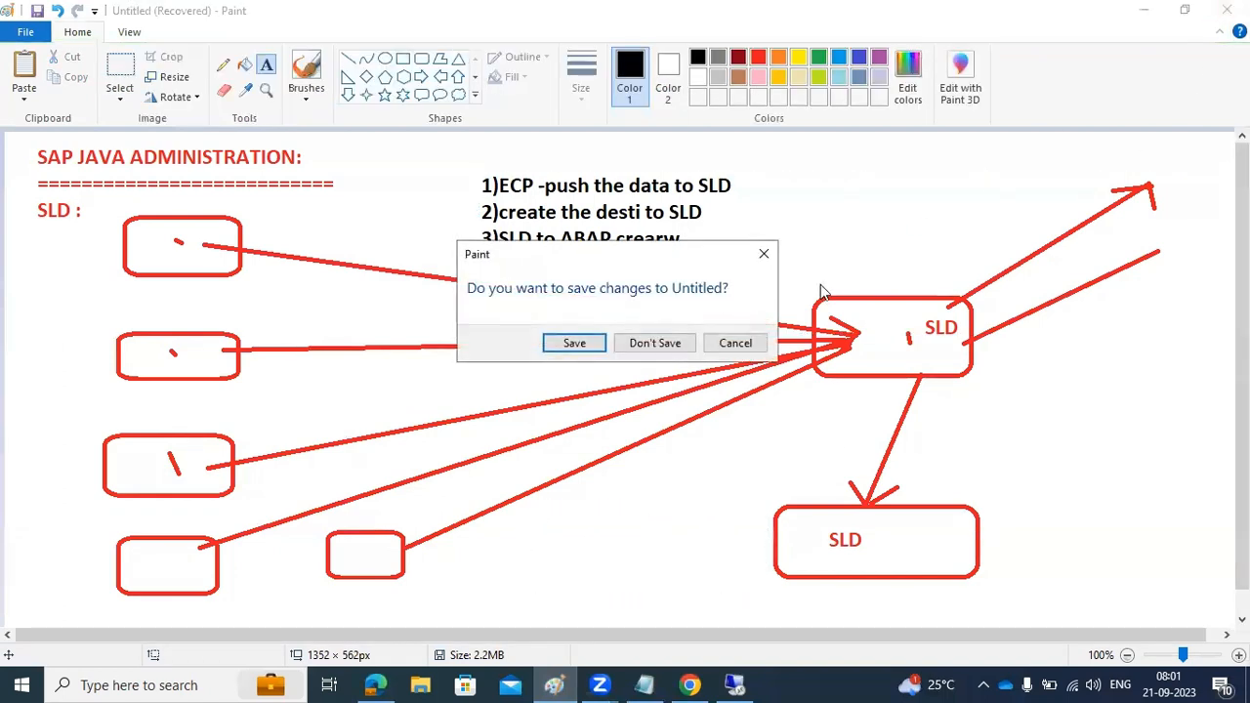
{"action": "left_click", "coordinate": [674, 343]}
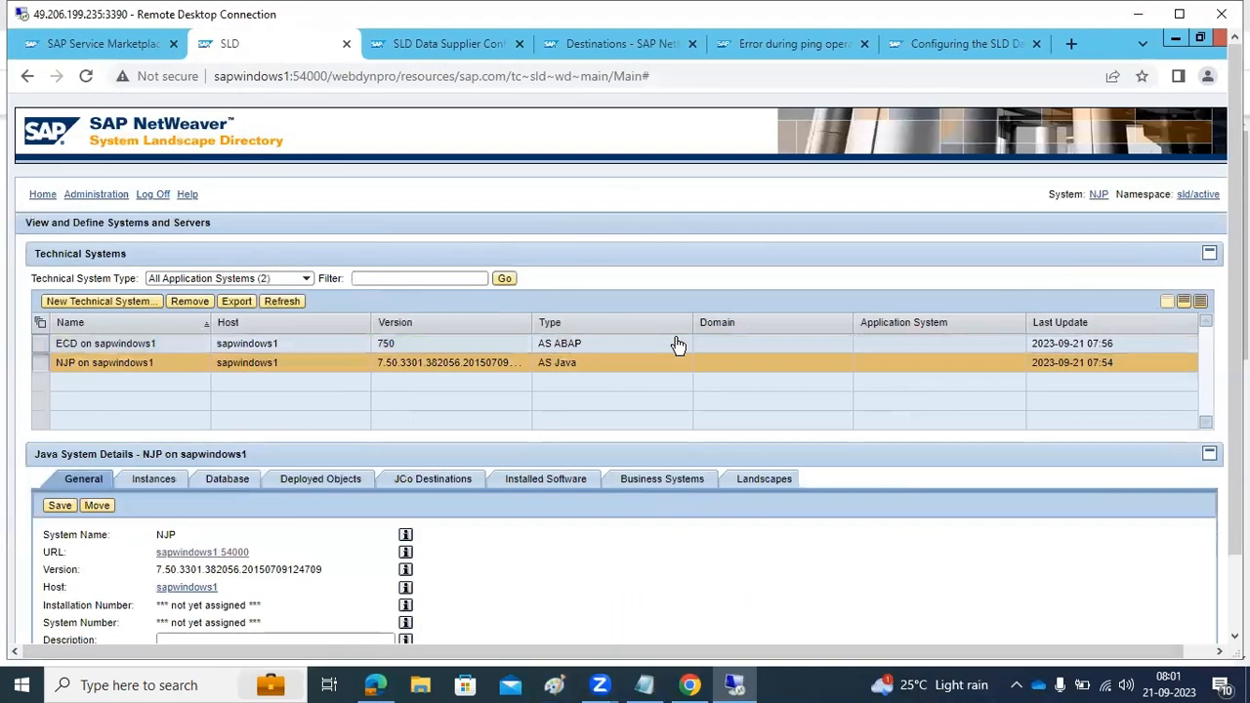
Log off from the SLD and close its page and the other configuration pages, keeping only the SAP Service Marketplace page
{"action": "left_click", "coordinate": [149, 195]}
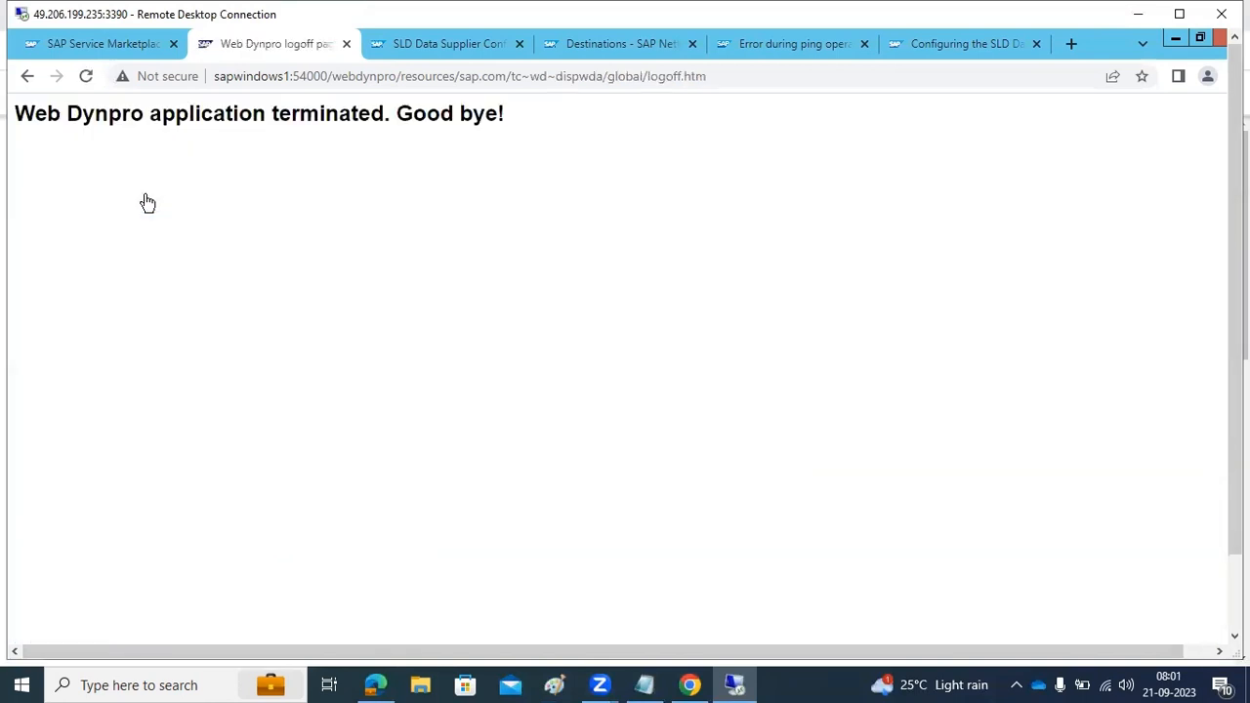
{"action": "left_click", "coordinate": [347, 46]}
{"action": "left_click", "coordinate": [347, 46]}
{"action": "left_click", "coordinate": [346, 45]}
{"action": "left_click", "coordinate": [346, 46]}
{"action": "left_click", "coordinate": [347, 46]}
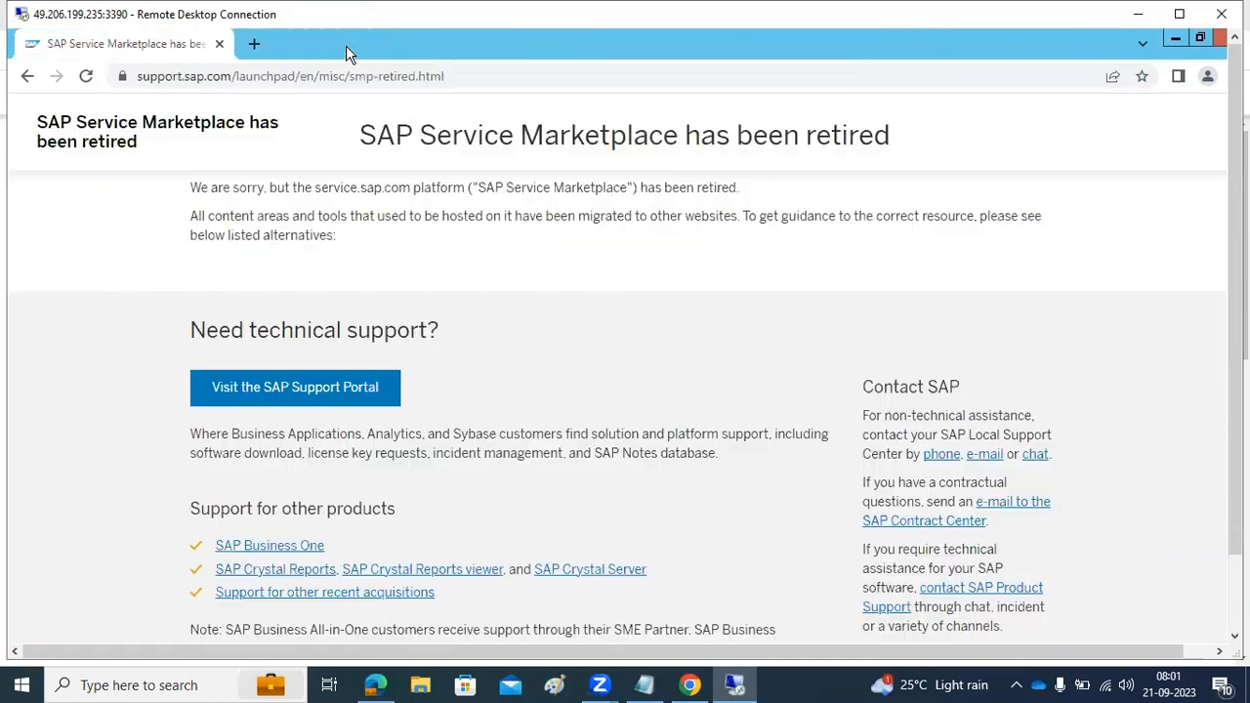